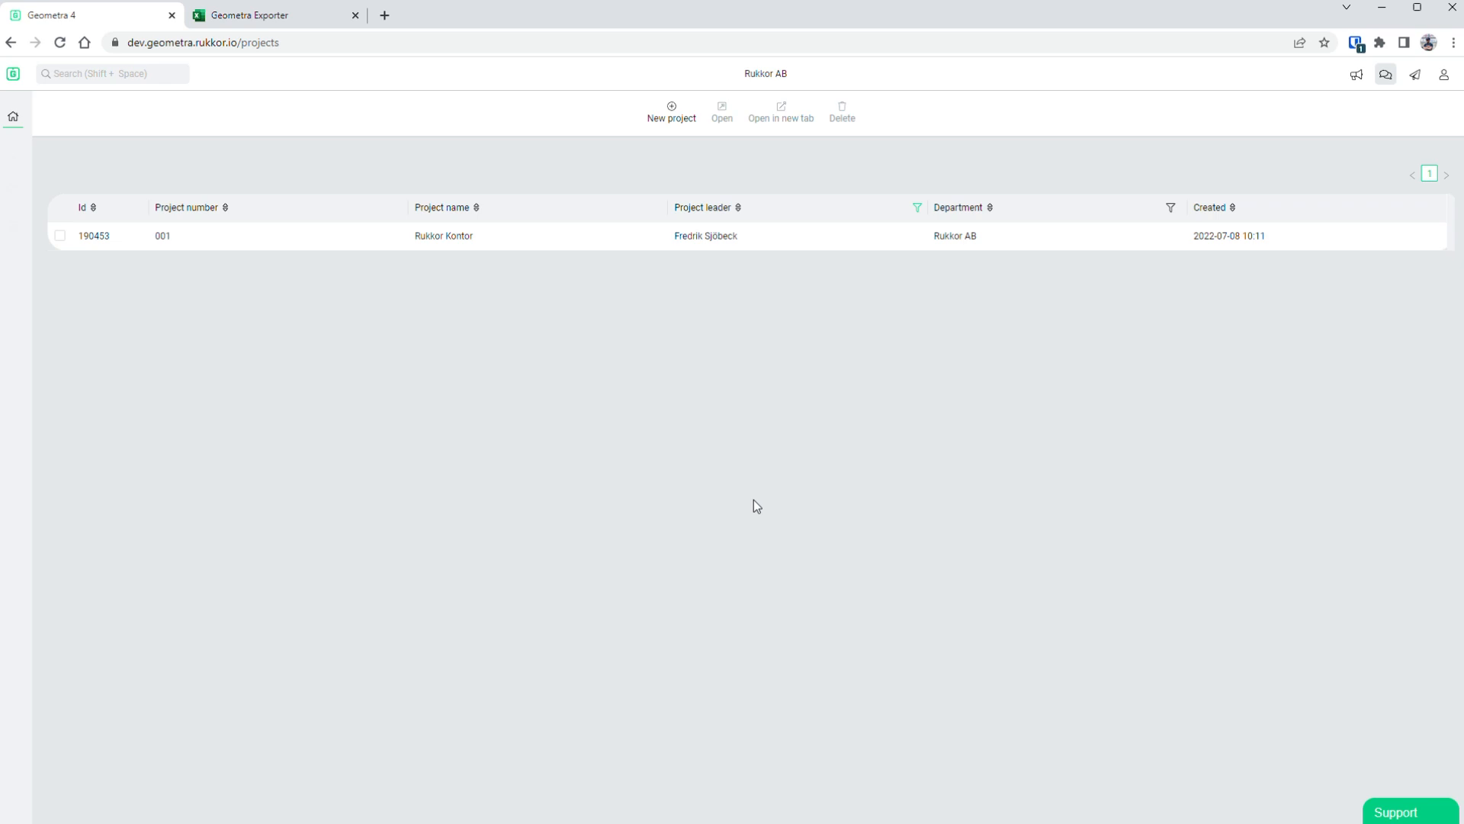
- Create a new project named Demo Project, keeping the suggested project number, country, department and currency
click(673, 112)
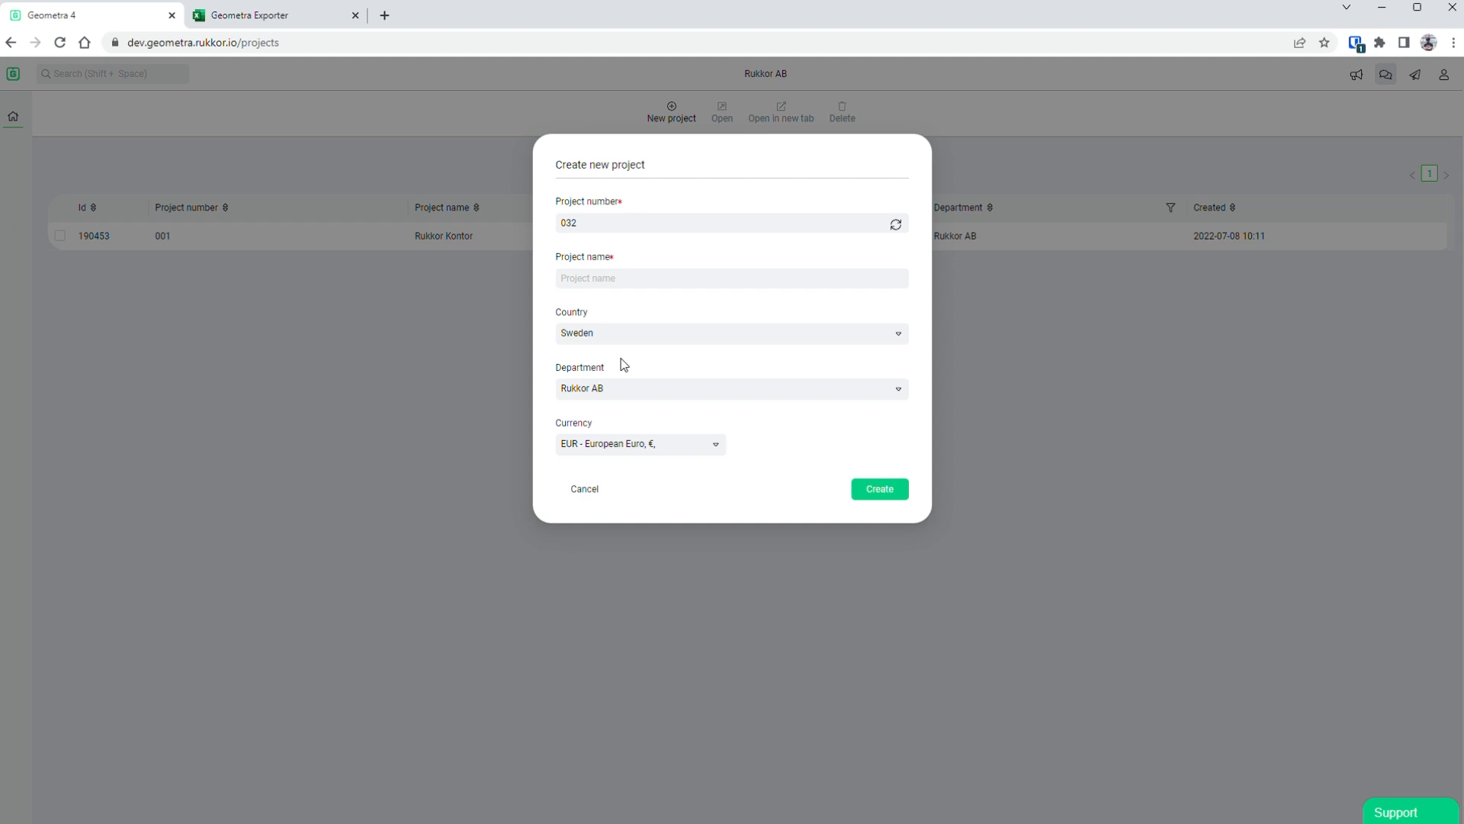
text(Demo Project)
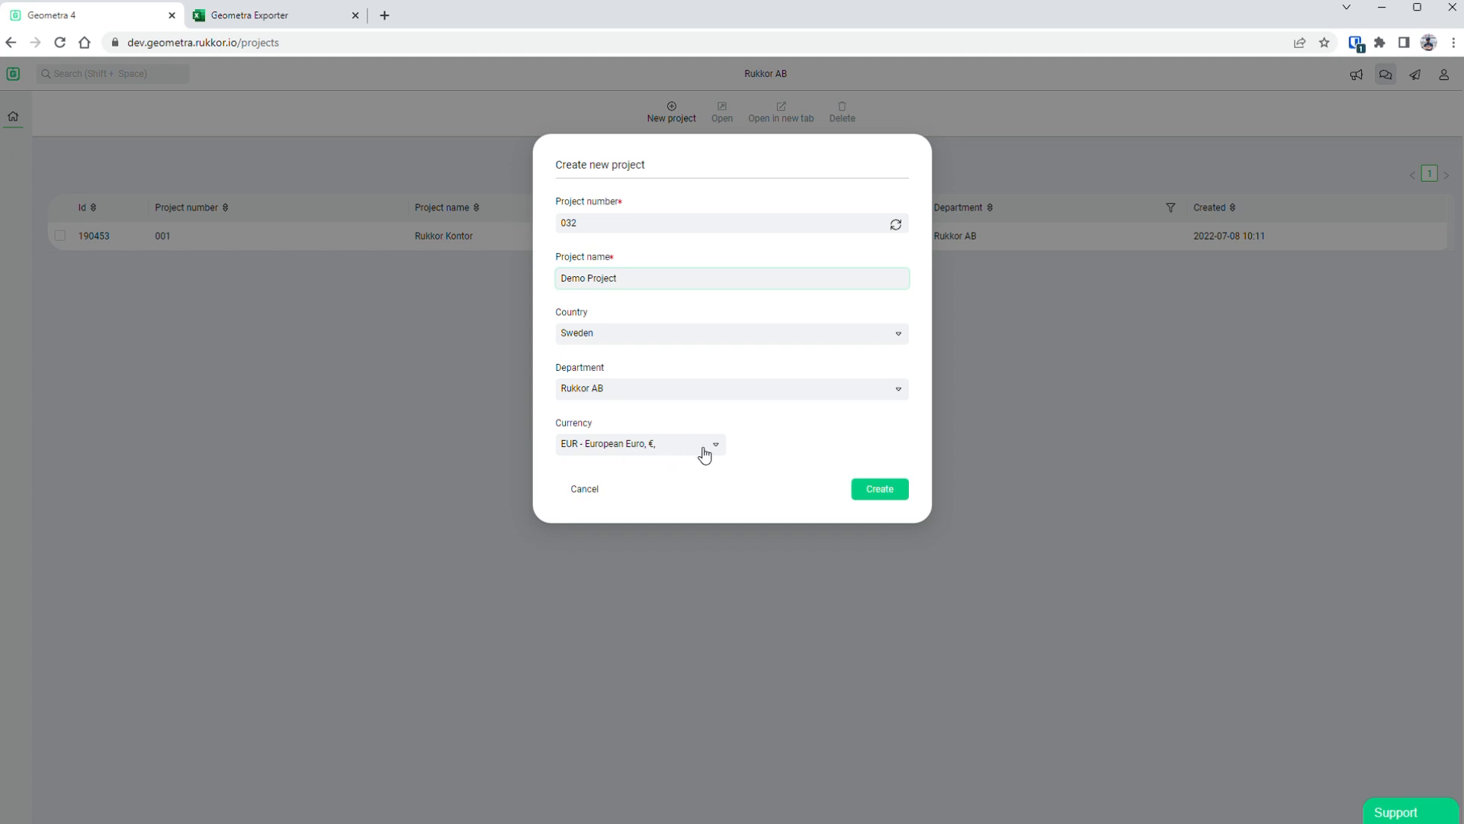
click(883, 492)
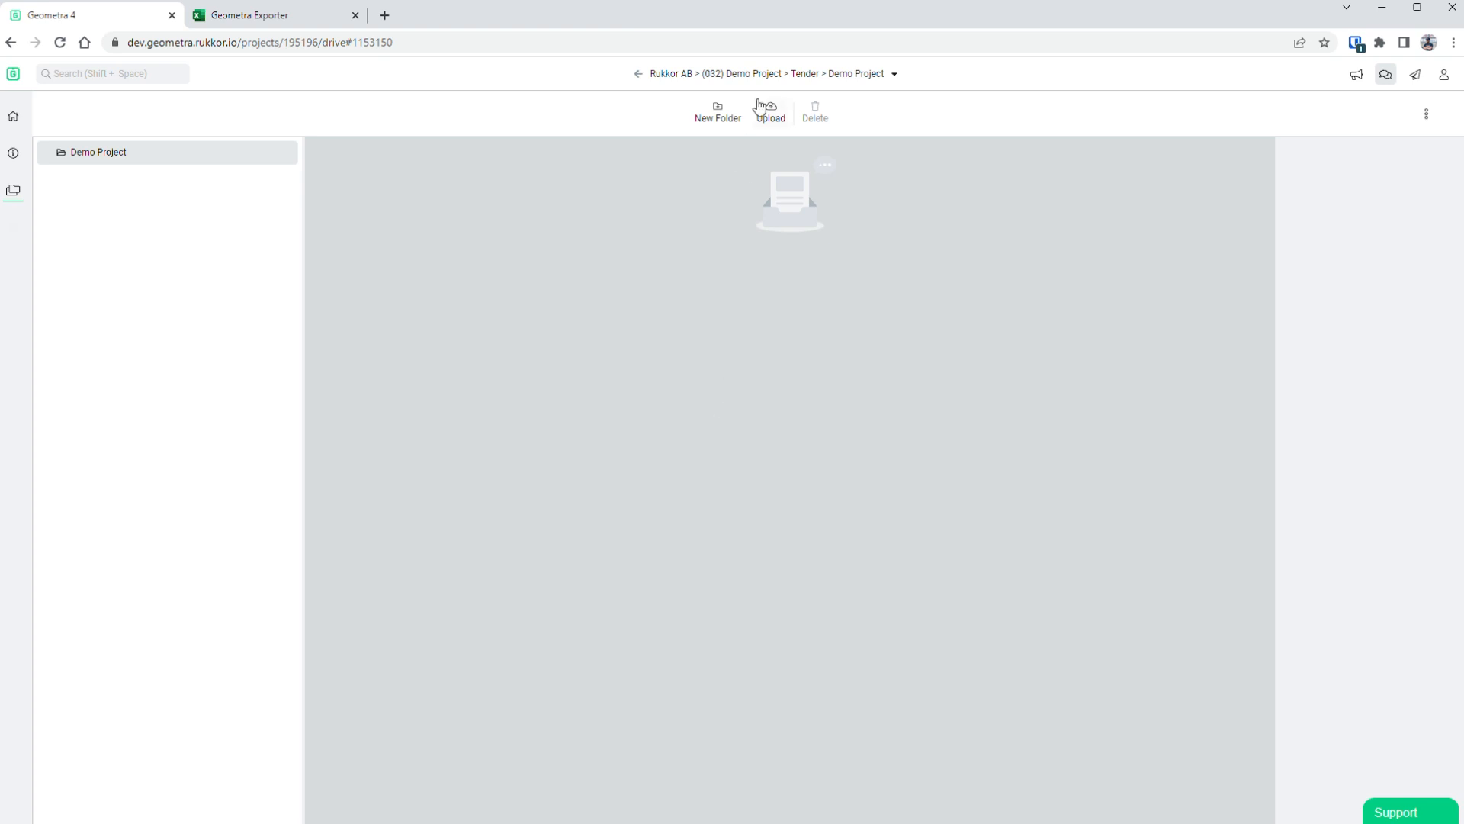
- Create a folder named Drawings in the Demo Project and upload Planritning.pdf into it
click(717, 113)
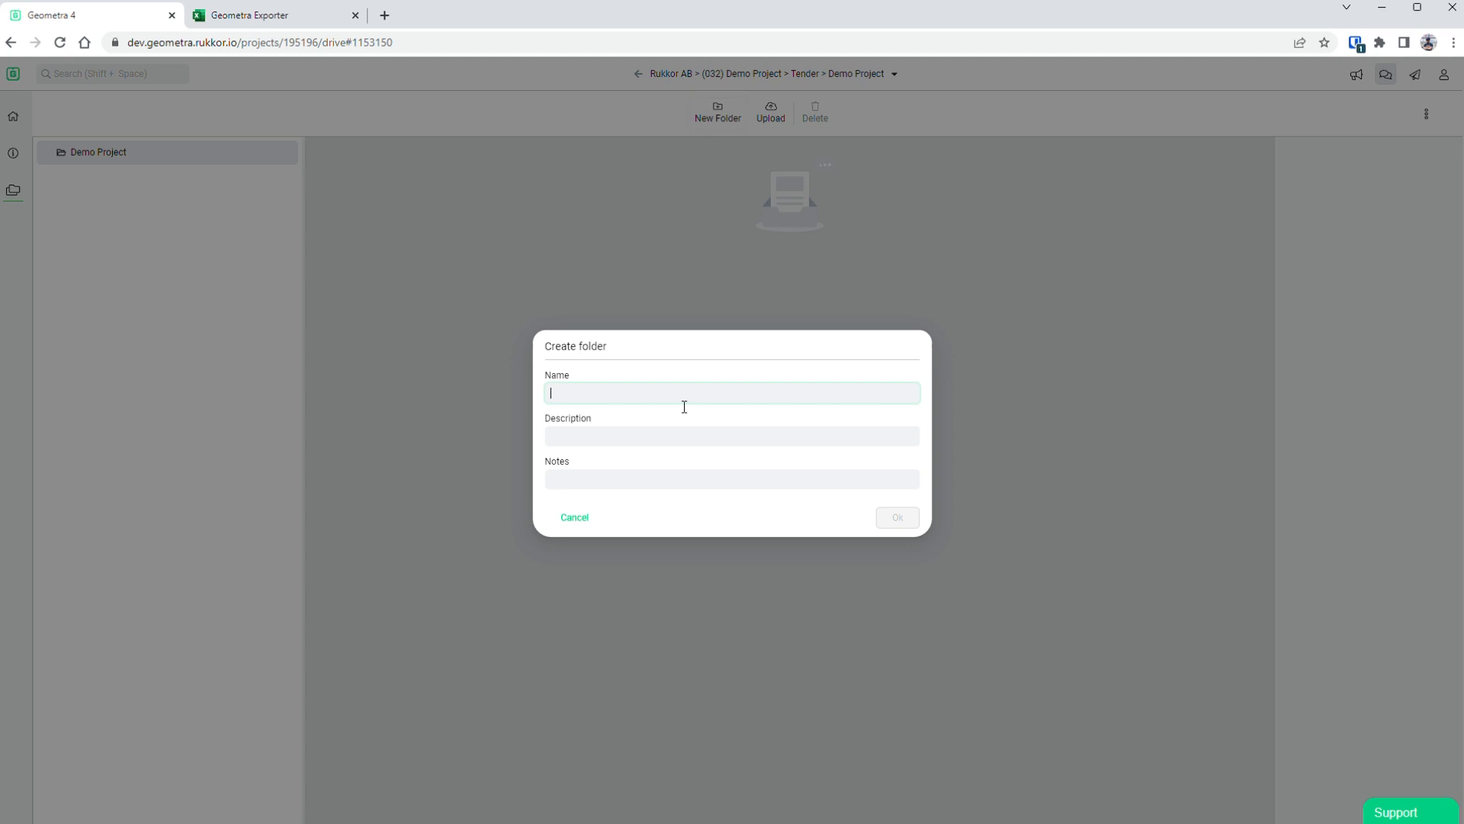
text(Drawings)
click(897, 518)
click(770, 113)
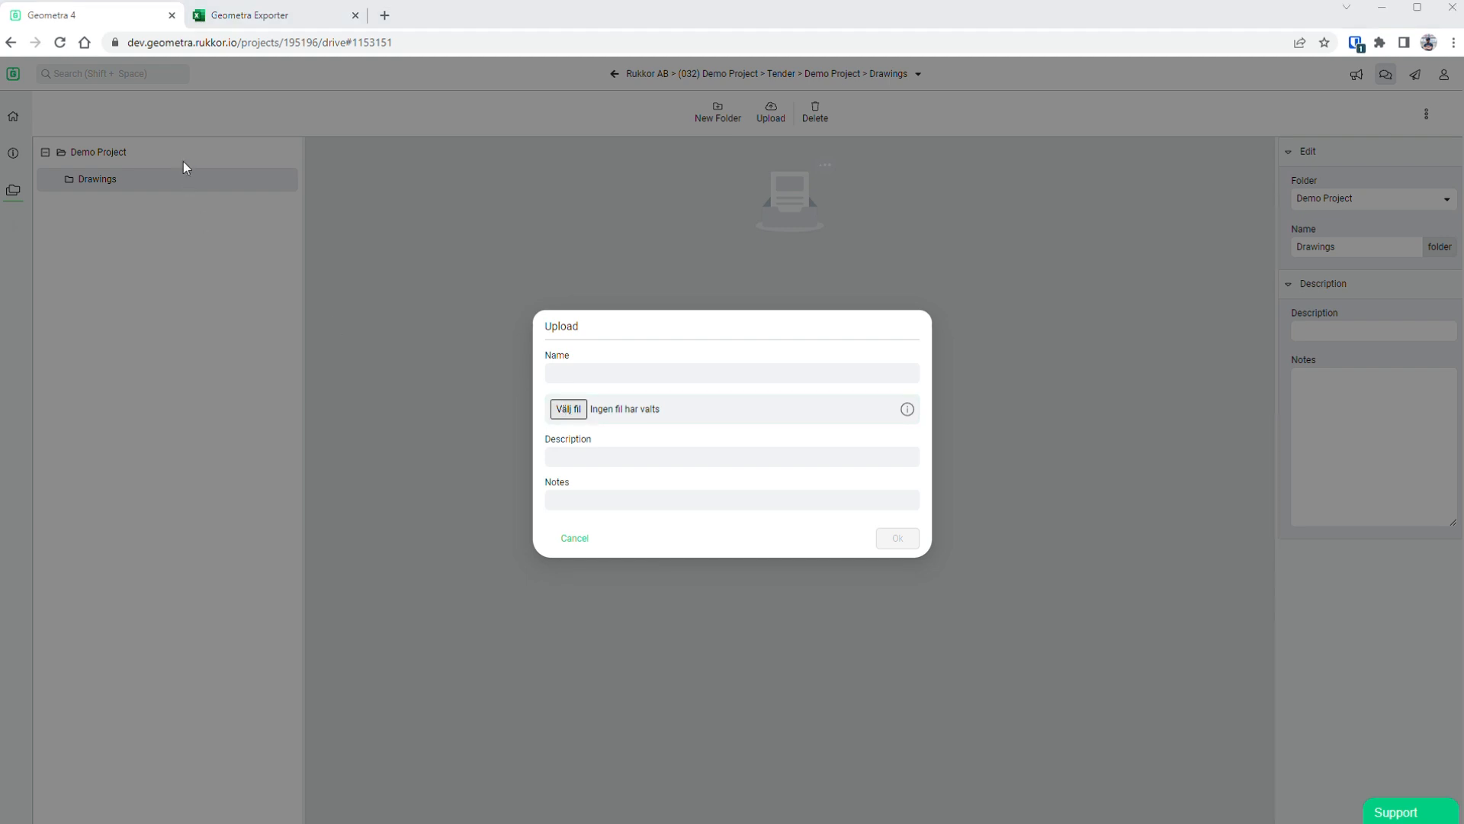
click(888, 539)
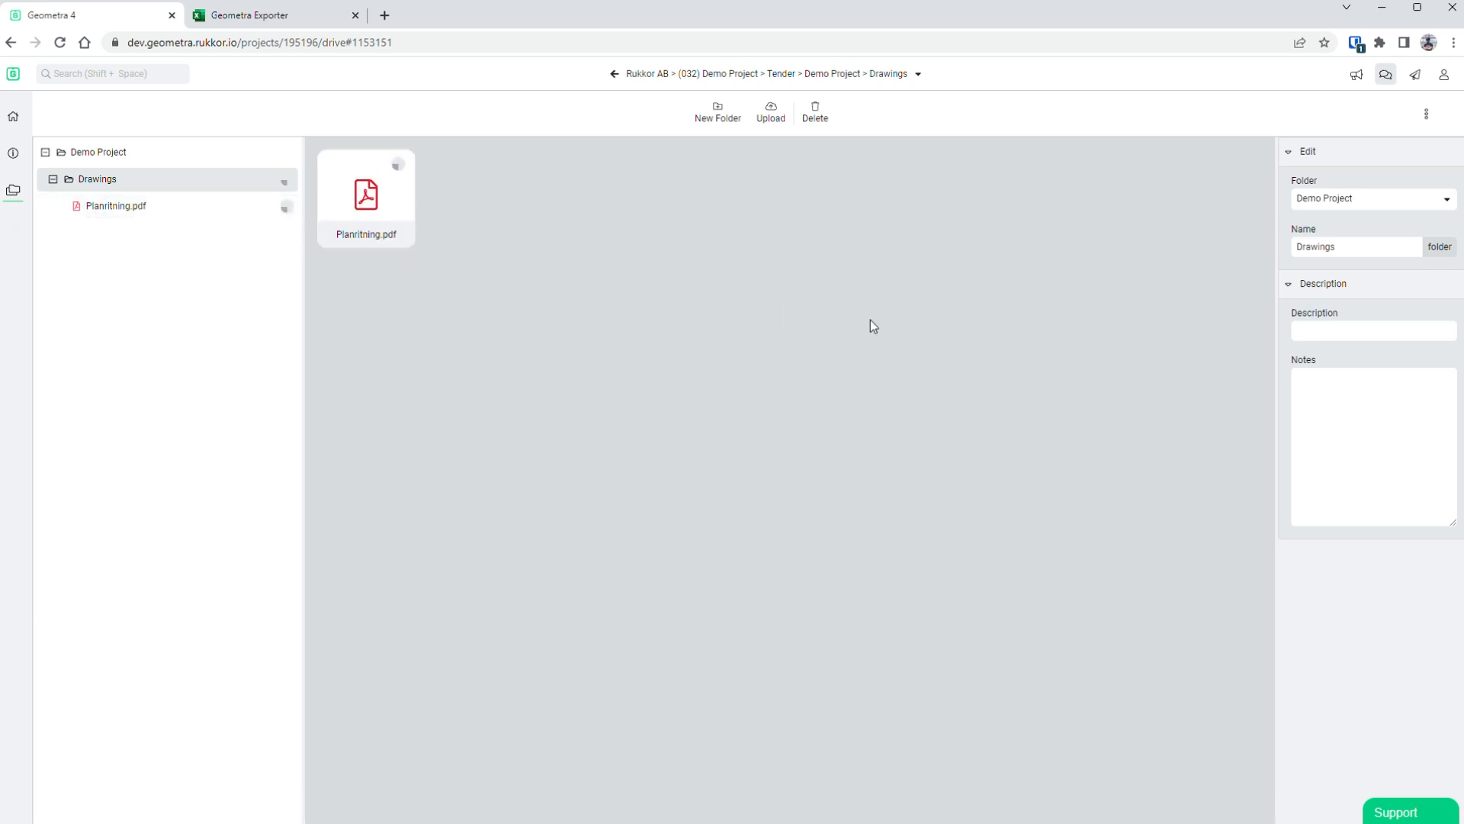
- Open the uploaded Planritning.pdf drawing from the Drawings folder in the calculation view
click(128, 210)
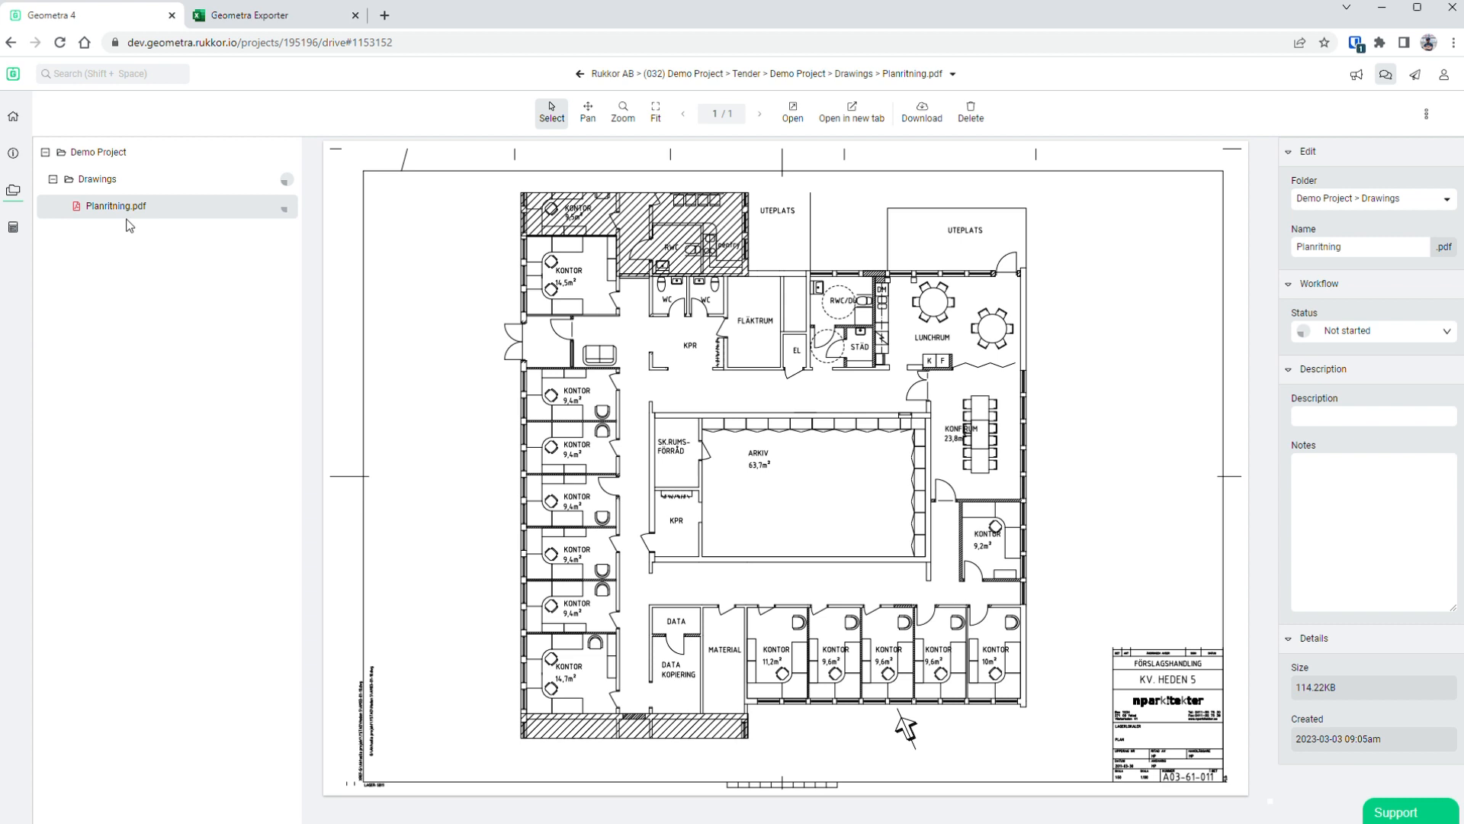
right_click(170, 209)
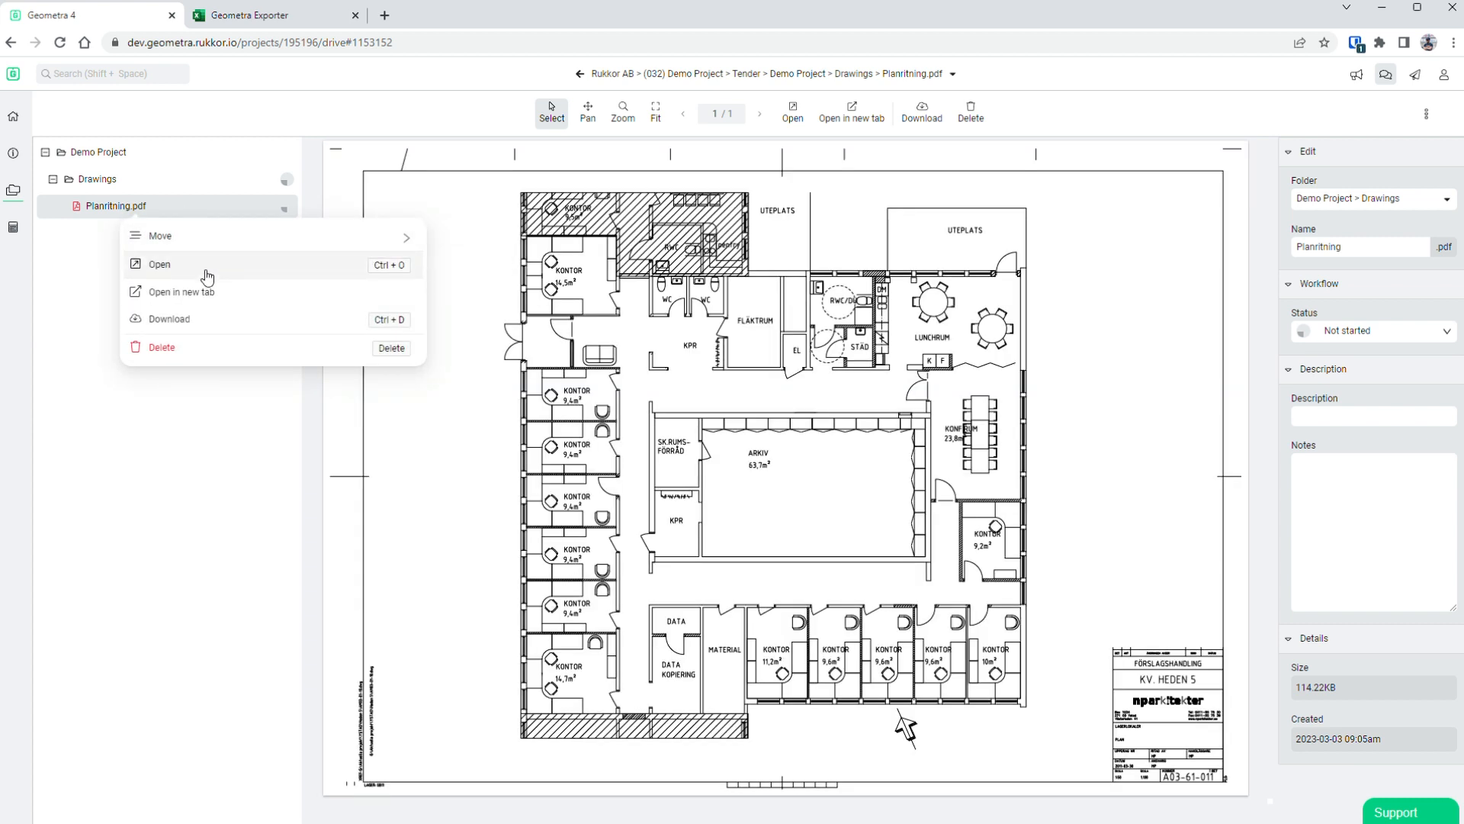
click(160, 265)
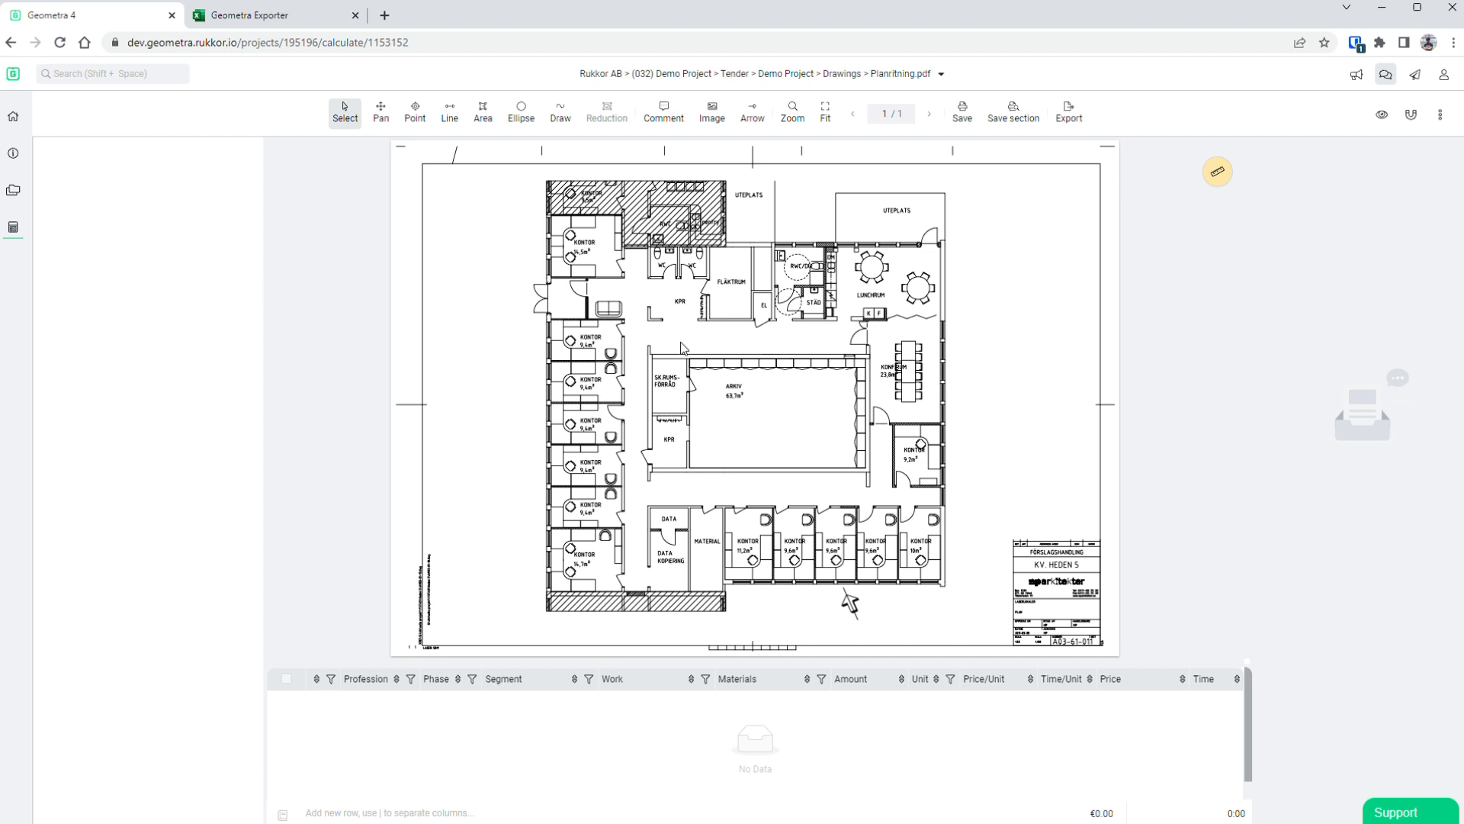
- Examine the floor plan's offices, archive, bathrooms, lunch room and corridors up close, finishing with the whole drawing in view
scroll(724, 411, up, 5)
scroll(722, 405, up, 4)
scroll(479, 220, down, 3)
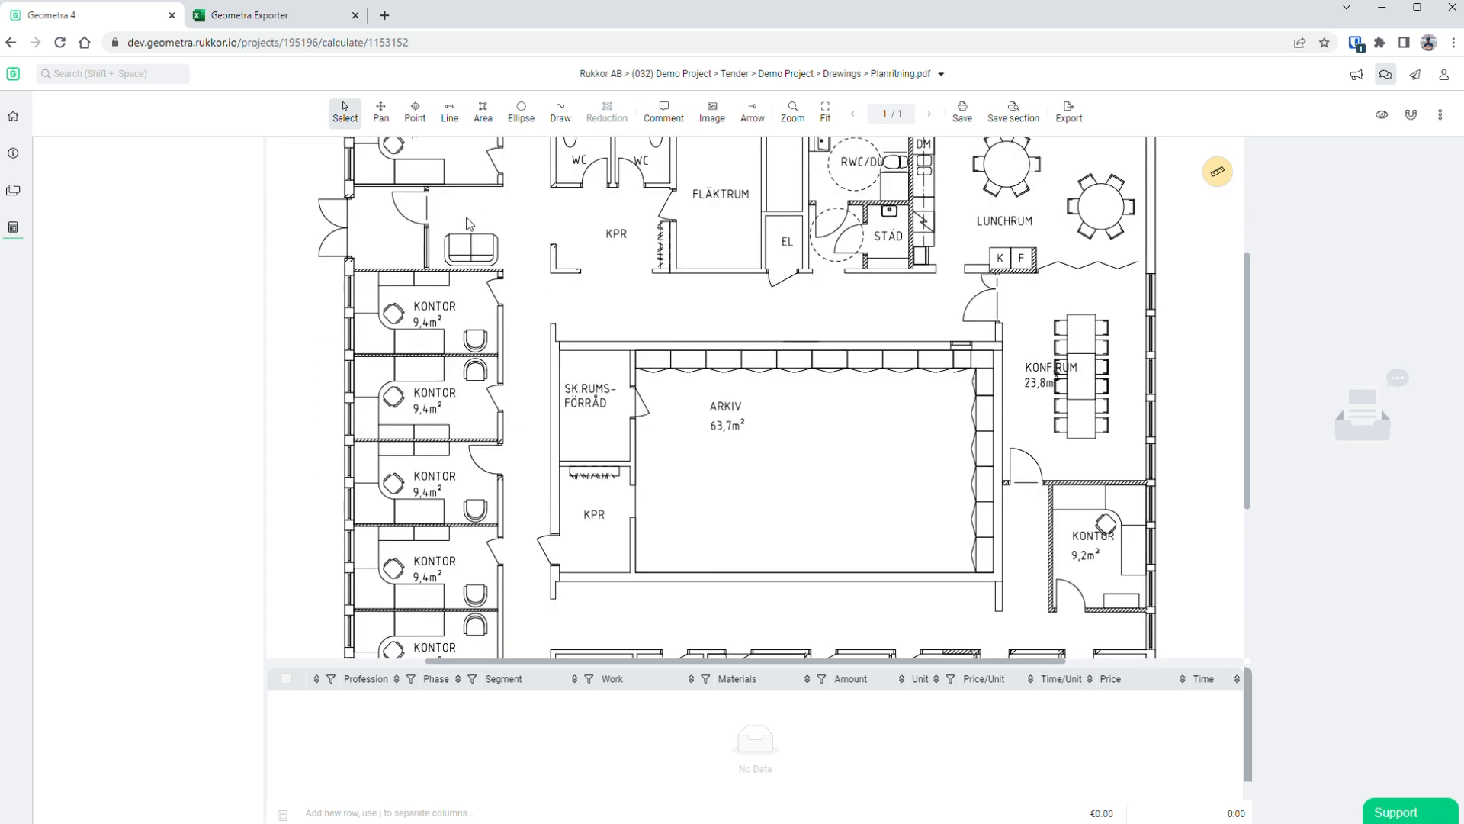
scroll(457, 275, down, 3)
scroll(1083, 427, up, 4)
scroll(1071, 412, down, 4)
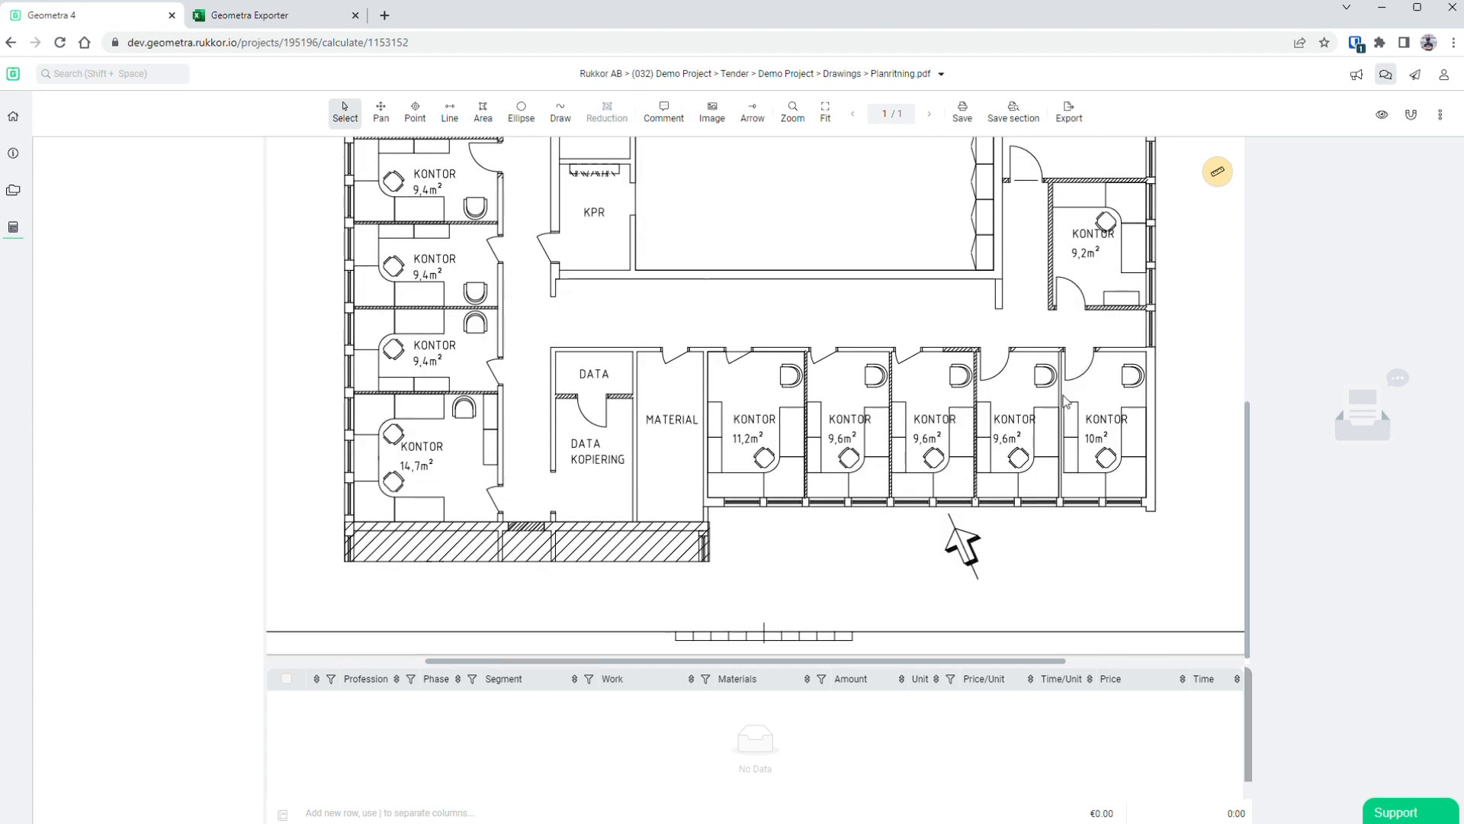
scroll(752, 490, up, 4)
scroll(752, 490, down, 4)
scroll(643, 452, up, 4)
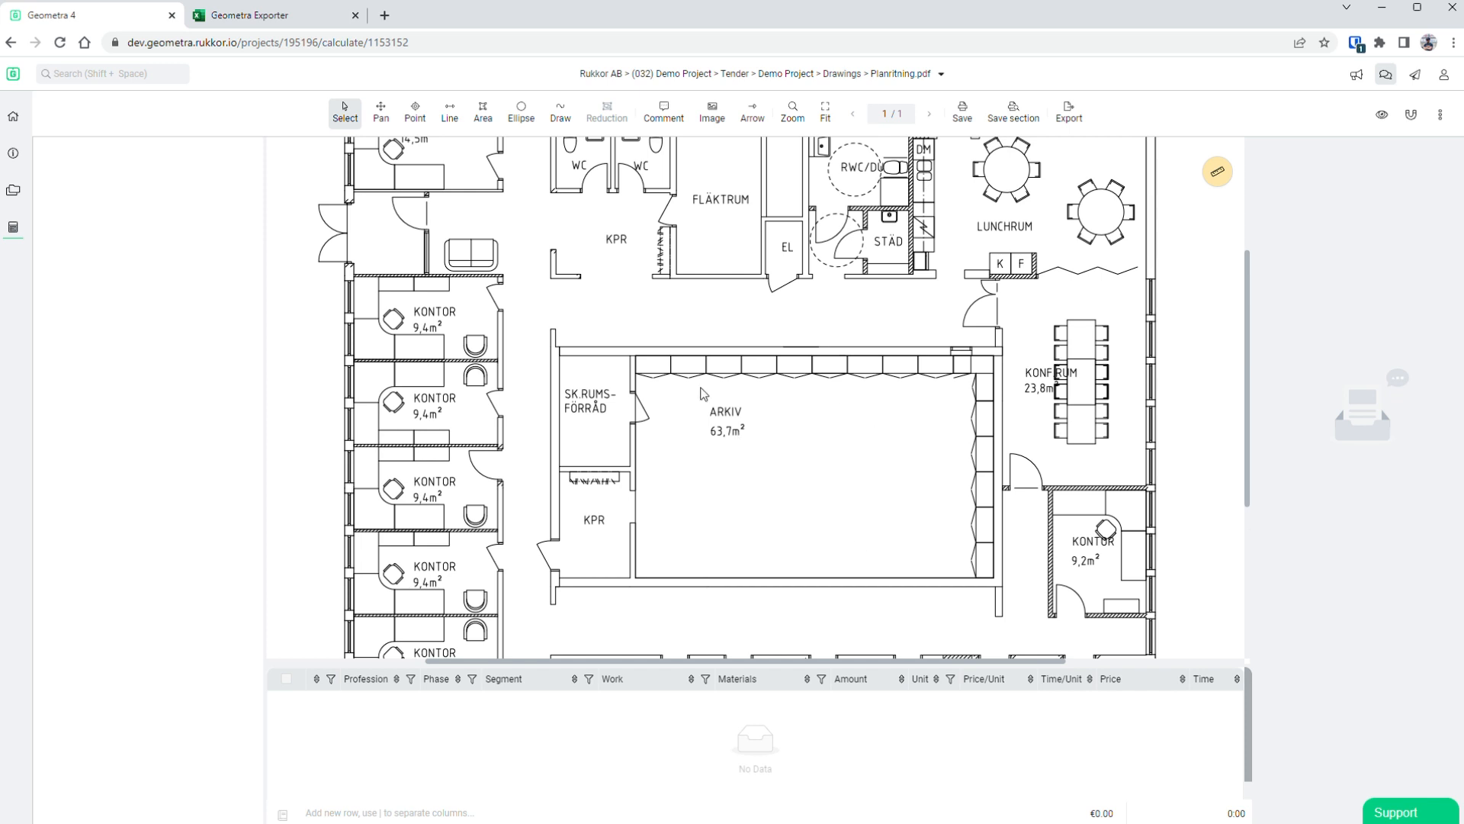
scroll(1118, 556, up, 1)
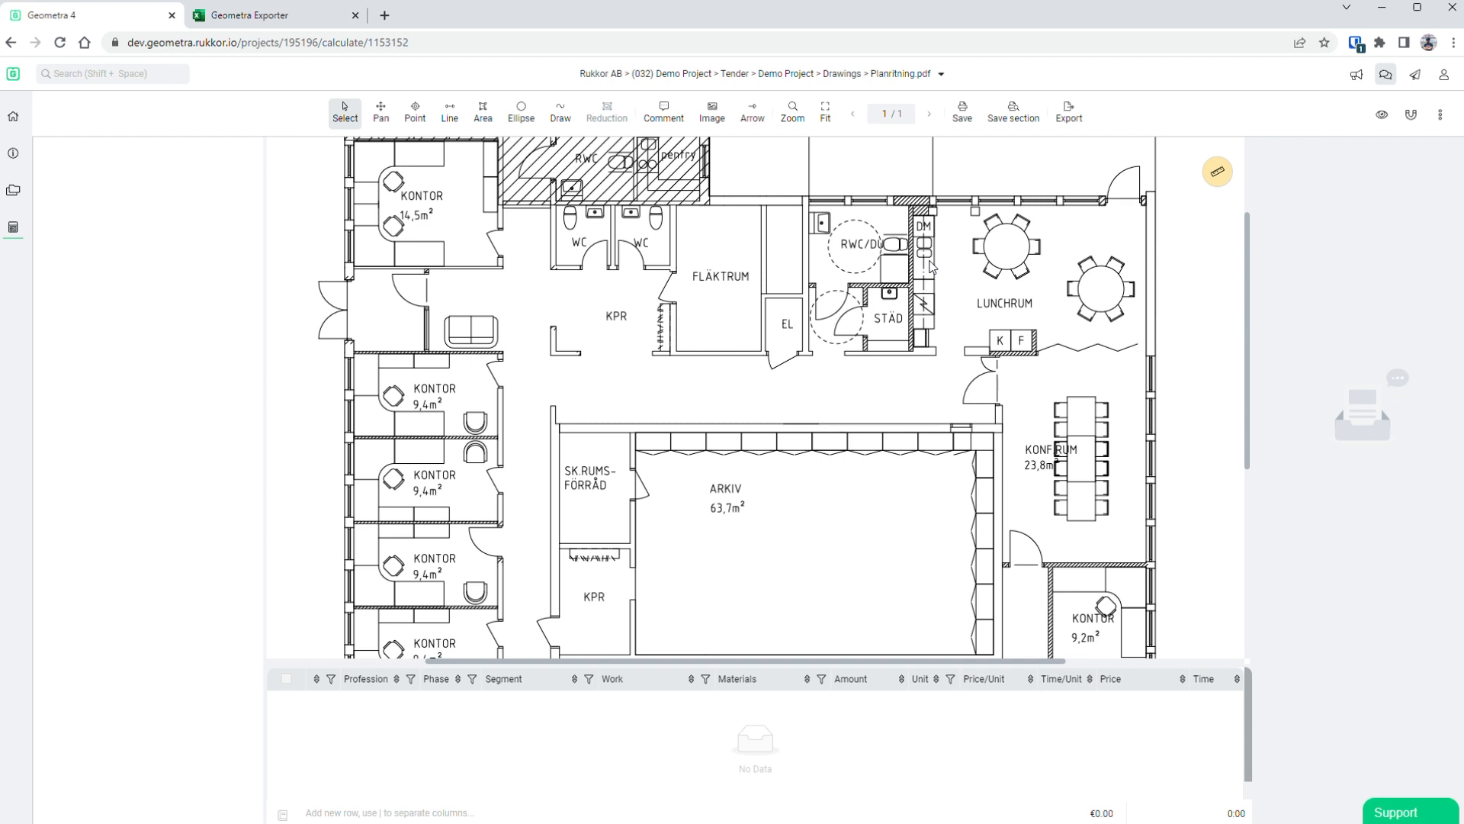
scroll(1105, 412, down, 4)
scroll(1070, 519, up, 4)
scroll(999, 415, down, 5)
scroll(1001, 427, up, 4)
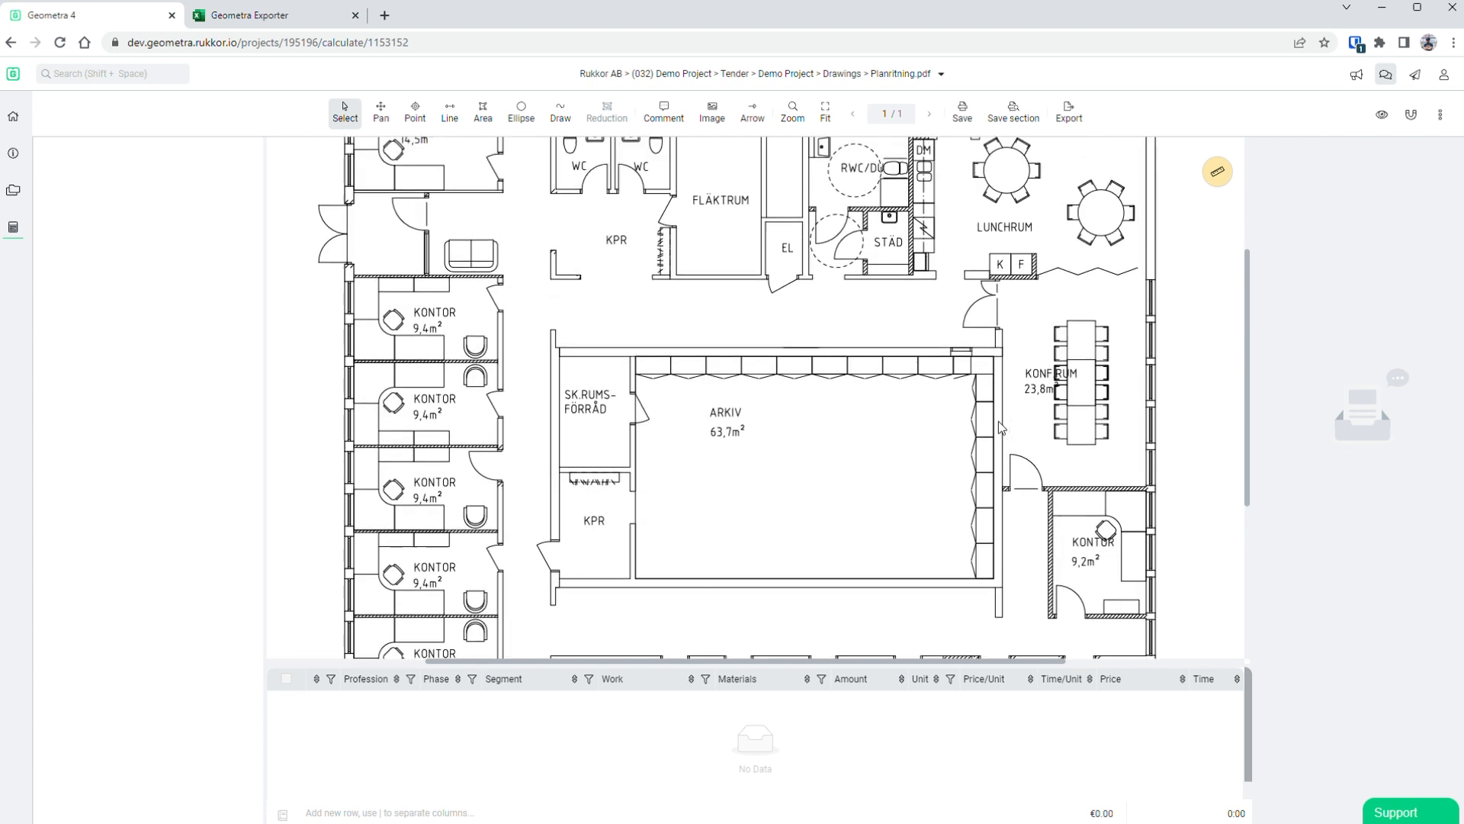
scroll(1001, 427, up, 2)
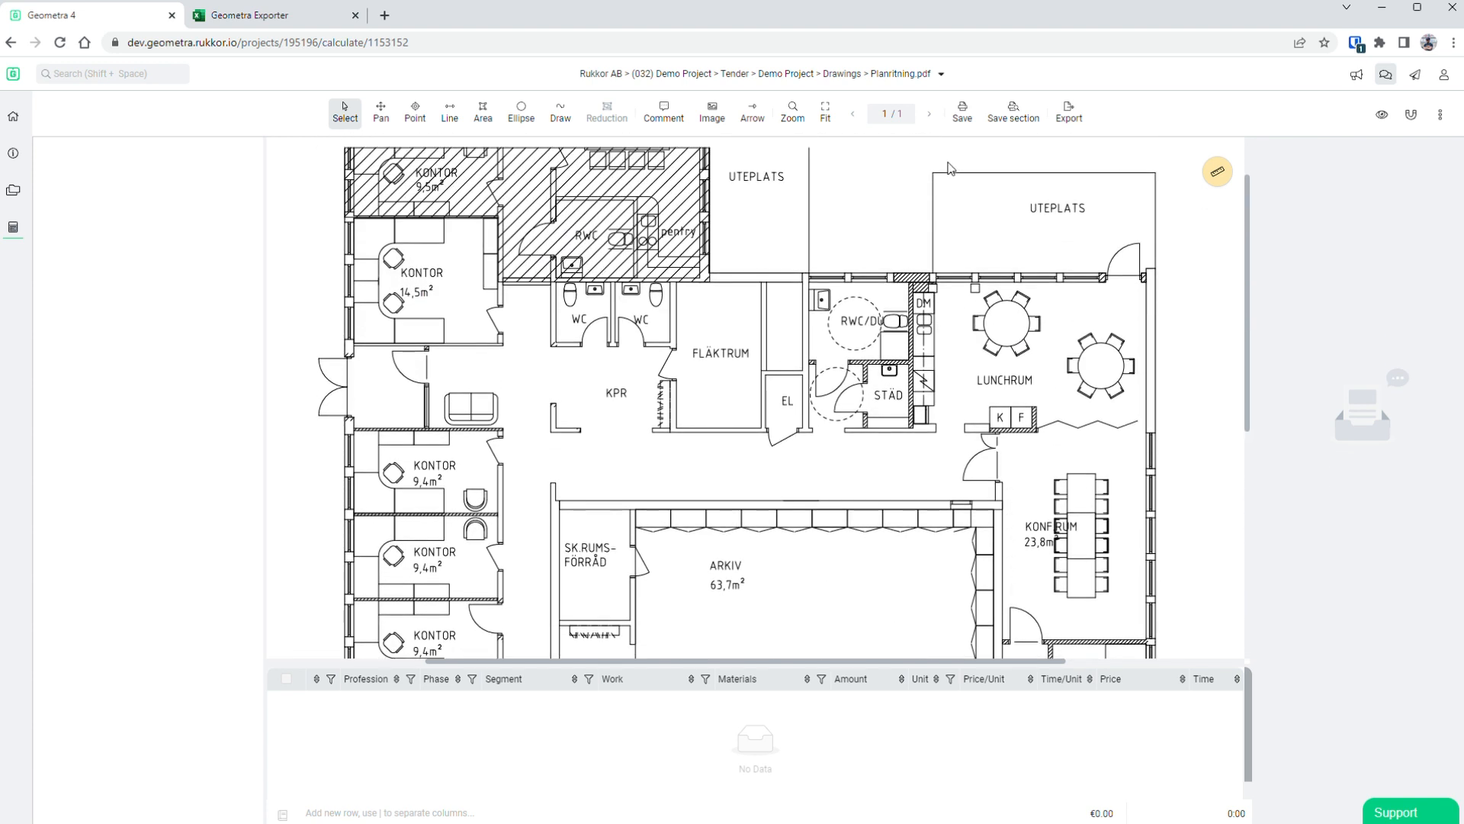
click(825, 111)
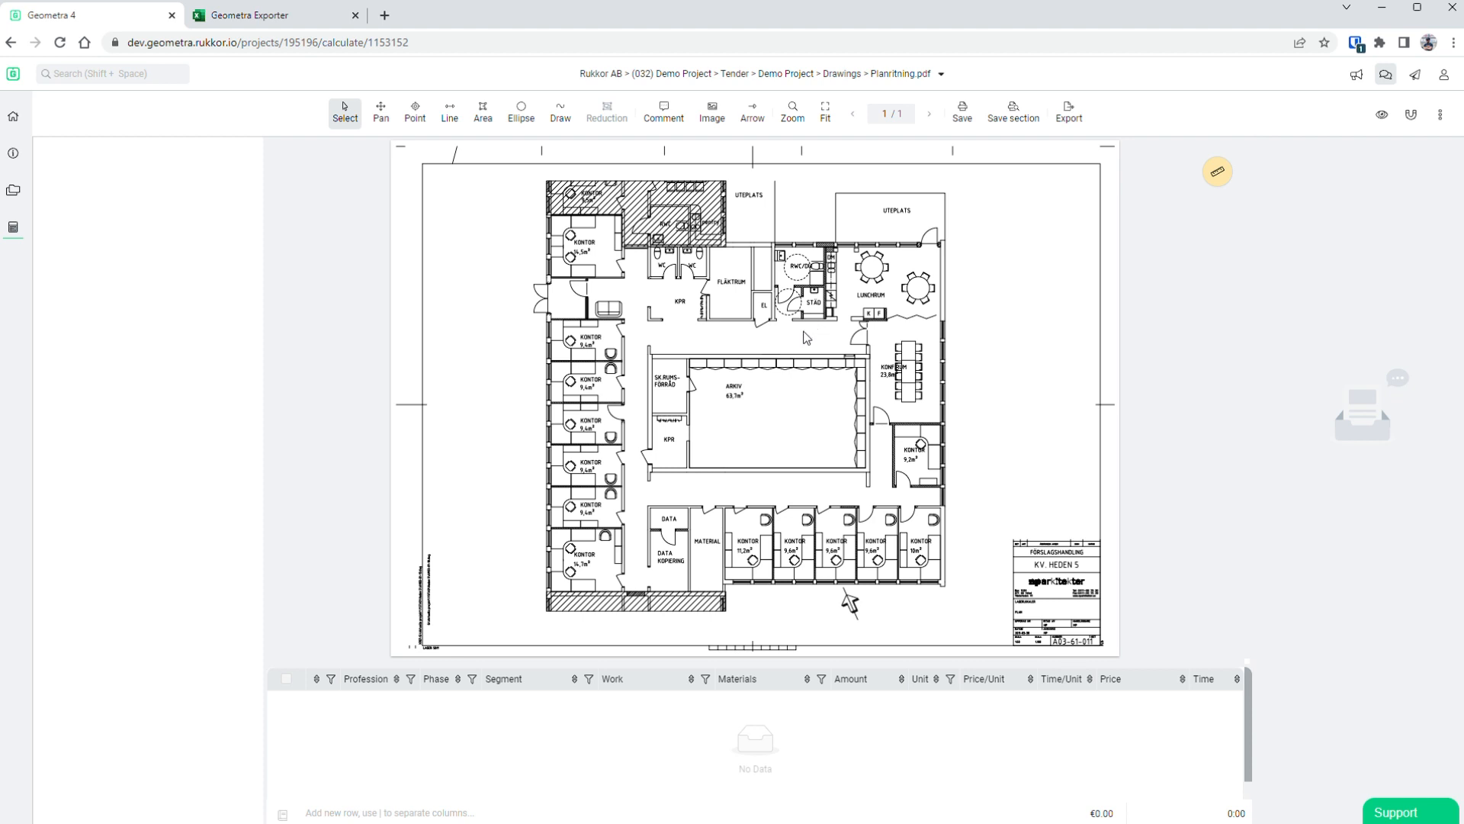
- Add a measurement folder named General areas with the tag G00
right_click(137, 248)
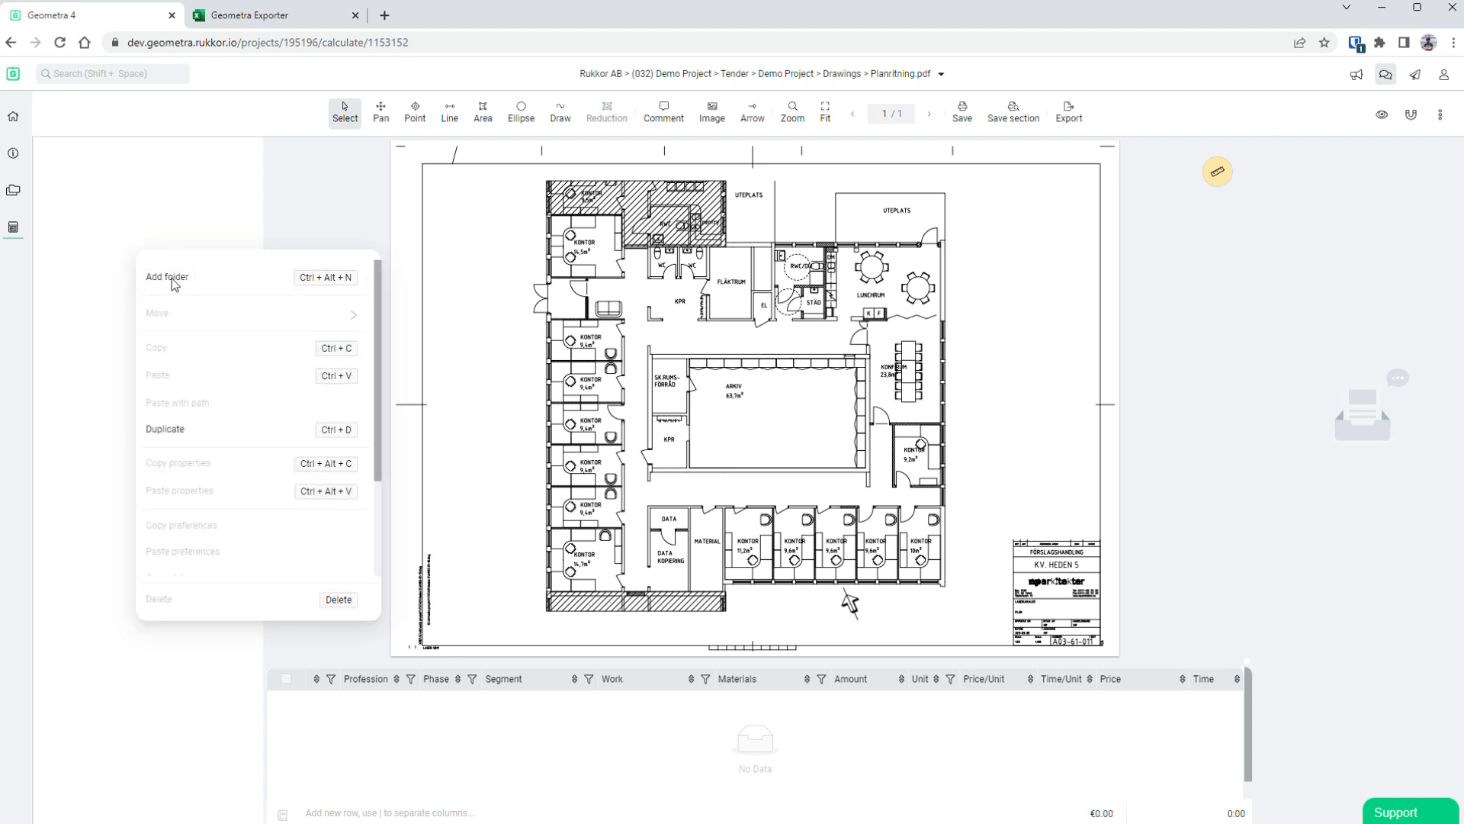
click(164, 287)
text(General areas)
key(shift+Tab)
text(G00)
key(Tab)
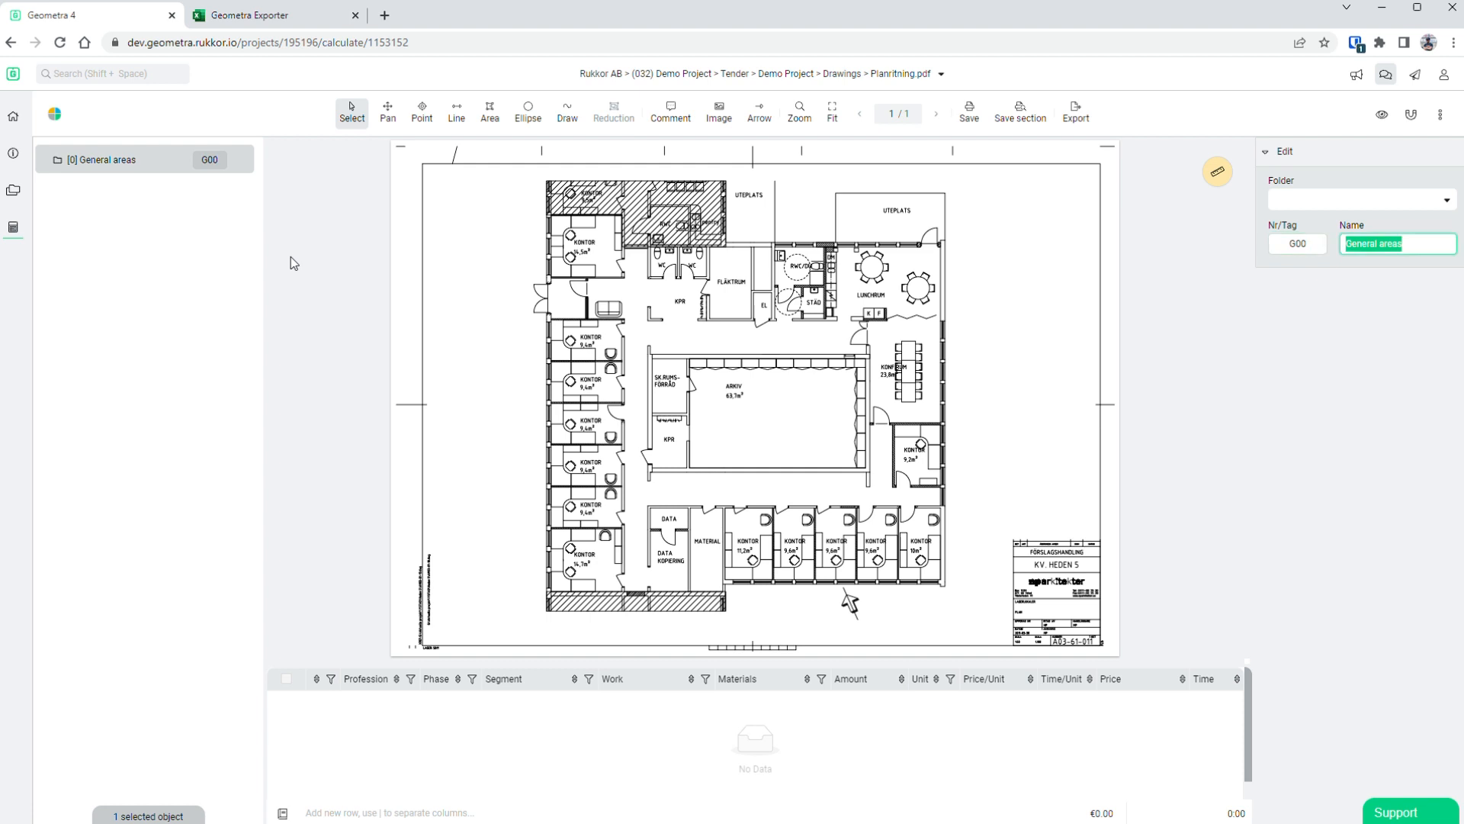
click(677, 382)
- Add a folder named Offices with the tag O00
right_click(196, 287)
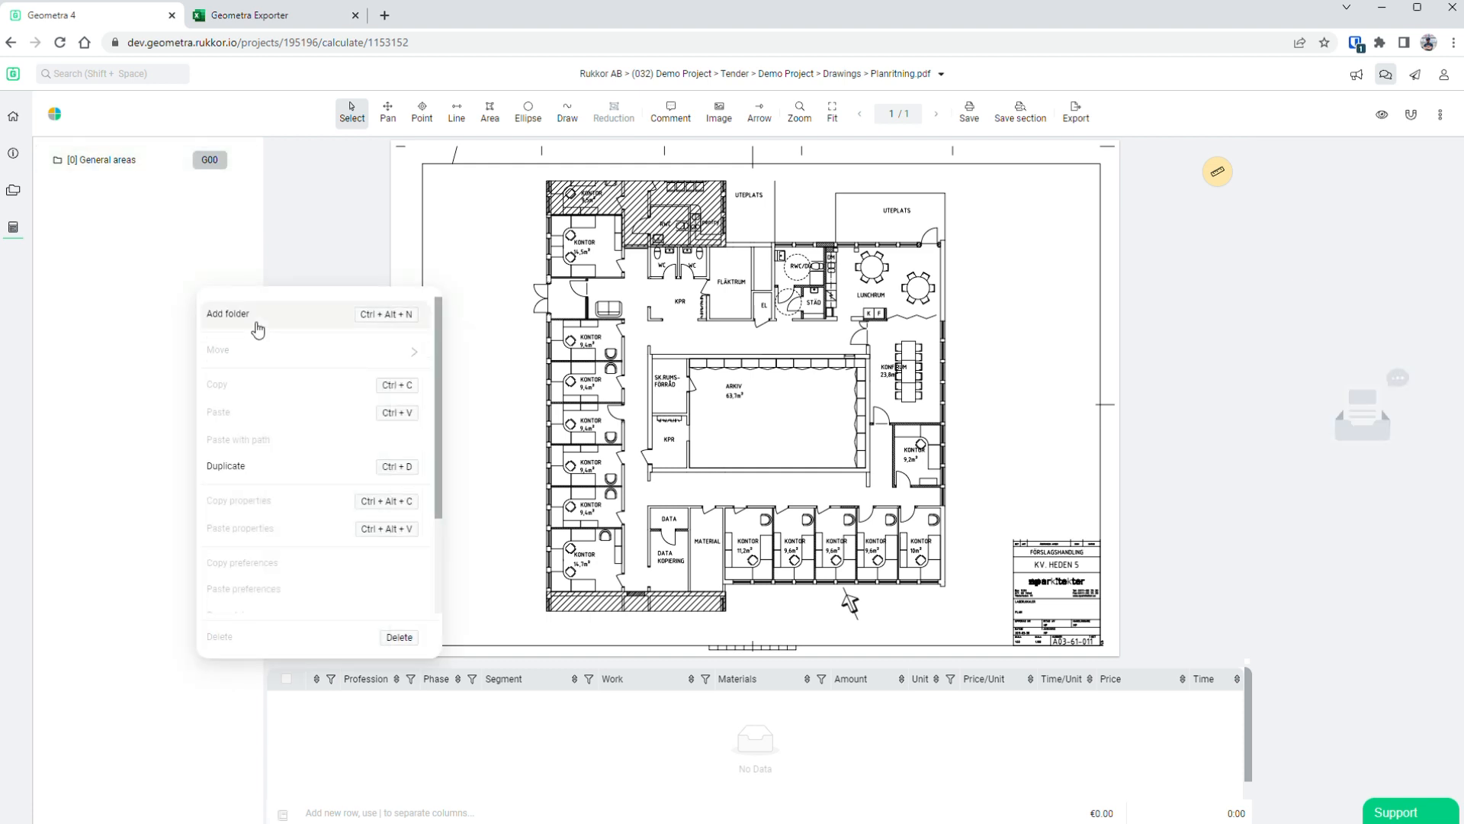
click(228, 313)
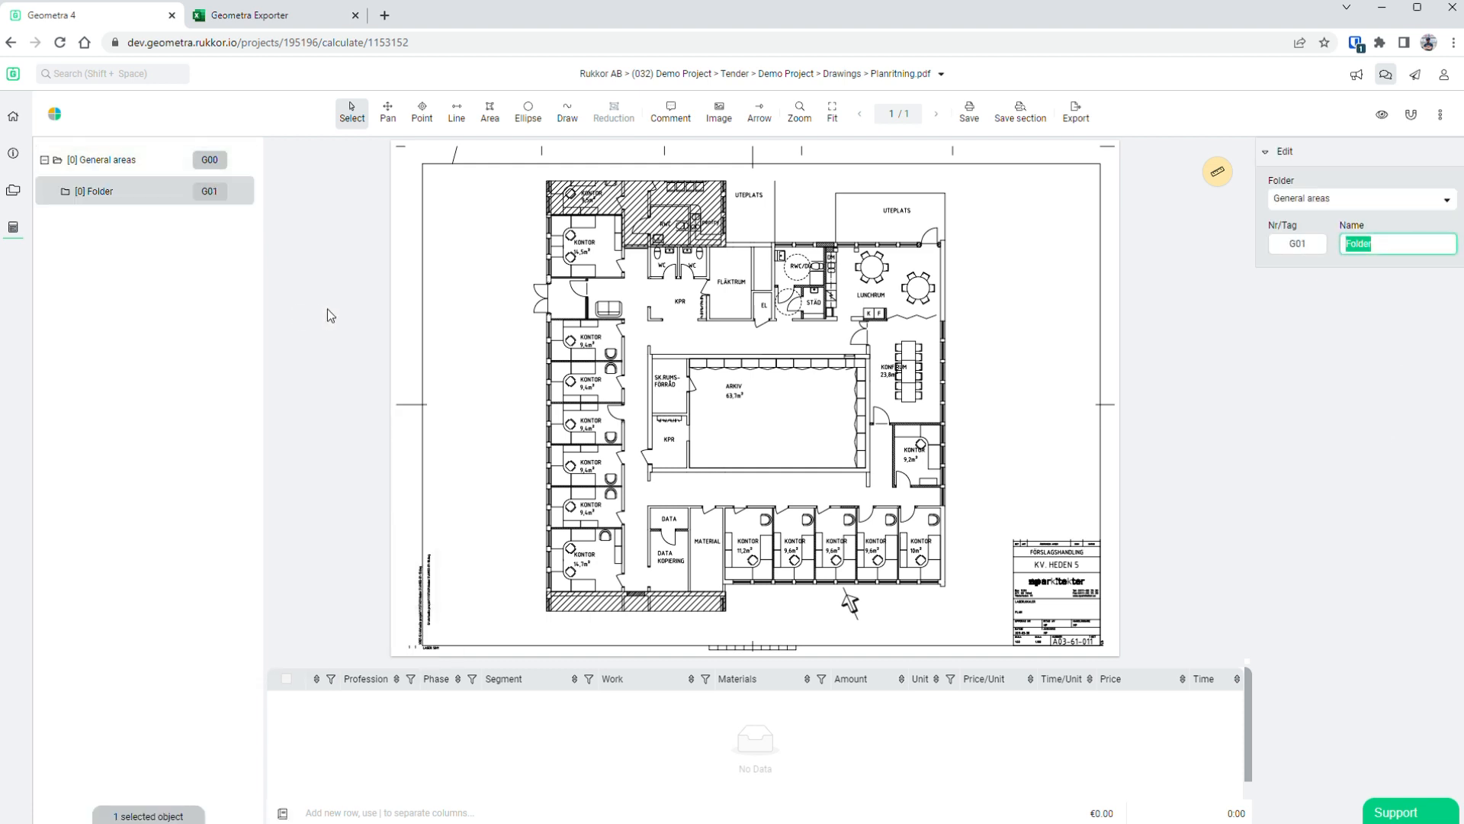
text(Offices)
key(Tab)
text(0)
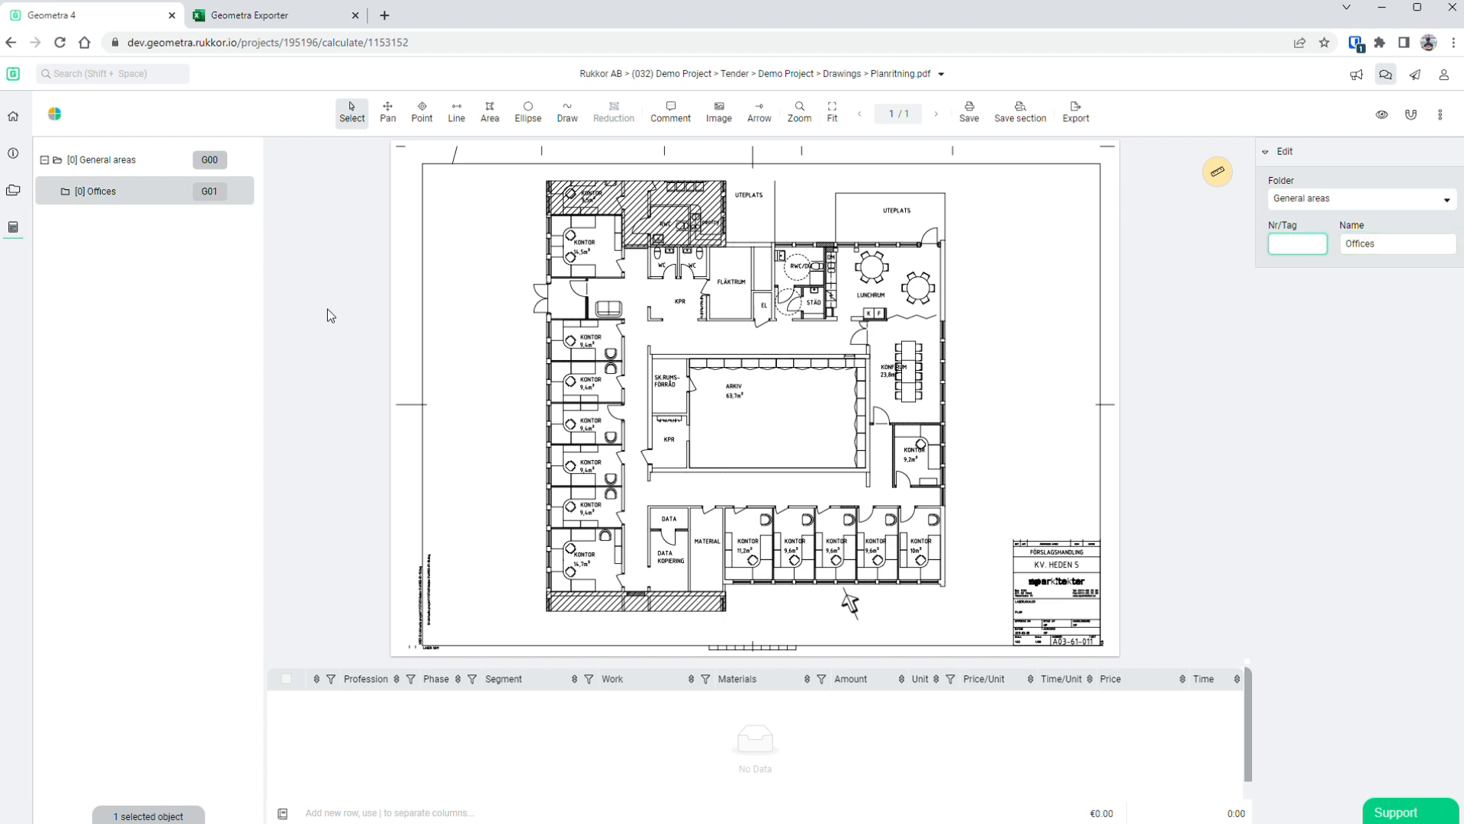
text(00)
key(Tab)
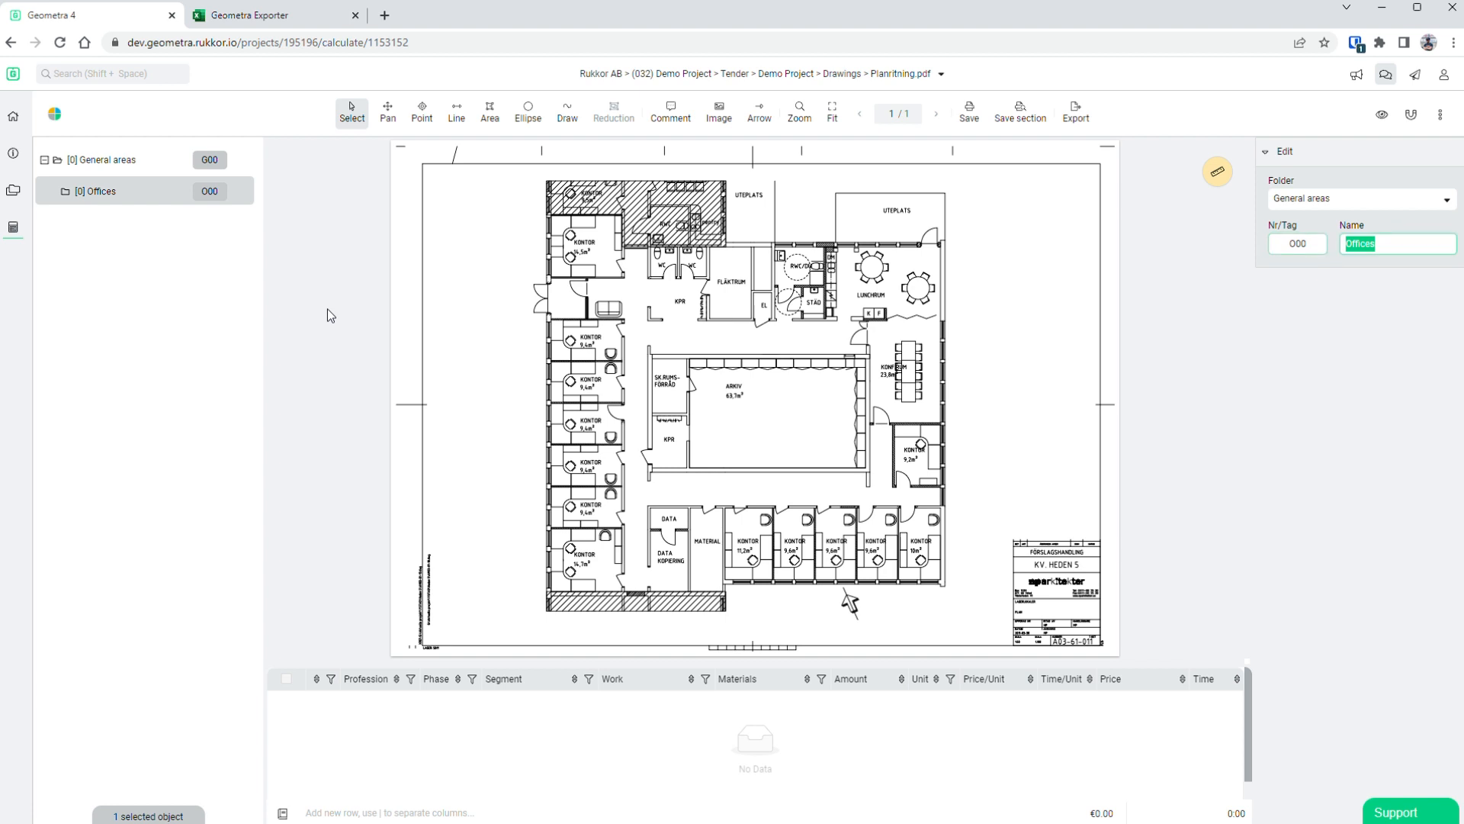
click(496, 334)
- Move the Offices folder out of General areas to the top level of the folder tree
click(125, 196)
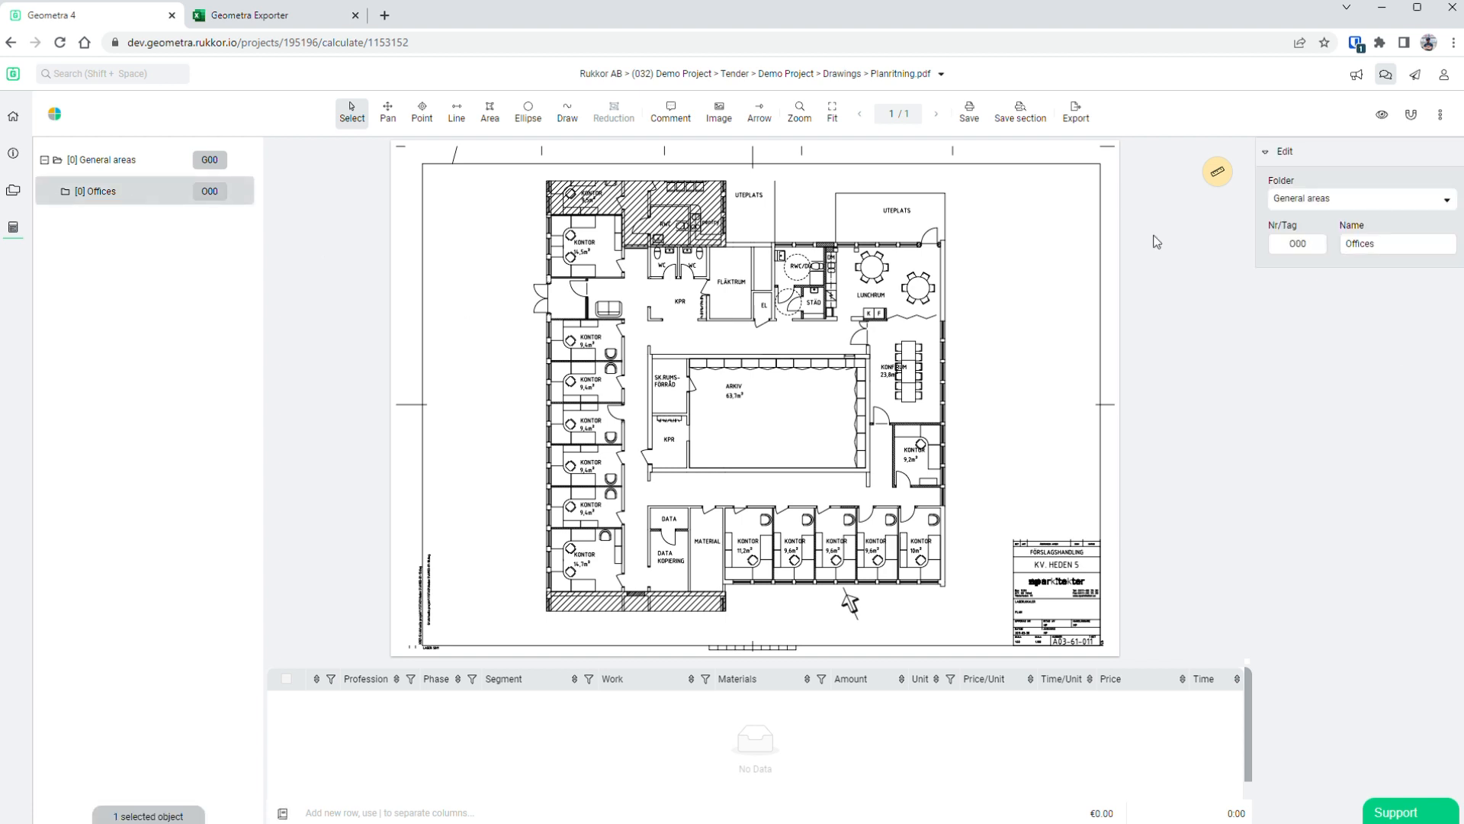
click(1376, 199)
click(1346, 226)
click(71, 343)
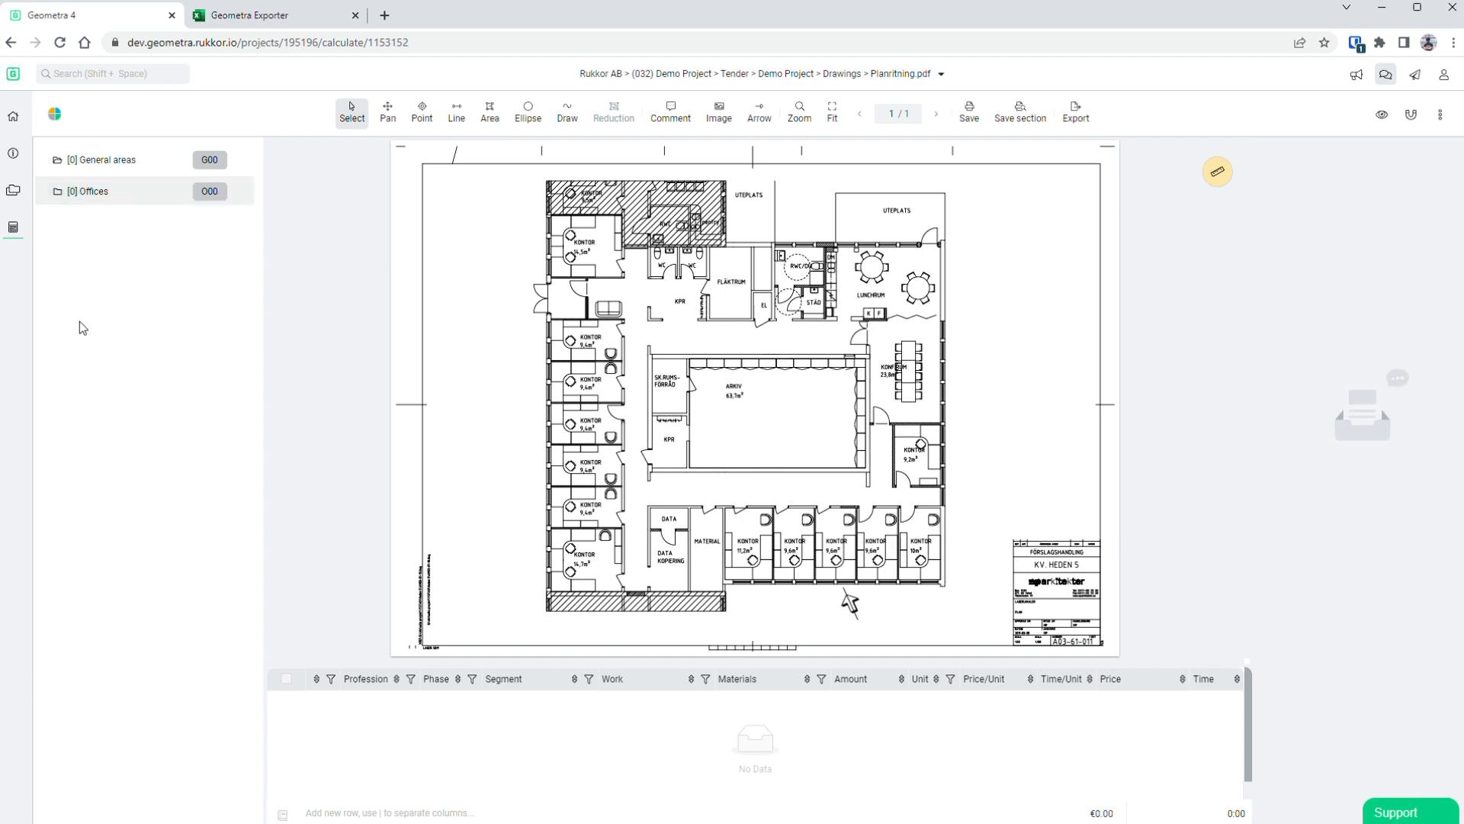
- Add a top-level folder named Misc. rooms with the tag M00
right_click(112, 320)
click(139, 345)
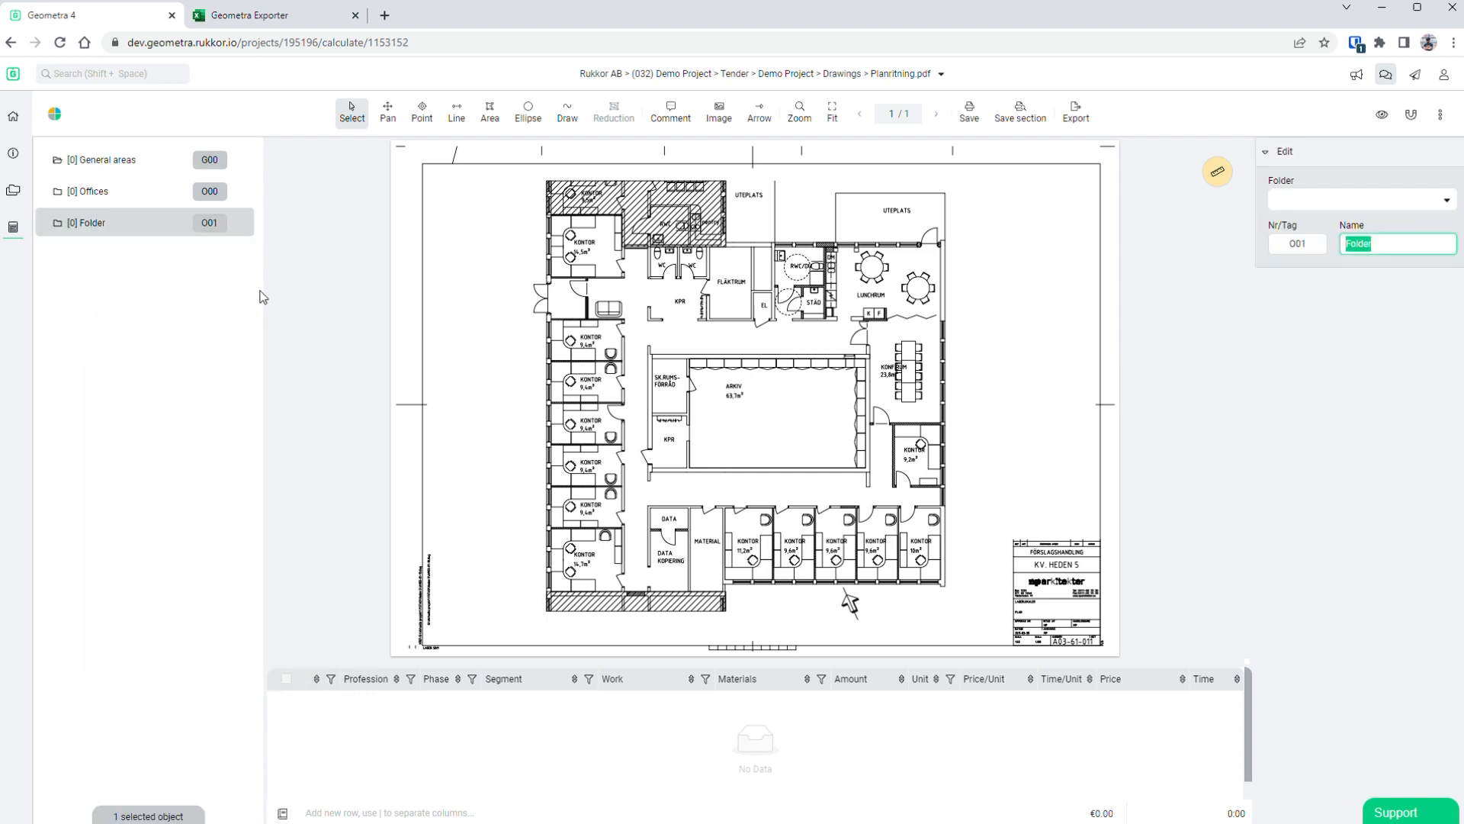
text(Misc.)
text( areas)
key(ctrl+BackSpace)
text(rooms)
click(1325, 250)
text(M00)
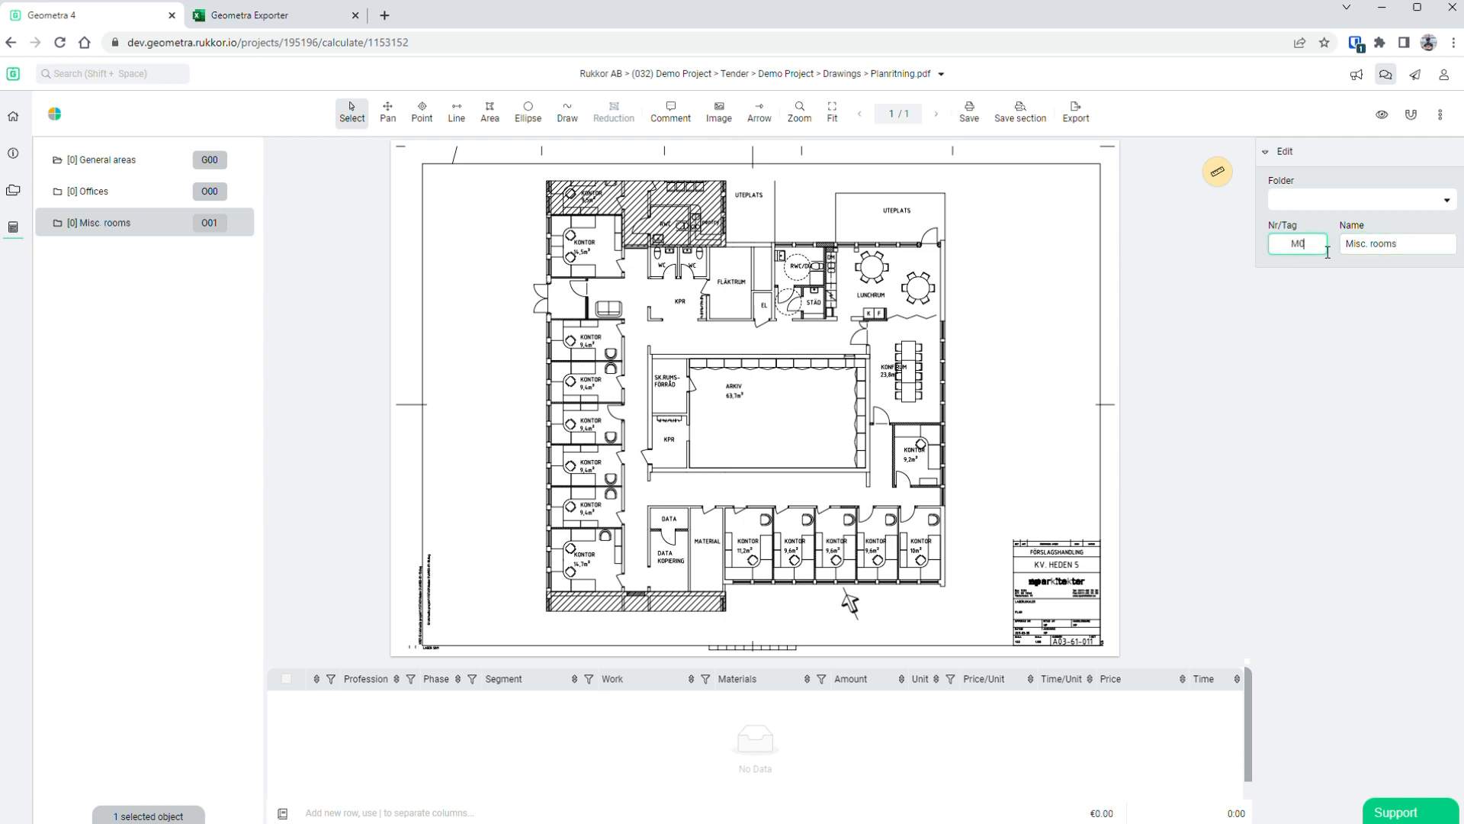
key(Tab)
click(43, 331)
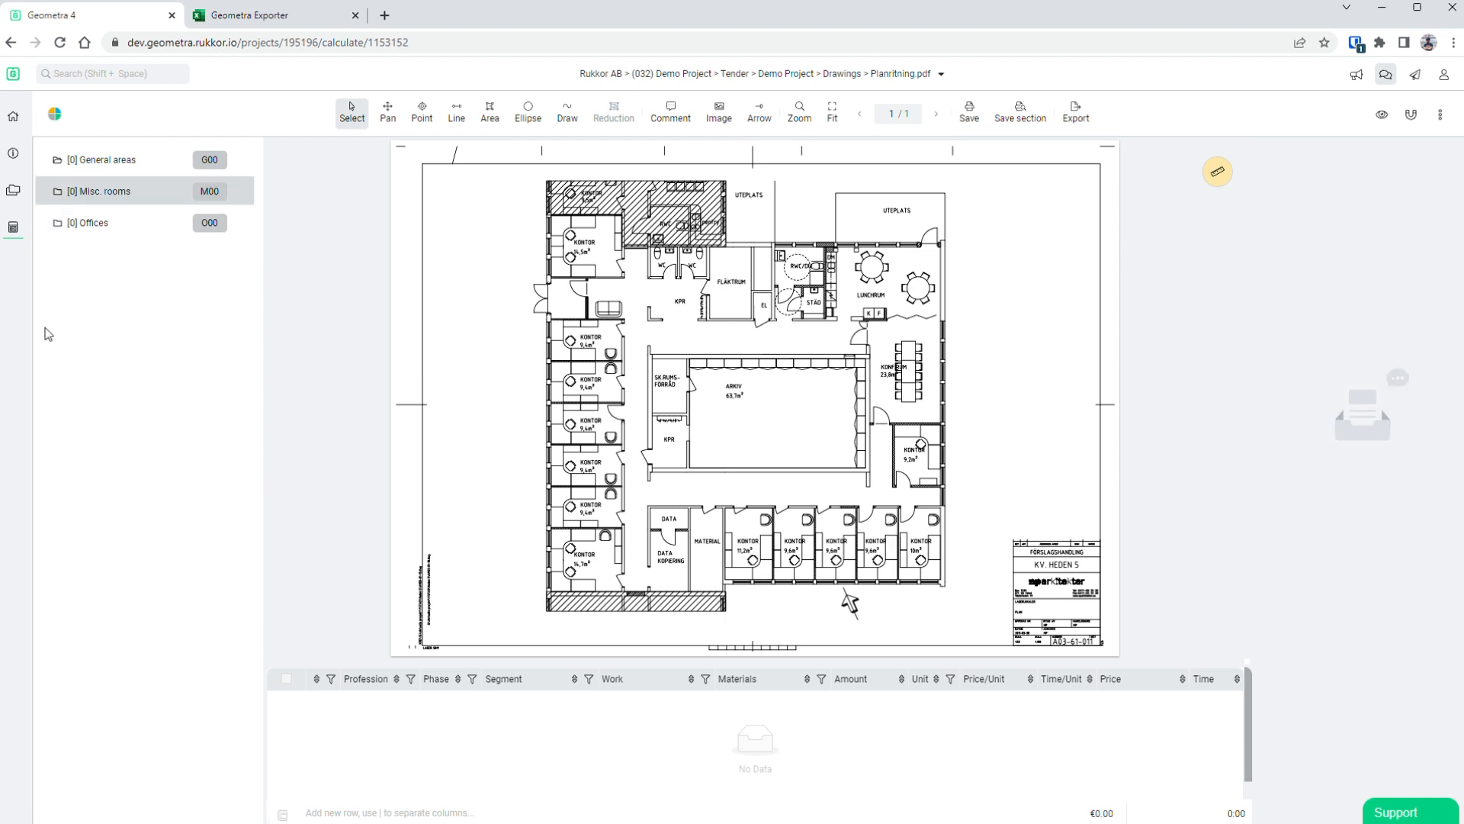
- Add a top-level folder named Bathrooms & Showers with the tag W00
right_click(97, 324)
click(175, 357)
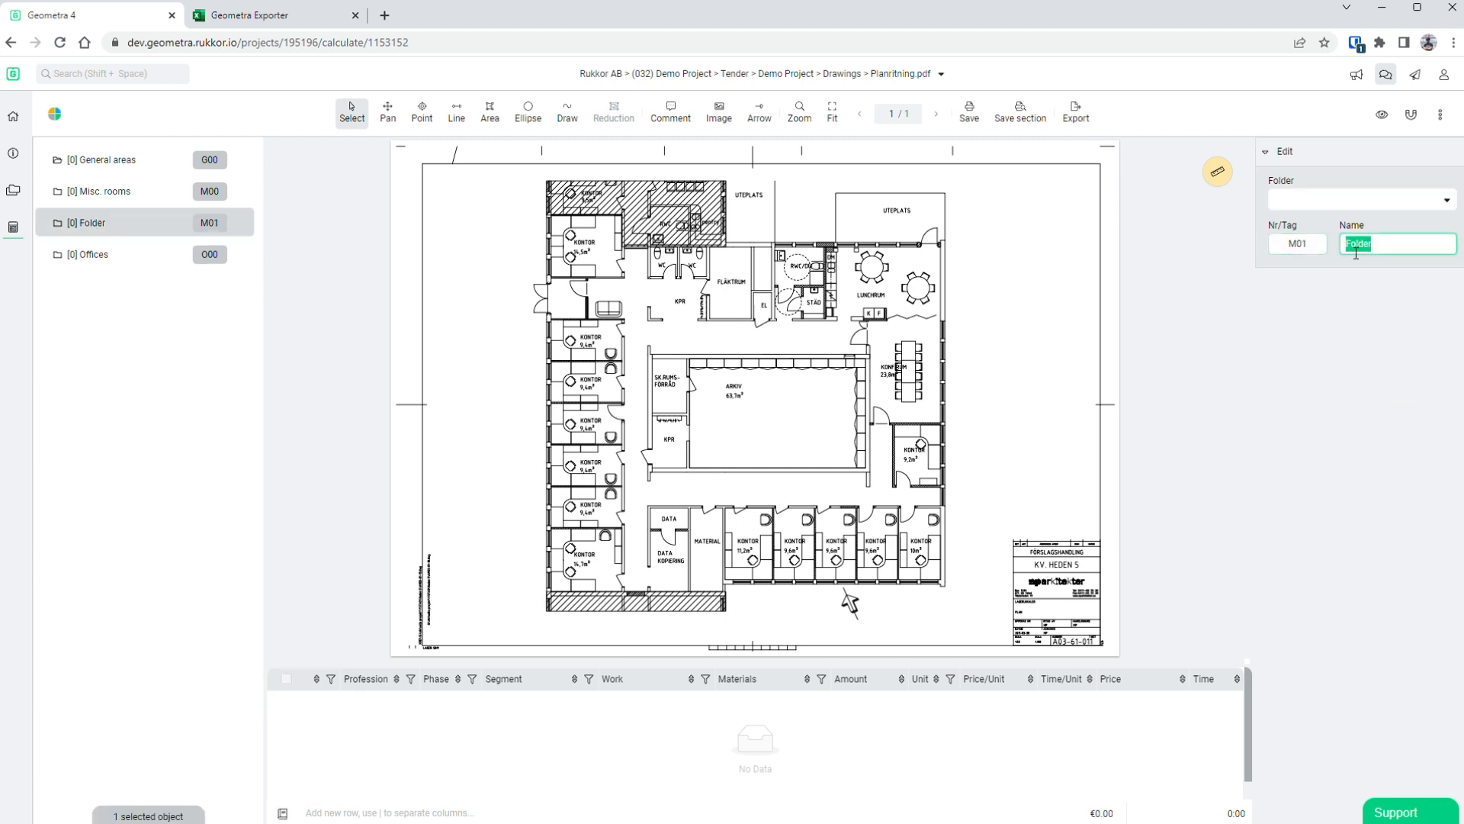
text(Bathrooms & Showers)
click(1319, 245)
key(BackSpace)
key(BackSpace)
key(BackSpace)
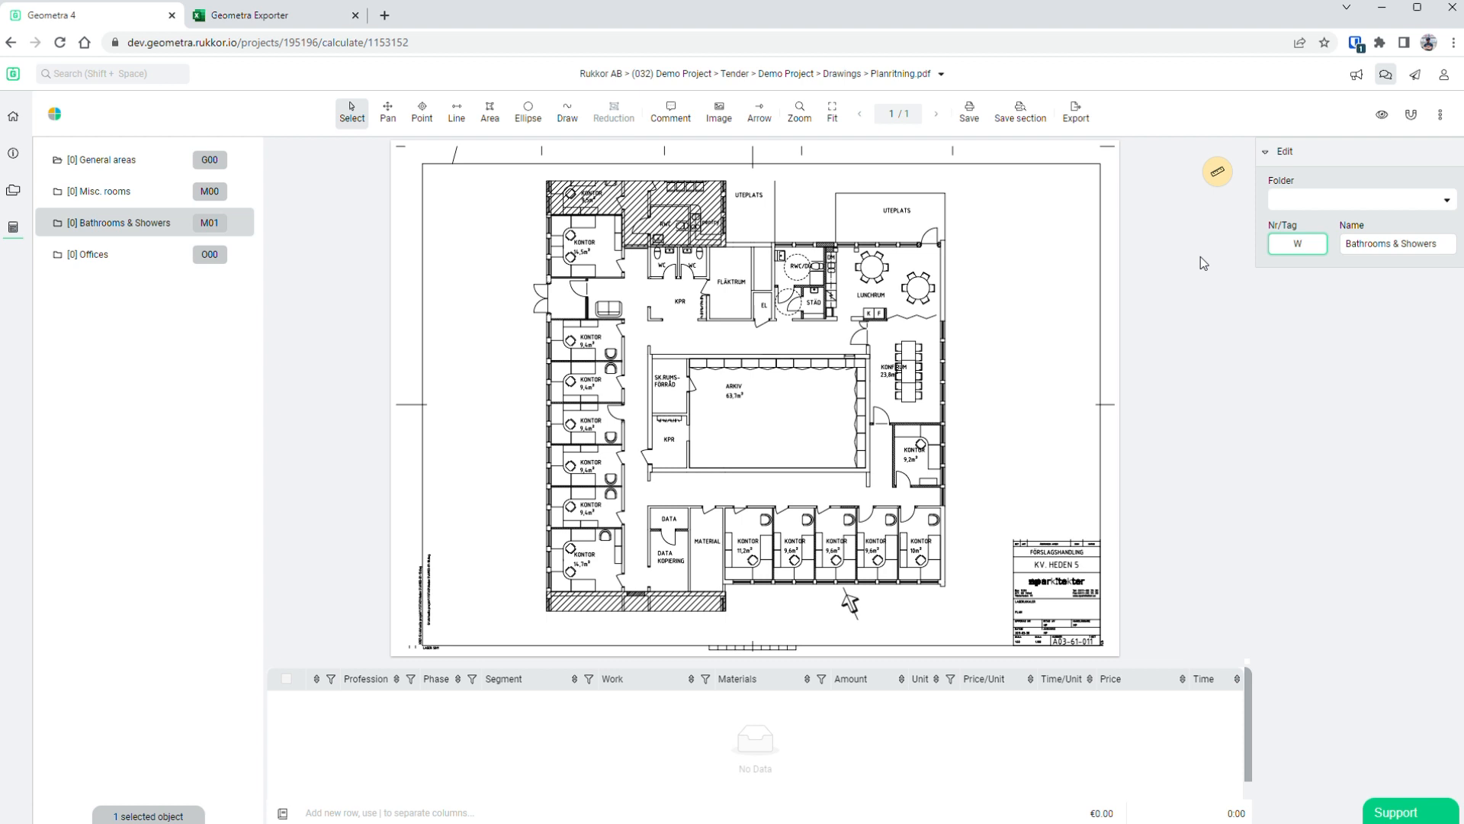
text(W00)
key(Tab)
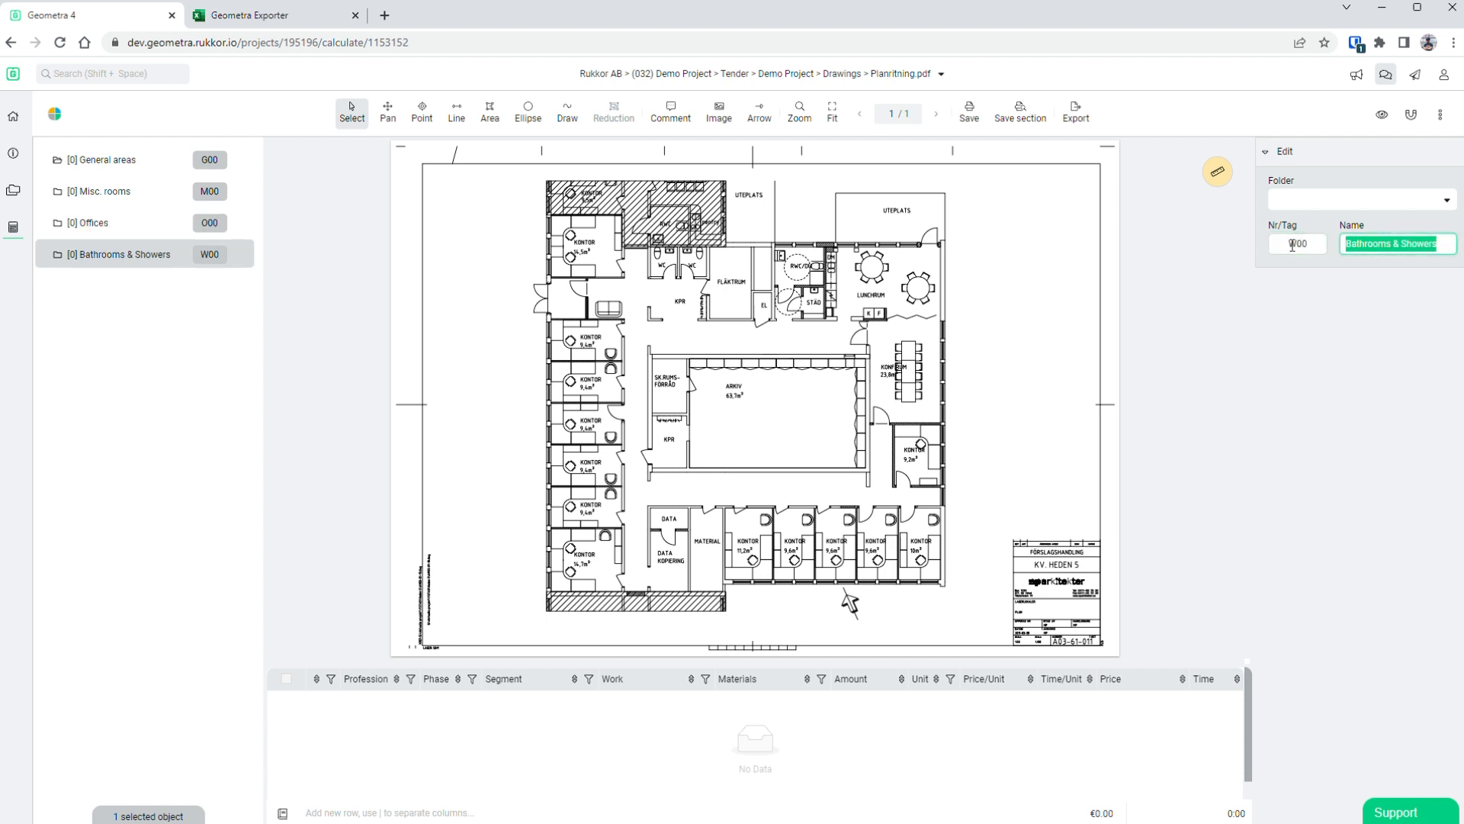
click(995, 358)
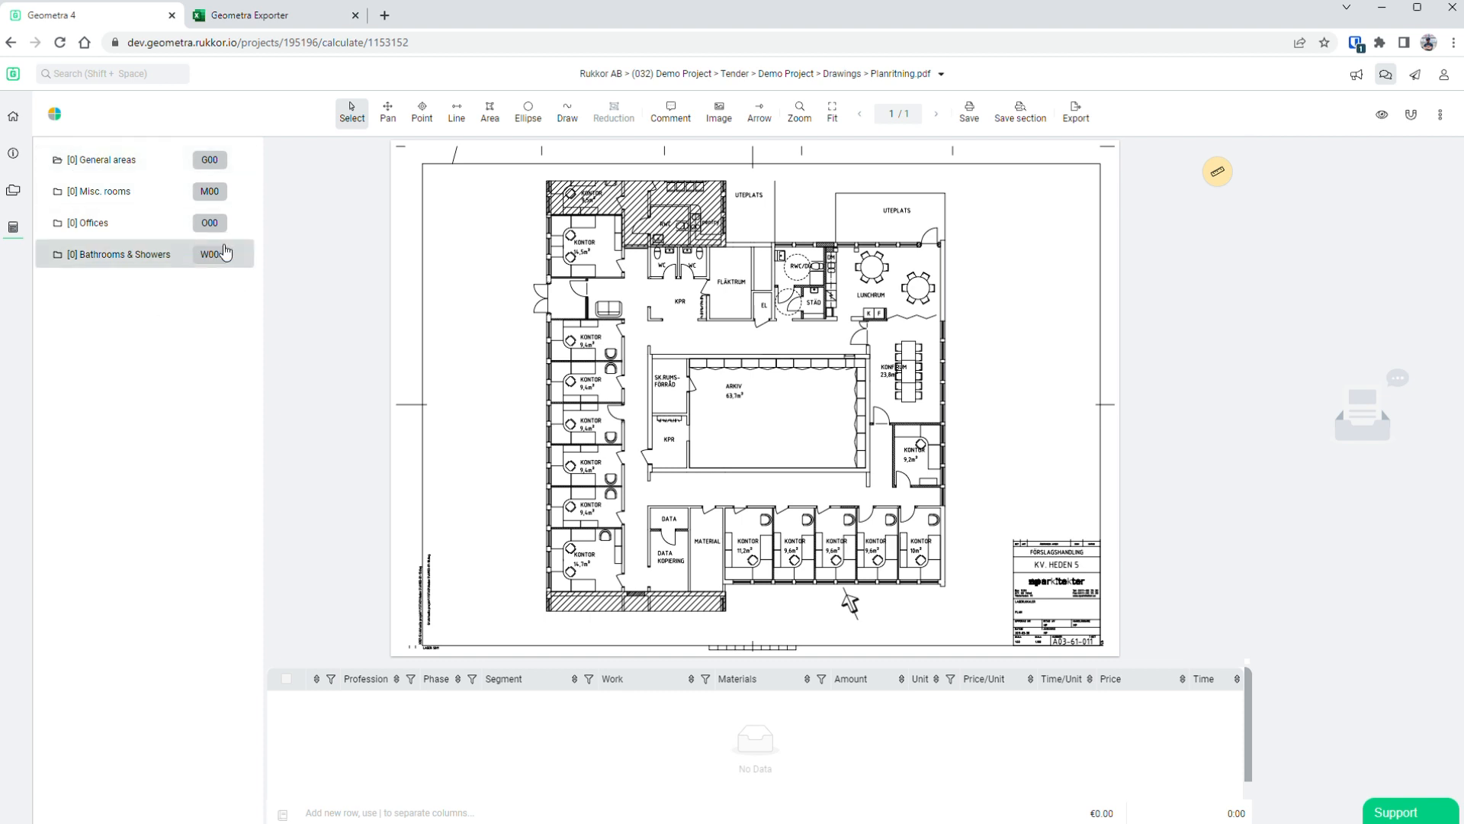
- Calibrate the drawing by marking the full printed scale bar below the plan and setting its scale length to 5 m
scroll(756, 569, up, 5)
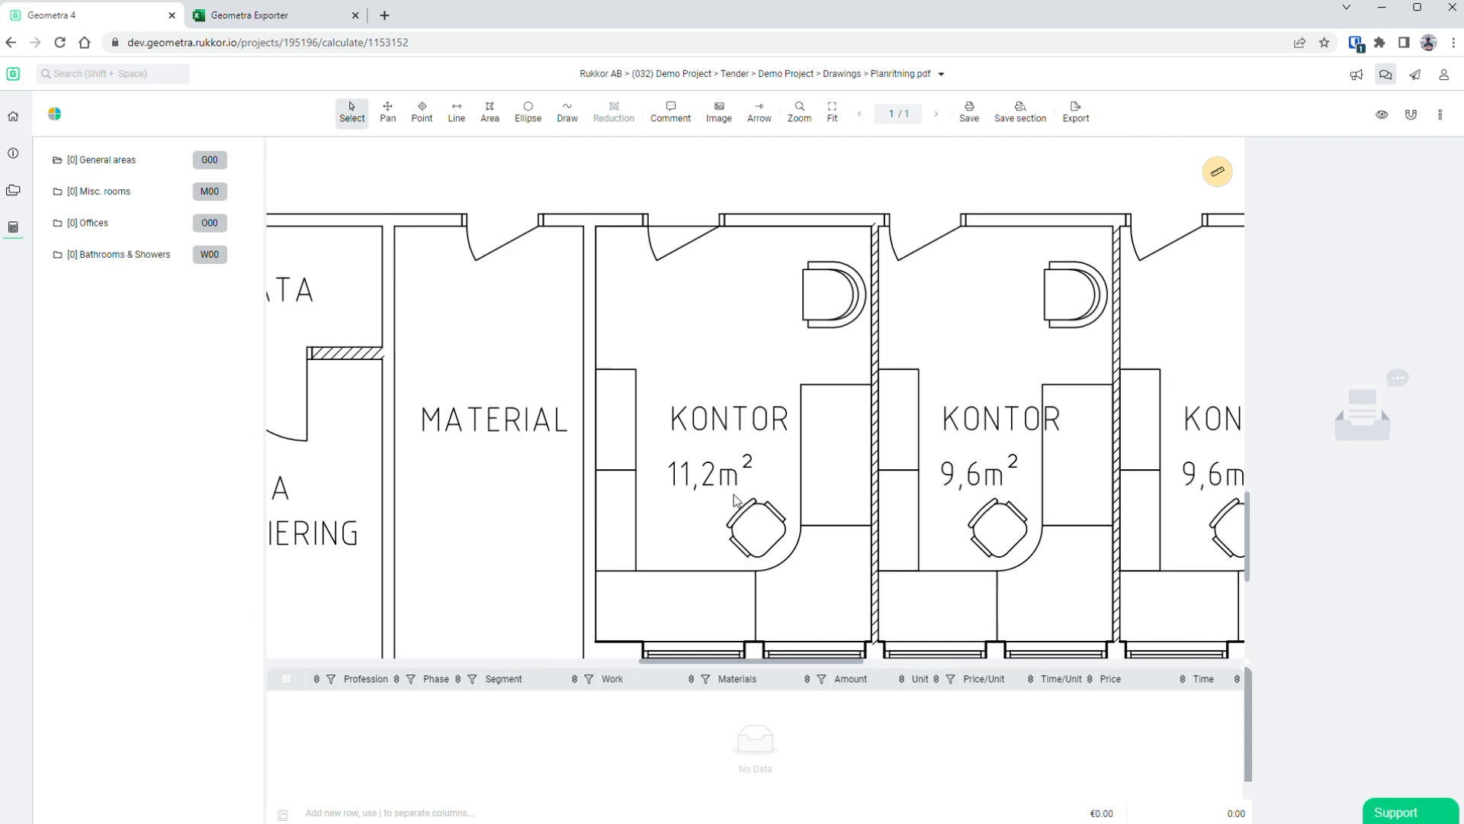
scroll(735, 499, down, 5)
click(1218, 171)
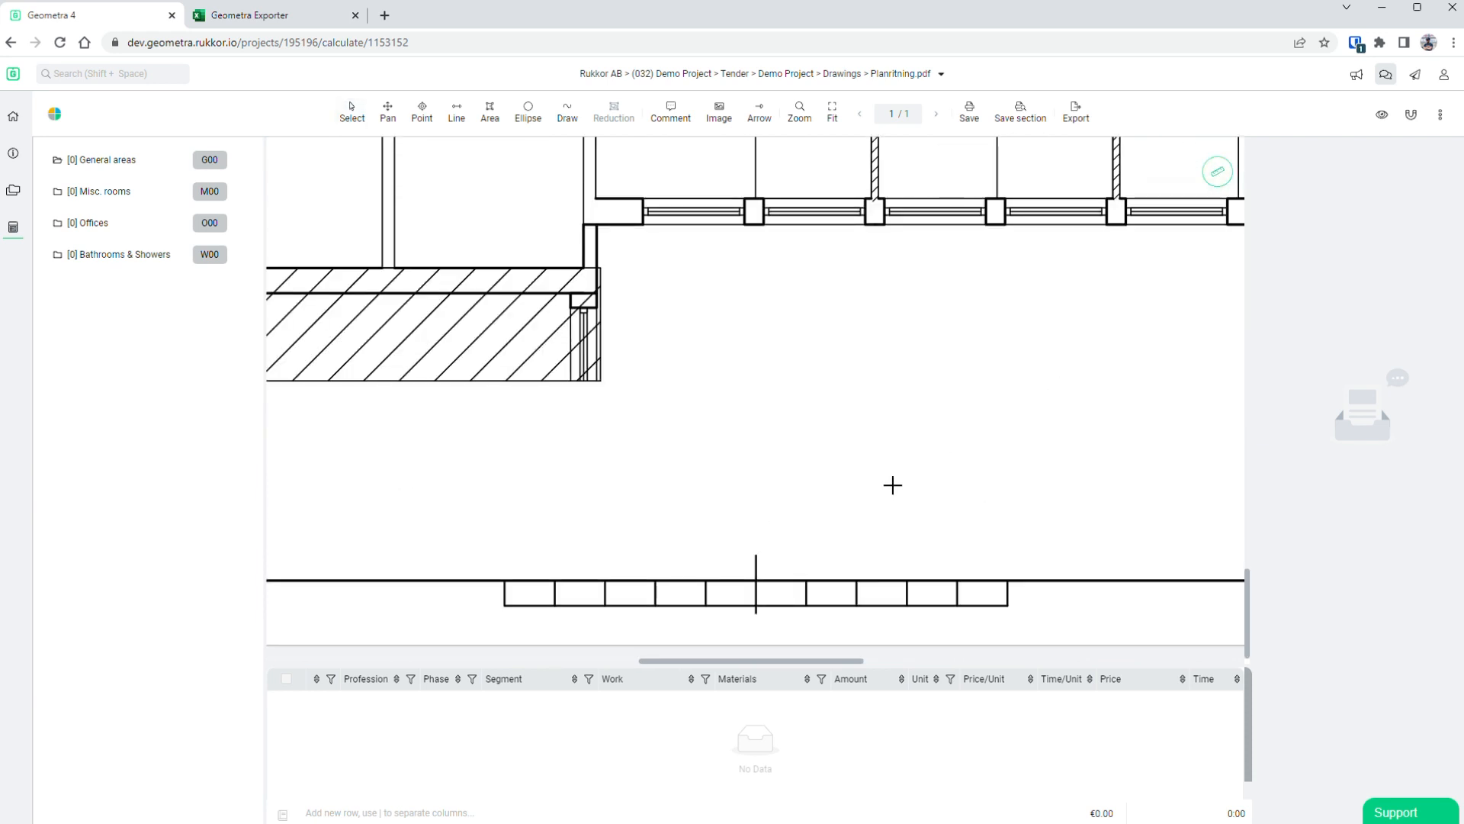
click(503, 581)
click(1008, 580)
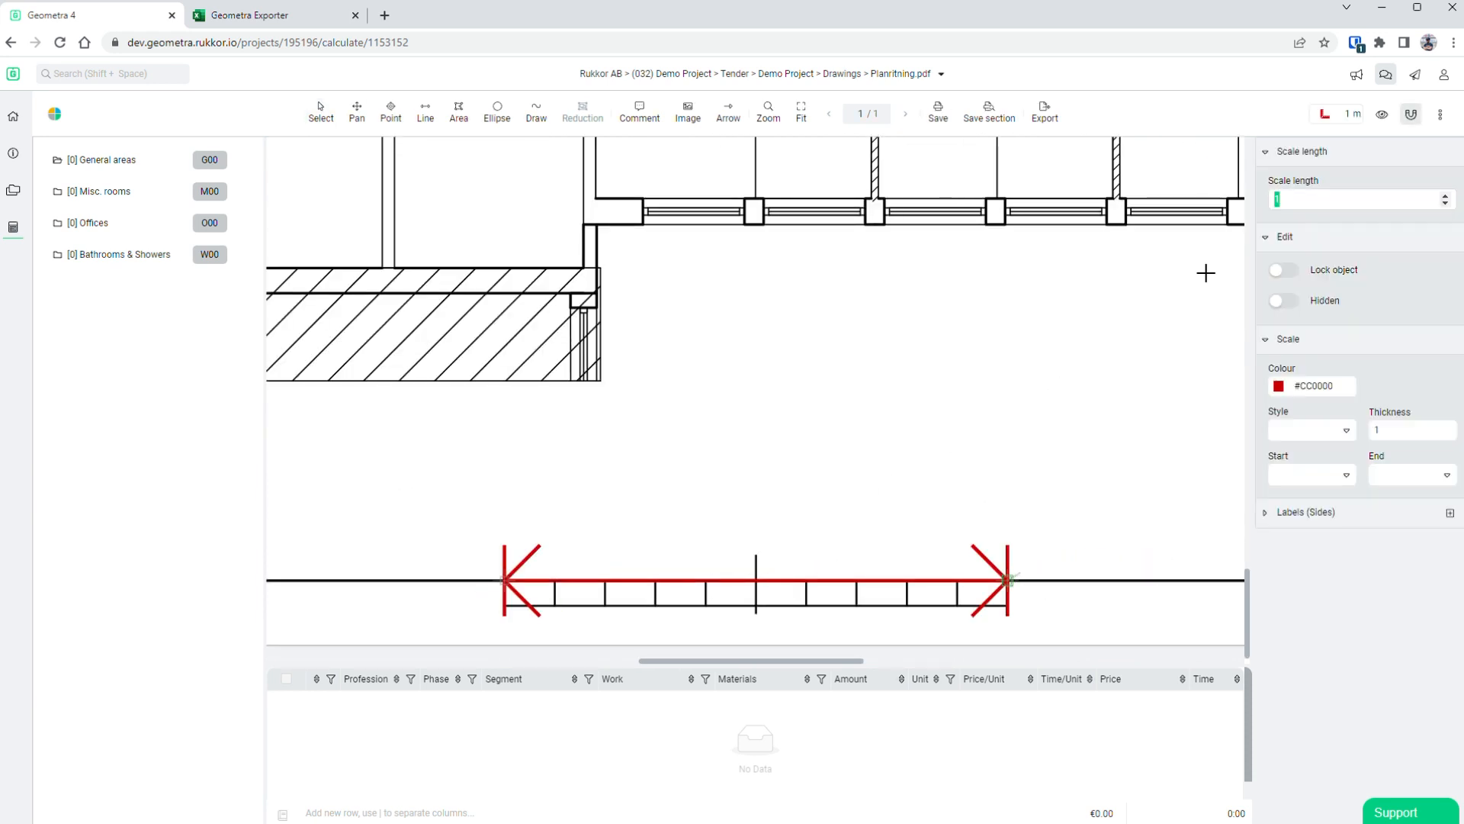
text(5)
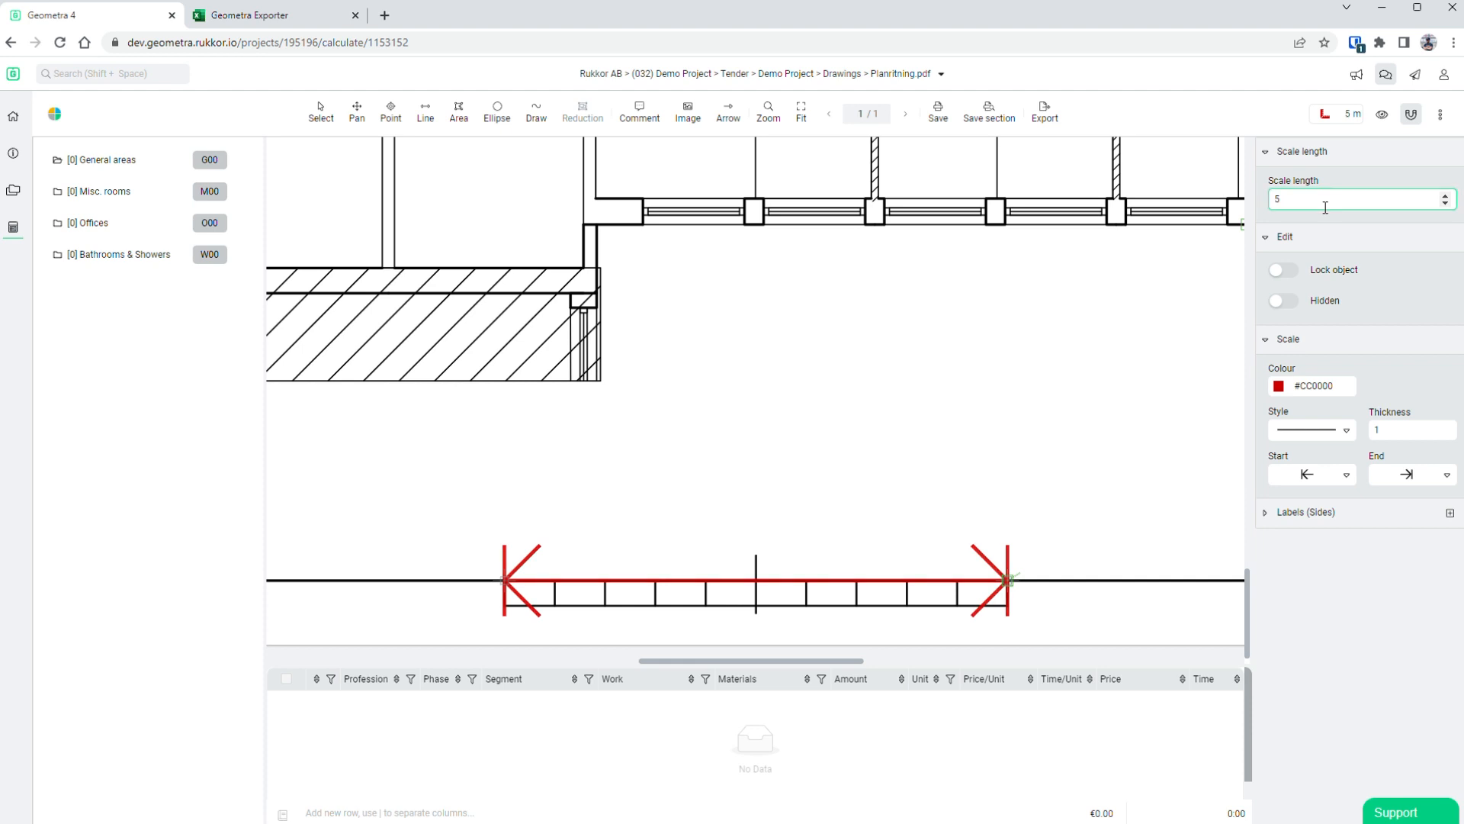
- Draw a rectangular area in the Offices folder over the 14,5 m² KONTOR room above the entrance, from wall to wall
click(320, 113)
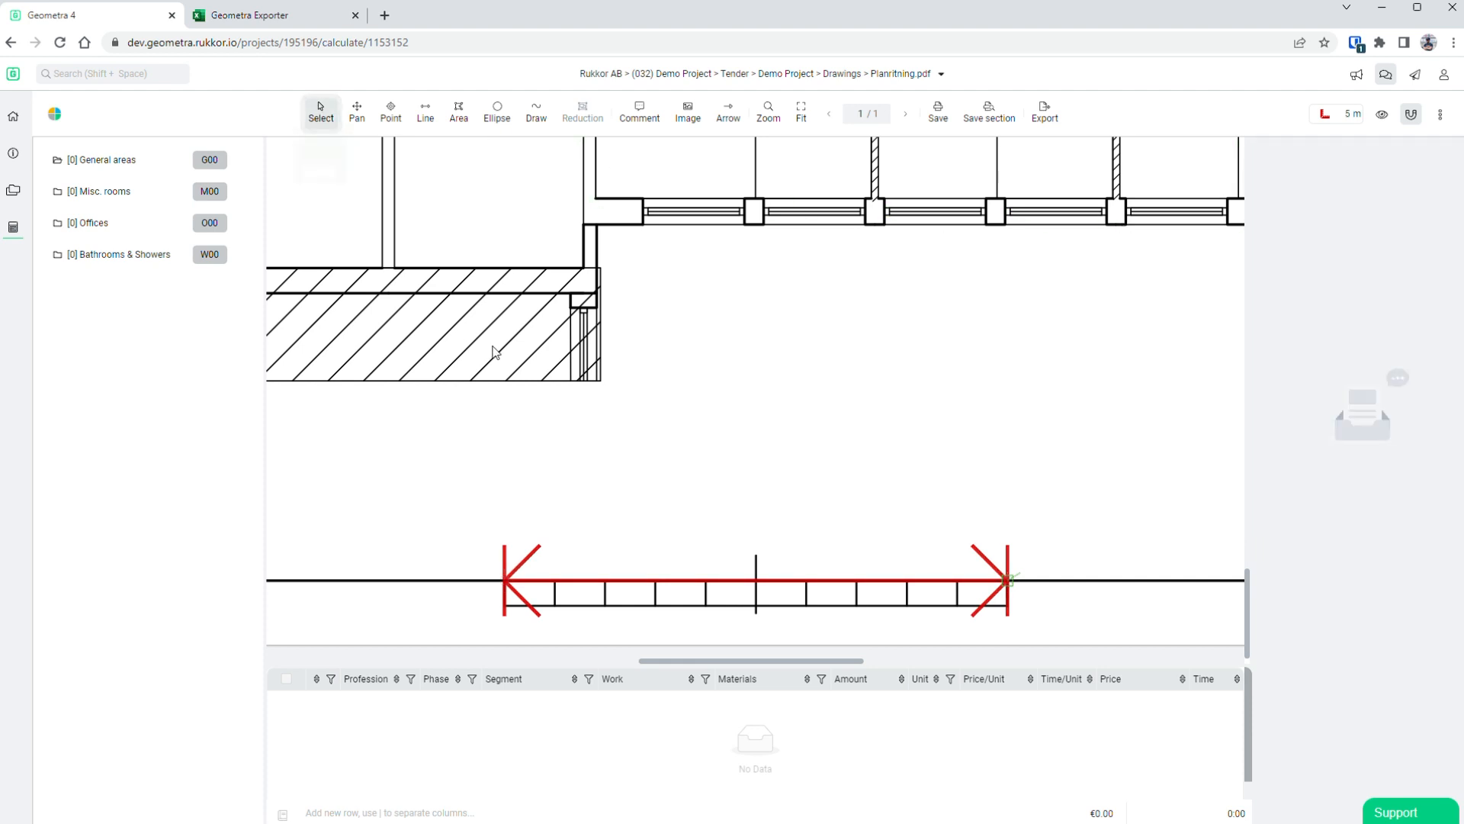
scroll(493, 351, down, 6)
scroll(385, 262, up, 3)
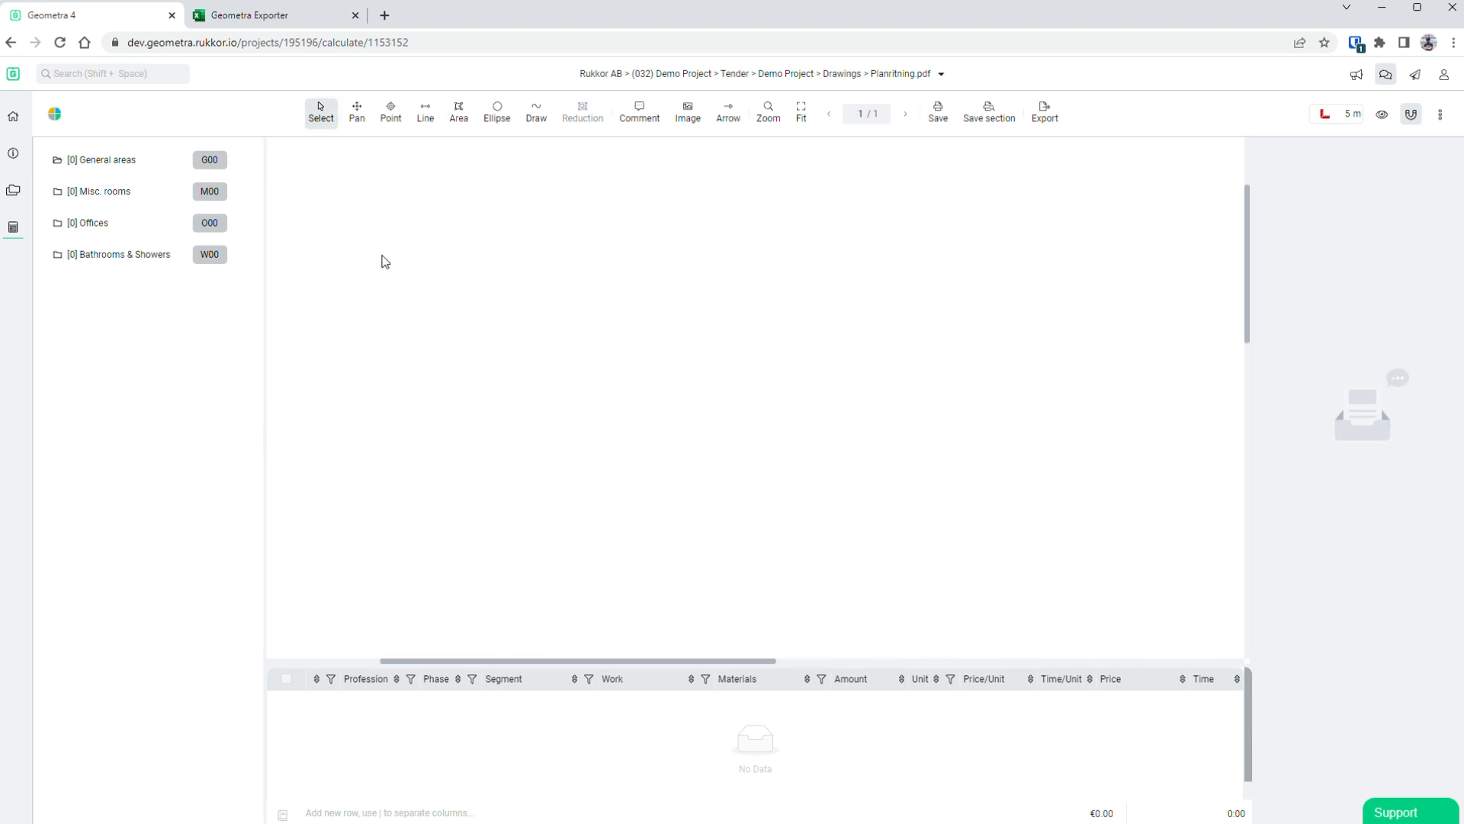
scroll(385, 262, up, 2)
scroll(971, 364, up, 2)
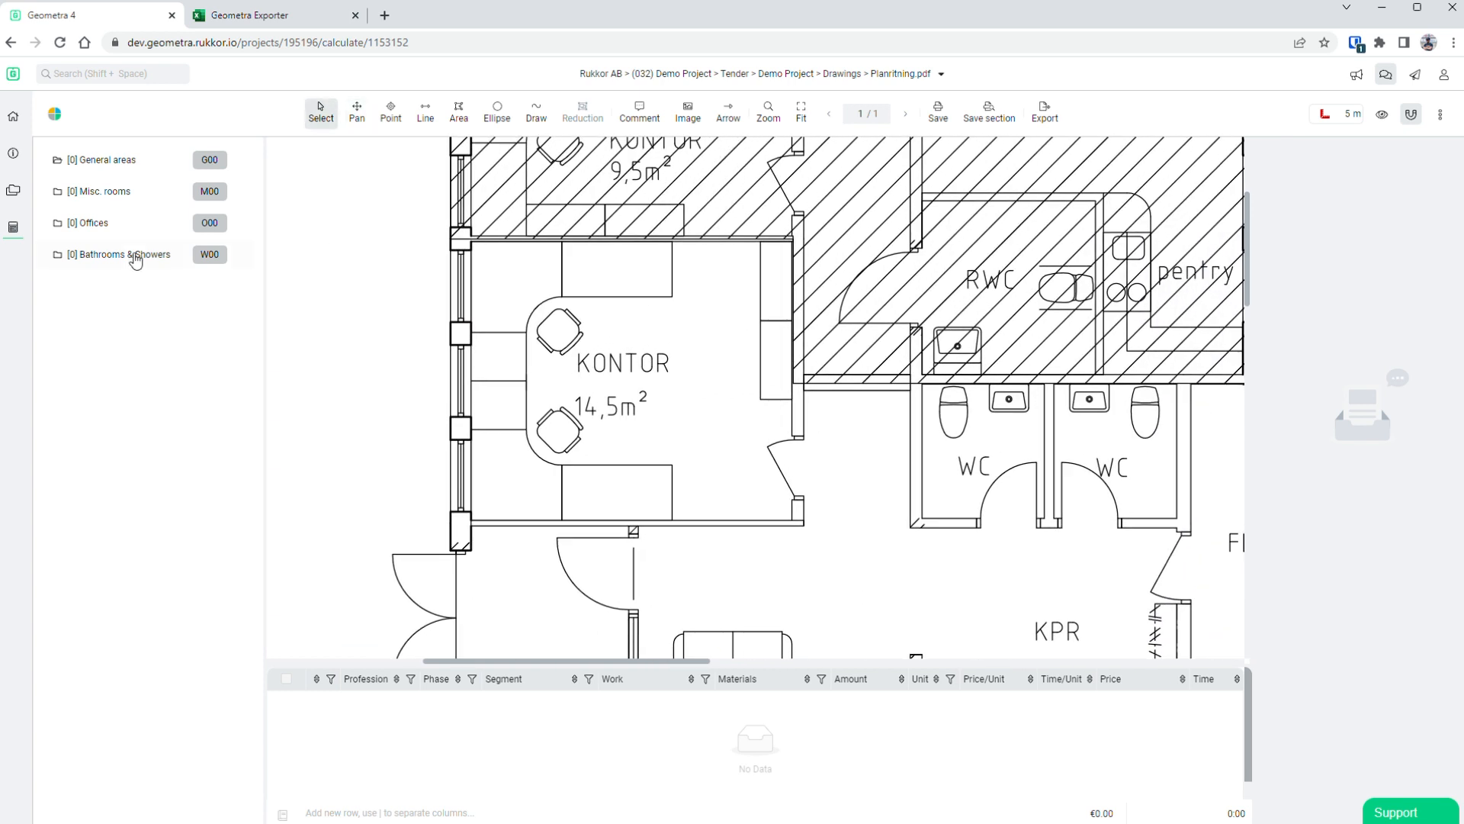
click(107, 222)
click(458, 113)
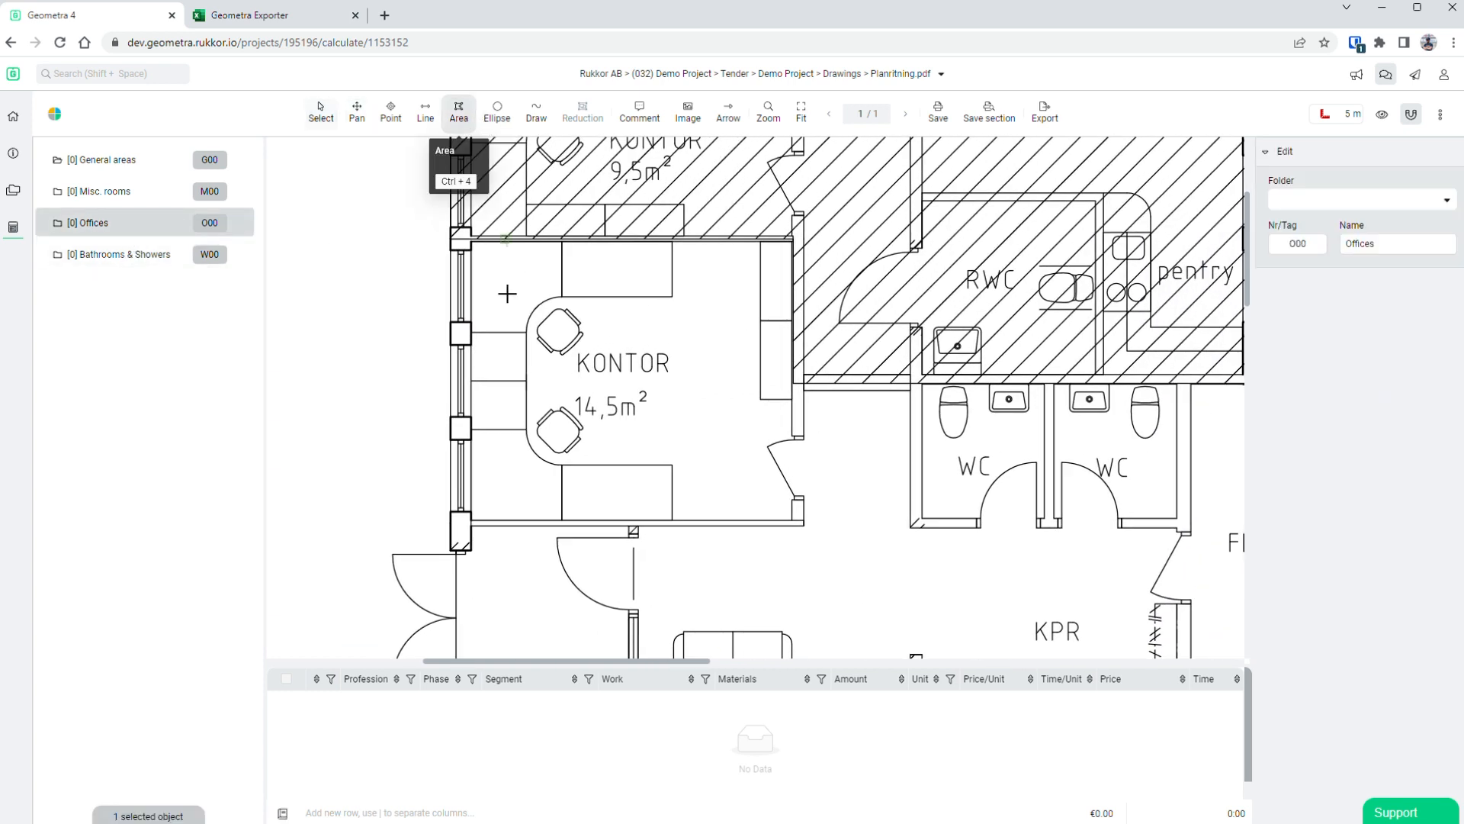
click(793, 521)
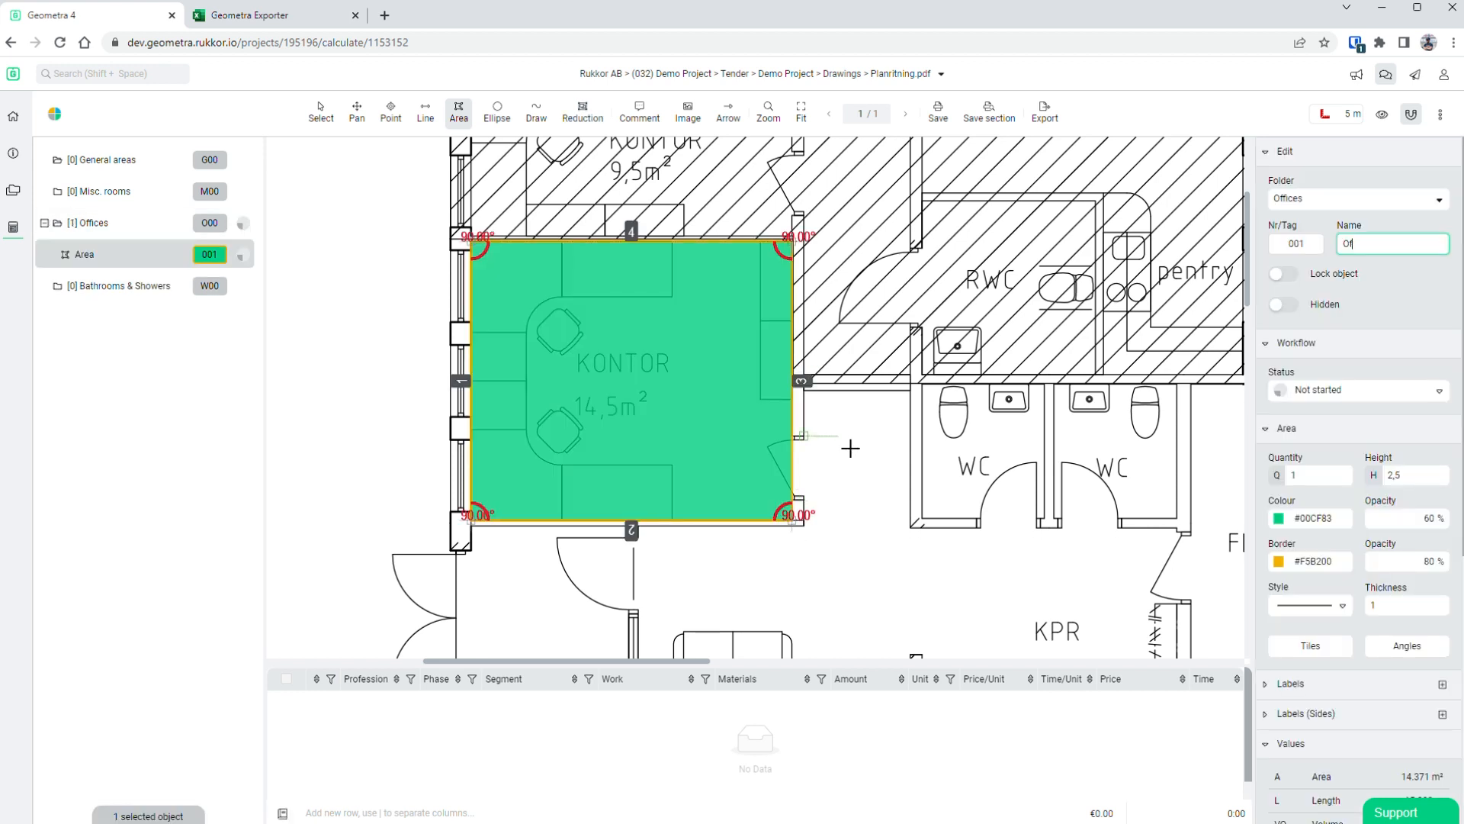
scroll(850, 447, down, 5)
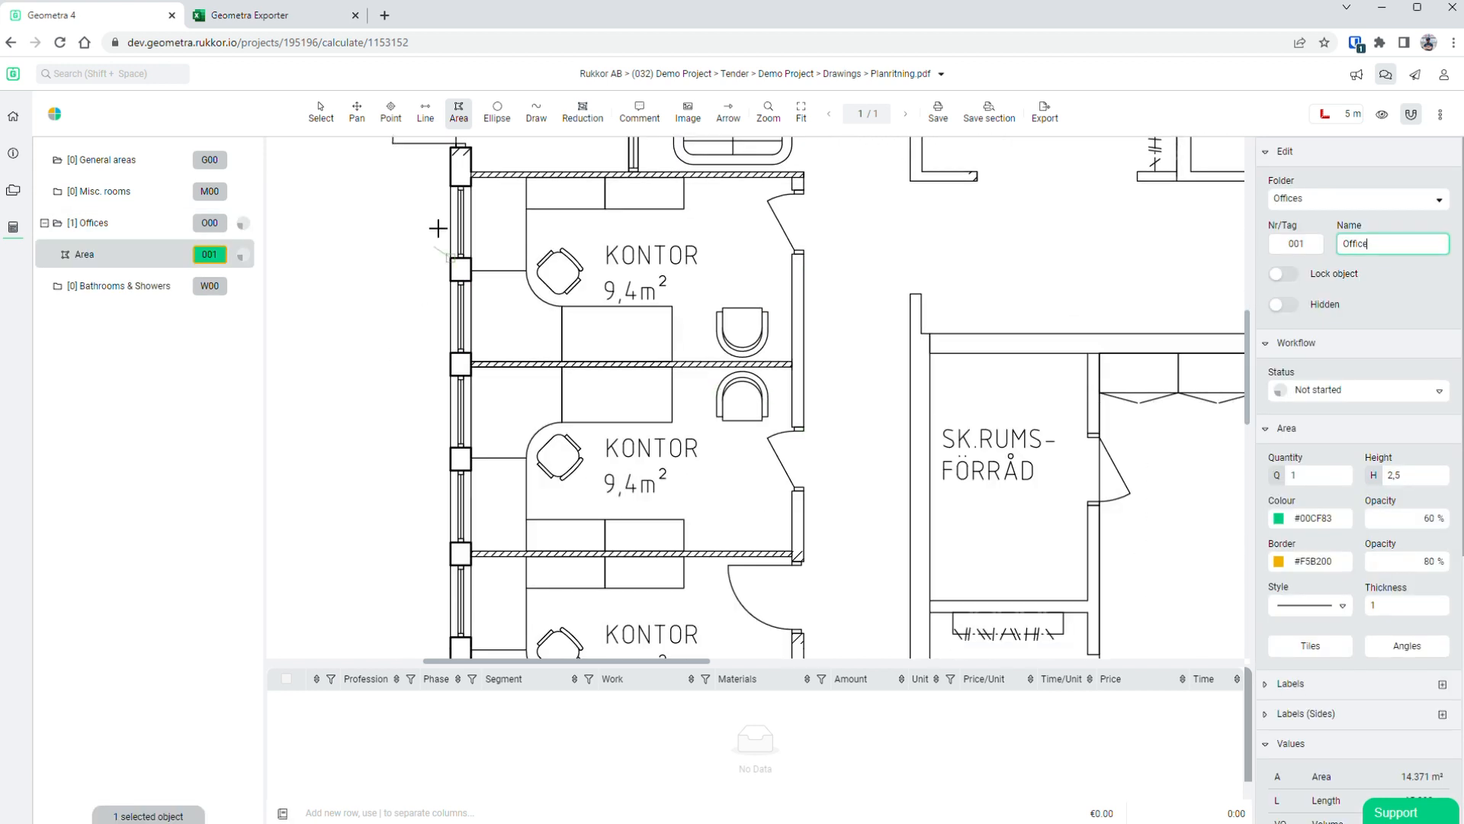
click(472, 177)
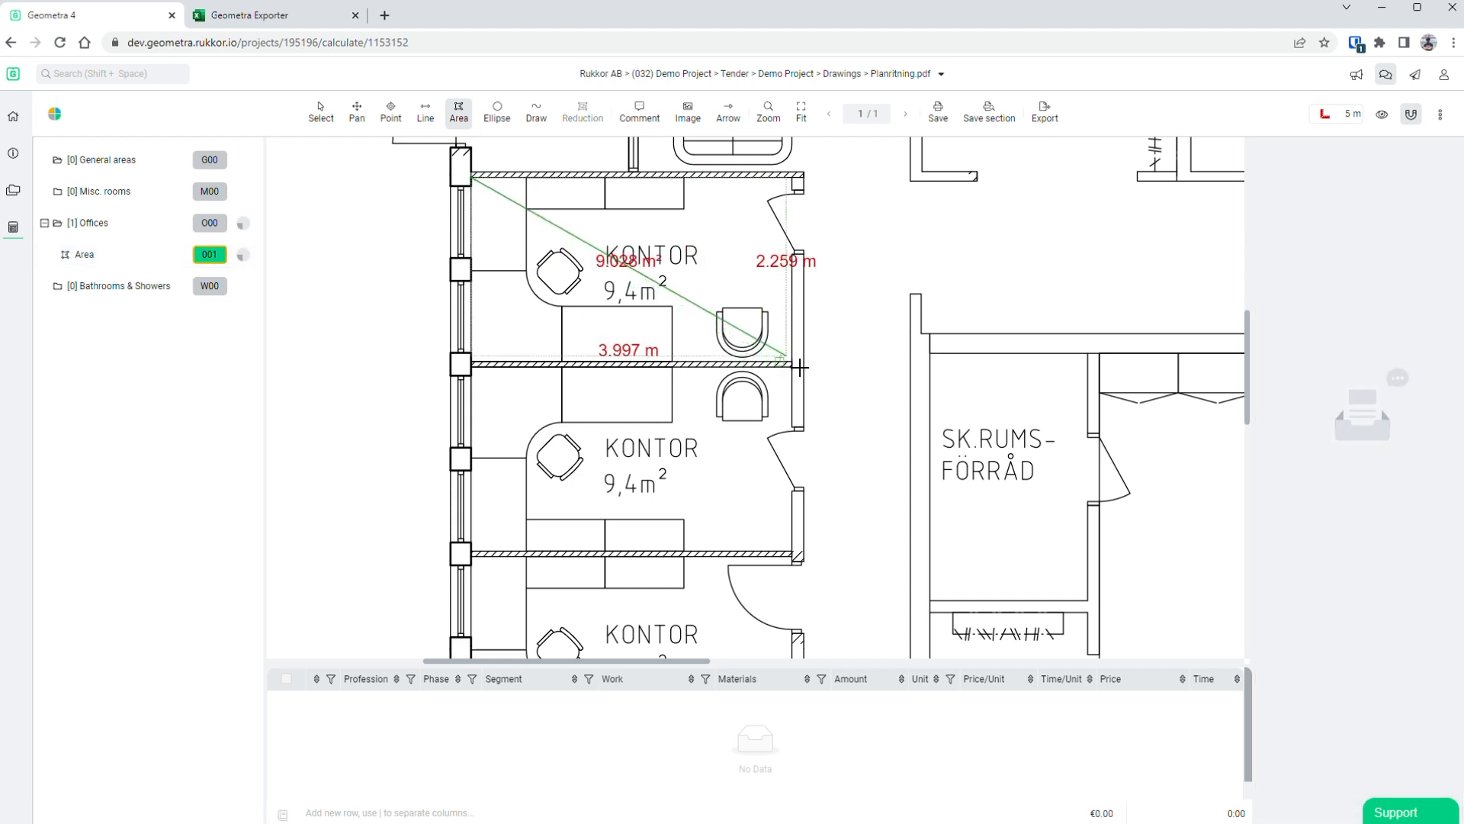
click(793, 363)
key(Escape)
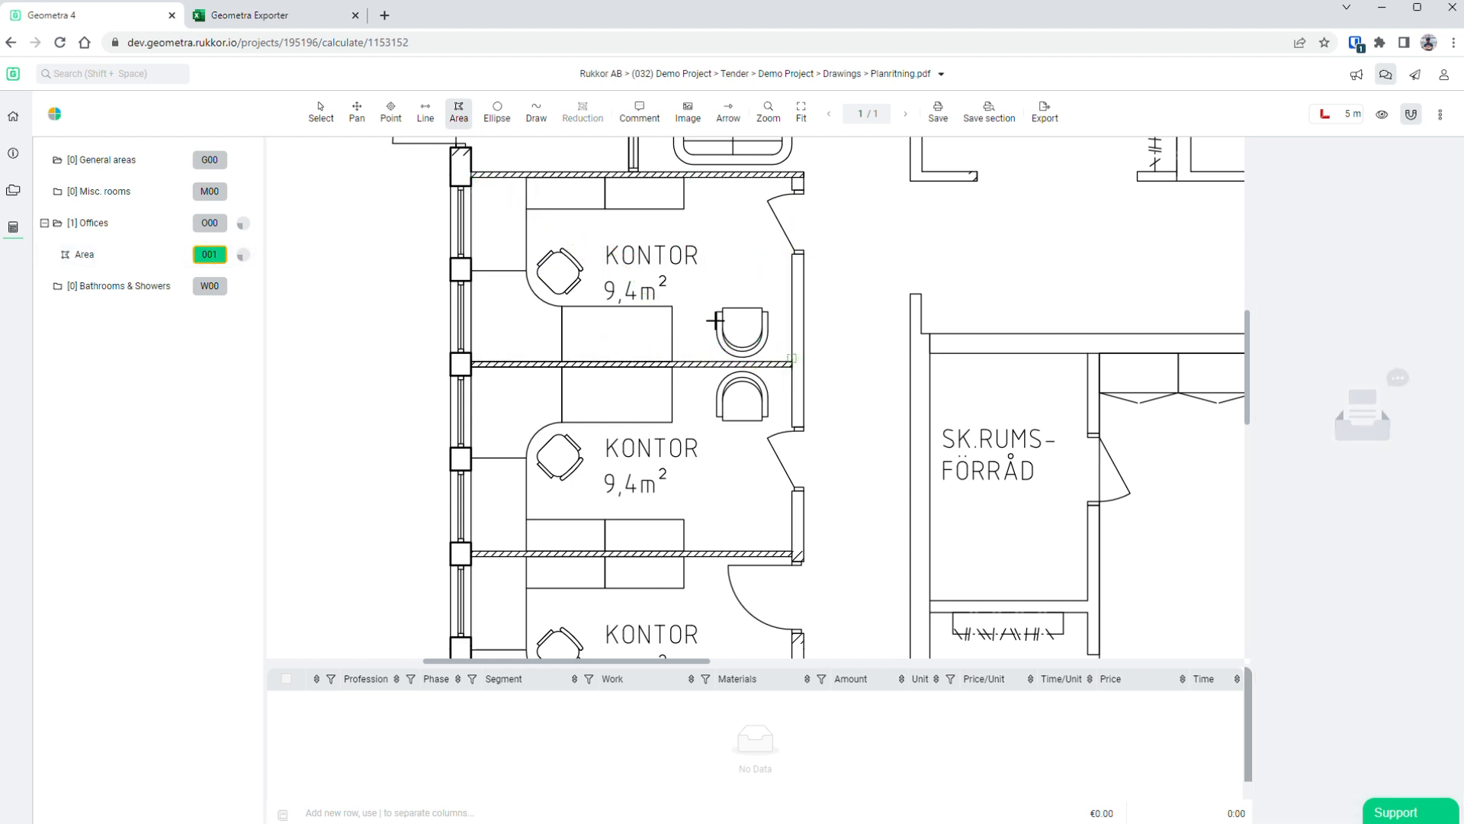
- Add rectangular areas over the first two 9,4 m² KONTOR rooms below the entrance, snapping to their inner wall corners
click(471, 178)
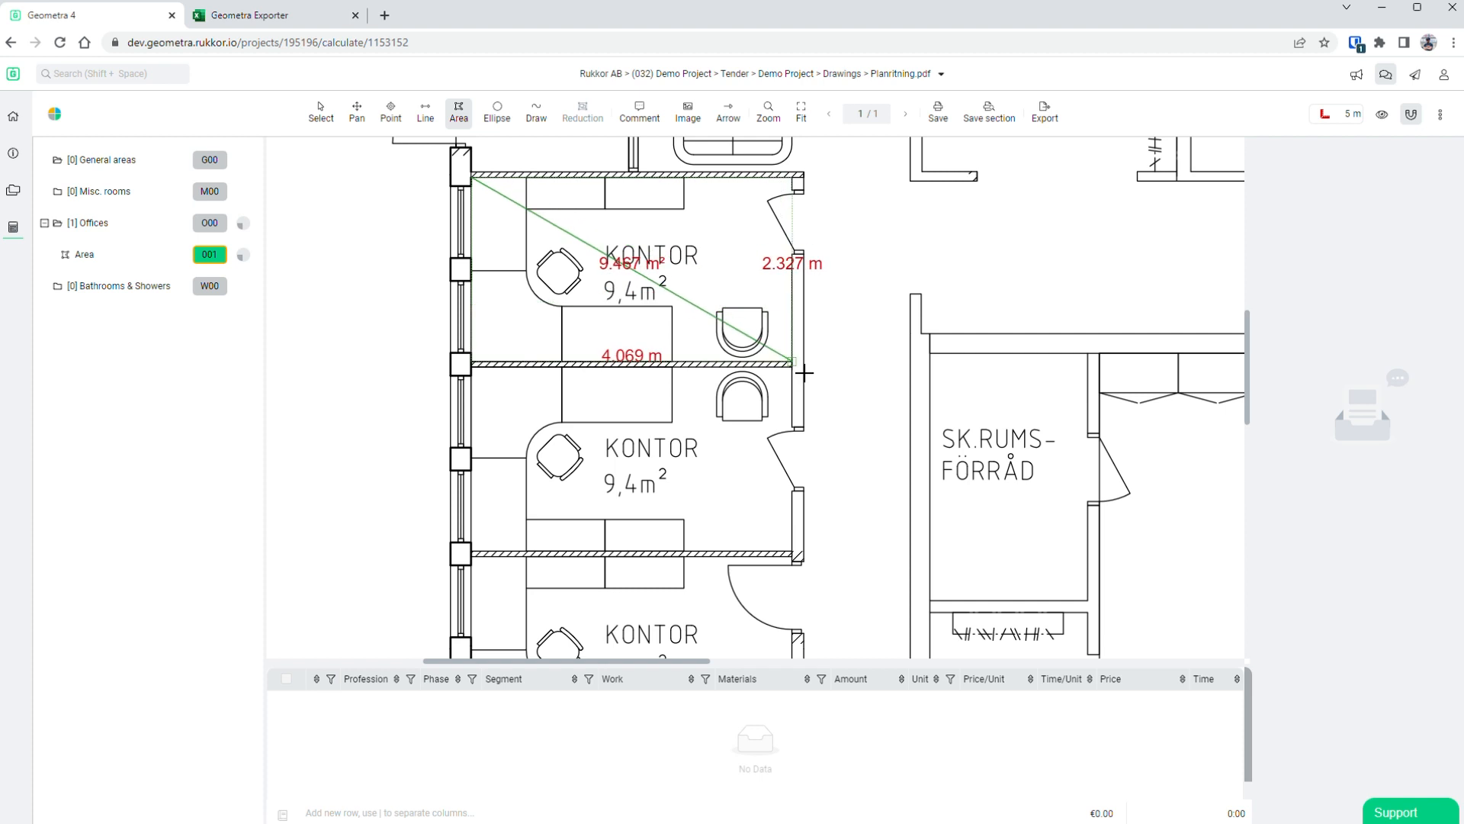
click(793, 363)
click(472, 366)
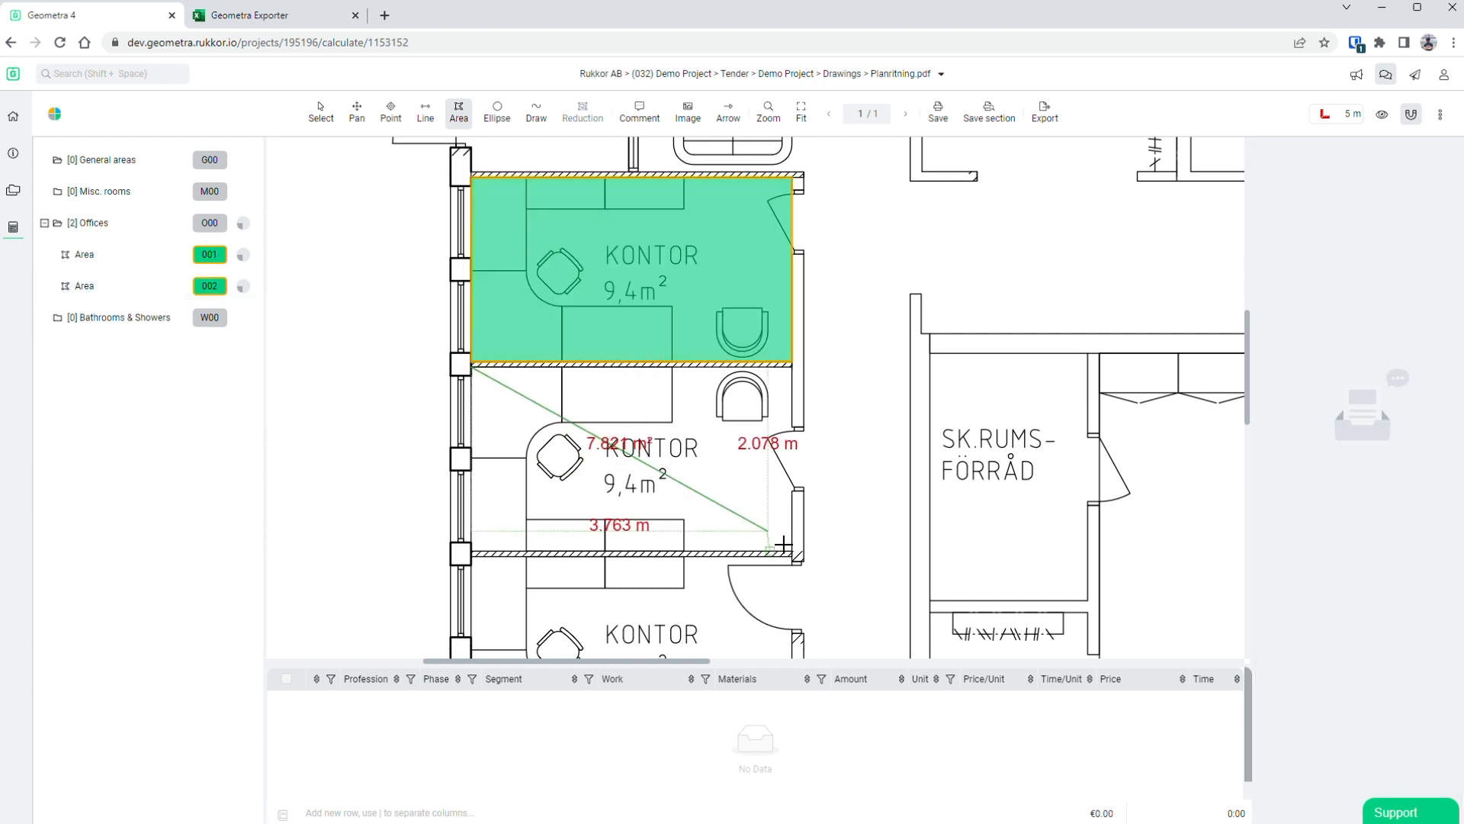
click(793, 553)
- Add a rectangular area over the third 9,4 m² KONTOR room in the column below the entrance, ending exactly on the inner wall corner
scroll(779, 474, down, 1)
scroll(779, 474, down, 5)
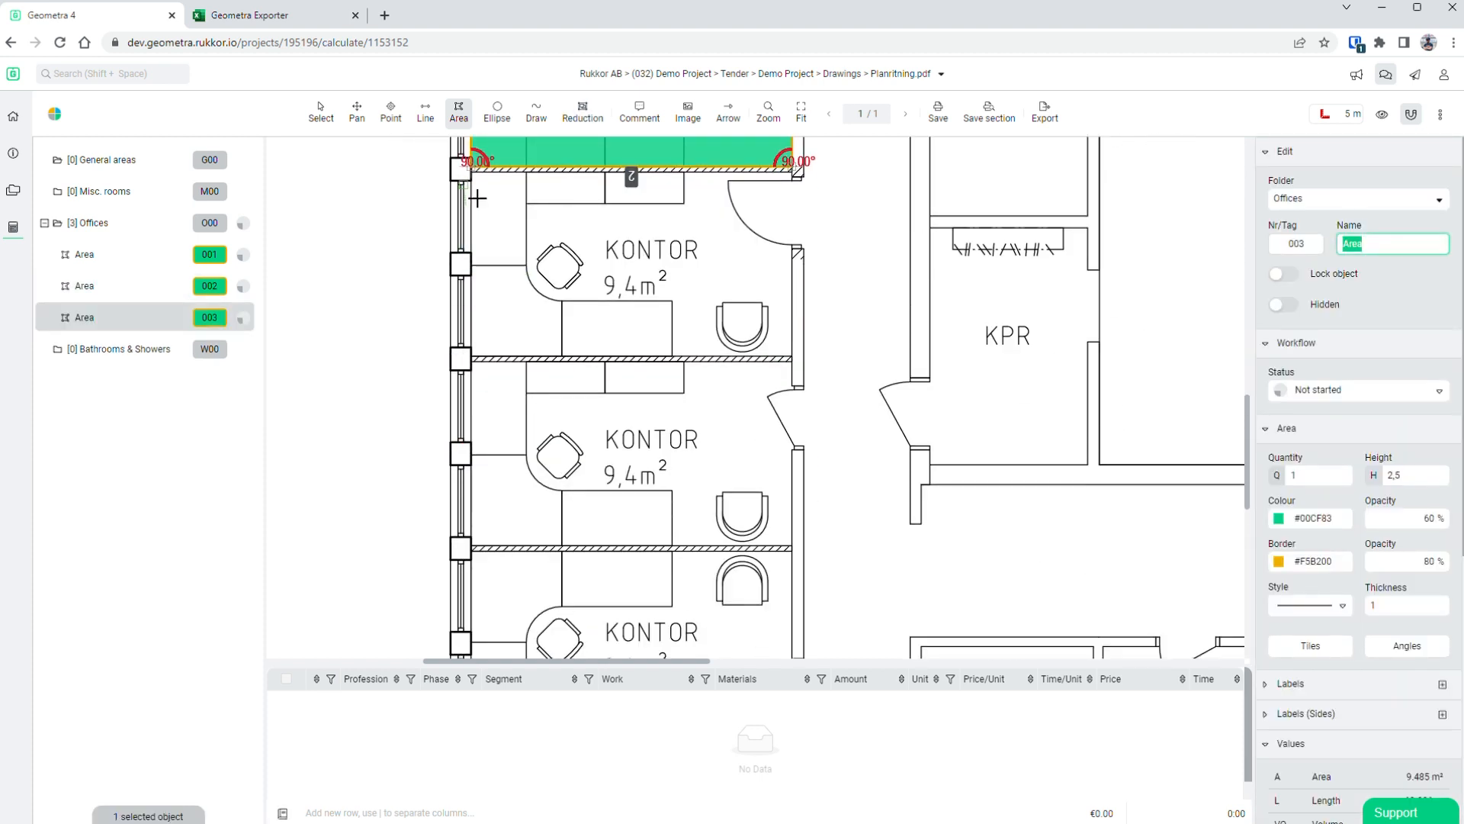
click(472, 171)
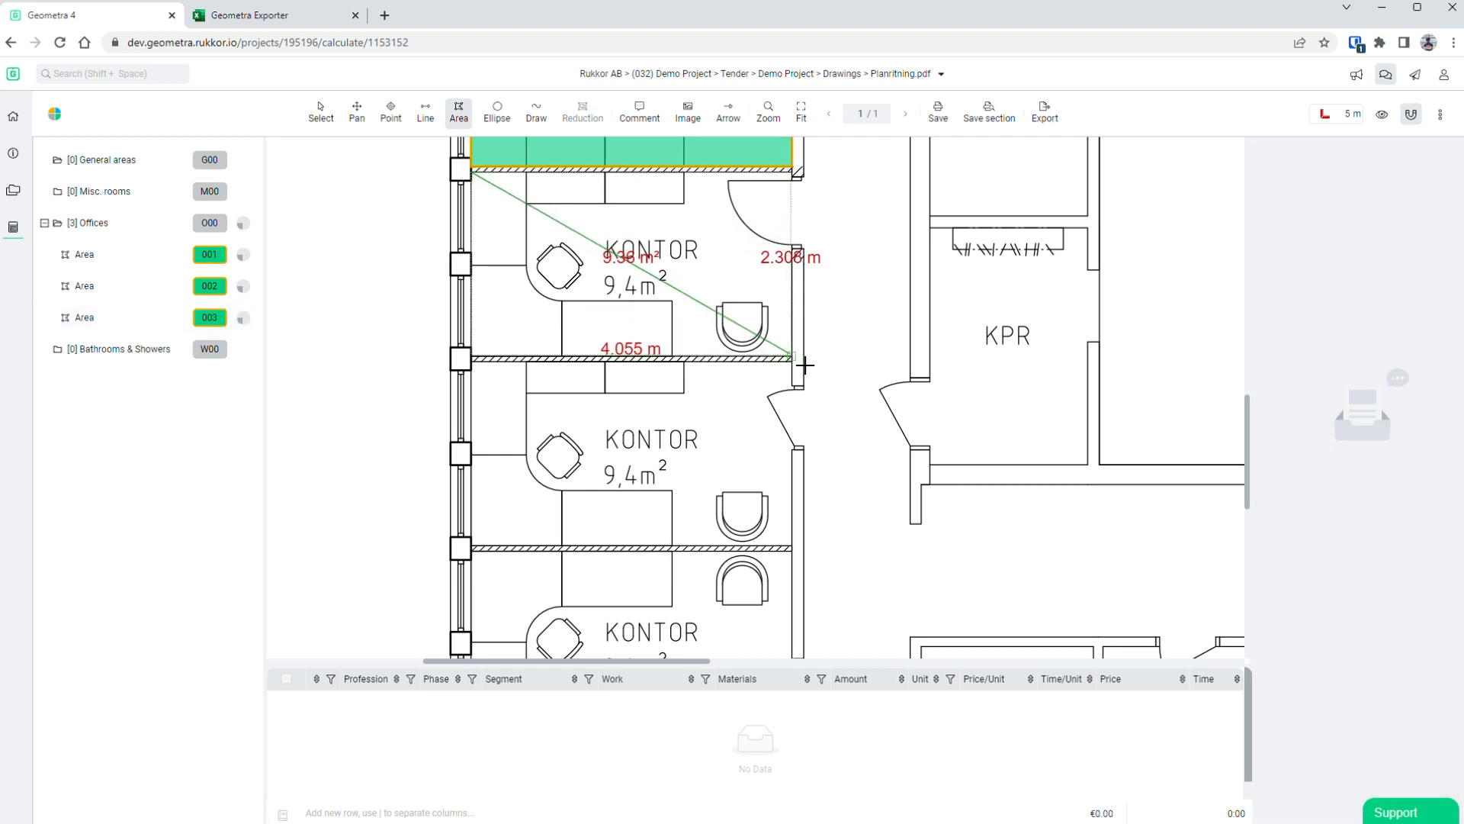
scroll(799, 365, up, 5)
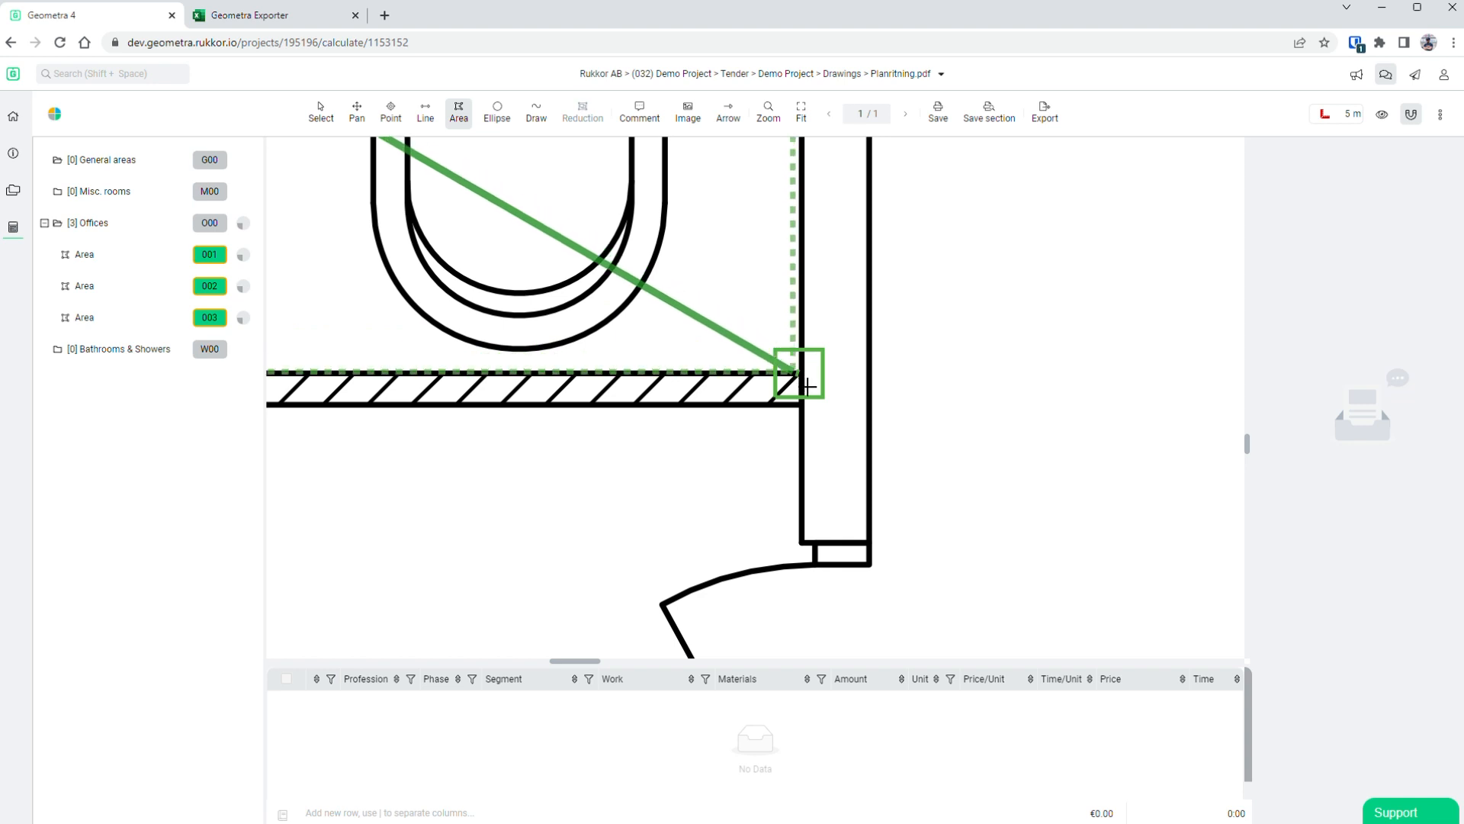
click(809, 386)
- Add a rectangular area over the fourth 9,4 m² KONTOR room in the column below the entrance
scroll(686, 378, down, 5)
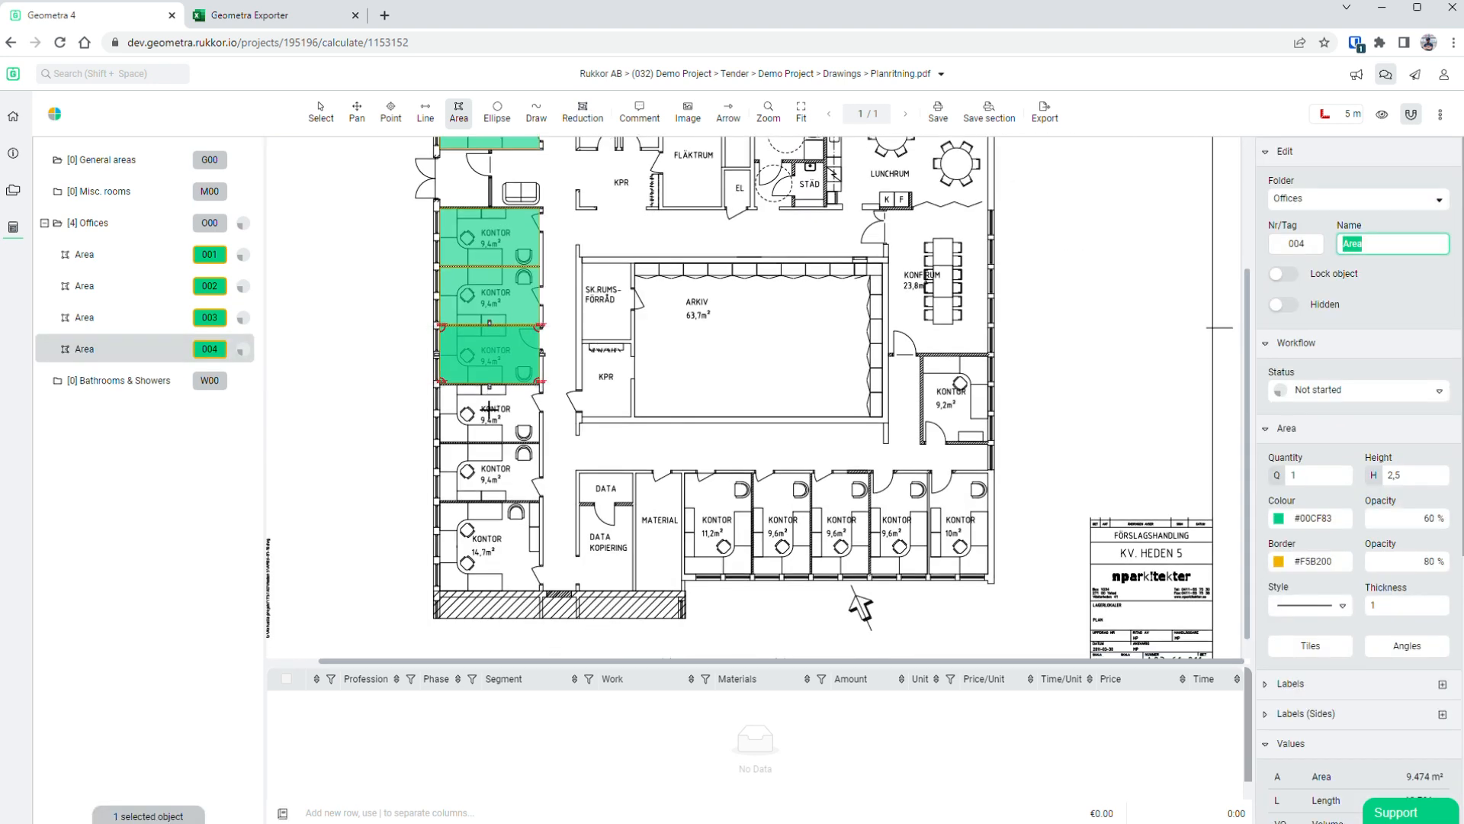
scroll(440, 383, up, 5)
scroll(441, 383, up, 2)
click(478, 310)
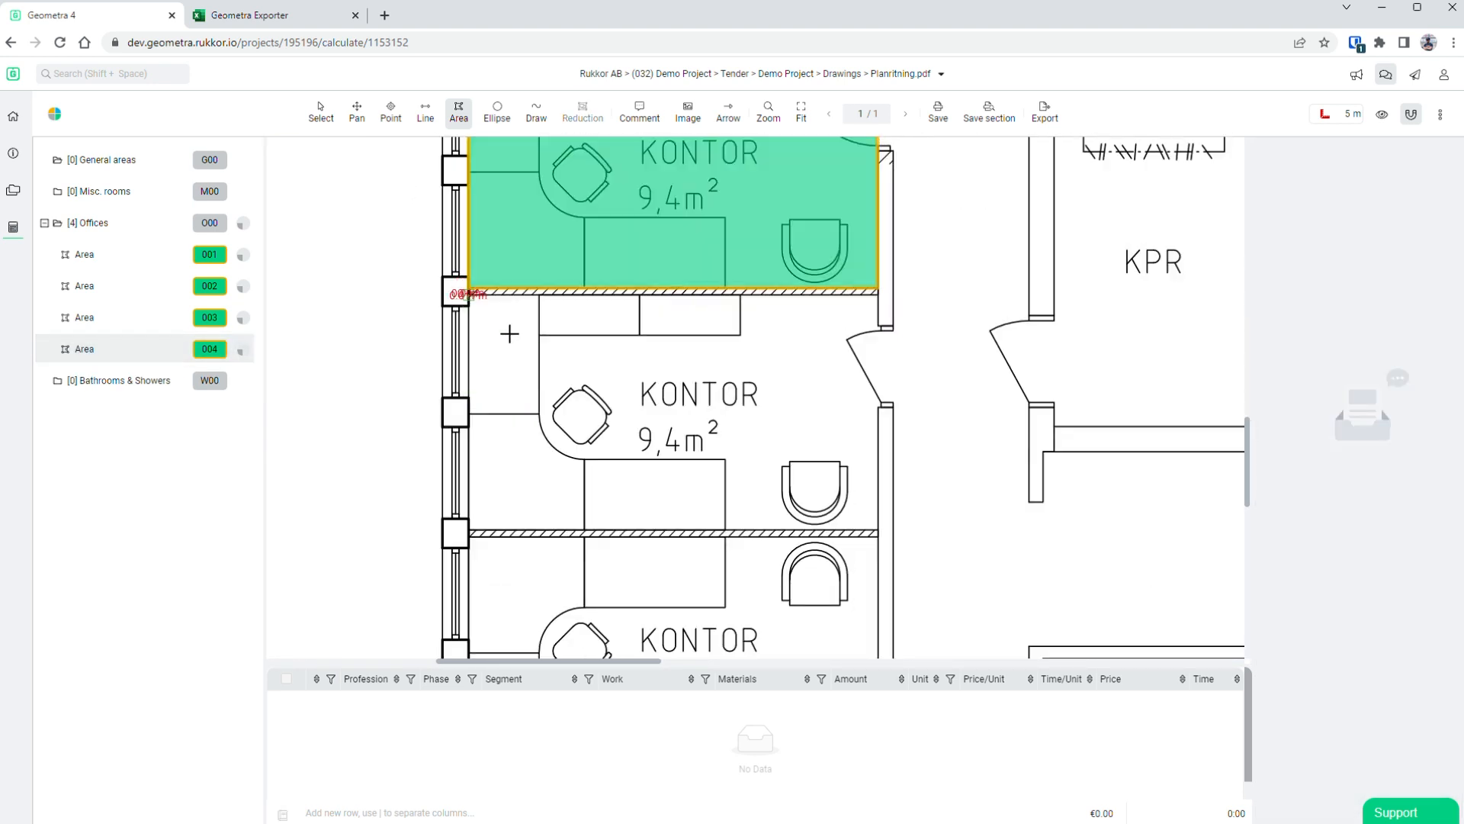
click(888, 540)
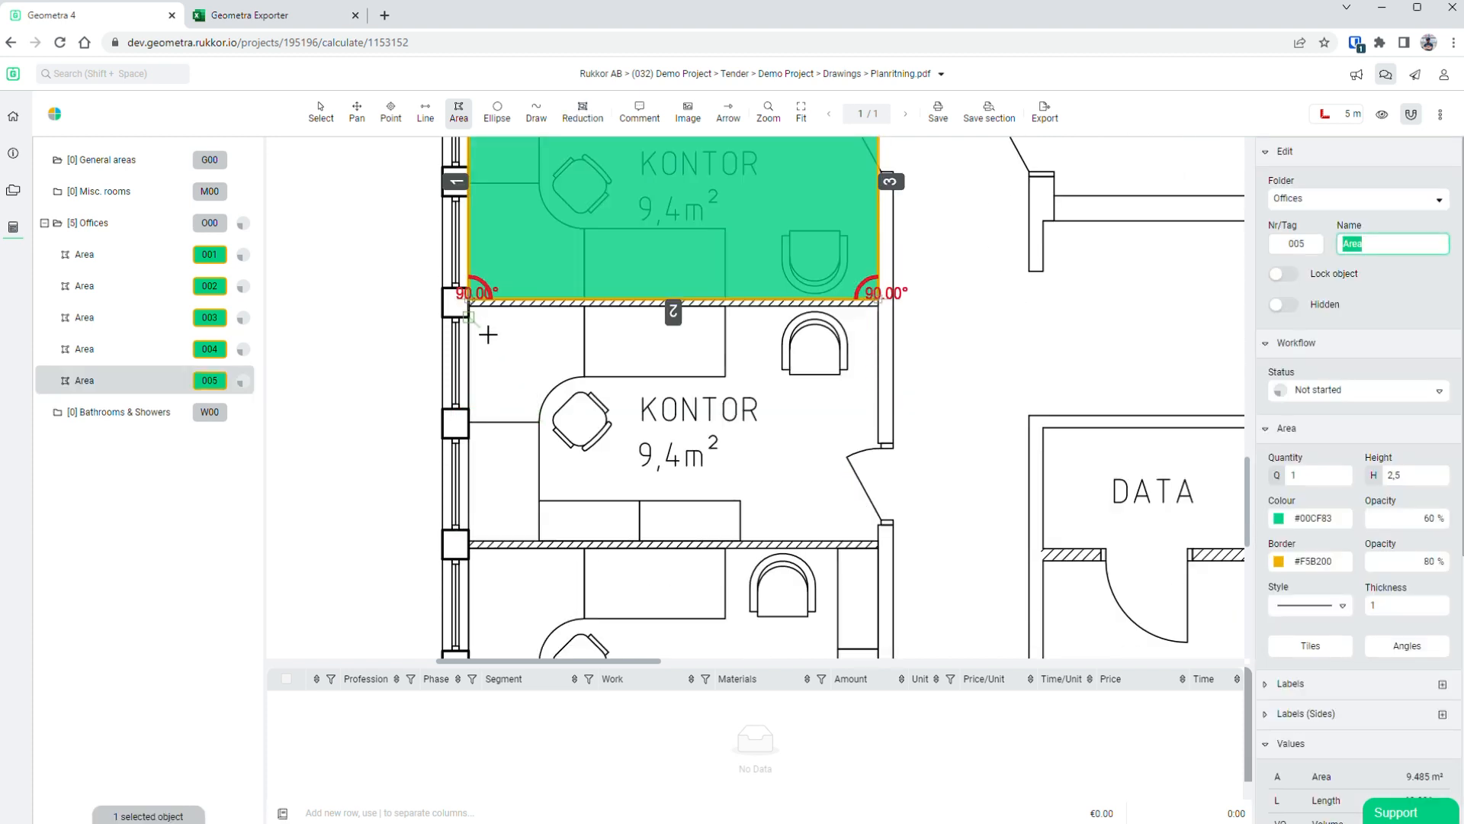
- Add rectangular areas over the last 9,4 m² KONTOR room and the 14,7 m² KONTOR room at the end of the column
click(471, 304)
click(889, 546)
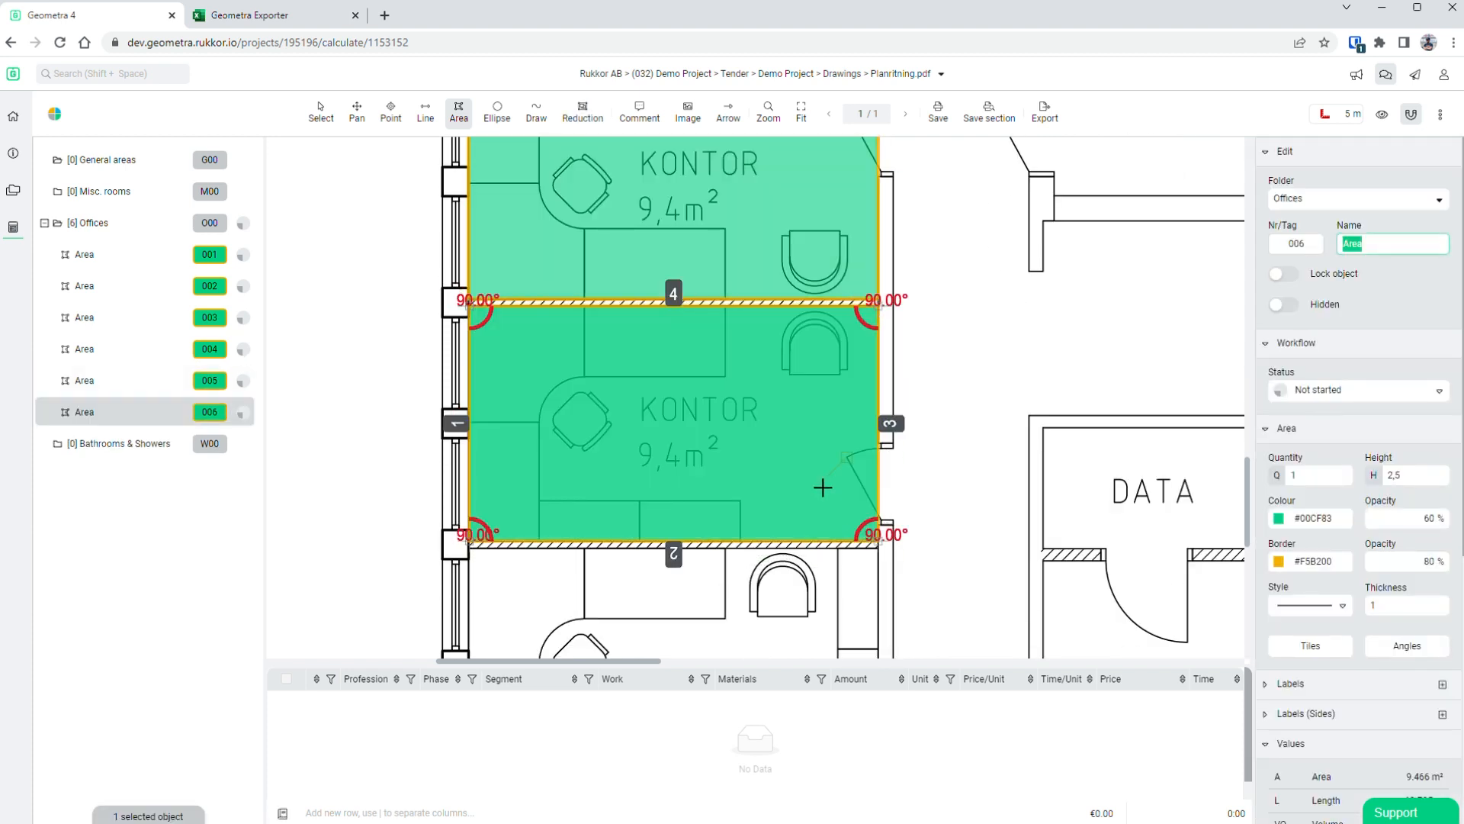
click(471, 240)
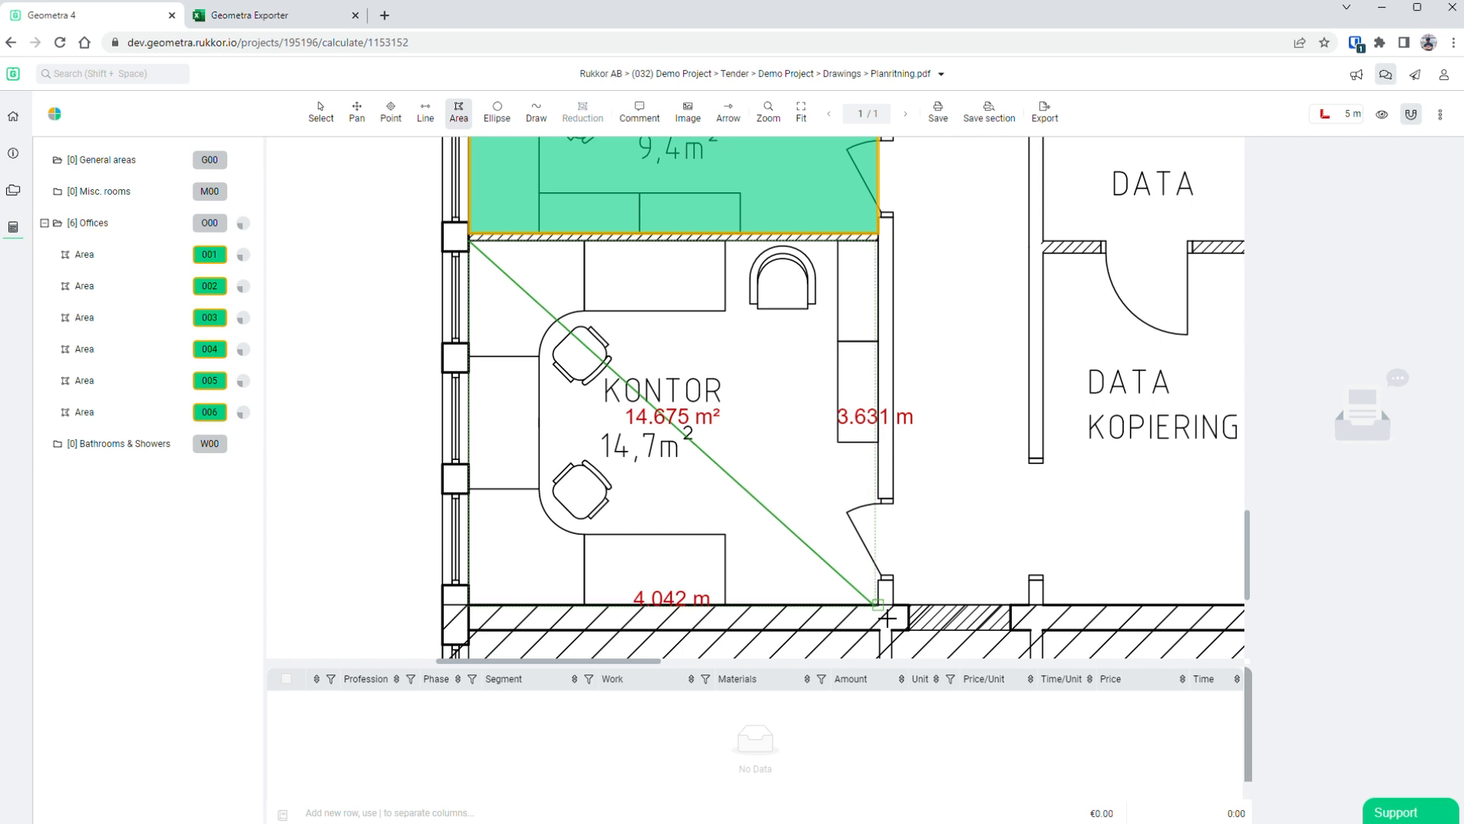
click(883, 593)
- Add a rectangular area over the 11,2 m² KONTOR room beside MATERIAL in the plan's lower row of offices
scroll(770, 446, down, 3)
middle_drag(740, 442, 474, 419)
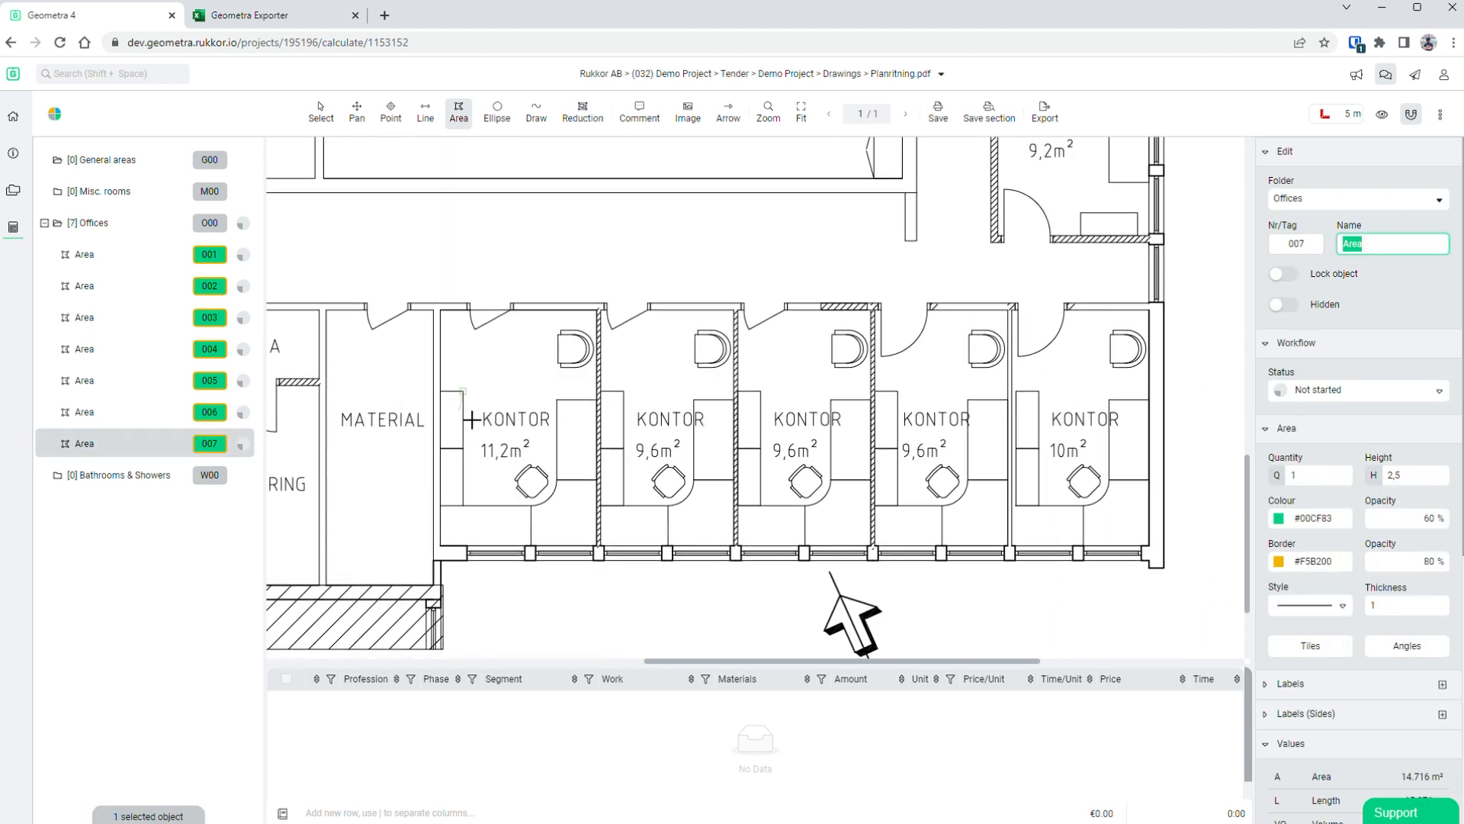
scroll(480, 359, up, 2)
click(431, 276)
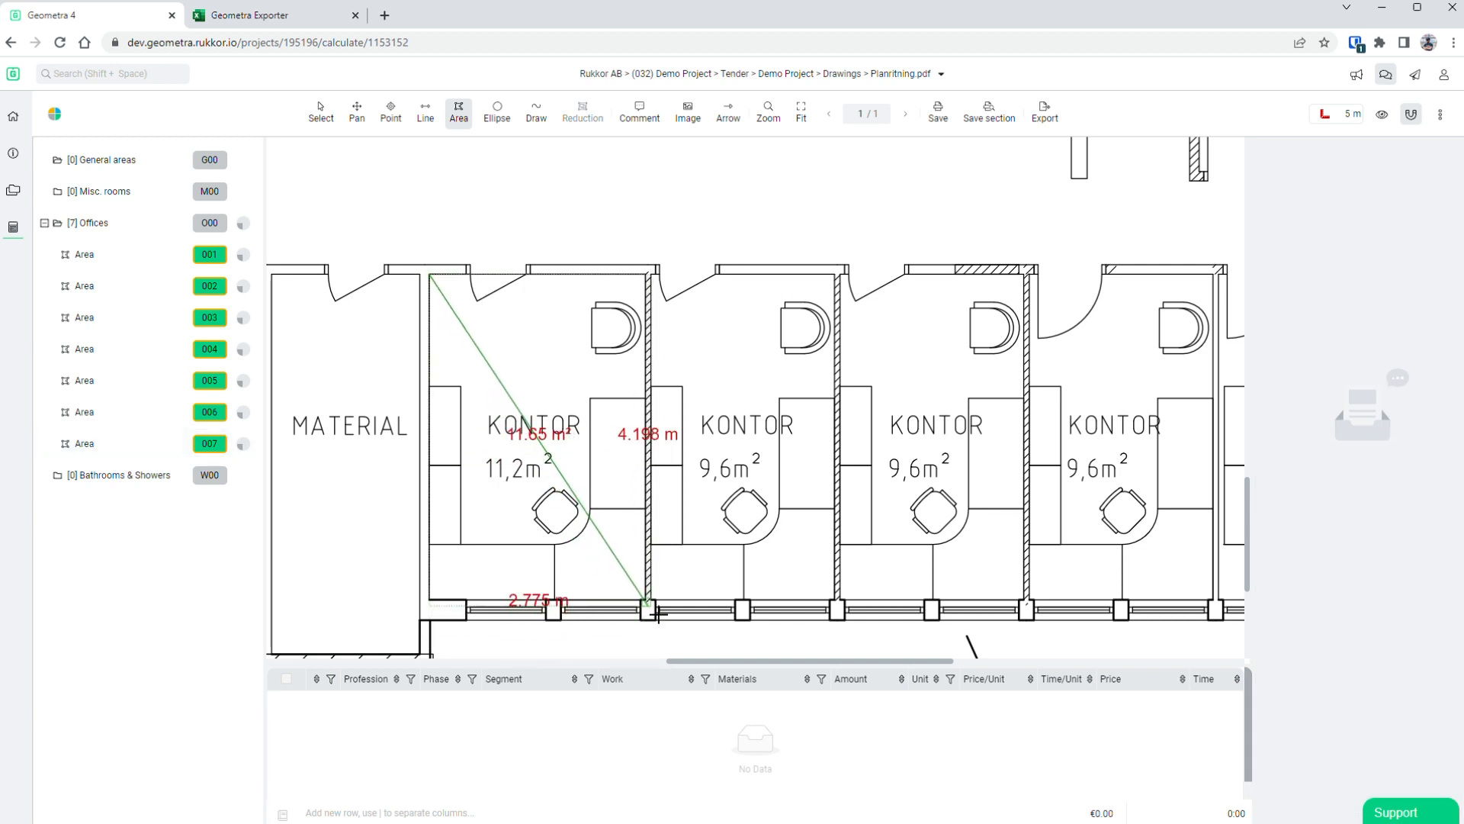
click(647, 599)
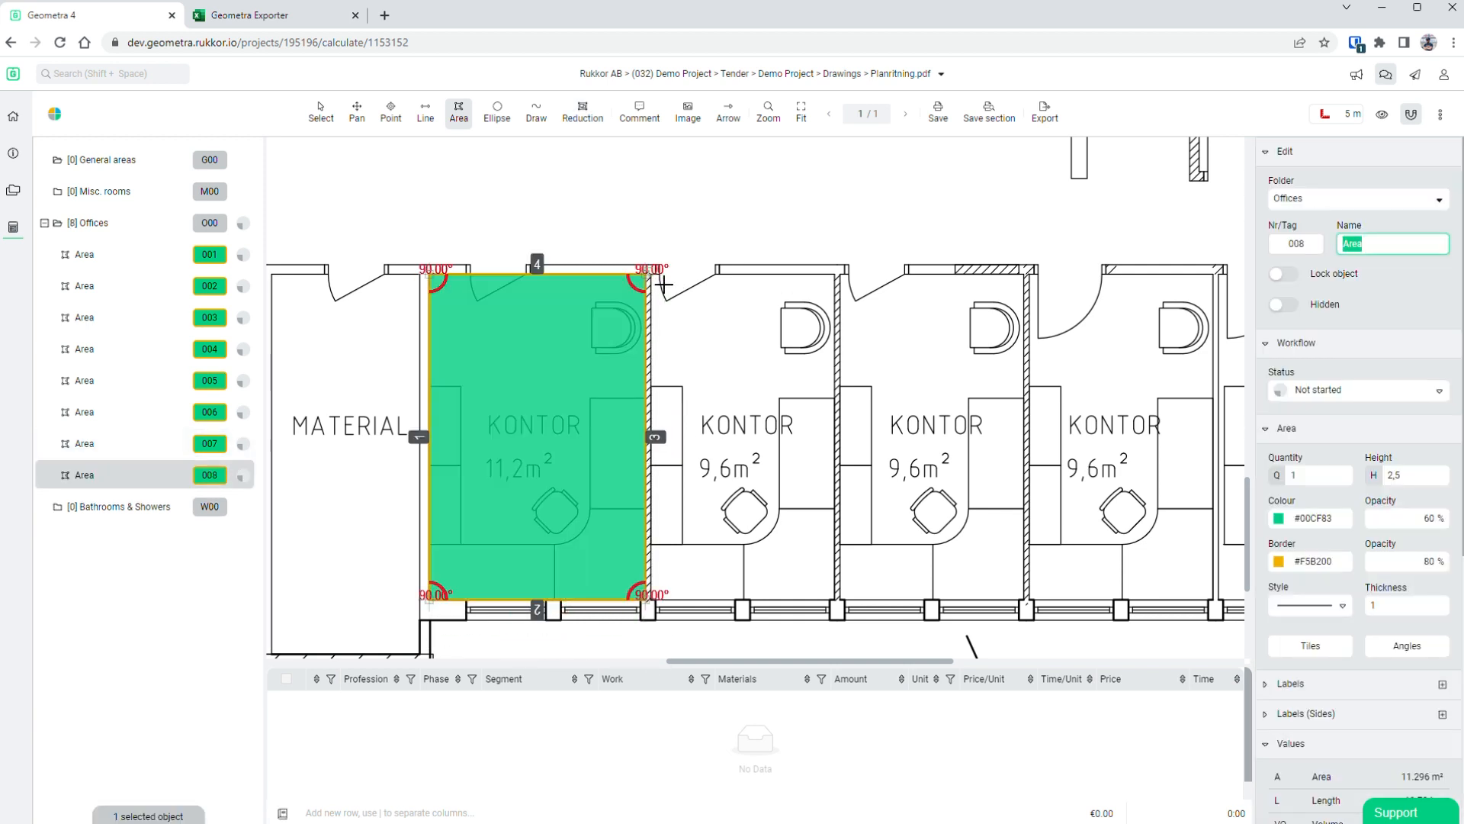
- Add rectangular areas over the two 9,6 m² KONTOR rooms next to the 11,2 m² office
click(651, 276)
click(837, 600)
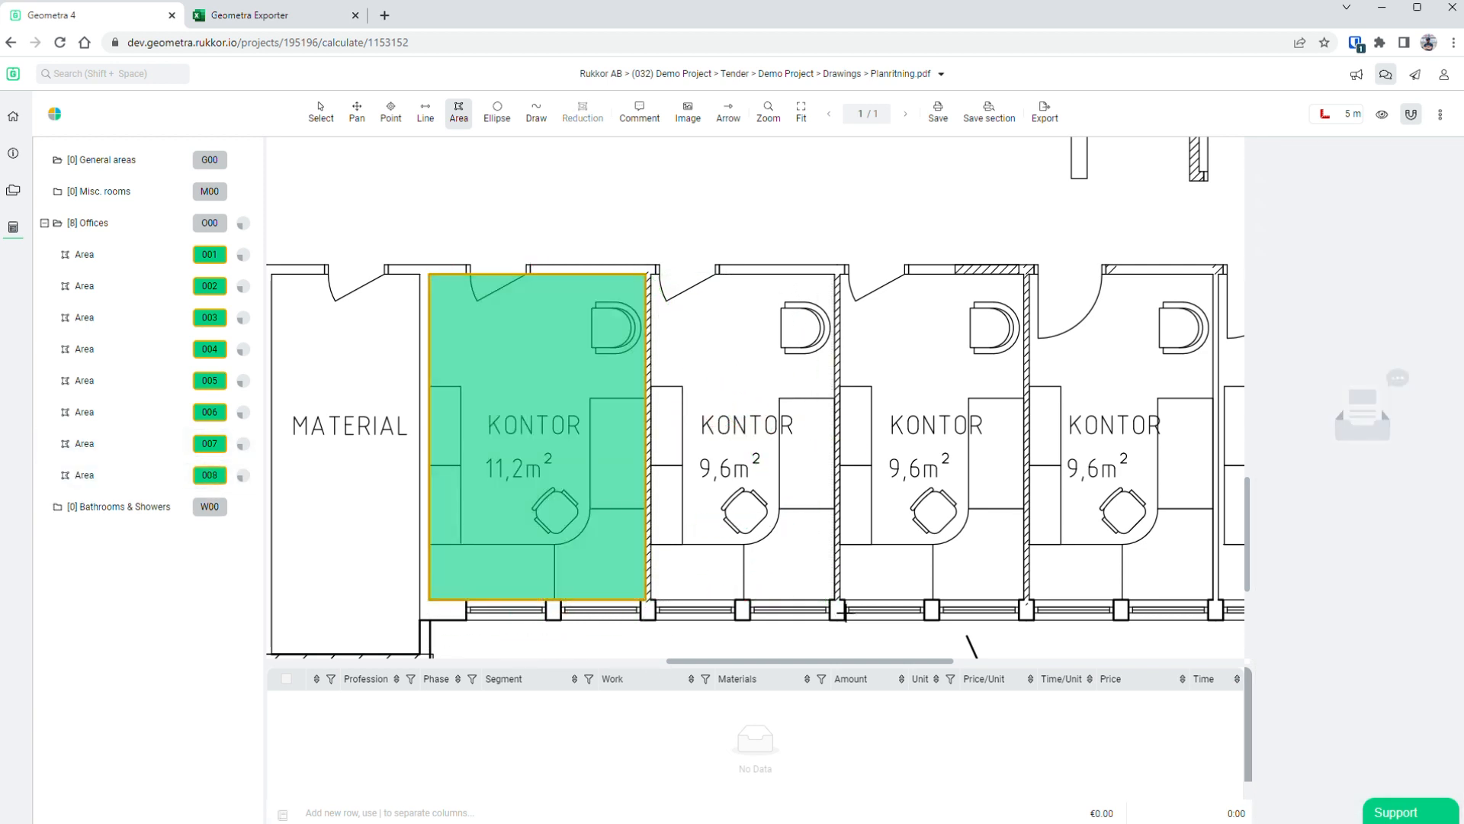
click(842, 276)
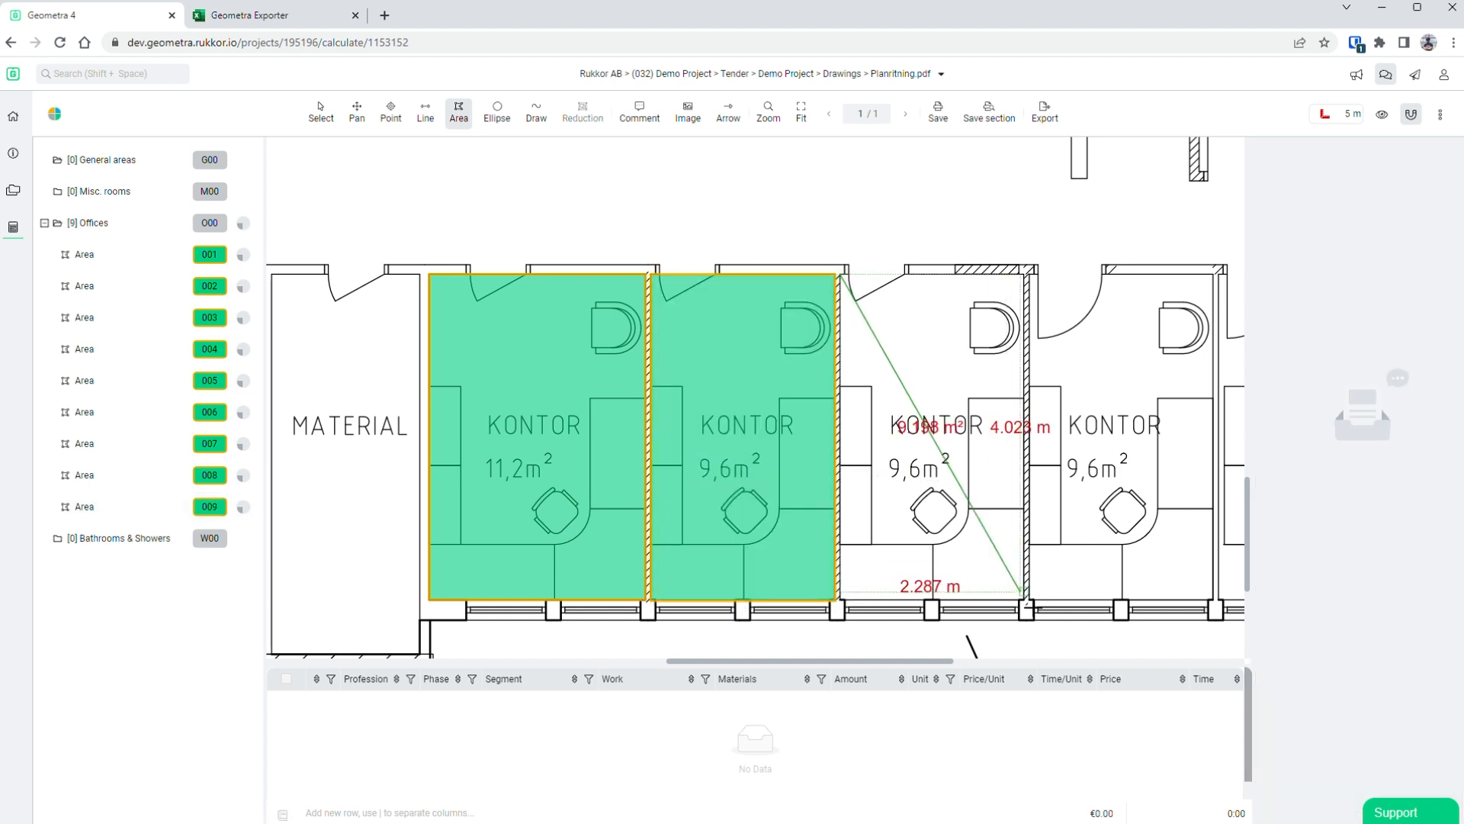
click(1025, 601)
- Add rectangular areas over the remaining 9,6 m² KONTOR room and the 10 m² corner KONTOR room in the lower row
scroll(944, 485, down, 2)
scroll(941, 477, up, 1)
scroll(941, 474, right, 5)
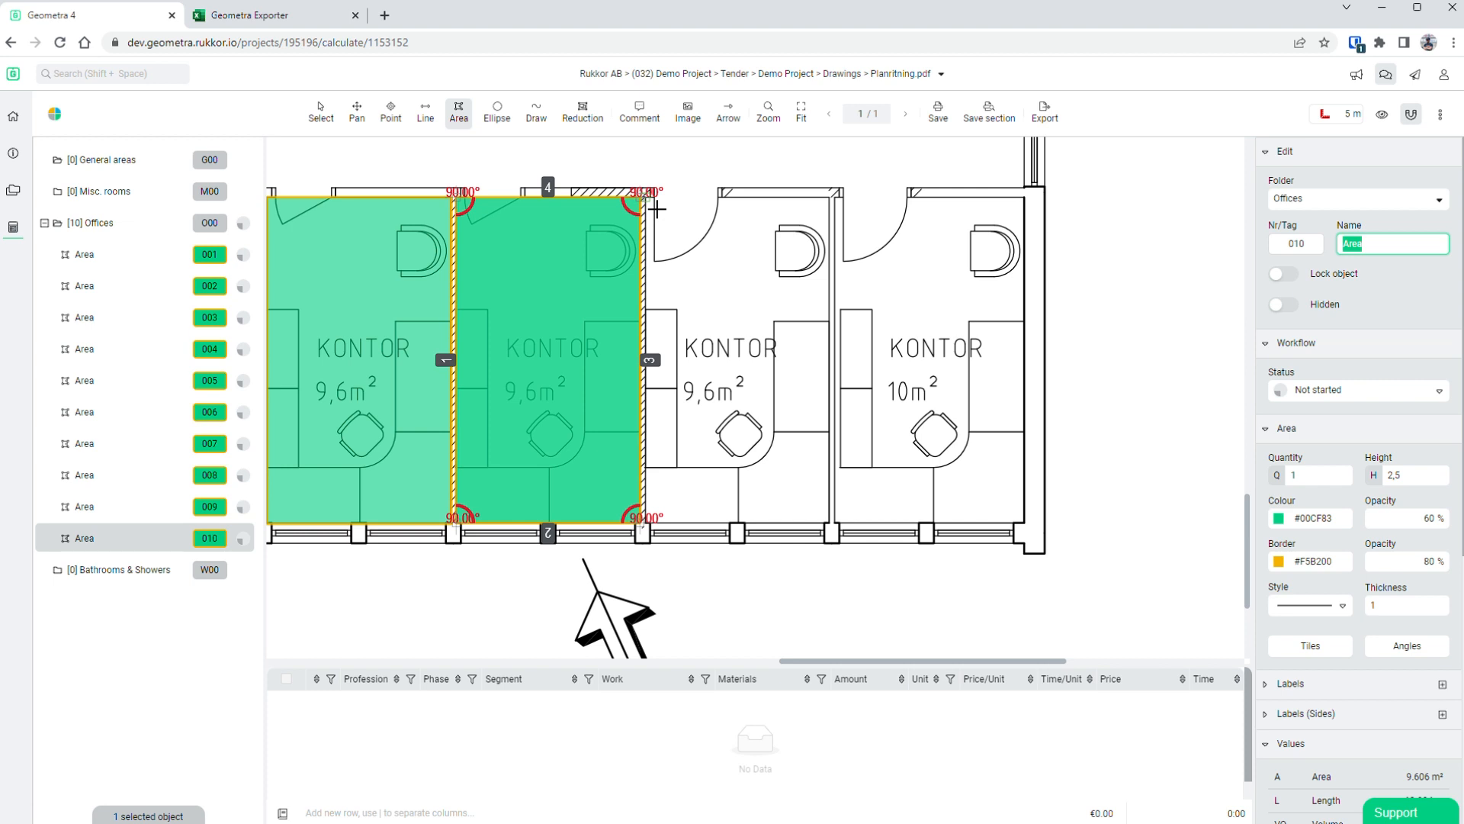
click(656, 208)
click(831, 523)
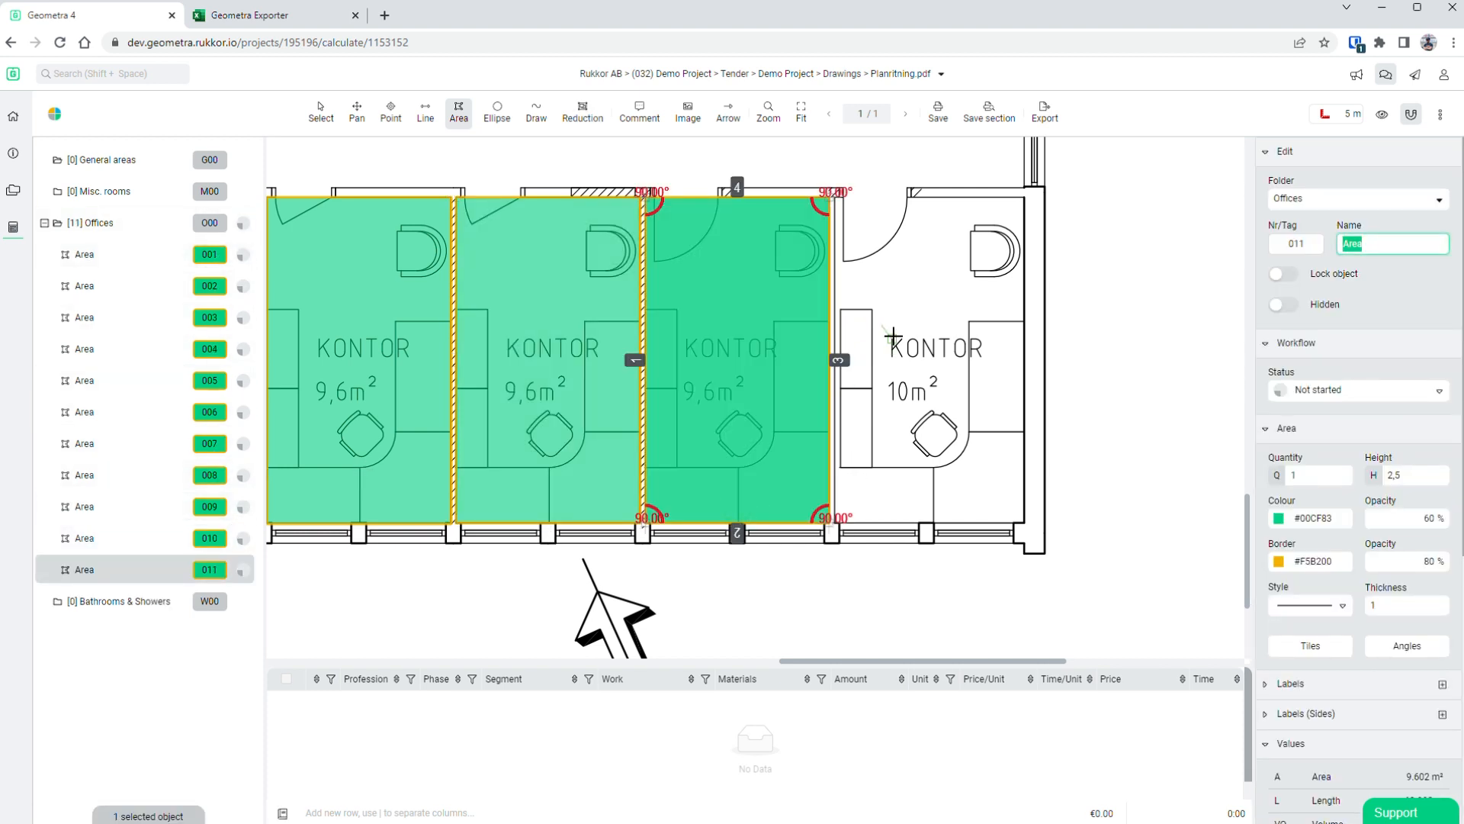
scroll(893, 337, right, 2)
click(759, 197)
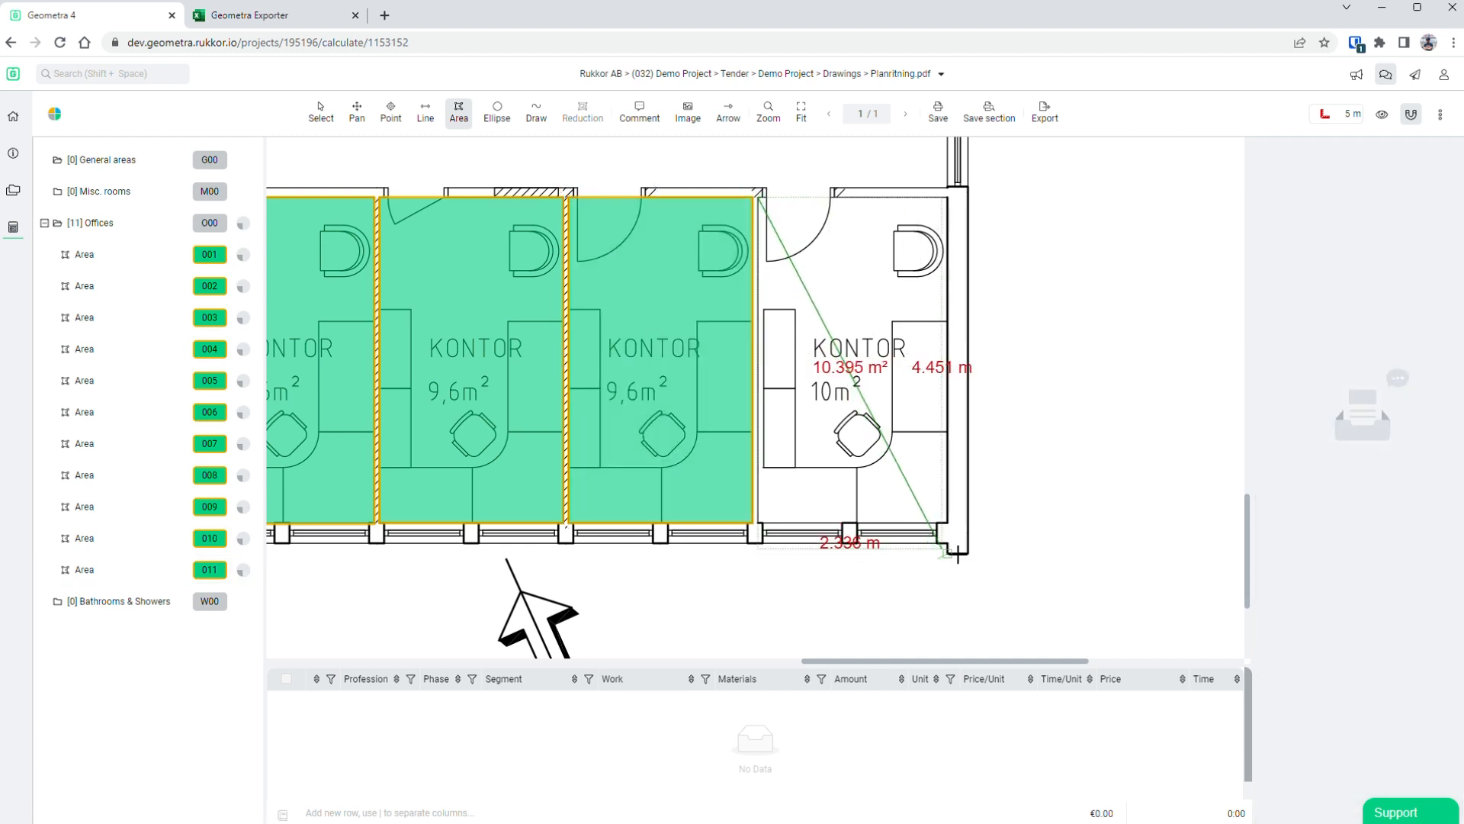
click(945, 525)
- Add a rectangular area over the 9,2 m² KONTOR room below the conference room
scroll(755, 291, up, 6)
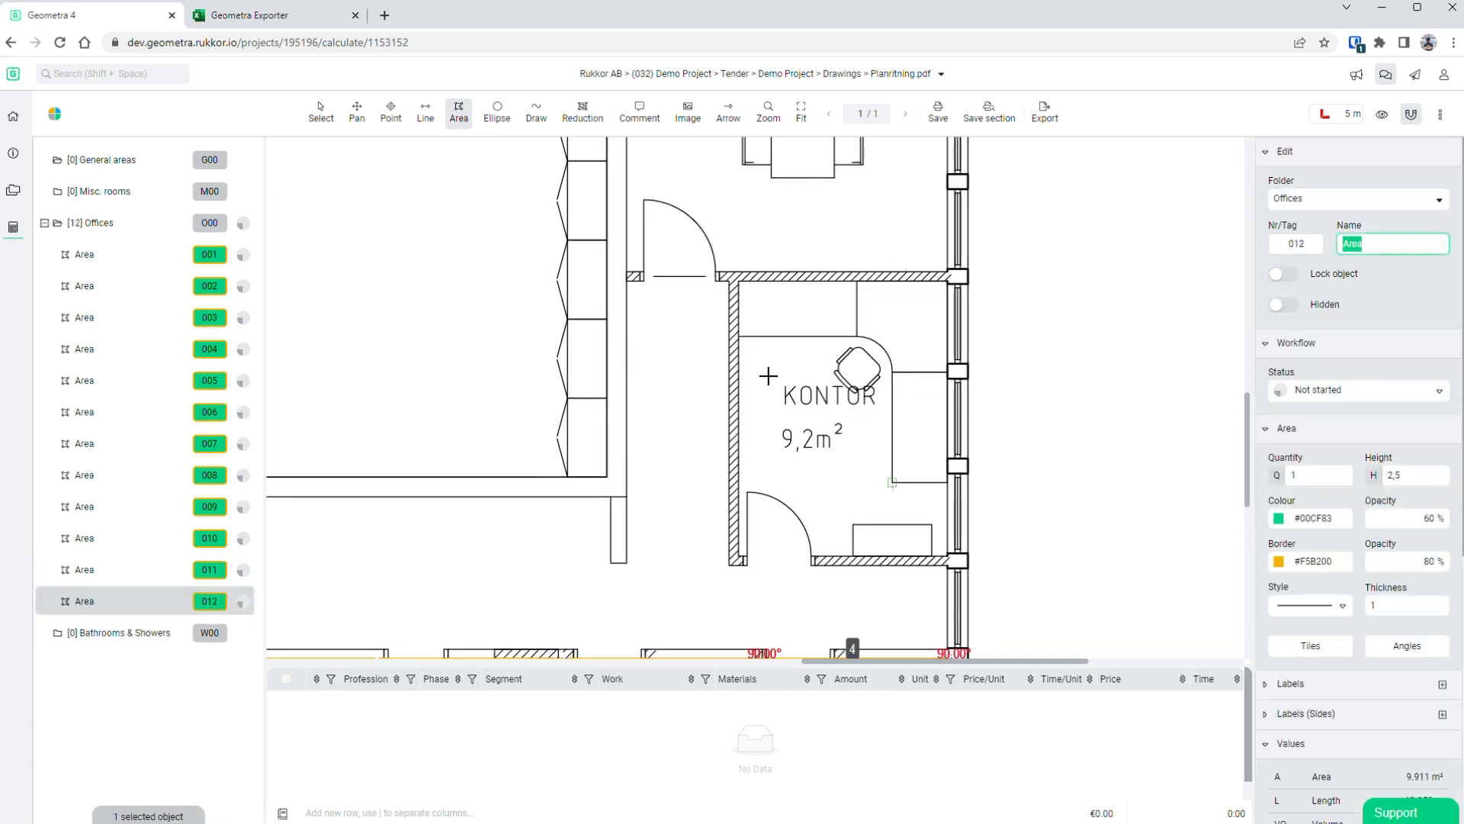
click(751, 294)
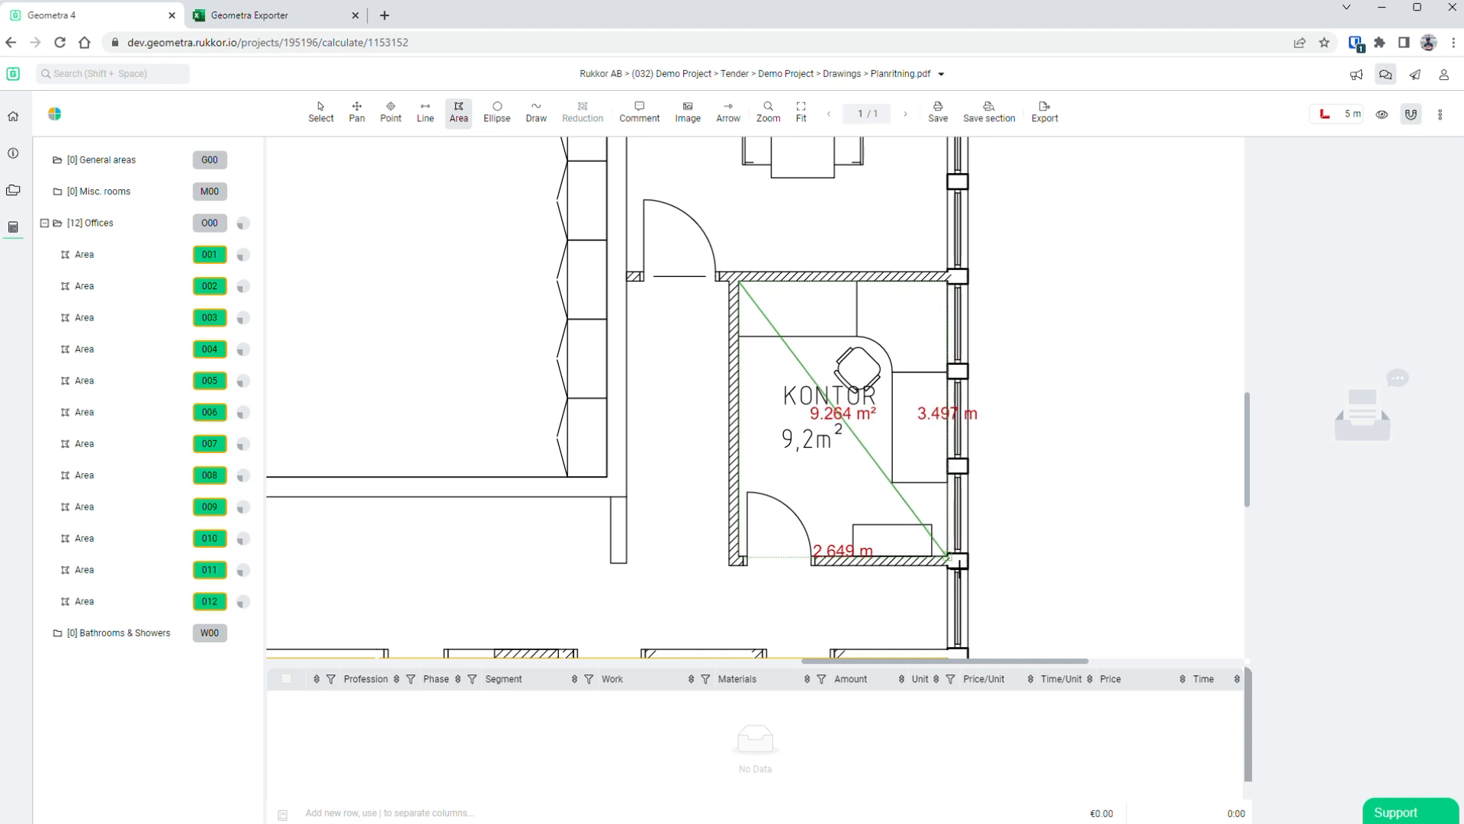
click(959, 566)
scroll(959, 566, down, 5)
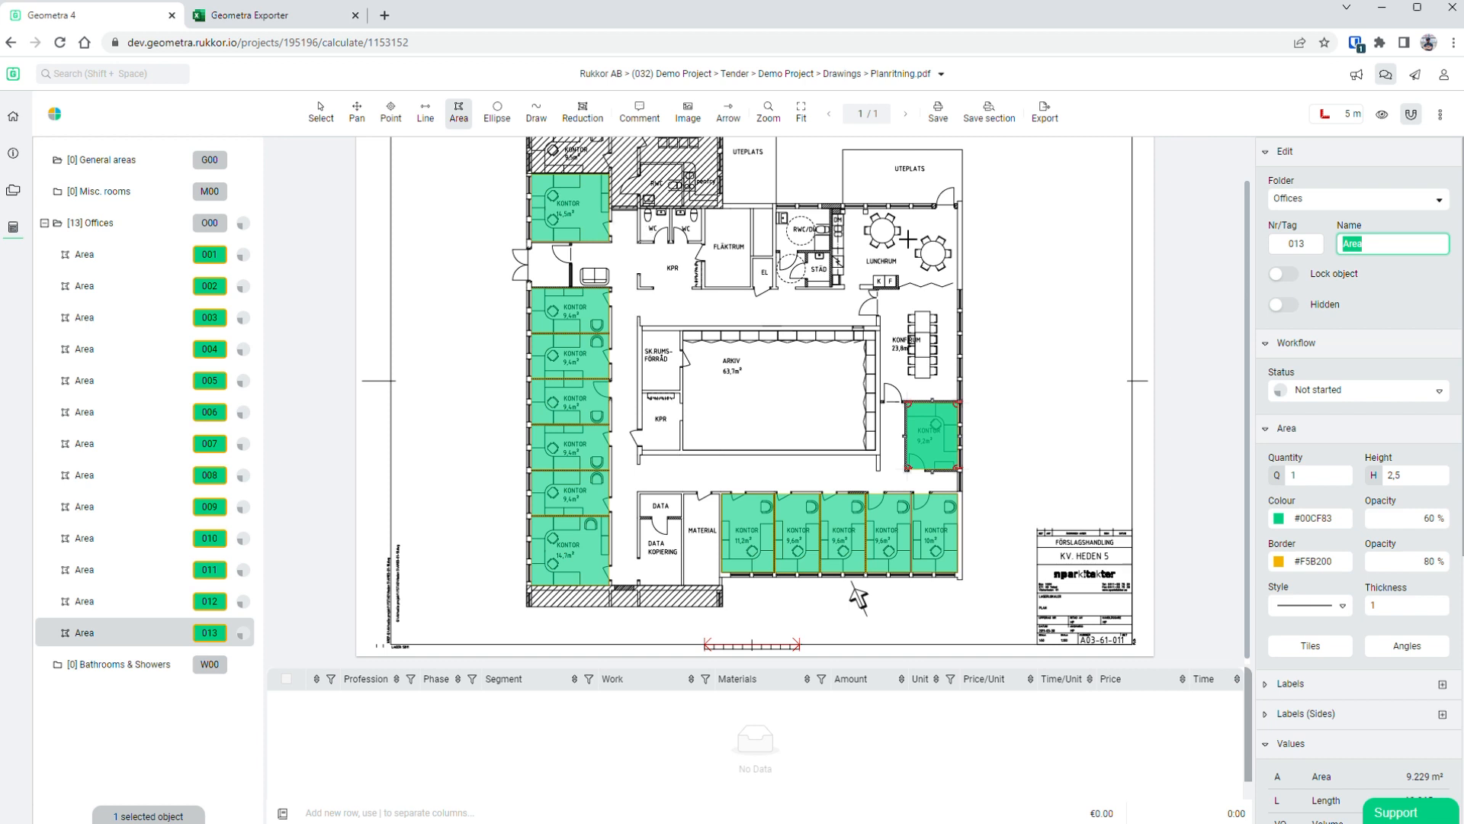
click(97, 261)
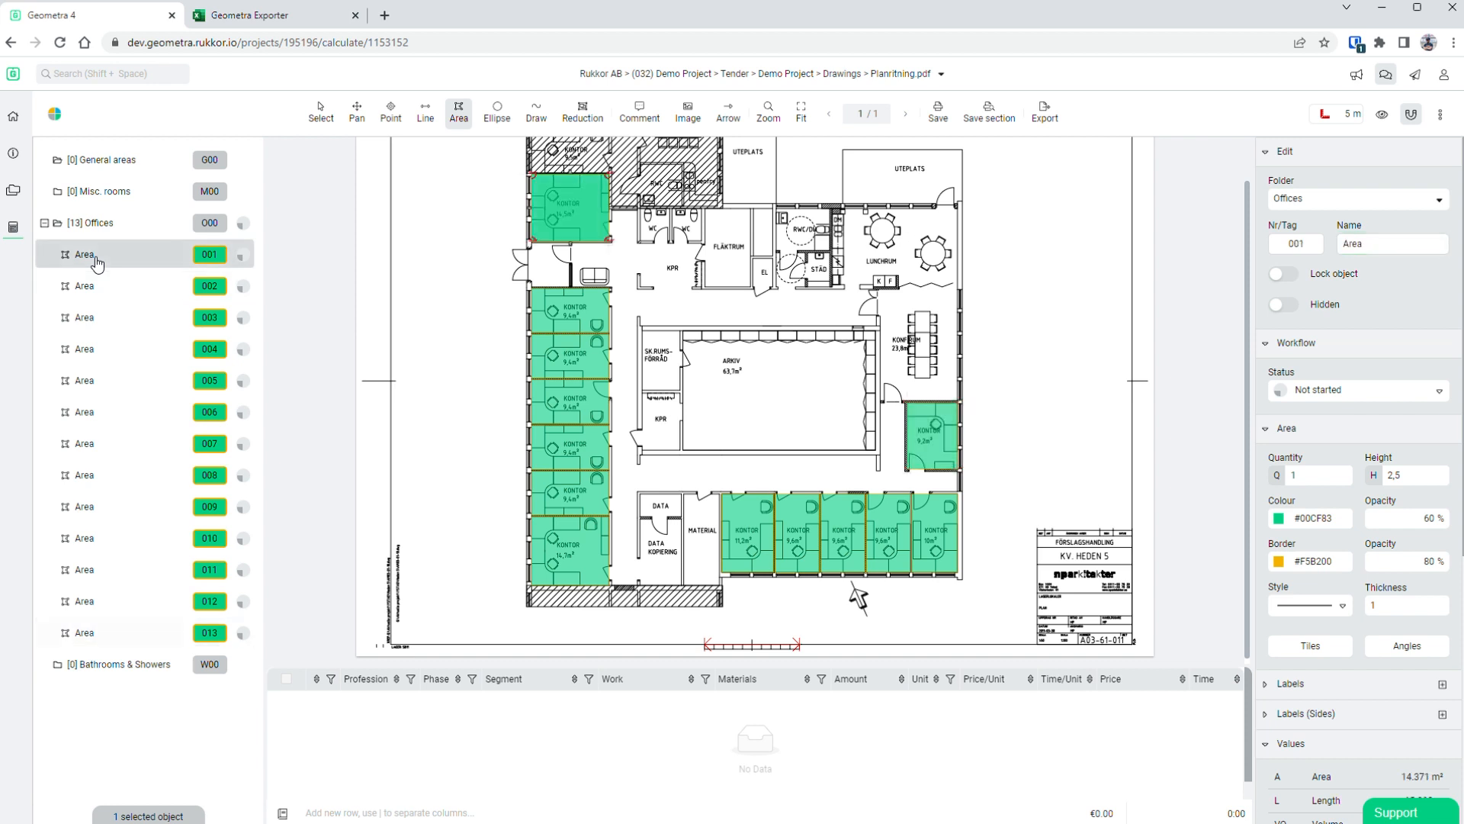
shift+click(103, 632)
click(1394, 243)
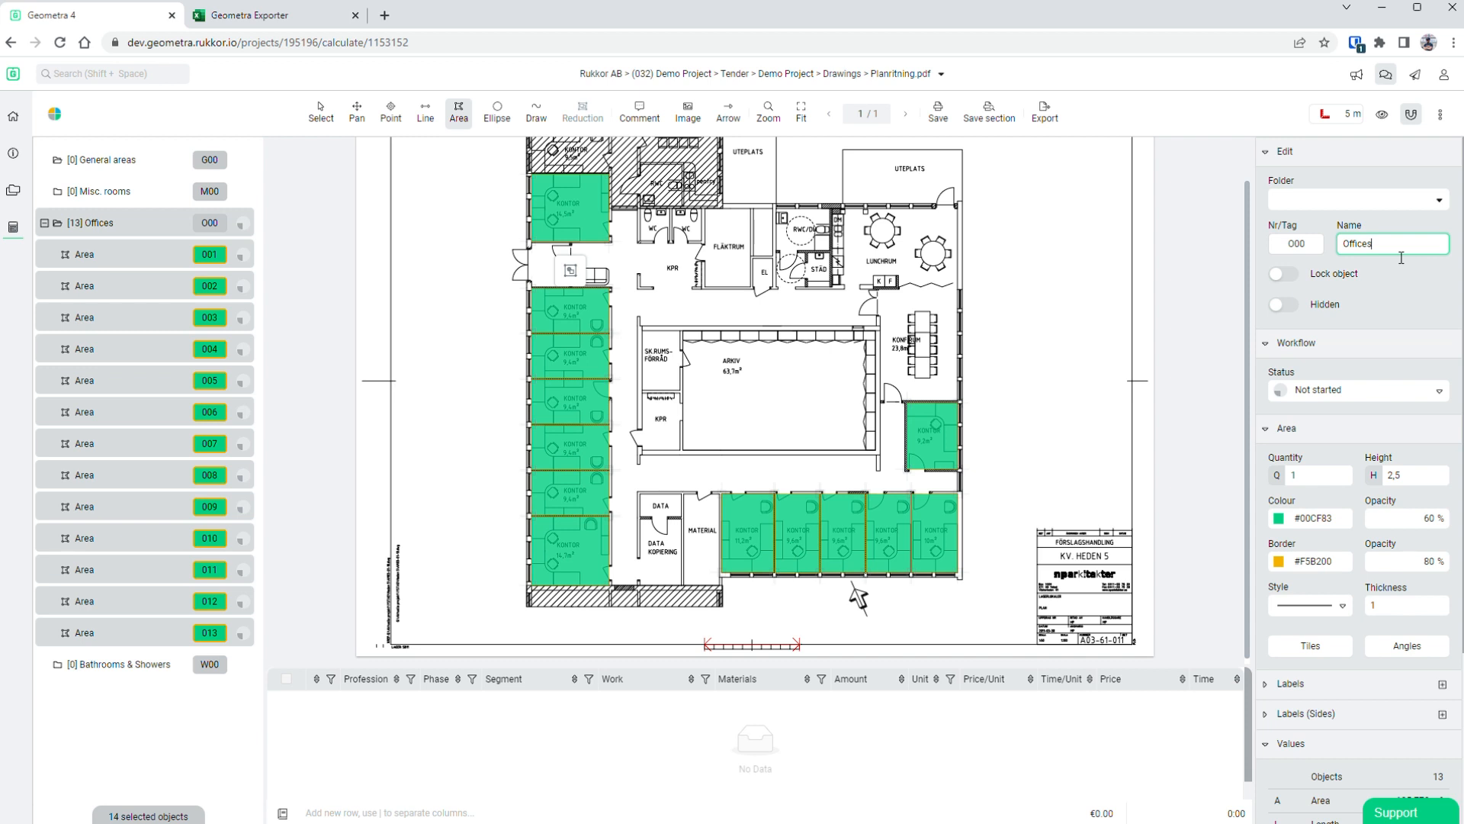
- Rename all areas 001 to 013 in the Offices folder to Office at once and accept the multi-edit
click(110, 265)
shift+click(108, 635)
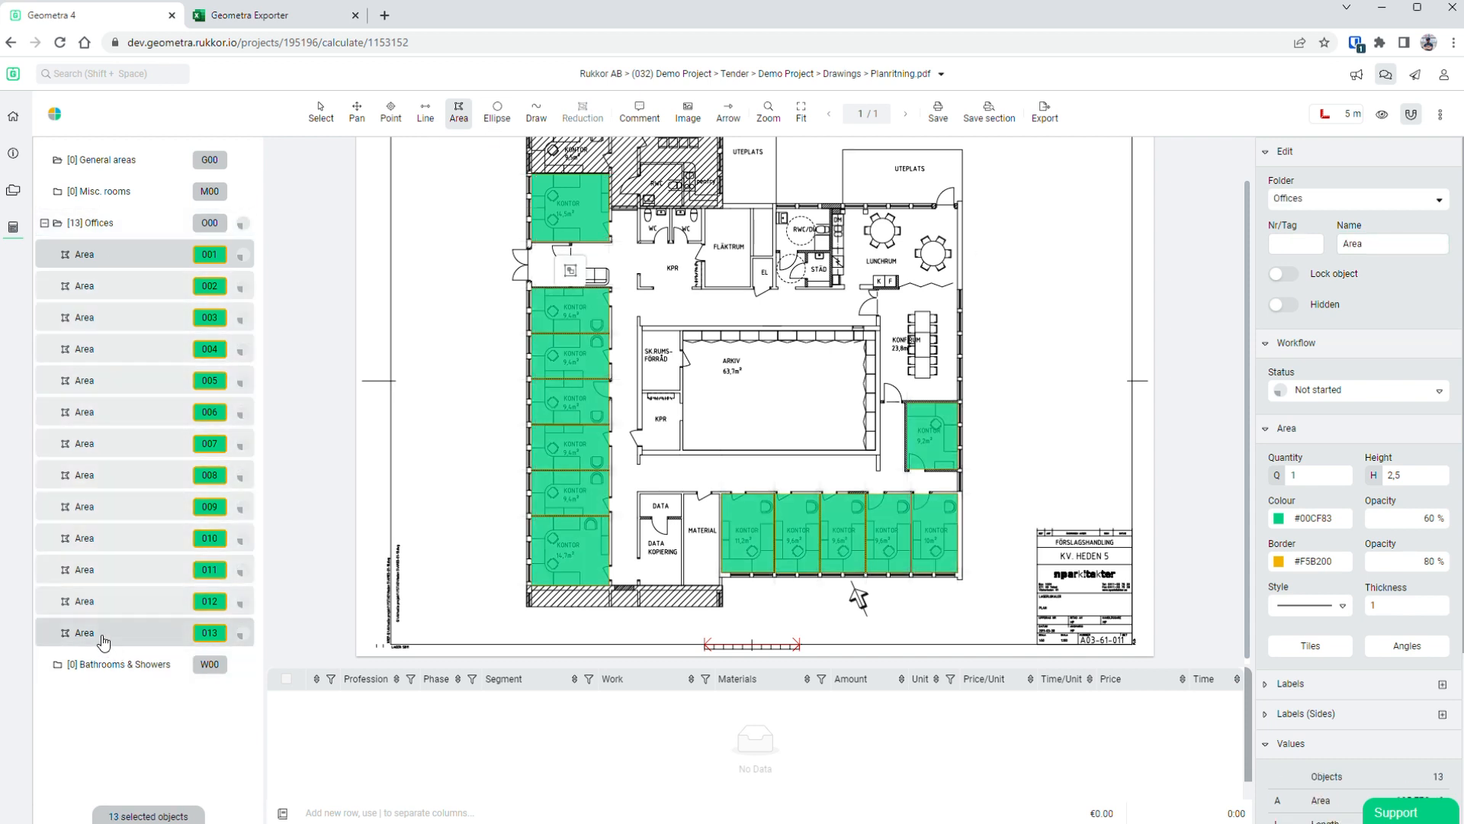
click(1410, 249)
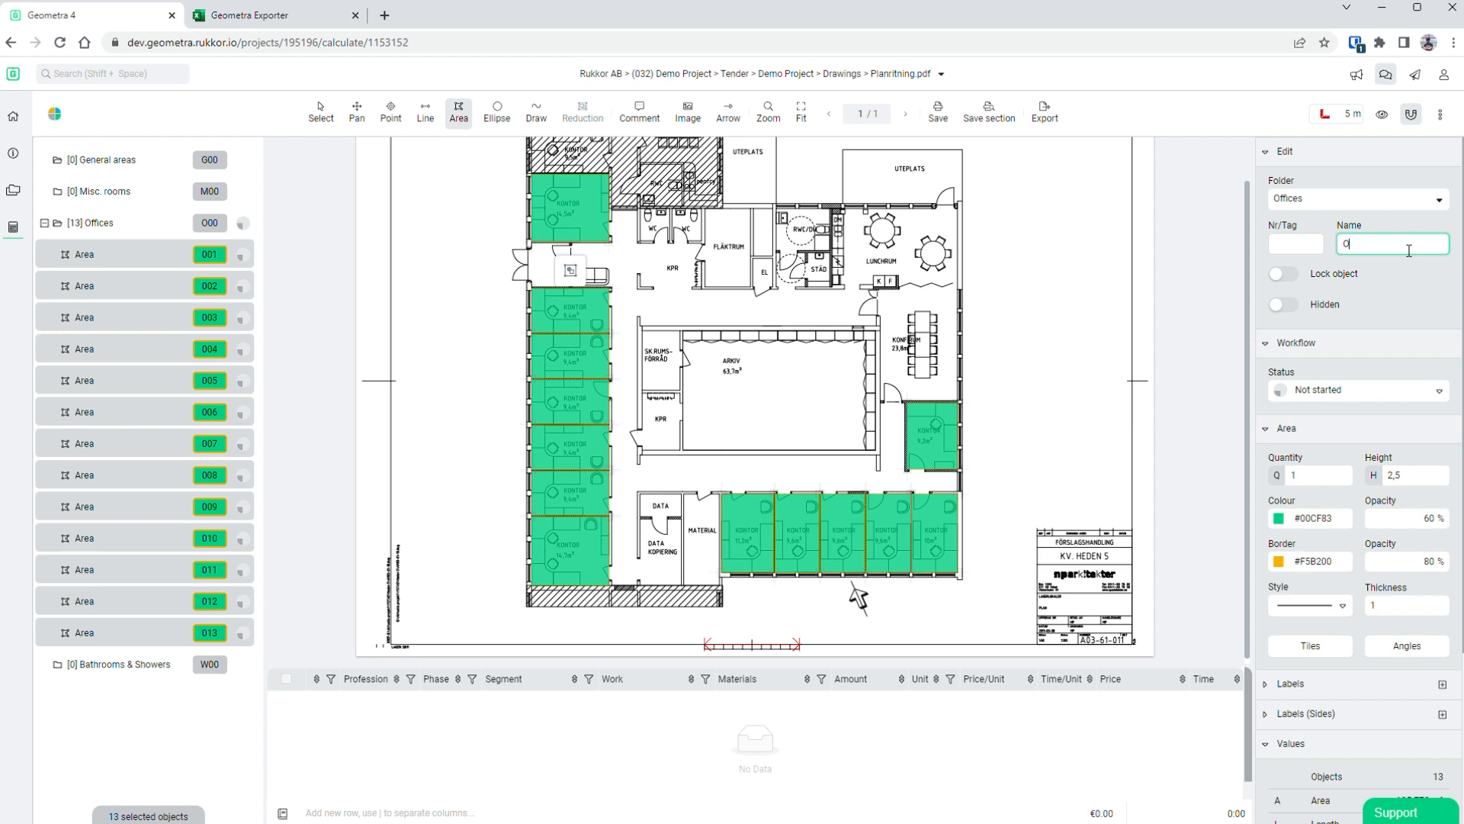
text(Office)
key(Return)
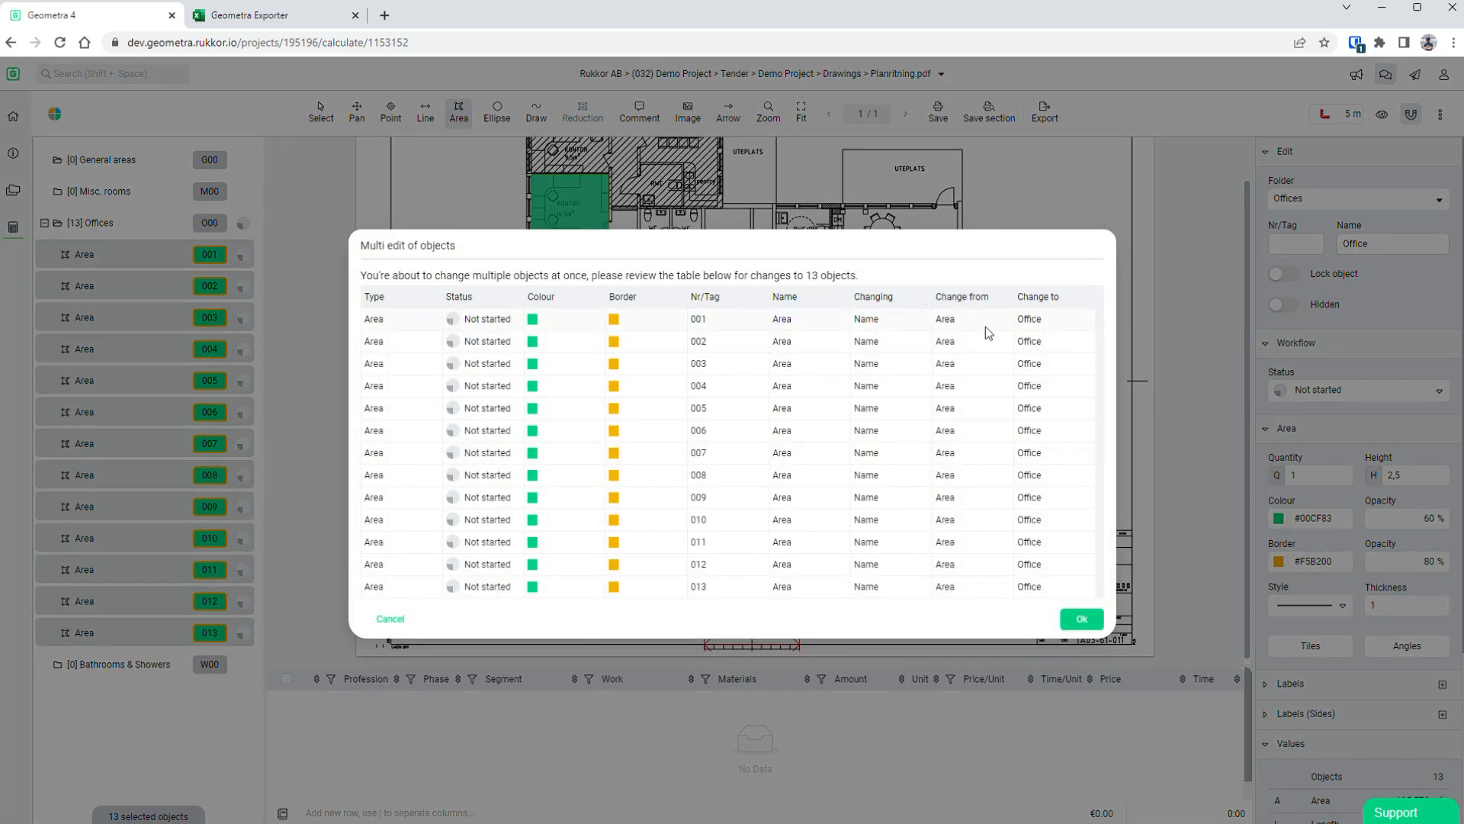
click(1082, 620)
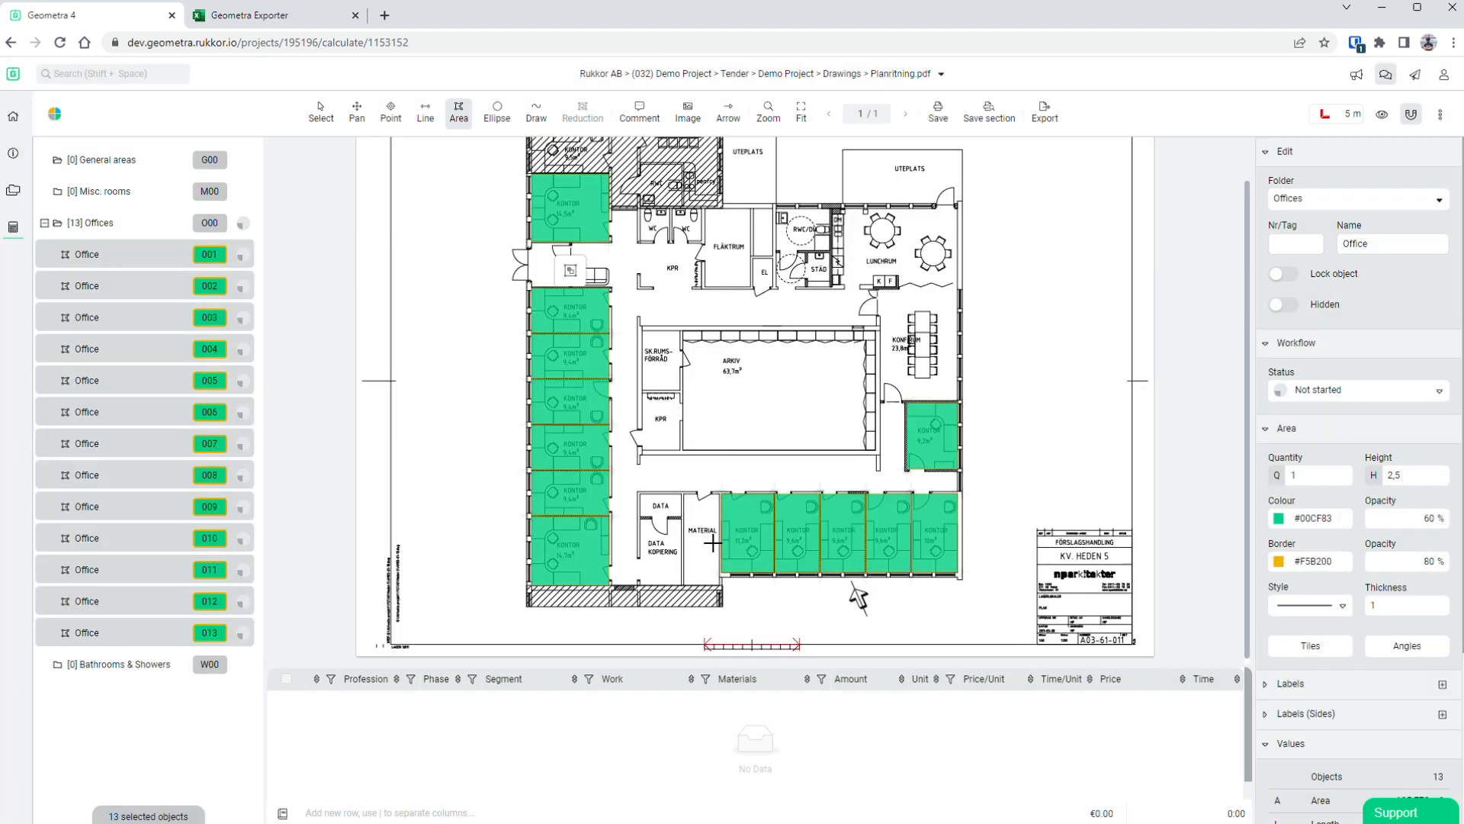
- Collapse the Offices folder and add a rectangular area over the first WC in the Bathrooms & Showers folder
click(318, 112)
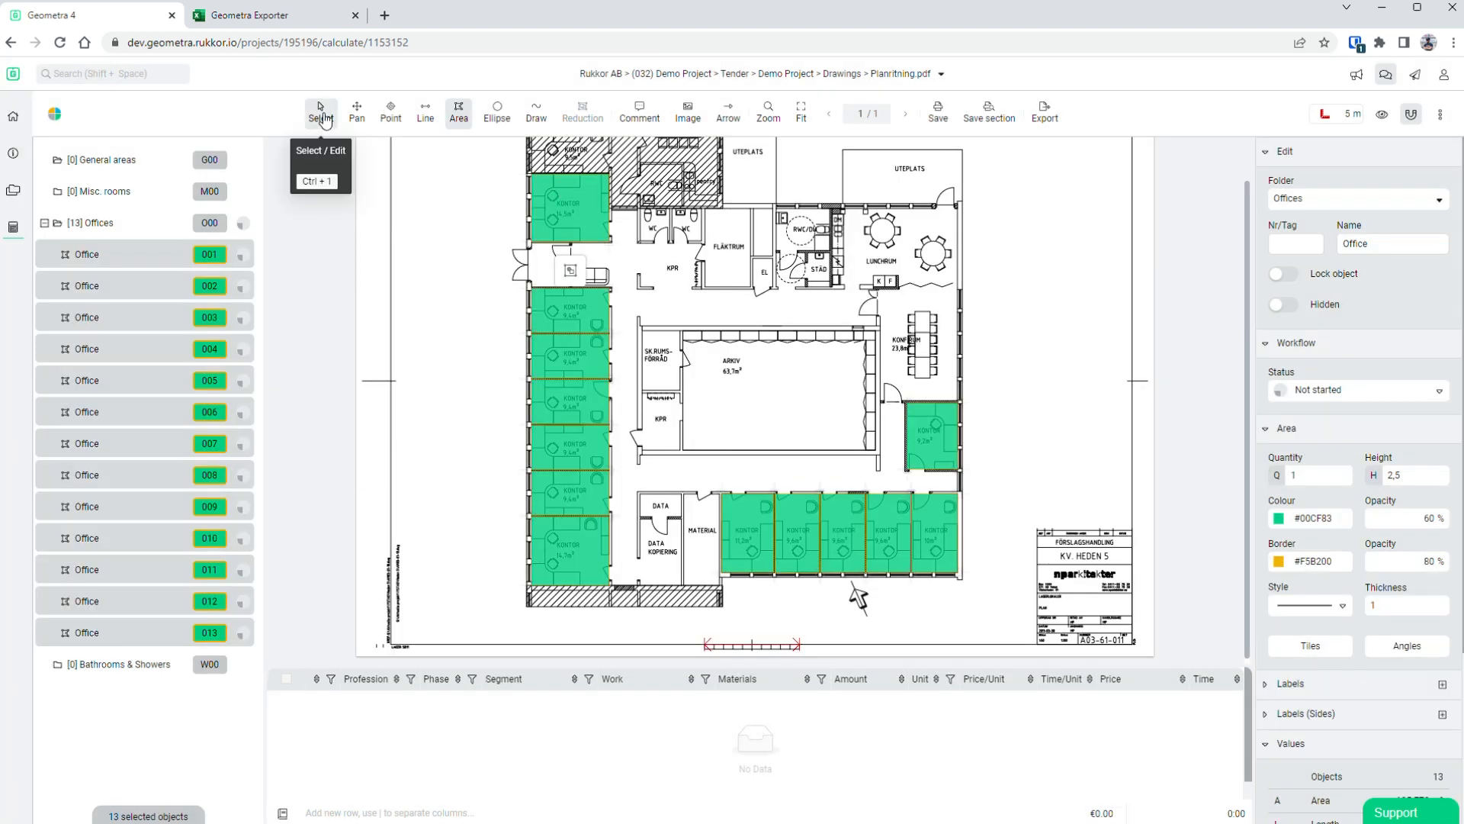
scroll(728, 198, up, 5)
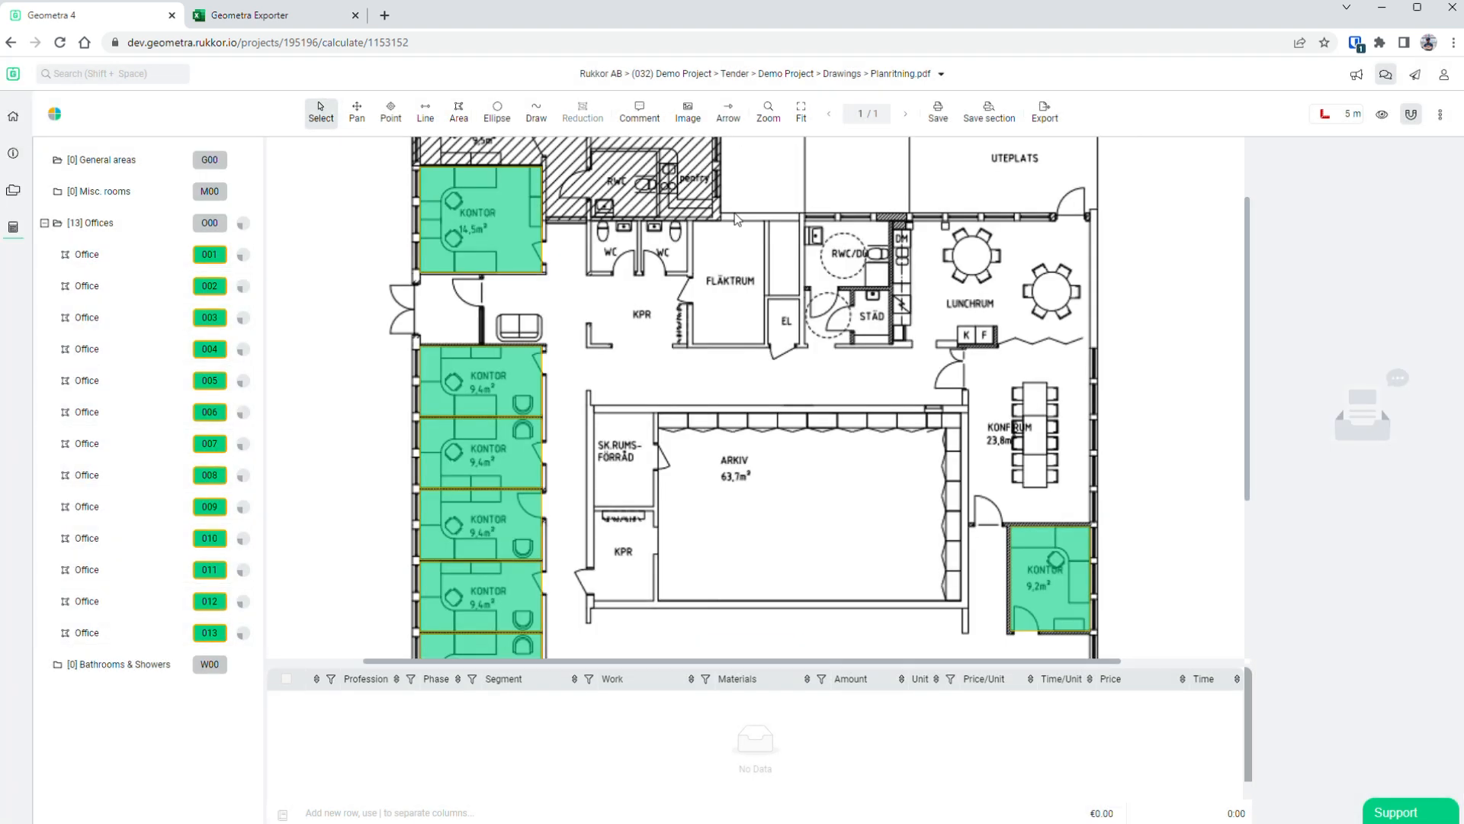
click(45, 224)
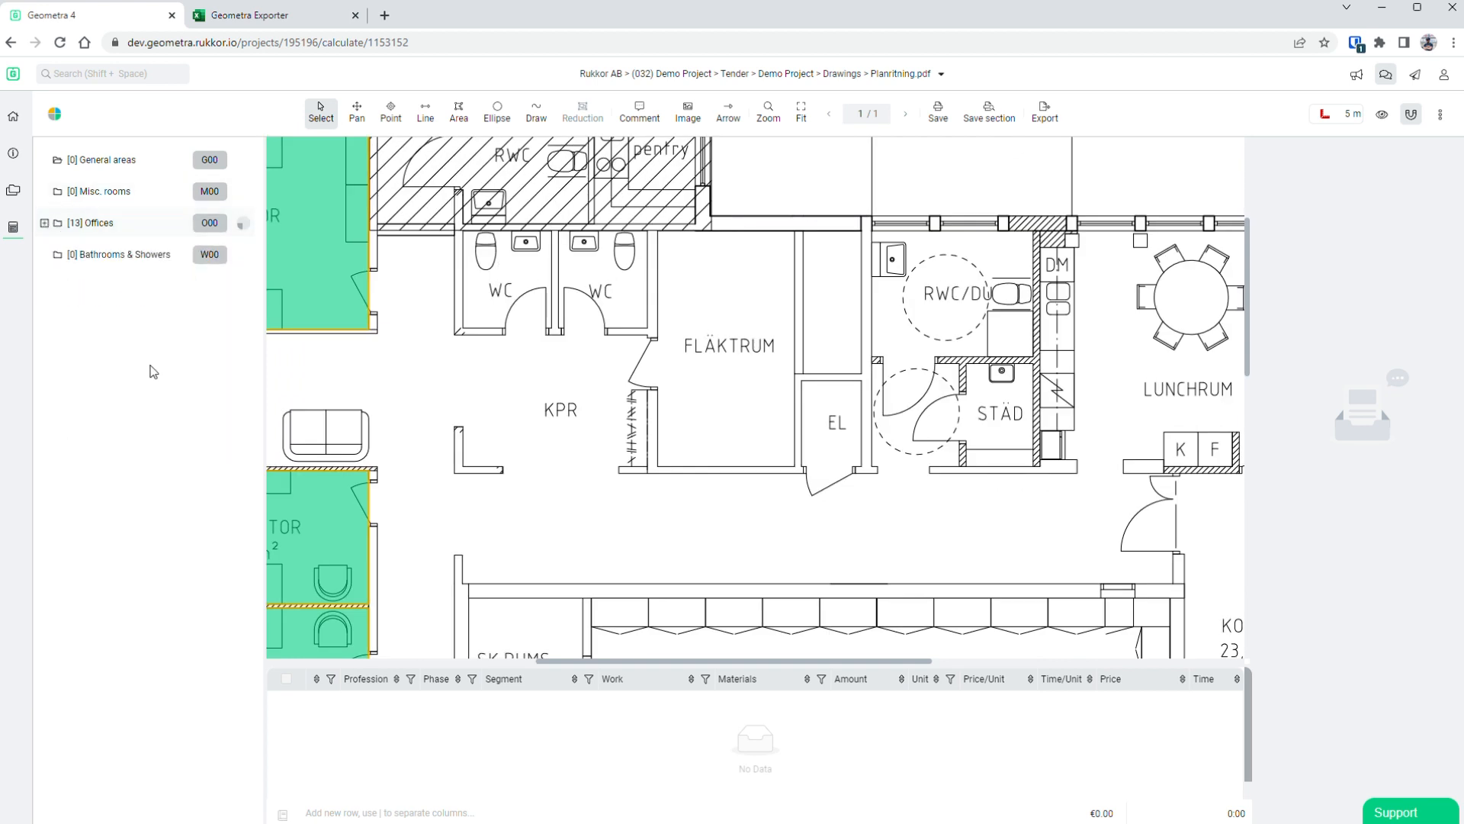
click(122, 256)
click(459, 113)
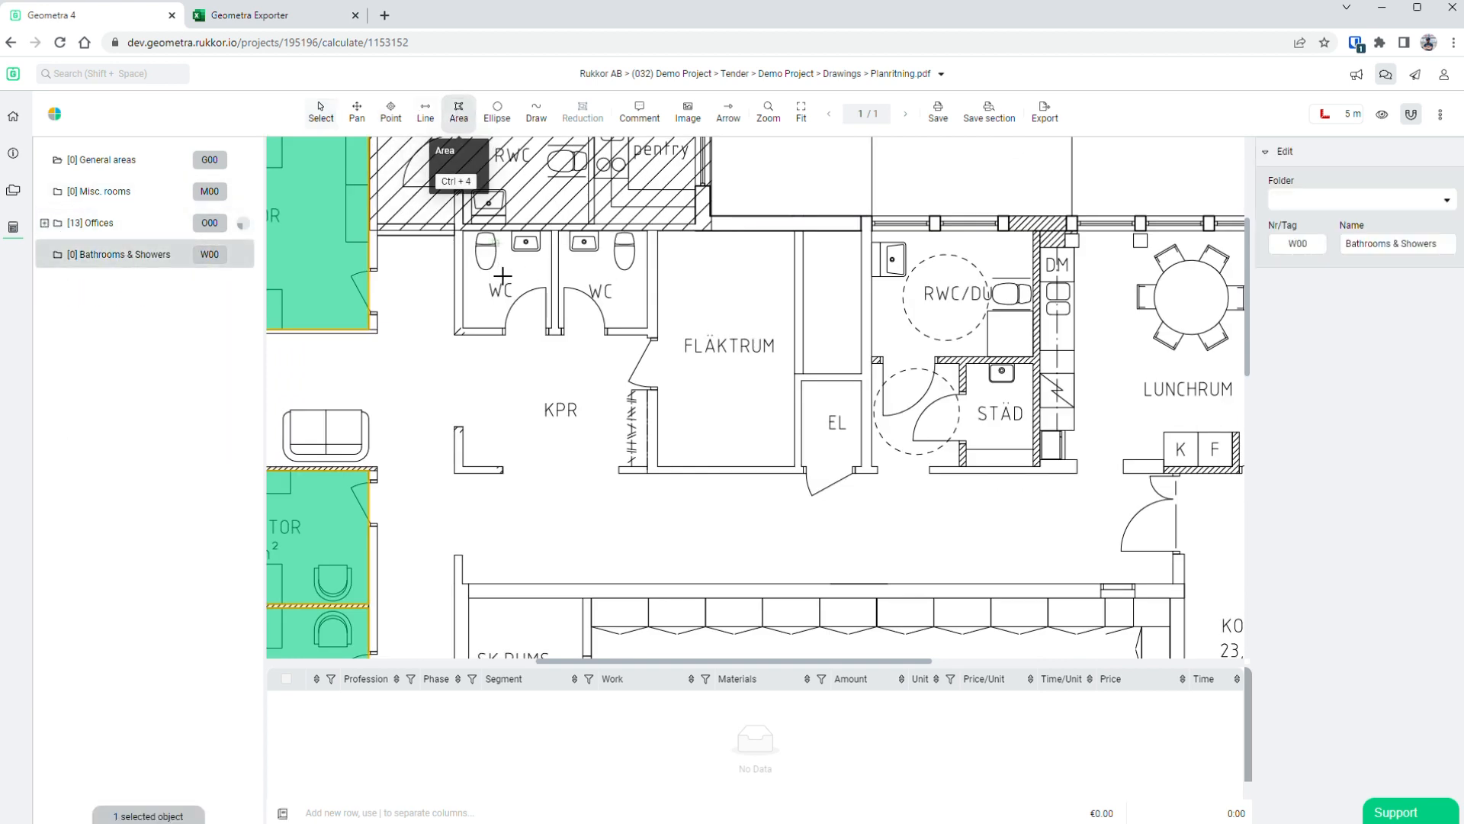
click(464, 231)
double_click(561, 338)
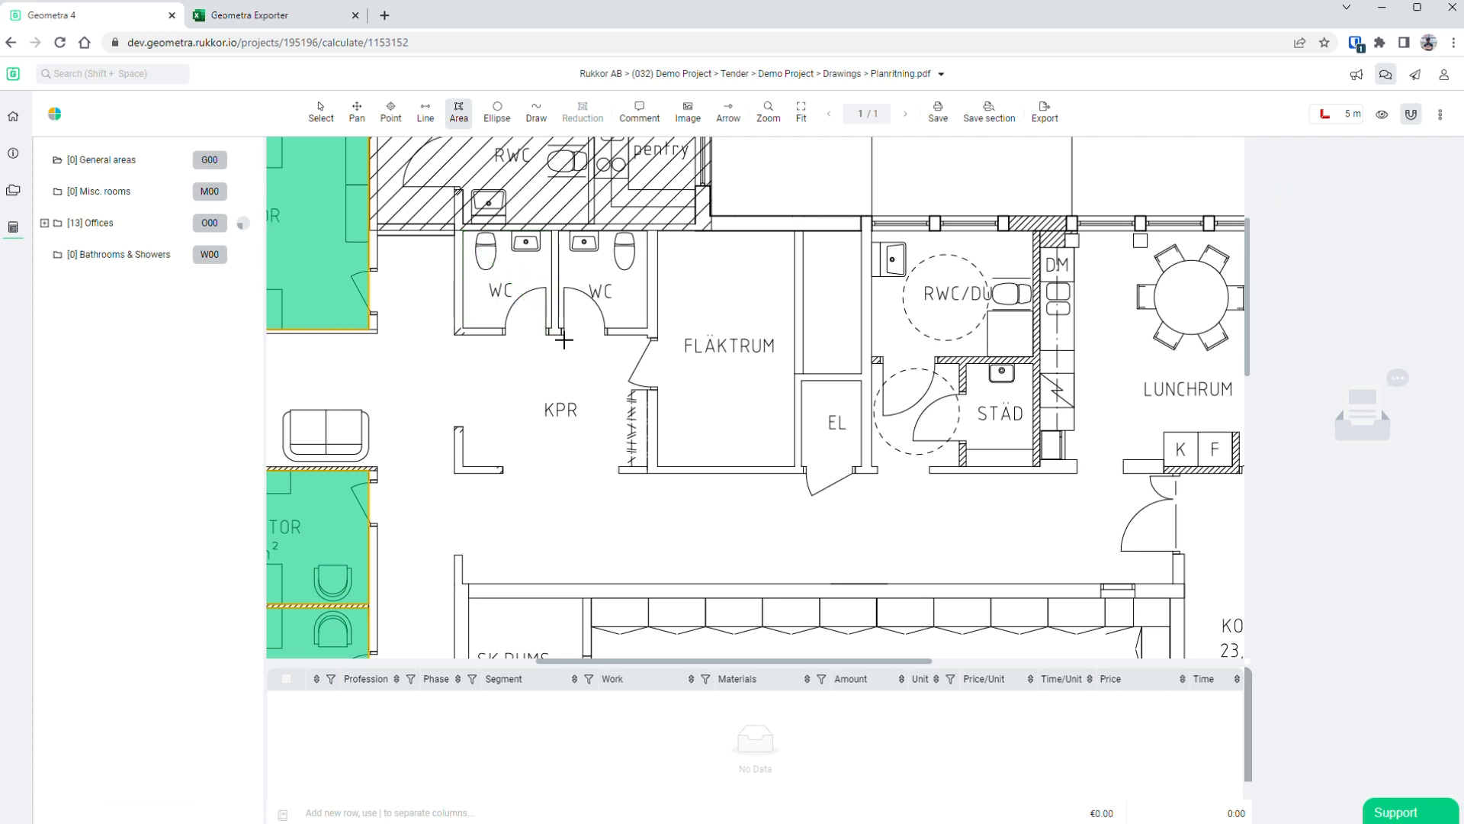
- Tag the new WC area 001 and name it Bathroom
key(shift+Tab)
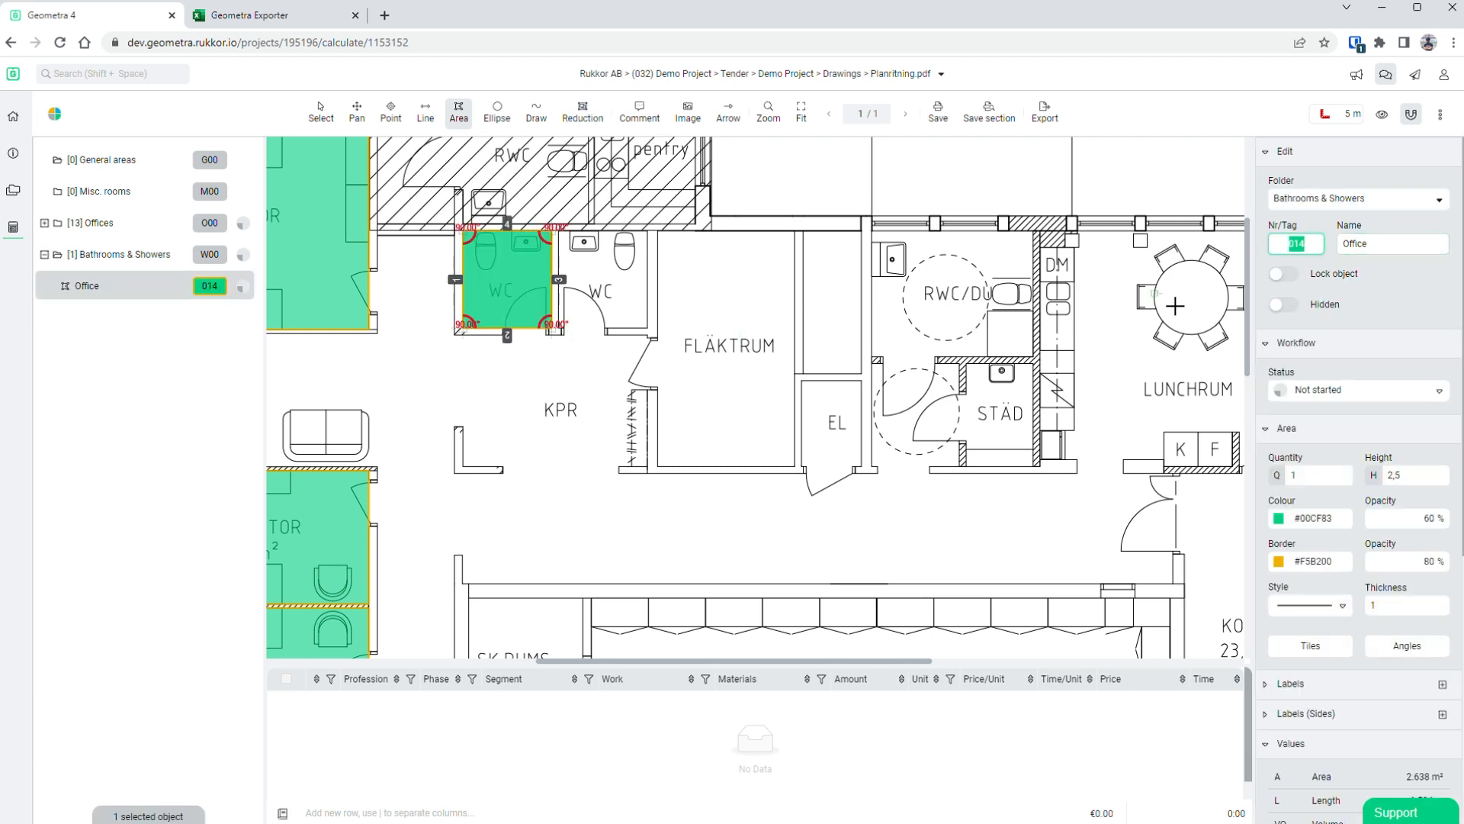
key(Tab)
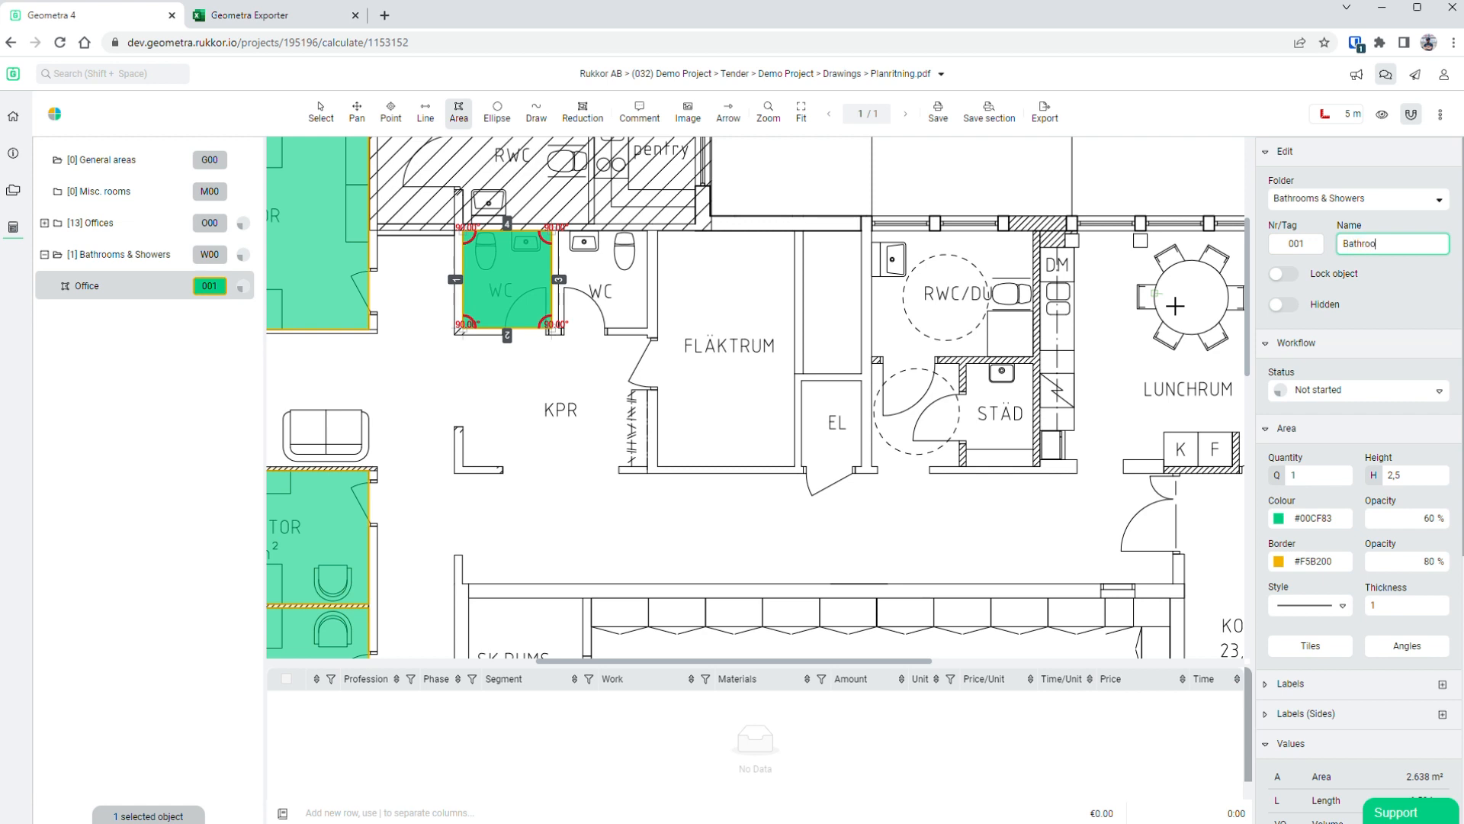
key(Return)
- Set the Bathroom area's fill colour to #0AB1E1 and its border colour to #FF00FF
click(1280, 519)
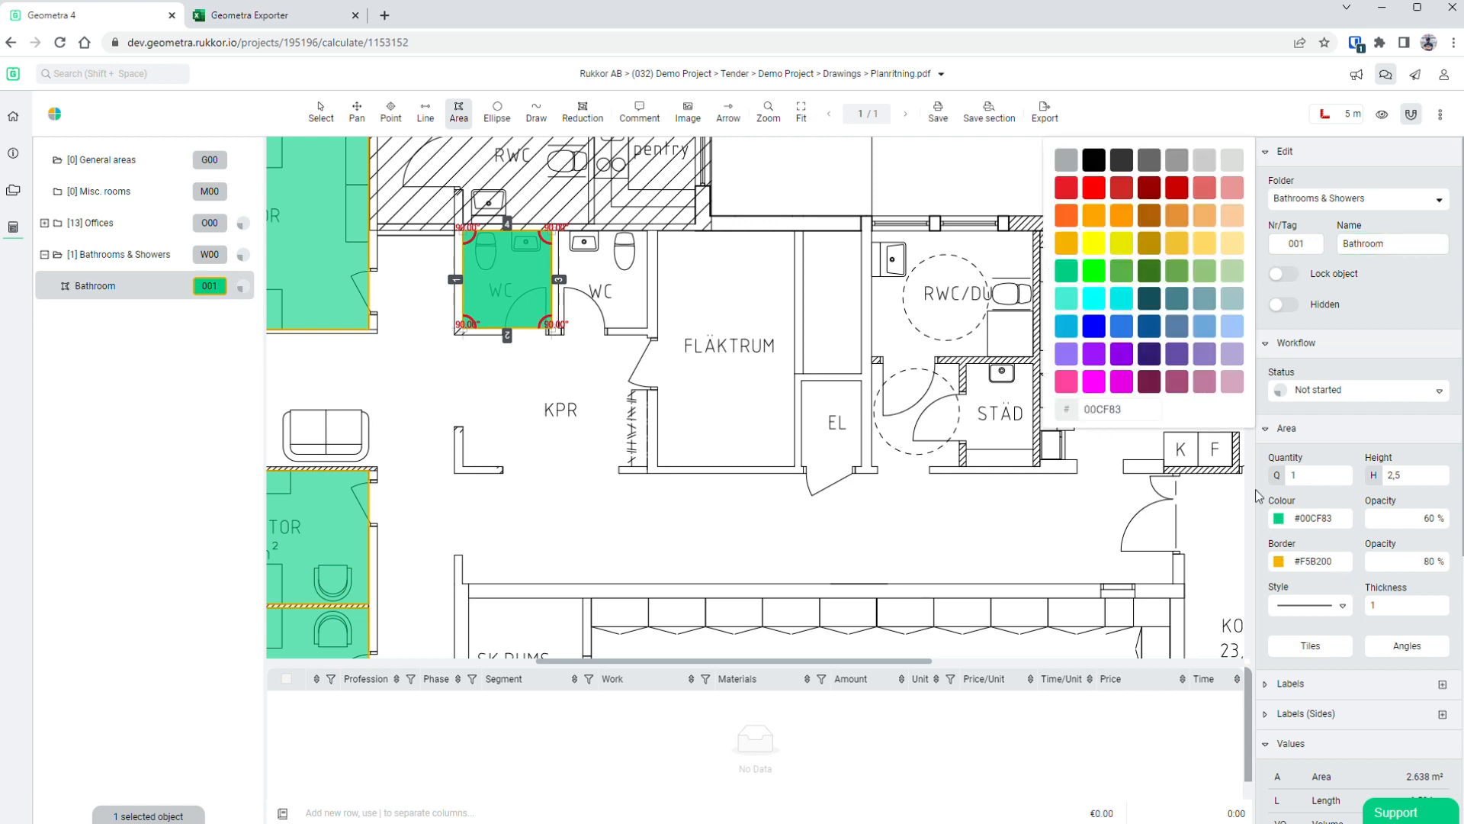
click(1066, 325)
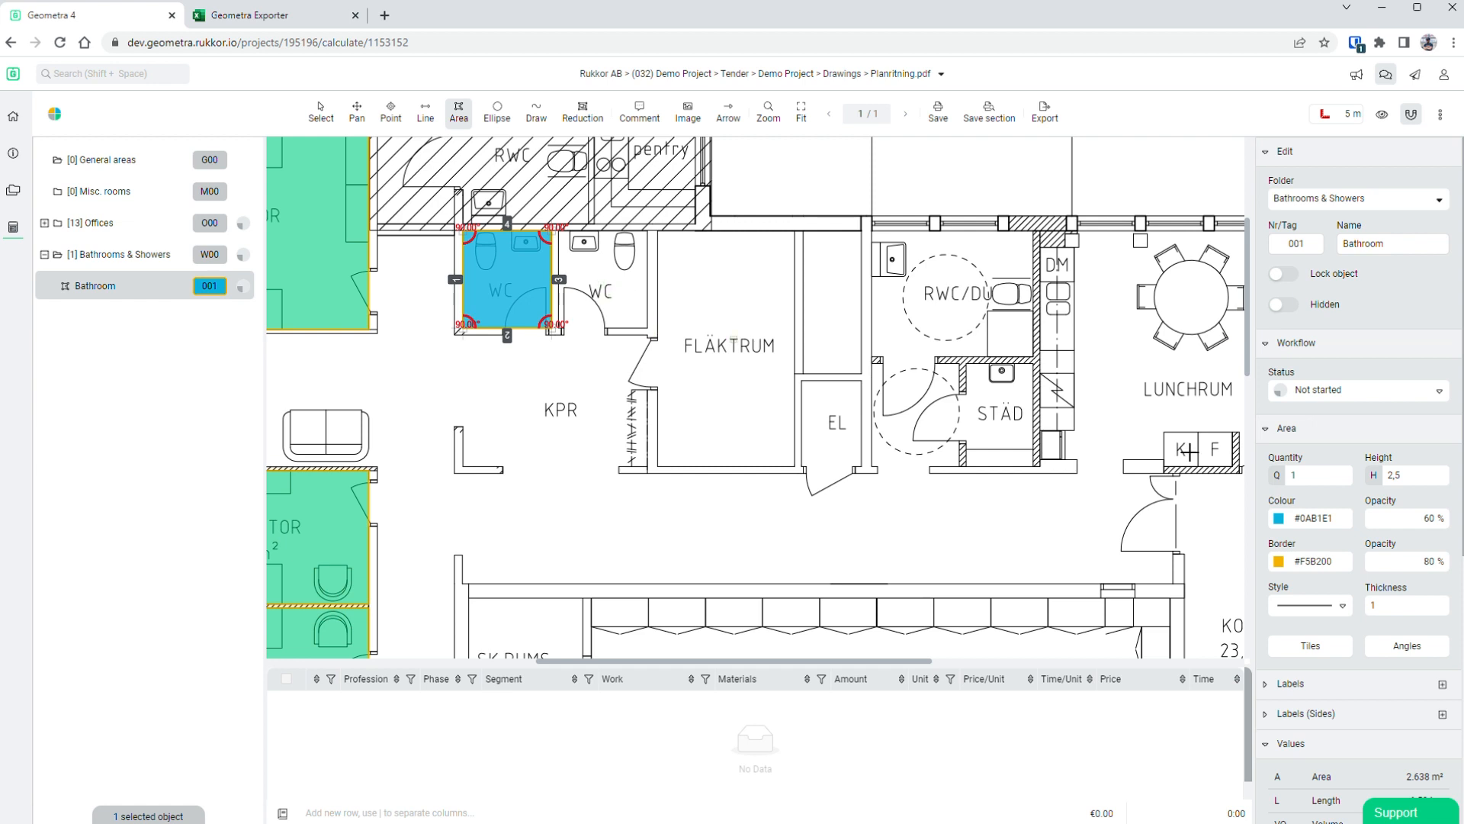
click(1286, 567)
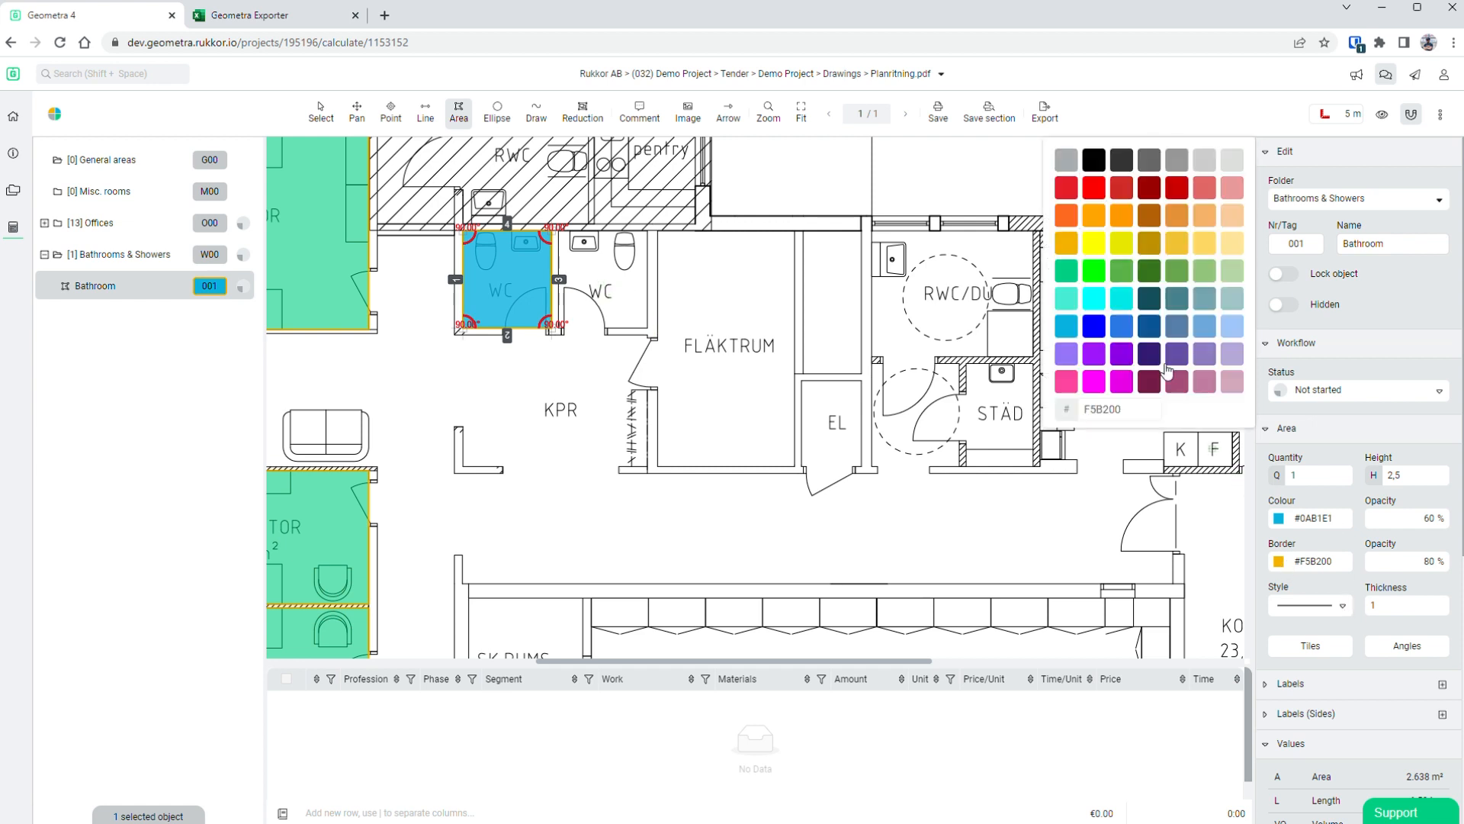
click(1102, 392)
- Add a rectangular area over the second WC beside the first and tag it 002
scroll(576, 277, up, 5)
scroll(568, 294, down, 4)
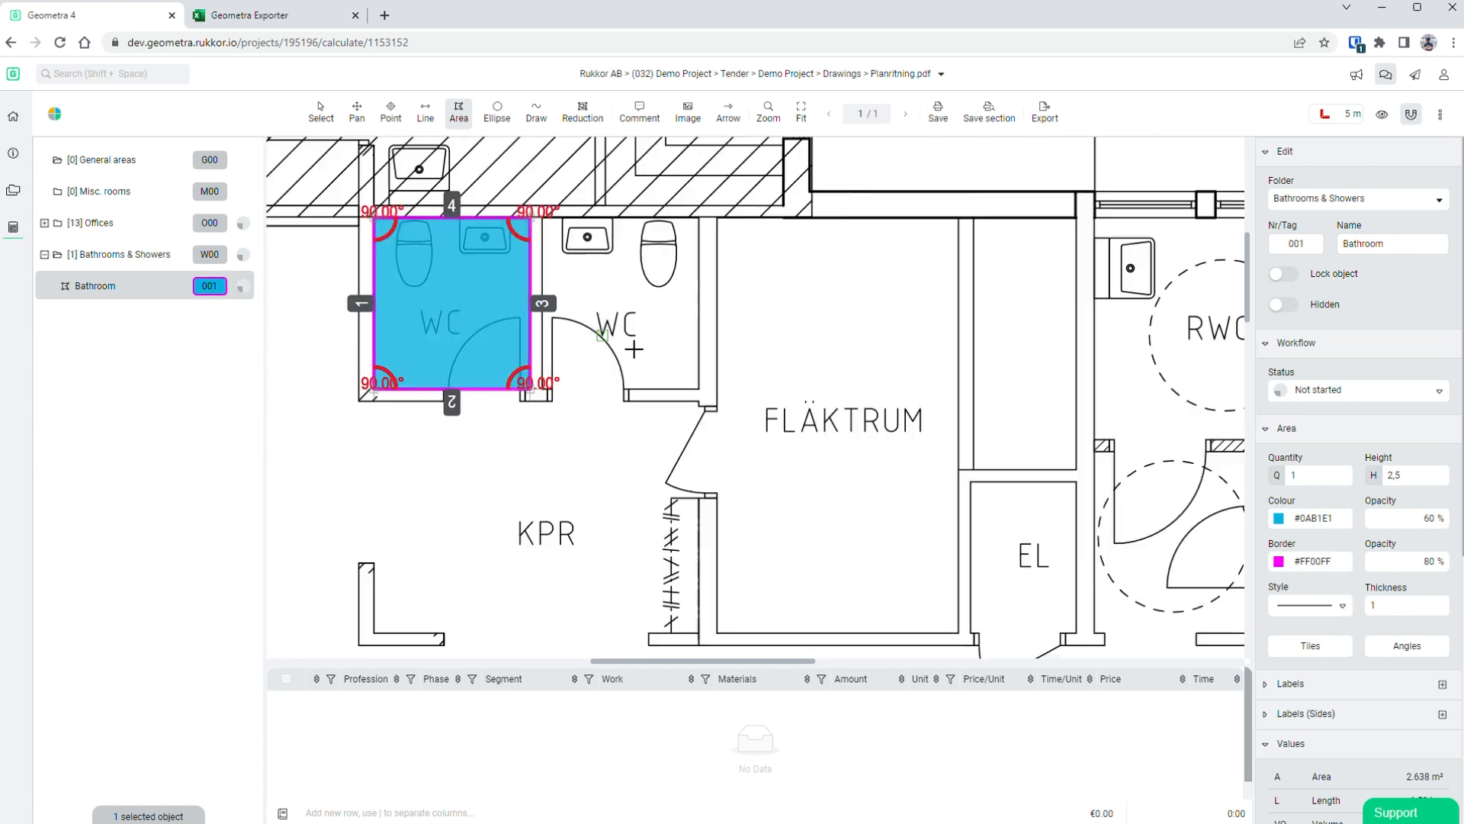
click(556, 304)
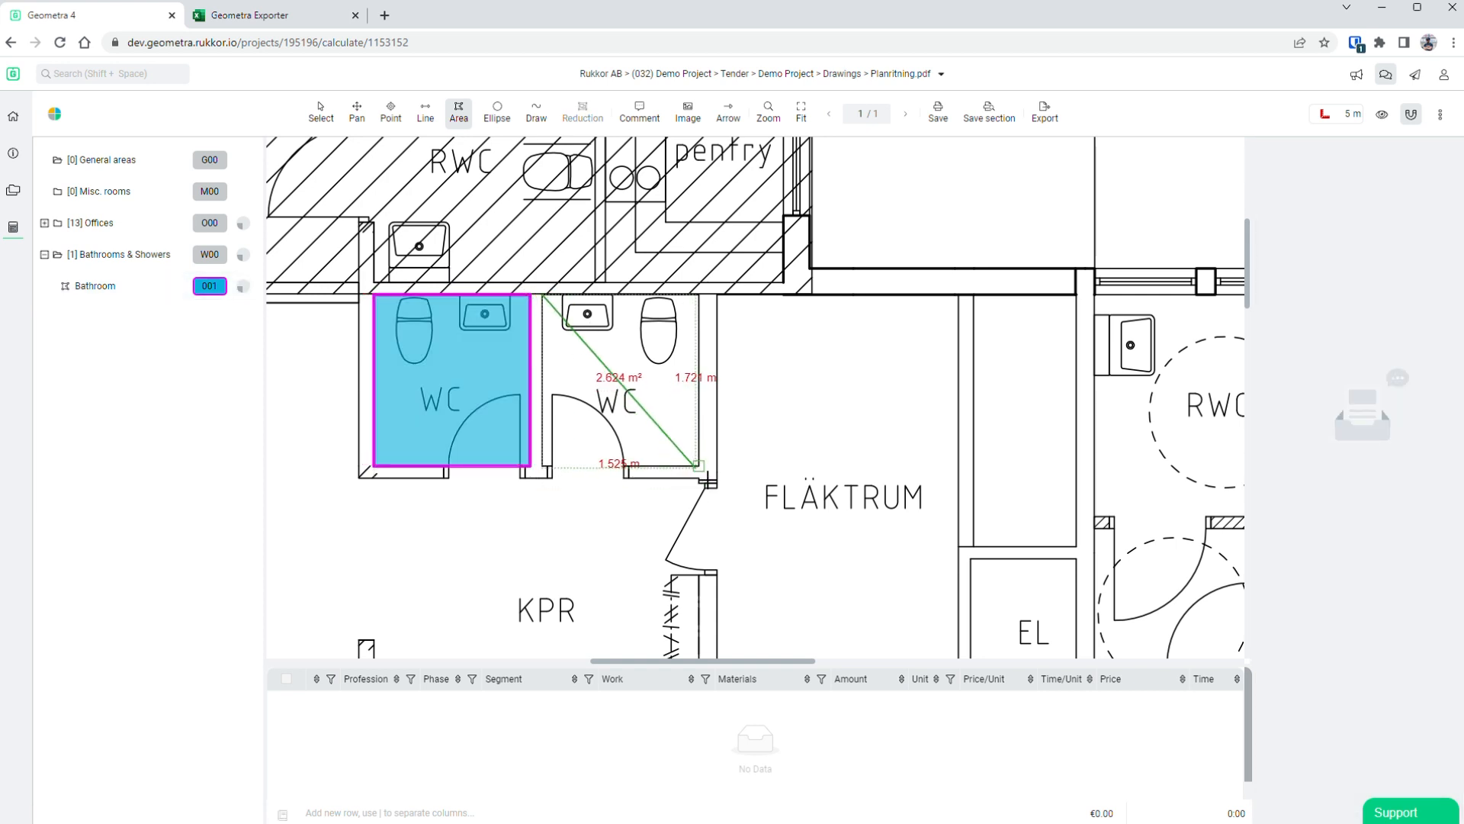
click(670, 456)
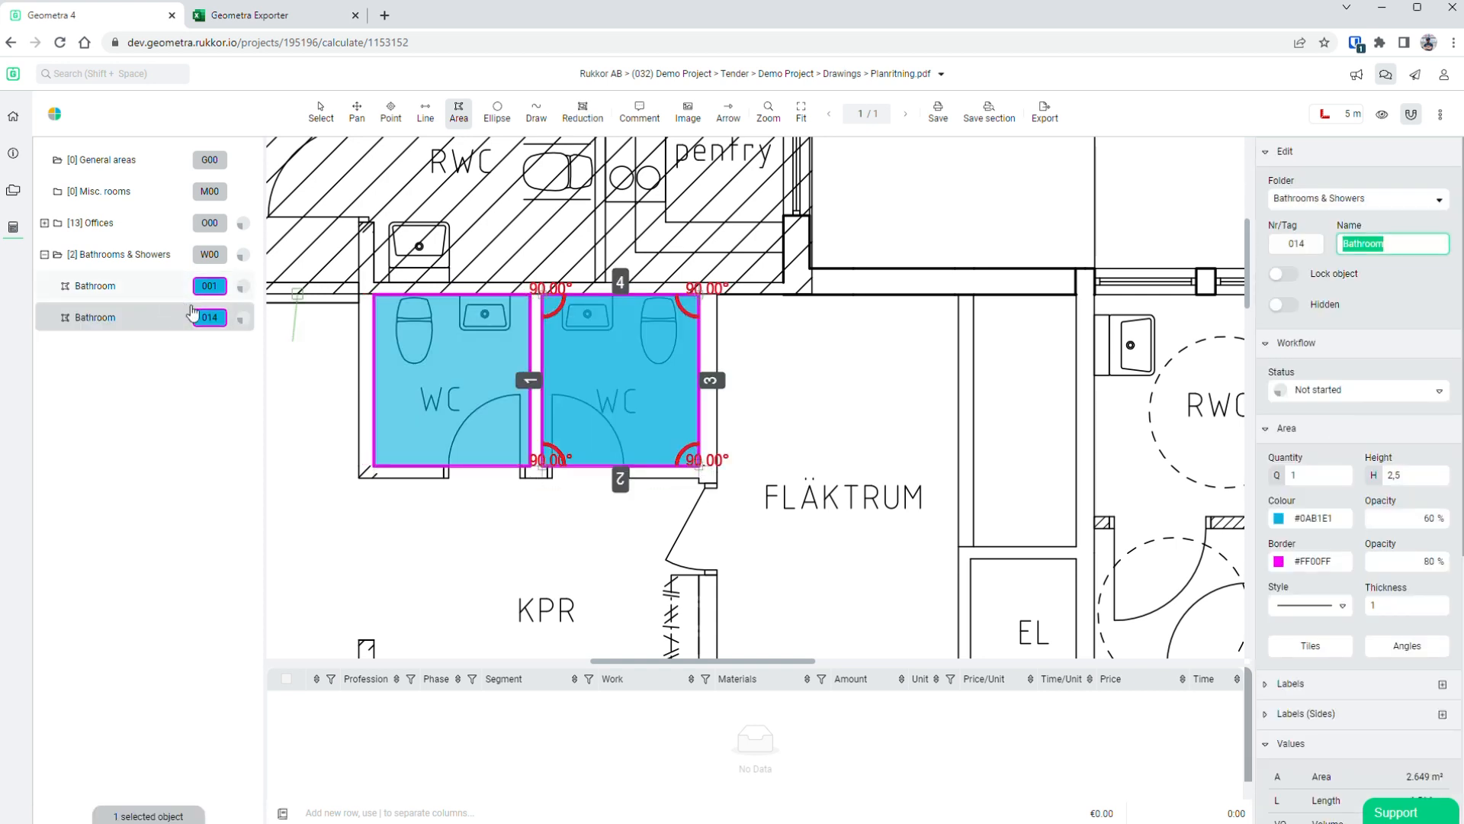
double_click(1303, 248)
text(002)
key(Tab)
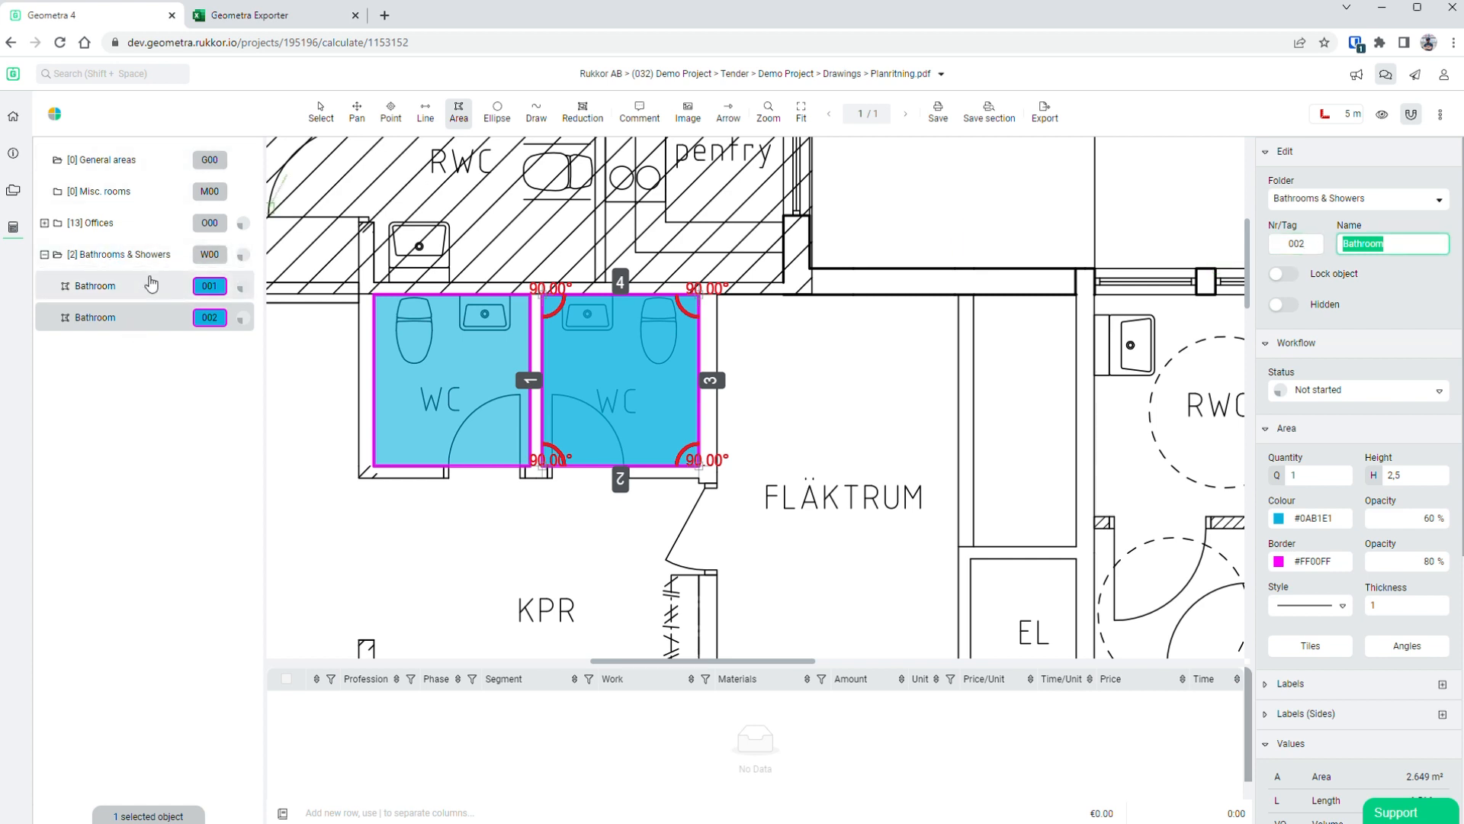
- Add a rectangular area over the RWC/DU room, name it HWC and tag it 003
scroll(833, 474, down, 1)
scroll(837, 474, right, 6)
drag(634, 219, 920, 441)
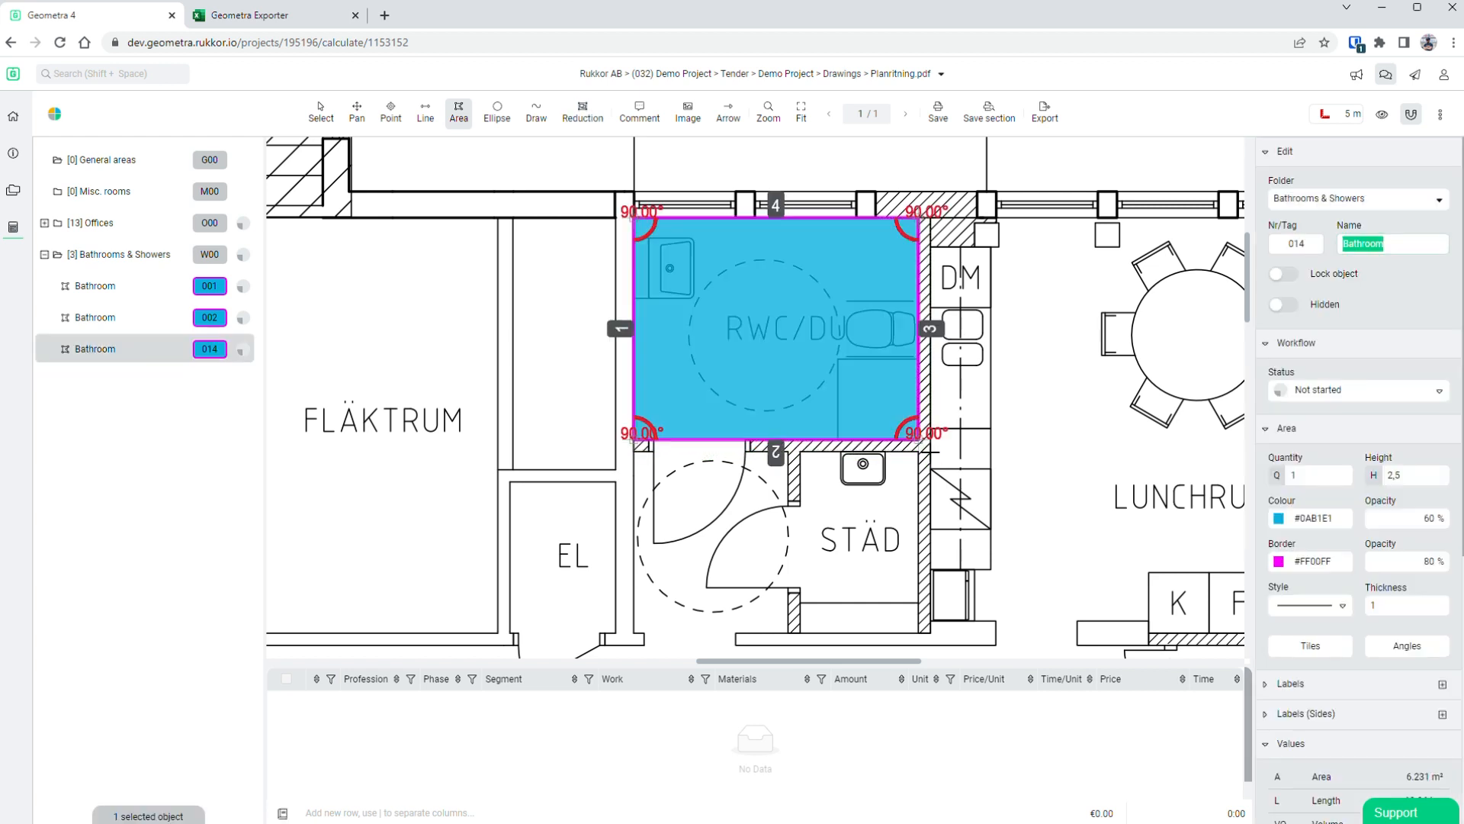
text(WC)
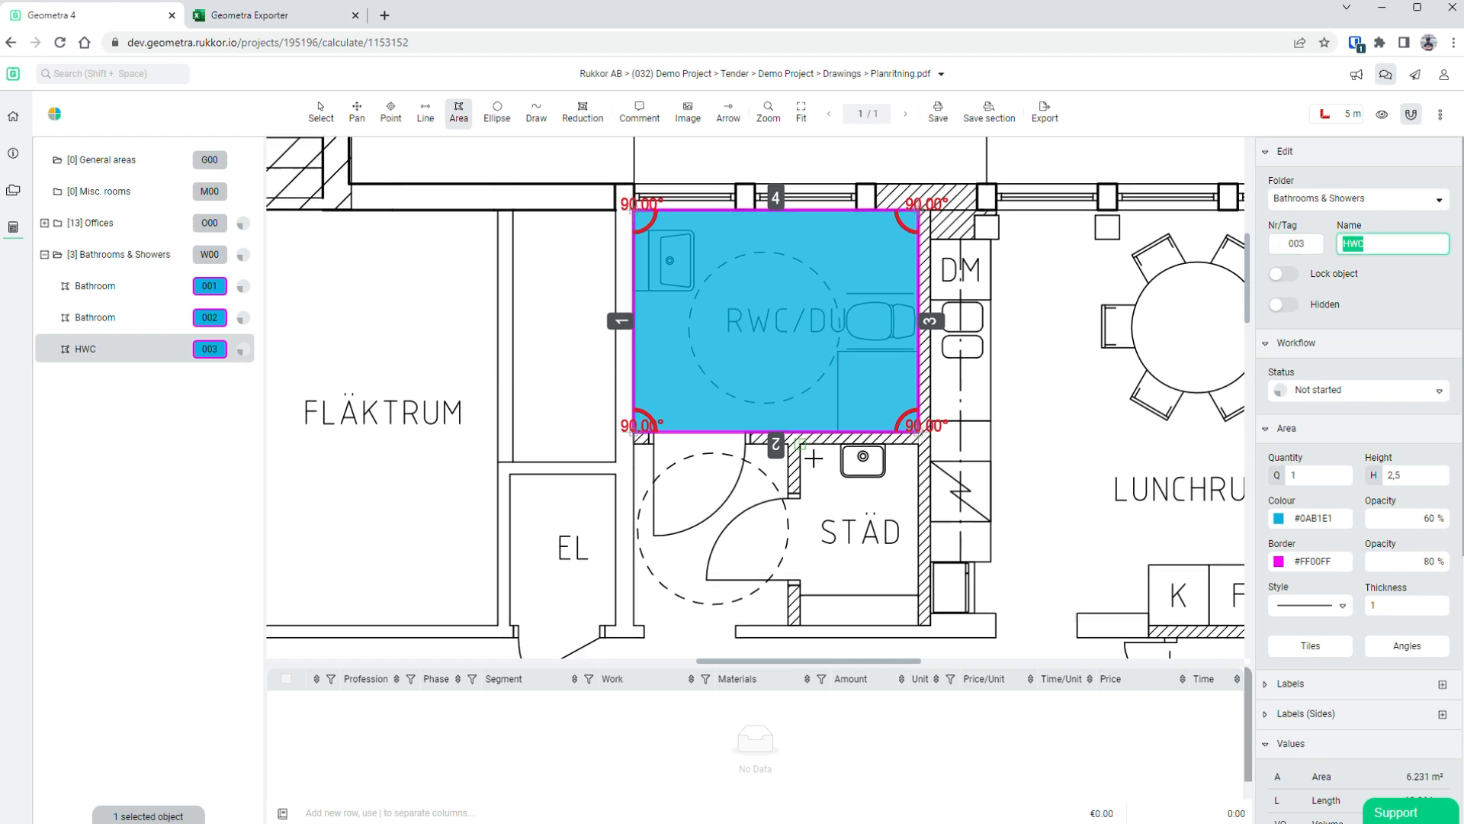
- Add a rectangular area over the STÄD room, name it Cleaning eq. and tag it 004
scroll(816, 446, down, 2)
drag(812, 310, 929, 490)
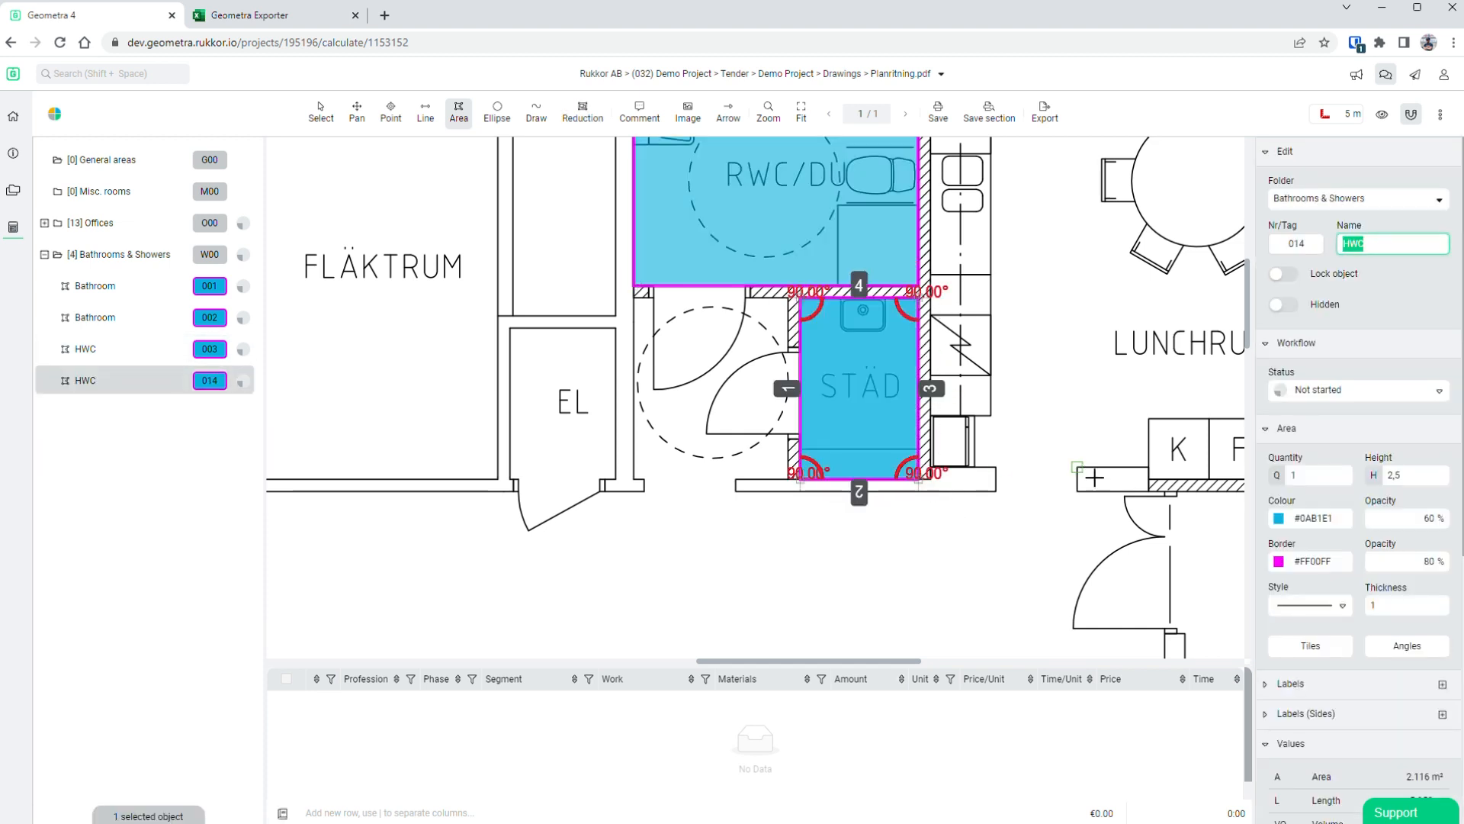
text(eaning eq.)
key(shift+Tab)
text(004)
key(Tab)
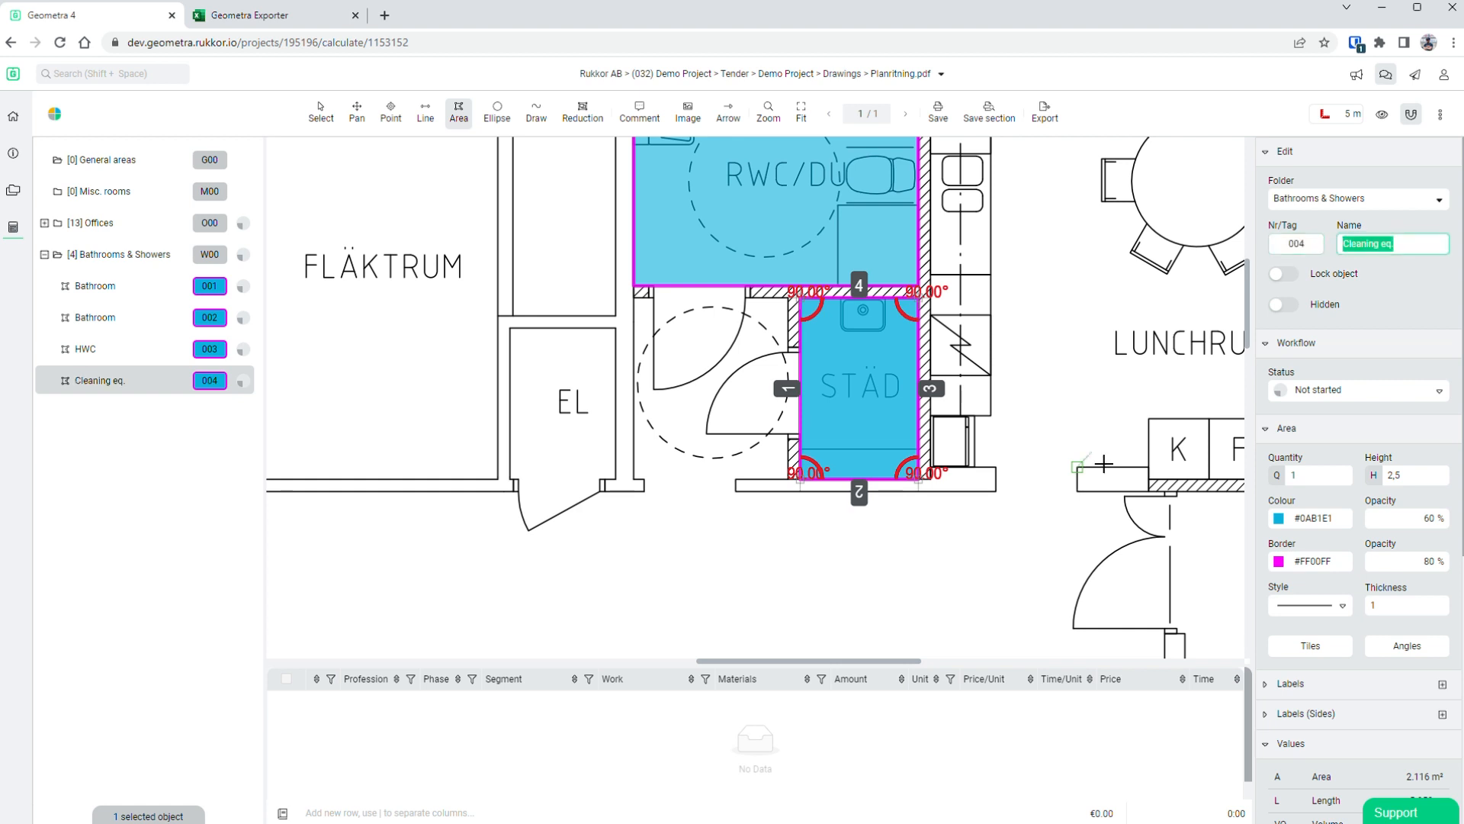
- Deselect the areas, collapse the Bathrooms & Showers folder and make Misc. rooms the active folder
click(320, 113)
click(456, 302)
ctrl+scroll(473, 303, down, 5)
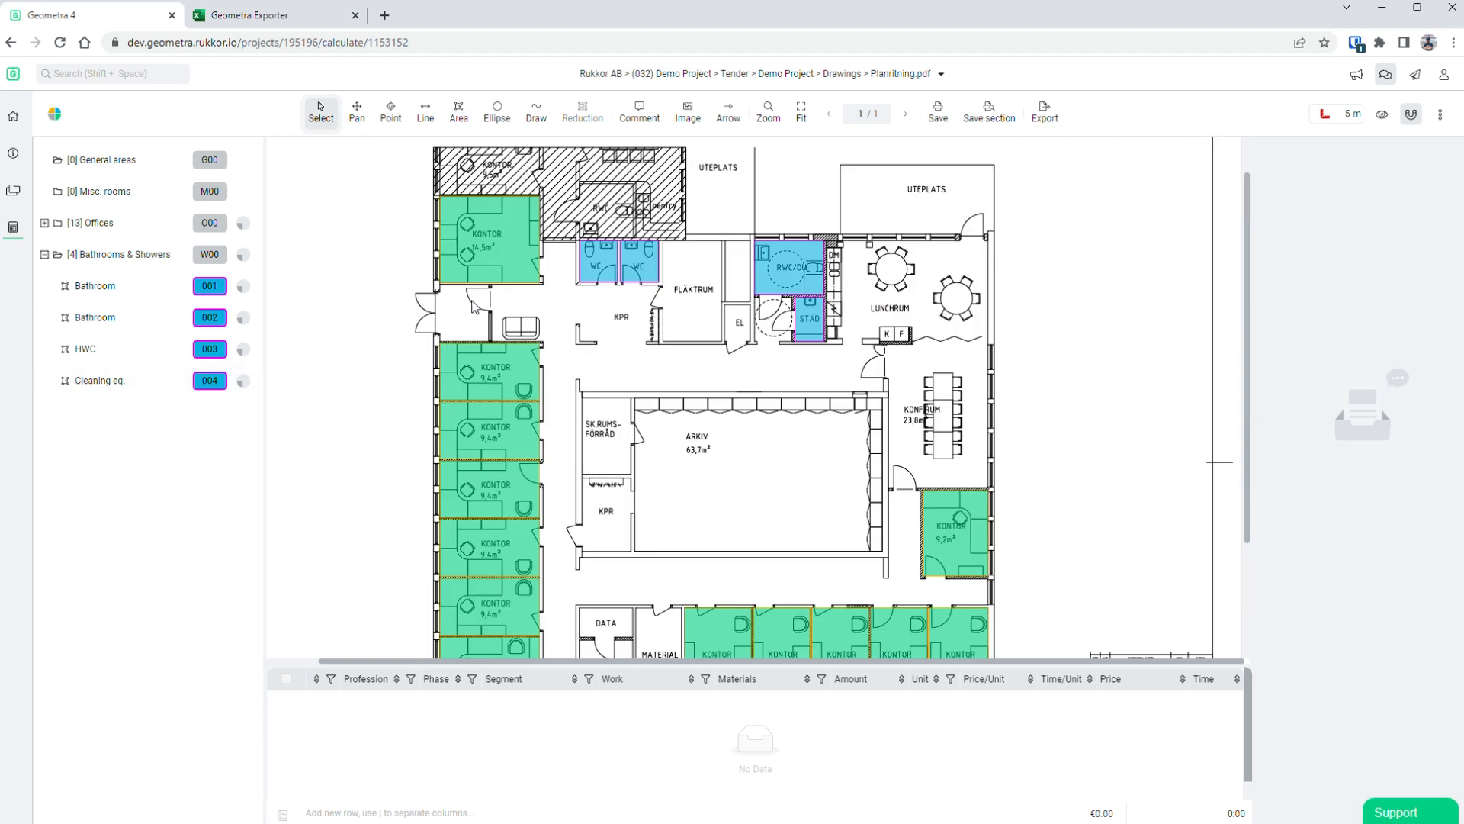
scroll(652, 336, down, 3)
scroll(657, 332, up, 1)
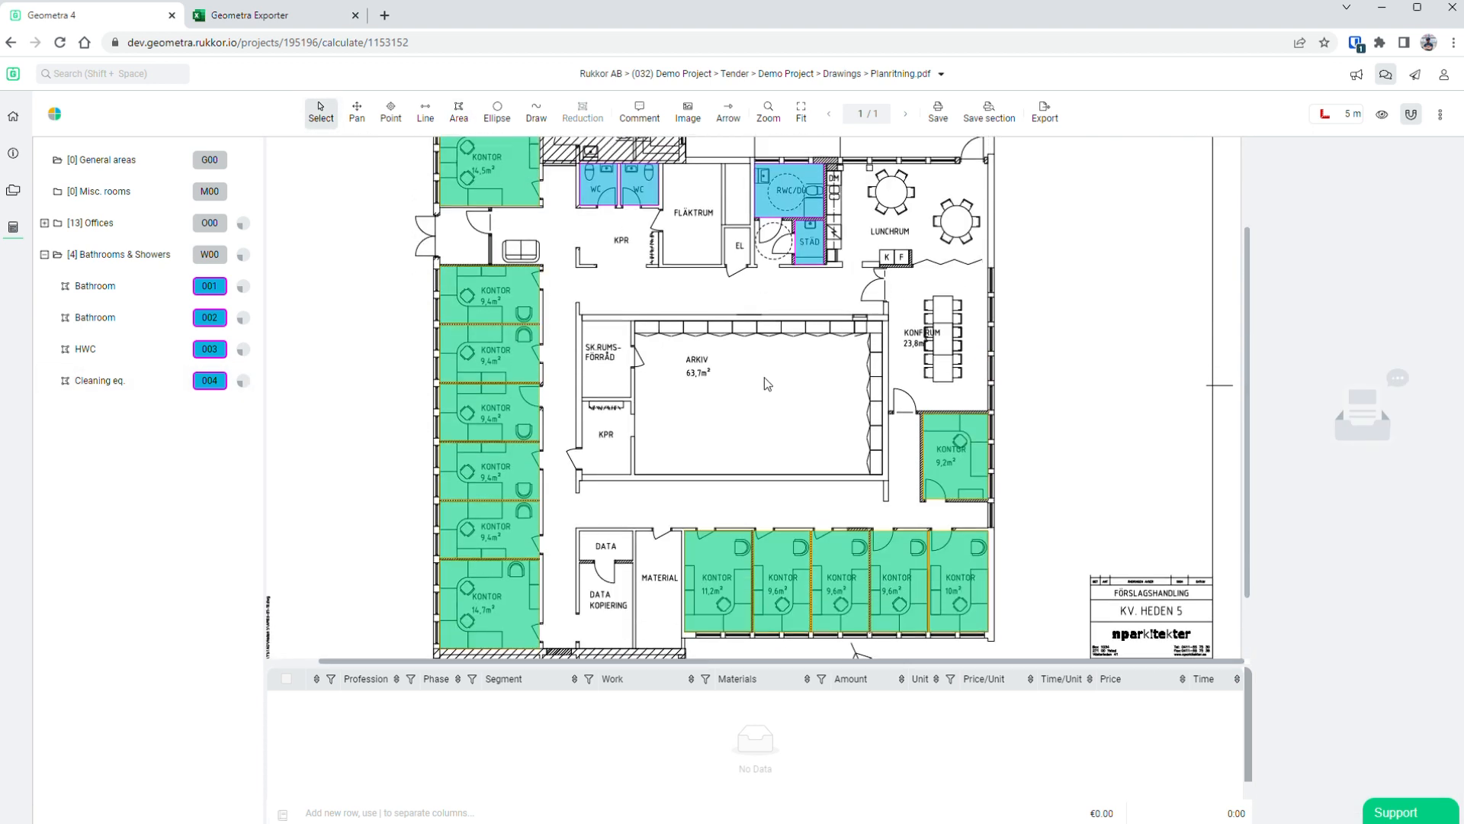
click(46, 256)
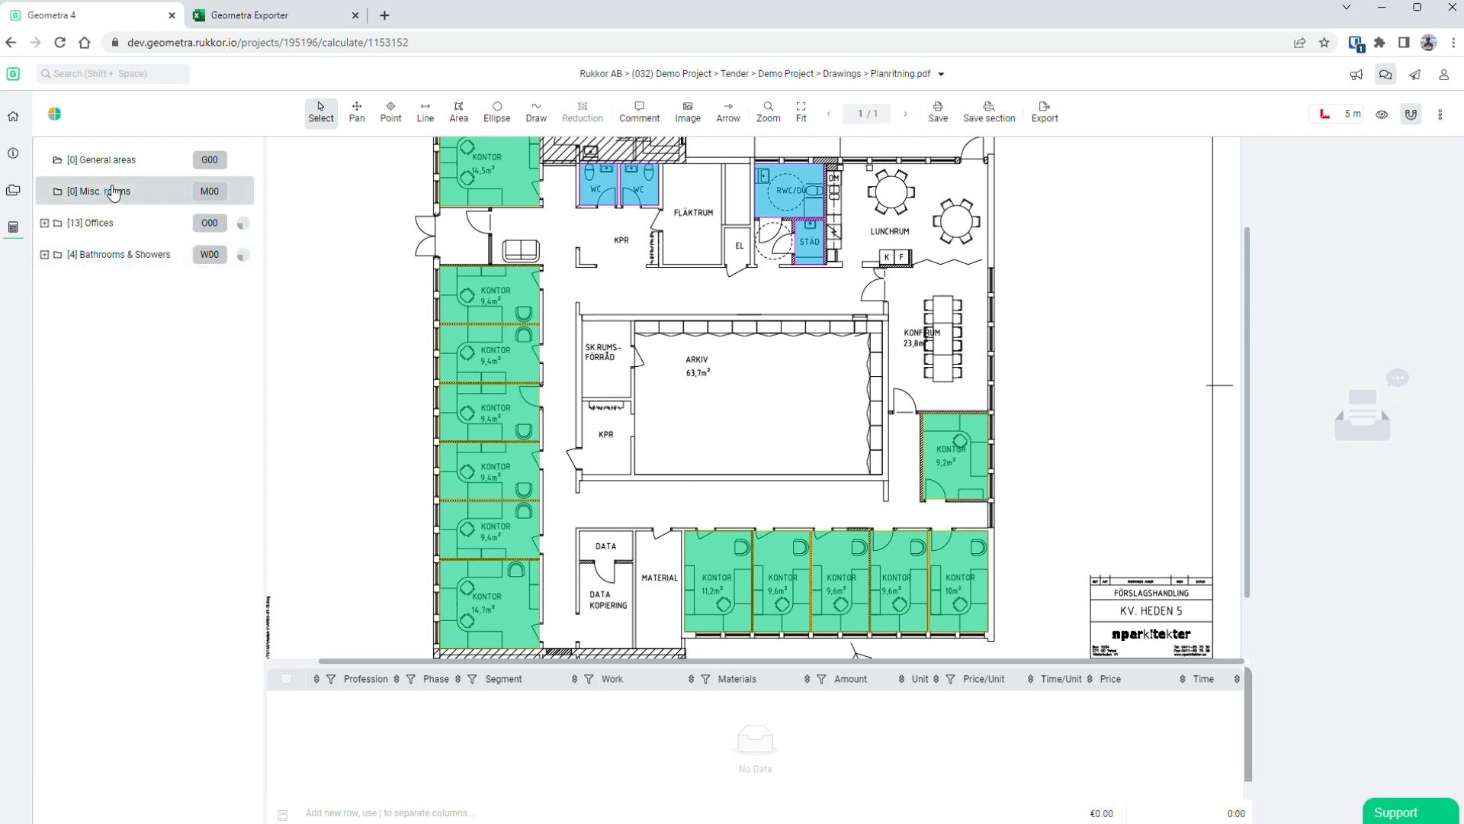
click(113, 191)
- Add a rectangular area over the small DATA room, name it Data and tag it 001
ctrl+scroll(600, 647, up, 5)
scroll(647, 514, down, 1)
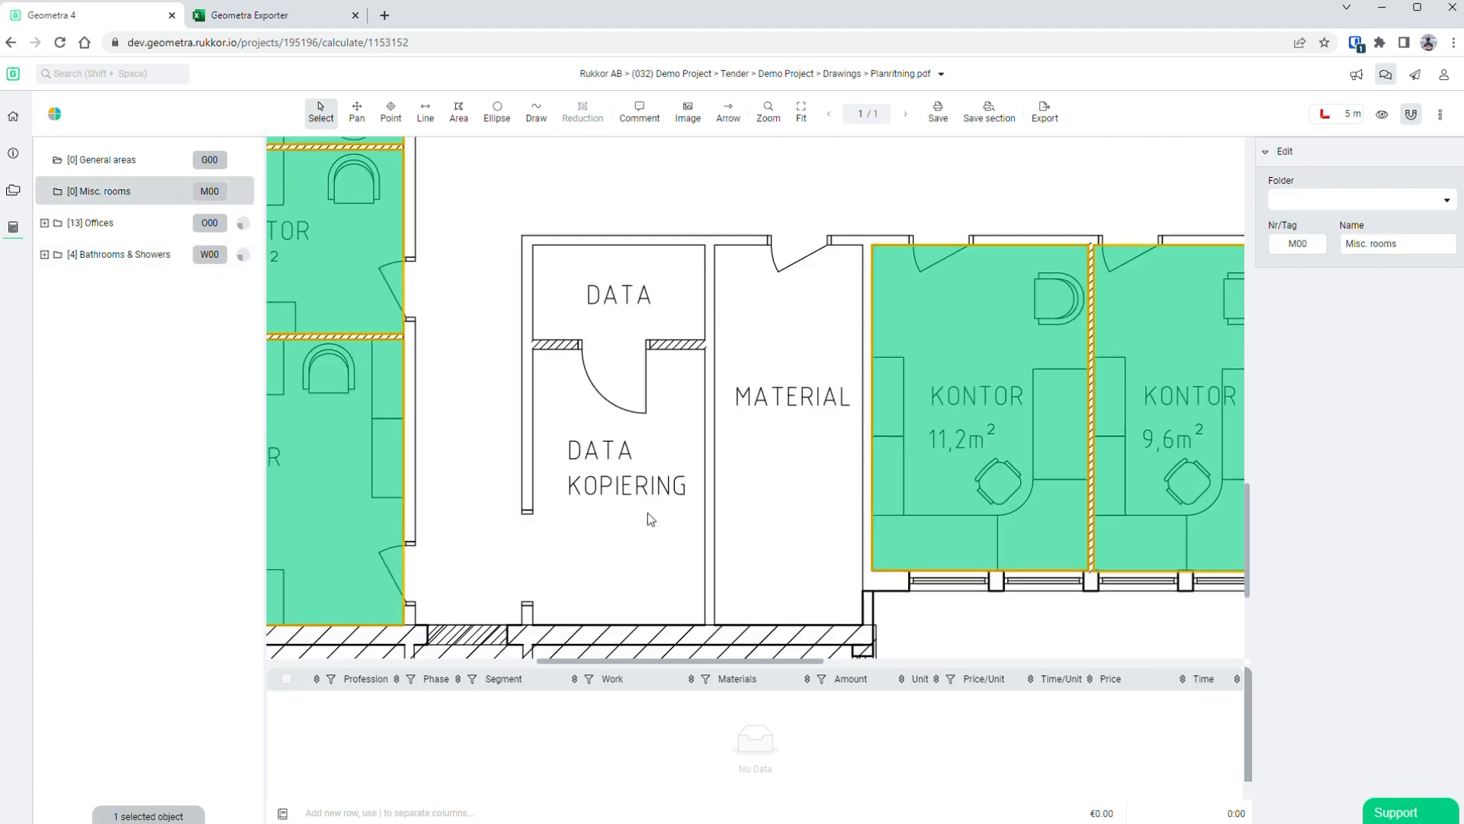
key(a)
mouse_move(533, 197)
mouse_down()
mouse_move(718, 300)
mouse_move(706, 291)
mouse_up()
text(Data)
key(shift+Tab)
key(Tab)
- Set the Data area's fill colour to #F9CB9C and its border colour to #47ECD5
click(1280, 518)
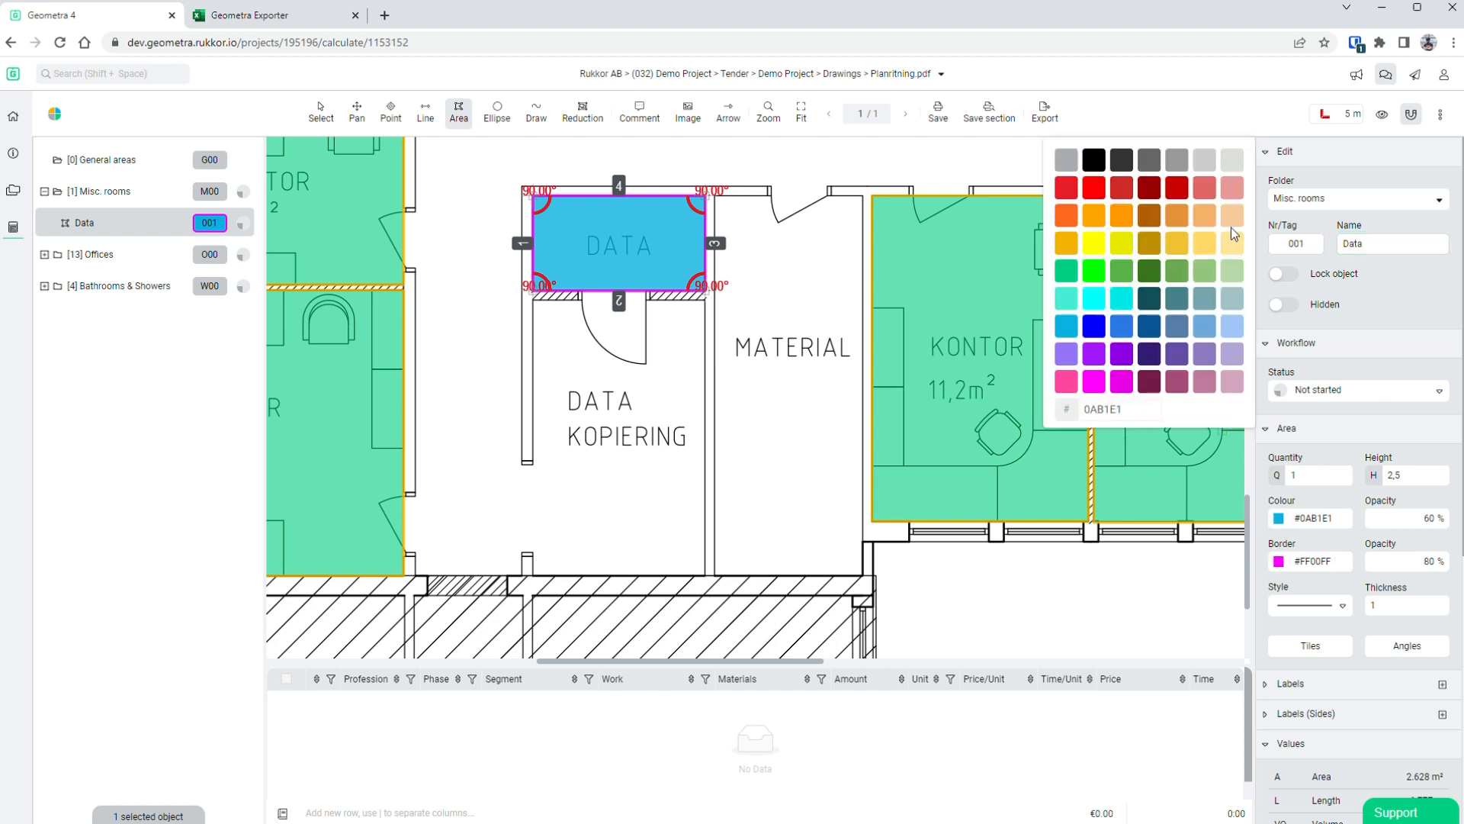
click(1236, 217)
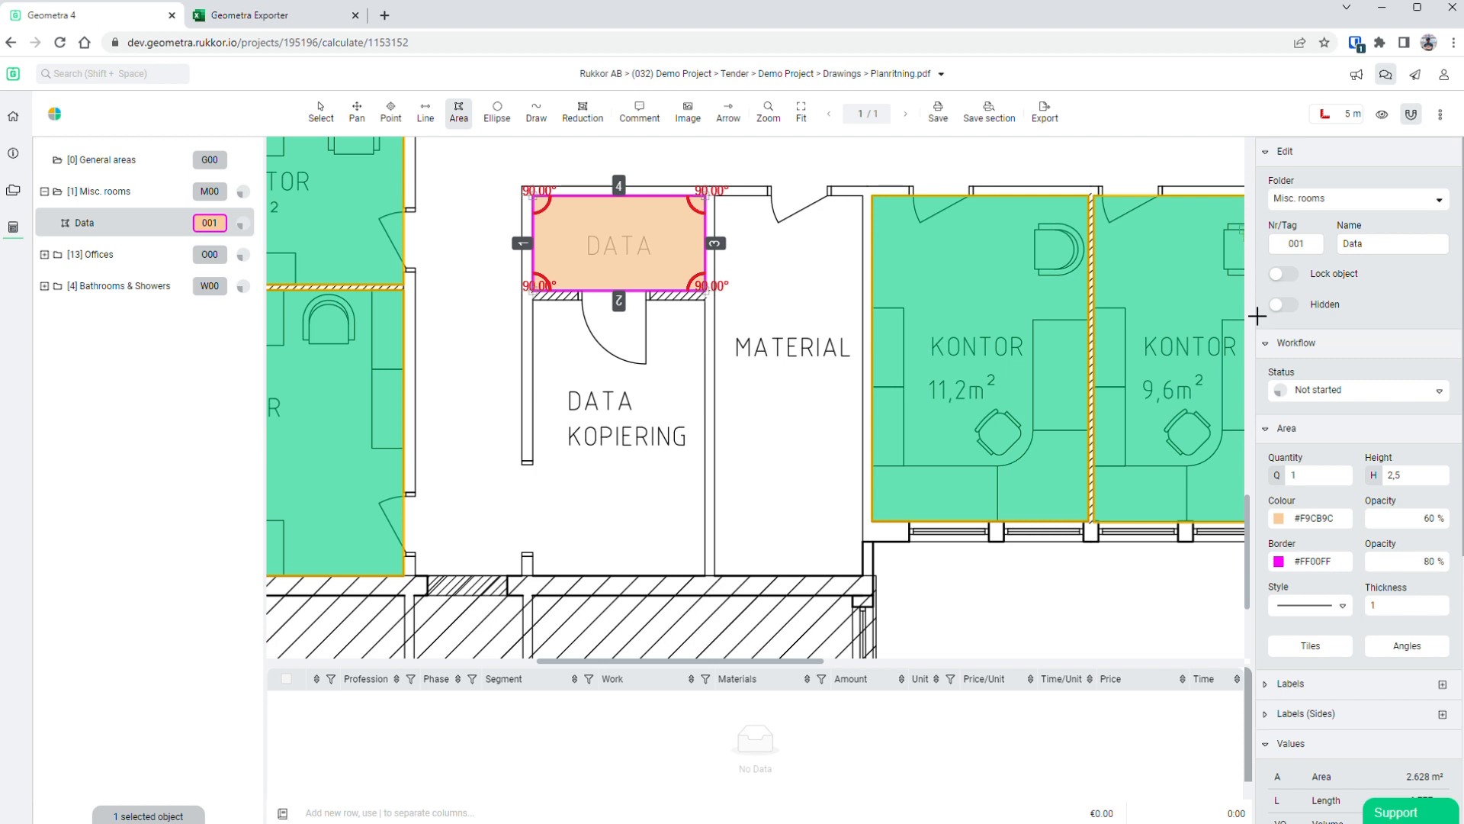
click(1279, 562)
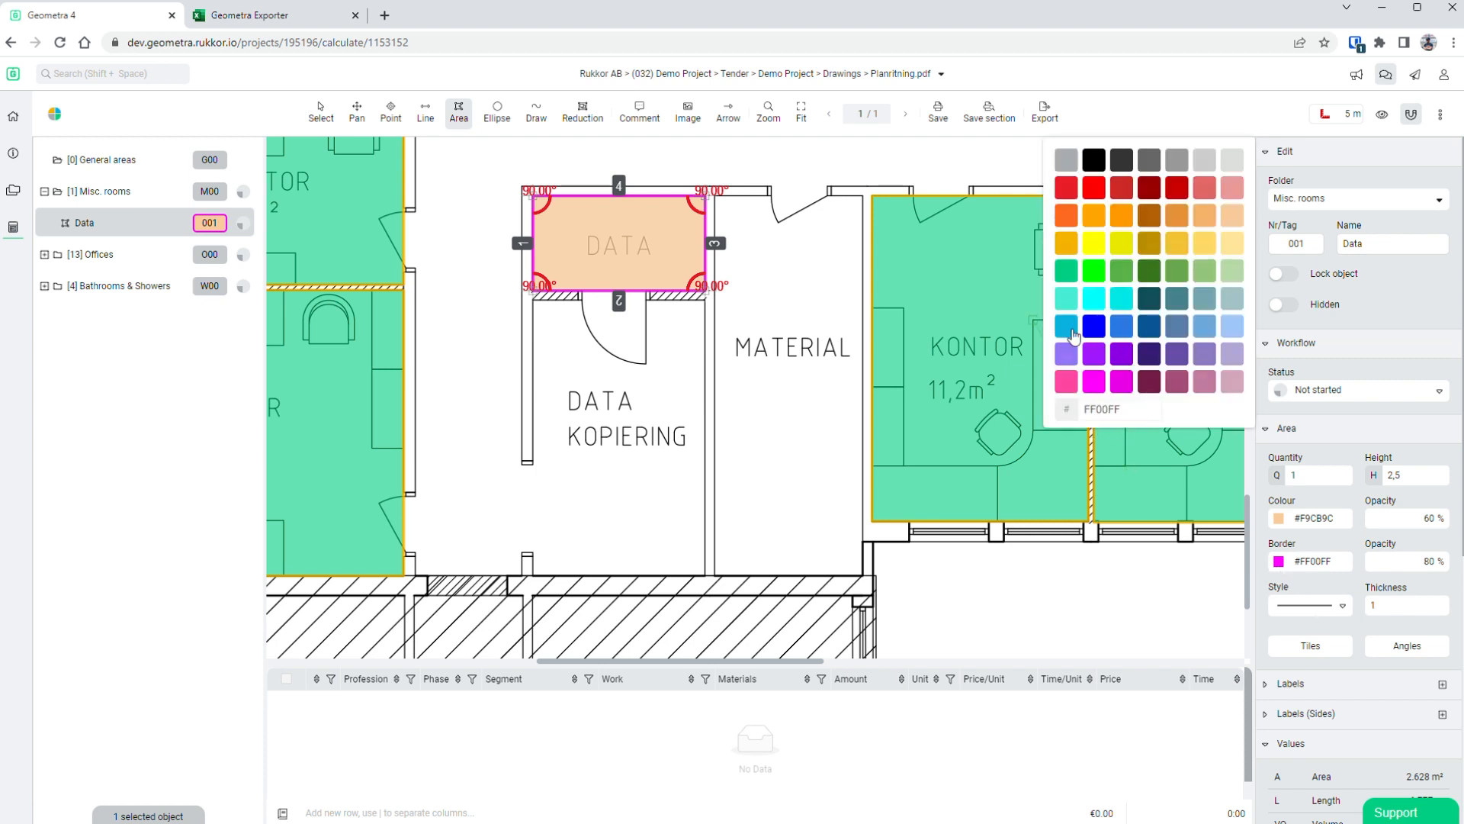
click(1067, 299)
- Add a rectangular area over the DATA KOPIERING room and tag it 002
drag(533, 300, 705, 575)
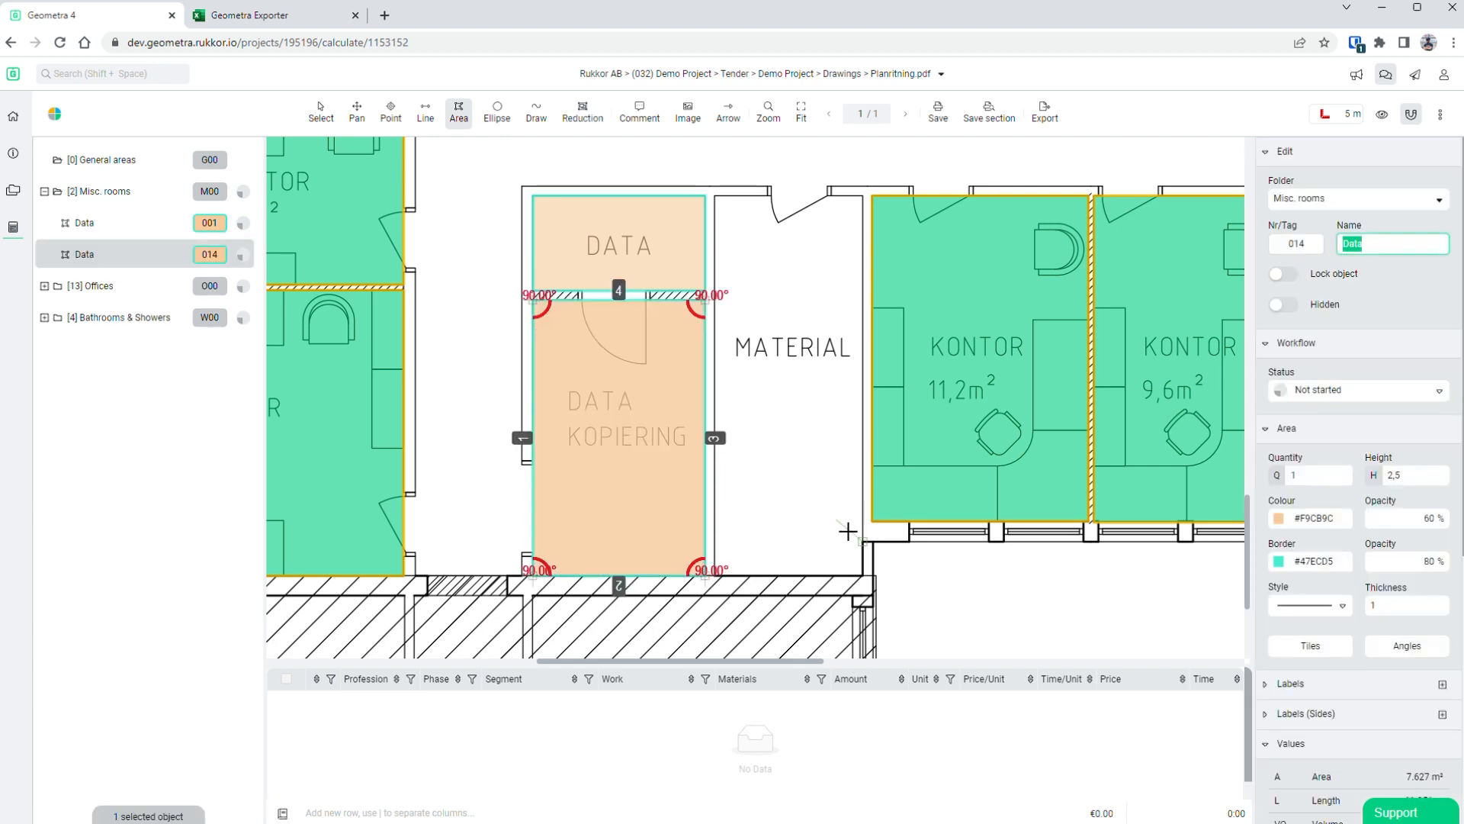
key(shift+Tab)
text(002)
- Add a rectangular area over the MATERIAL room, name it Material and tag it 003
drag(717, 198, 874, 579)
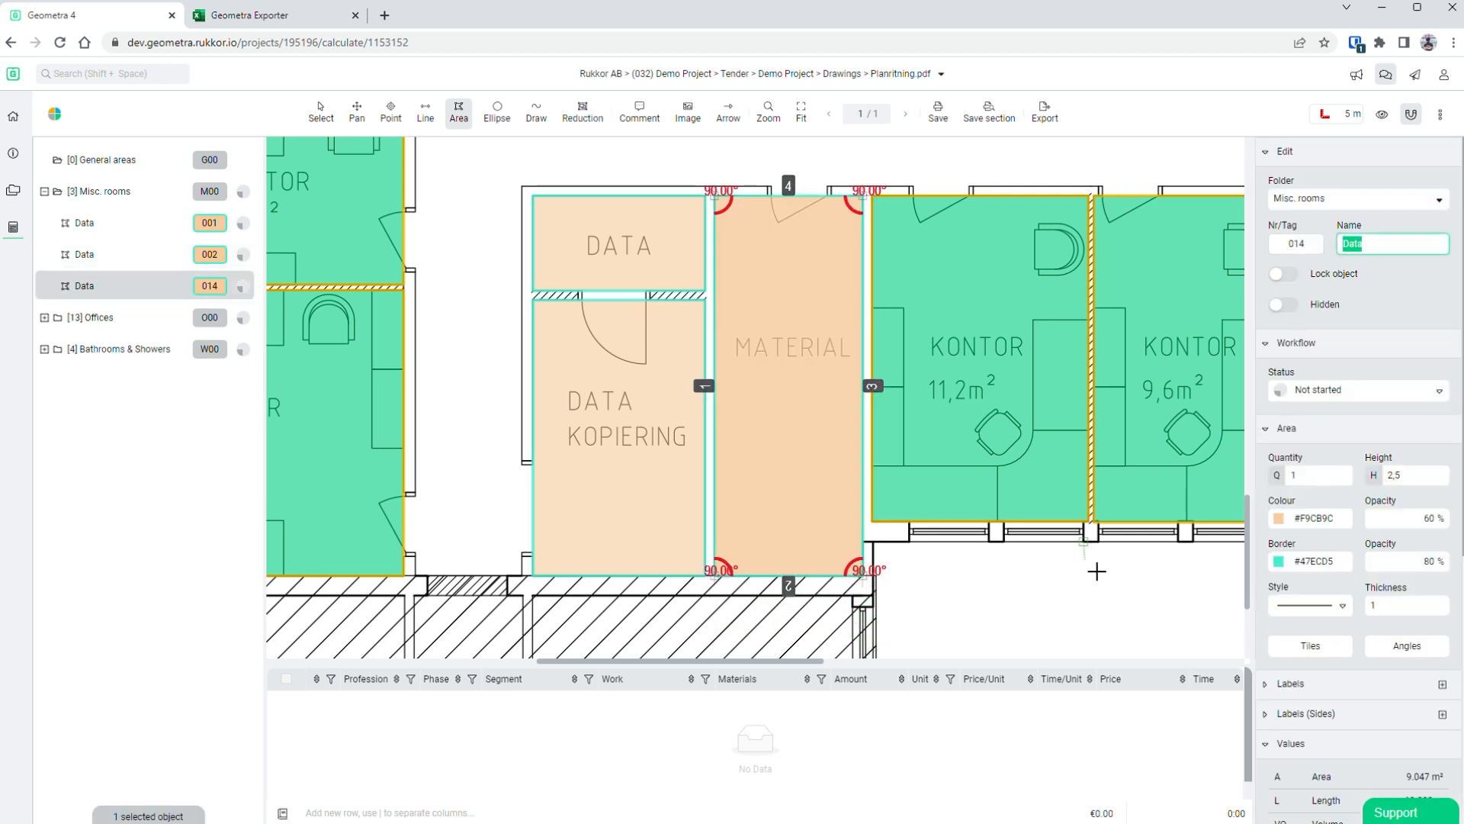
key(shift+Tab)
text(0)
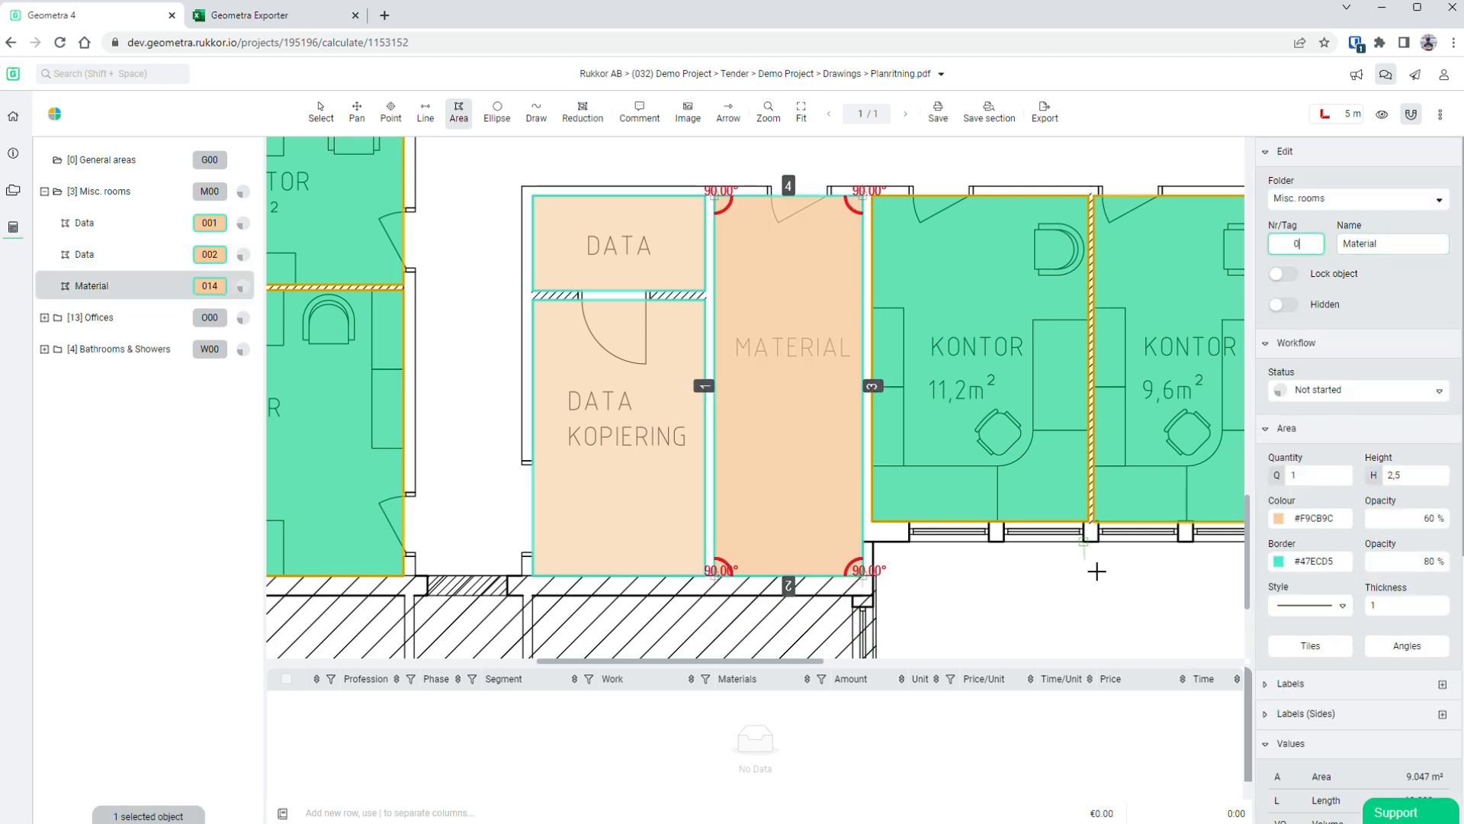
text(03)
key(Tab)
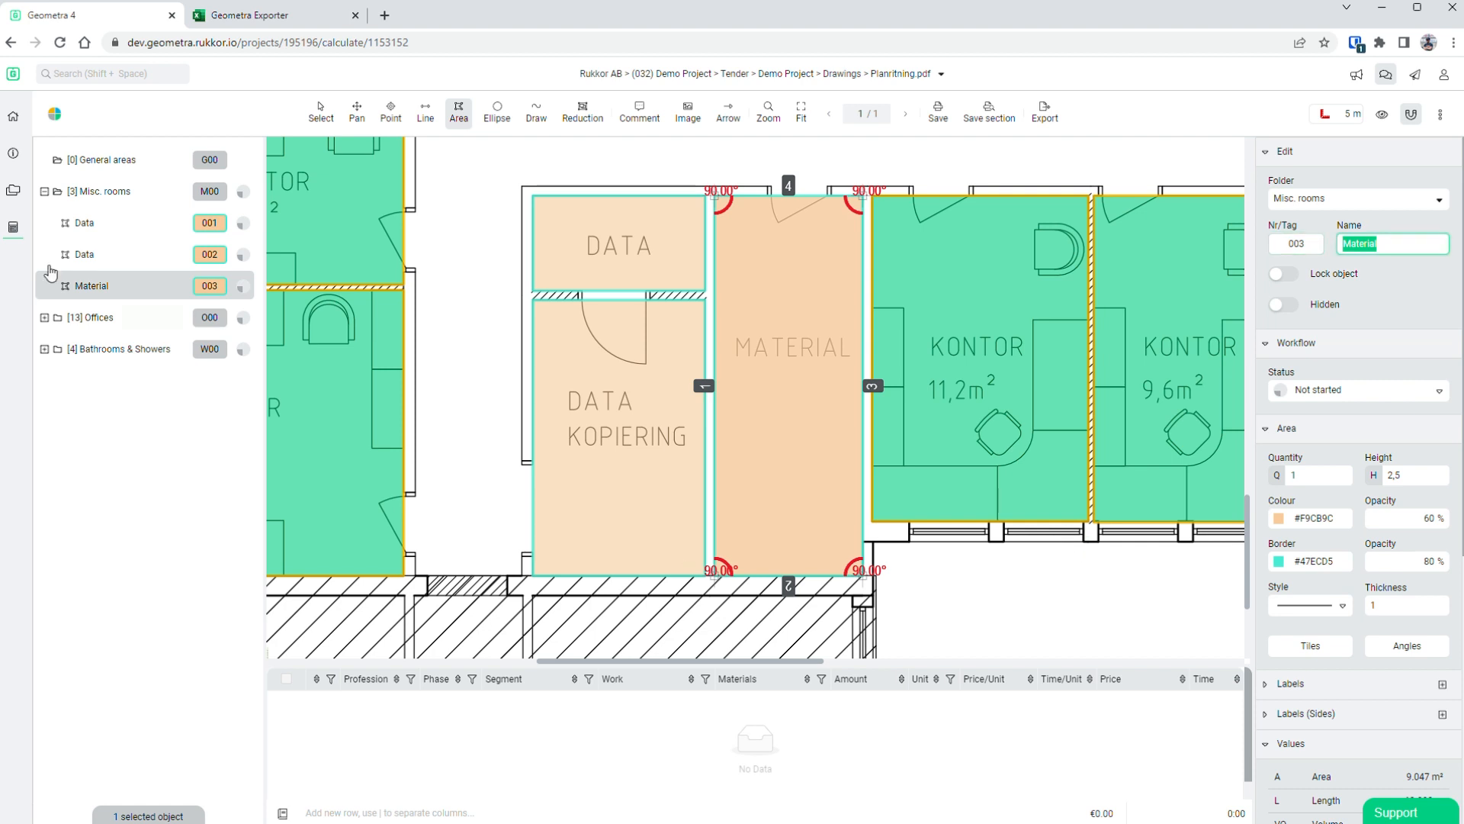
- Add a rectangular area over the SK.RUMS-FÖRRÅD room, name it Storage and tag it 004
scroll(713, 406, up, 5)
scroll(683, 363, up, 4)
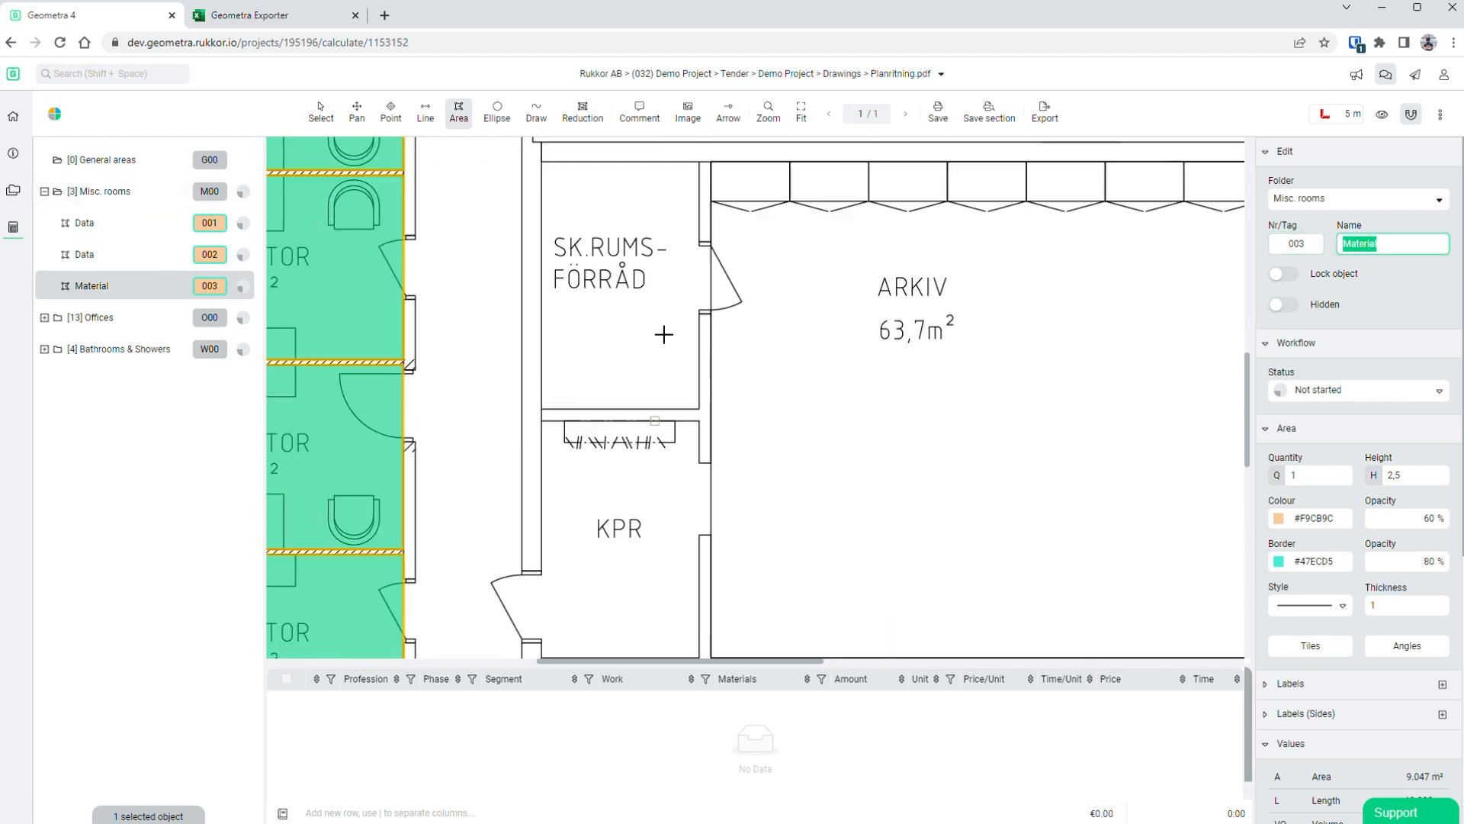
click(543, 211)
click(700, 458)
text(Storage)
key(shift+Tab)
text(004)
key(Tab)
- Add a rectangular area over the whole ARKIV room, name it Bunker and tag it 005
scroll(715, 470, right, 2)
scroll(601, 442, down, 1)
scroll(569, 138, up, 1)
click(548, 212)
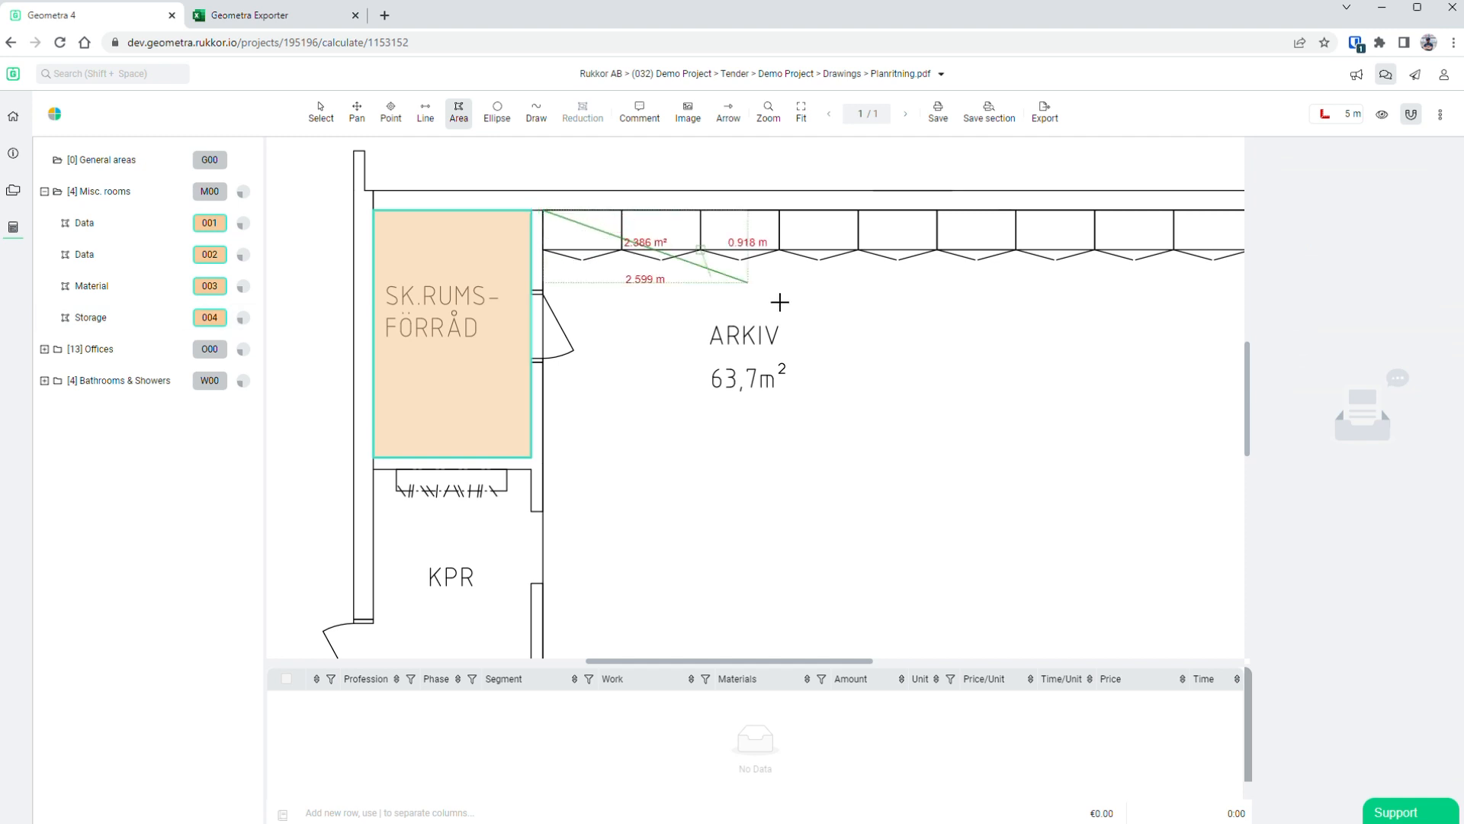
scroll(793, 303, down, 5)
scroll(807, 290, right, 3)
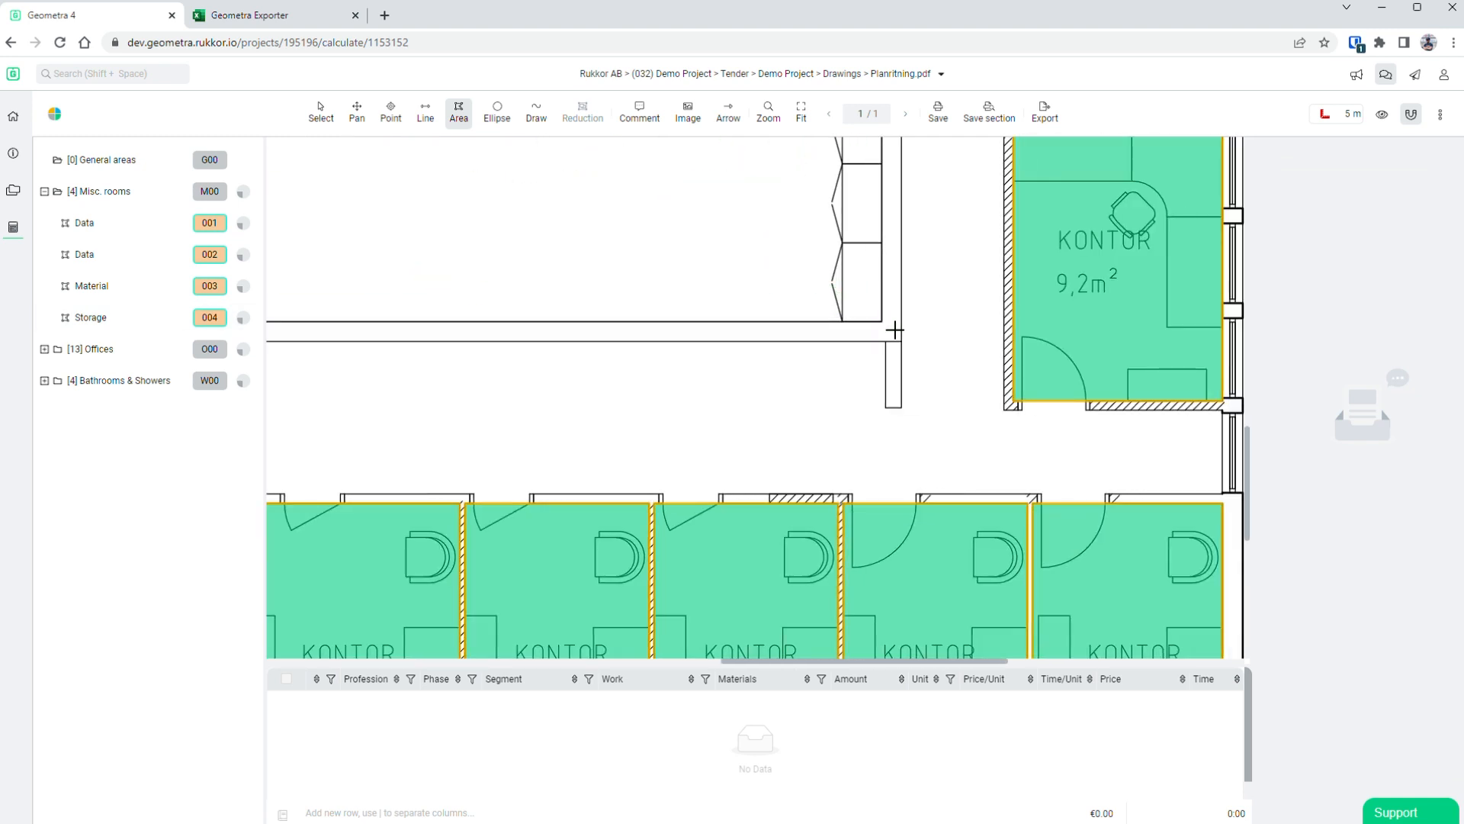
click(883, 322)
scroll(893, 304, up, 2)
text(Bunker)
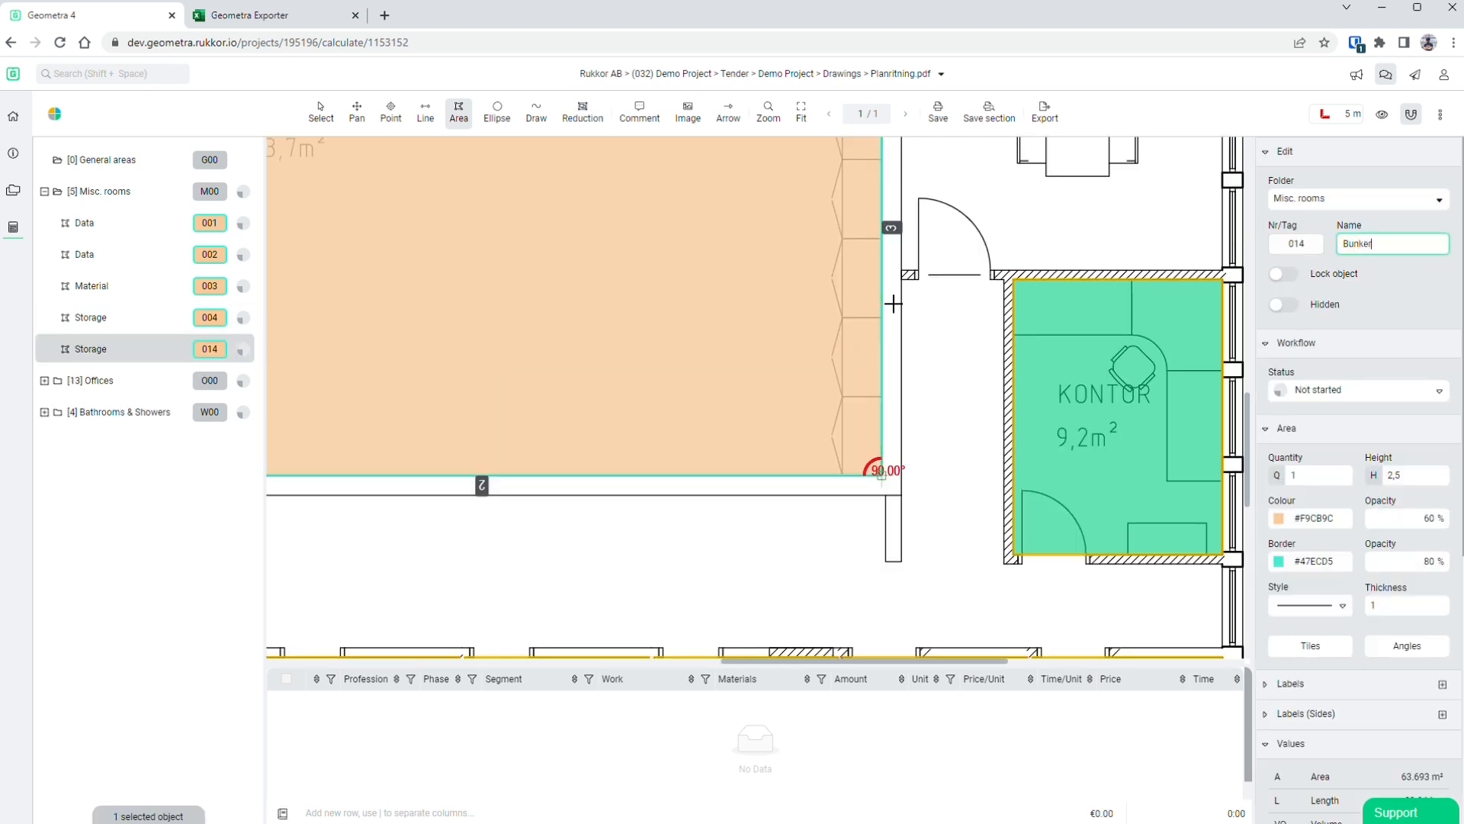
key(shift+Tab)
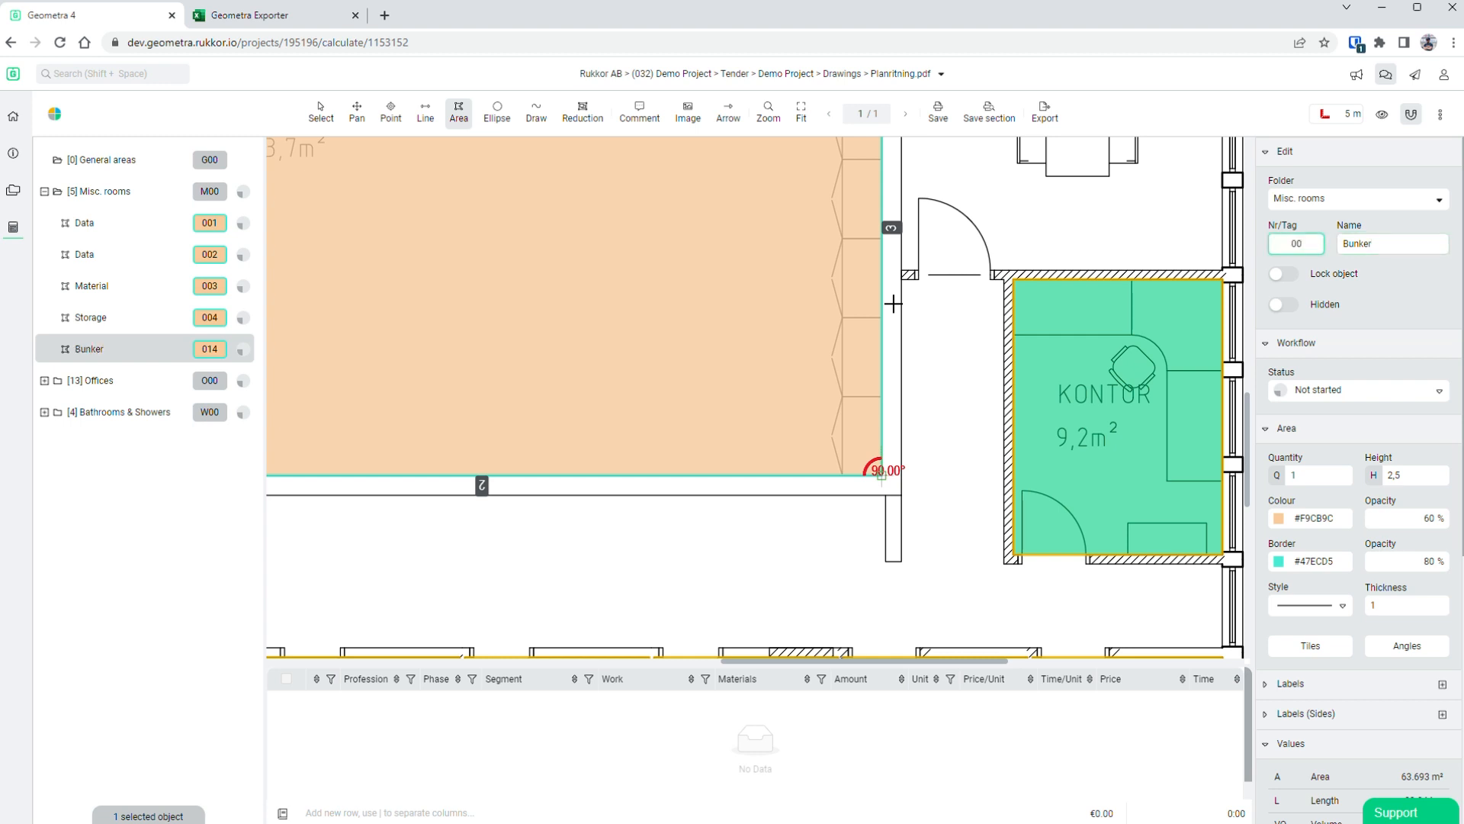
key(Tab)
scroll(848, 303, down, 3)
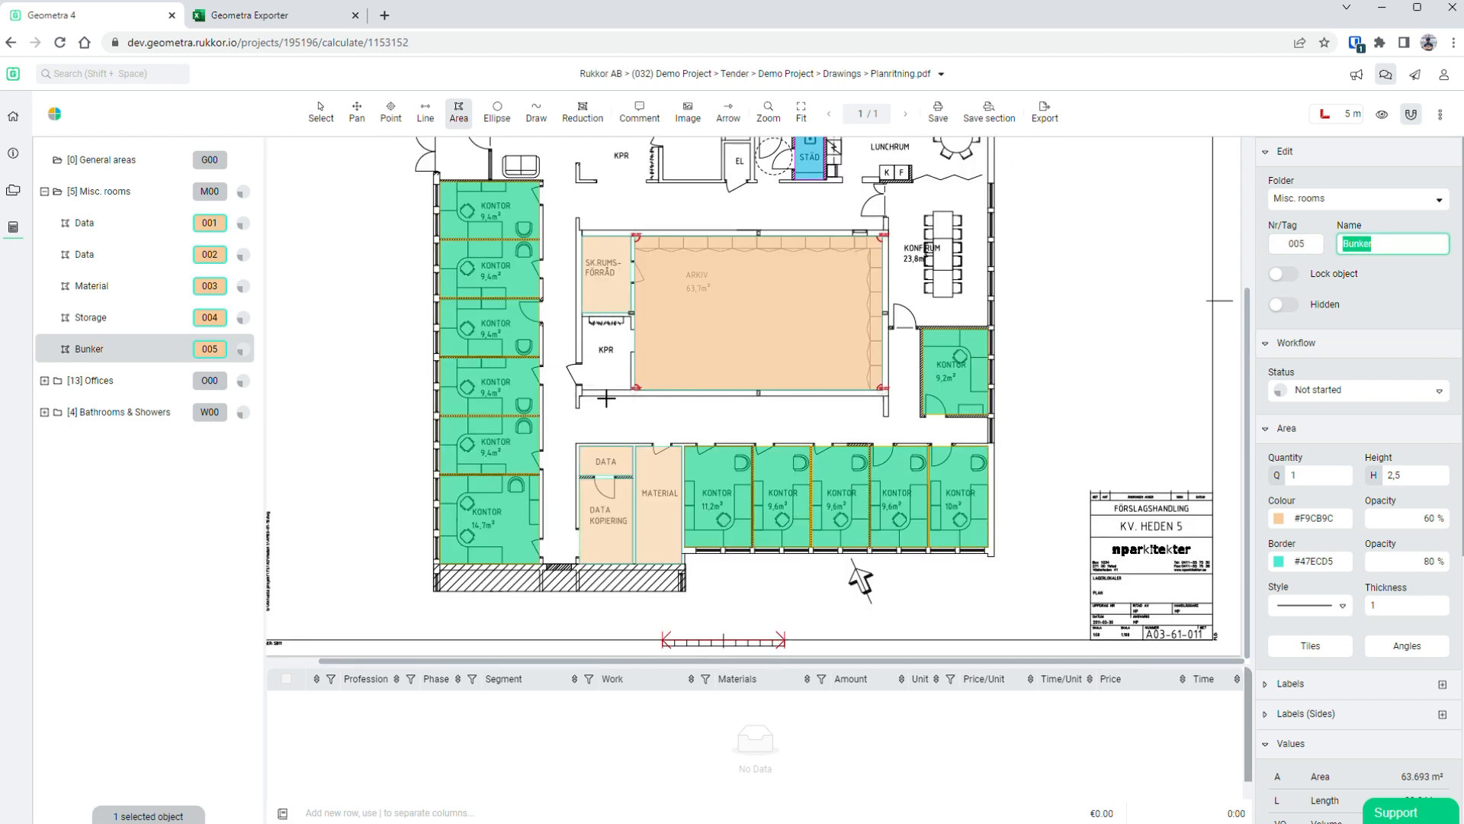
- Add a rectangular area over the FLÄKTRUM room, name it Fläktrum and tag it 006
scroll(610, 412, up, 2)
scroll(706, 173, up, 5)
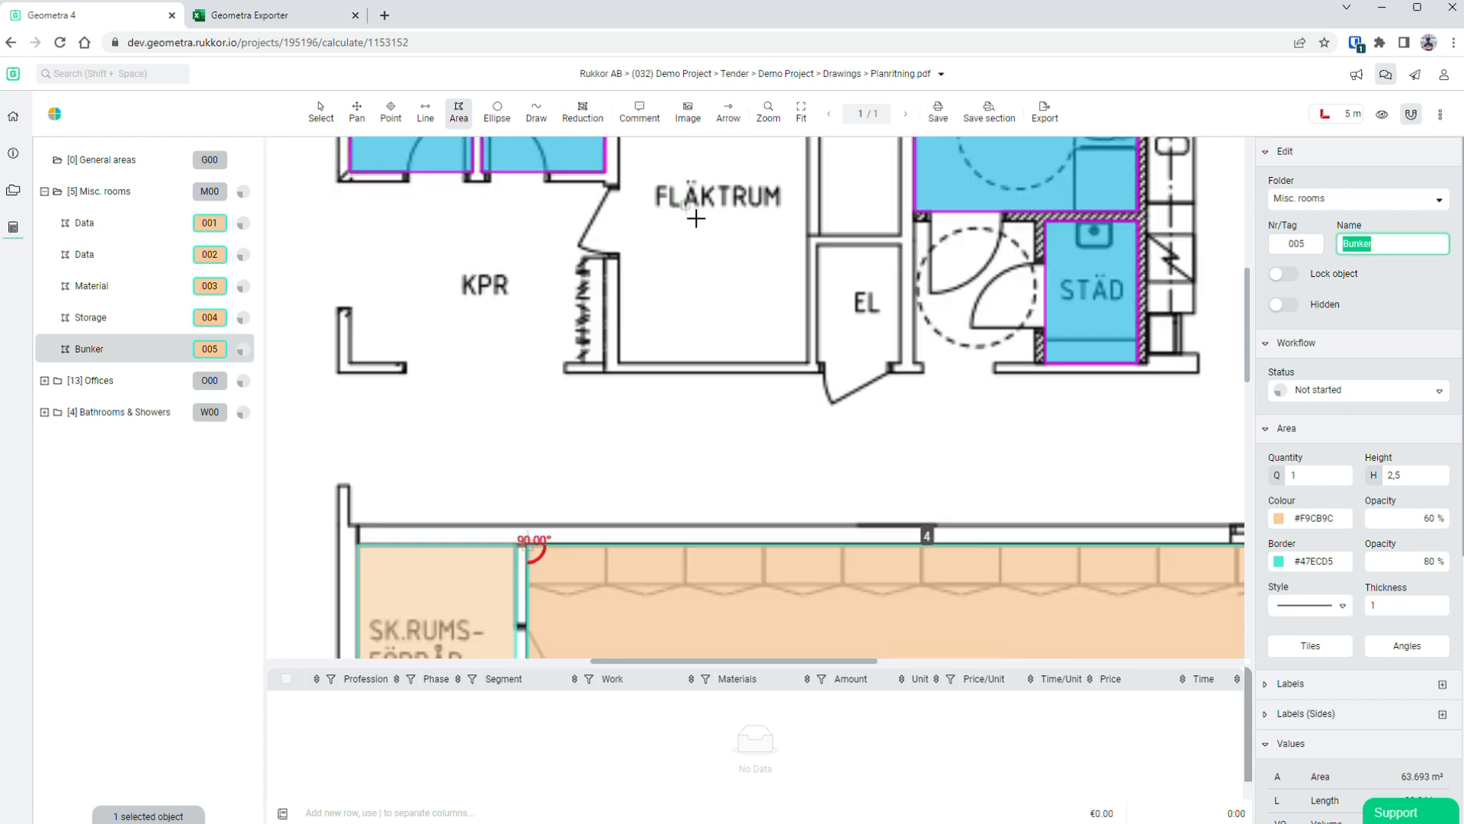
drag(621, 270, 824, 606)
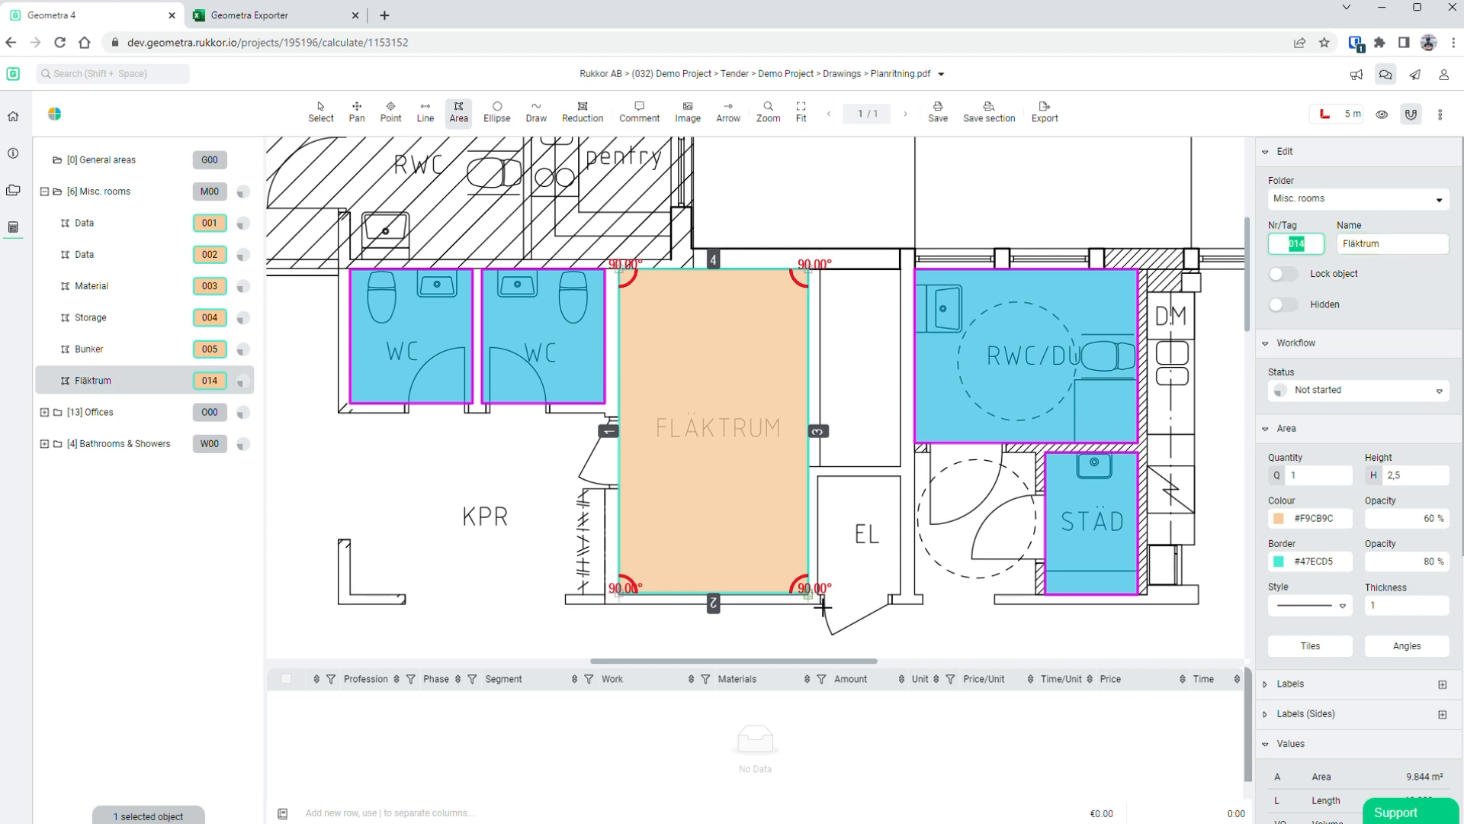
scroll(822, 606, right, 2)
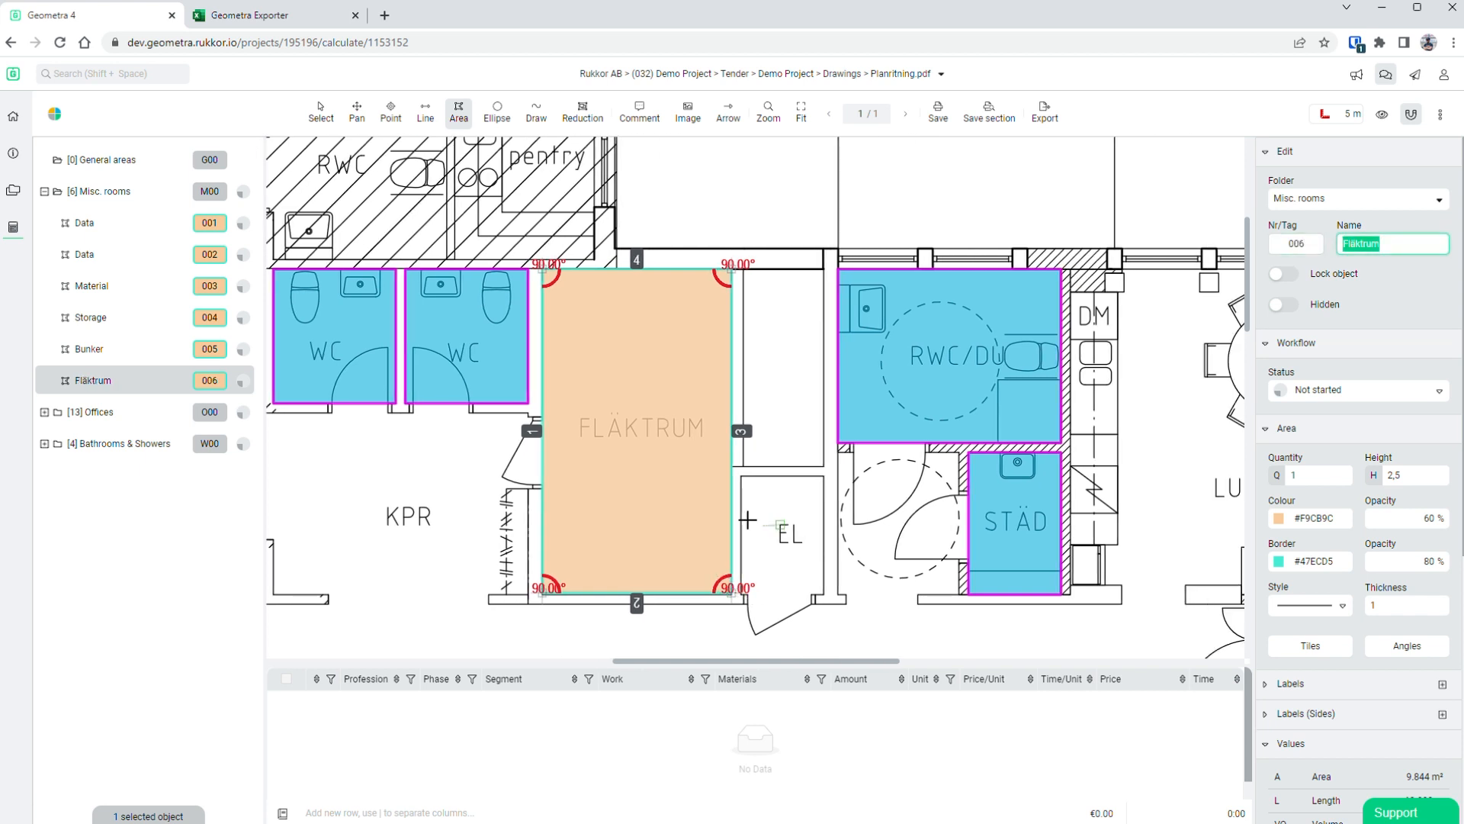
- Add a rectangular area over the EL room, name it Electricty central, tag it 007 and deselect it
click(750, 486)
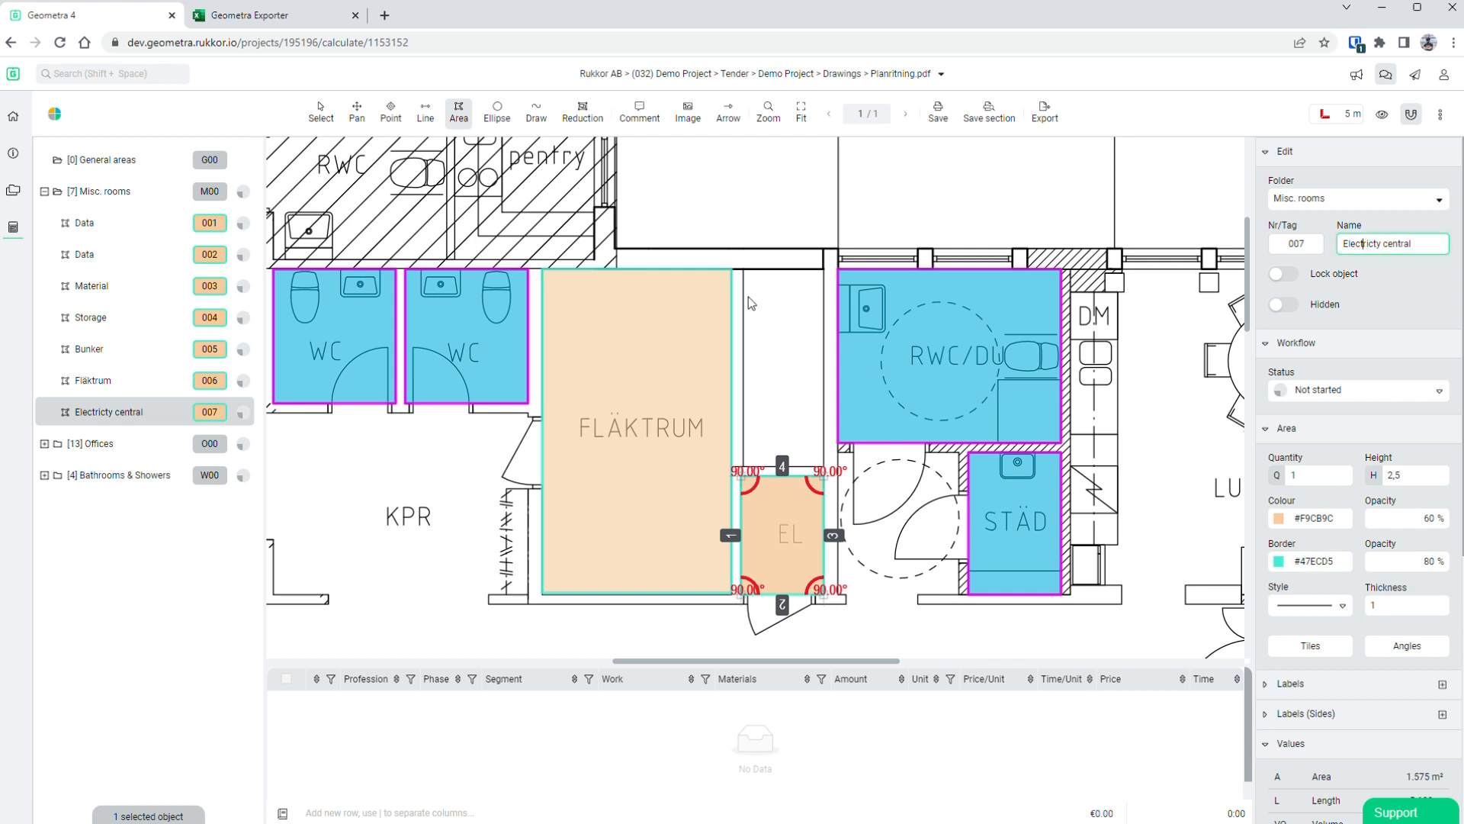
click(320, 117)
click(366, 523)
scroll(466, 499, down, 5)
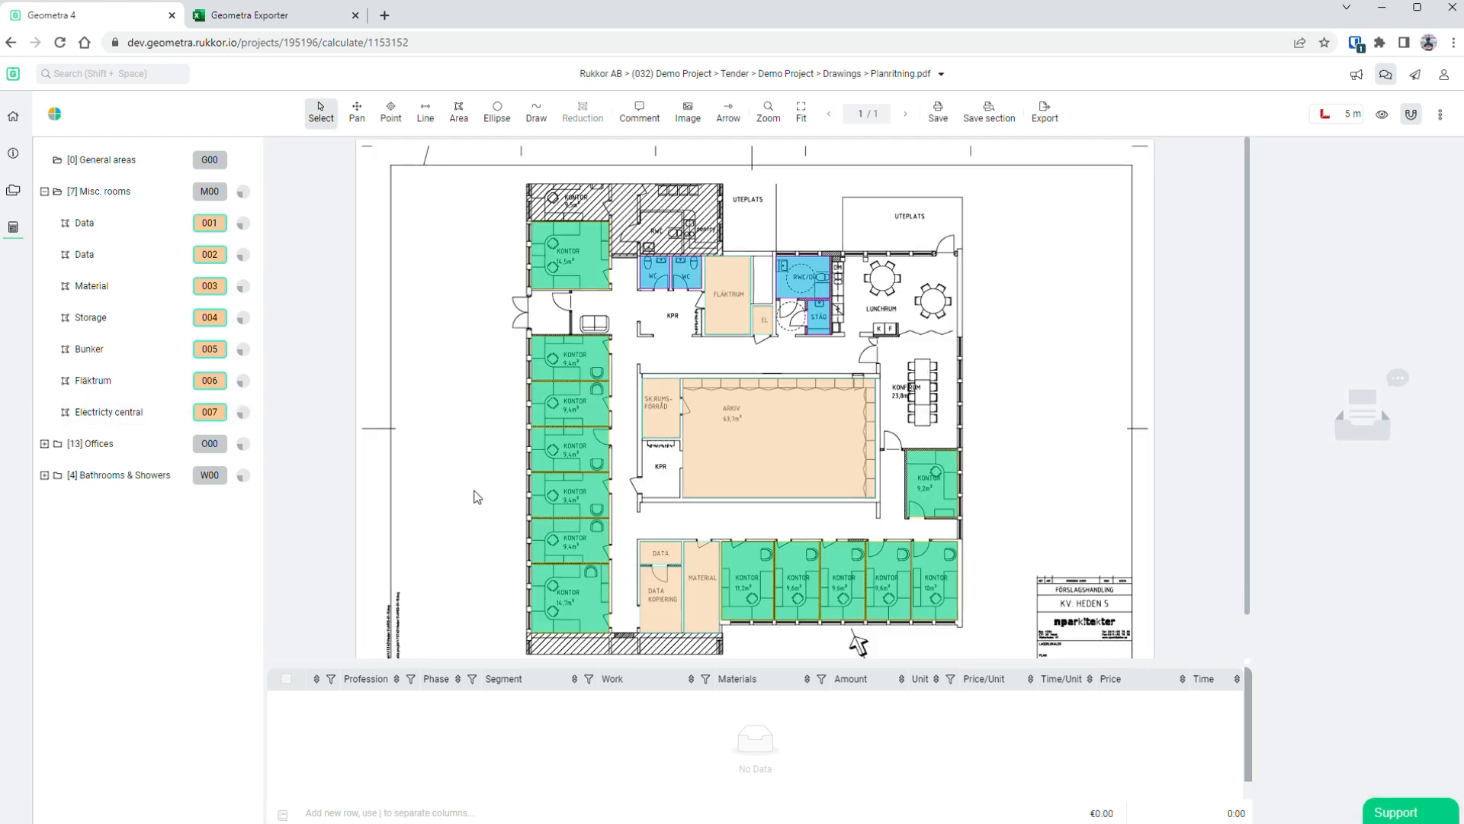
scroll(819, 518, down, 1)
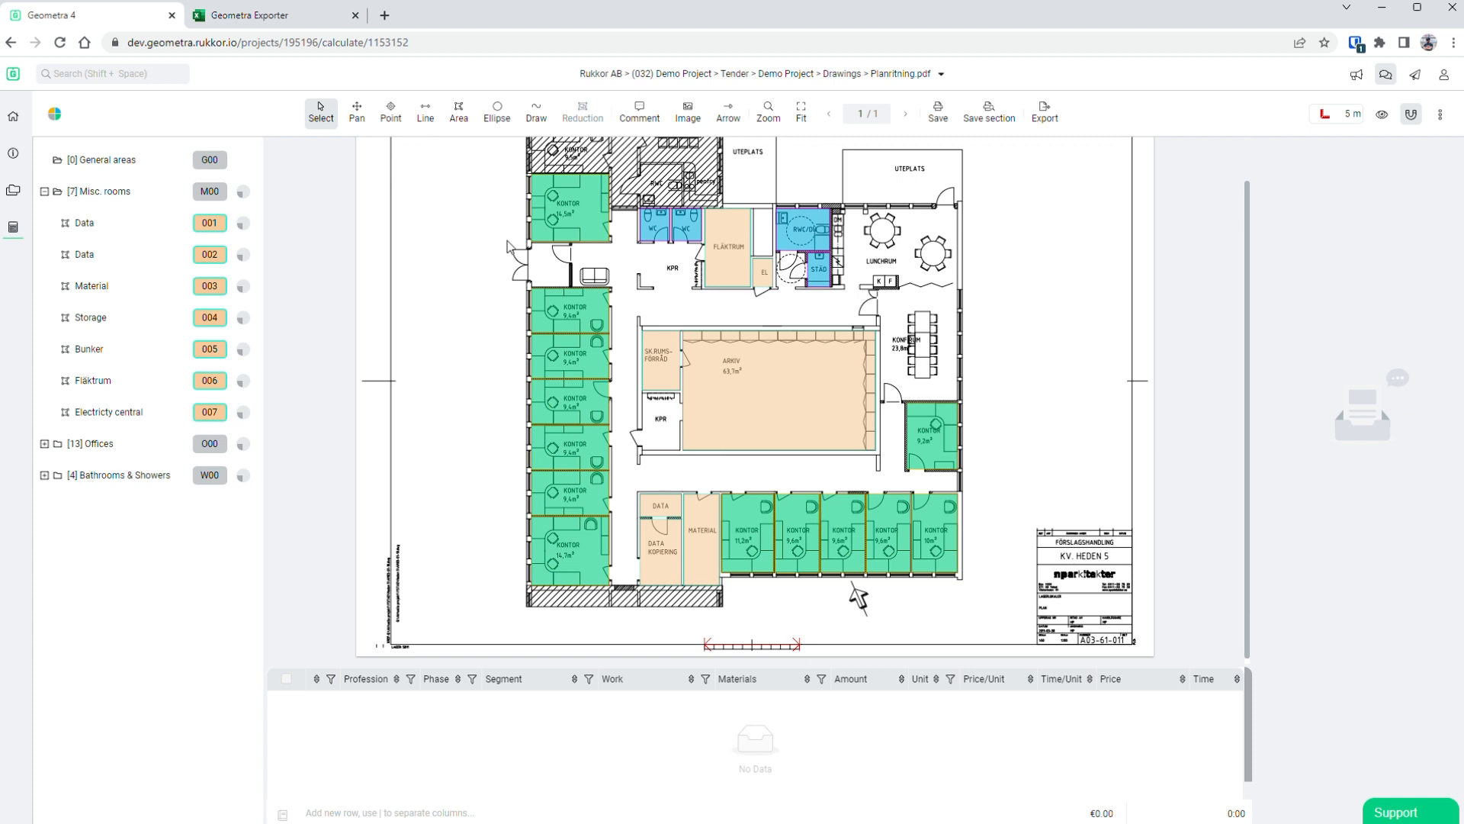
- In the General areas folder, add a rectangular area over the entrance vestibule, name it Entry and tag it 001
scroll(599, 247, up, 3)
click(45, 192)
click(102, 160)
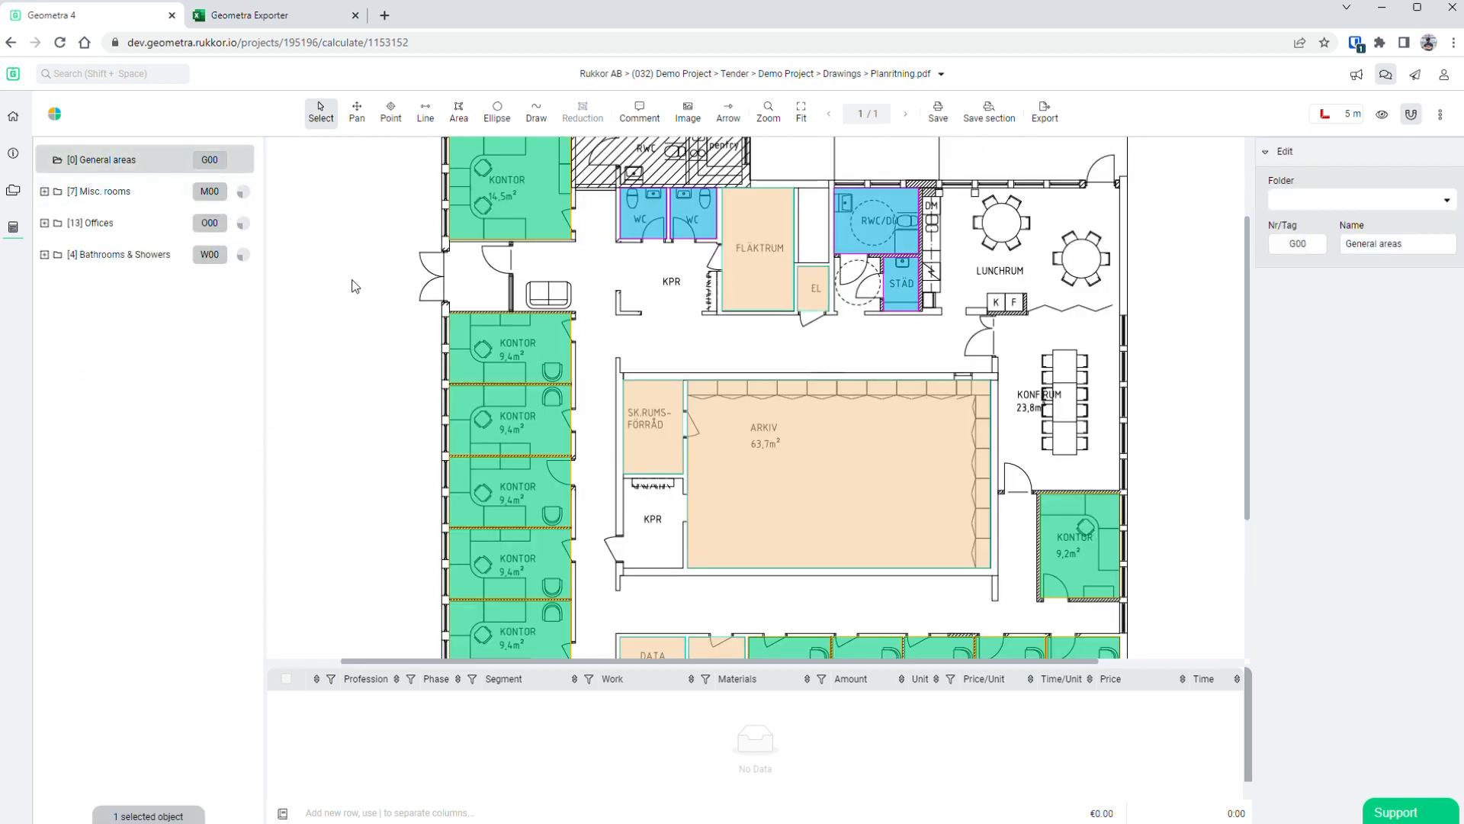
scroll(428, 267, up, 3)
scroll(537, 310, up, 2)
key(ctrl+4)
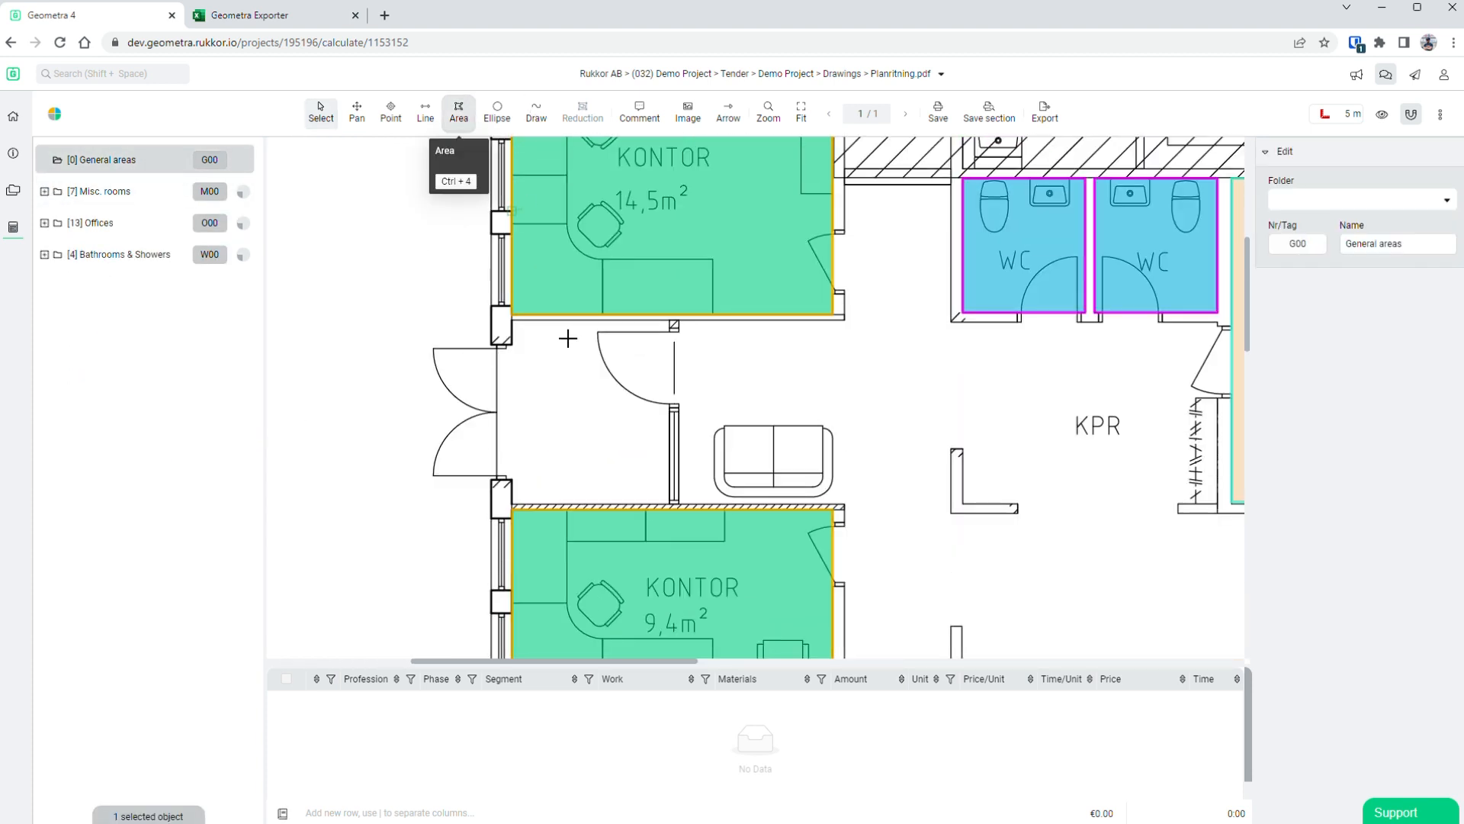
click(511, 323)
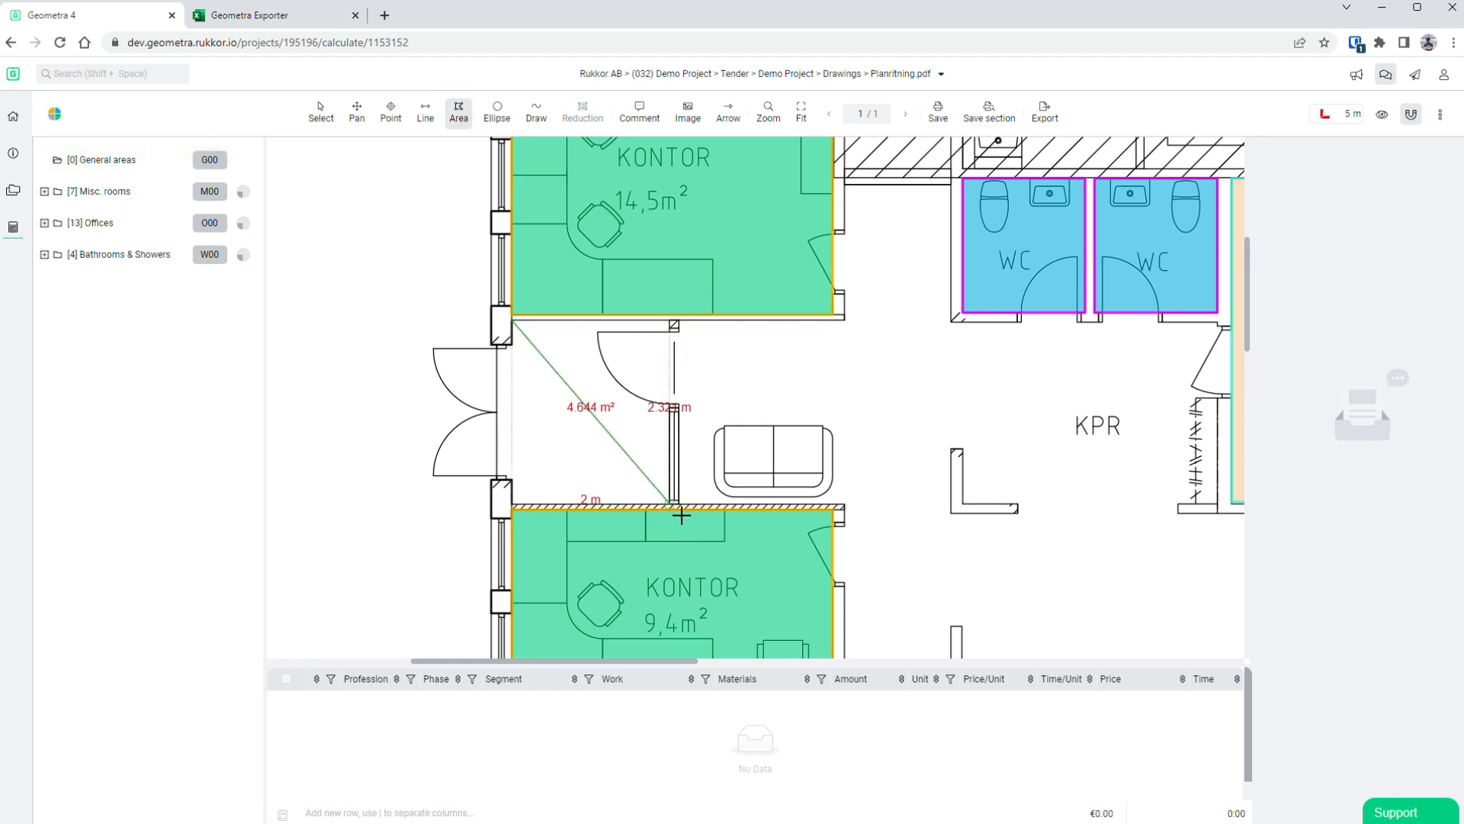
click(681, 516)
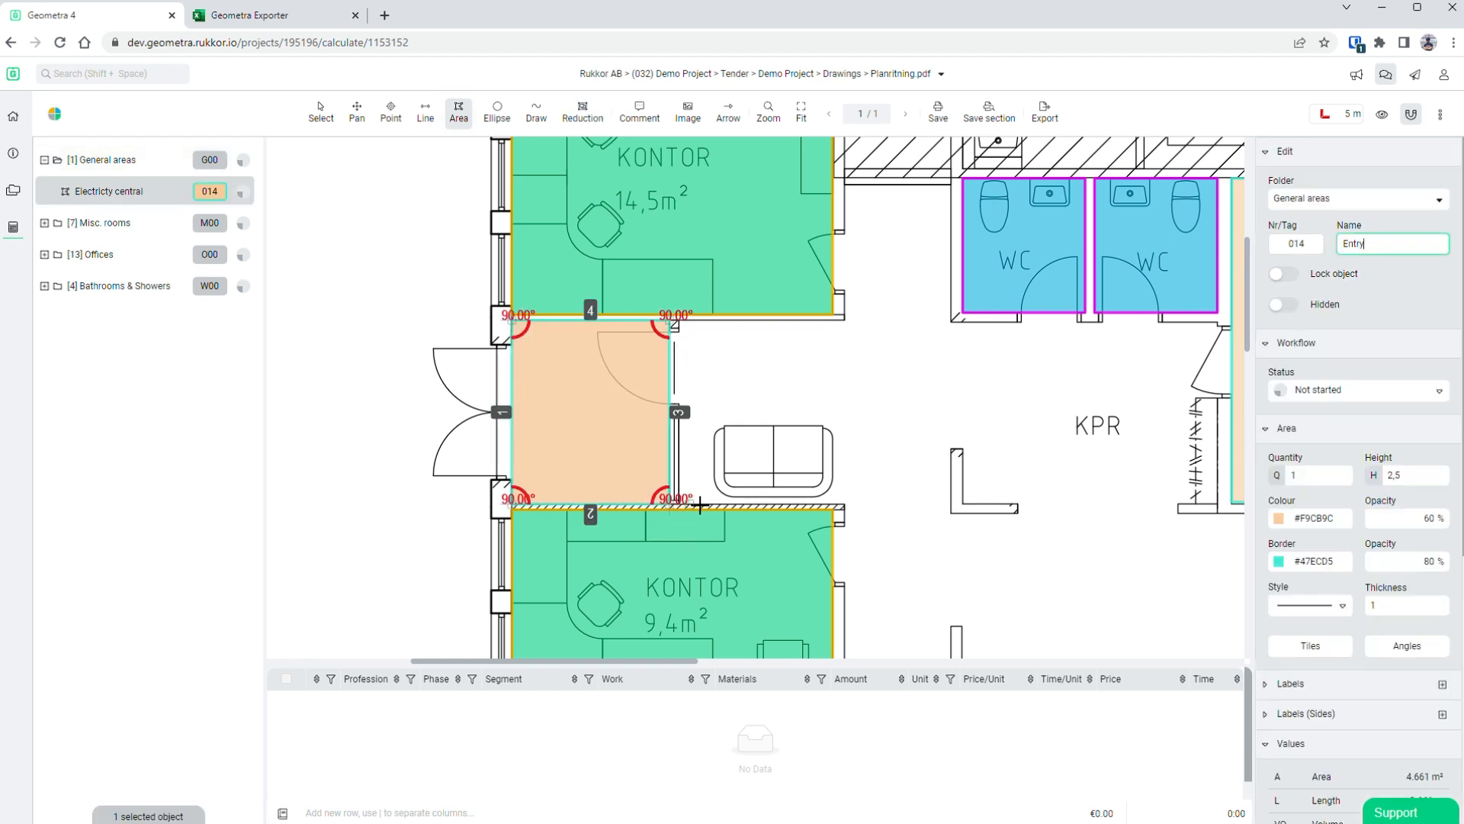
scroll(701, 442, down, 1)
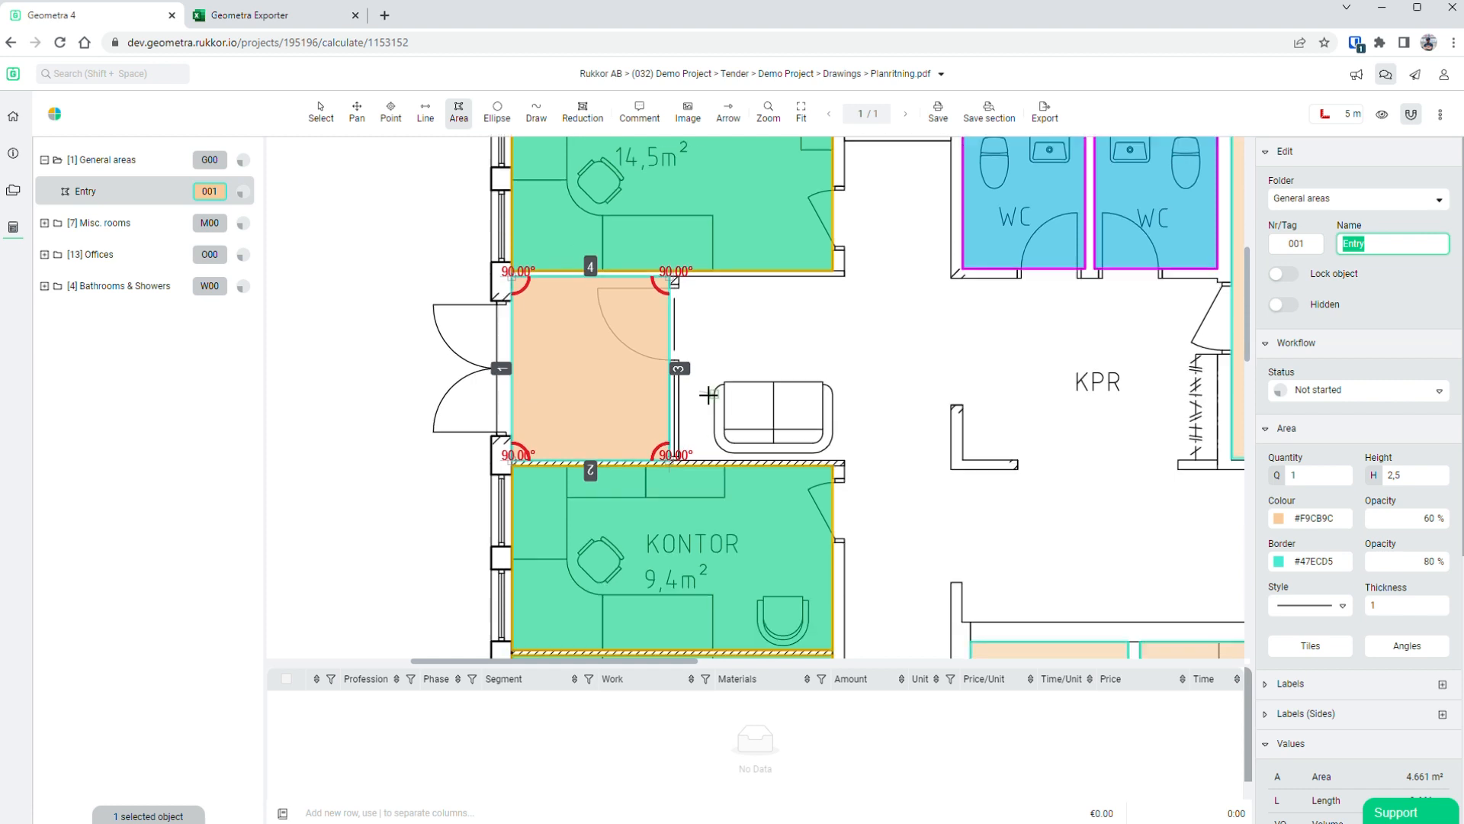
- Start a polygon area for the corridor at the vestibule's inner upper corner, tracing the passage beside the WCs and the upper KPR room's lower wall
click(686, 254)
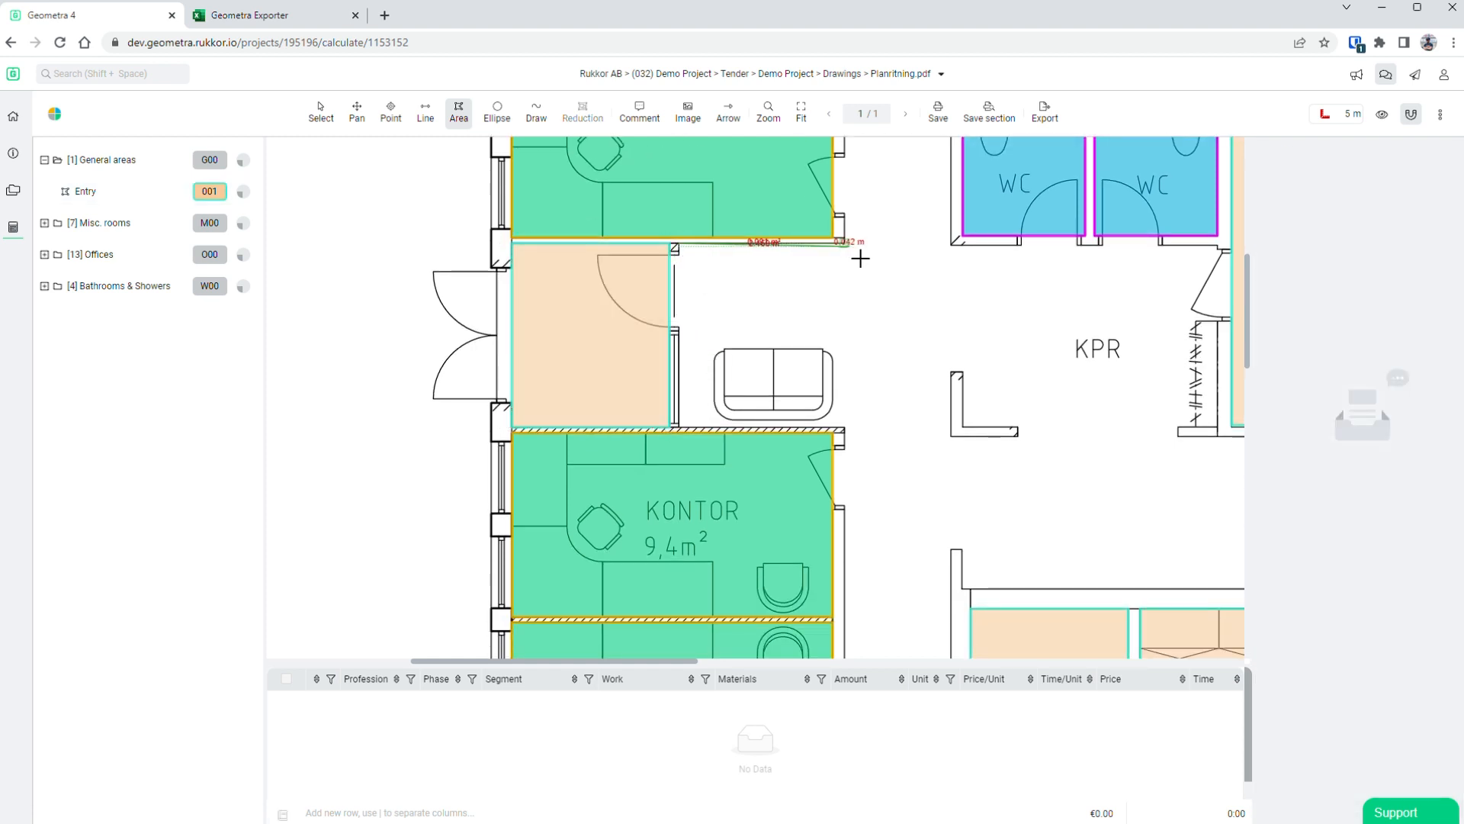
scroll(877, 257, up, 2)
click(845, 261)
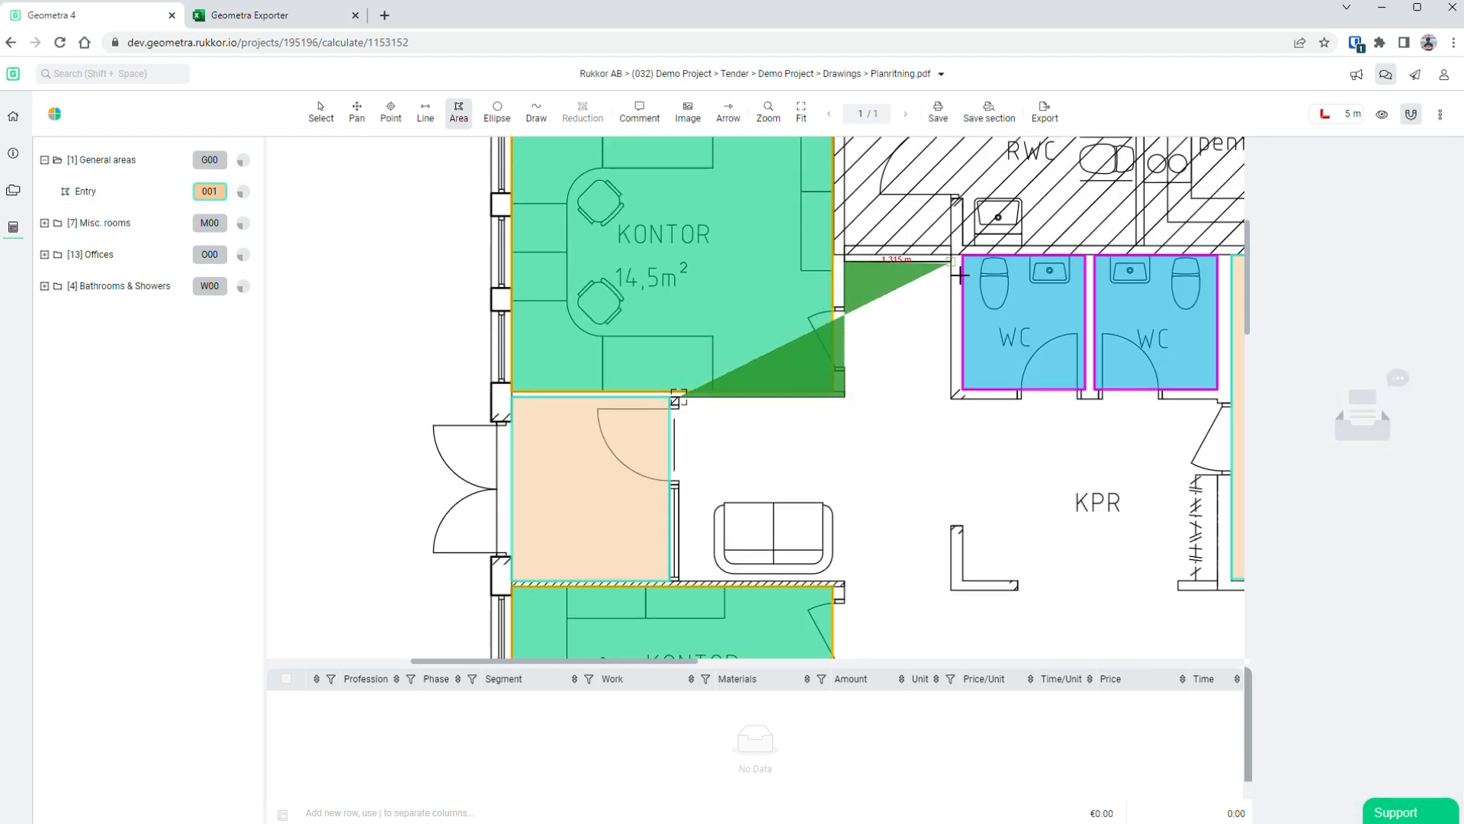
click(954, 263)
scroll(957, 321, down, 3)
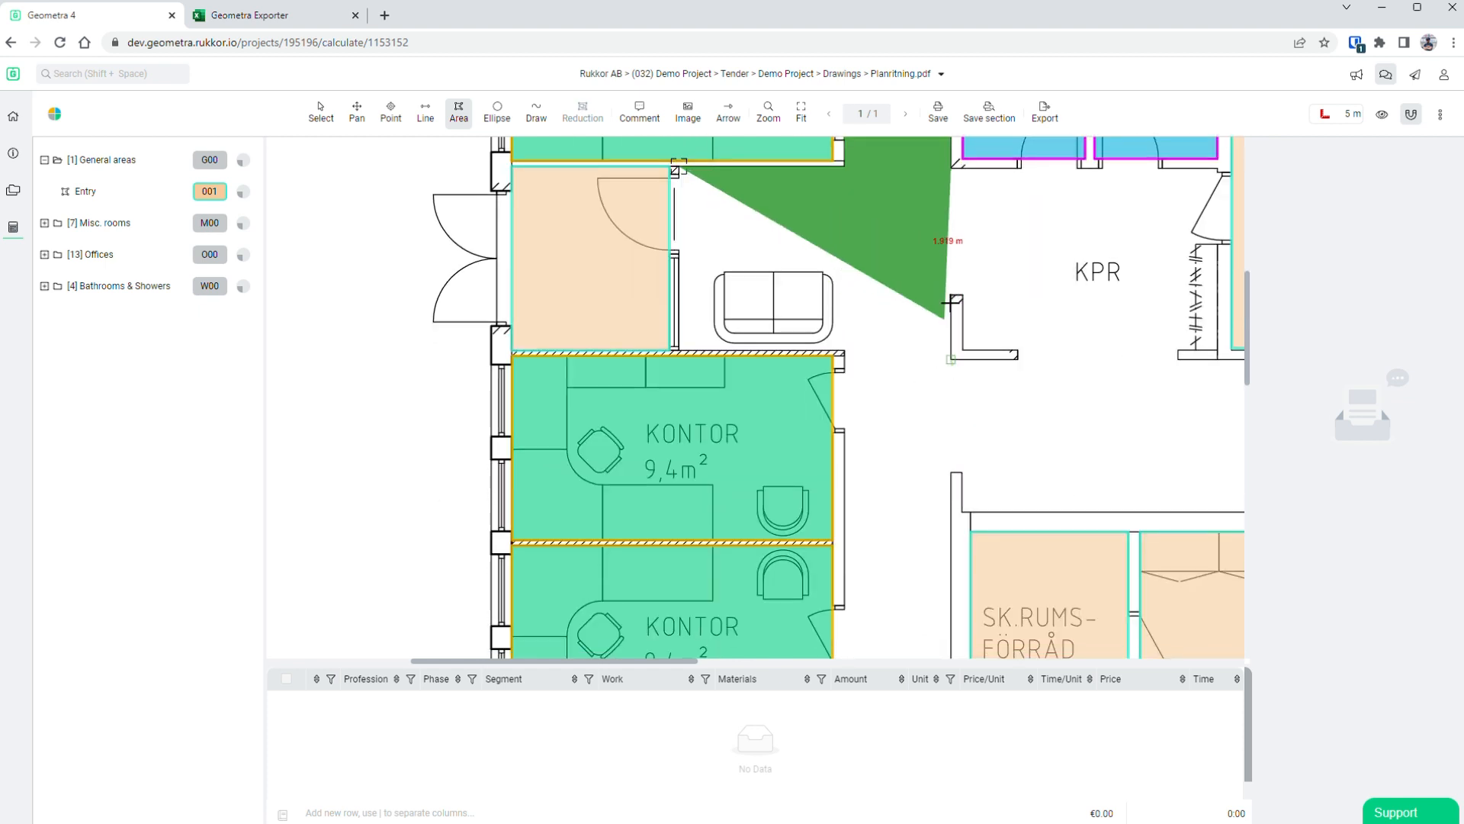
click(952, 357)
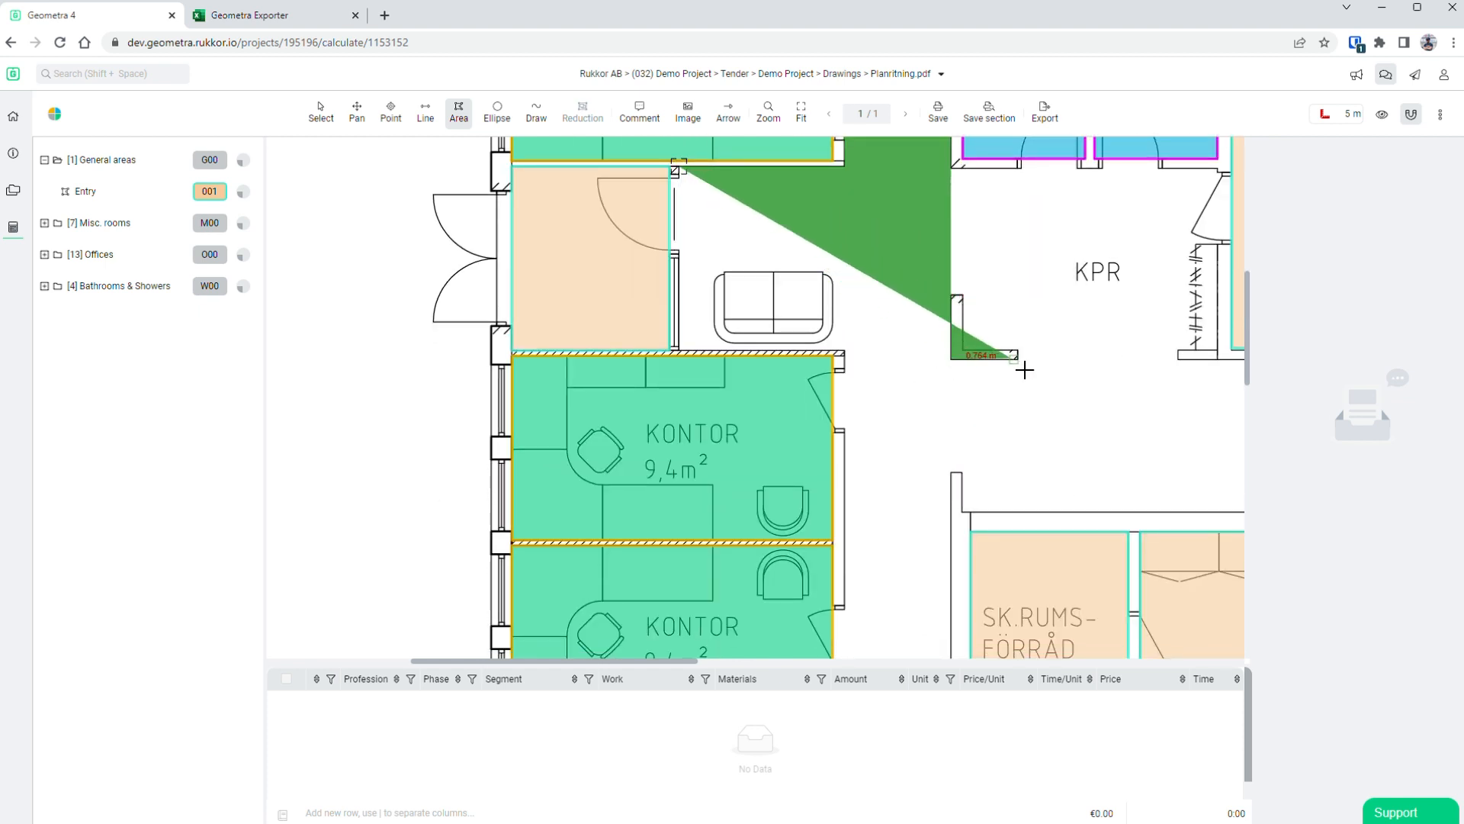
scroll(1046, 392, right, 4)
click(883, 371)
scroll(890, 389, right, 6)
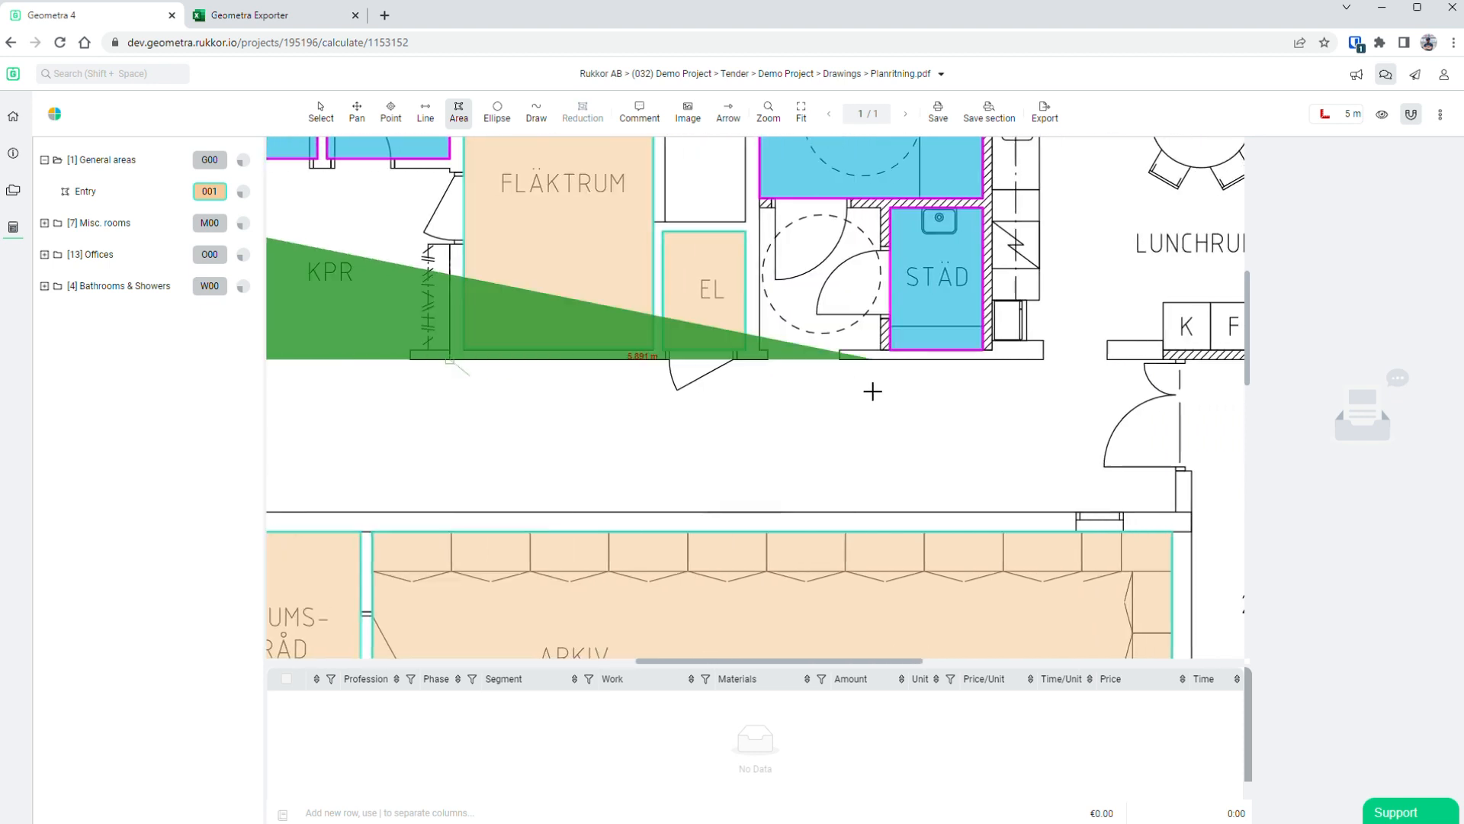
- Continue the corridor outline around the recess between EL and STÄD and along the wall towards the LUNCHRUM door
click(769, 359)
click(772, 221)
click(883, 208)
click(881, 350)
click(850, 363)
click(852, 371)
click(1052, 369)
click(1111, 369)
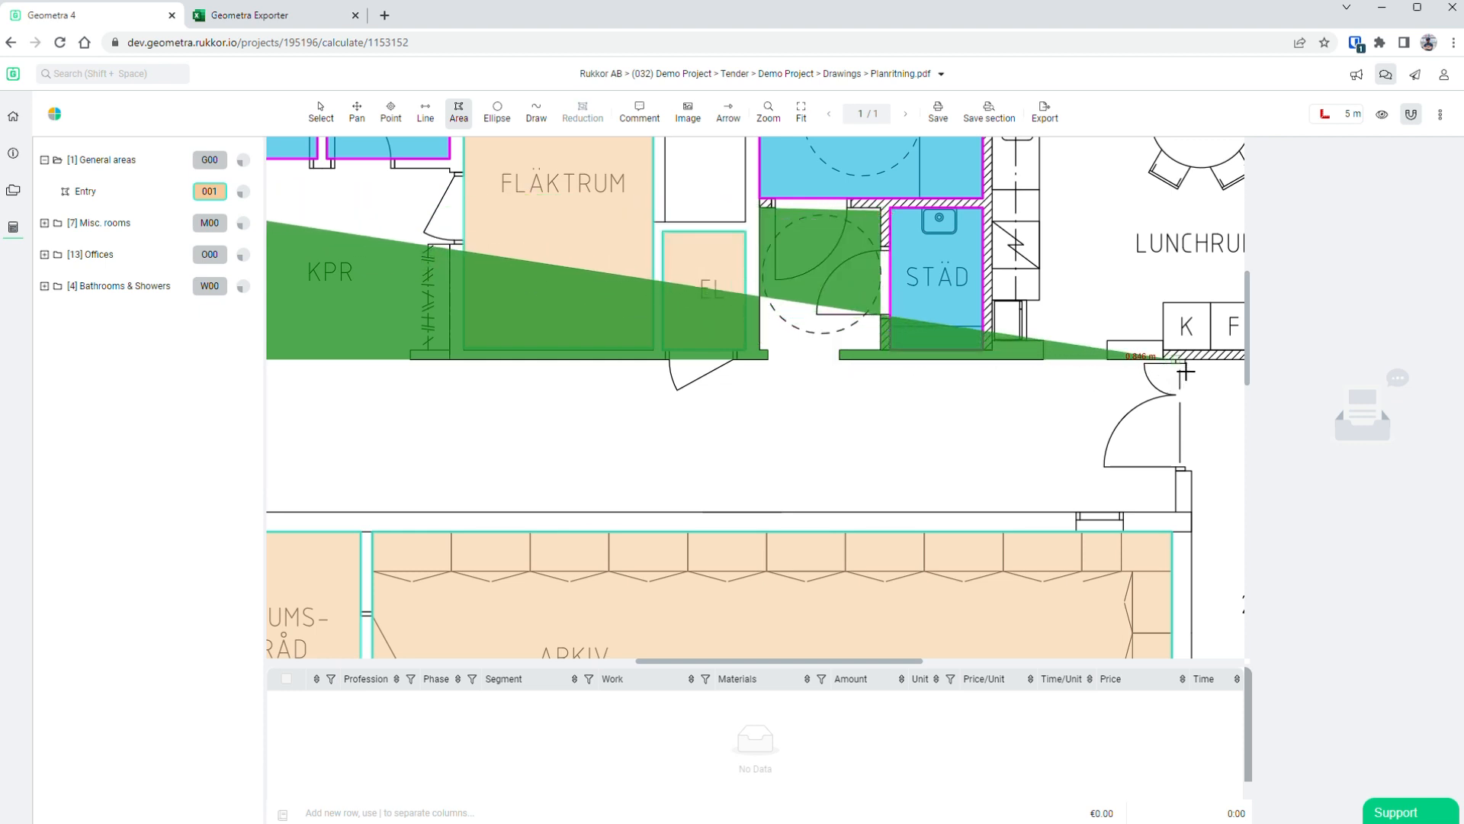
- Continue the corridor outline back above ARKIV and down the outer wall of SK.RUMS-FÖRRÅD and the lower KPR room
click(1180, 510)
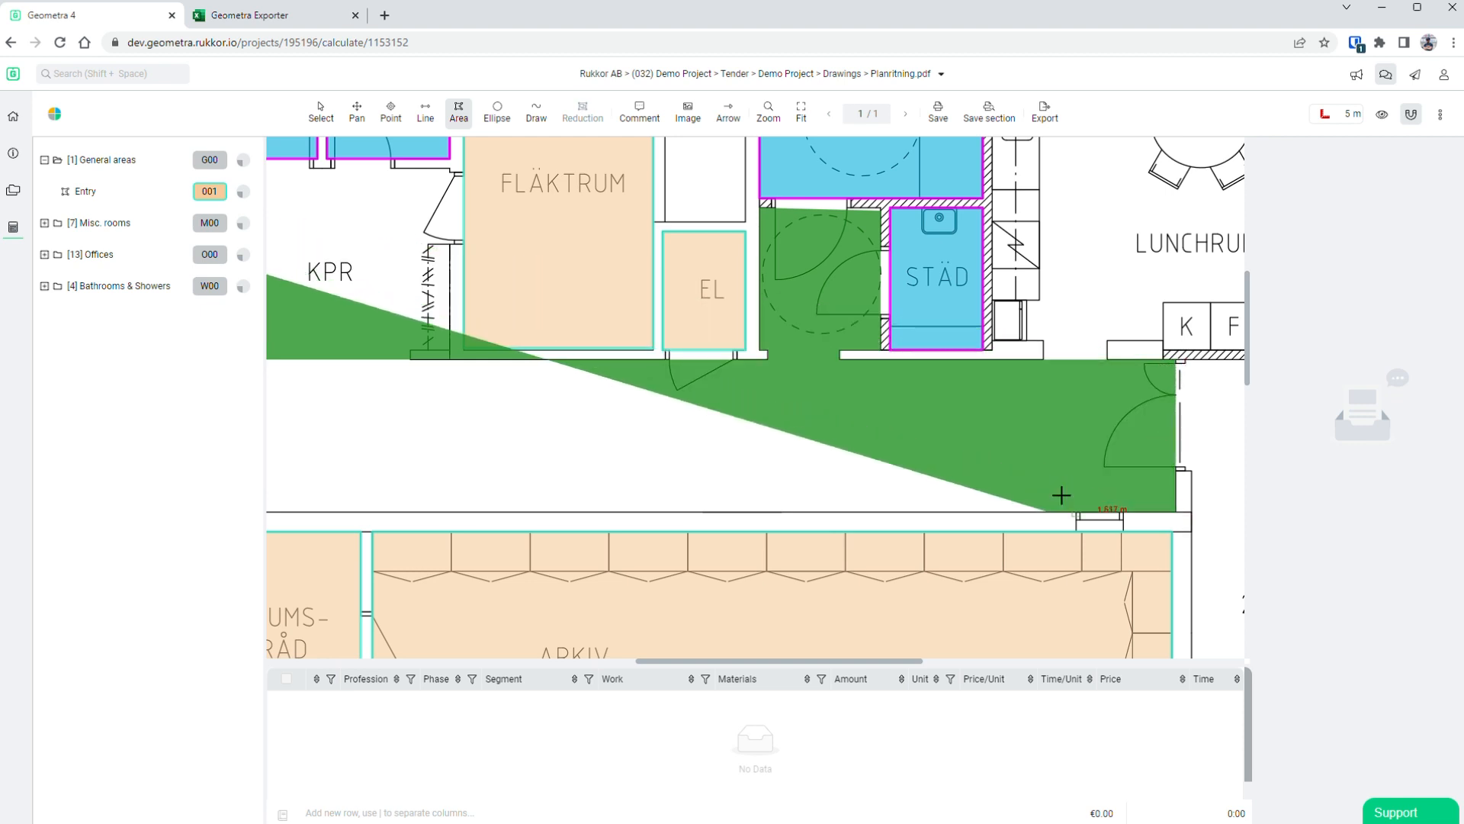
scroll(780, 512, left, 5)
click(666, 525)
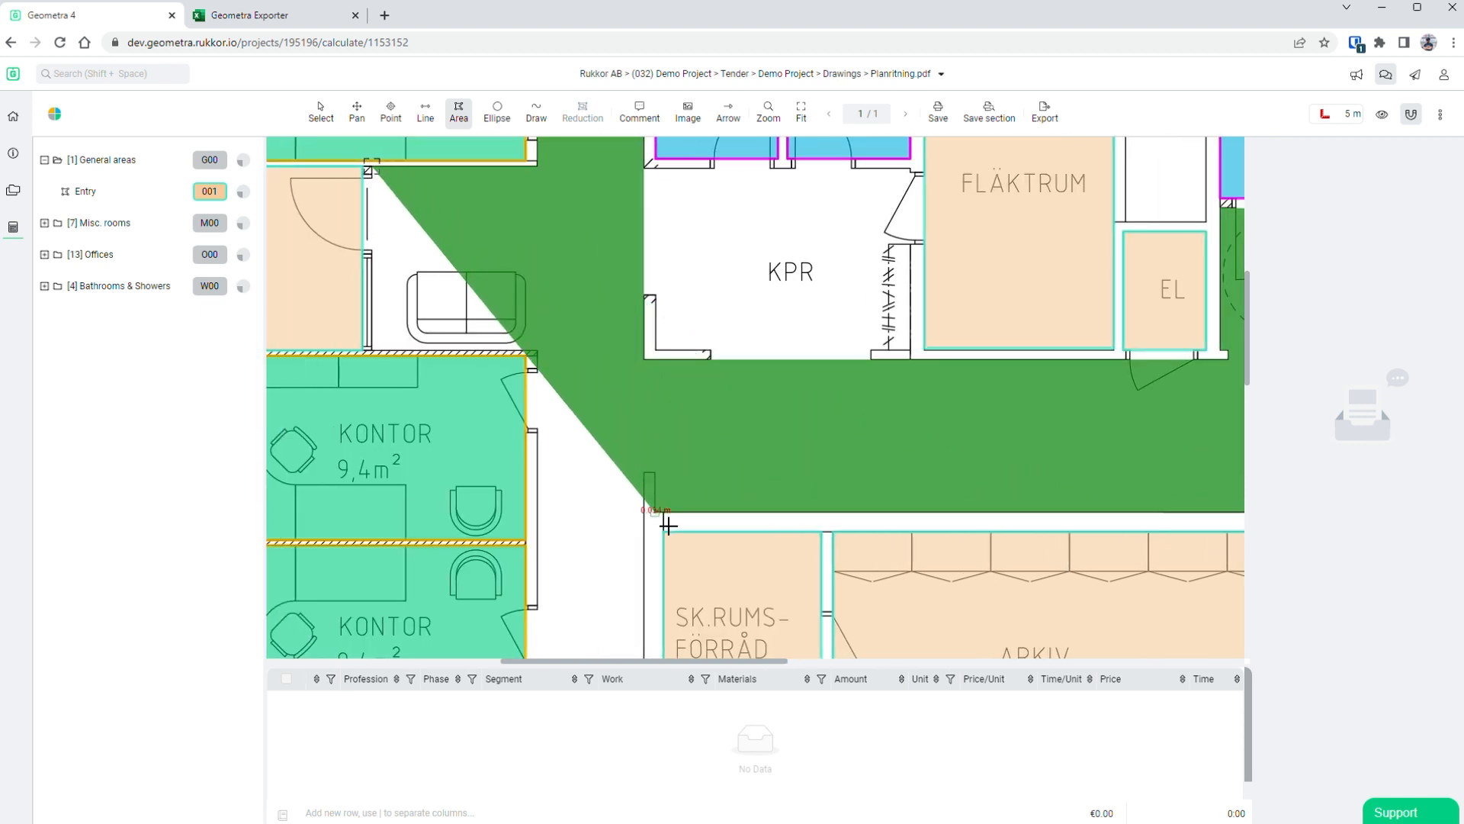
scroll(654, 488, down, 5)
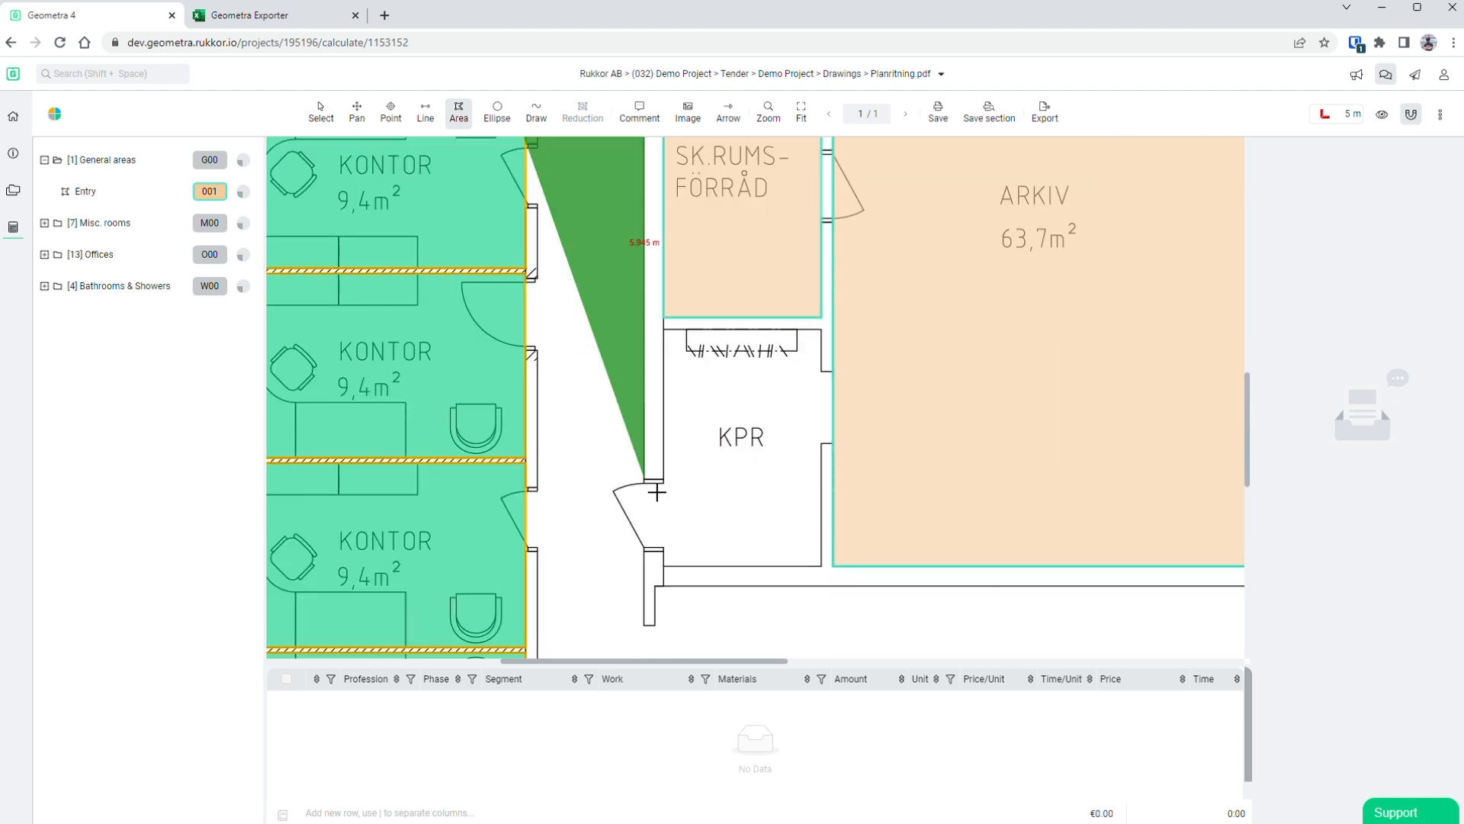
scroll(656, 487, down, 3)
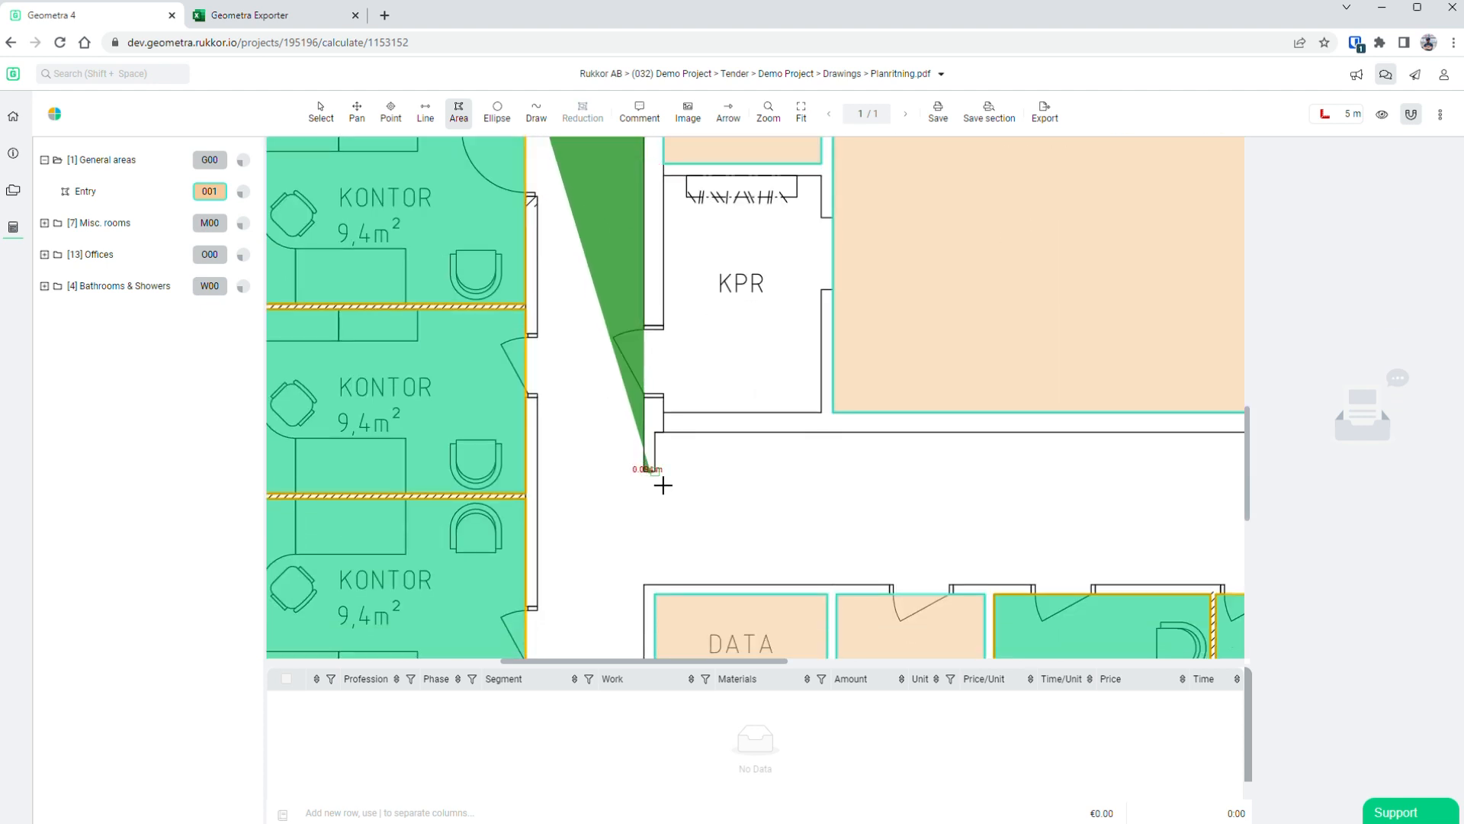
shift+scroll(688, 443, right, 5)
shift+scroll(689, 444, right, 2)
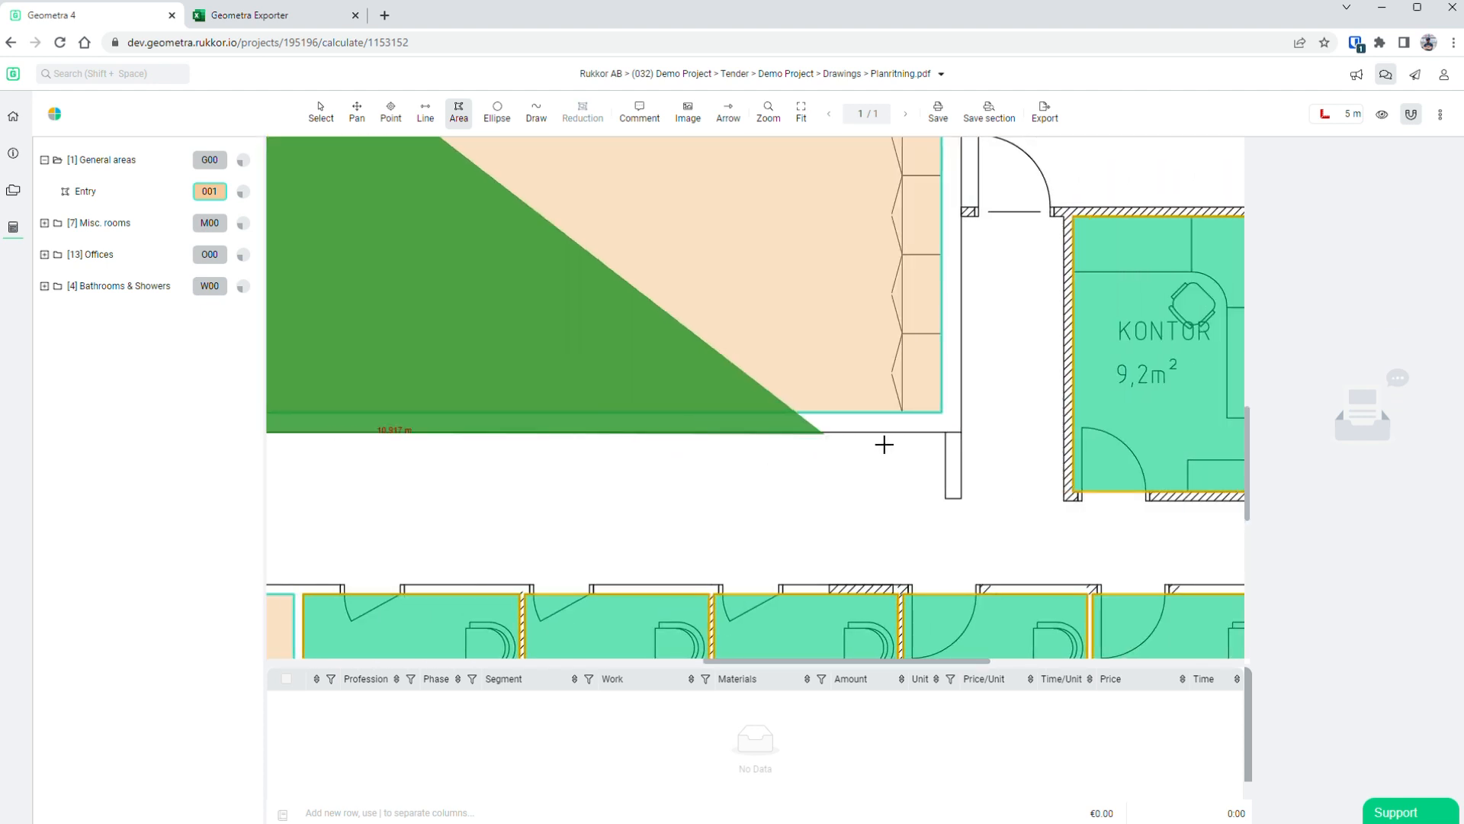
- Continue the corridor outline below ARKIV, around the passage beside the 9,2 m² office, and back along the lower row of offices
click(946, 432)
click(945, 498)
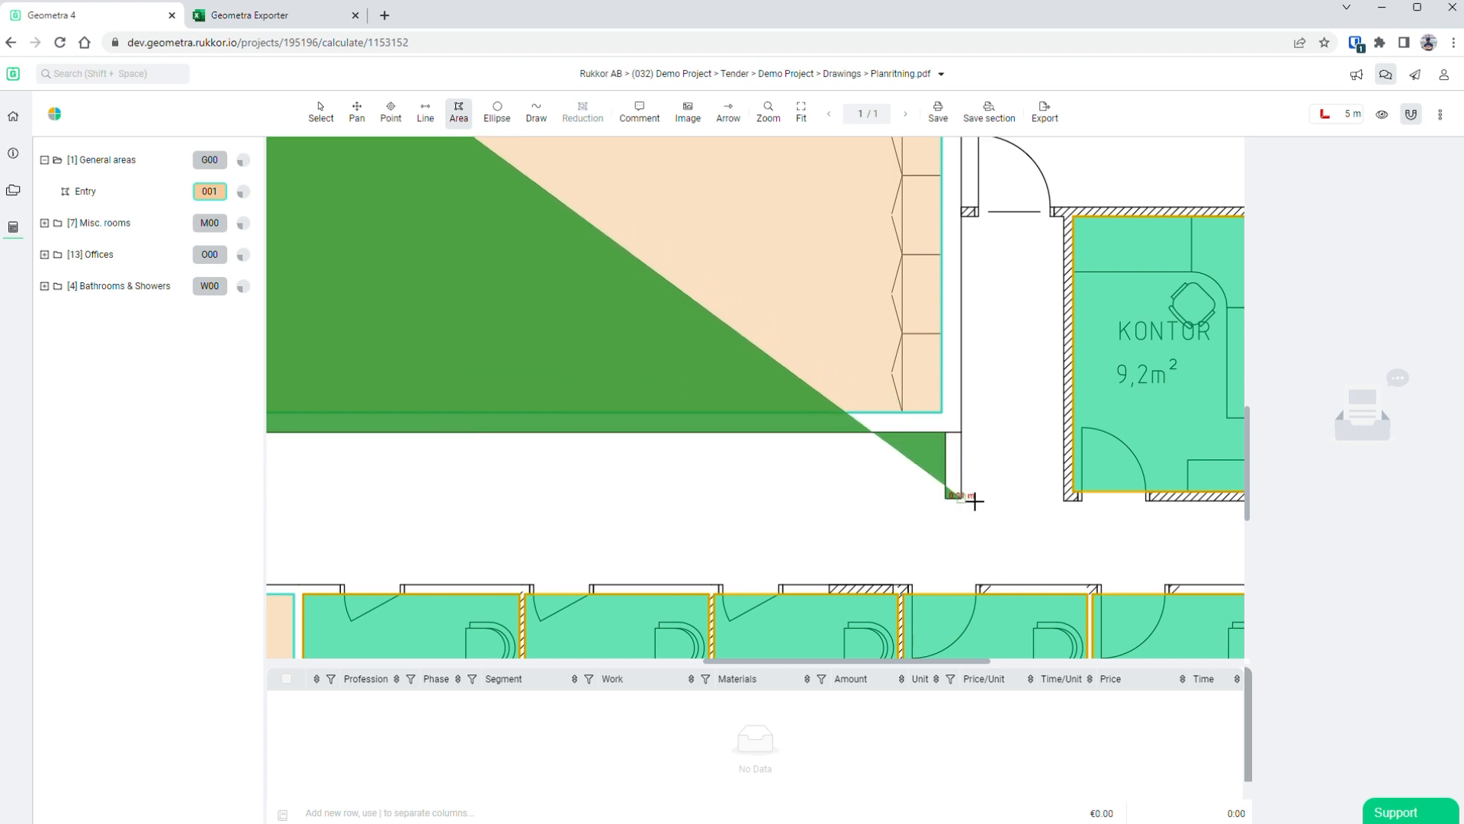
click(968, 500)
click(968, 225)
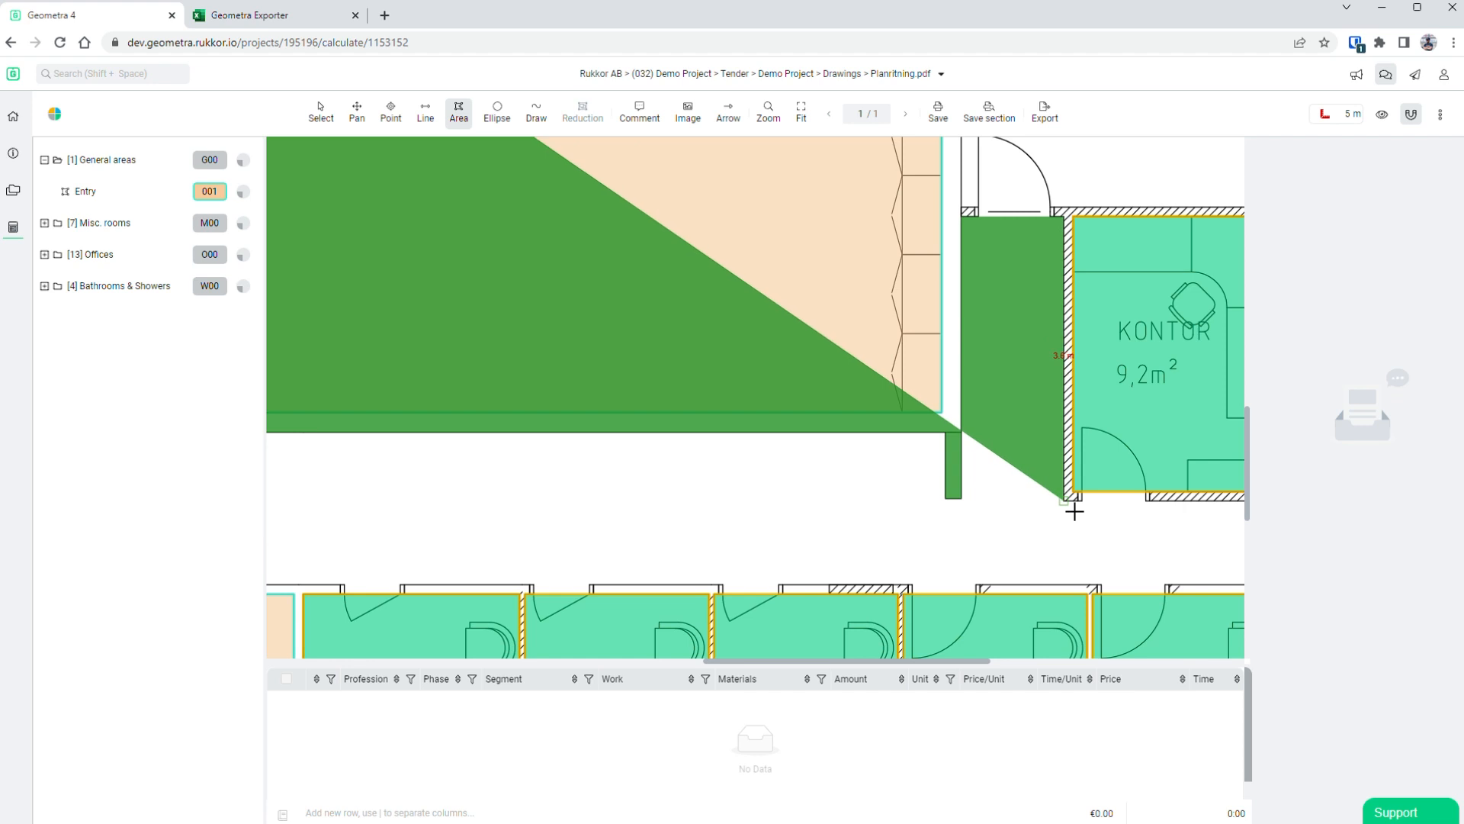
scroll(1068, 518, right, 3)
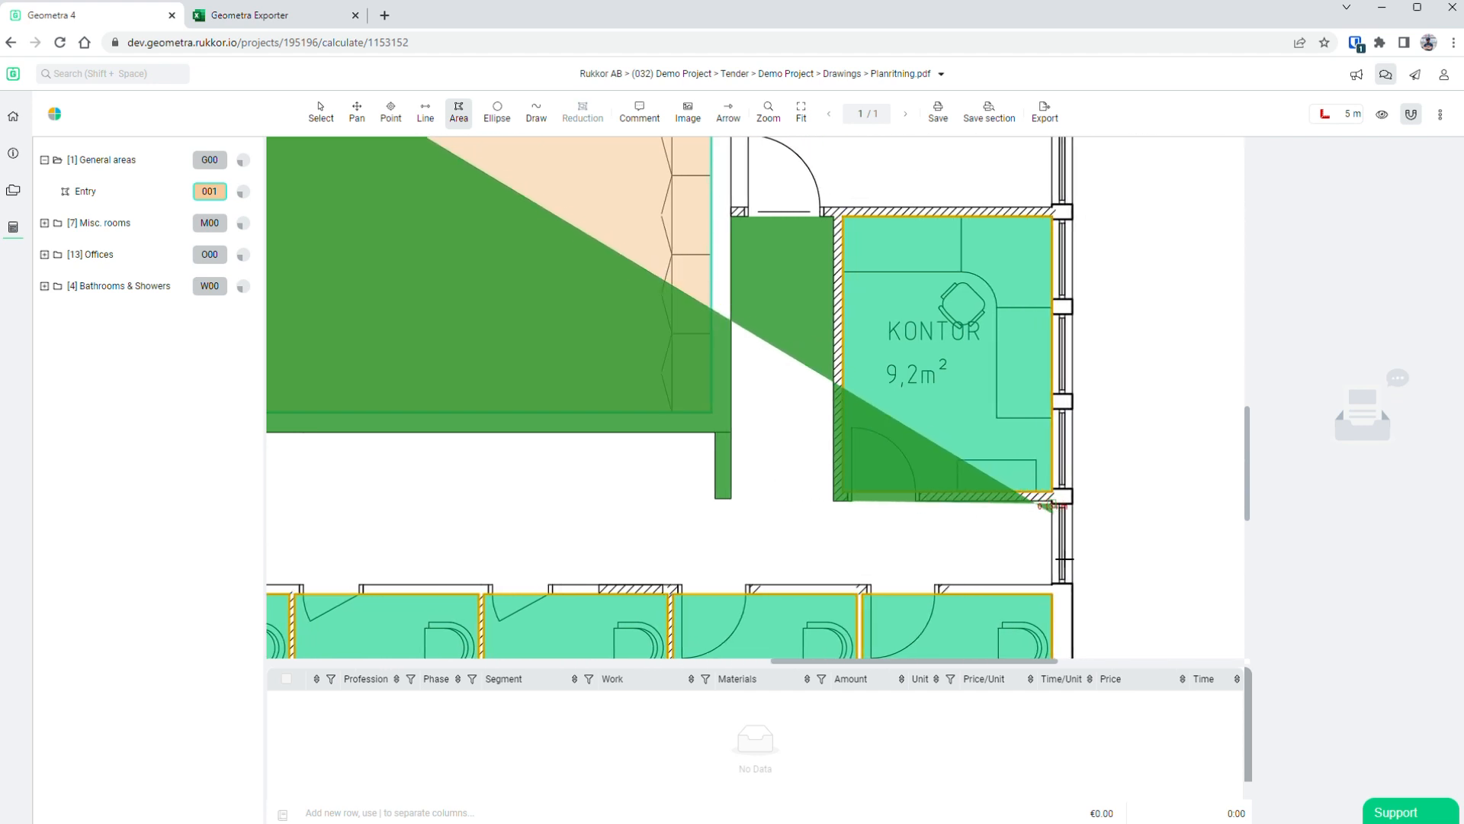
scroll(938, 575, left, 10)
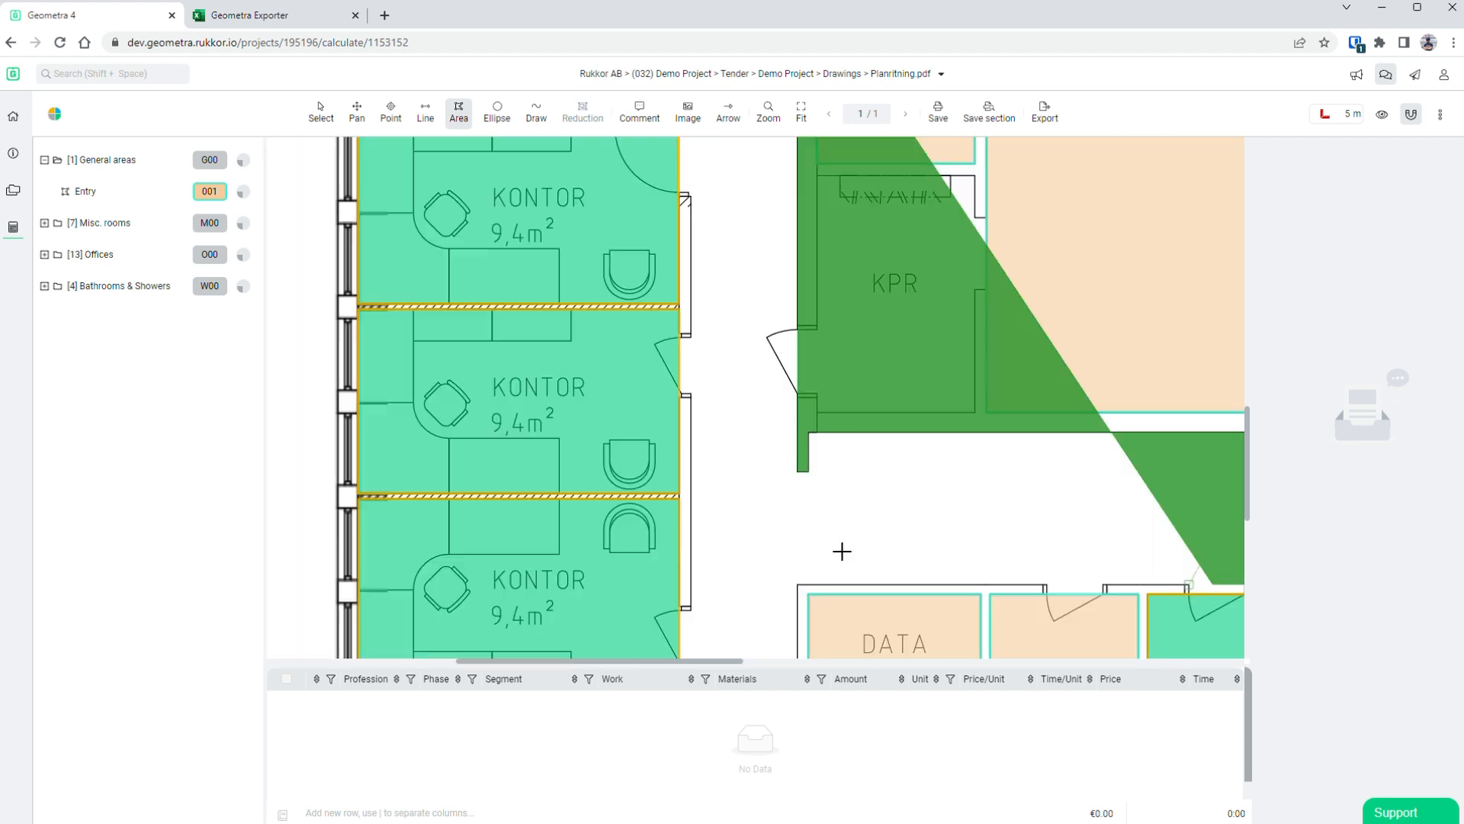
- Trace the corridor outline down past DATA KOPIERING, back up along the column of offices, and close it around the sofa space beside the vestibule
scroll(812, 496, down, 6)
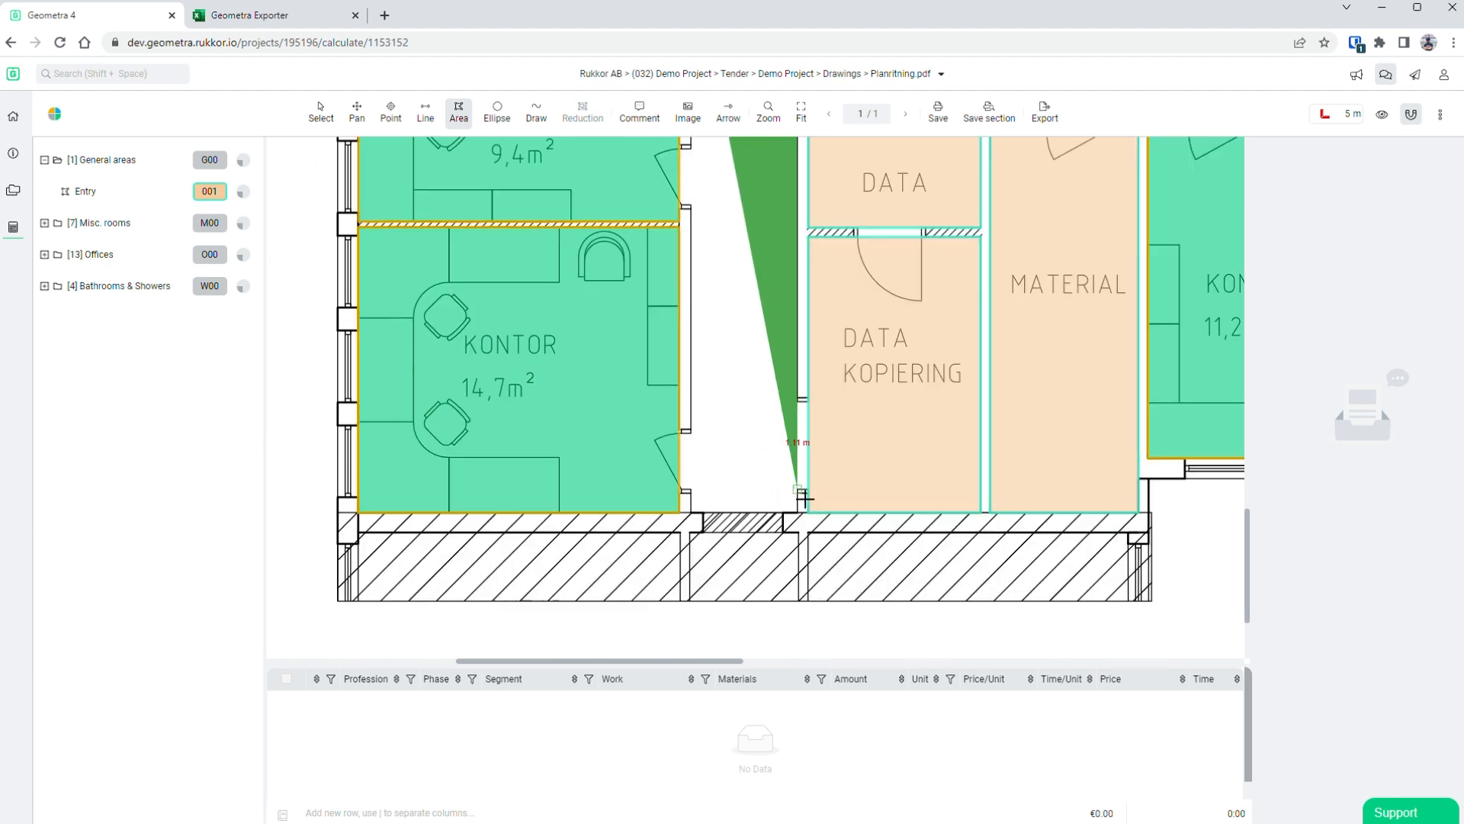
click(796, 505)
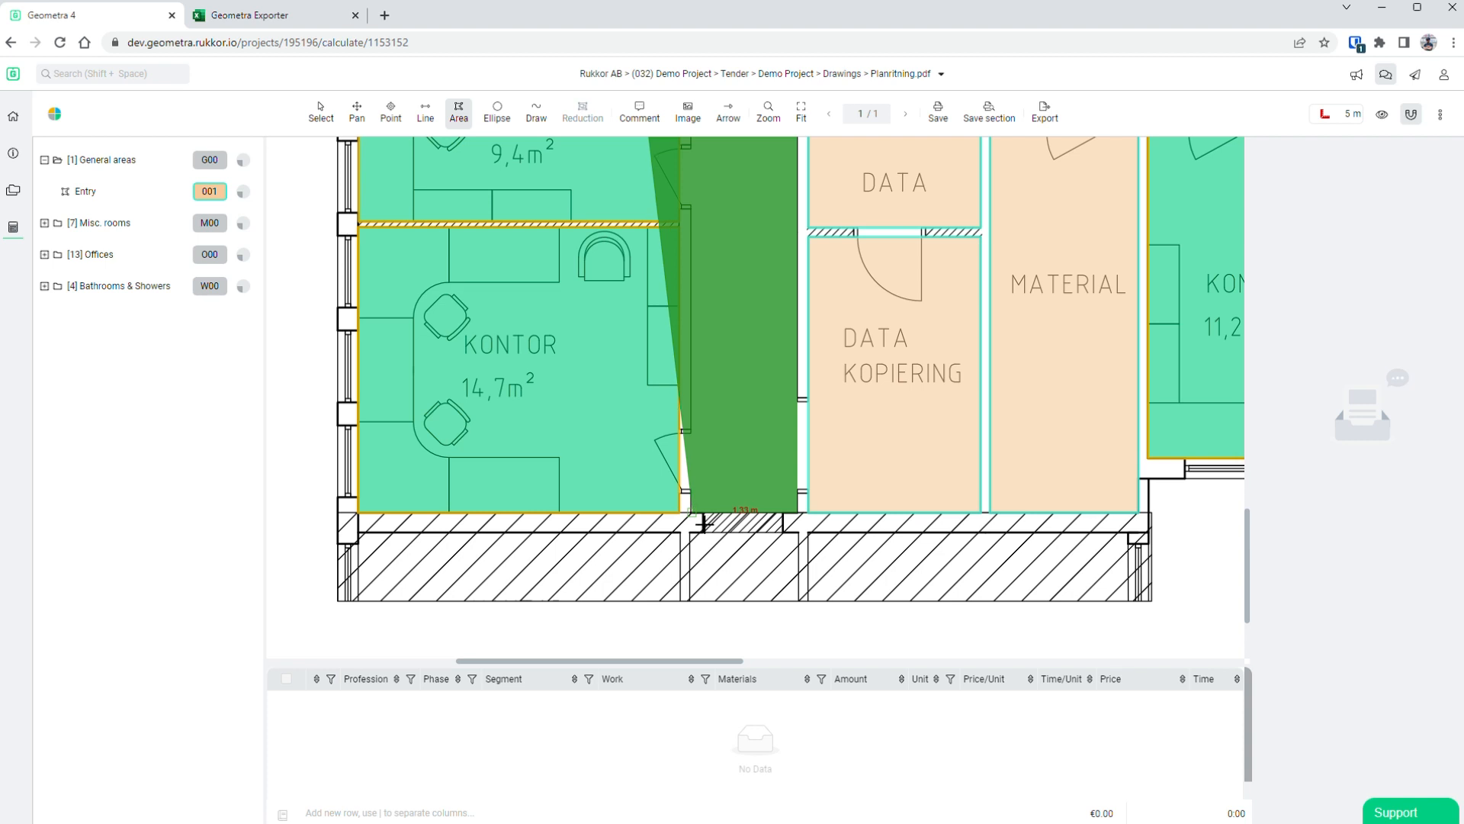
click(704, 524)
scroll(719, 415, up, 15)
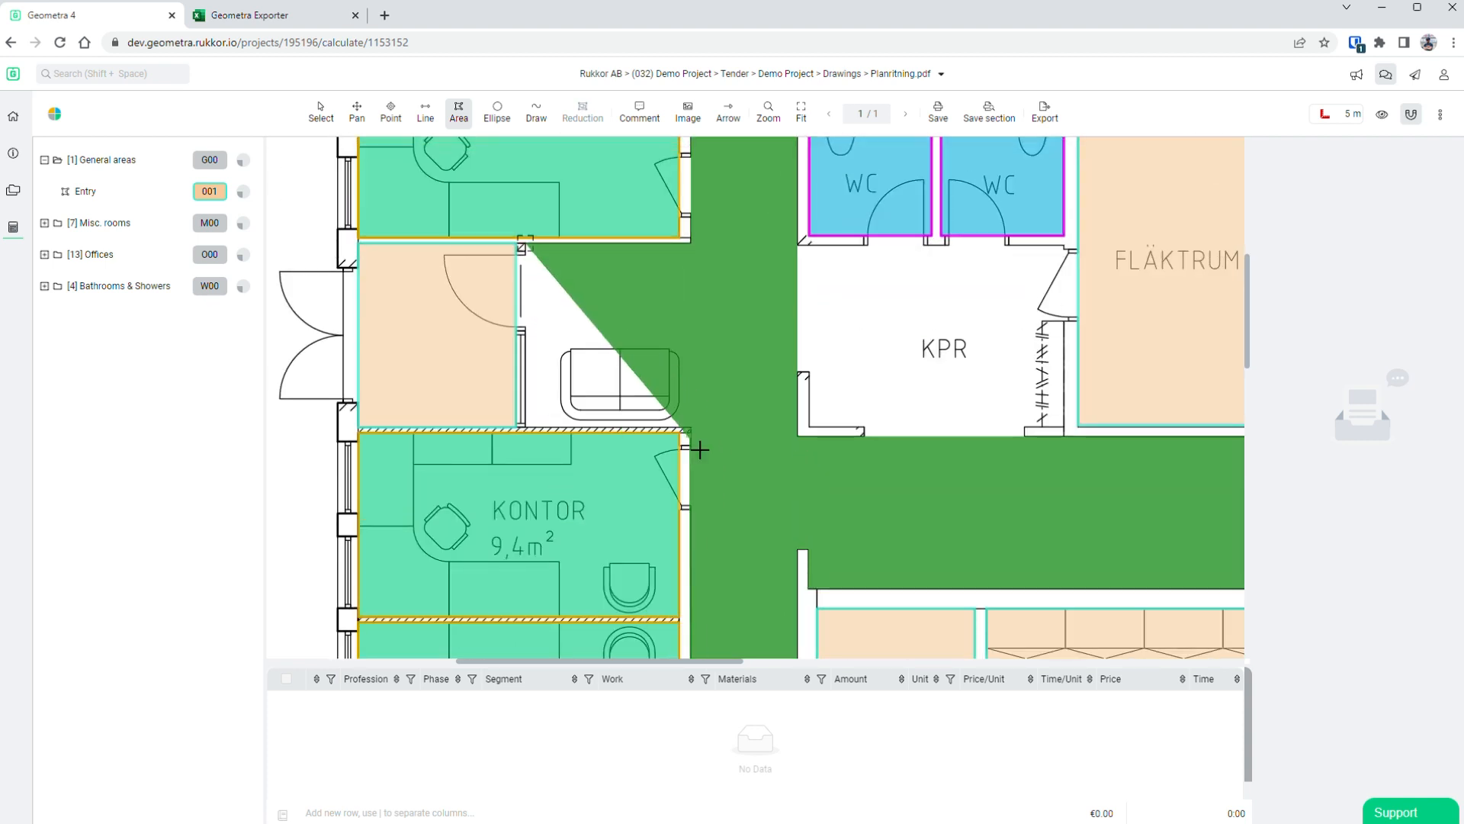
scroll(524, 430, up, 6)
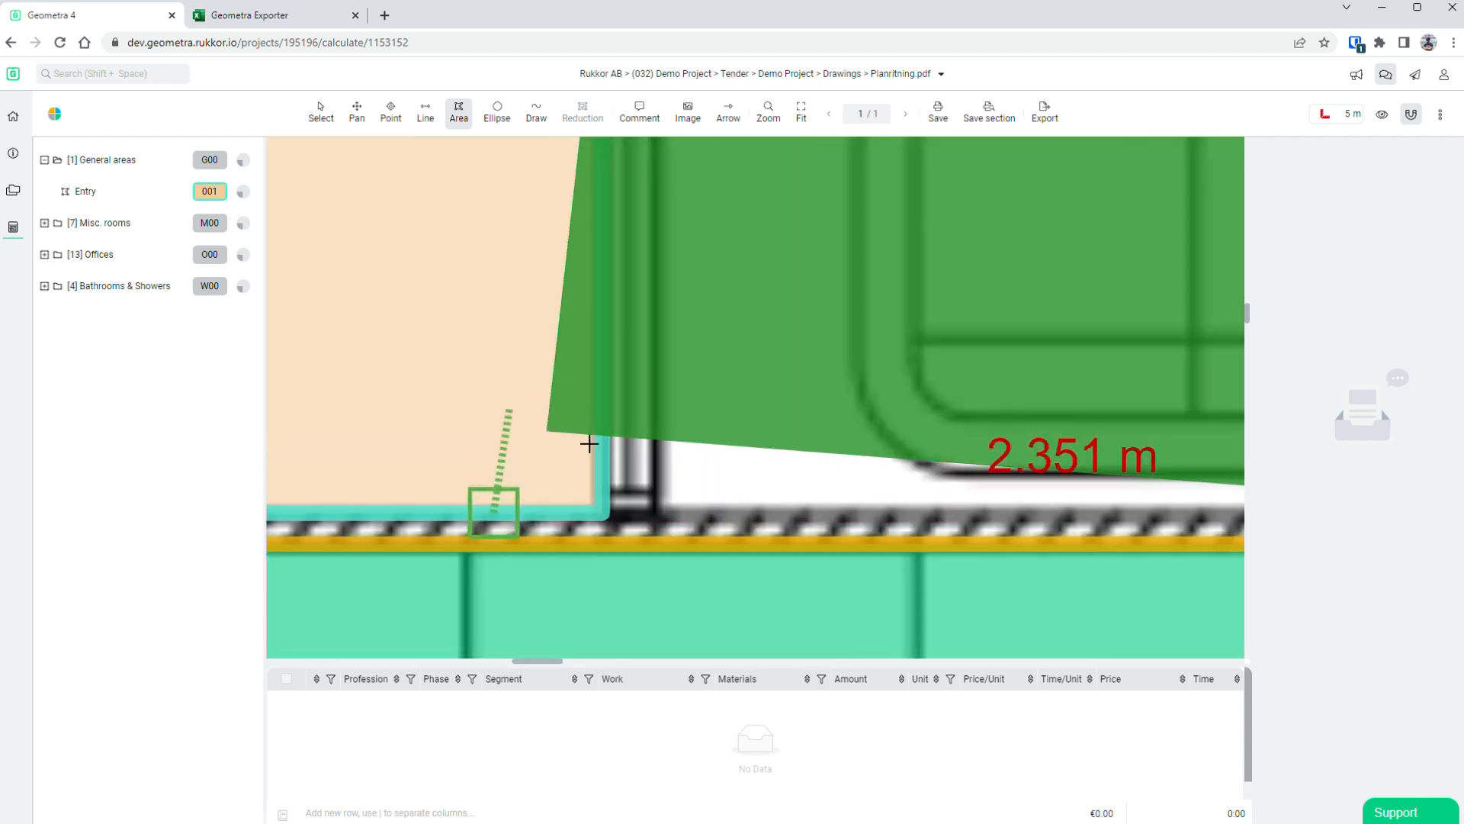
click(668, 523)
scroll(817, 366, down, 8)
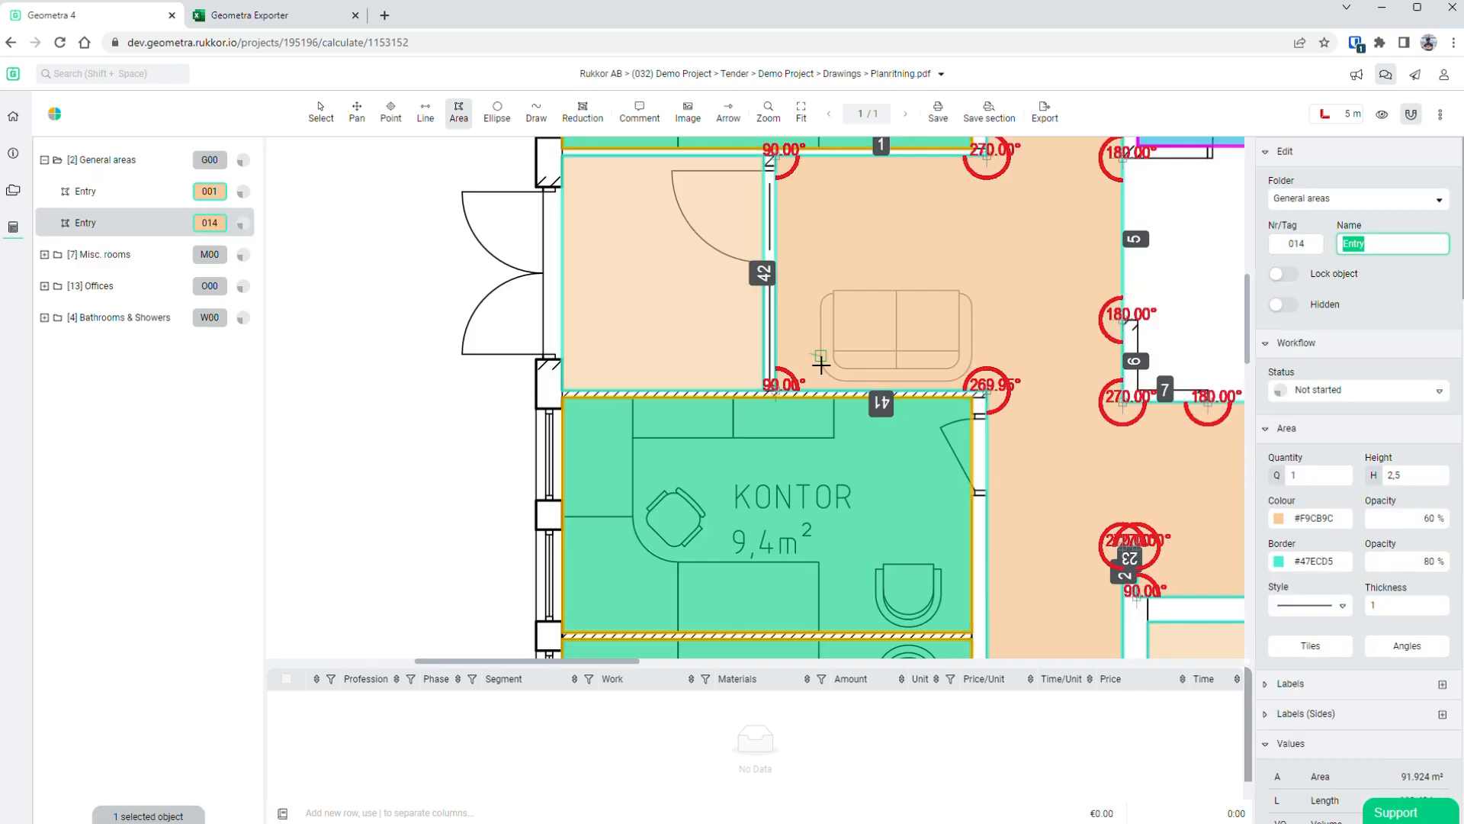
- Name the new corridor area Corridor and tag it 002
scroll(1022, 400, up, 4)
scroll(1022, 400, down, 4)
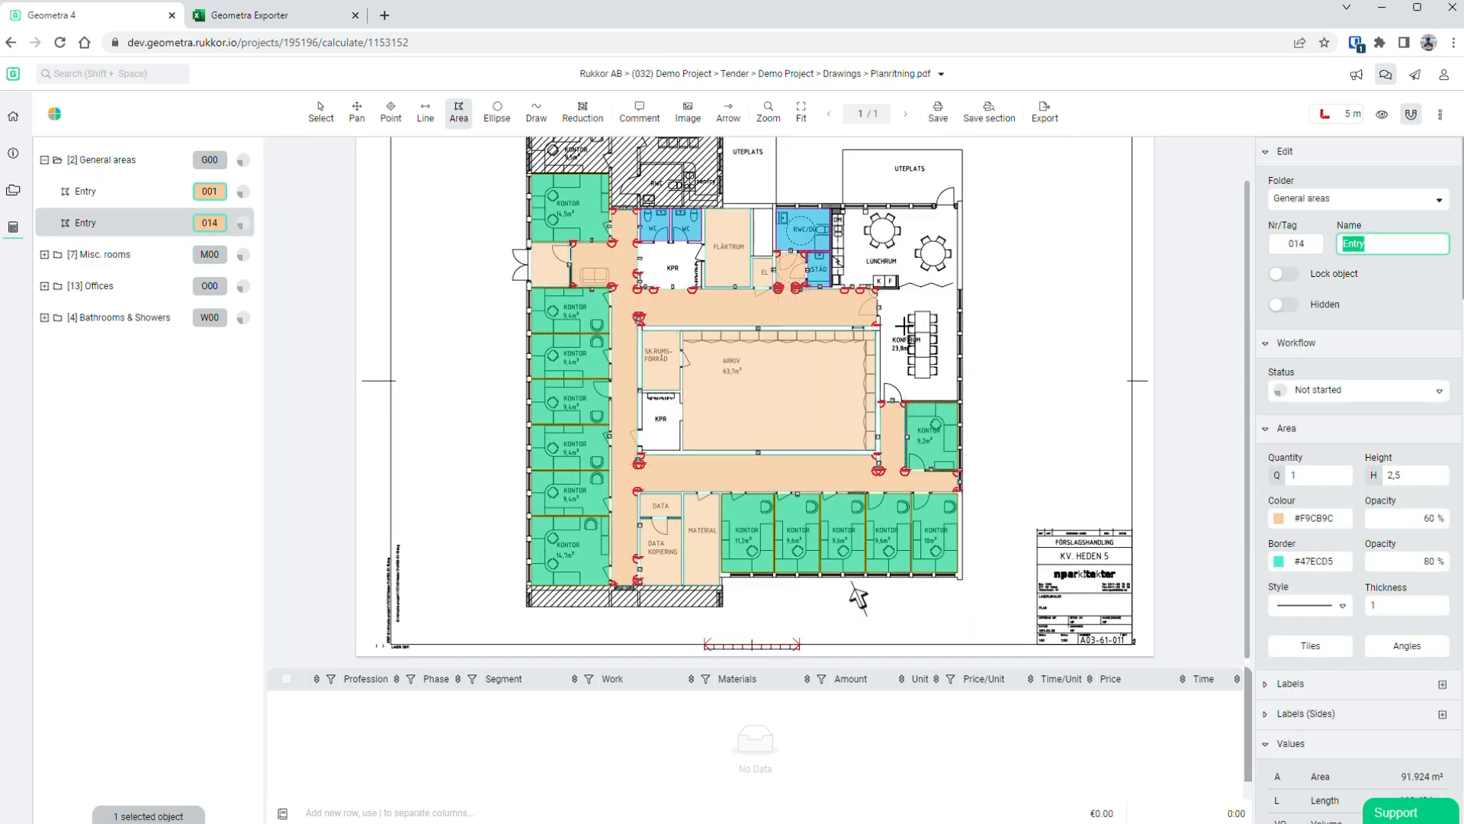
scroll(820, 283, up, 7)
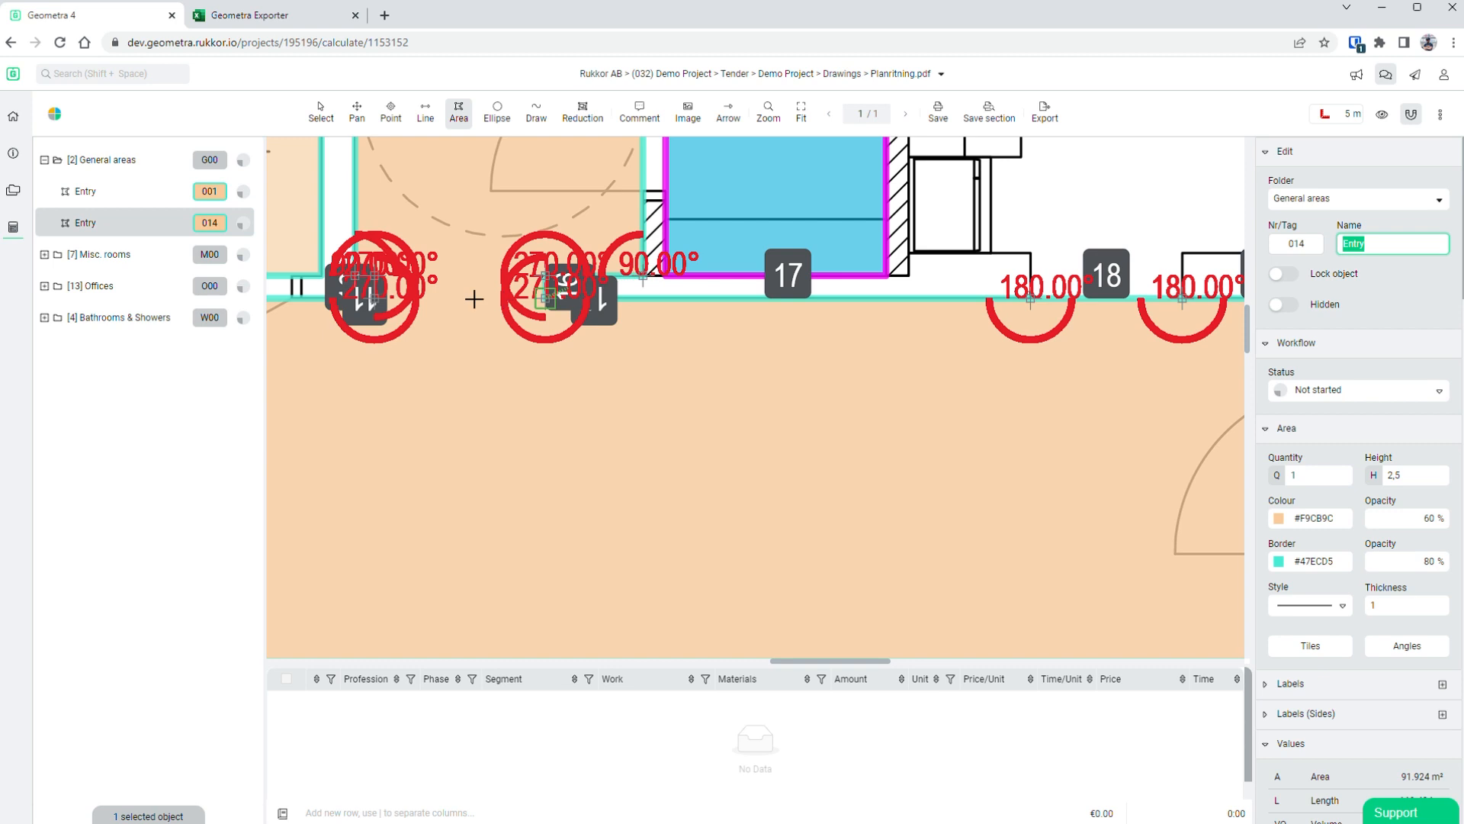
scroll(474, 299, up, 3)
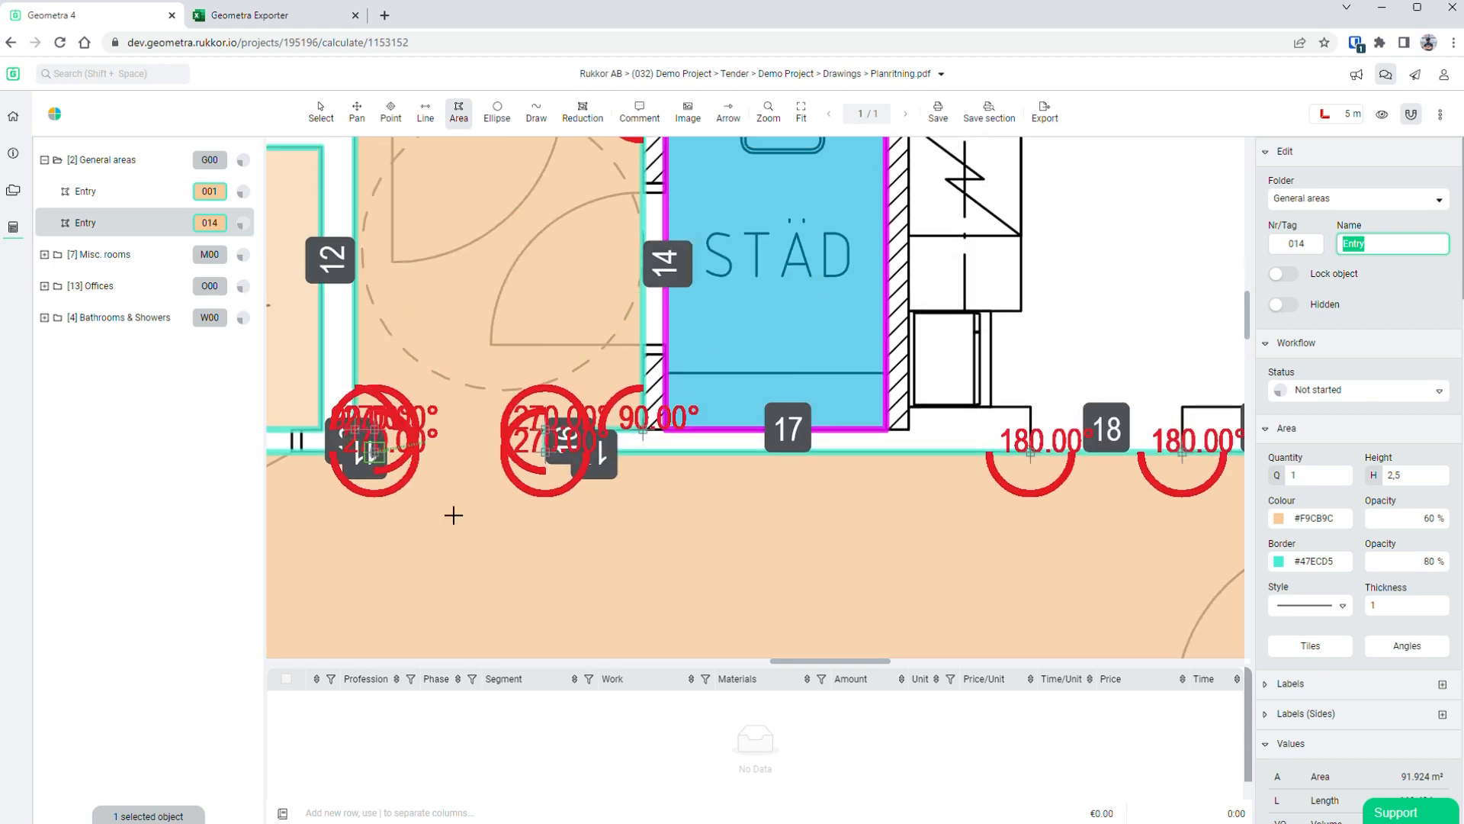
scroll(509, 511, down, 4)
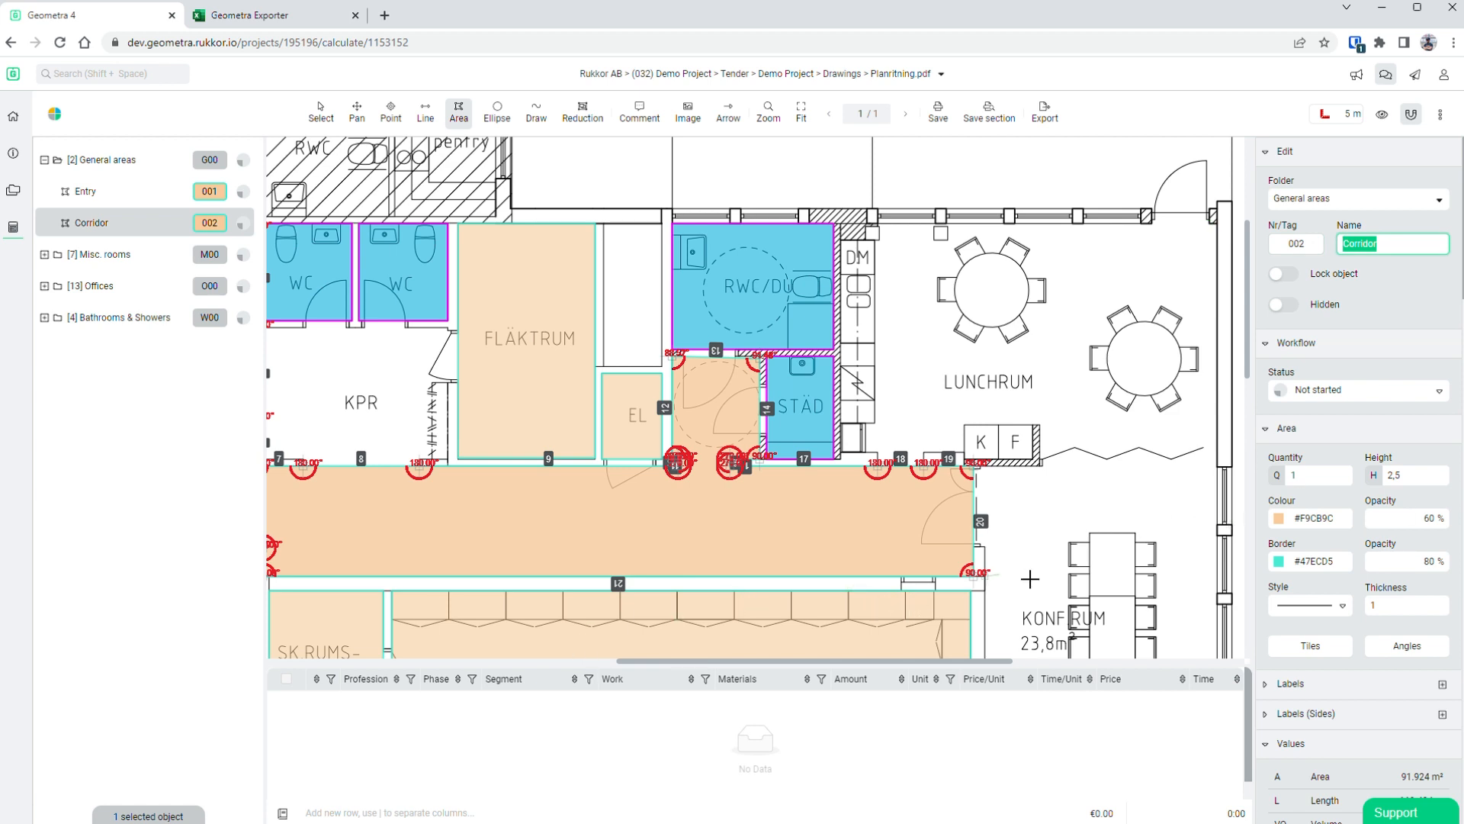
- Review the Corridor area's measured values, down to the individual wall figures, and deselect the area
scroll(760, 588, down, 1)
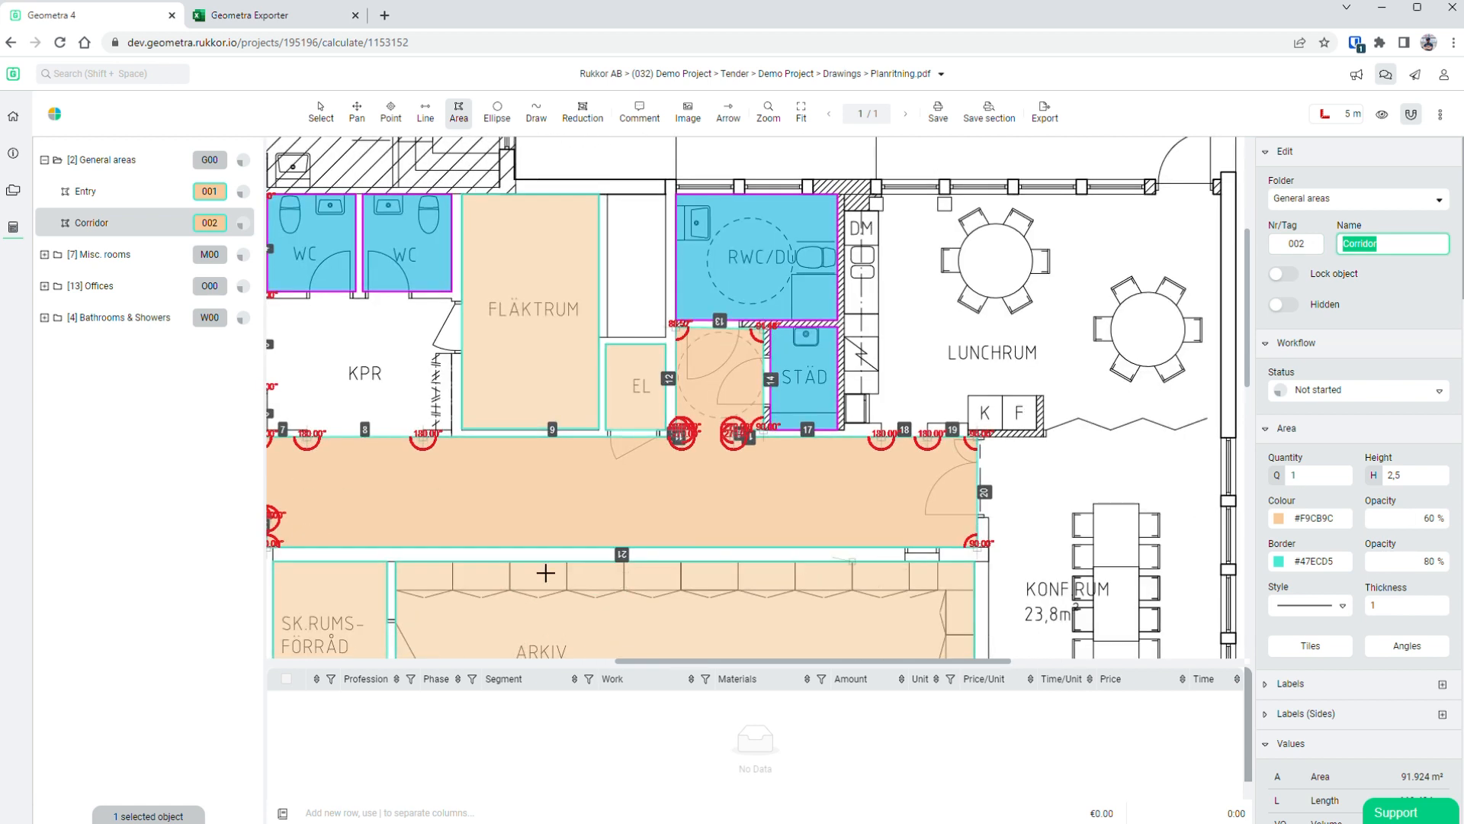
scroll(1418, 595, down, 15)
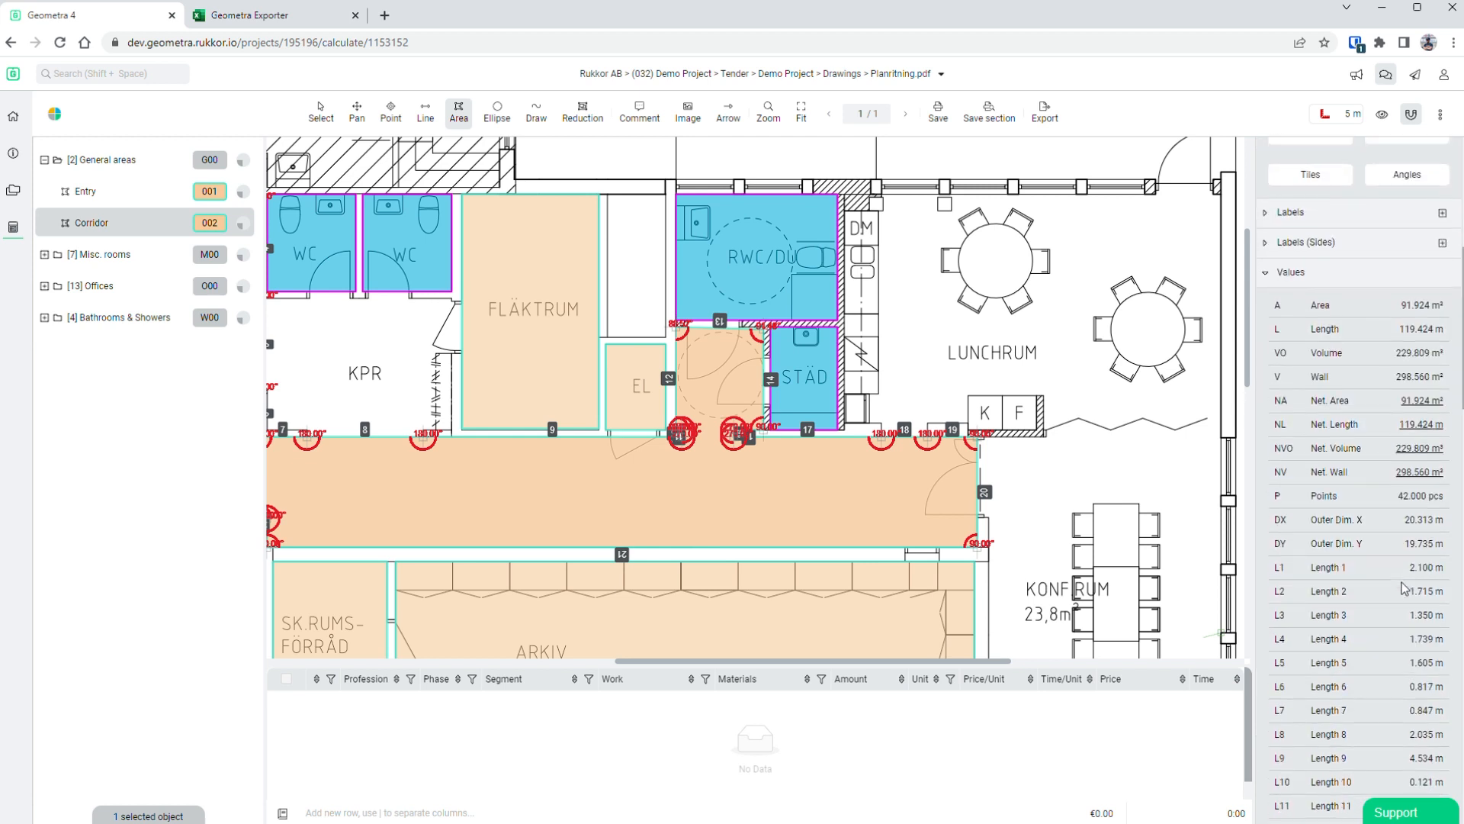
scroll(1406, 587, down, 9)
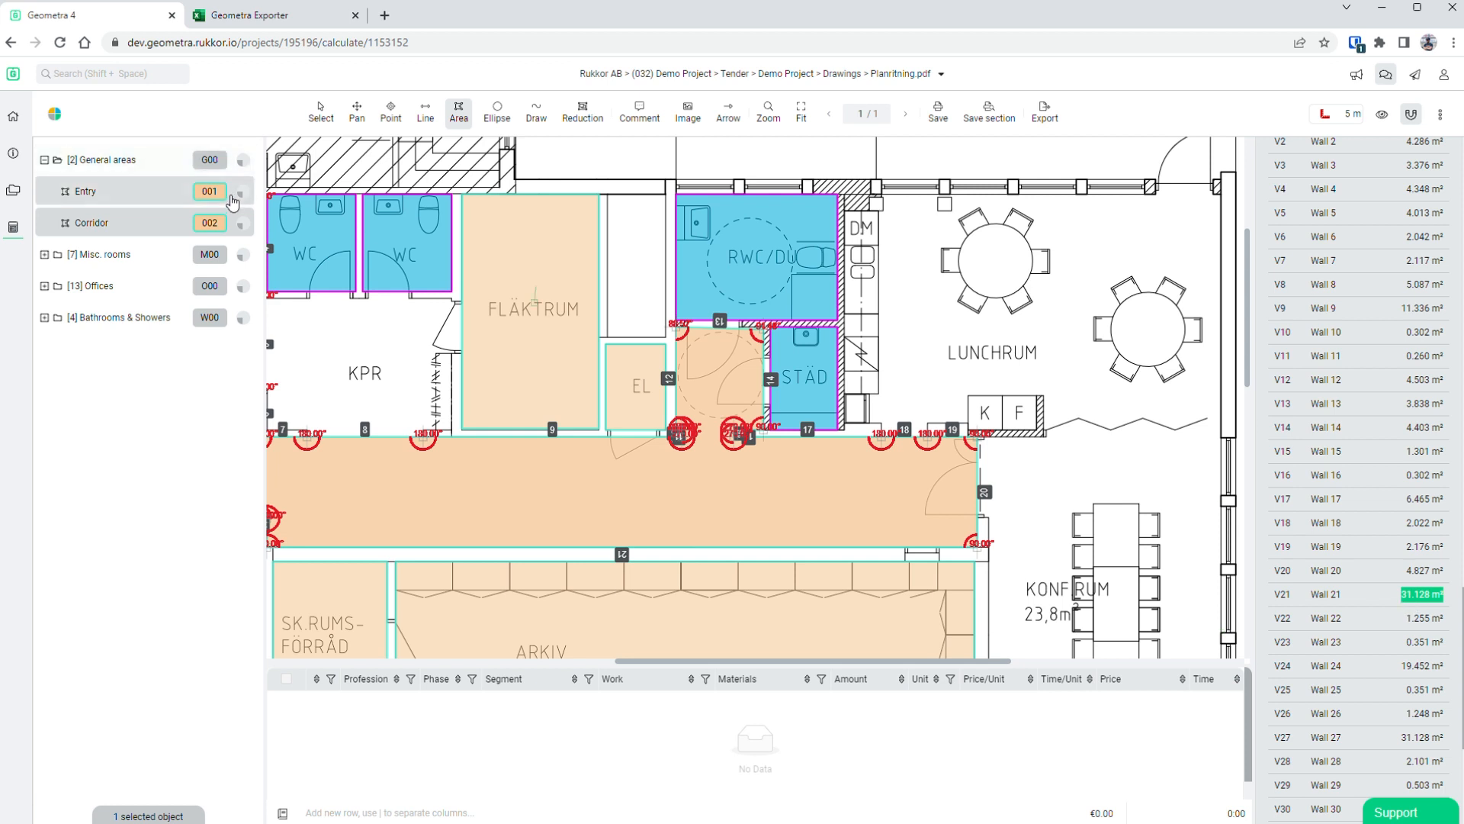
click(320, 112)
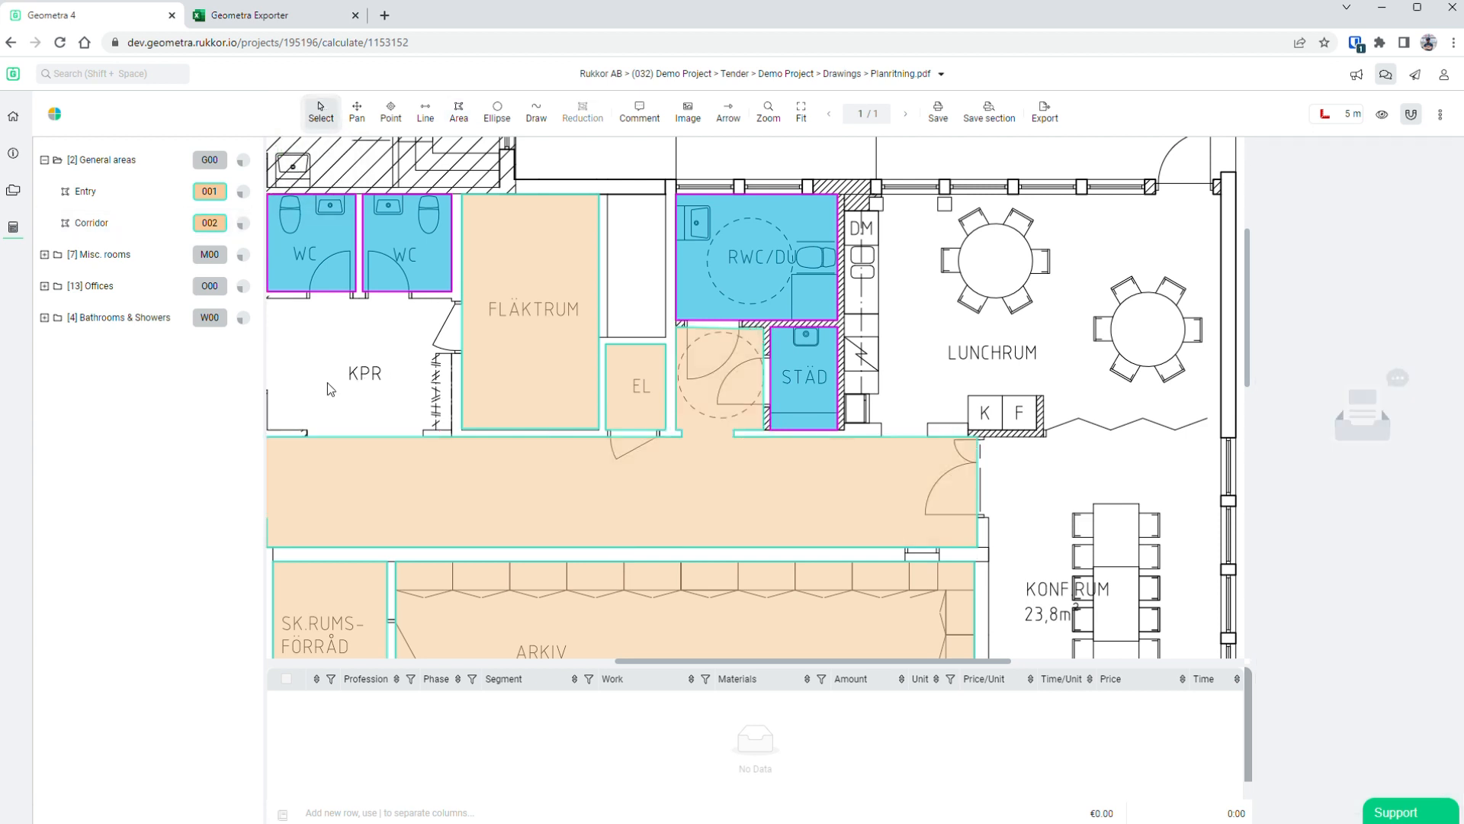
- Outline the KPR room below the two WCs as an area and name it Coat room with tag 003
scroll(376, 407, up, 5)
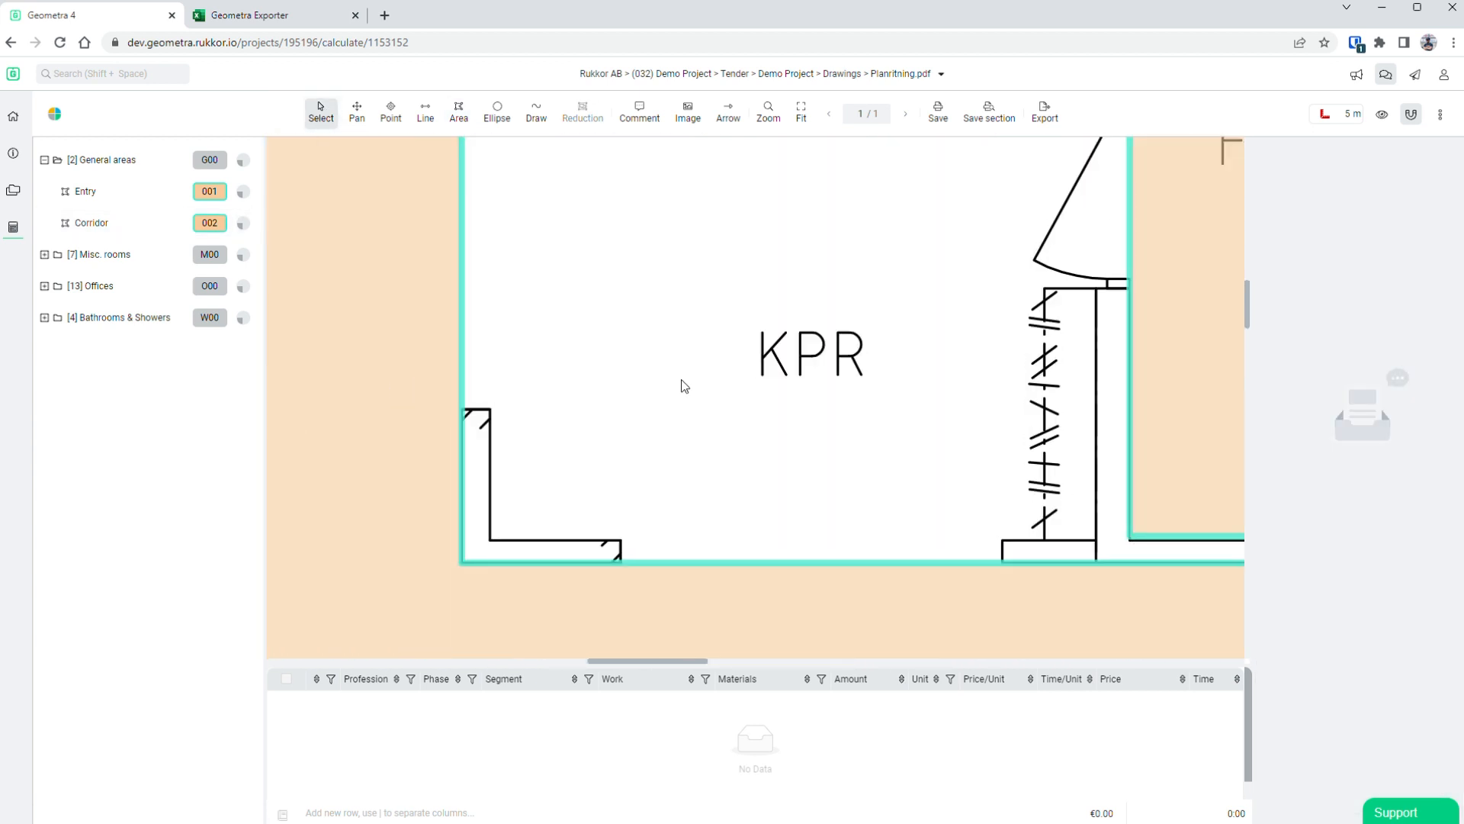
scroll(680, 385, down, 3)
scroll(654, 248, up, 2)
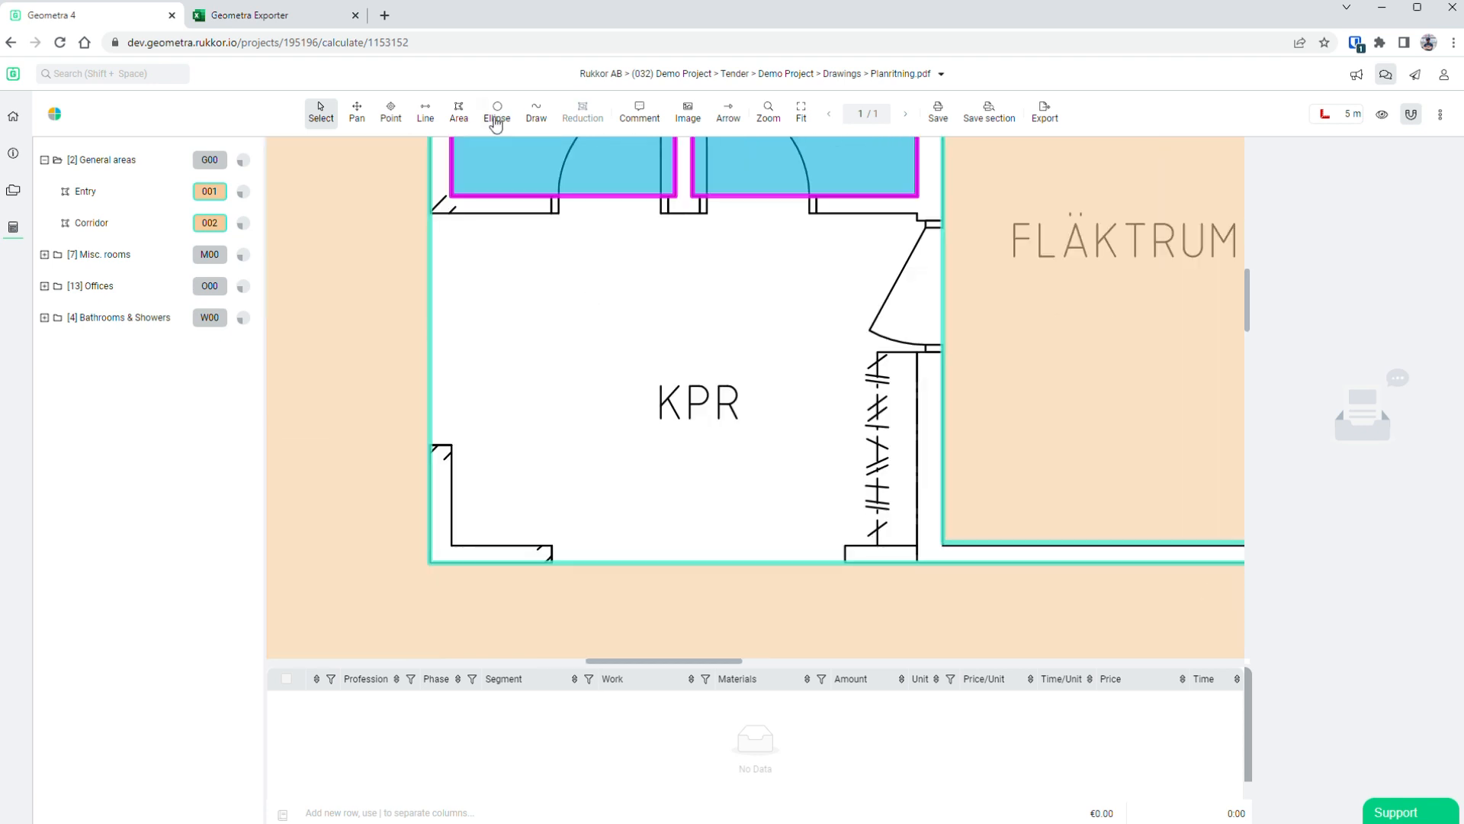
click(458, 112)
click(431, 220)
click(915, 221)
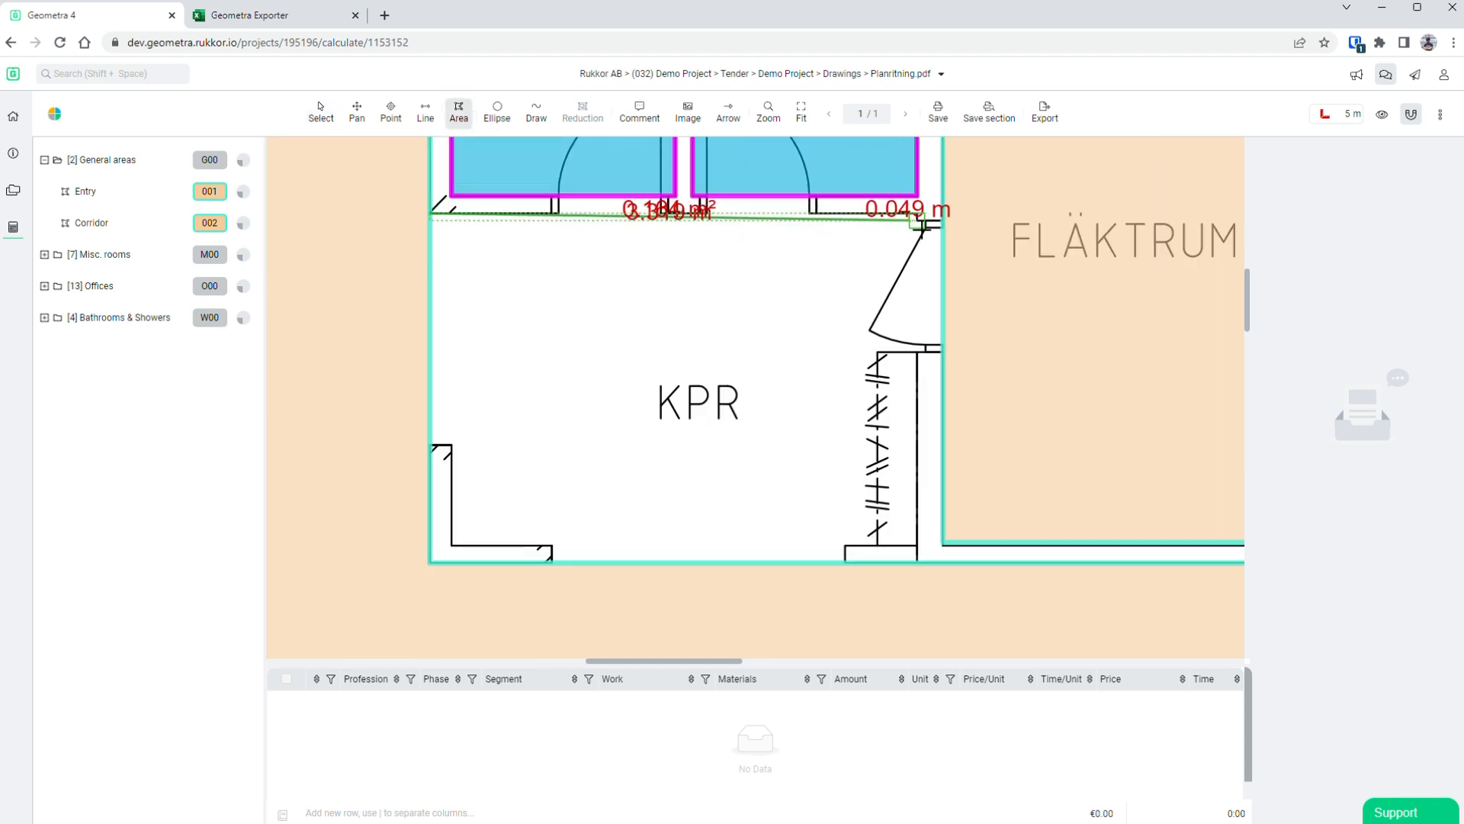
click(917, 538)
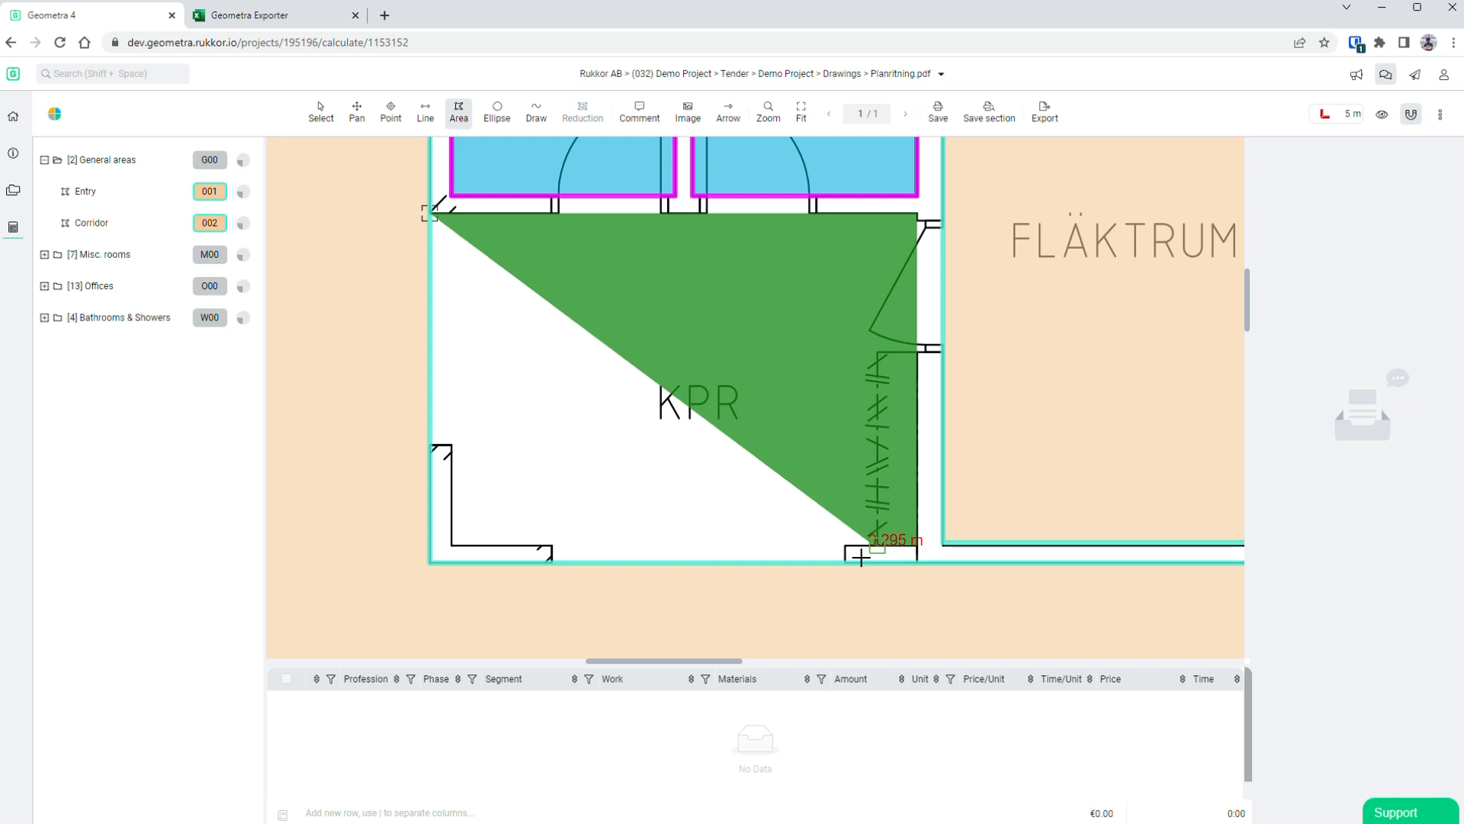
click(844, 562)
click(551, 562)
click(551, 546)
click(451, 546)
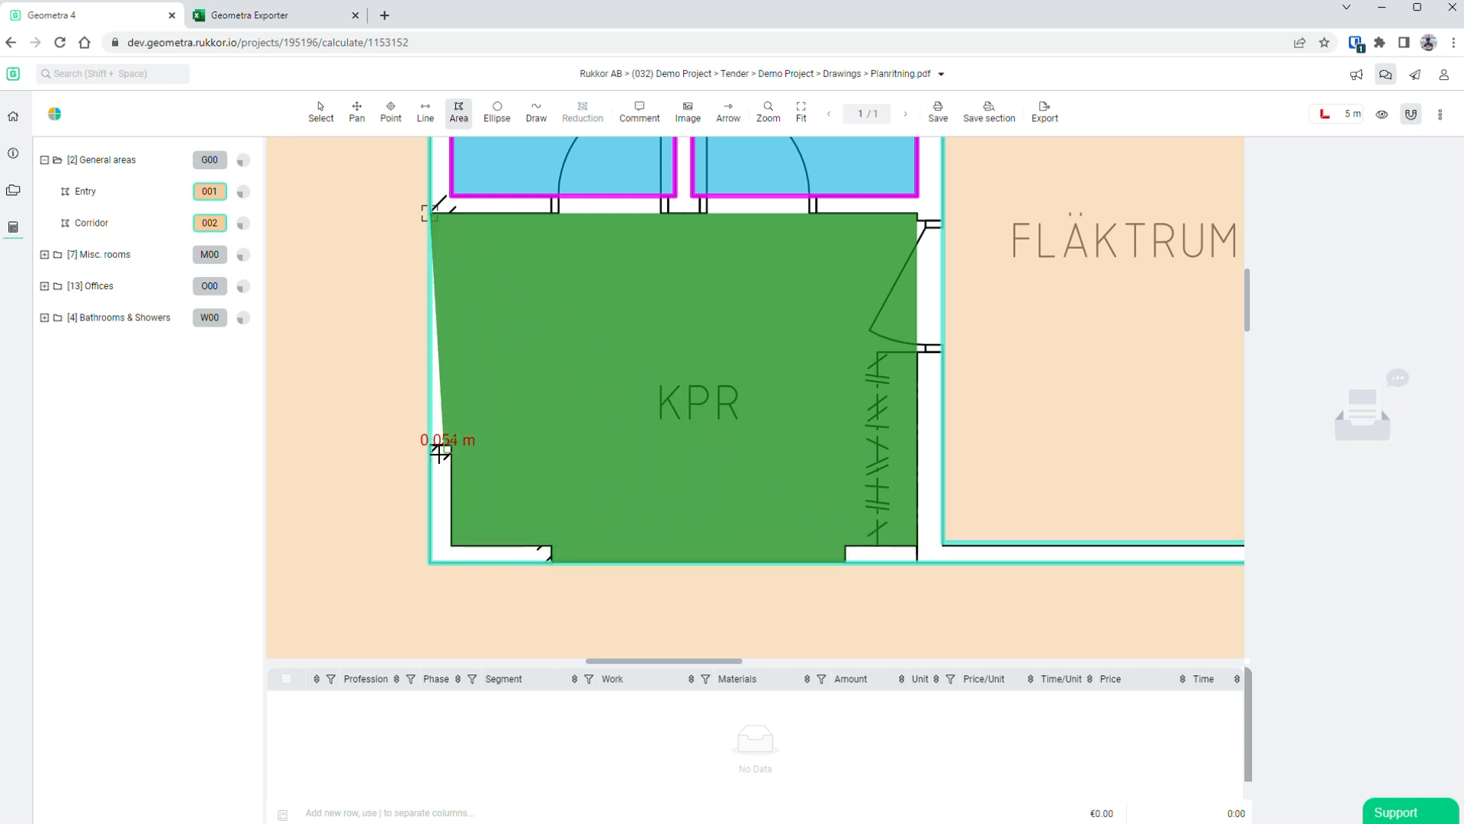
double_click(440, 452)
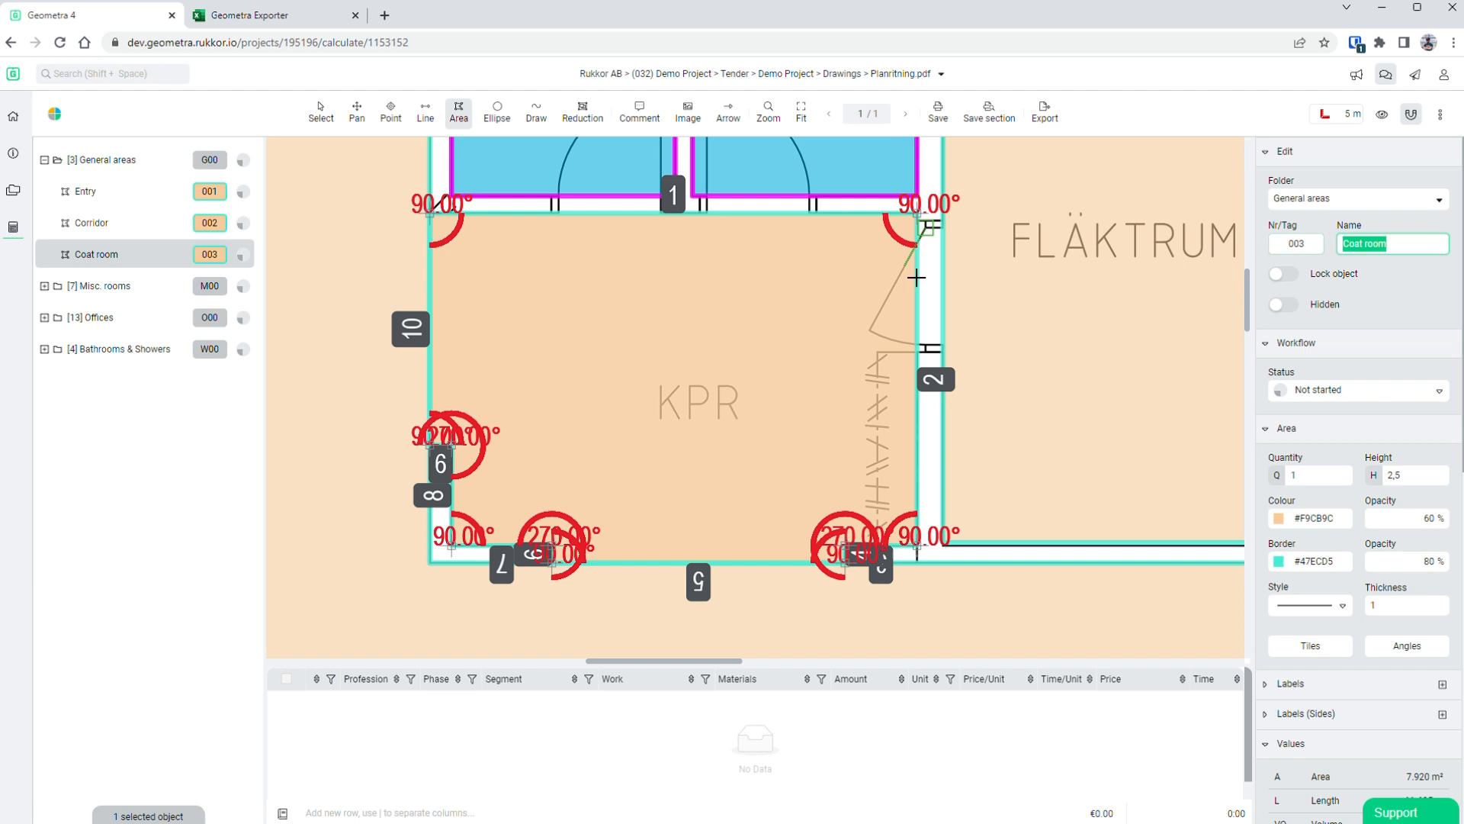
- Draw a rectangular area over the KPR room below SK.RUMS-FÖRRÅD, named Coat room with tag 004
scroll(1051, 355, down, 6)
scroll(671, 572, up, 6)
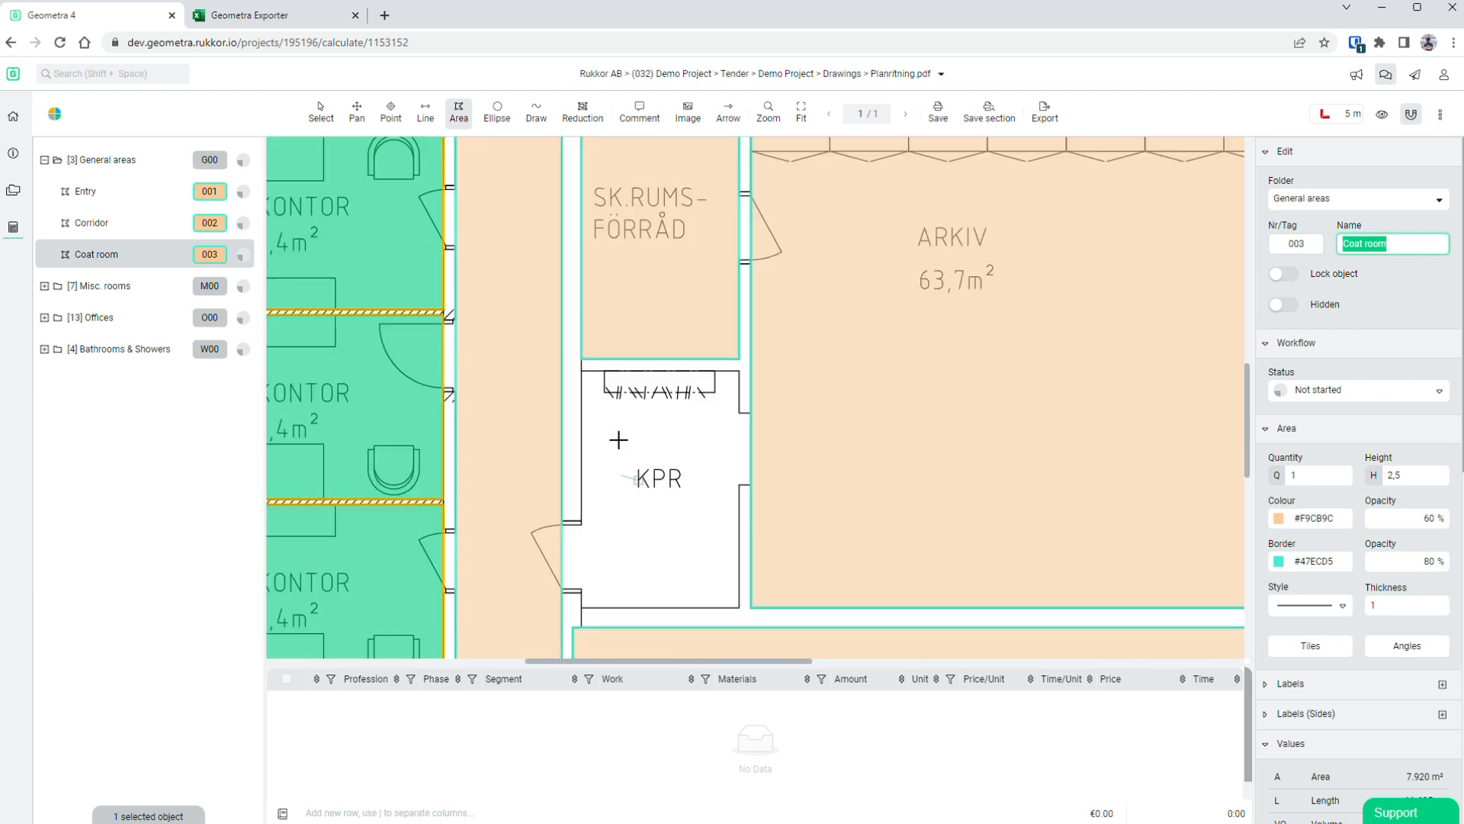
mouse_move(591, 386)
mouse_down()
mouse_move(748, 627)
mouse_move(743, 612)
mouse_up()
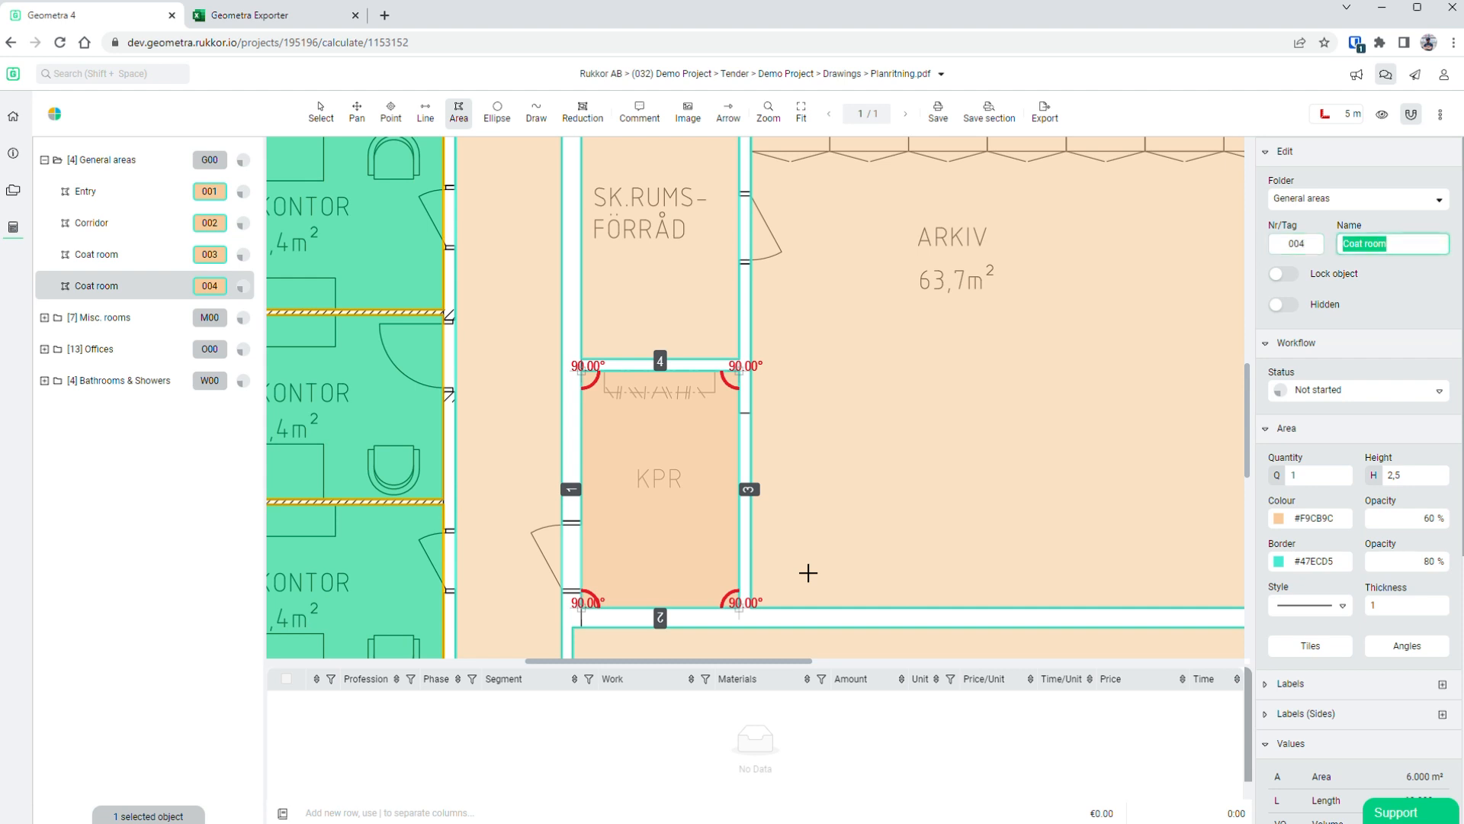
- Start the KONF.RUM outline at the corridor door and run it along the room's upper edge to the outer wall
scroll(808, 572, down, 5)
scroll(1120, 369, up, 2)
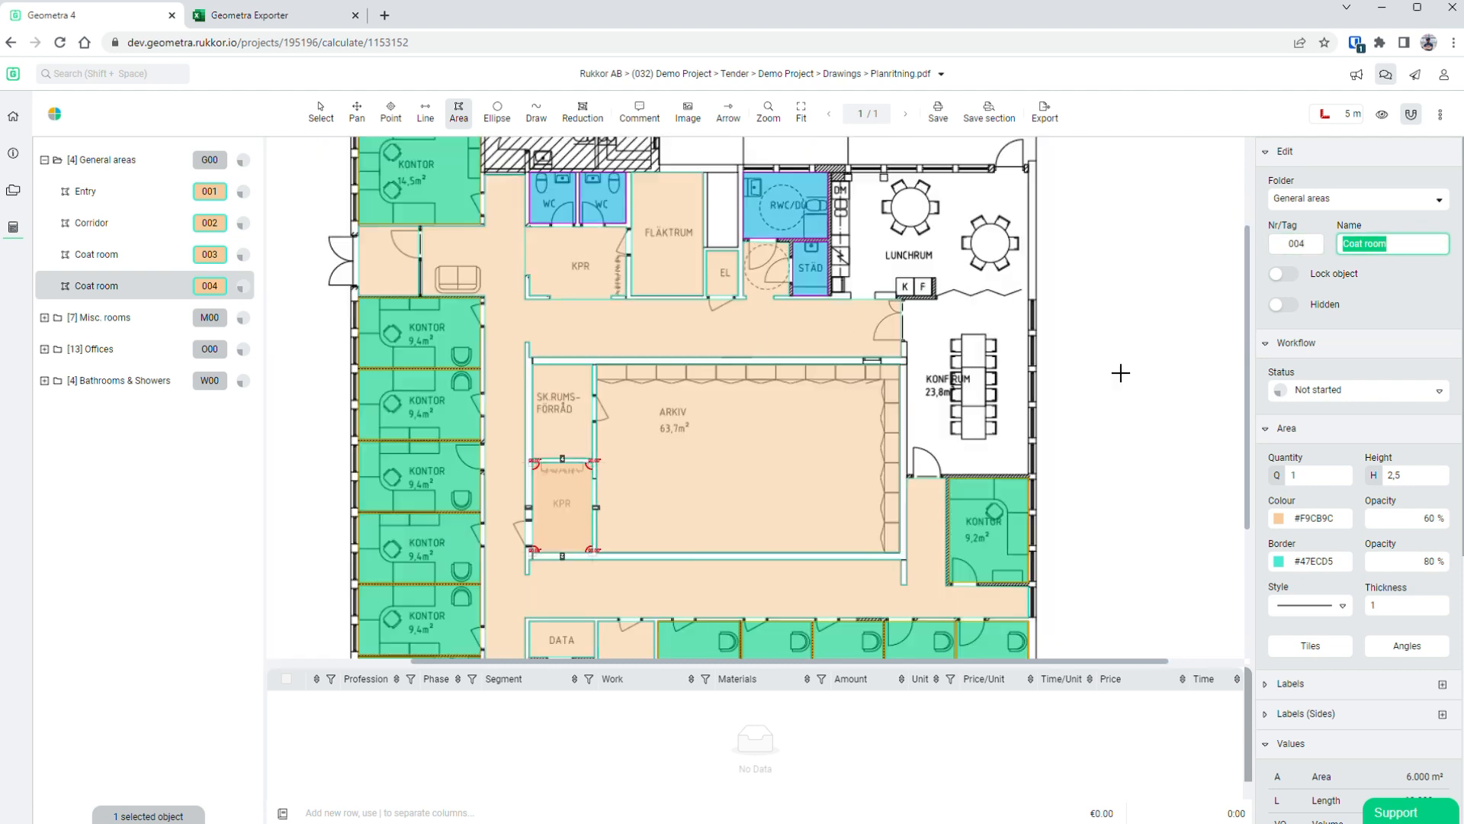
scroll(675, 236, up, 3)
scroll(742, 257, up, 4)
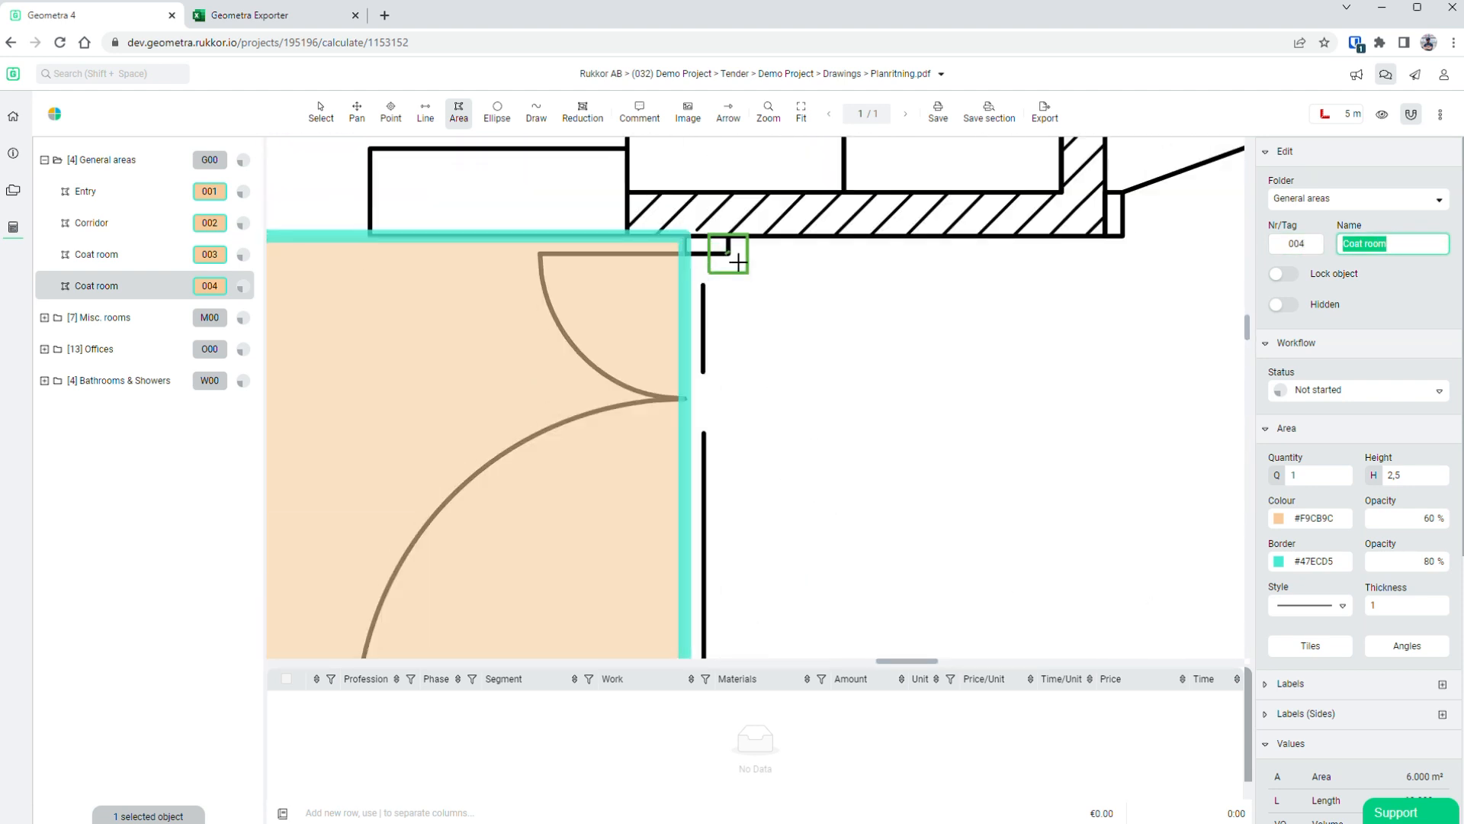
click(740, 250)
scroll(761, 252, right, 5)
click(759, 248)
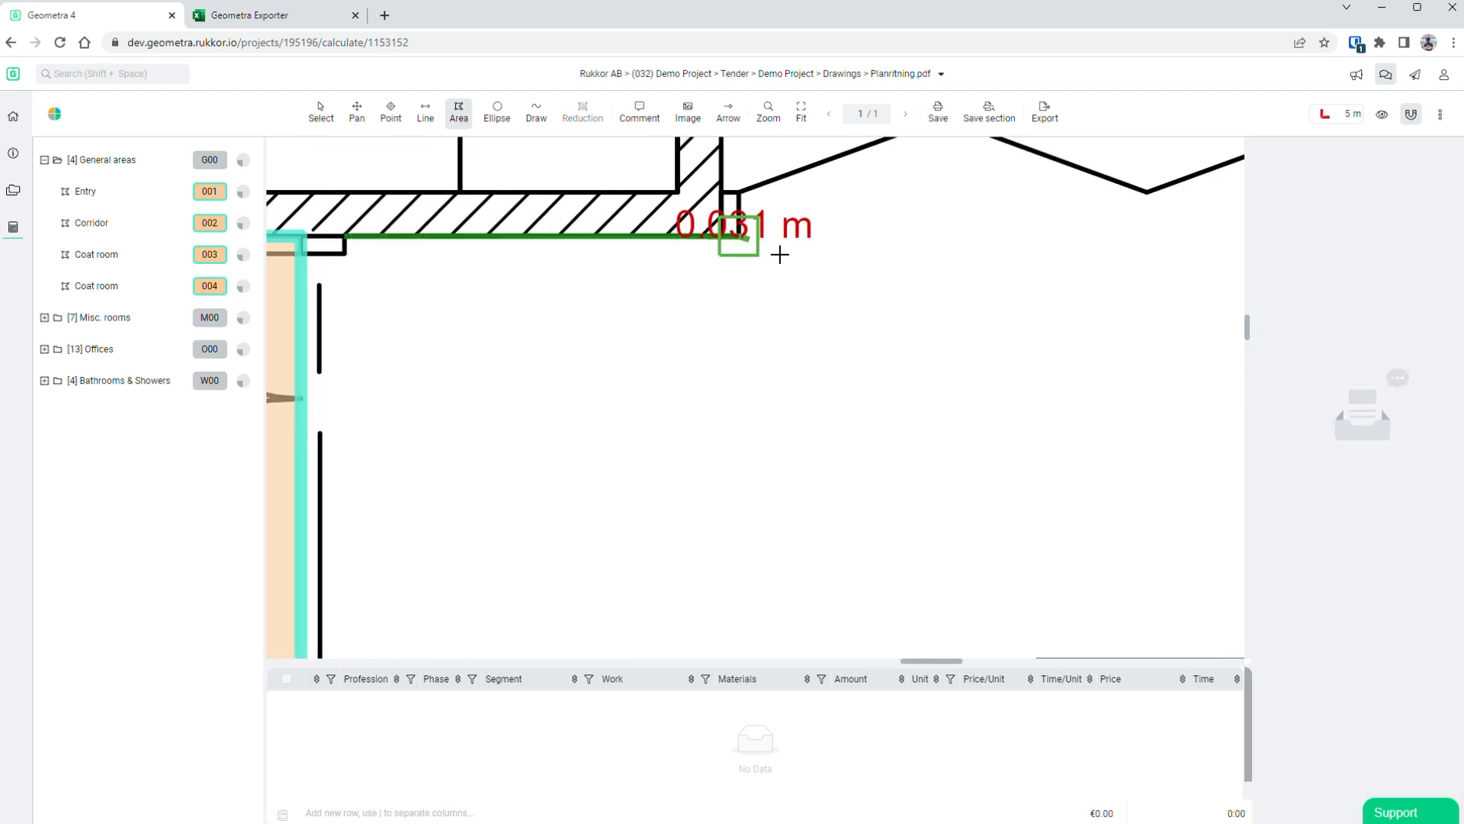
scroll(877, 246, right, 4)
scroll(885, 246, right, 5)
click(1078, 251)
- Continue around KONF.RUM down the outer wall, along the lower wall and back up, then name the area Conference room with tag 005
scroll(1029, 313, down, 5)
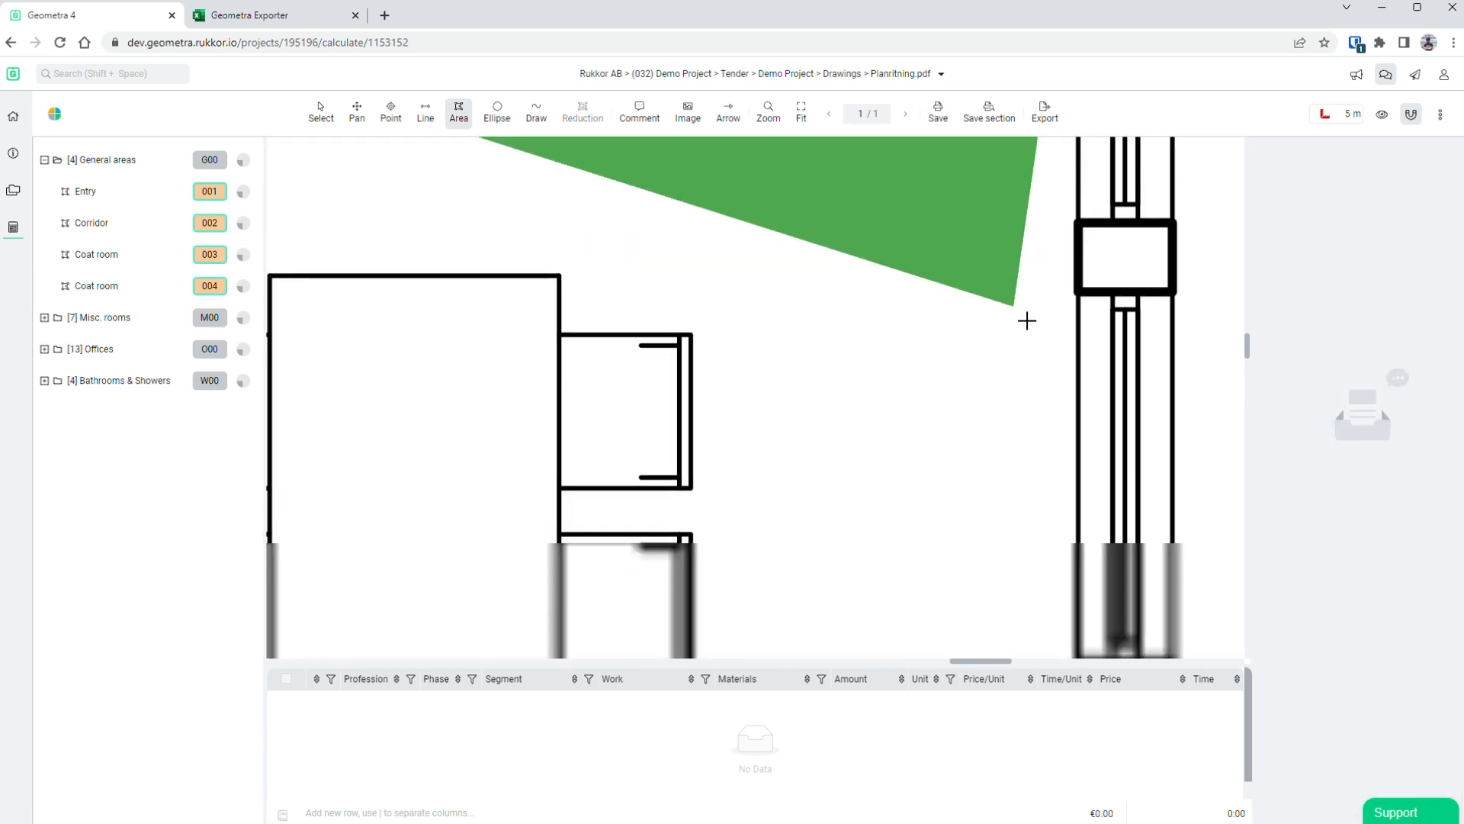
scroll(1033, 318, down, 10)
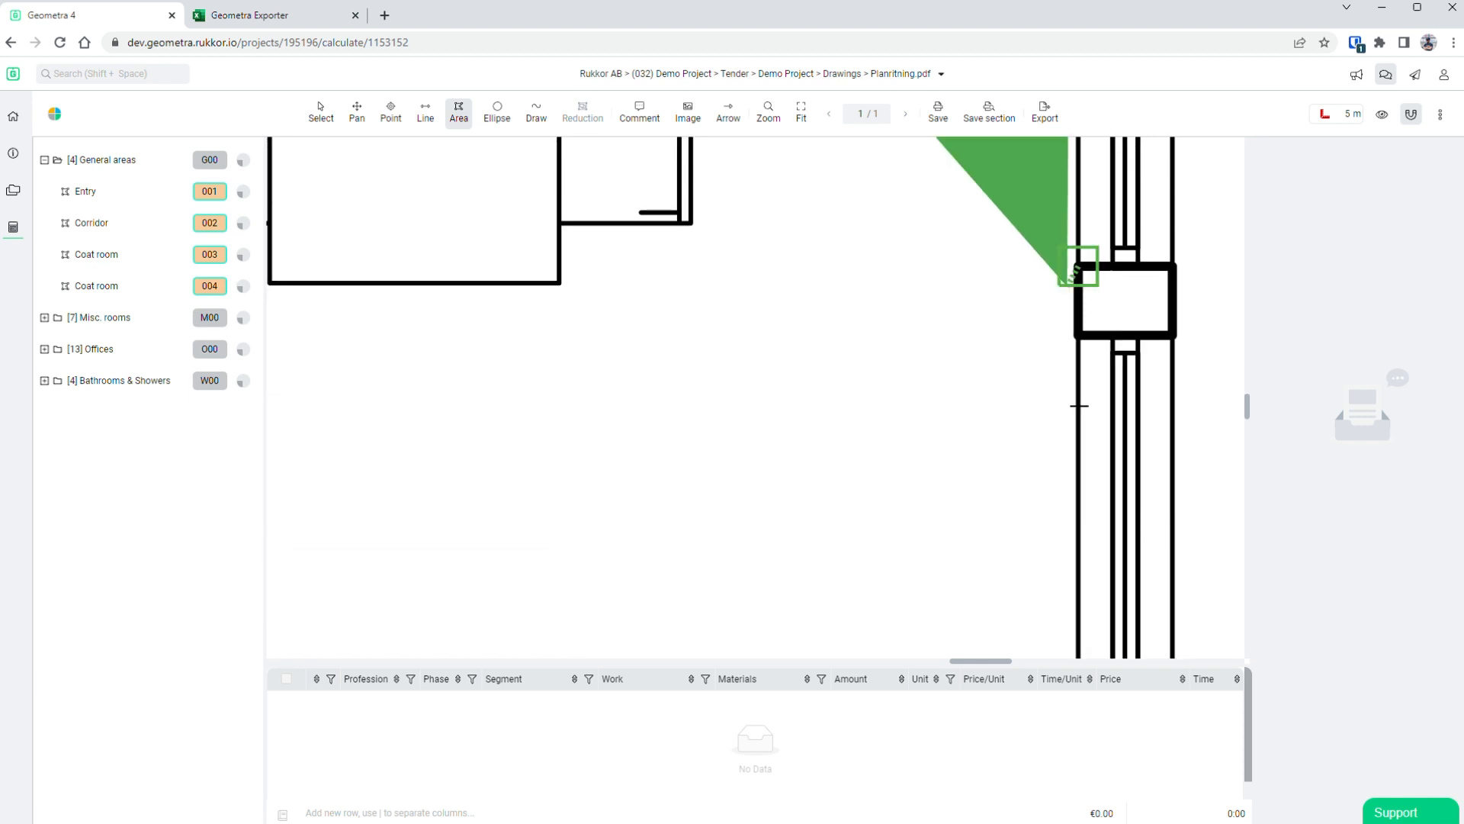
click(1075, 357)
scroll(899, 327, left, 8)
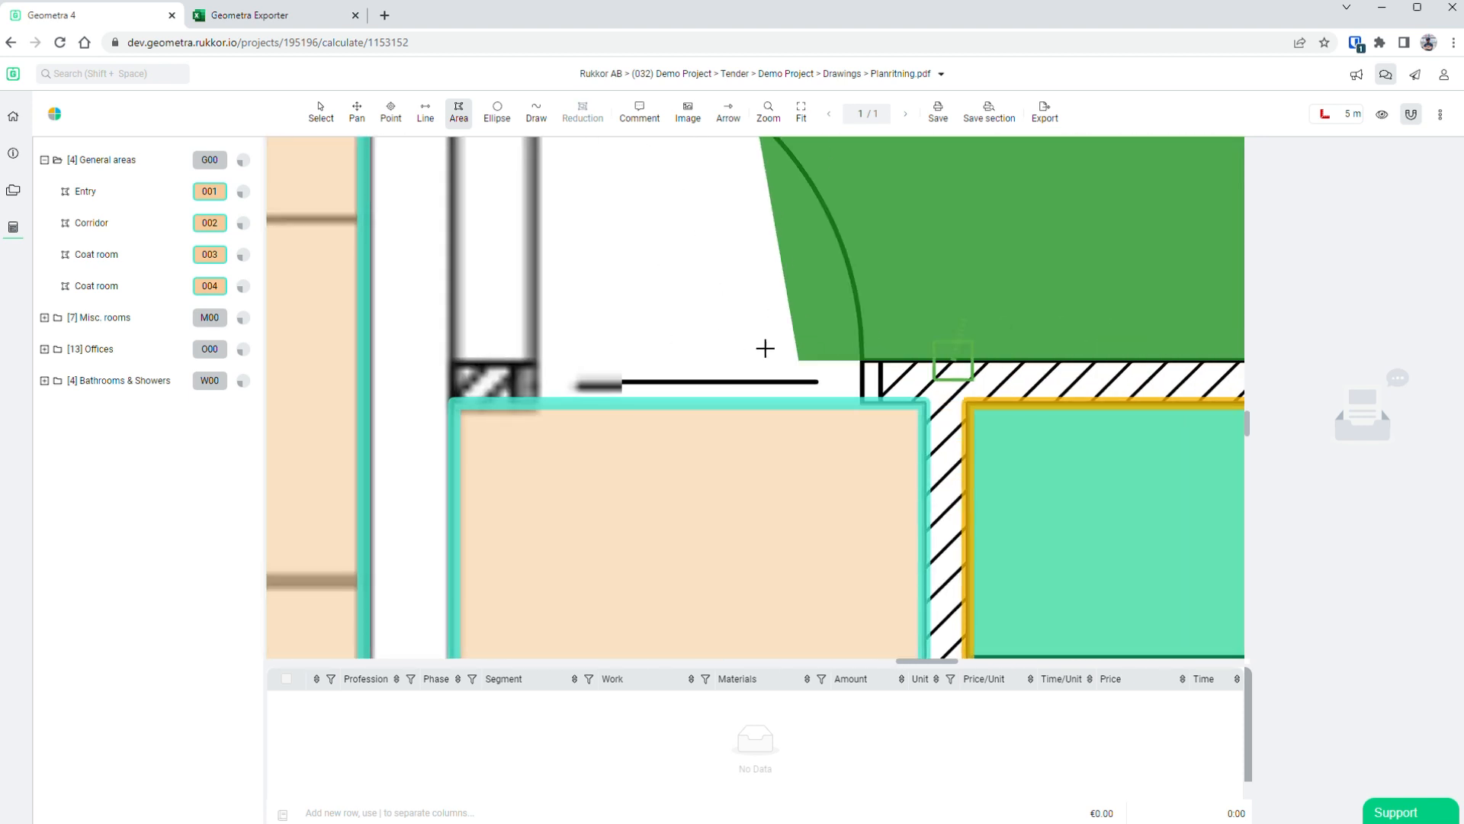
ctrl+scroll(834, 370, up, 5)
ctrl+scroll(831, 360, down, 2)
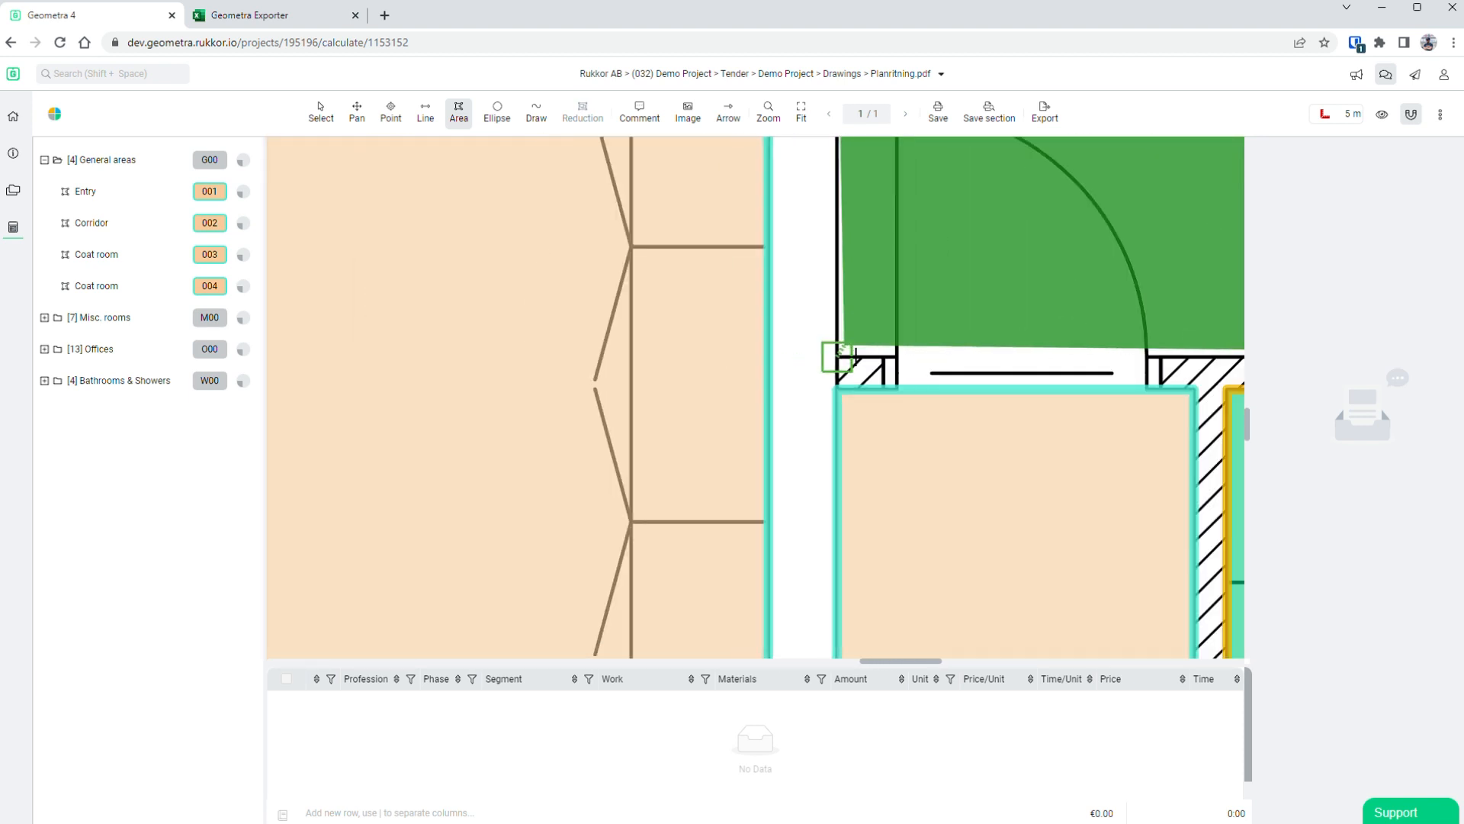
scroll(854, 362, up, 10)
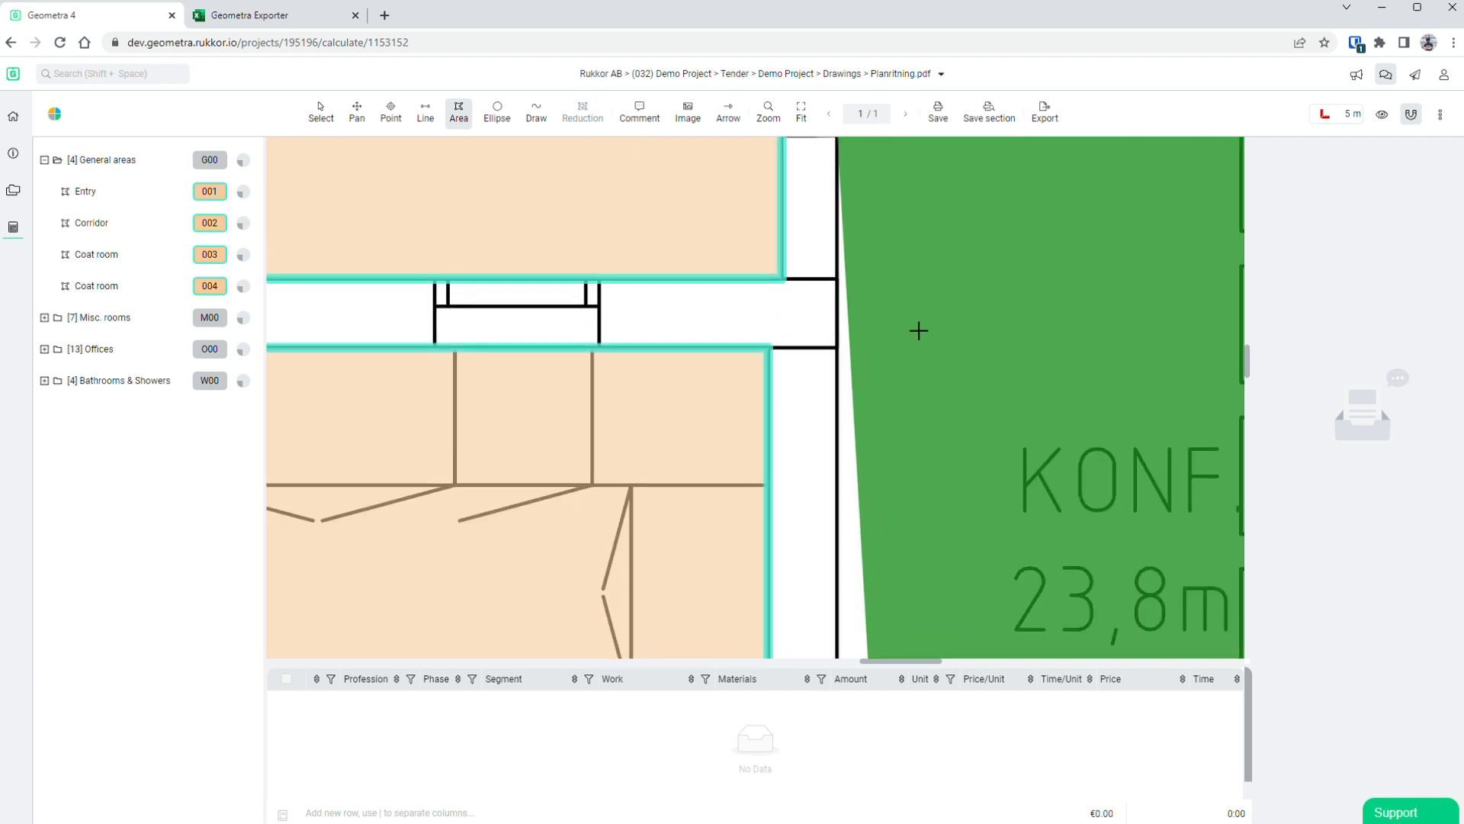
click(837, 364)
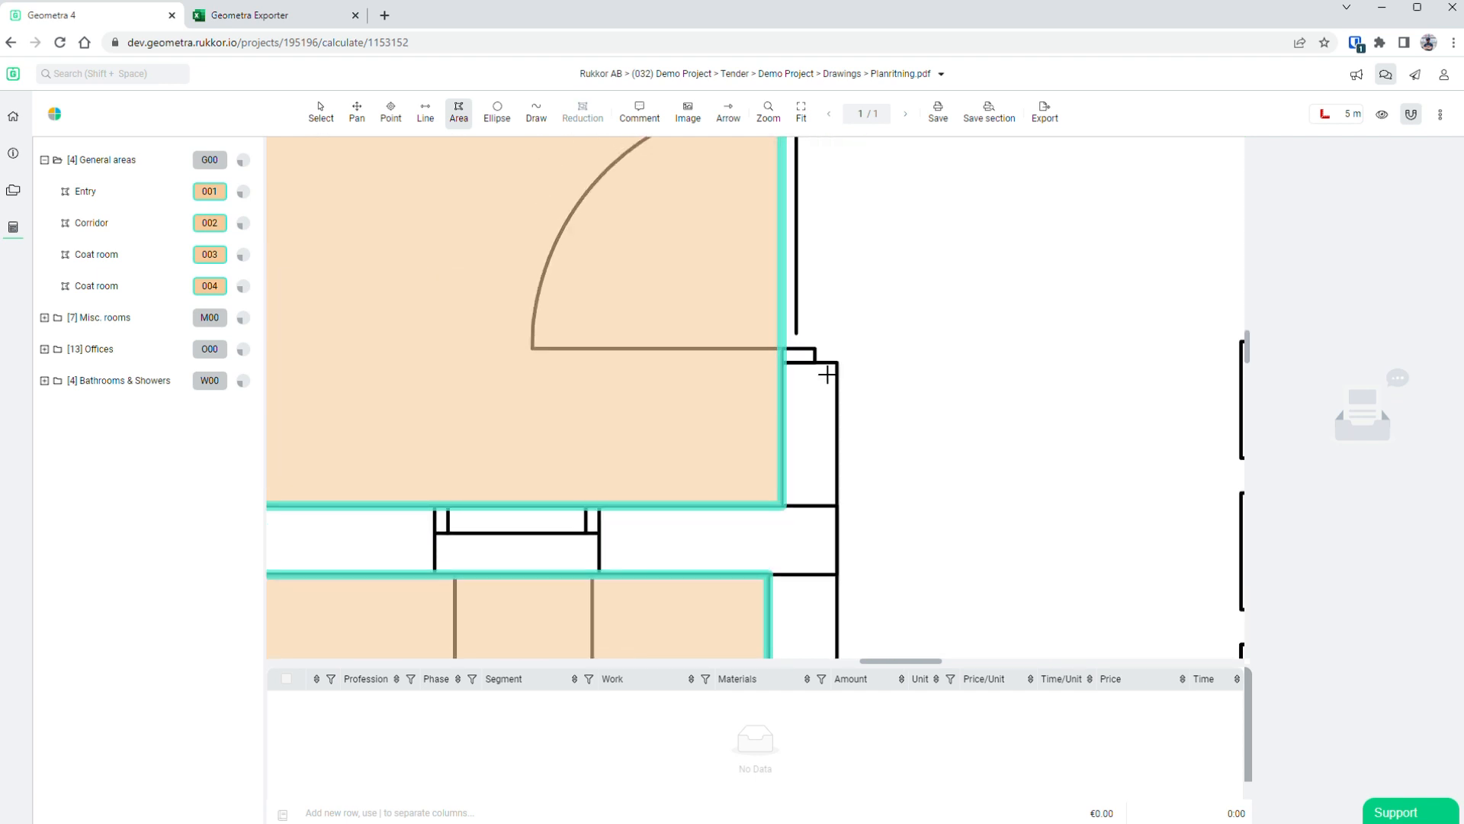
ctrl+scroll(1064, 350, down, 5)
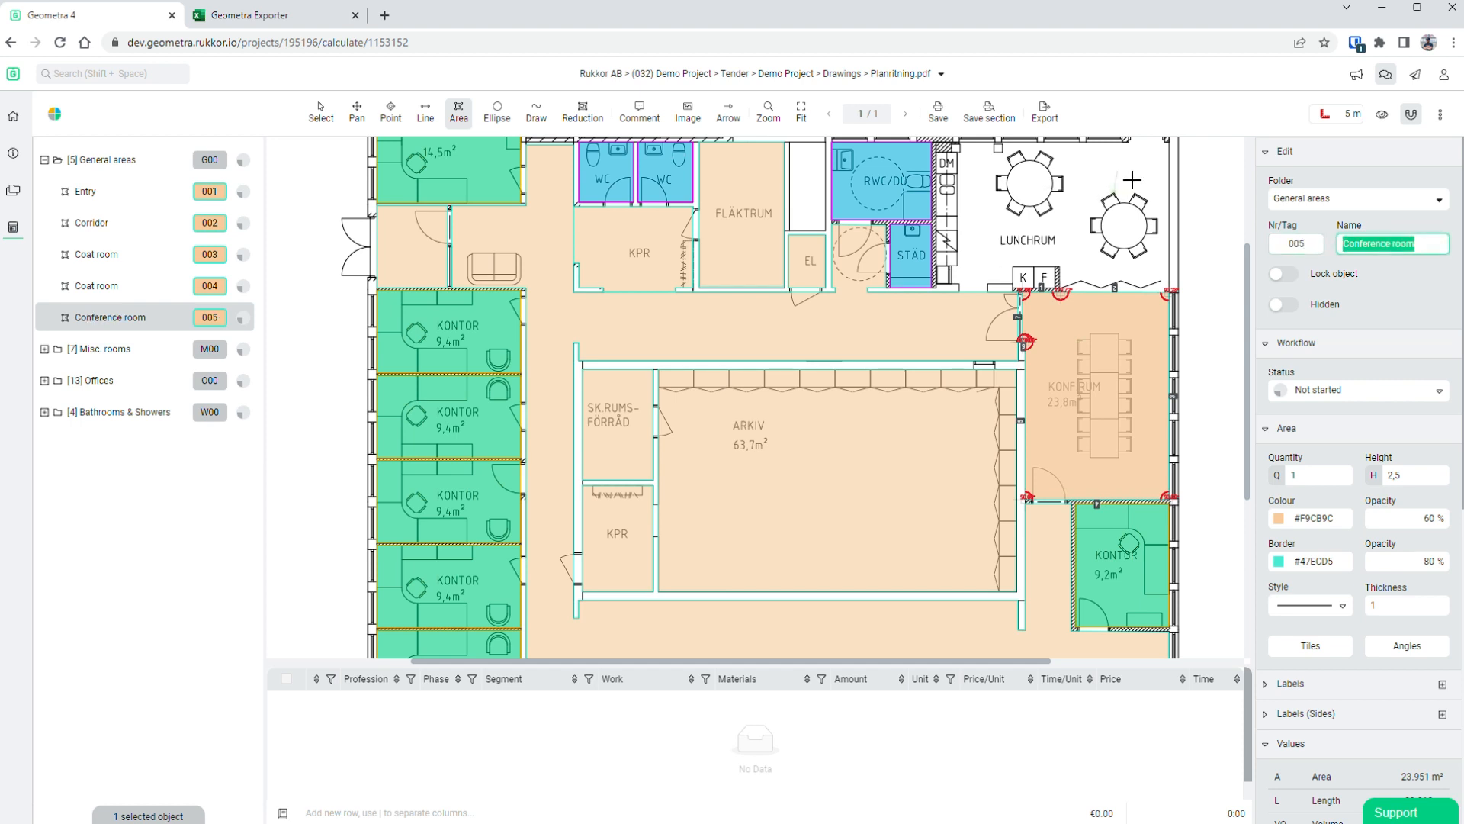
- Start the LUNCHRUM outline above DM, following the window wall and the outer wall down to the conference room
scroll(1131, 180, up, 6)
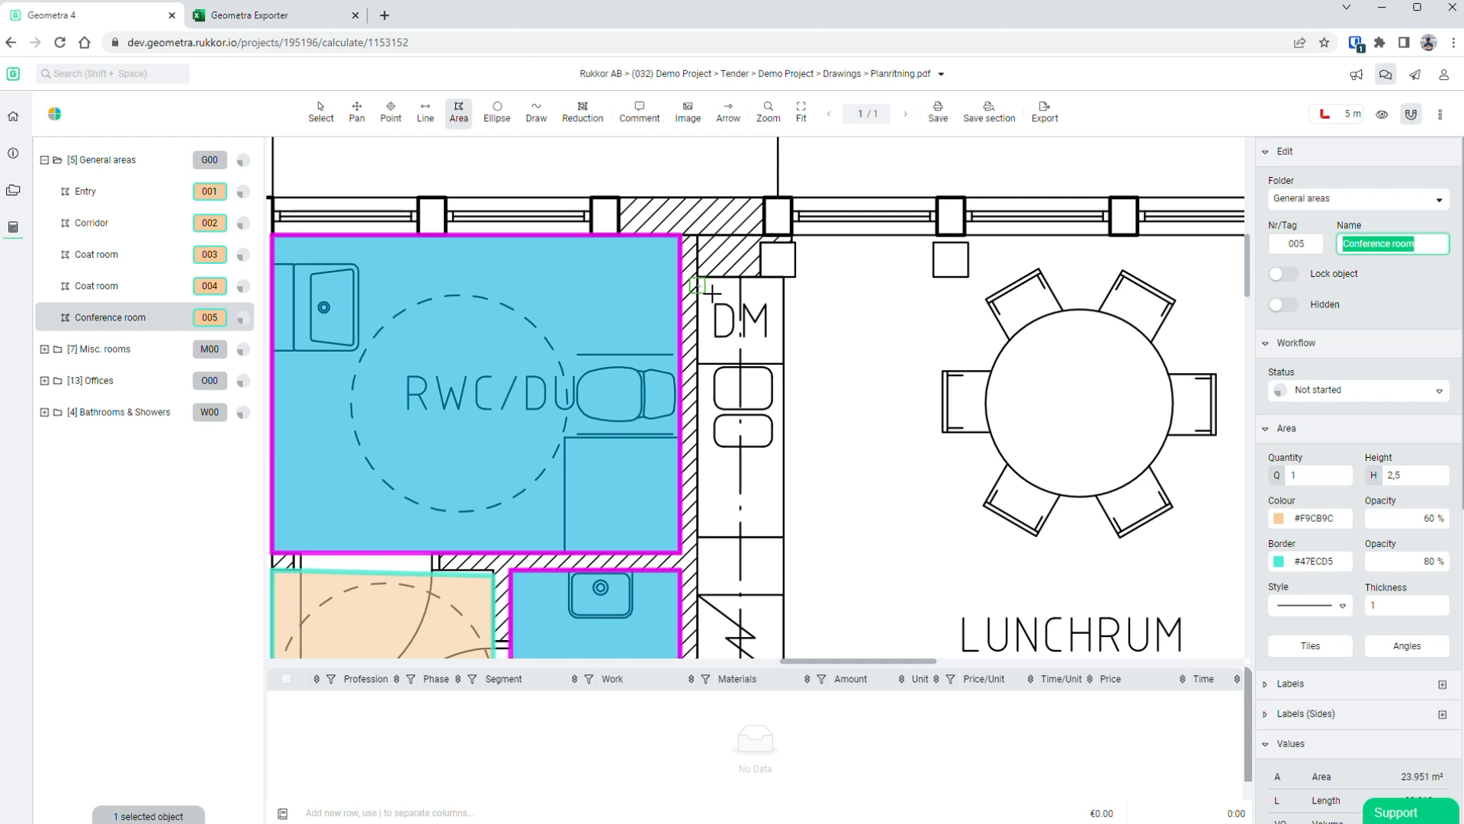
click(711, 291)
click(808, 289)
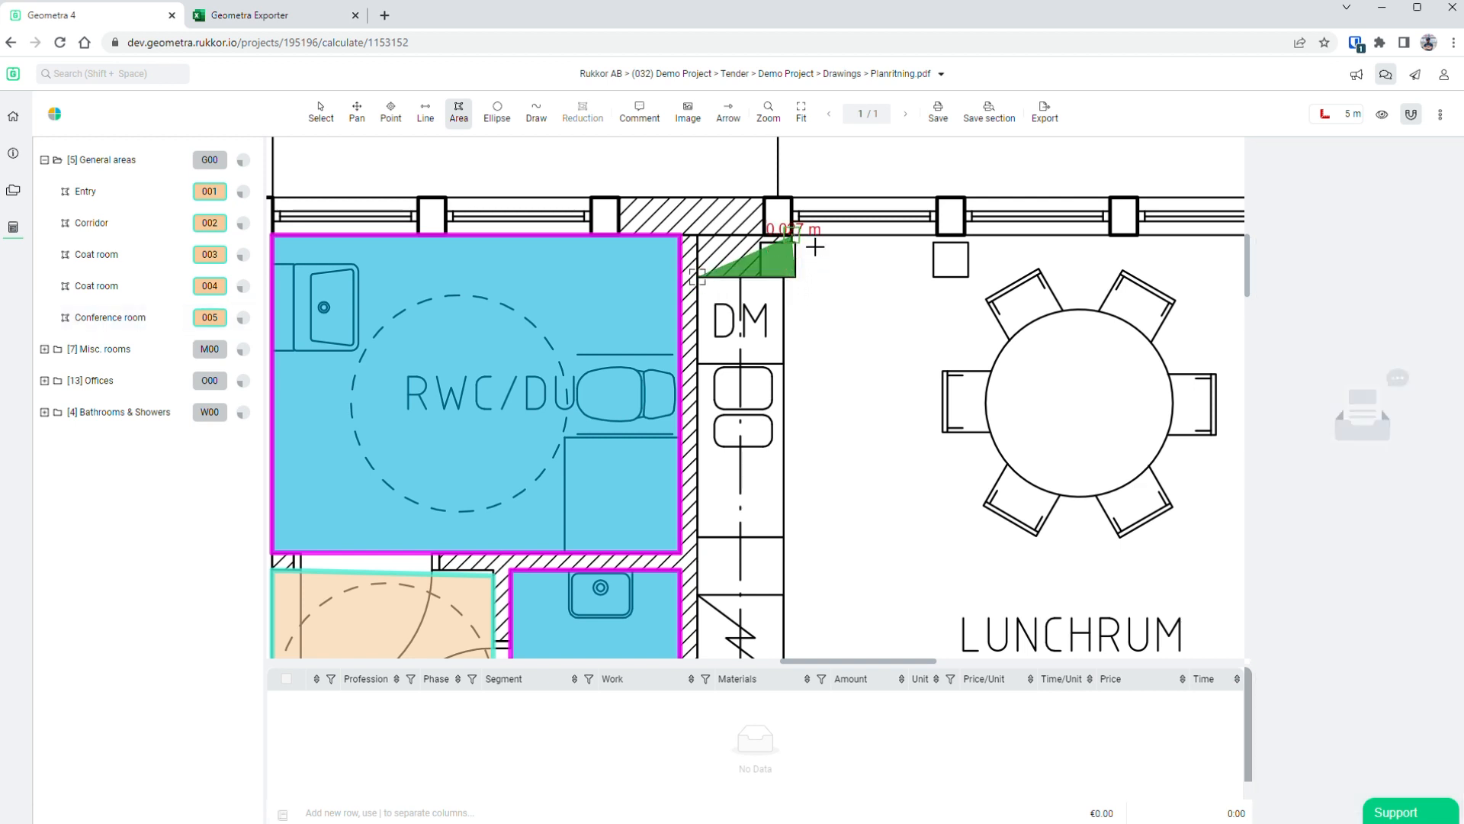
scroll(931, 252, right, 10)
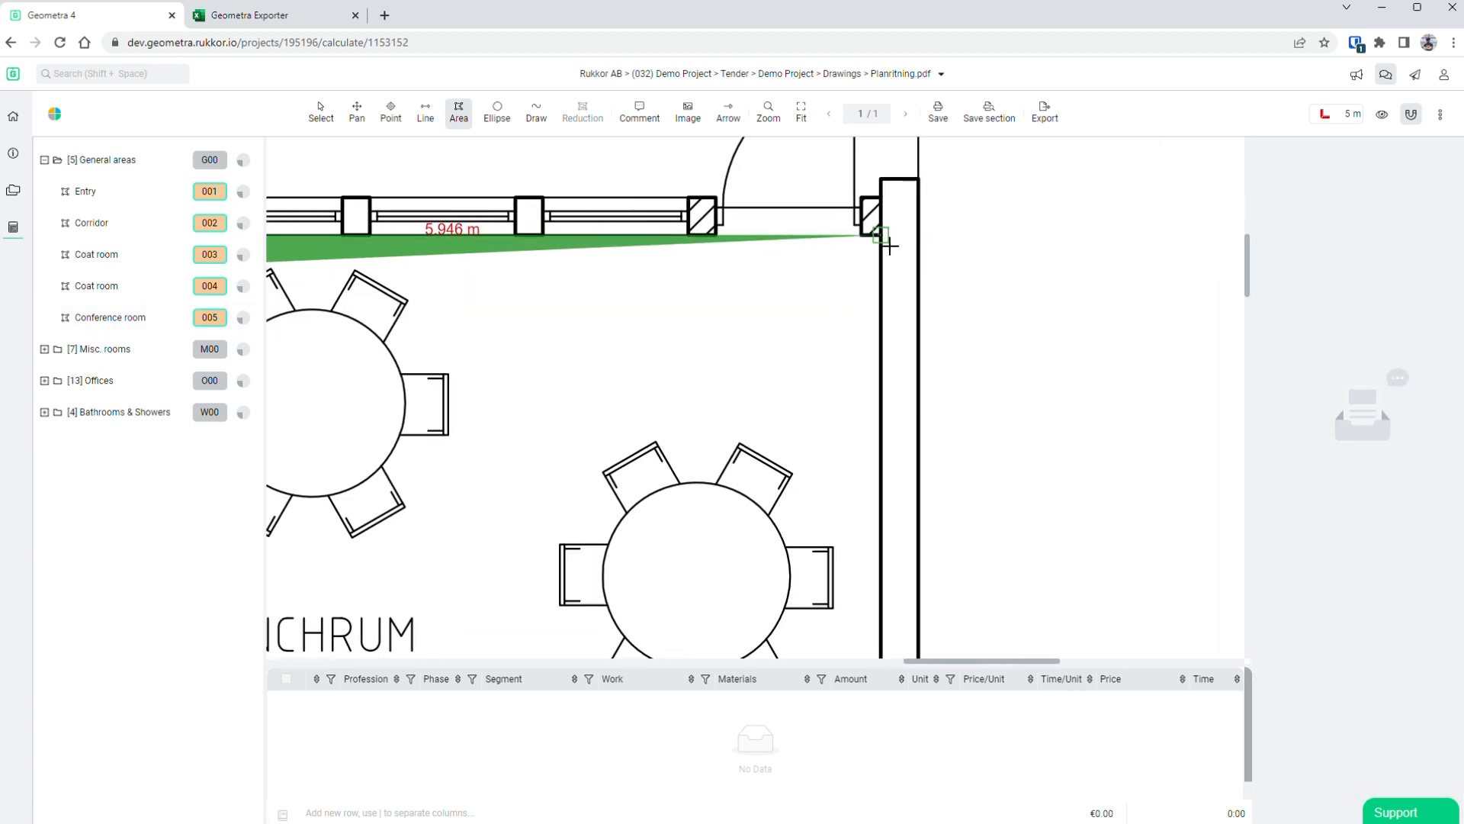
scroll(876, 305, down, 5)
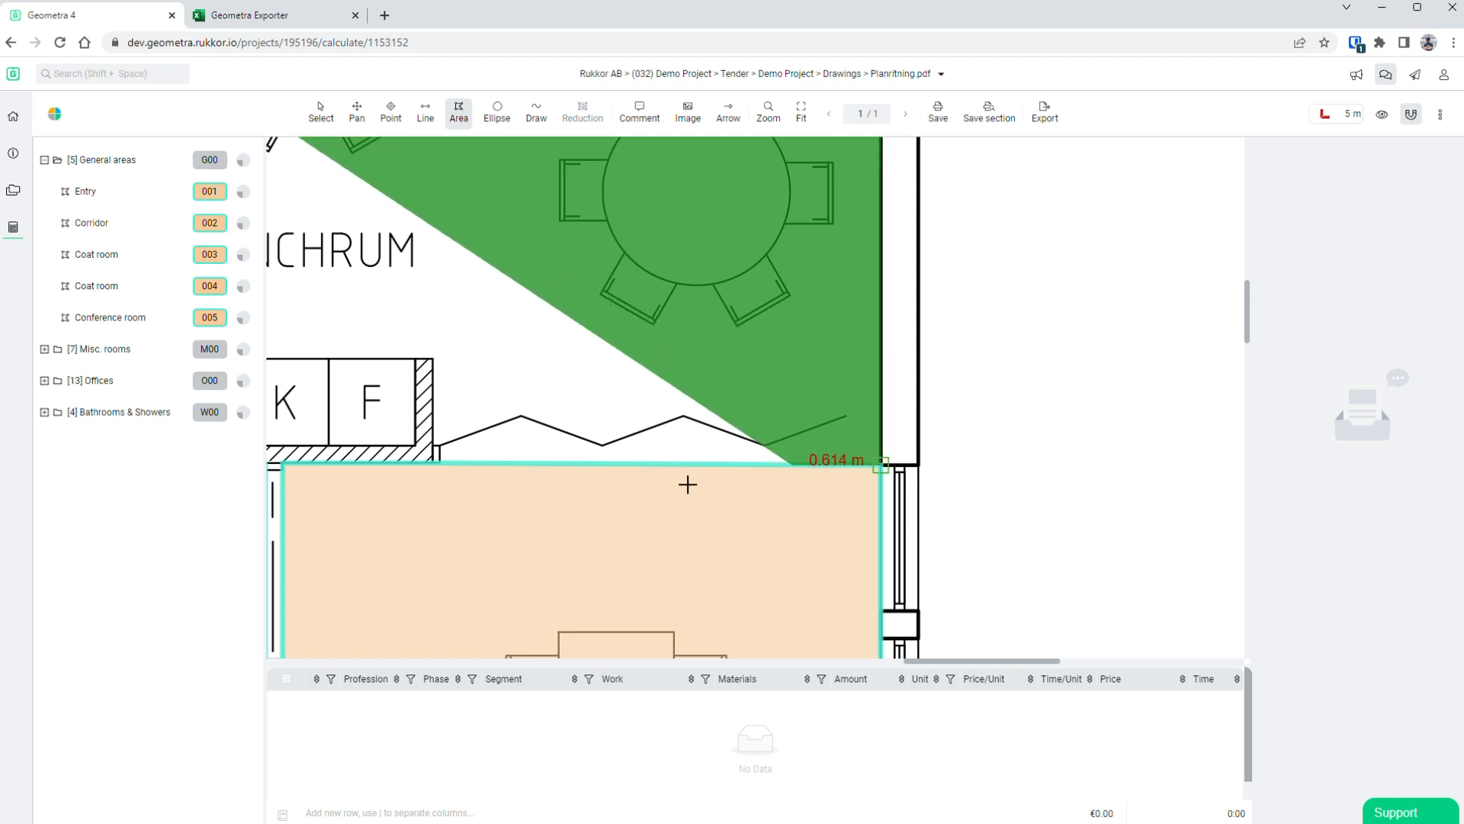
scroll(687, 484, left, 5)
- Continue the LUNCHRUM outline along the folding partition and around the K and F cabinets to the doorway wall
click(833, 458)
click(820, 364)
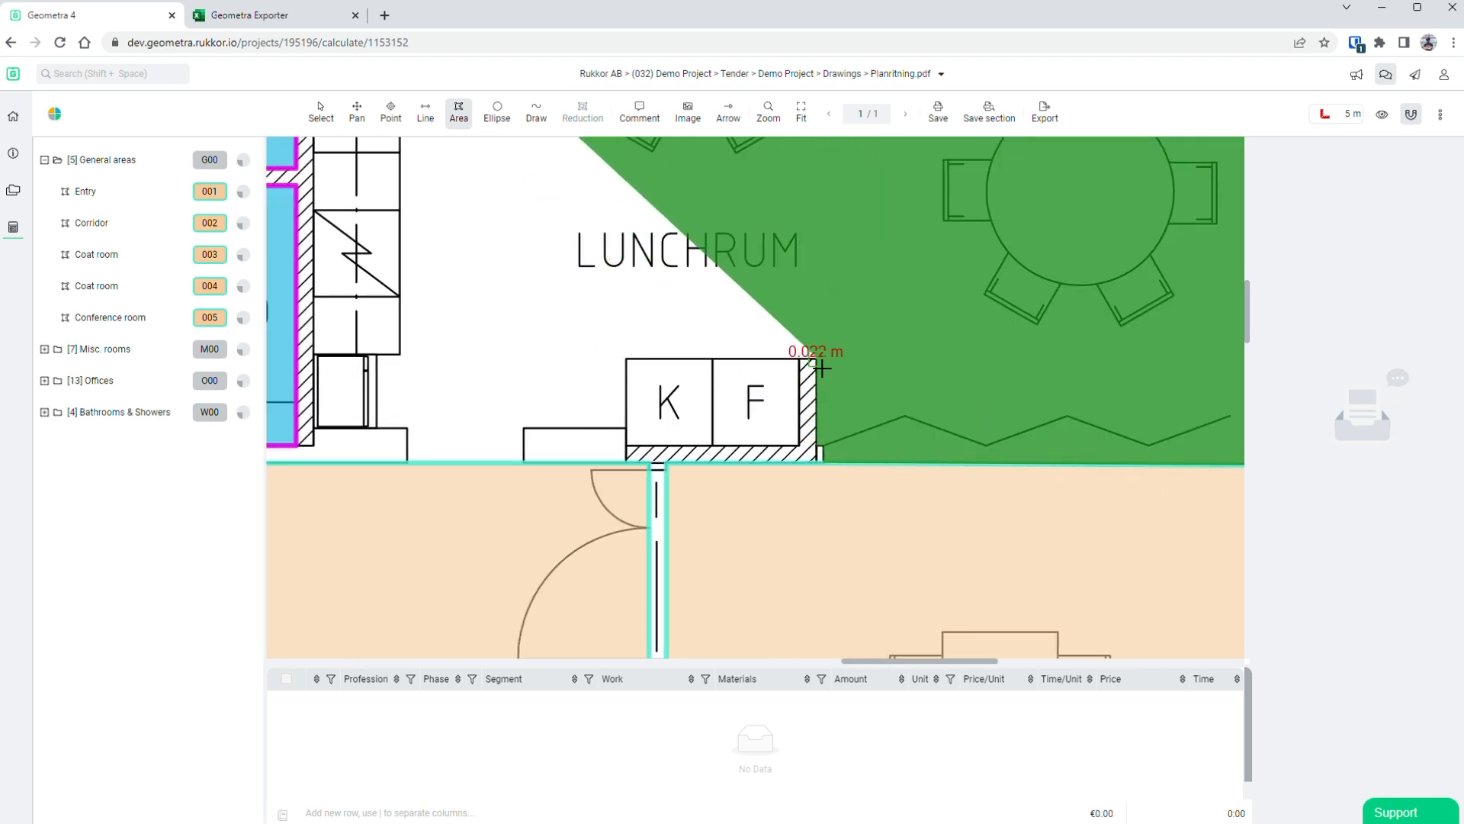
click(800, 360)
click(801, 448)
click(626, 447)
click(524, 429)
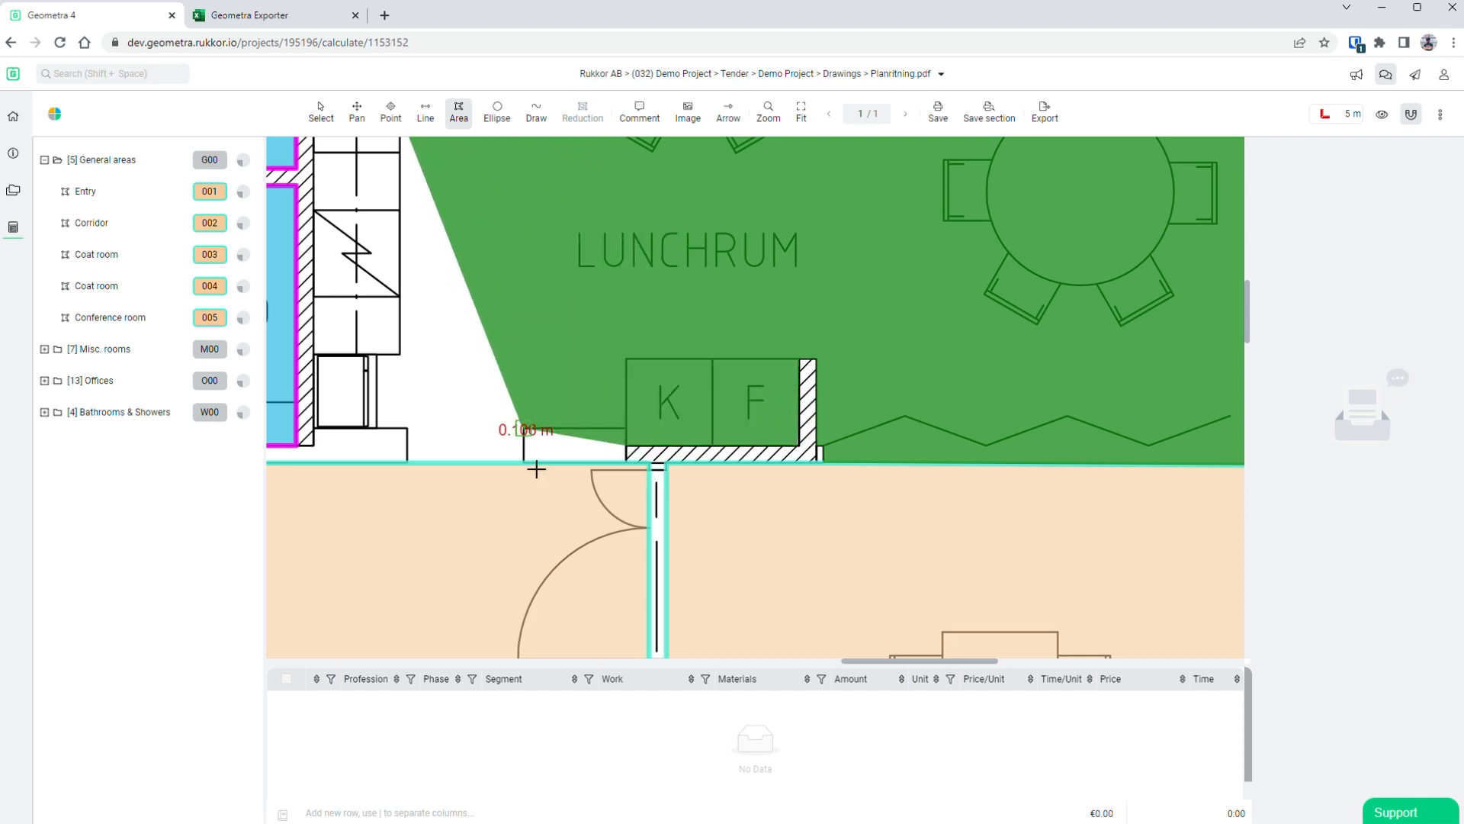
- Close the LUNCHRUM outline across the doorway and beside STÄD, and name the area Kitchen / Lunch room with tag 006
click(533, 467)
click(418, 466)
click(419, 446)
scroll(409, 442, left, 2)
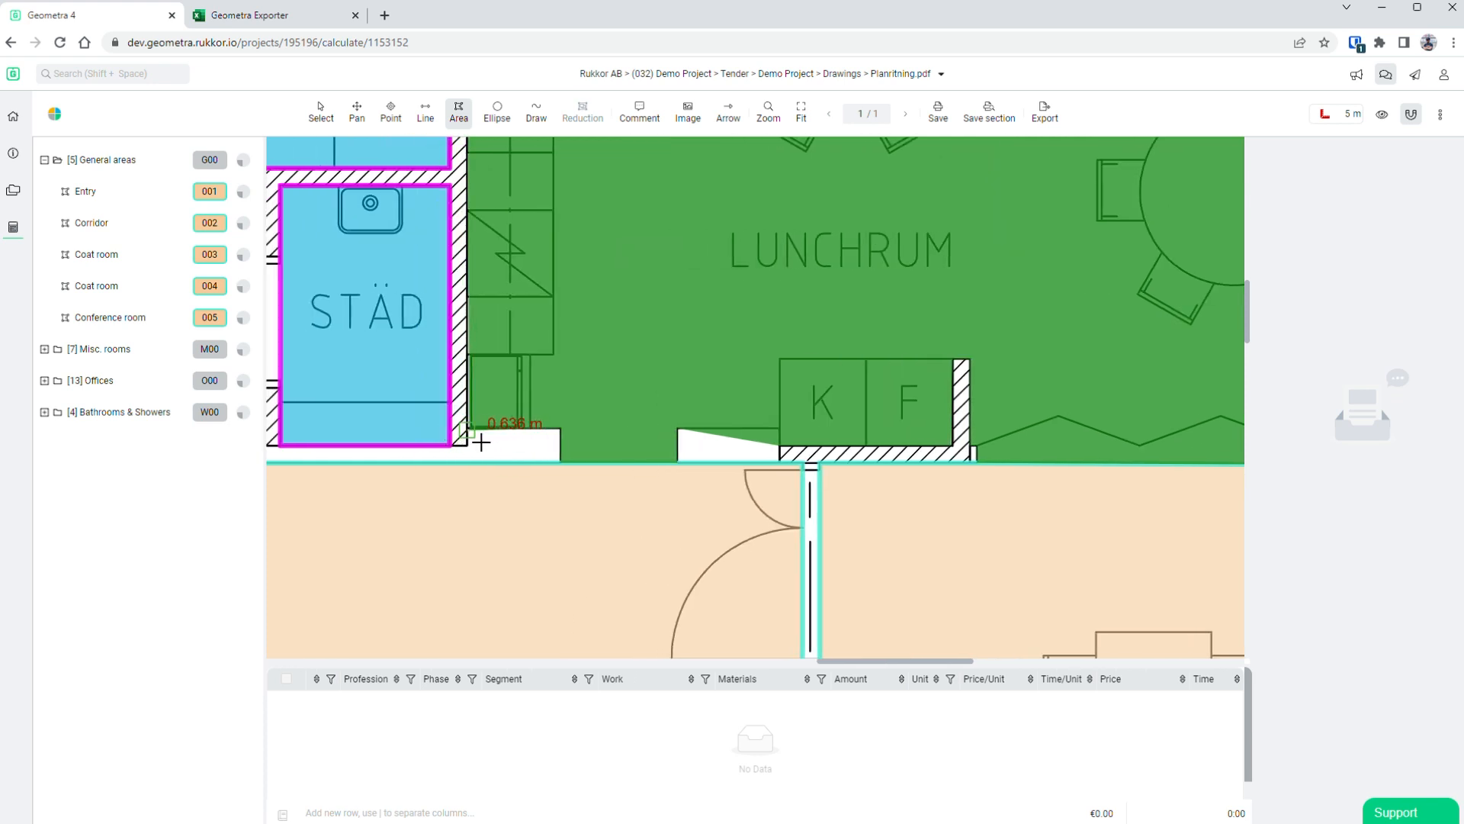
click(482, 443)
scroll(915, 366, down, 5)
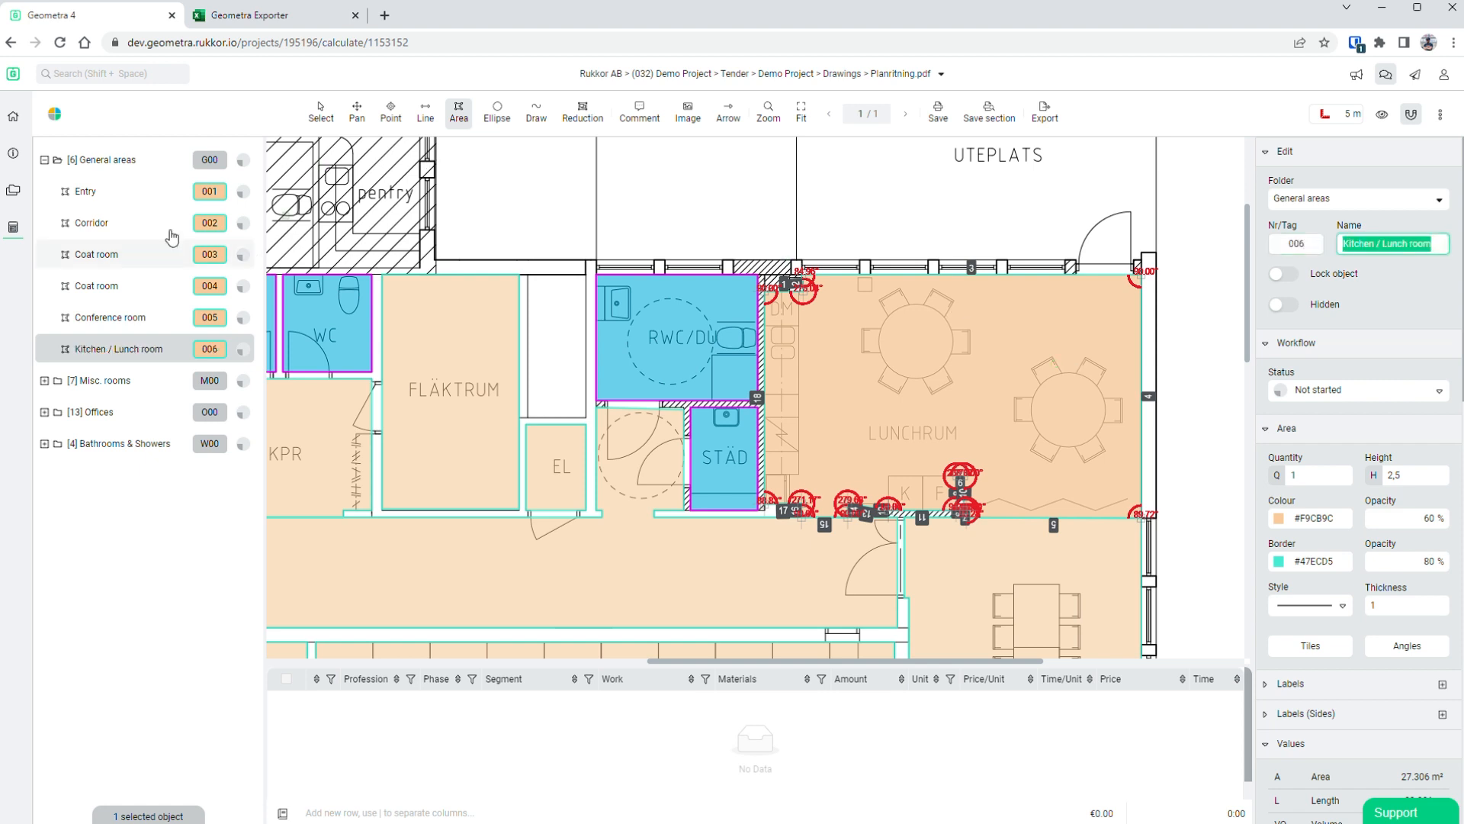
- Set the fill colour of all areas in the General areas folder to yellow #E8E800
click(102, 159)
scroll(747, 377, down, 3)
ctrl+scroll(747, 377, down, 2)
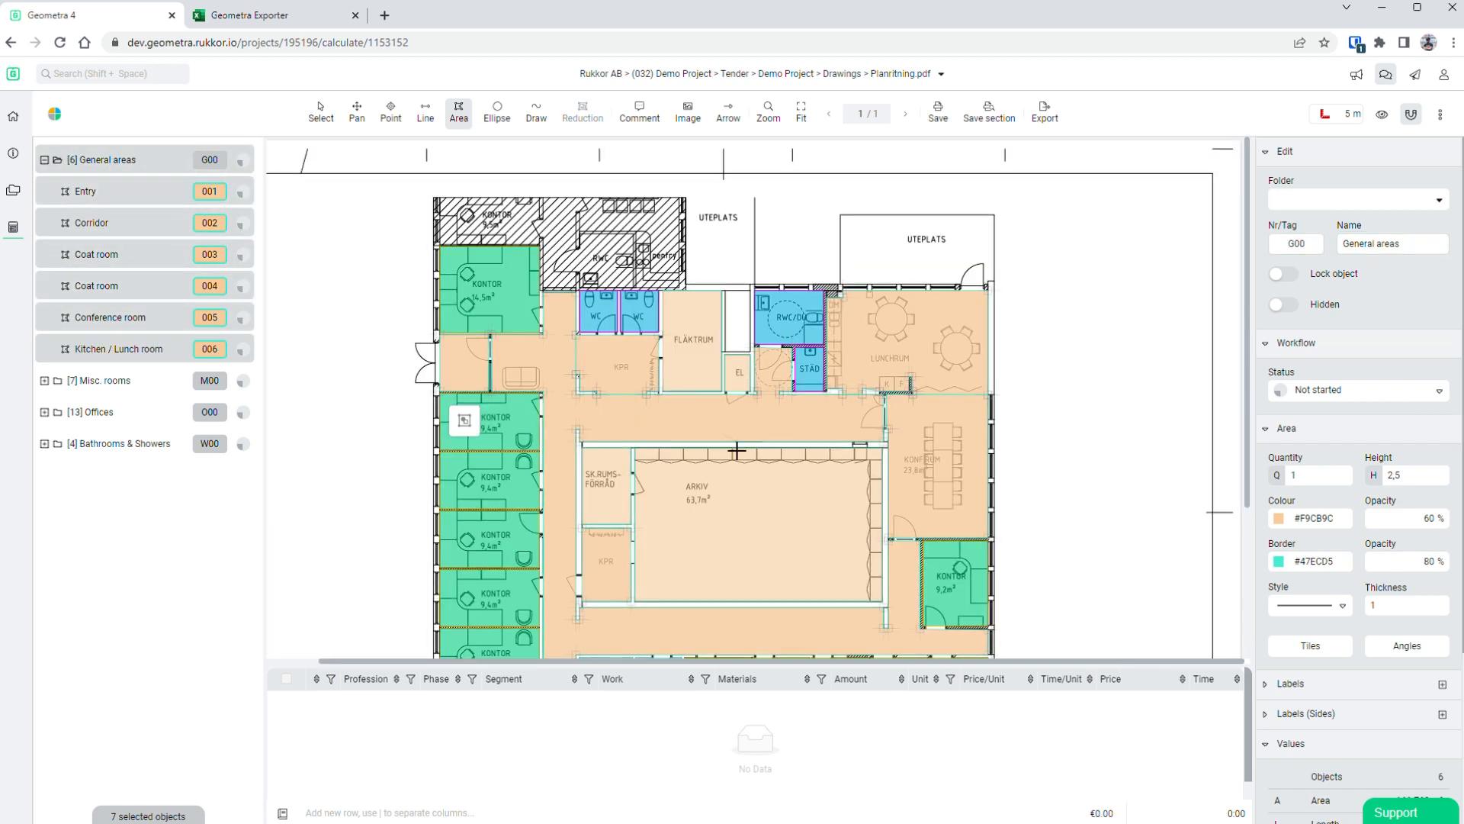
scroll(737, 450, down, 2)
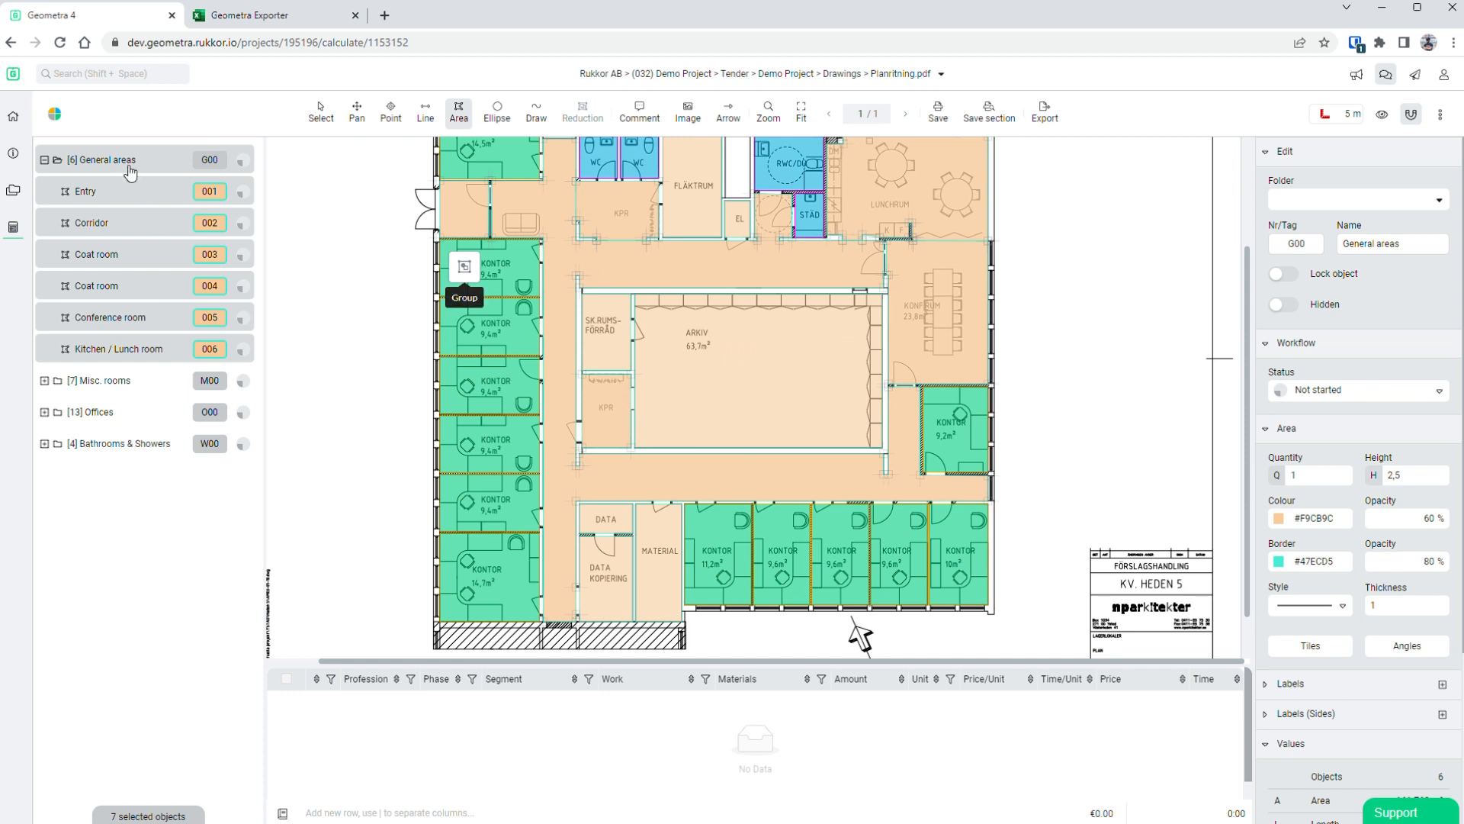
click(1279, 519)
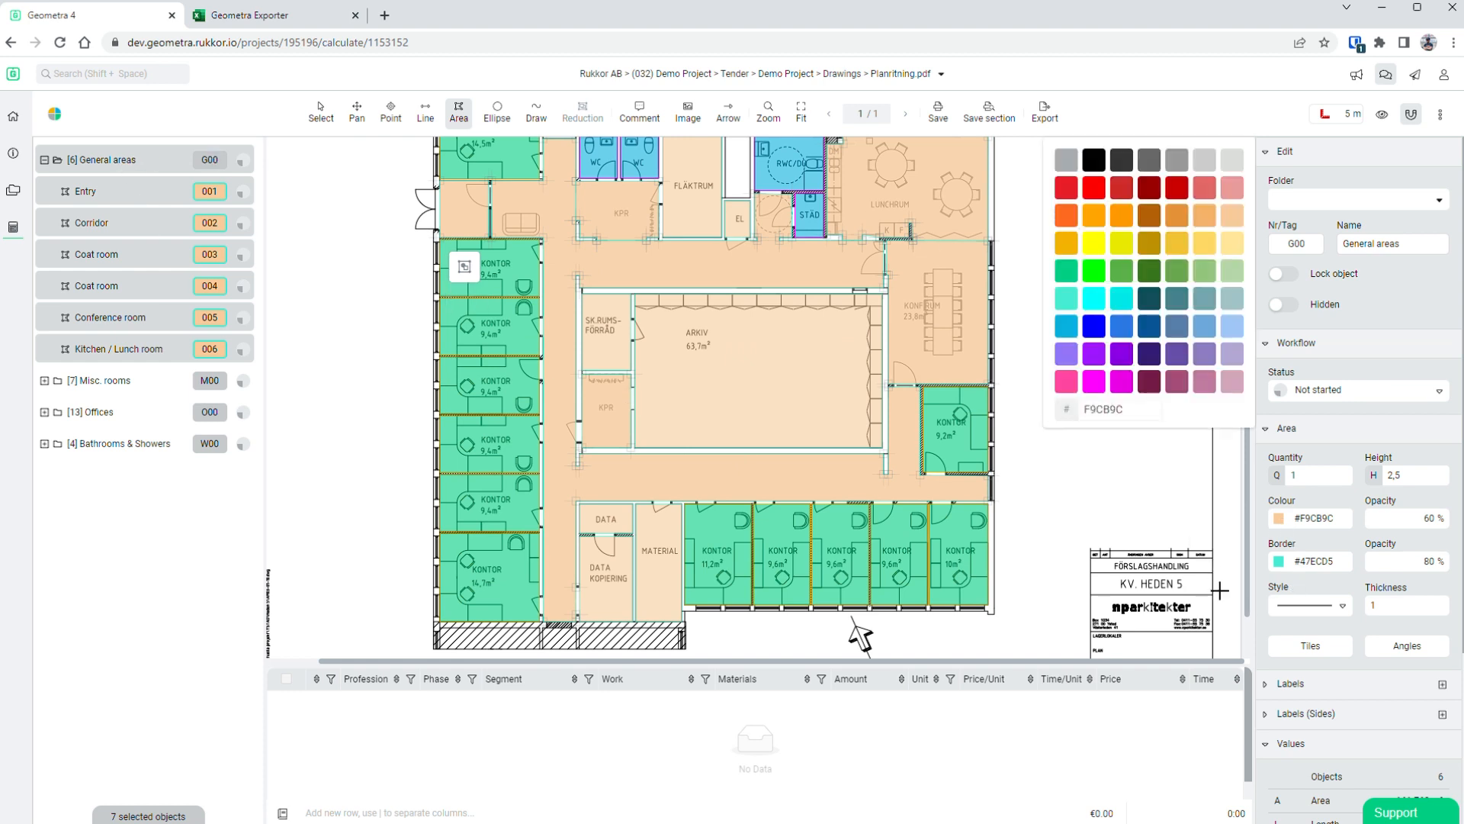
click(1095, 244)
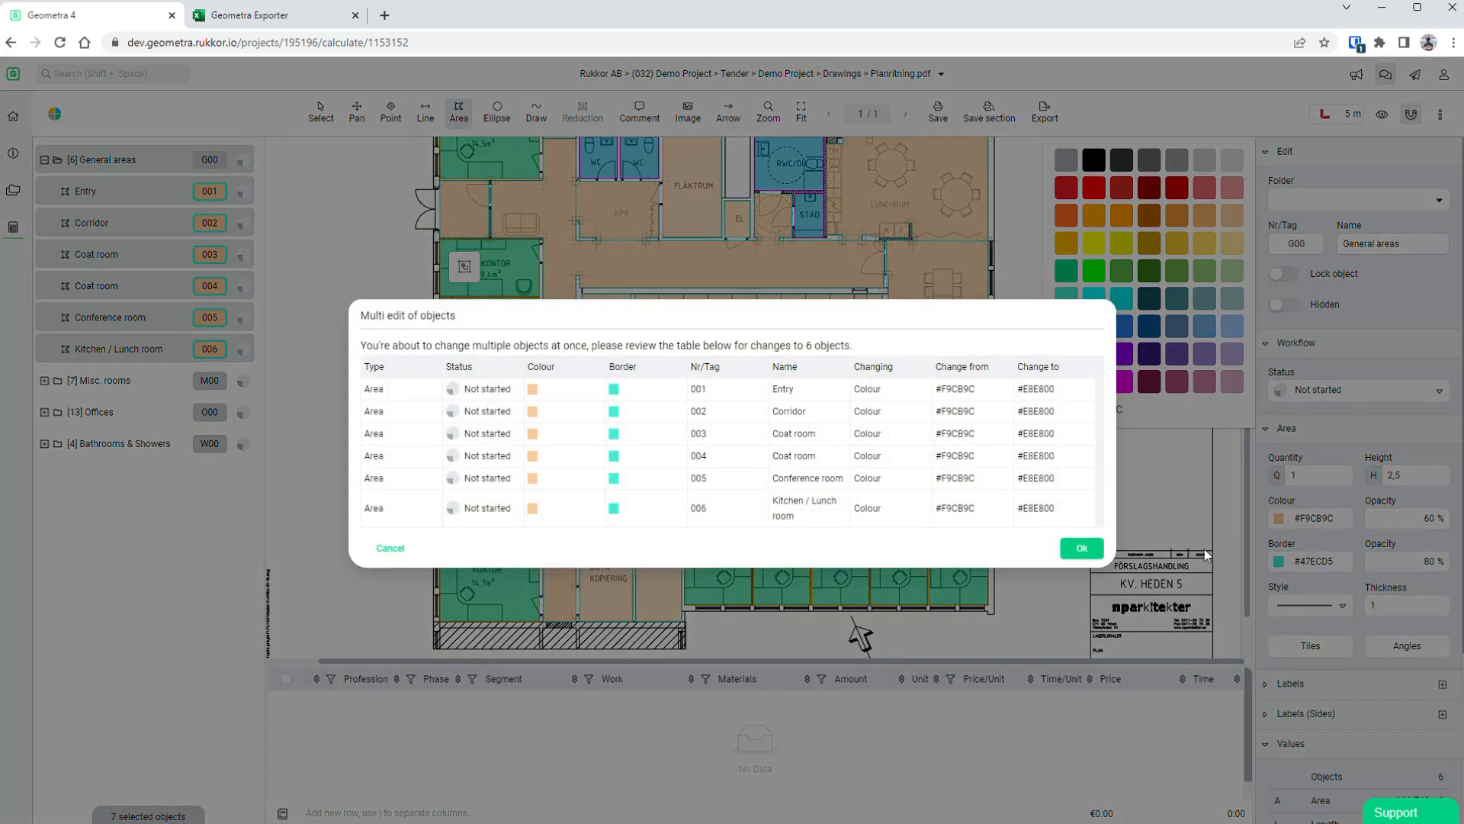
click(1082, 548)
- Set the border colour of all areas in the General areas folder to blue #2B78E4 and collapse the folder
click(1279, 562)
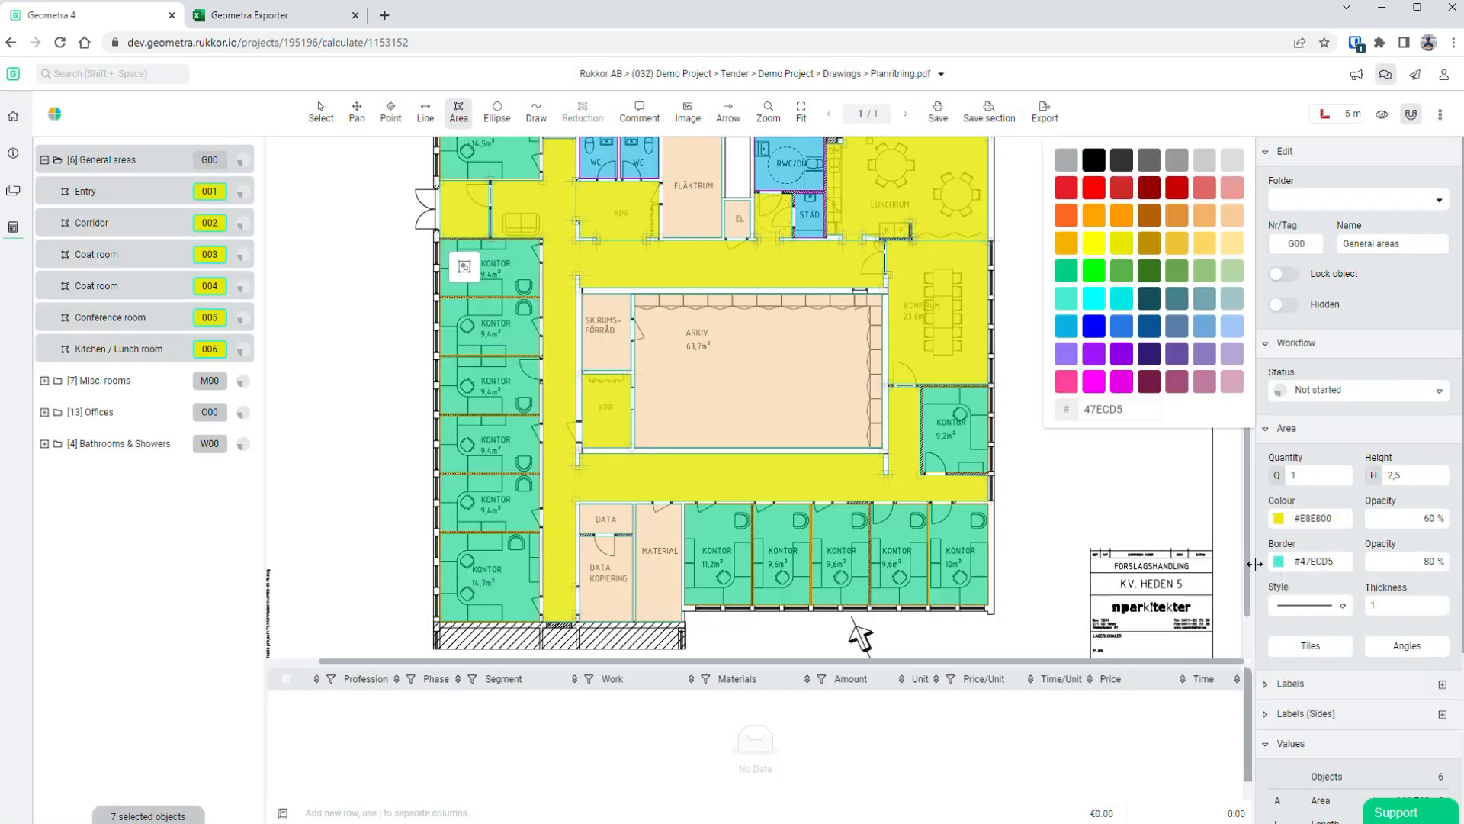
click(1133, 333)
click(1081, 548)
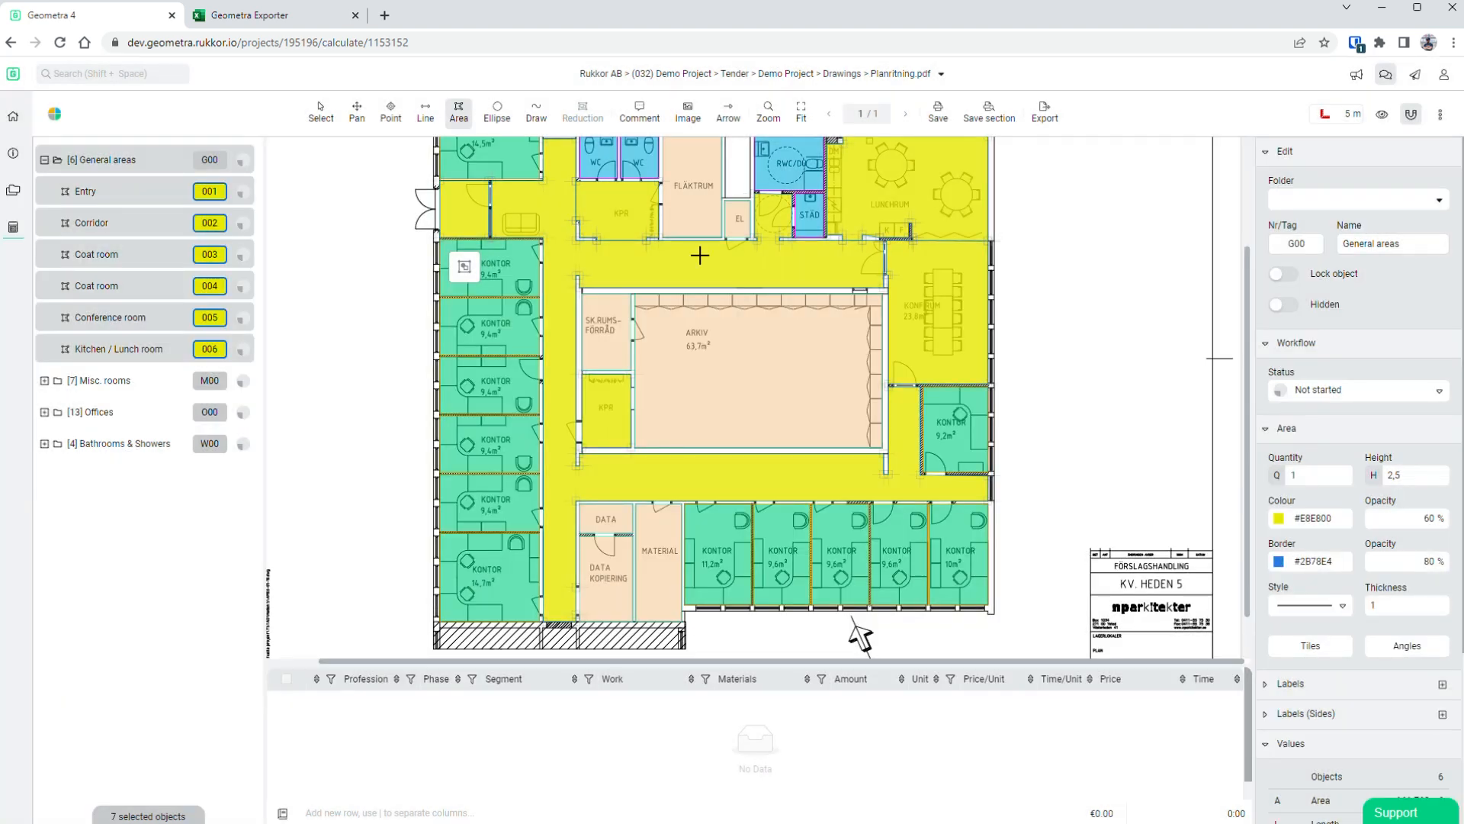
click(312, 122)
scroll(1171, 488, down, 2)
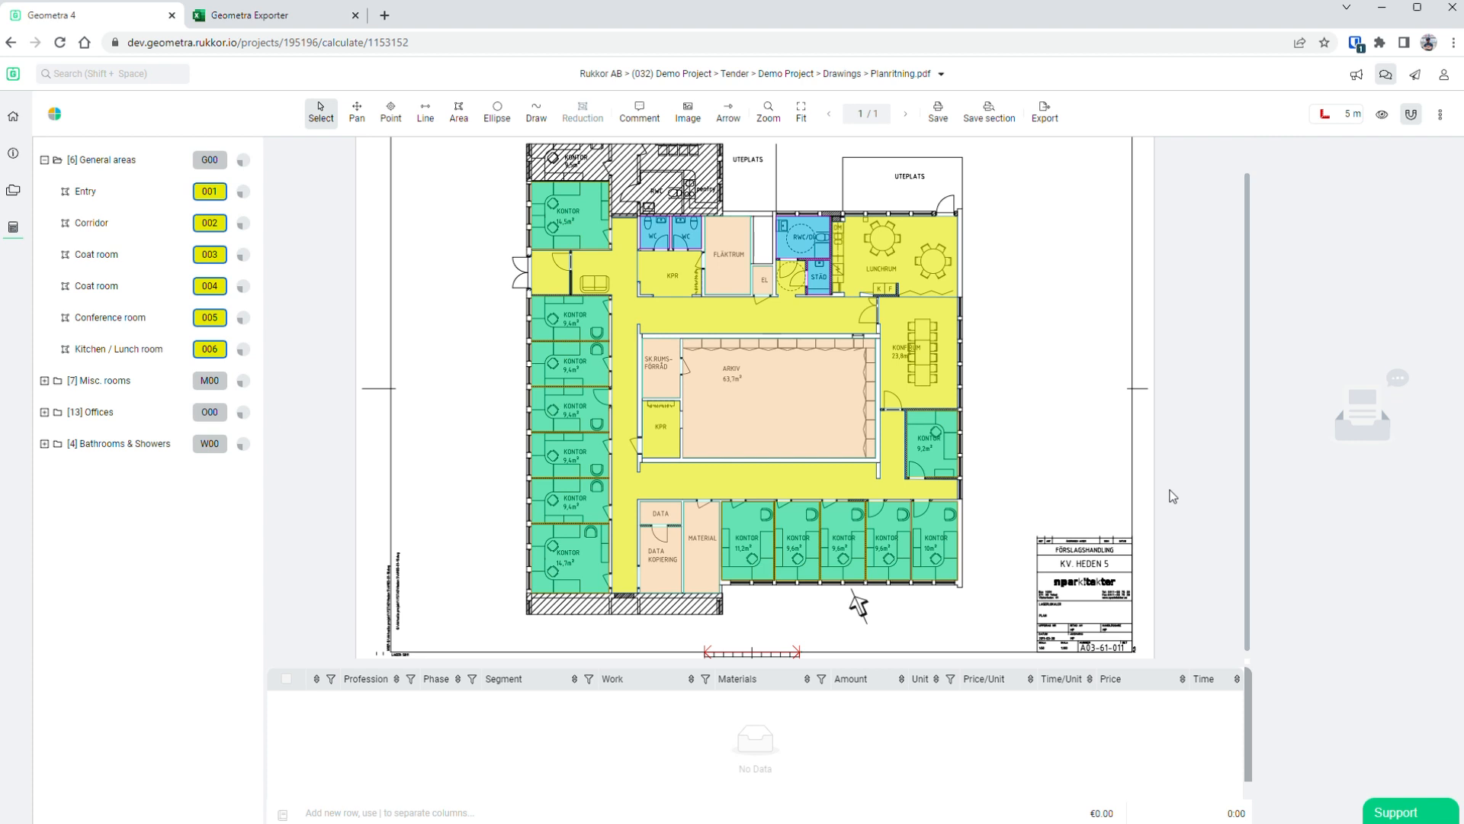
click(52, 165)
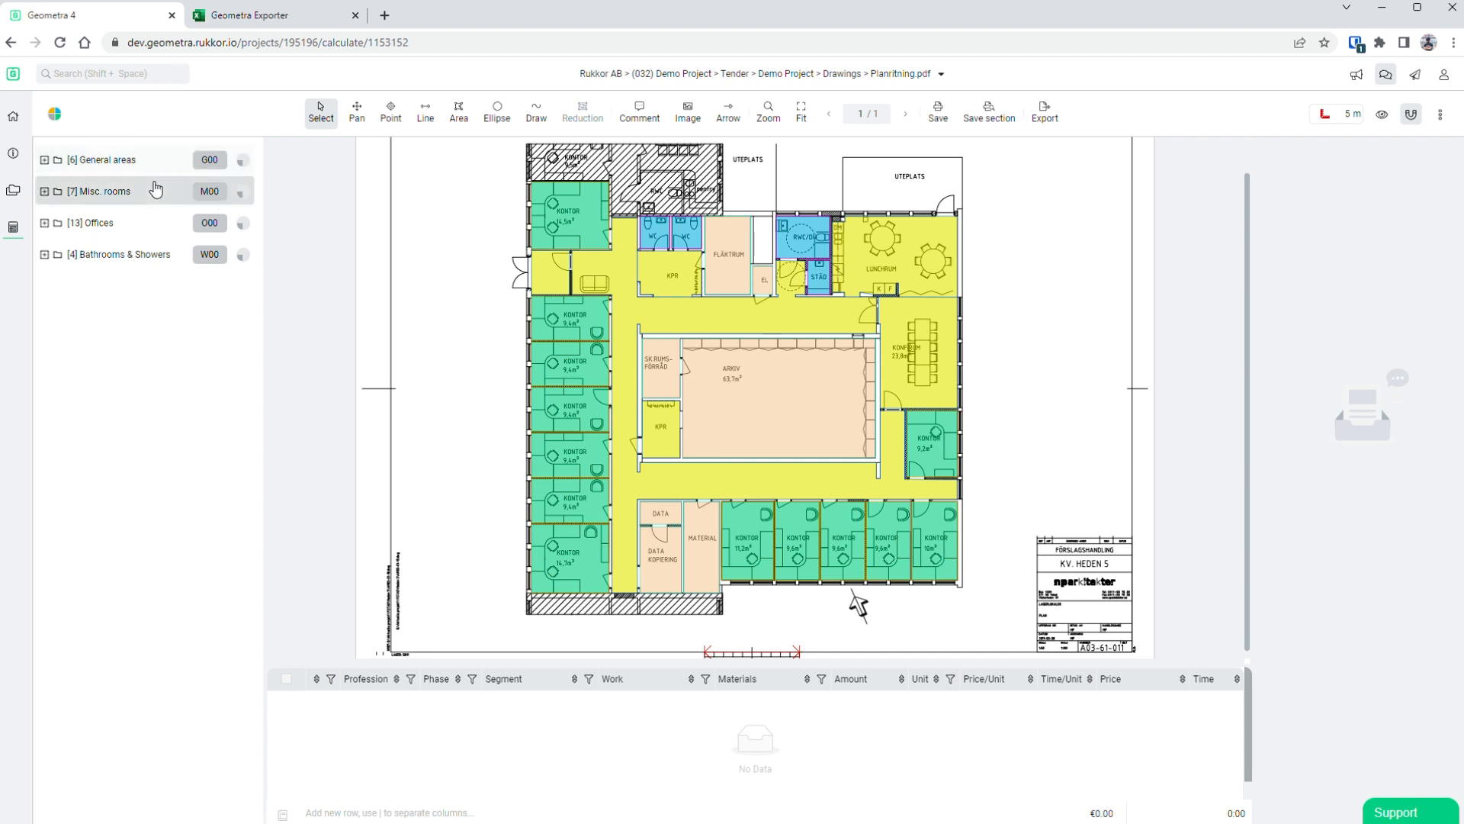
- Insert a calculation row with the segment Floor into all objects of the Offices folder
click(134, 223)
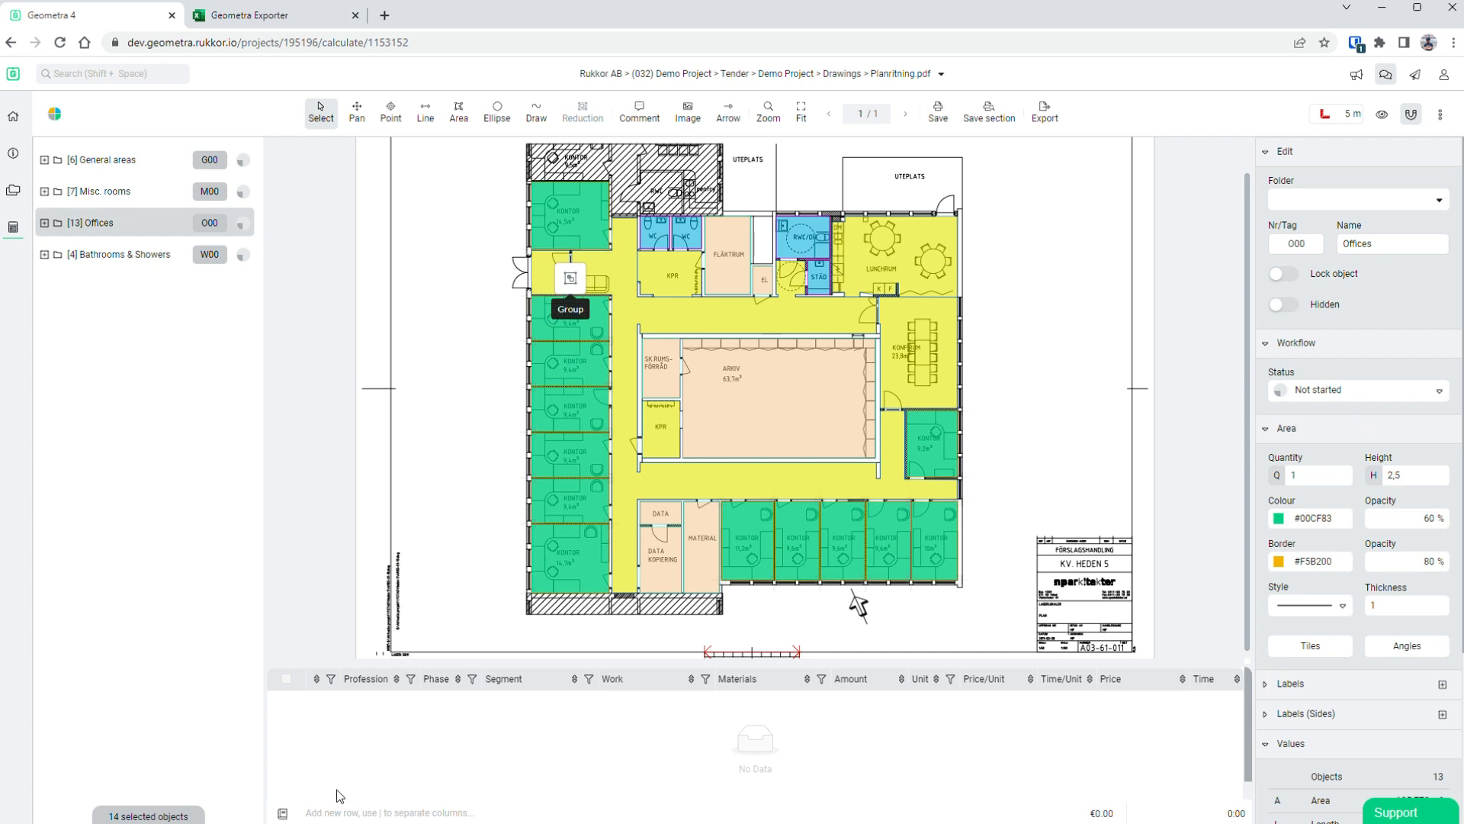
click(532, 813)
text(Floor)
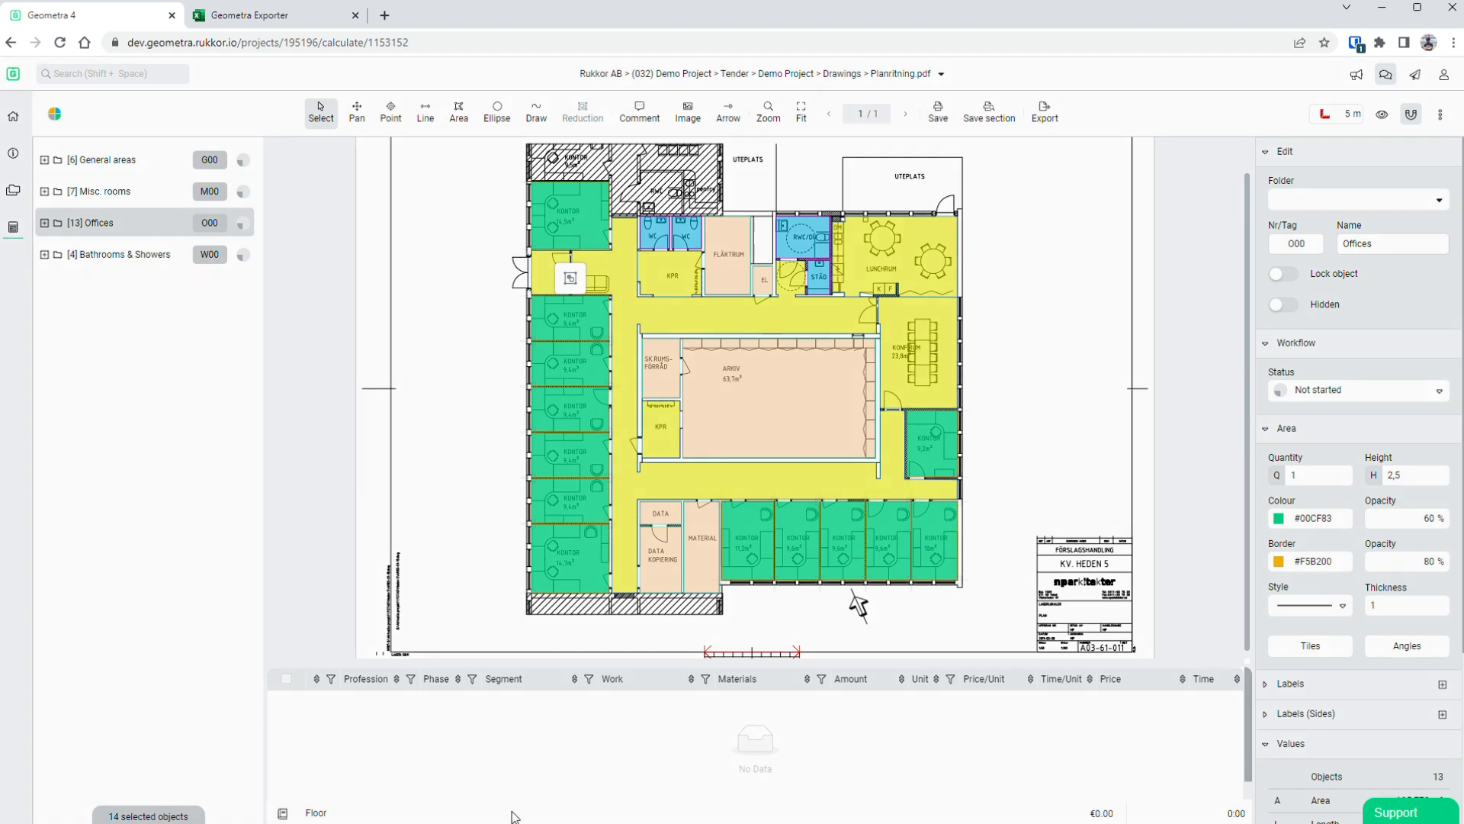
key(Return)
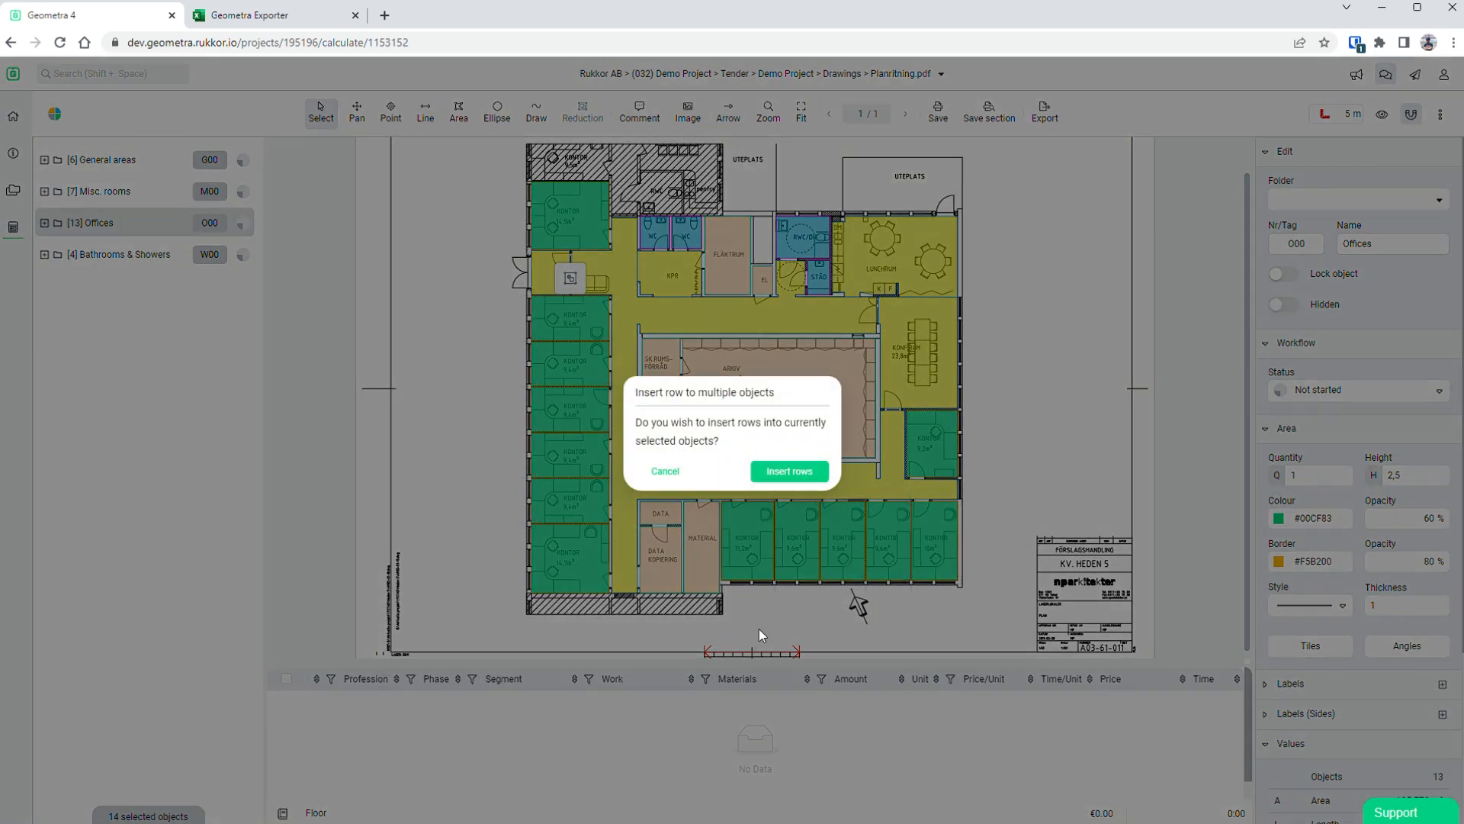
click(798, 475)
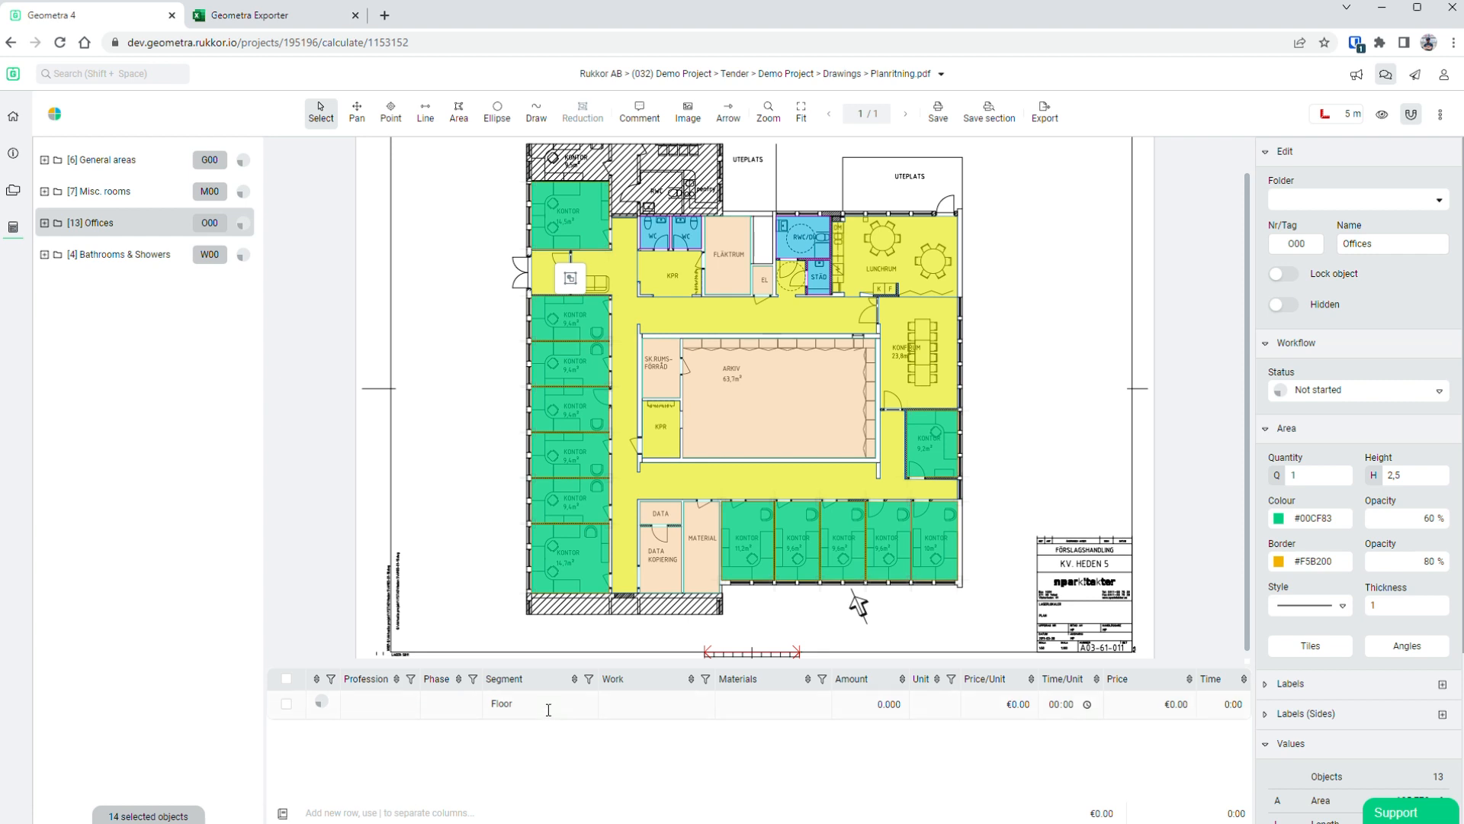
- Fill in the offices' Floor row with the work "Lay parquet floor" and the material "Oak parquet"
click(655, 708)
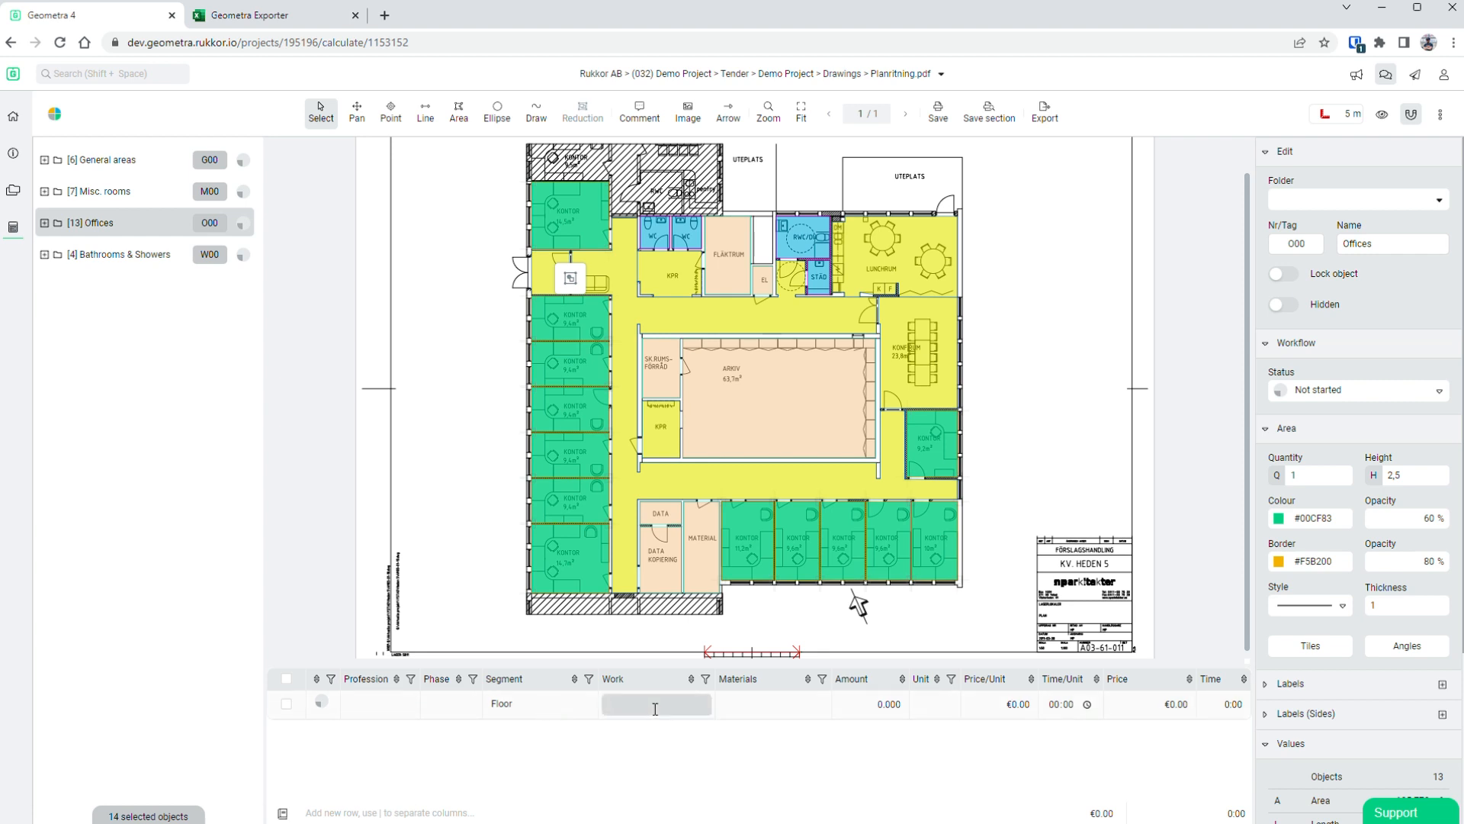
text(Lay parquet floor)
key(Tab)
text(Oak parquet)
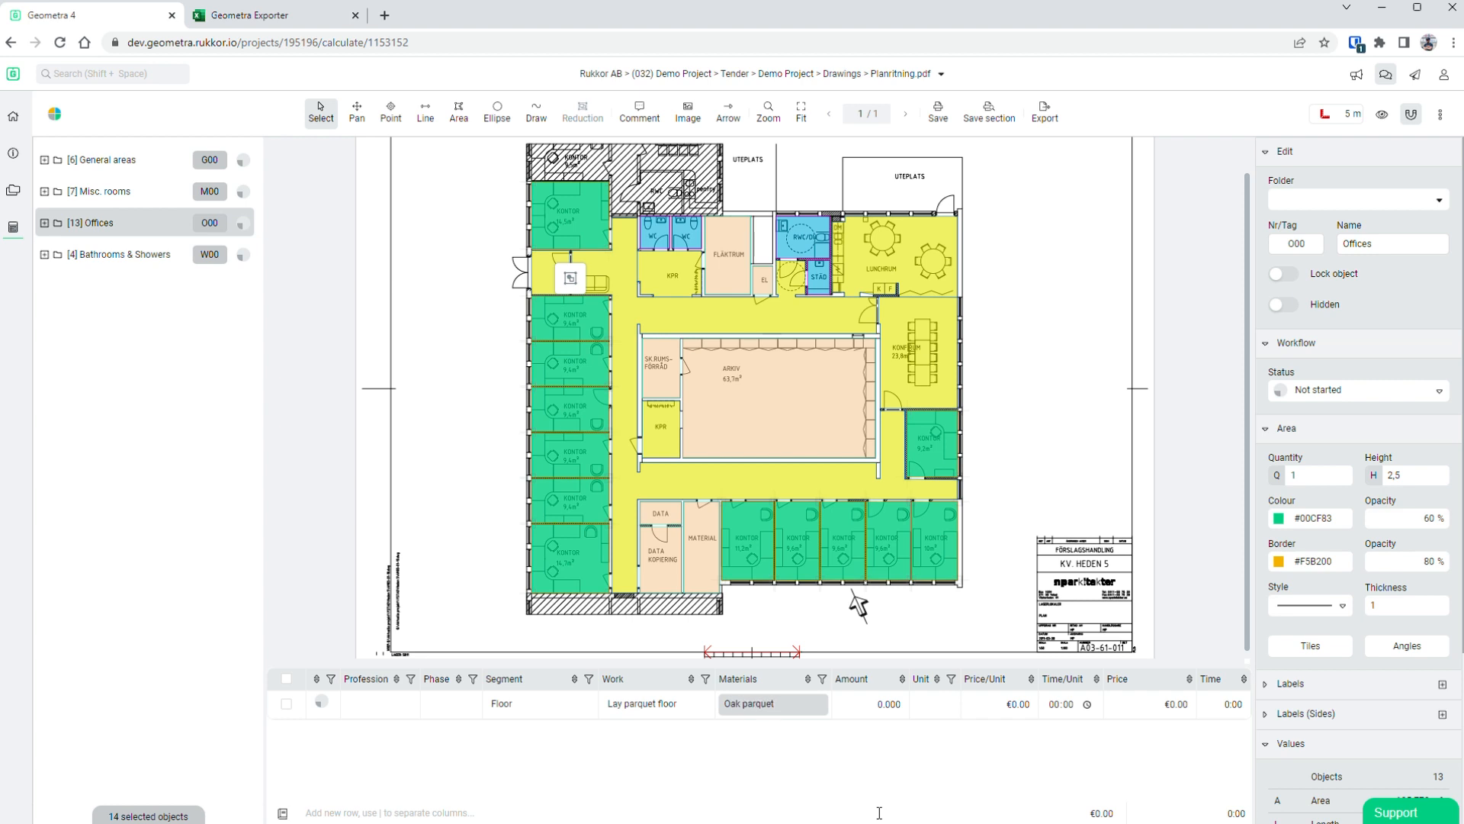
- Set the Floor row's amount to the net area variable na, with m2 as the unit
key(Tab)
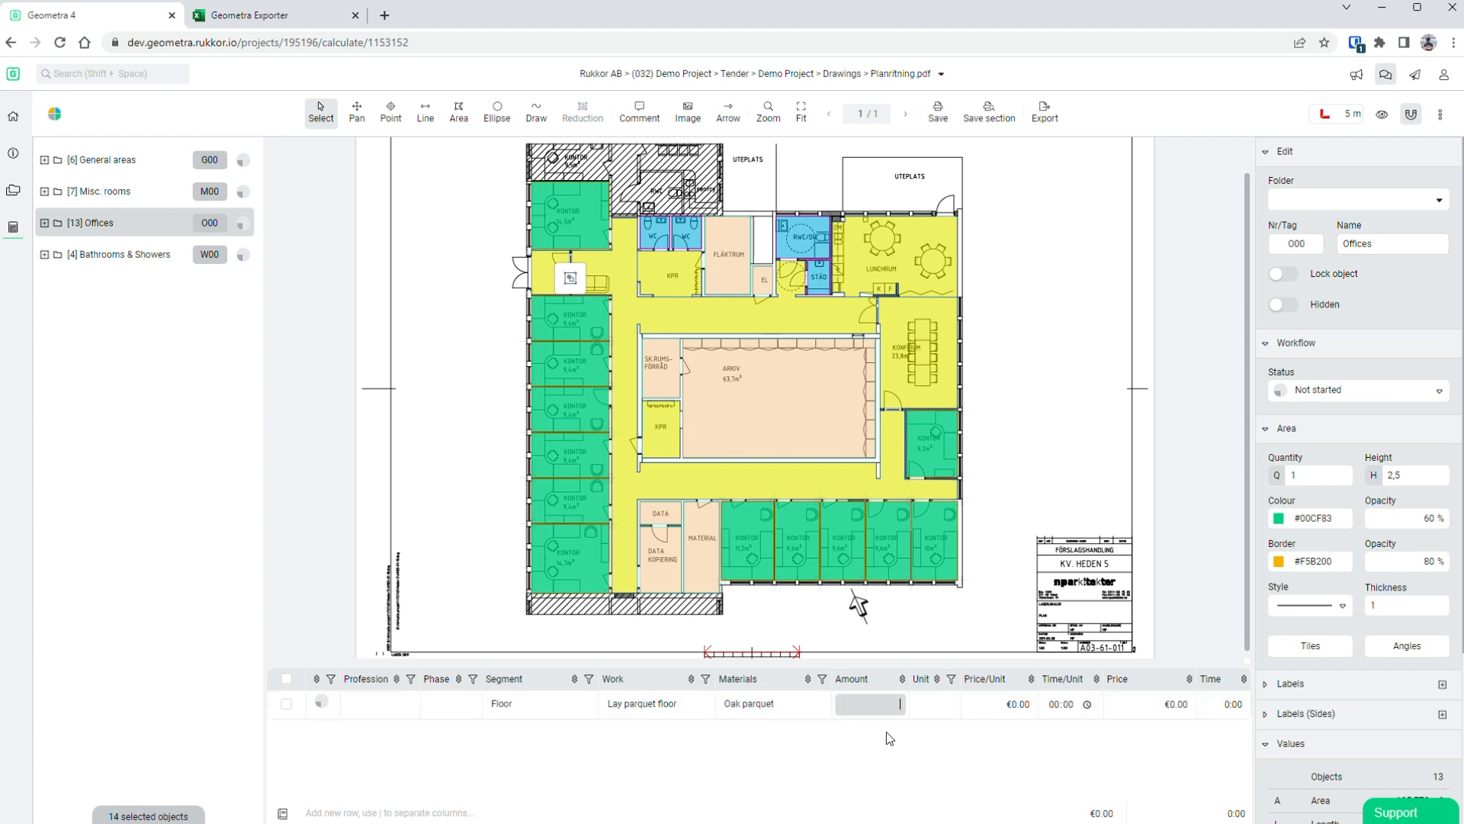
text(na)
scroll(1321, 660, down, 3)
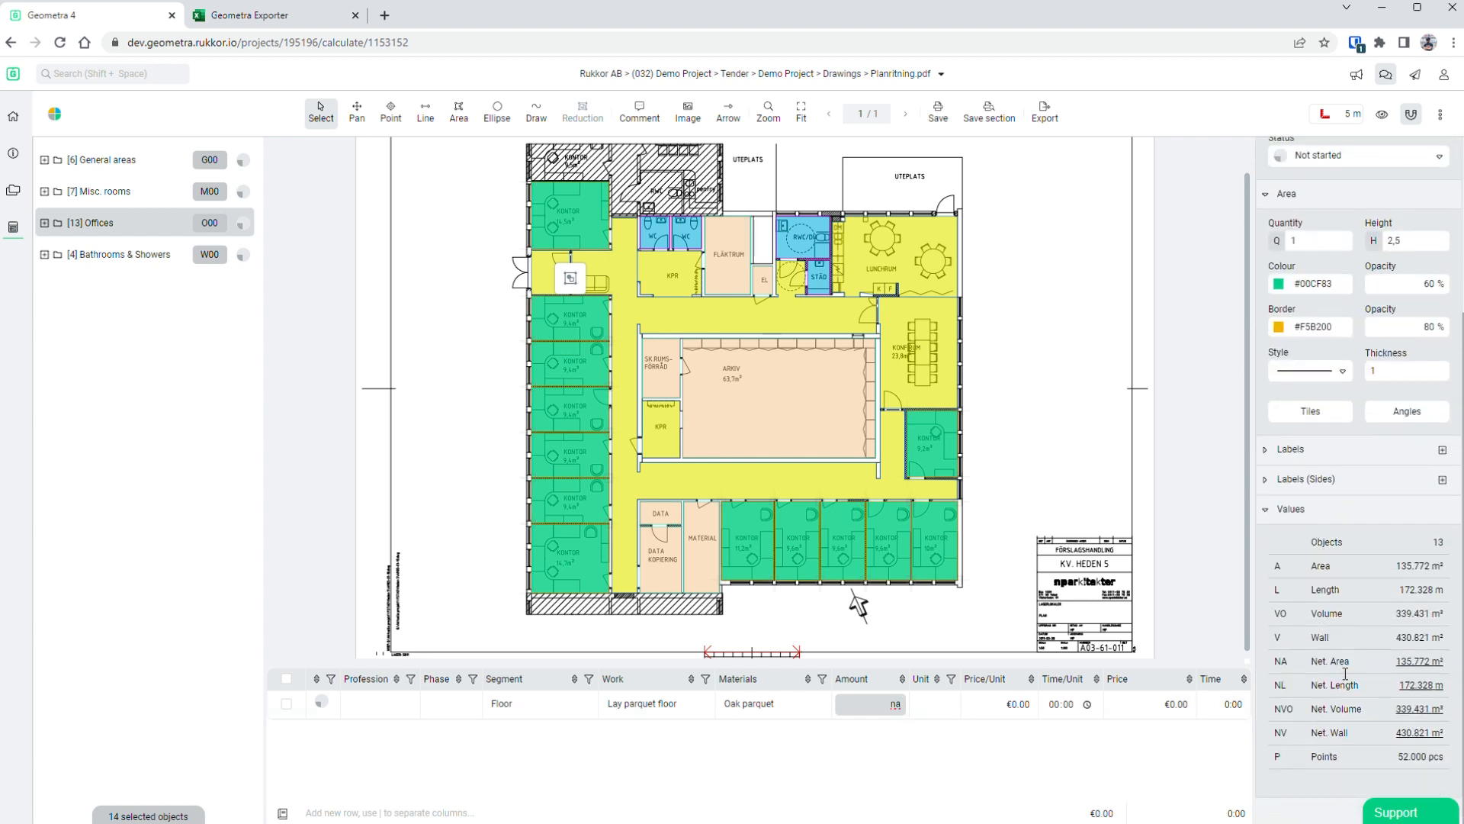
click(925, 711)
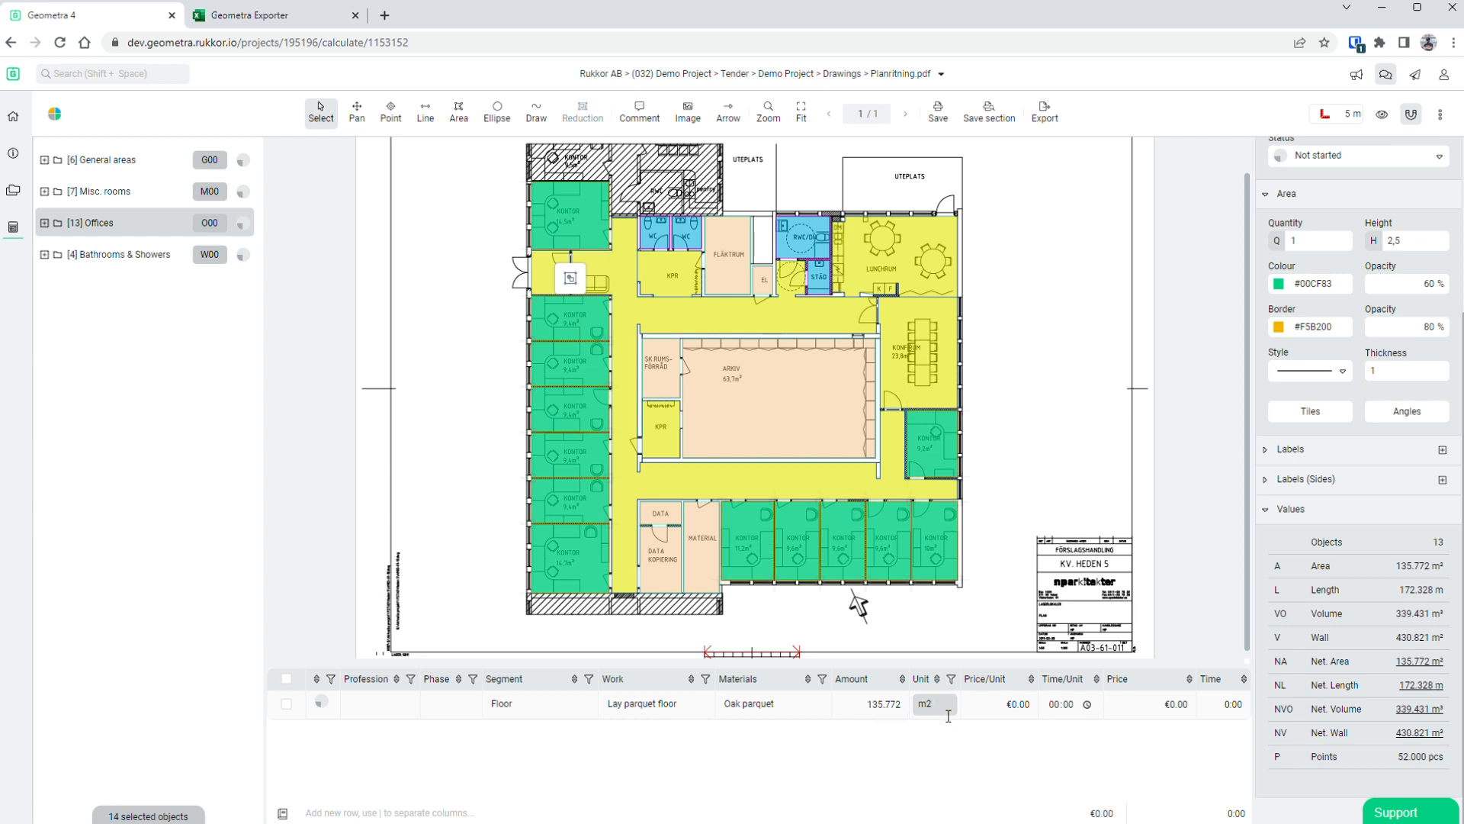
- Set the Floor row's price per unit to €49.00 and its time per unit to 00:08
click(1016, 707)
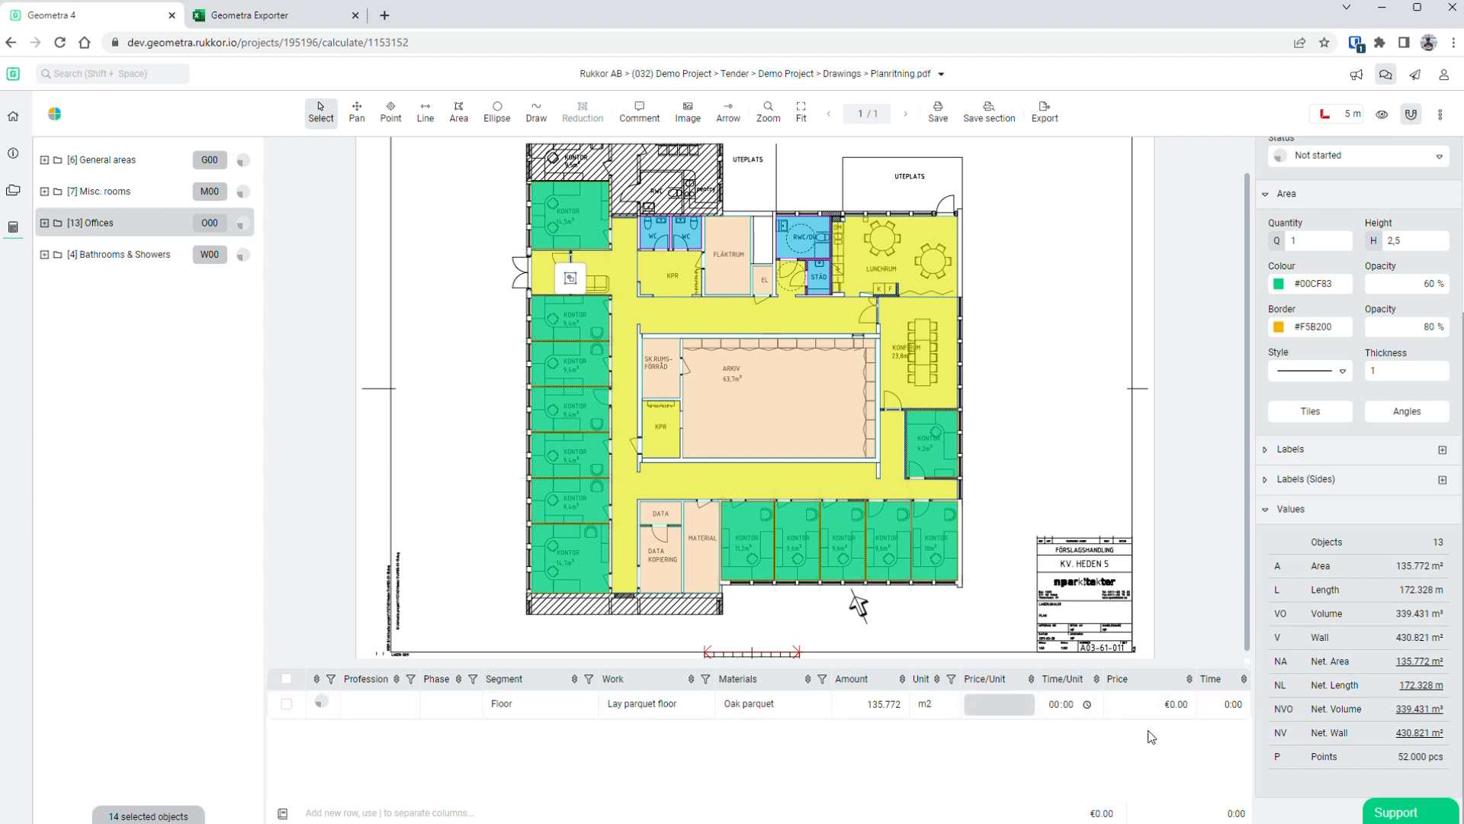
text(49)
key(Tab)
key(Tab)
key(Tab)
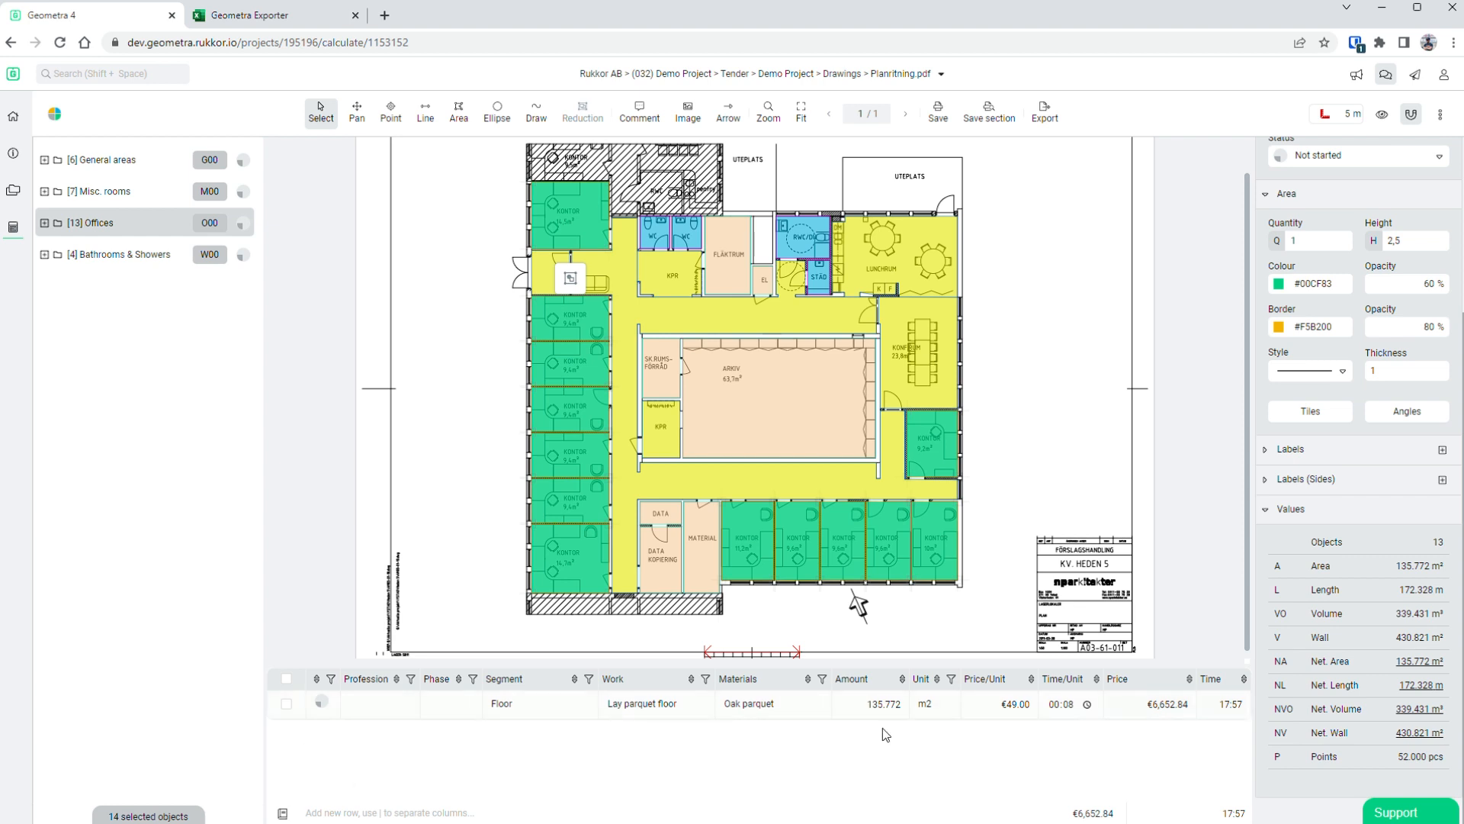
- Check the floor amount, price and time for office 001 alone and for the combined selection of offices 001 to 007
click(45, 223)
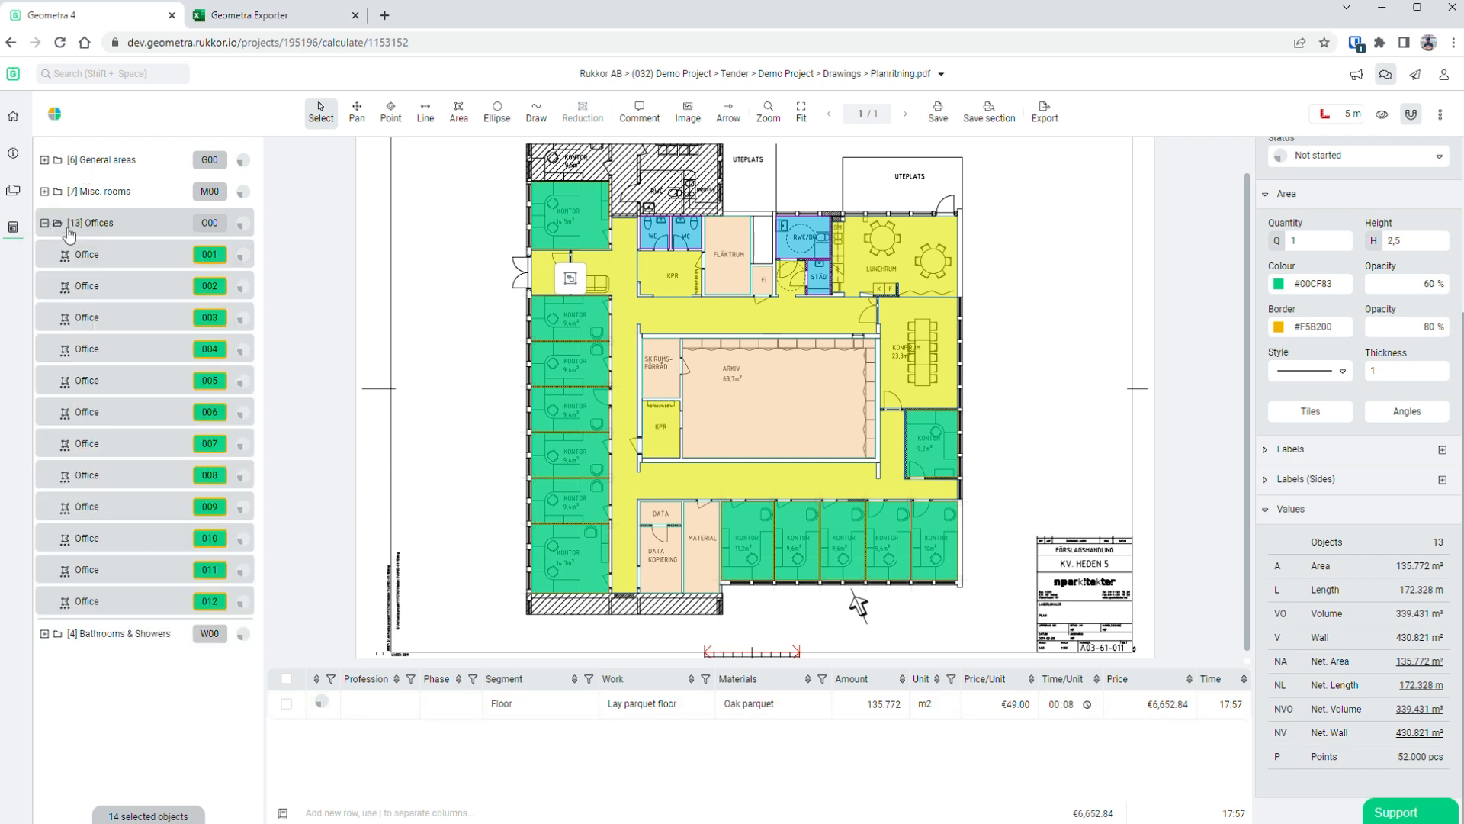
click(119, 260)
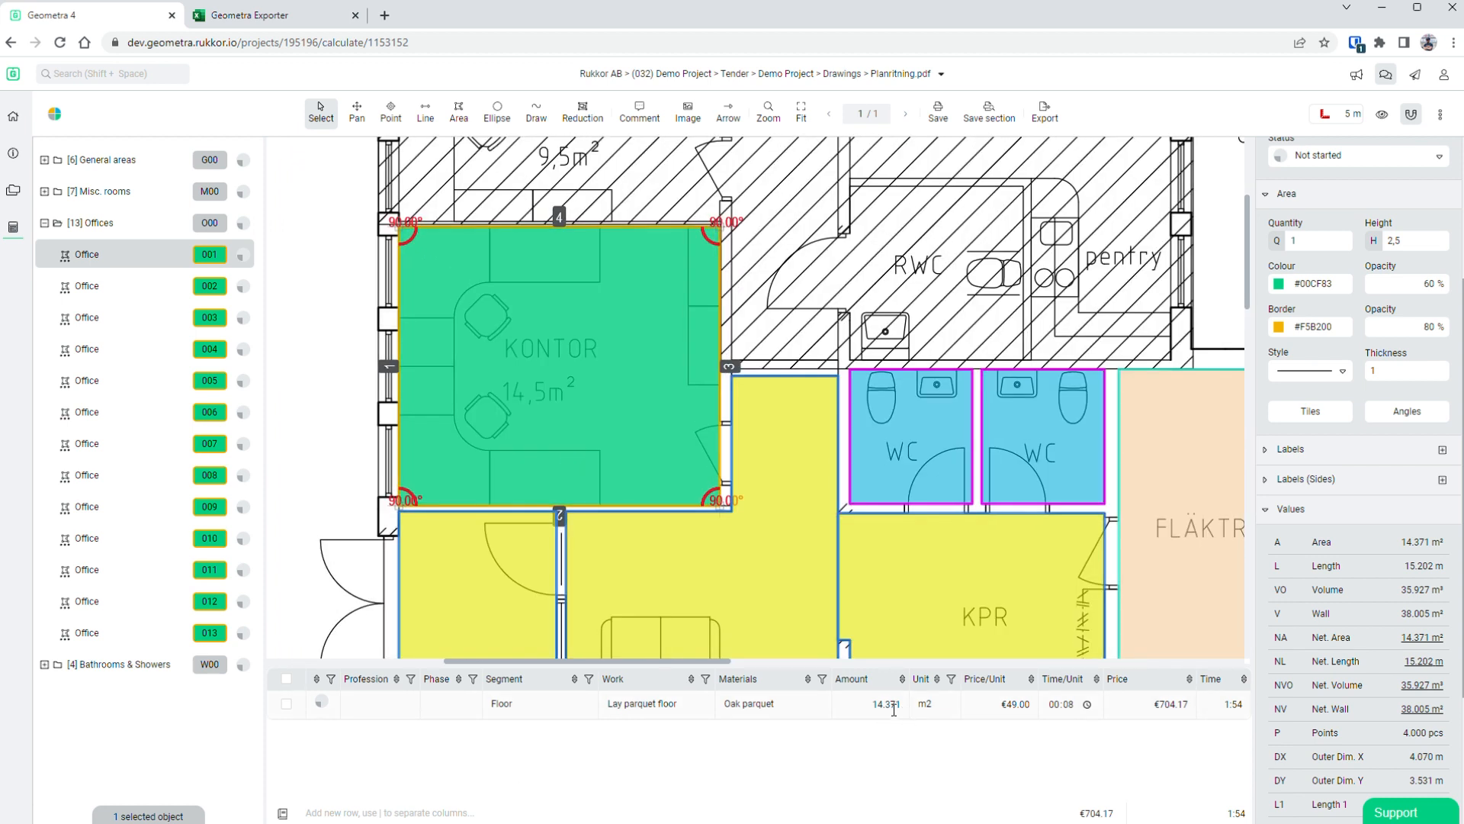
ctrl+click(116, 288)
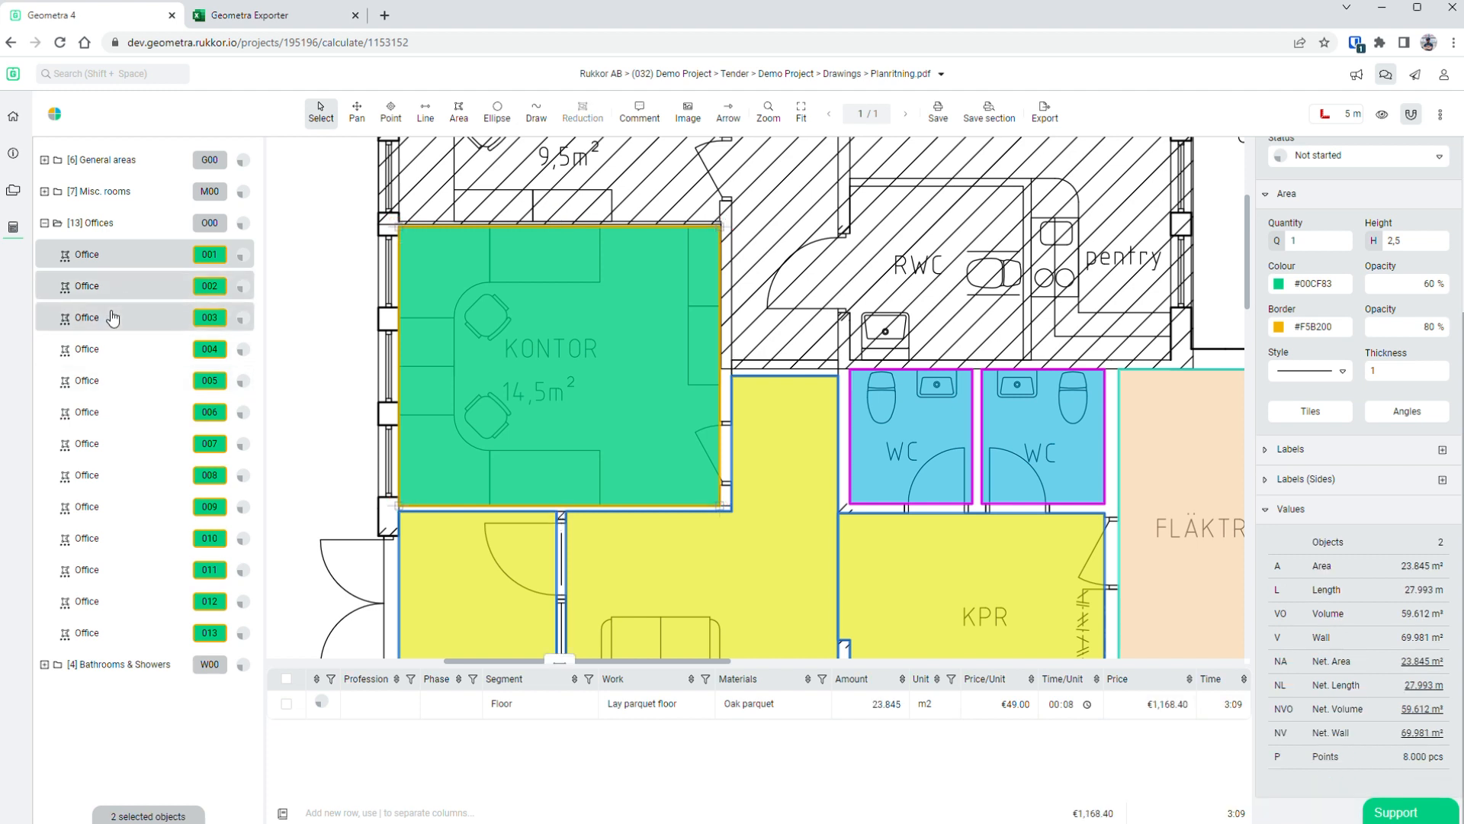
ctrl+click(113, 318)
ctrl+click(107, 352)
ctrl+click(108, 385)
ctrl+click(107, 416)
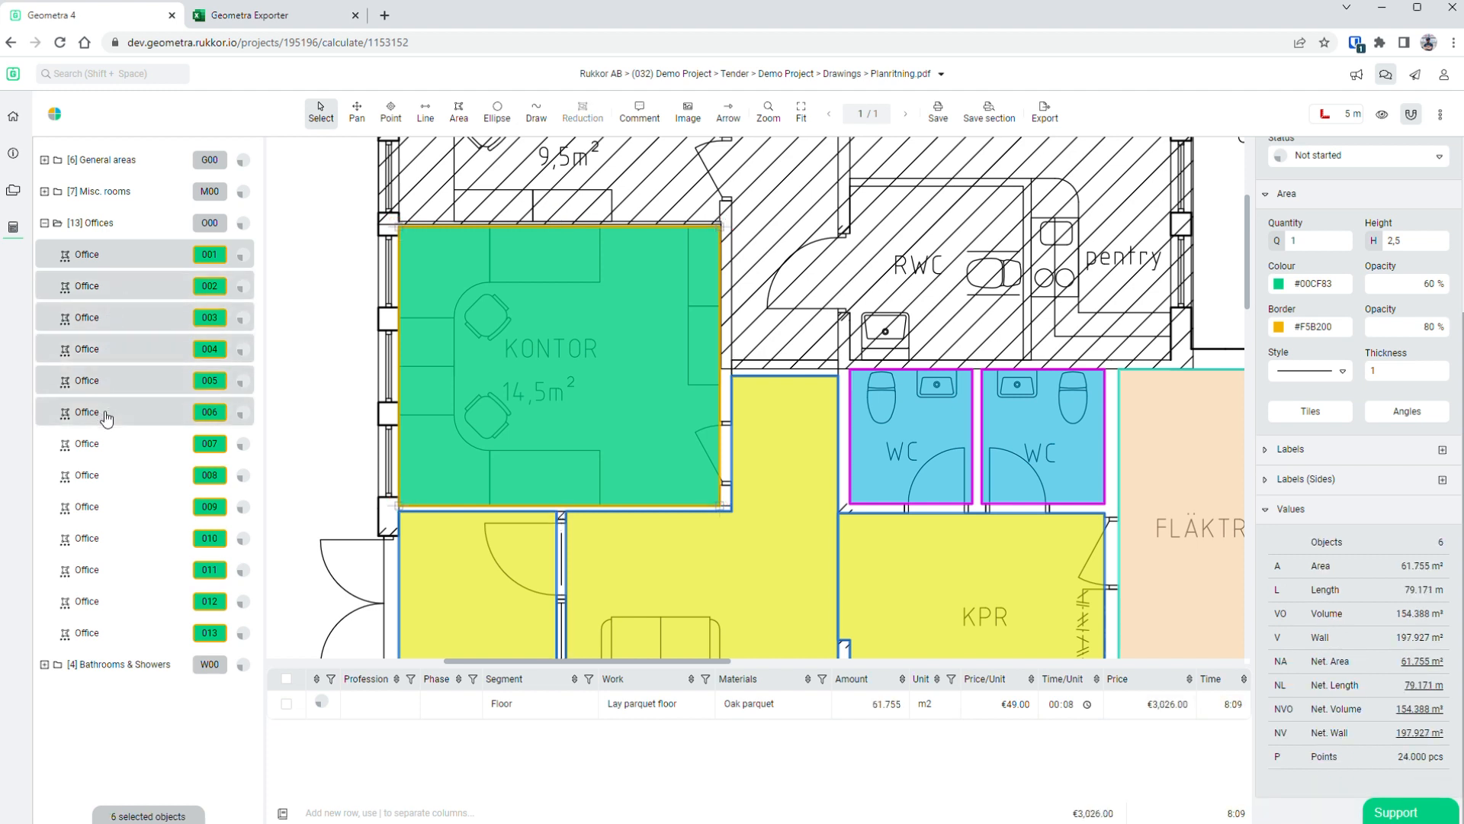
ctrl+click(107, 446)
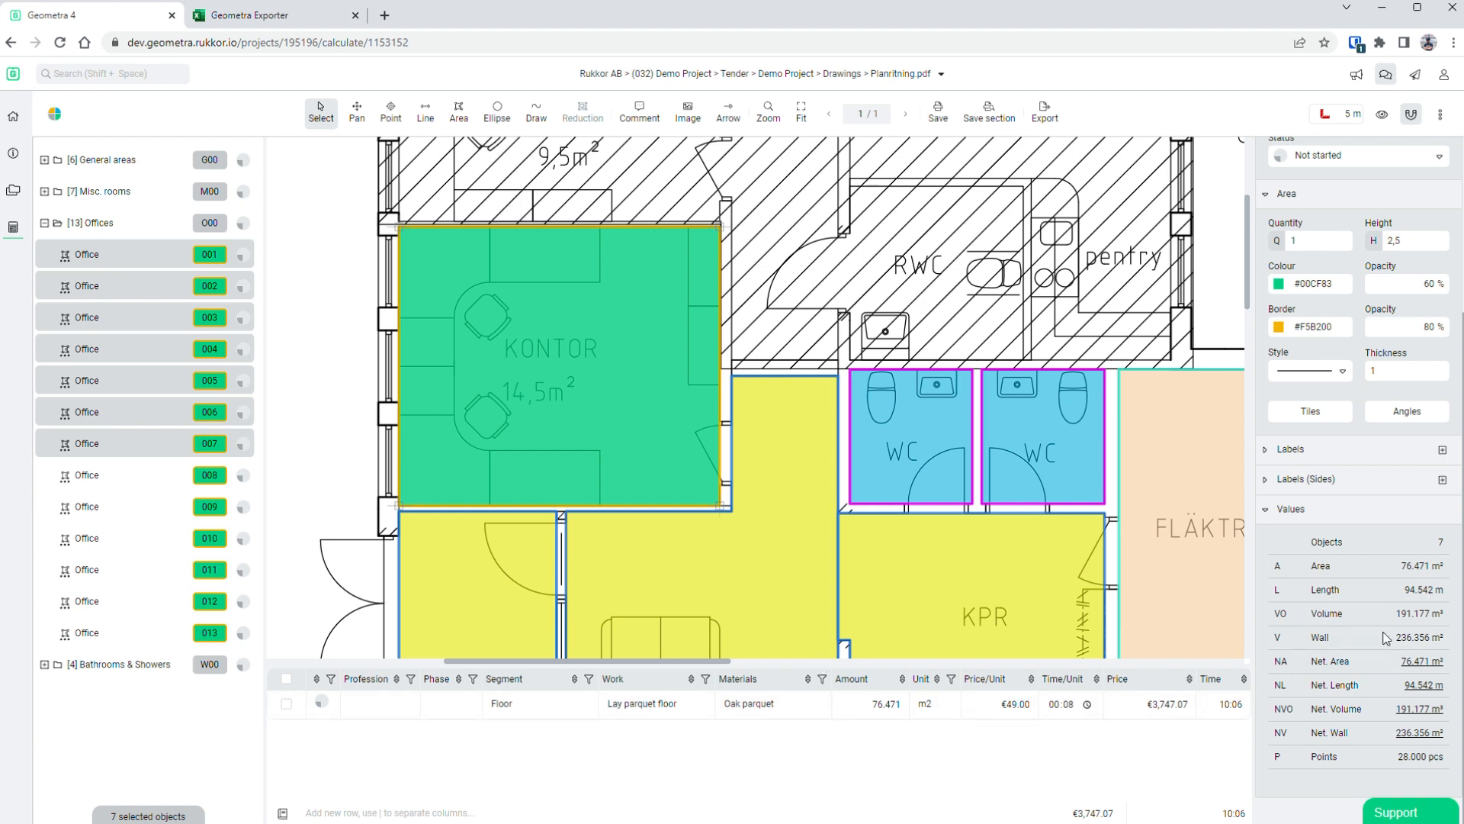
scroll(1387, 616, up, 3)
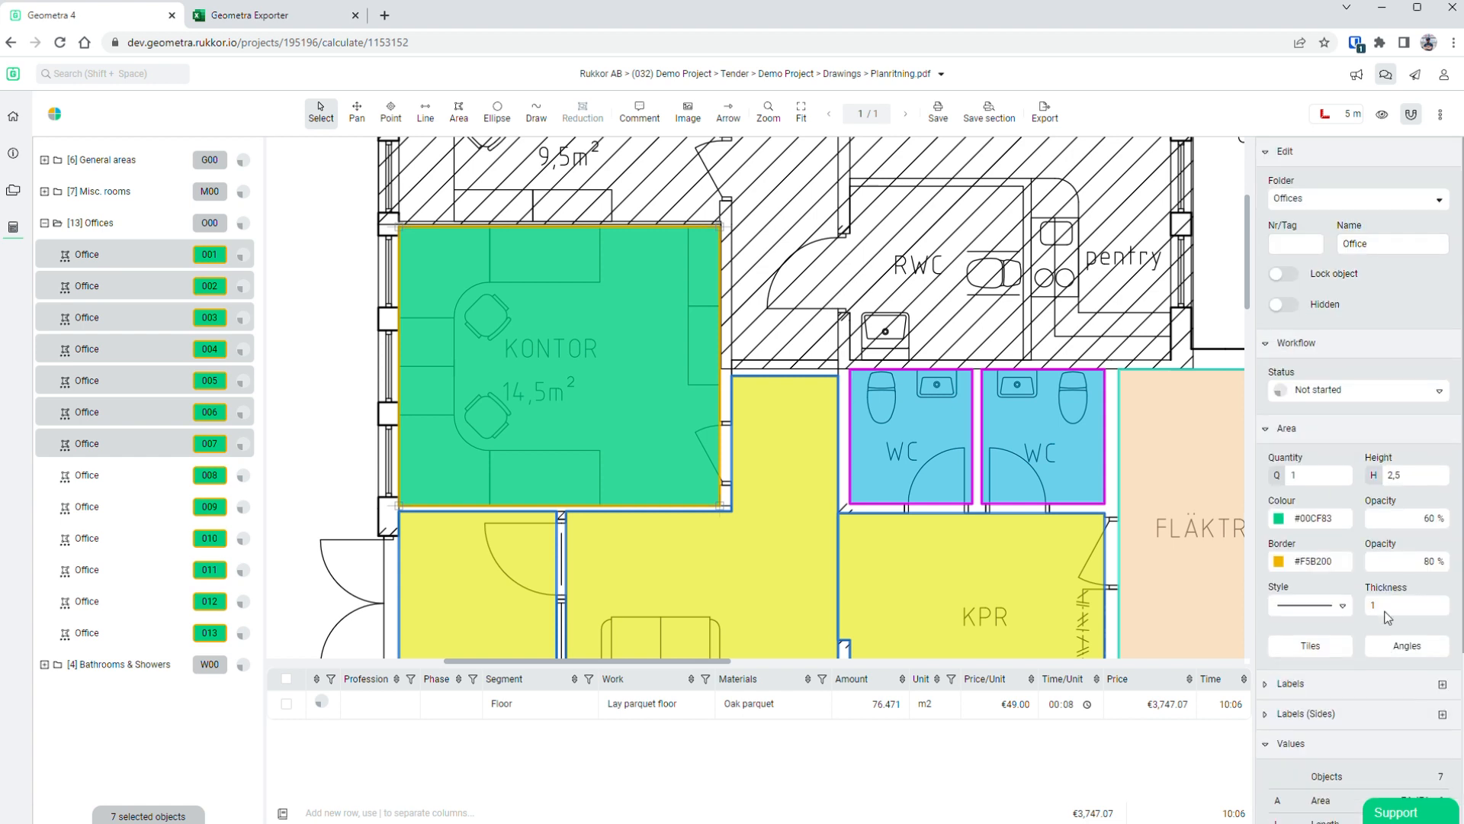
click(907, 300)
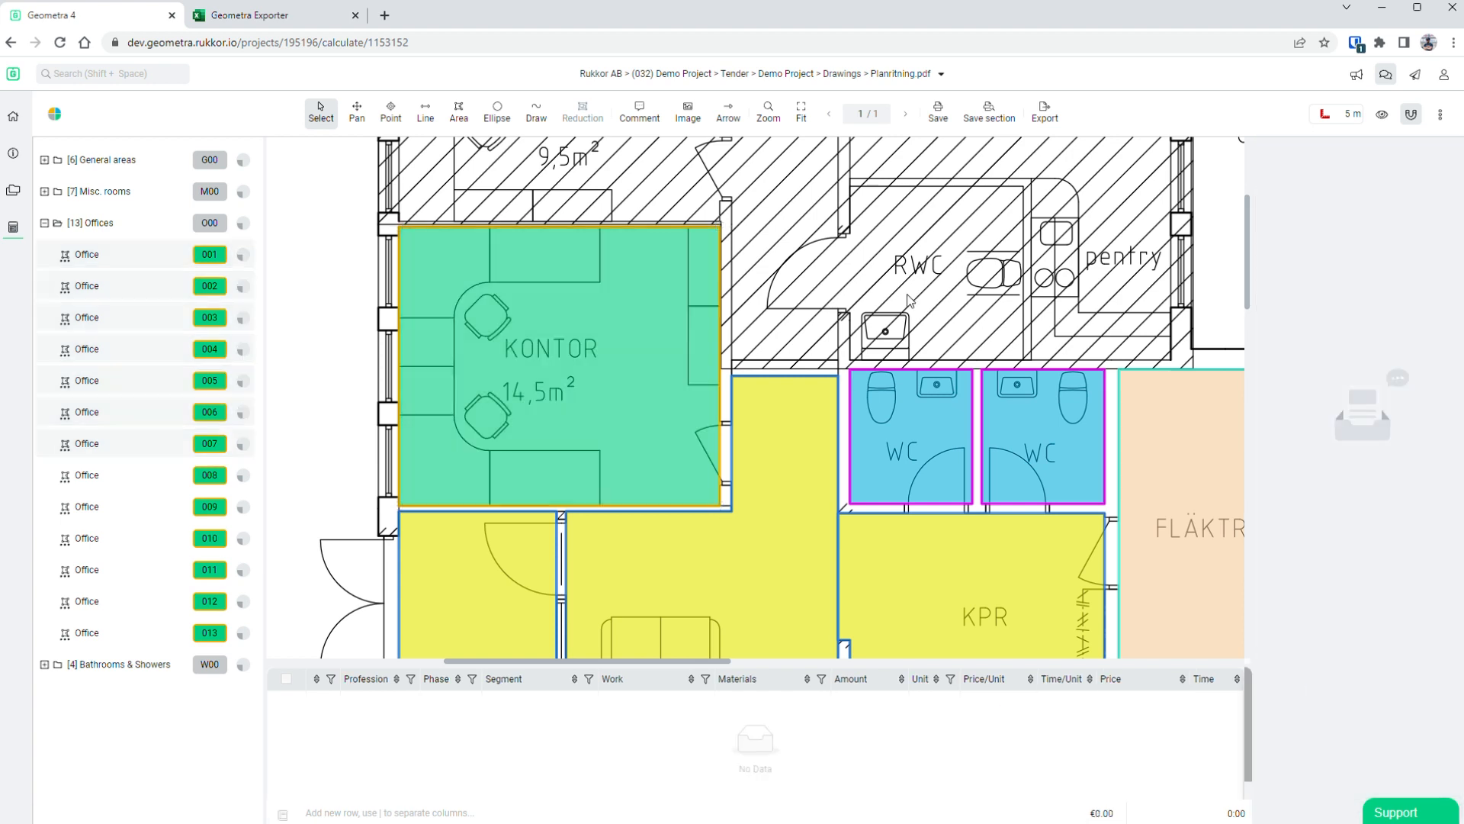
scroll(902, 329, down, 5)
- Collapse the Offices folder and insert a calculation row with the segment Walls into all its objects
double_click(103, 222)
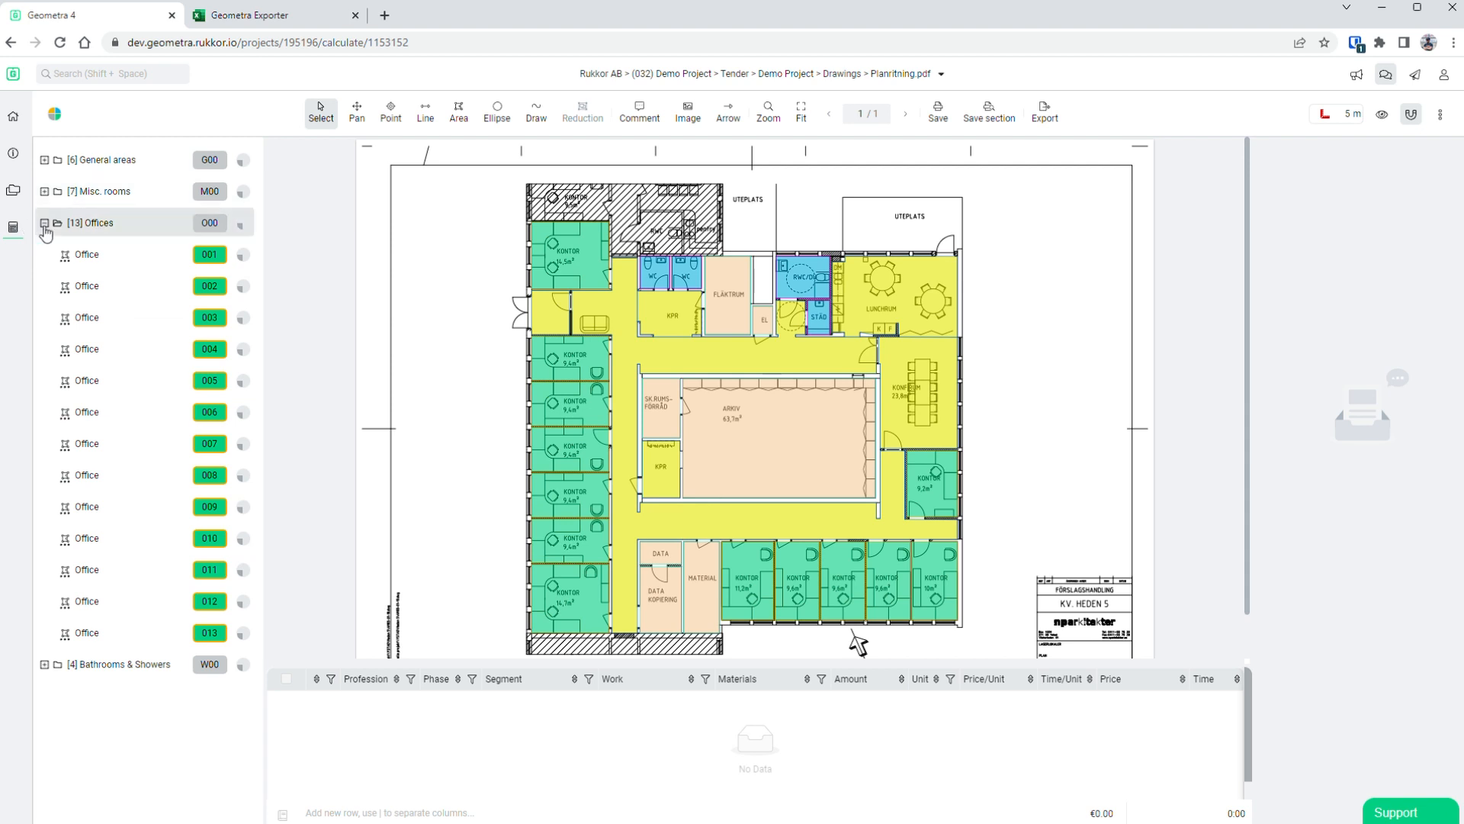
click(379, 810)
text(Walls)
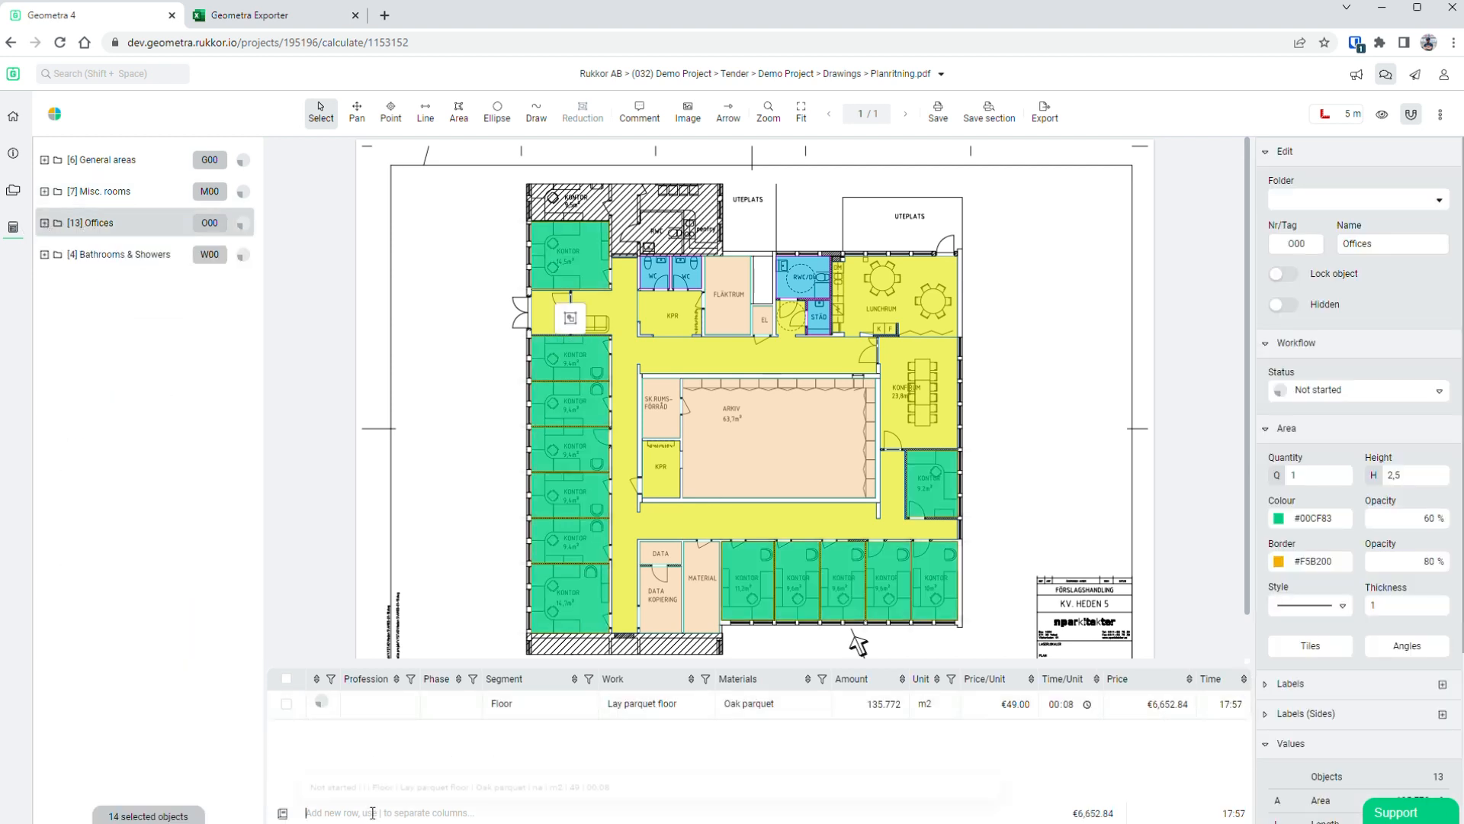
key(Return)
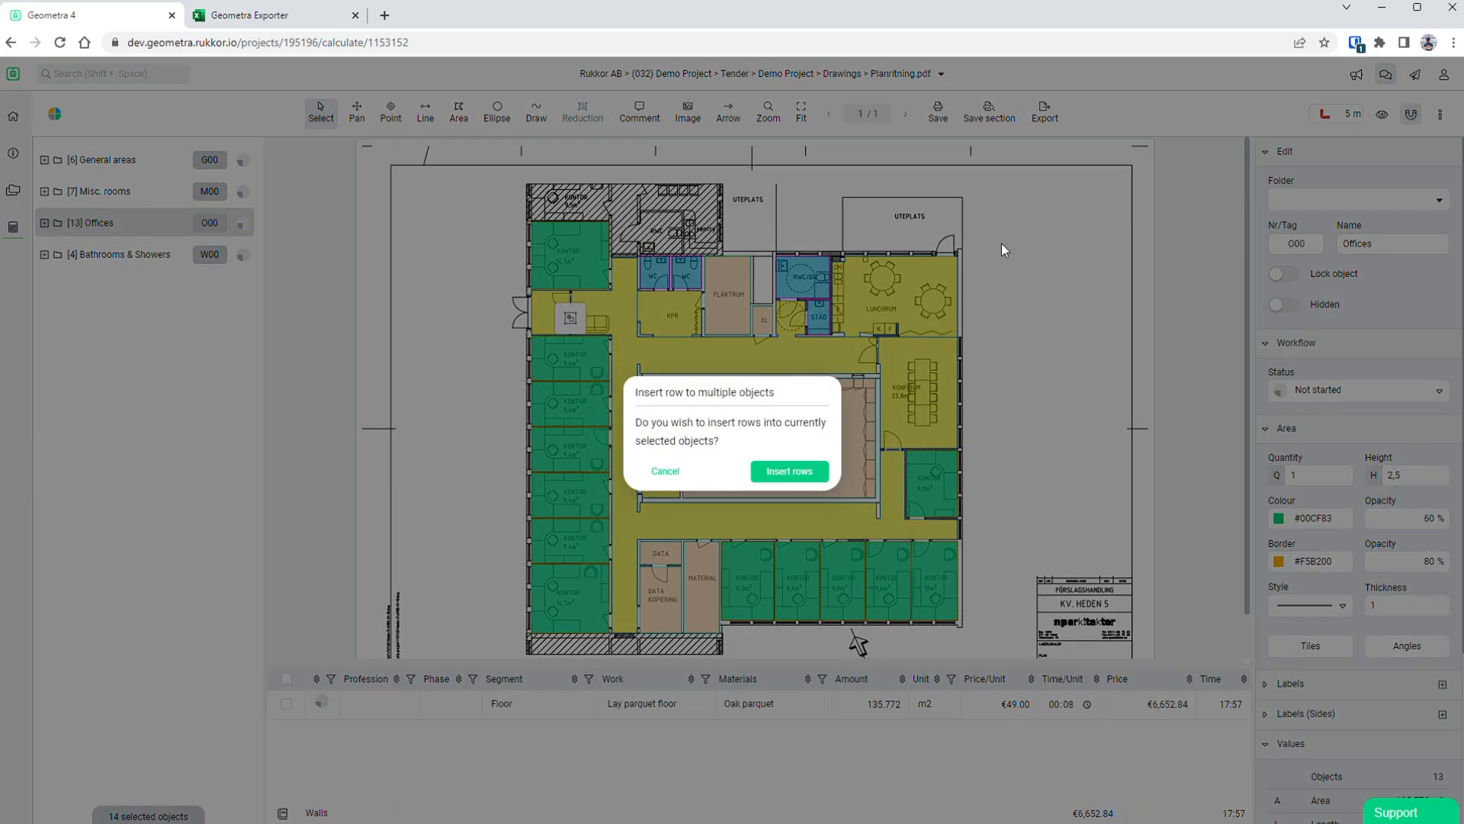
click(792, 471)
- Fill in the offices' Walls row with the work "Paint" and the material "White 0500-N"
click(649, 736)
text(Paint)
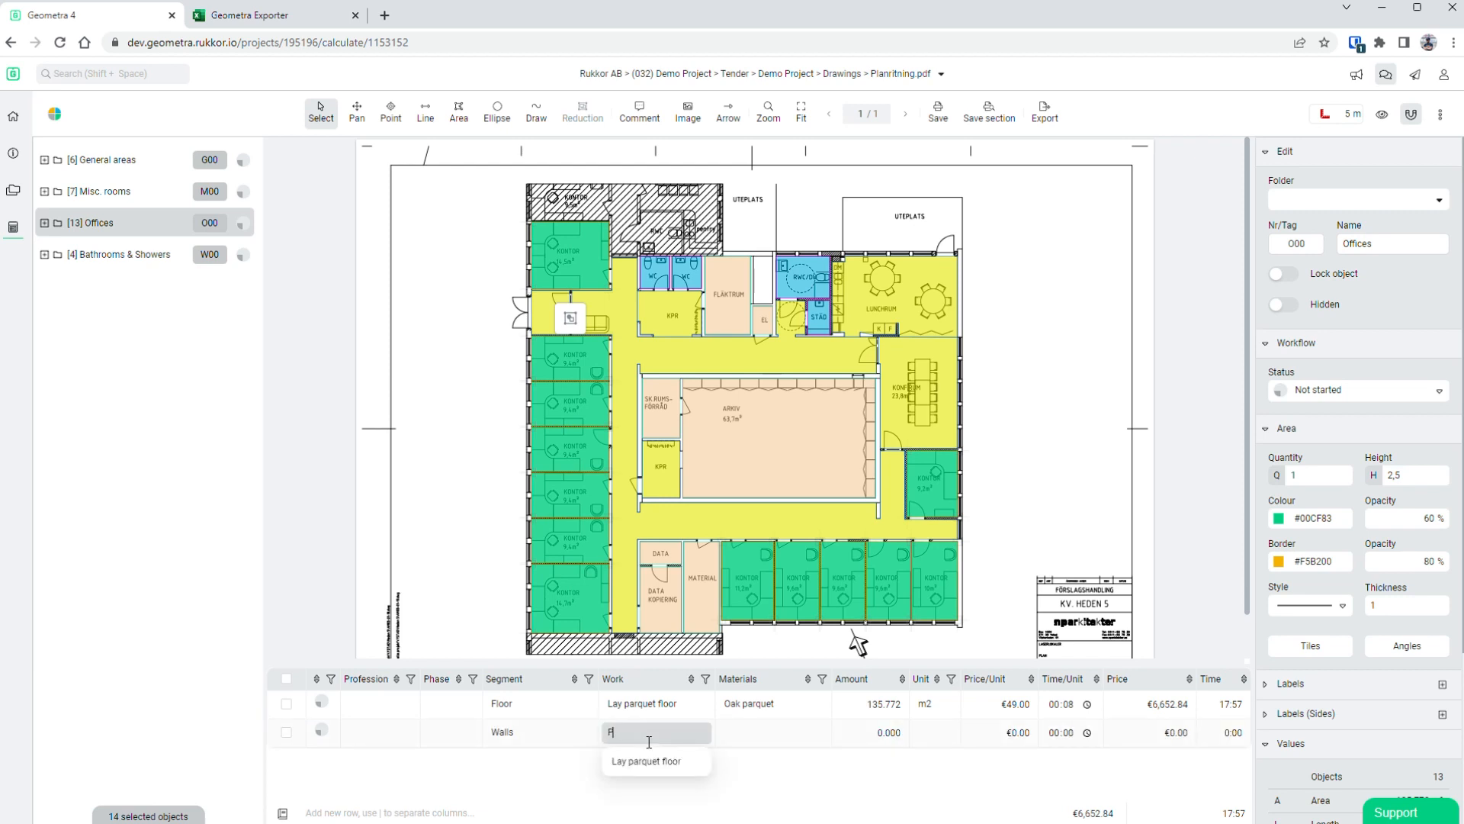
key(Tab)
text(White S0)
key(BackSpace)
text(-0500-N)
key(BackSpace)
key(BackSpace)
key(Tab)
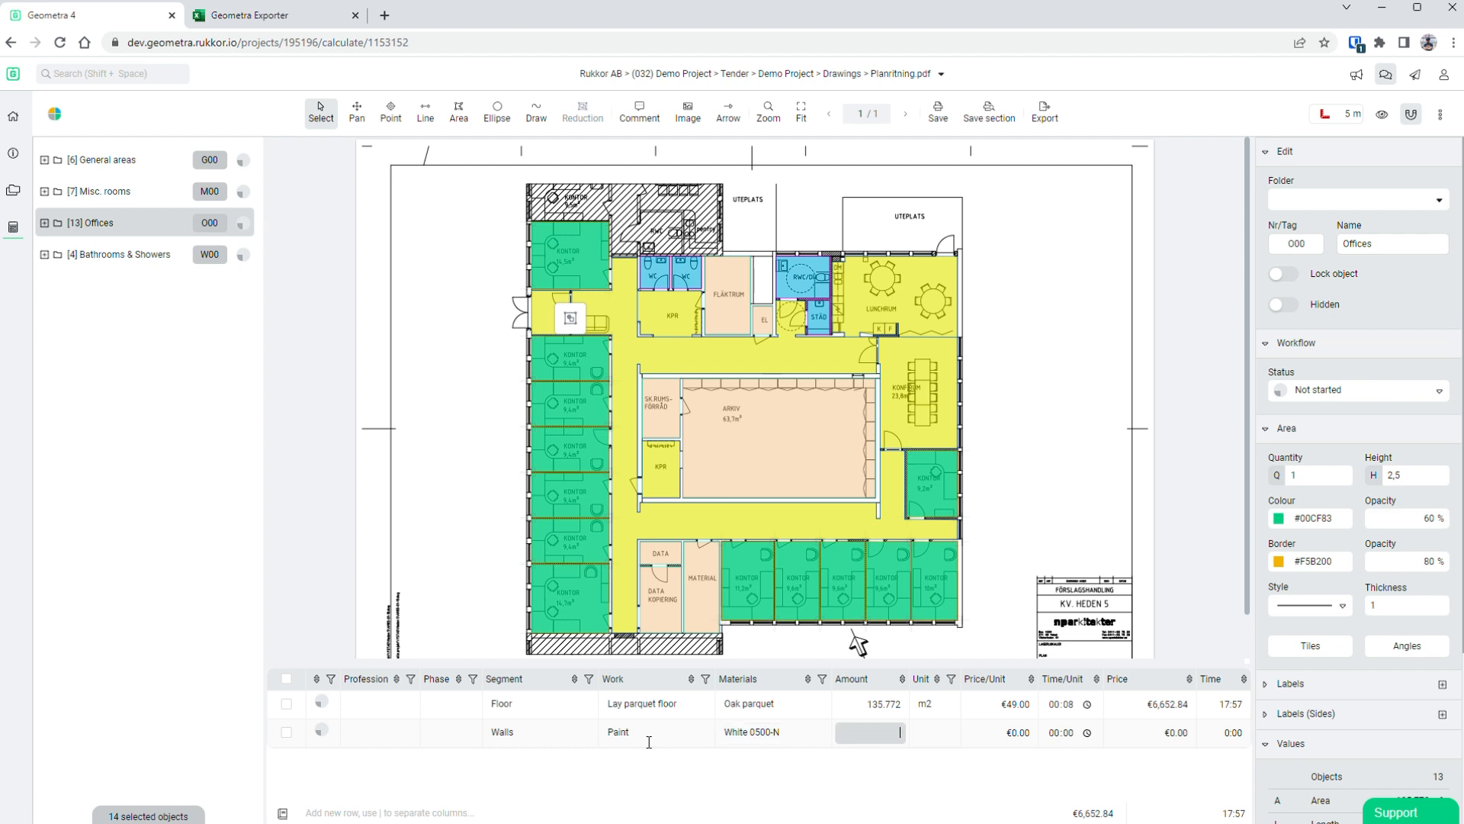
- Set the Walls row's amount to the net wall variable nv, with m2 as the unit
text(m)
scroll(1375, 671, down, 2)
scroll(1375, 670, down, 1)
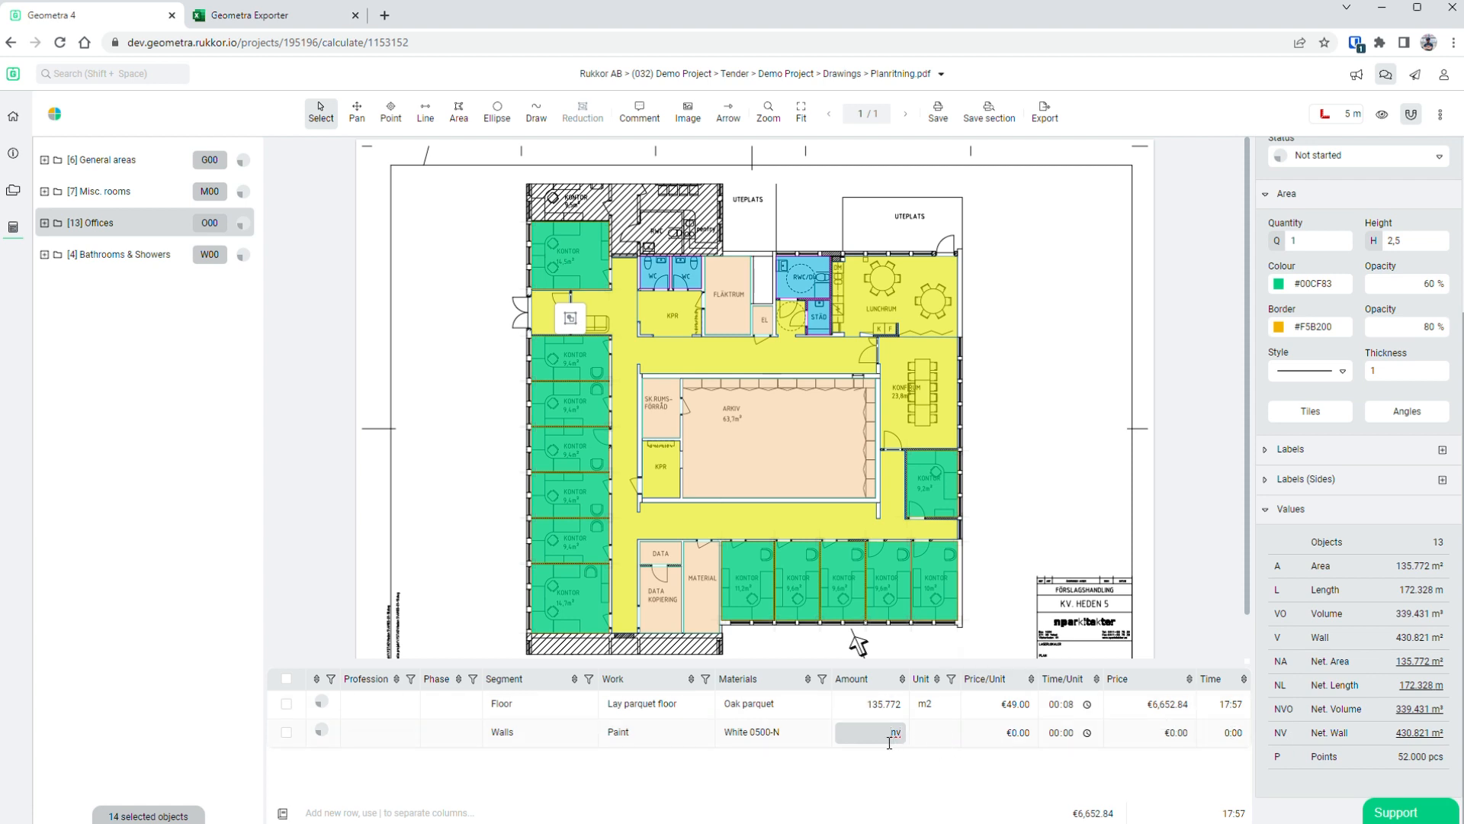
key(Tab)
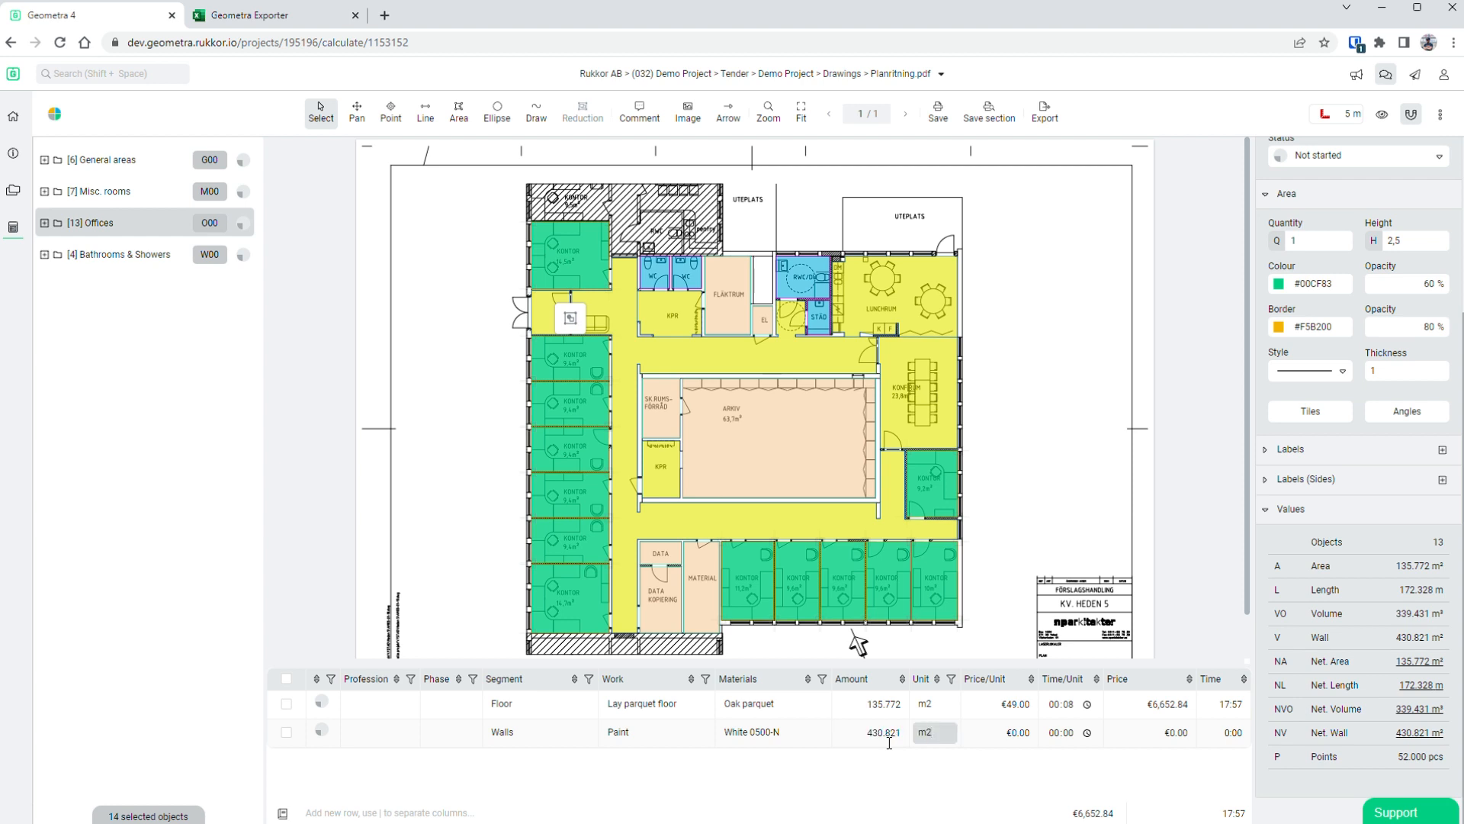
key(Tab)
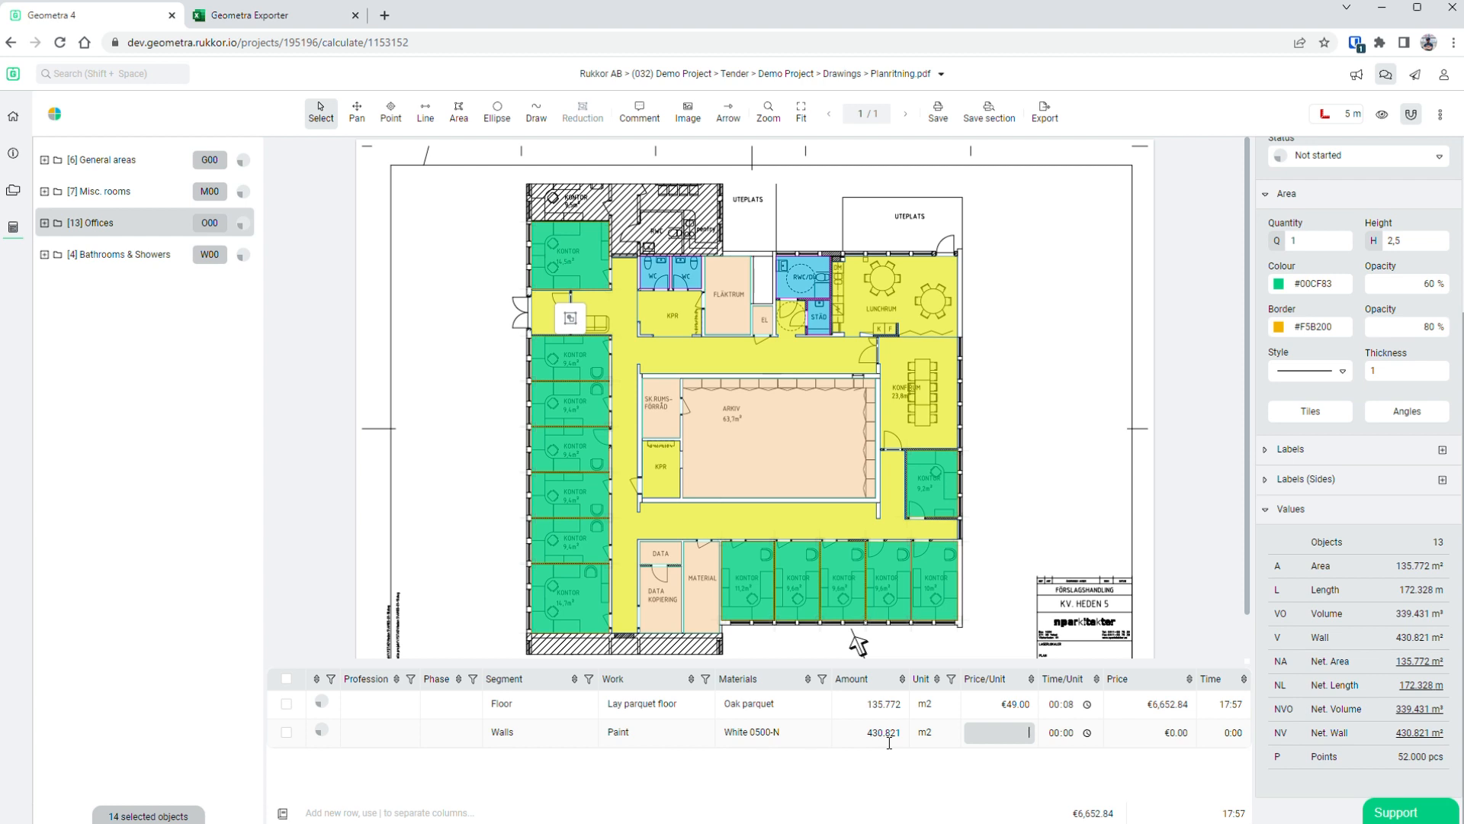
- Set the Walls row's price per unit to €29.00 and its time per unit to 00:07
text(29)
key(Tab)
key(Tab)
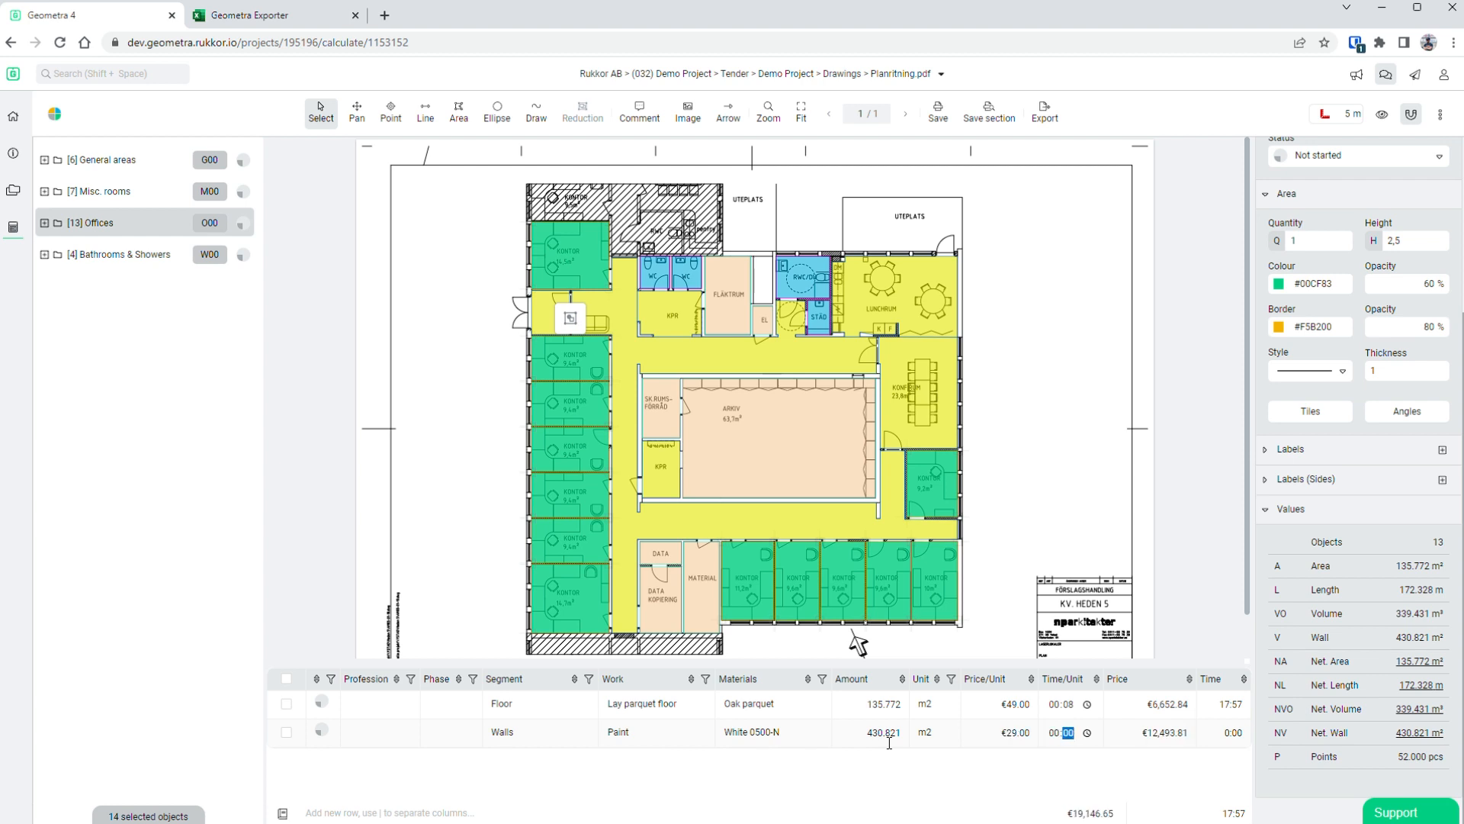
text(7)
key(Tab)
- Change the Walls row's amount formula to nv-1.89 so that 1.89 m2 is deducted from each office's net wall area
click(877, 734)
text(nv)
text(-)
text(l)
text(,89*13)
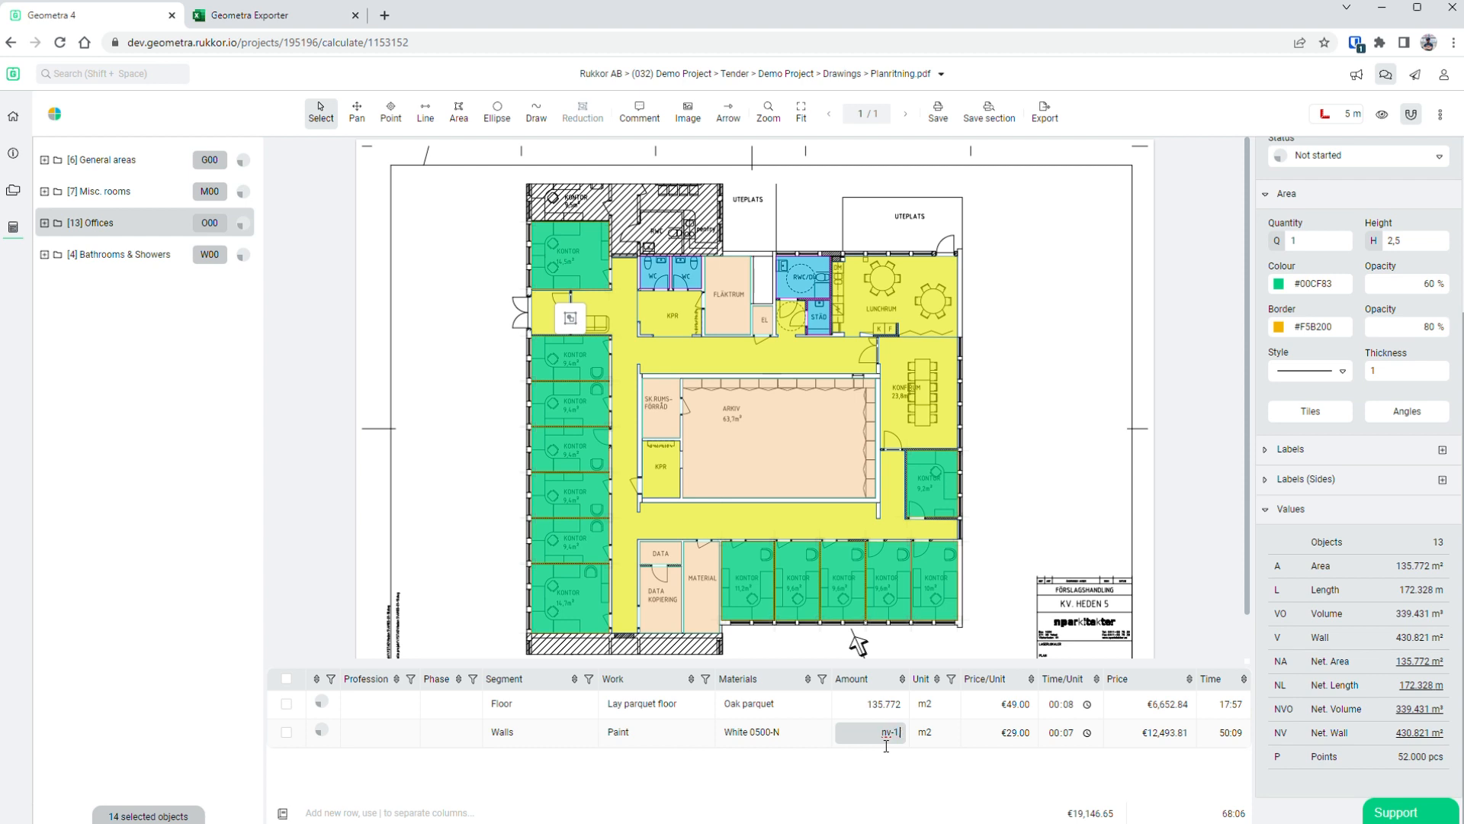
key(Return)
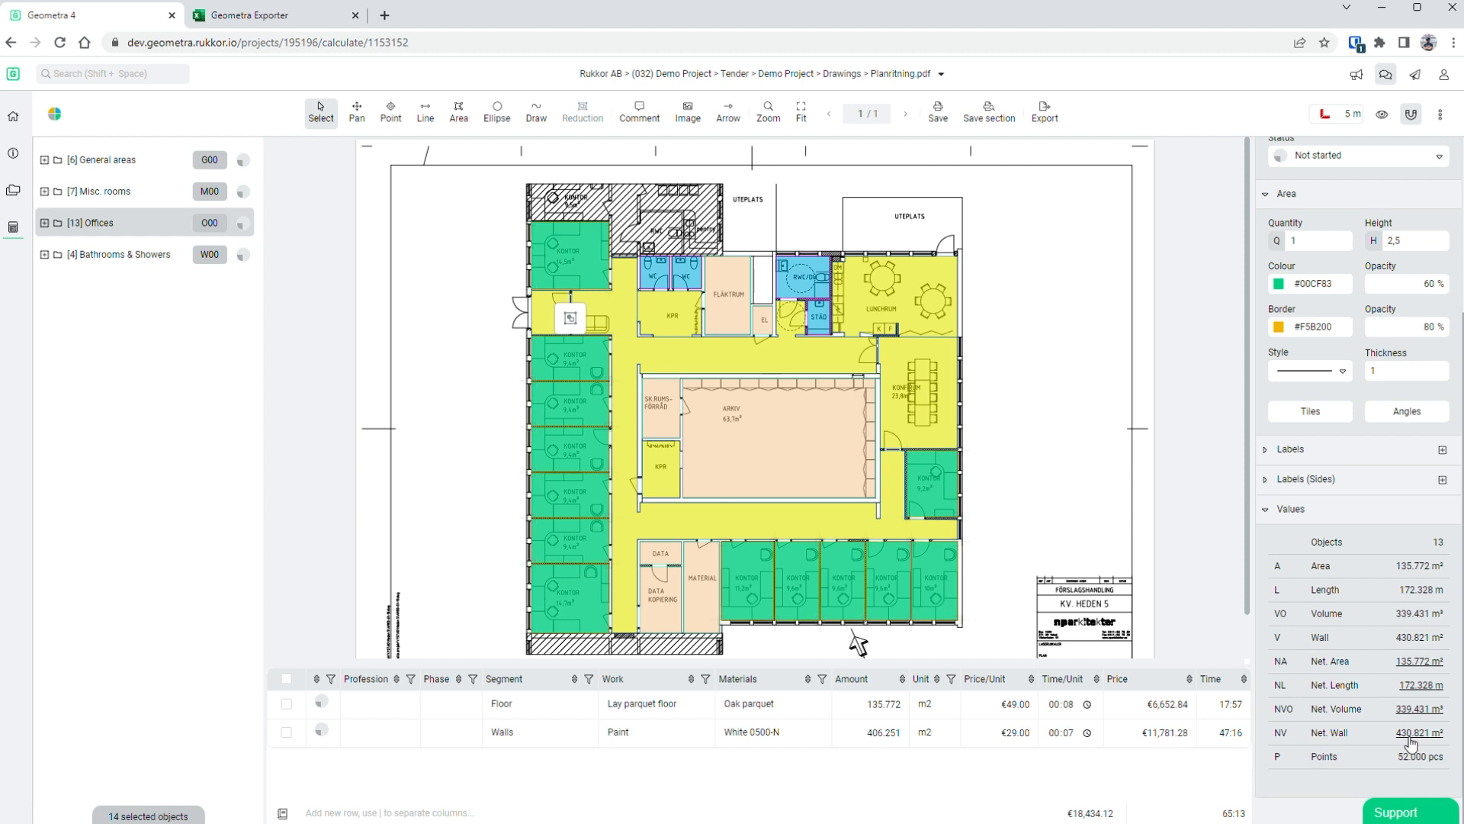
- Expand the Offices folder and check the Walls row's amount formula for office 001 and for the whole folder
click(45, 223)
click(134, 256)
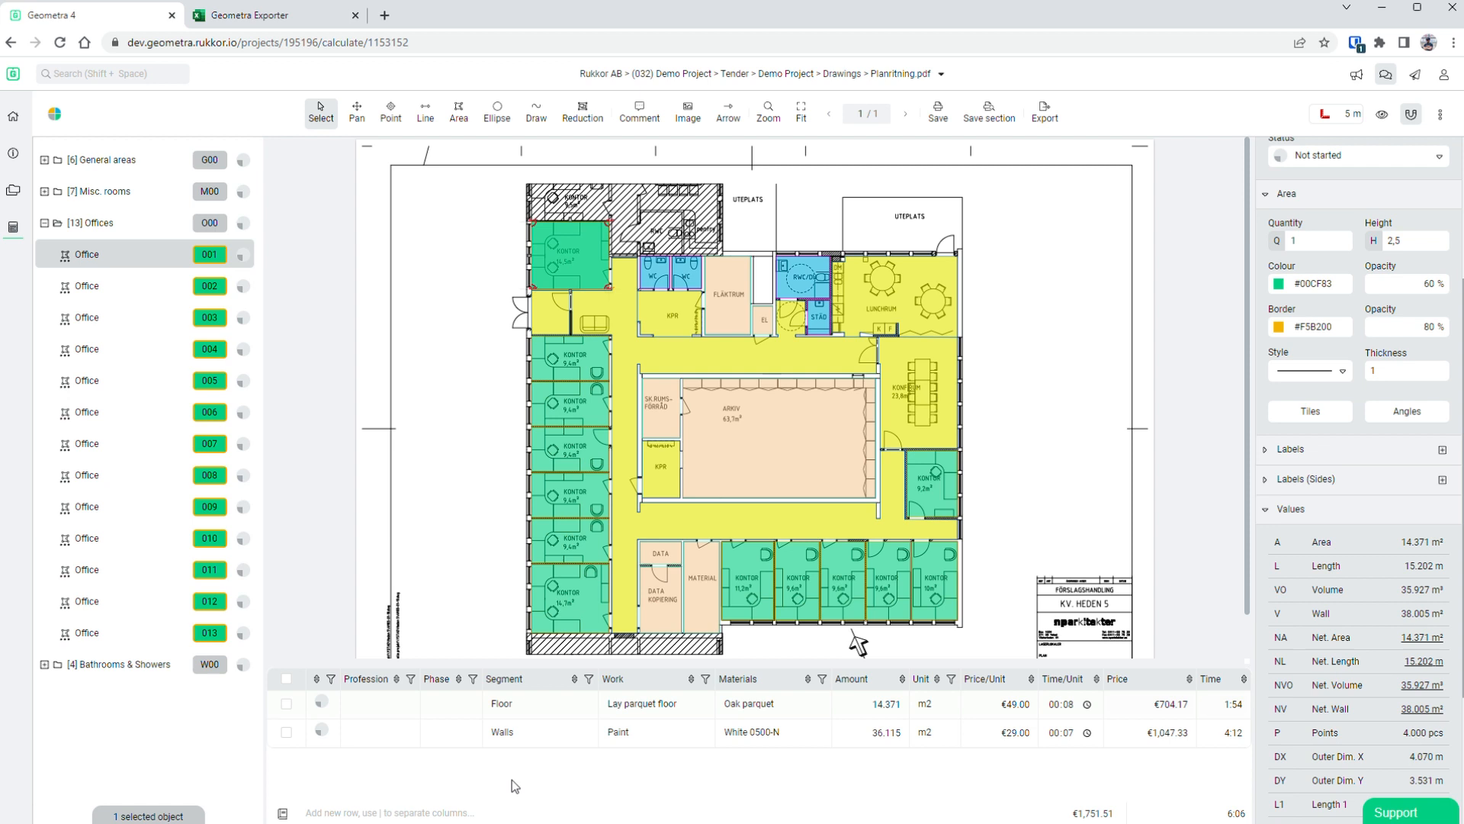
click(902, 741)
double_click(890, 737)
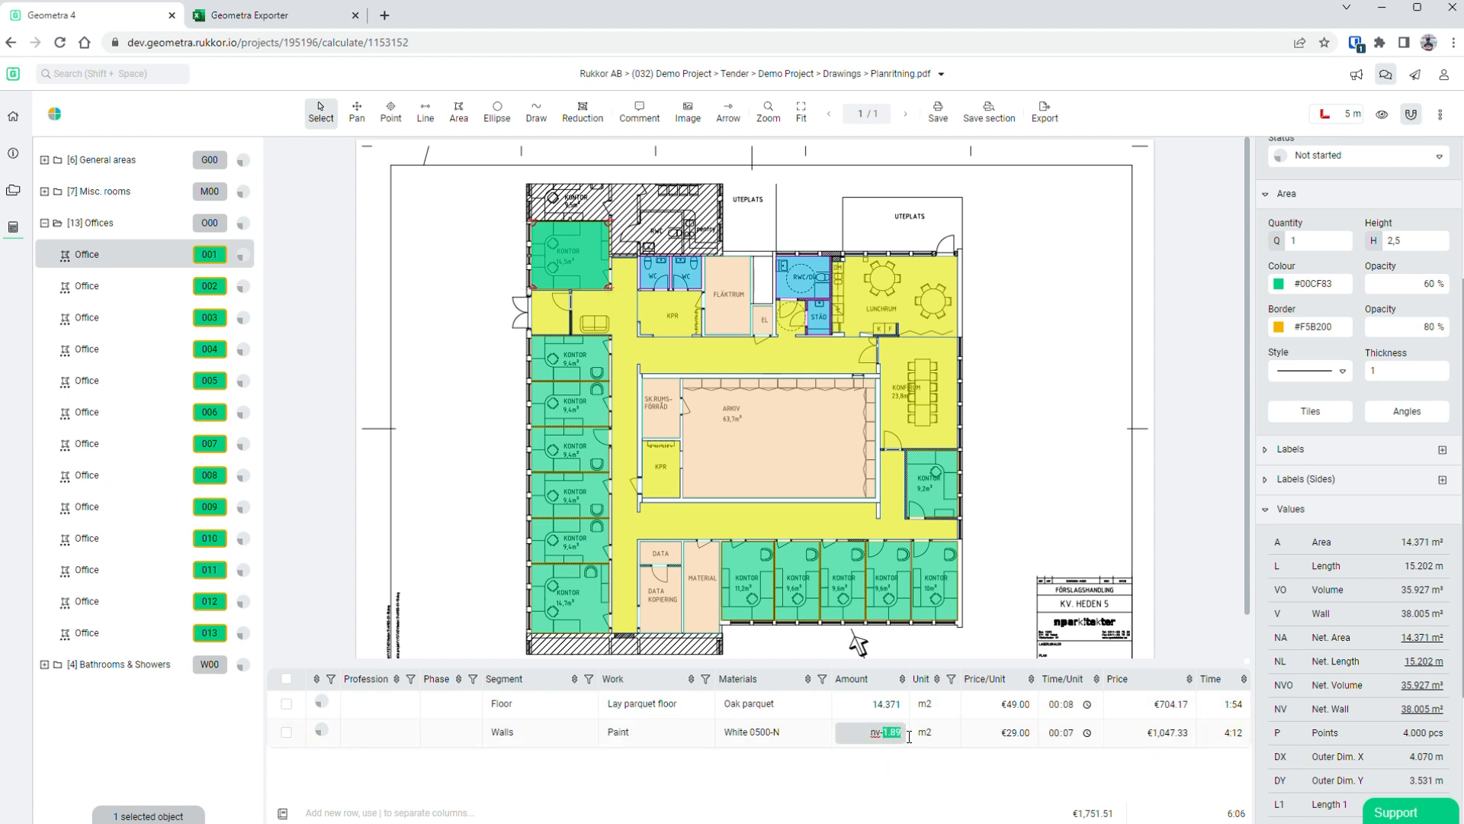
key(Return)
click(122, 229)
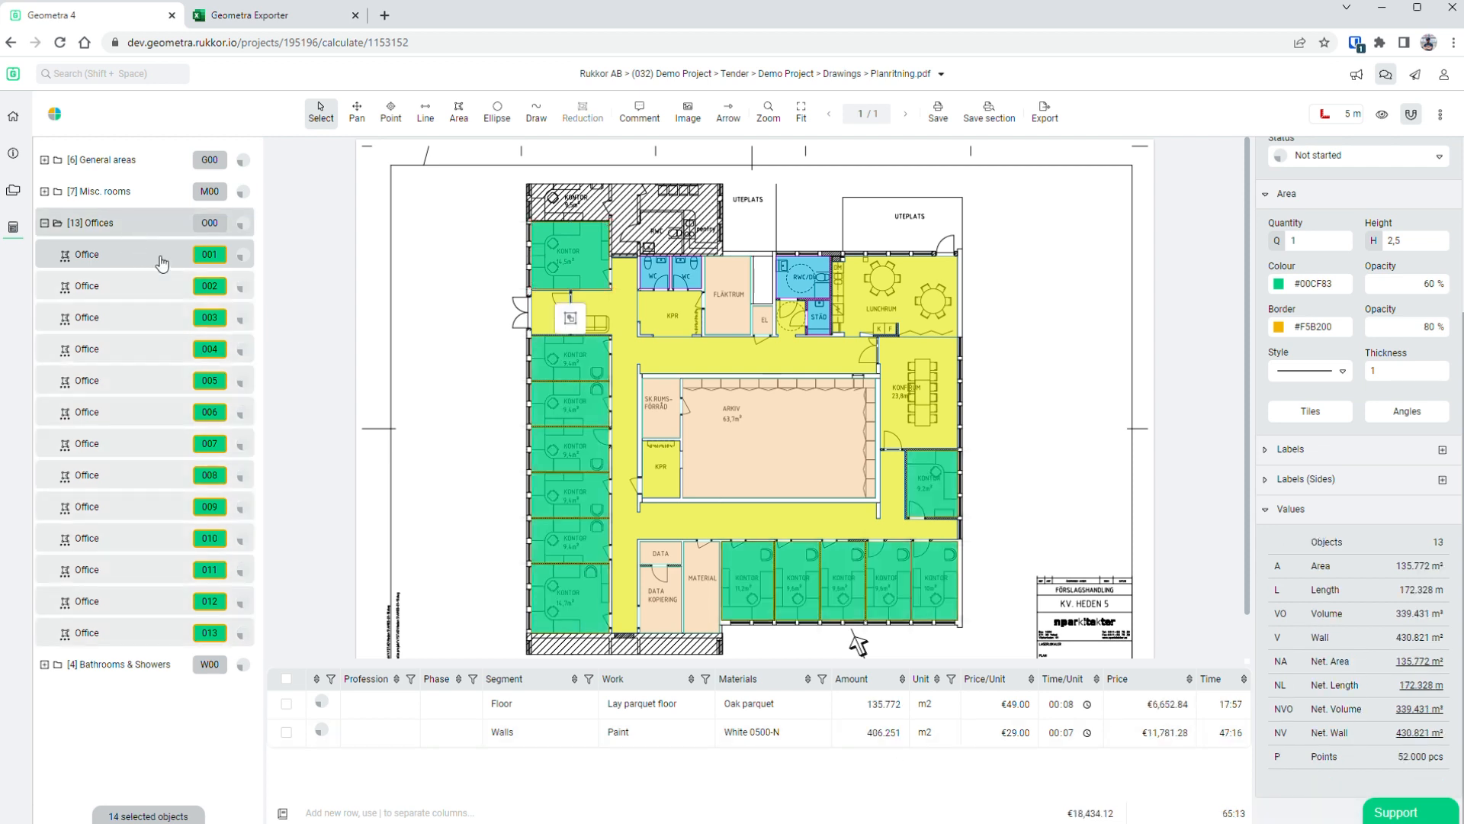
click(883, 744)
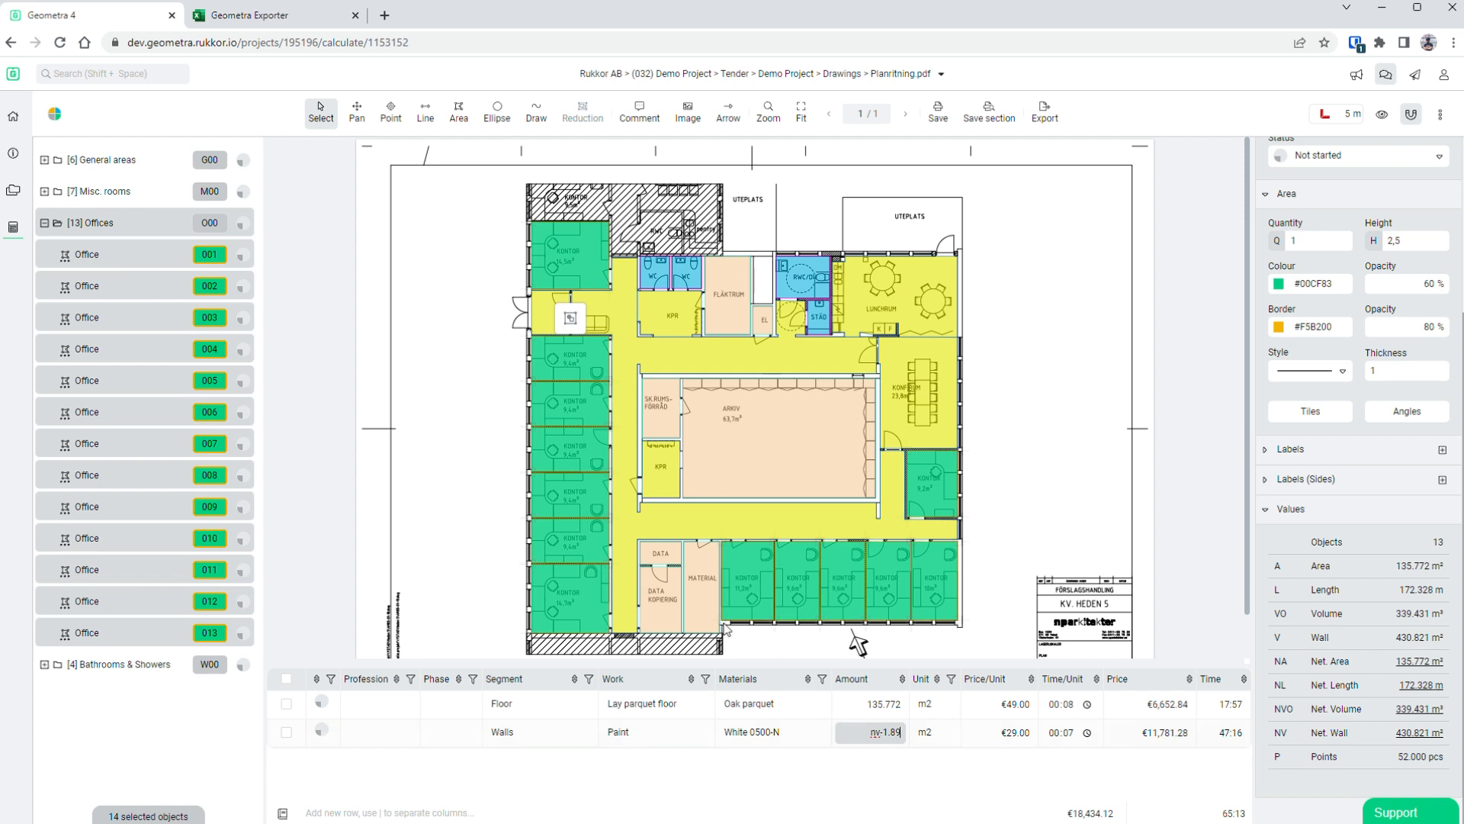
click(496, 397)
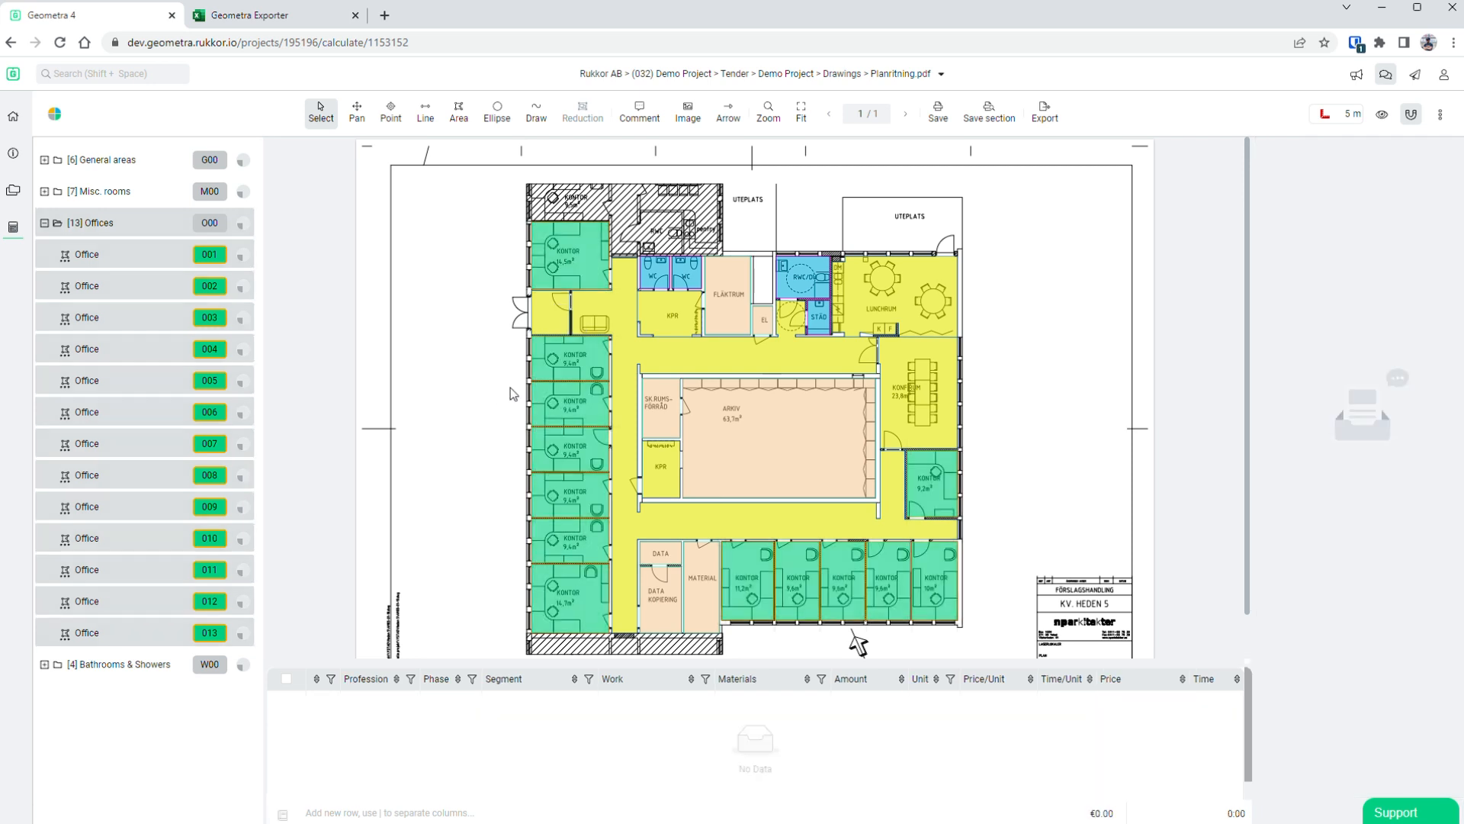
- Set the Walls row's amount formula to nv-1.89-(1,2*1,3*3) for the three offices tagged 001, 007 and 013
click(577, 262)
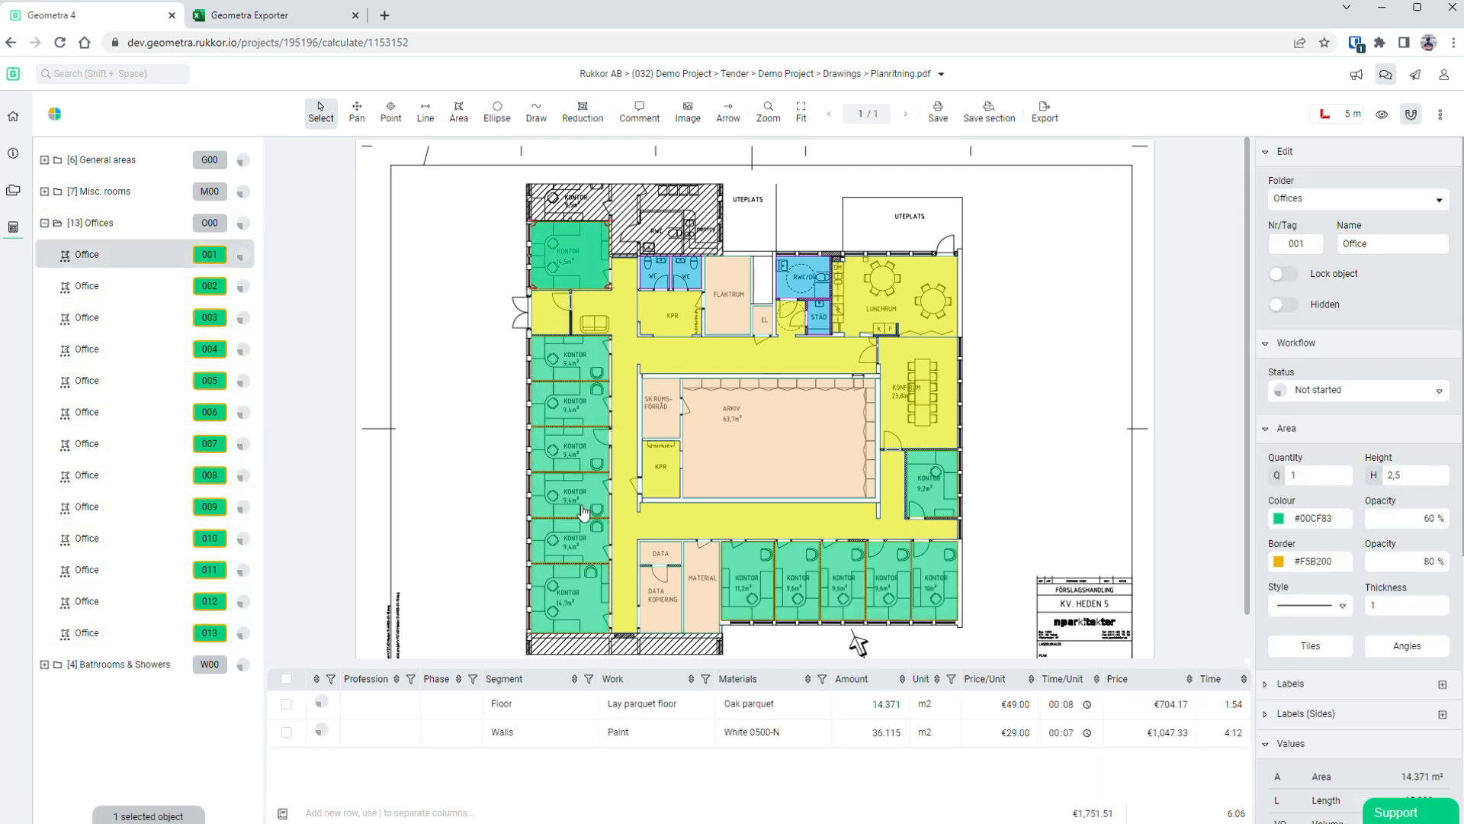
shift+click(573, 610)
shift+click(952, 488)
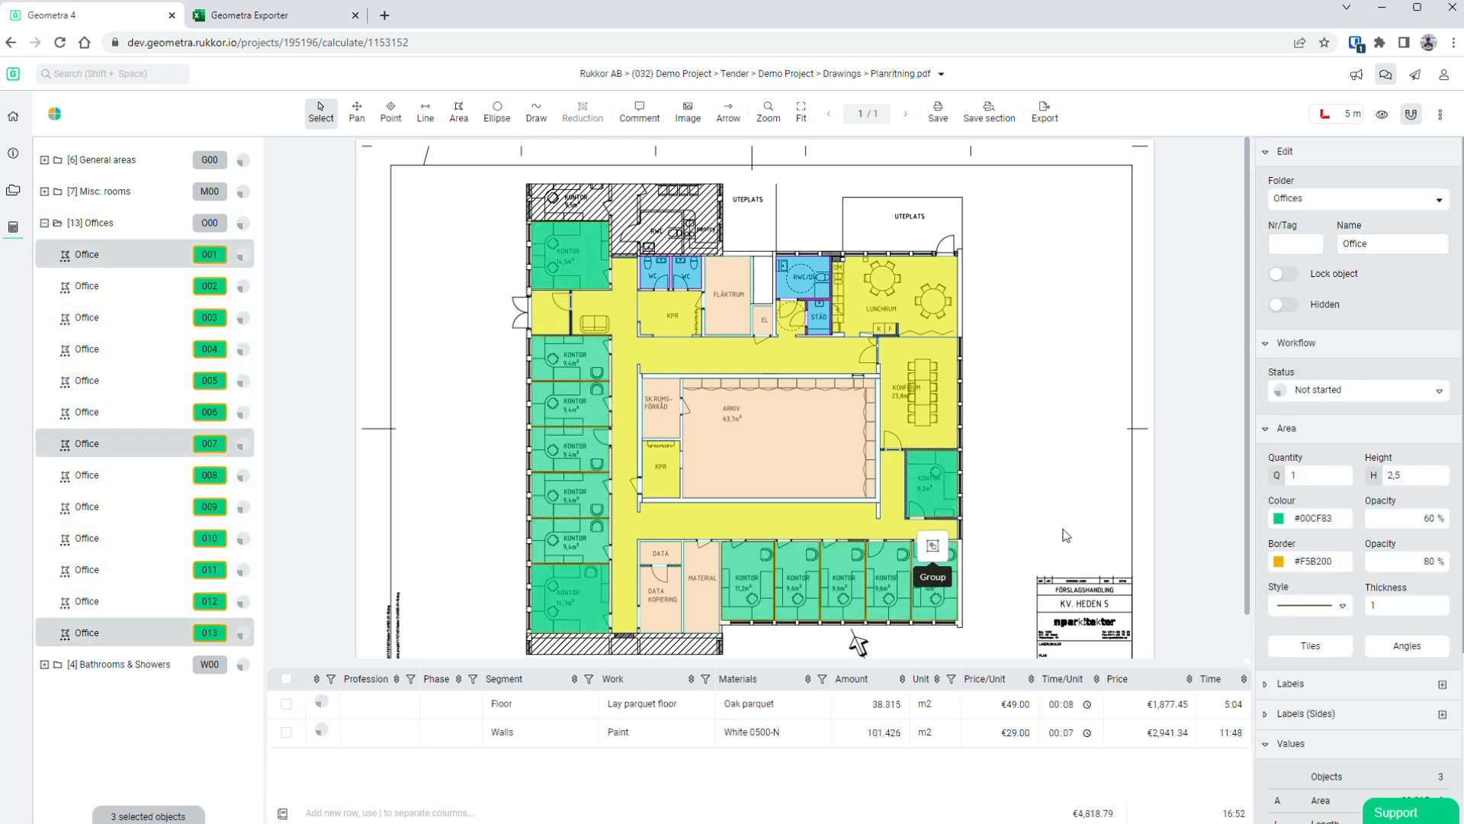
click(886, 738)
text(-1,2)
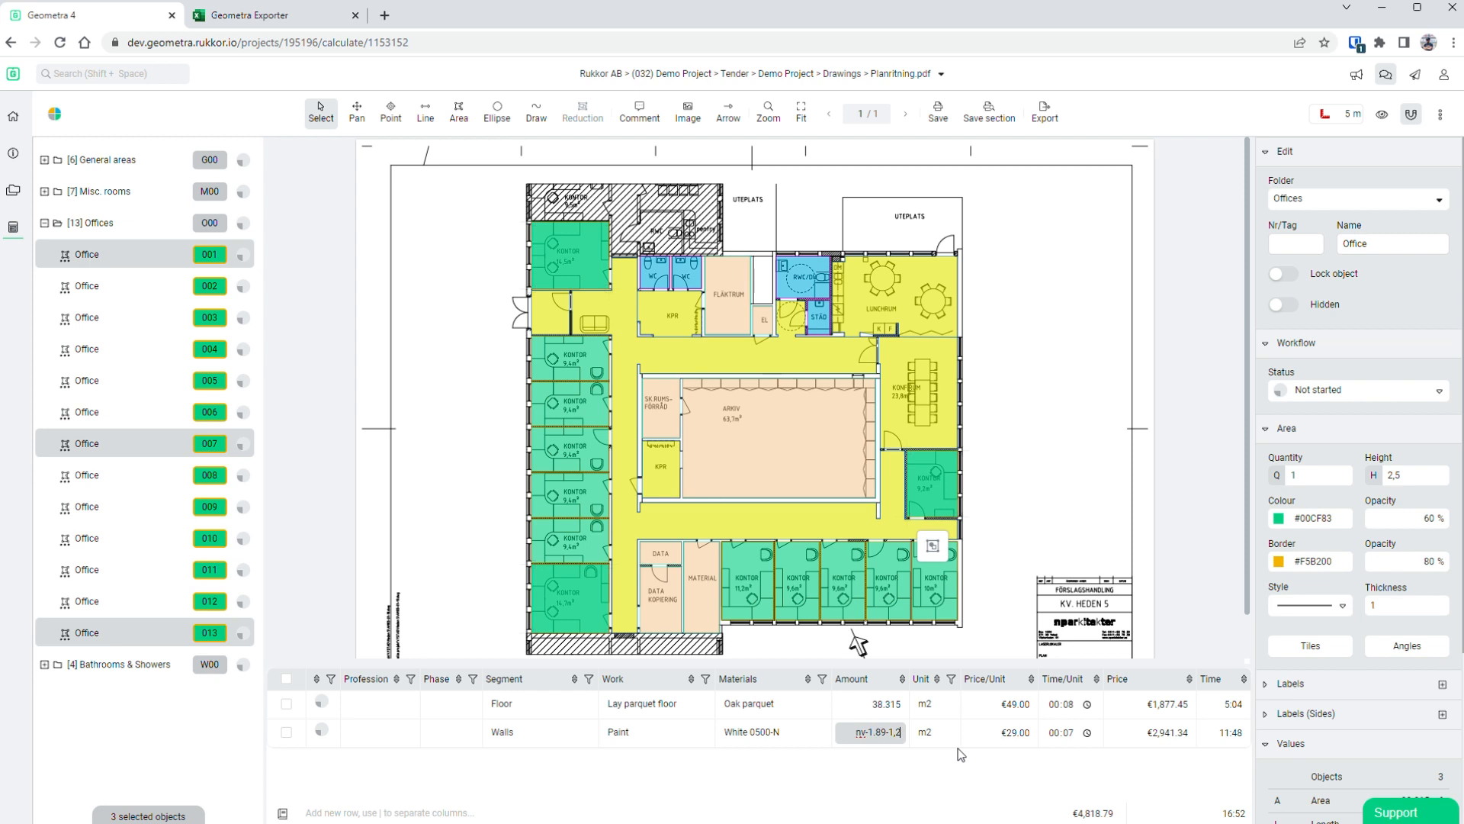
key(BackSpace)
key(BackSpace)
text((1,2*1,3*3))
key(Tab)
click(943, 754)
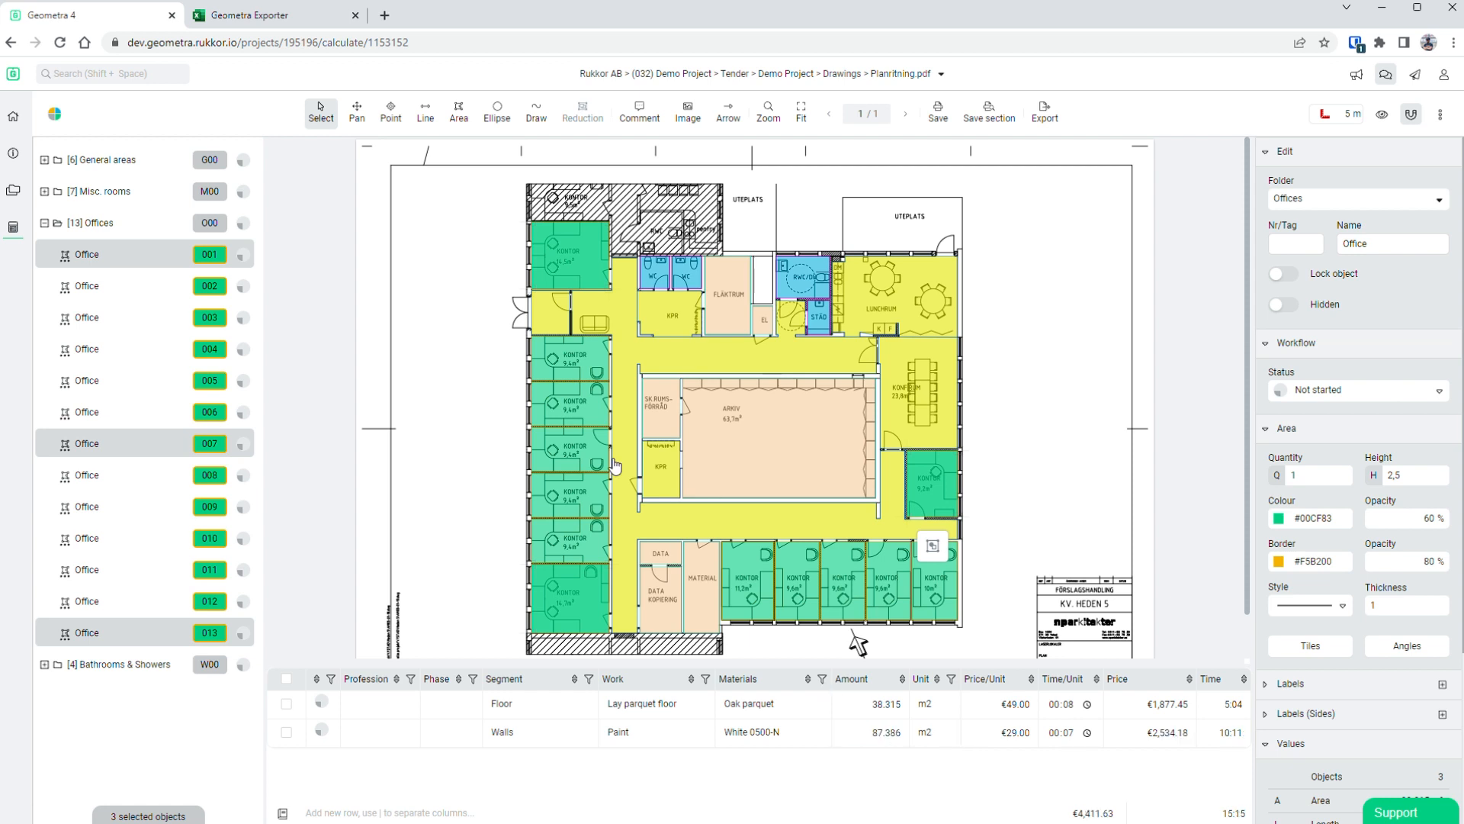
- Set the Walls row's amount formula to nv-1.89-(1,2*1,3*2) for the ten offices tagged 002–006 and 008–012, and review the Offices folder's totals
click(584, 538)
shift+click(584, 498)
shift+click(584, 450)
shift+click(584, 406)
shift+click(584, 362)
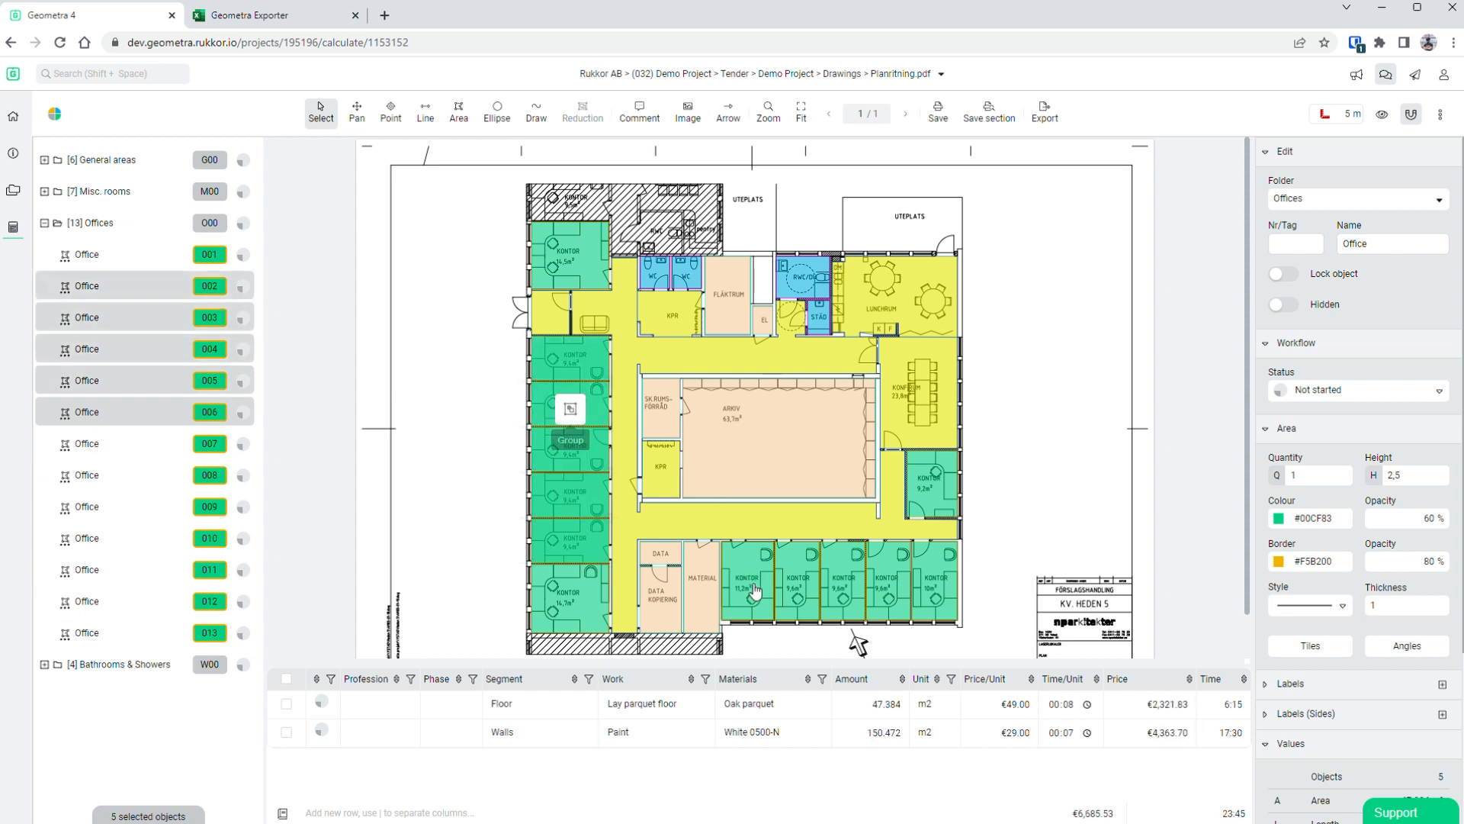
shift+click(755, 590)
shift+click(799, 590)
shift+click(845, 590)
shift+click(891, 589)
shift+click(944, 591)
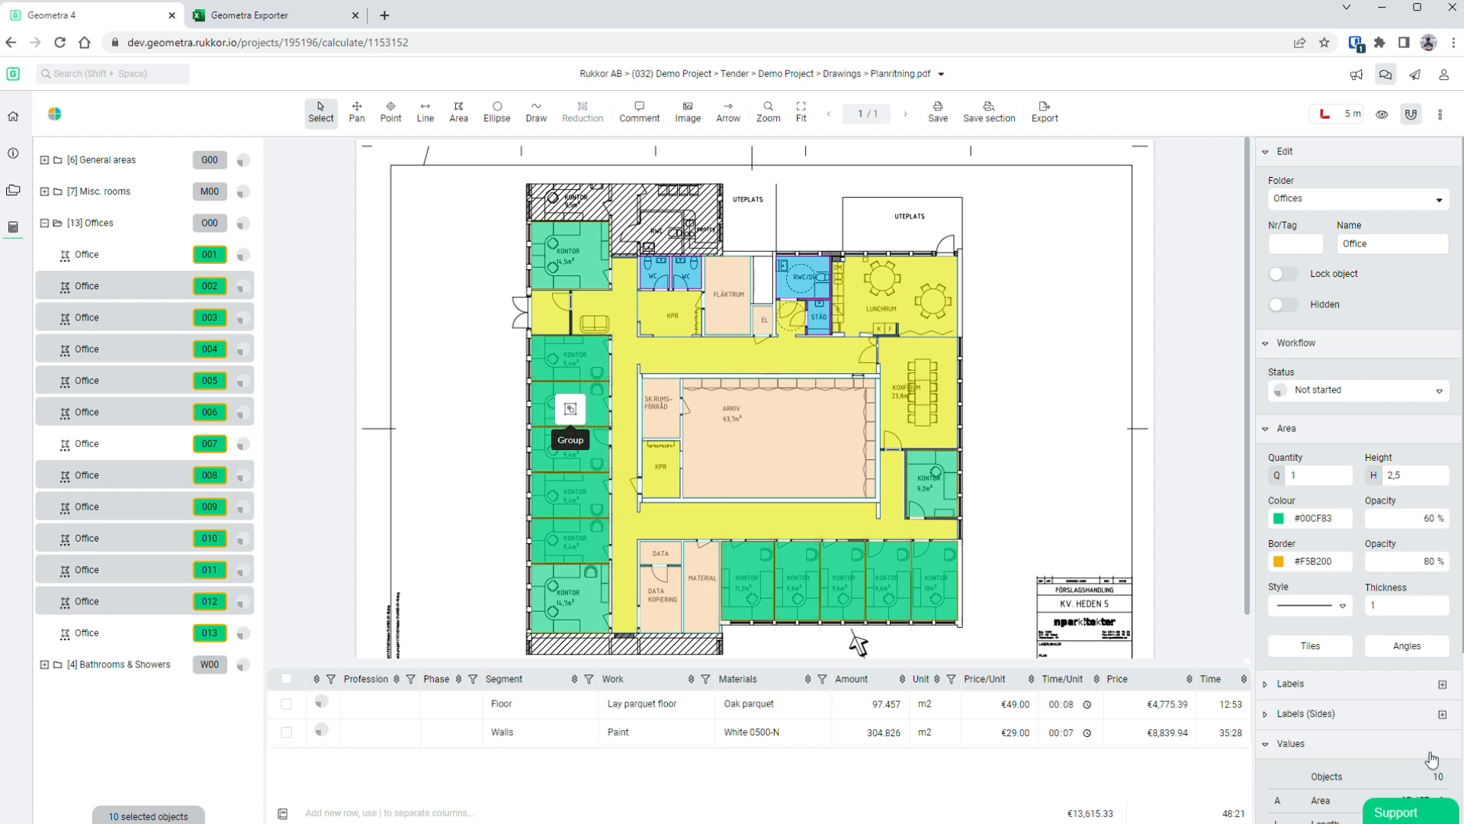
click(901, 738)
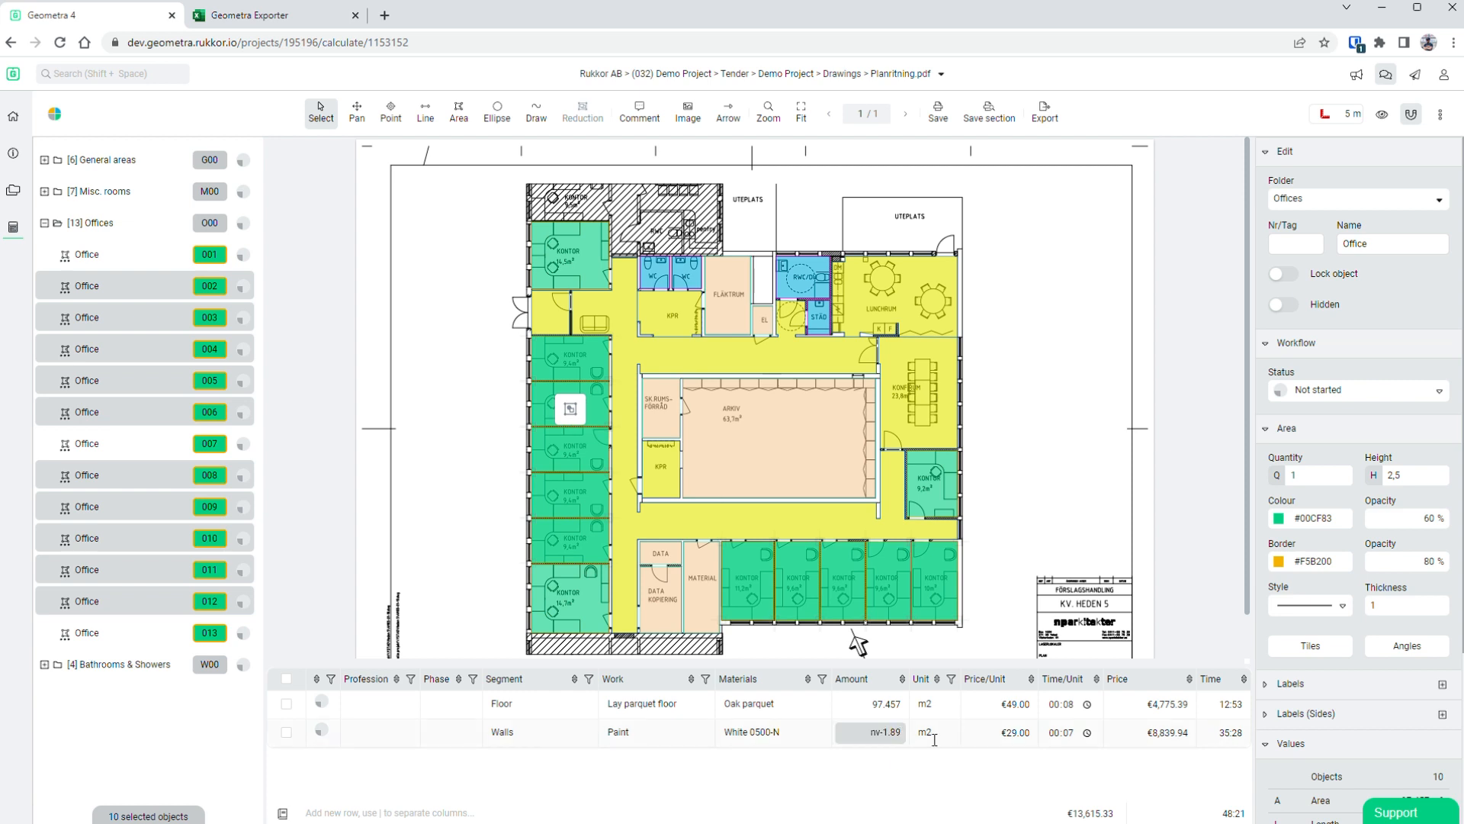
text(-(1.2*1.3*3))
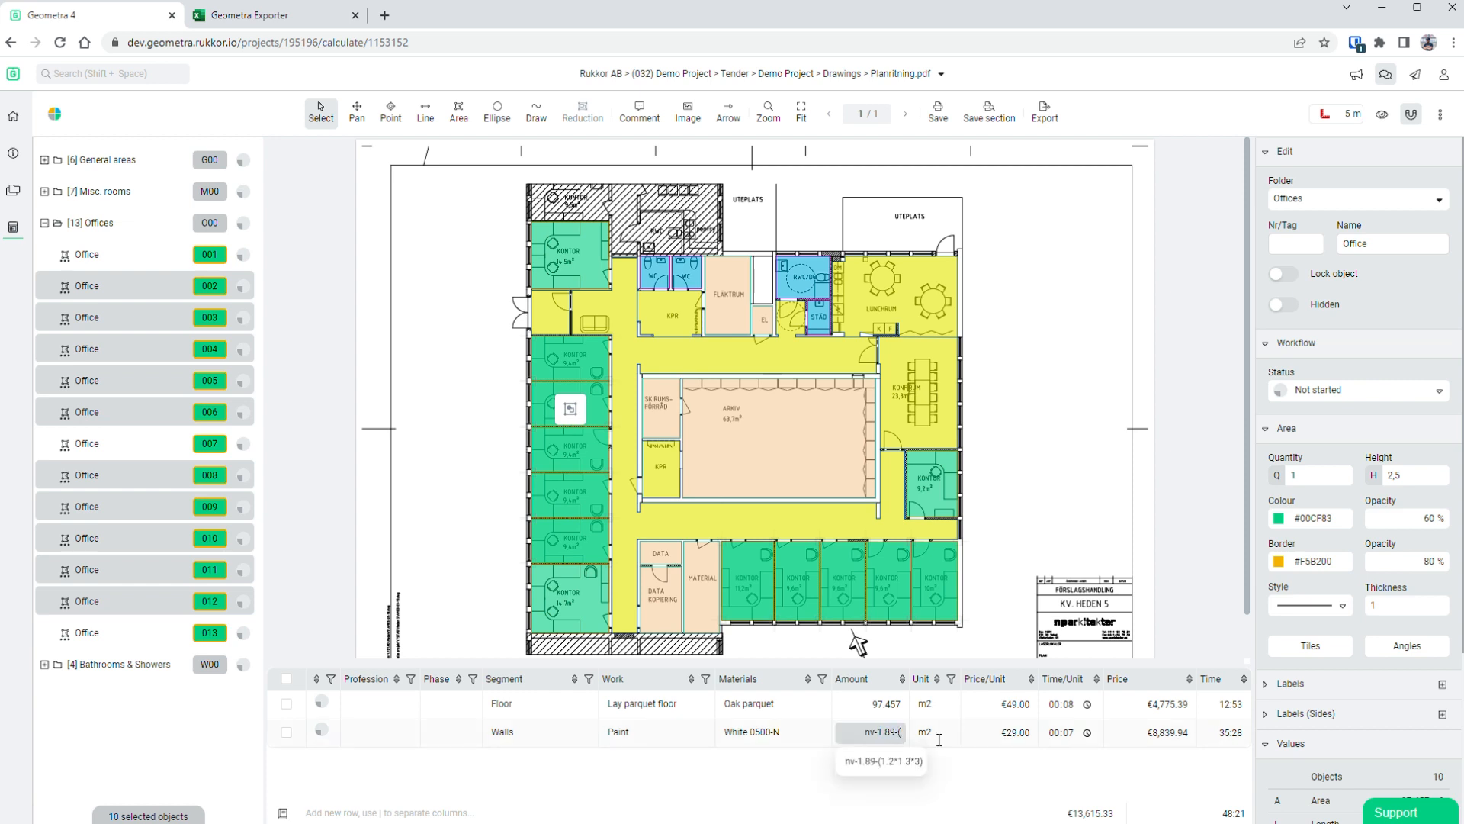
text((1,2*)
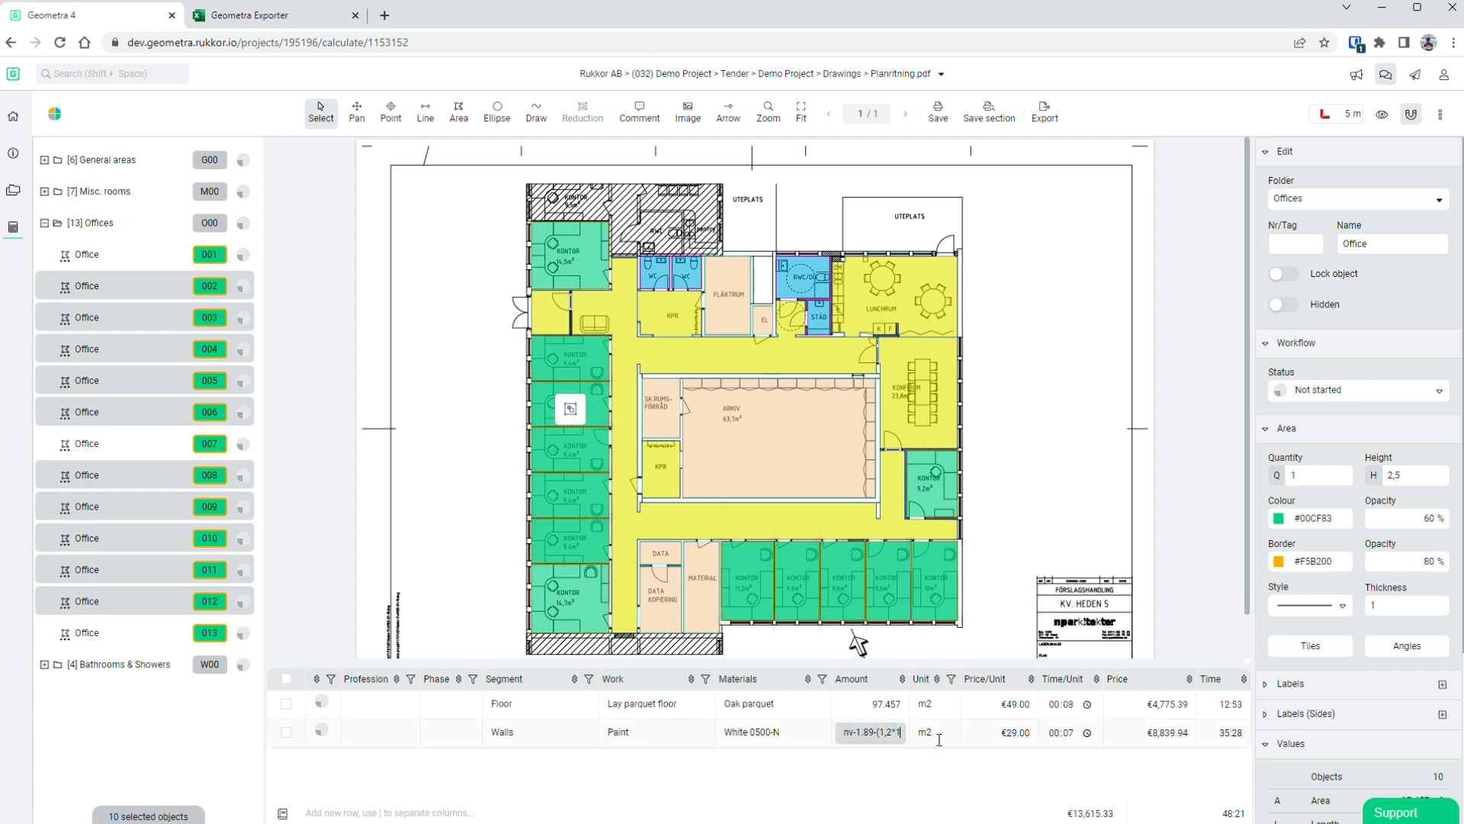
text(1,3*2)
key(Return)
click(152, 222)
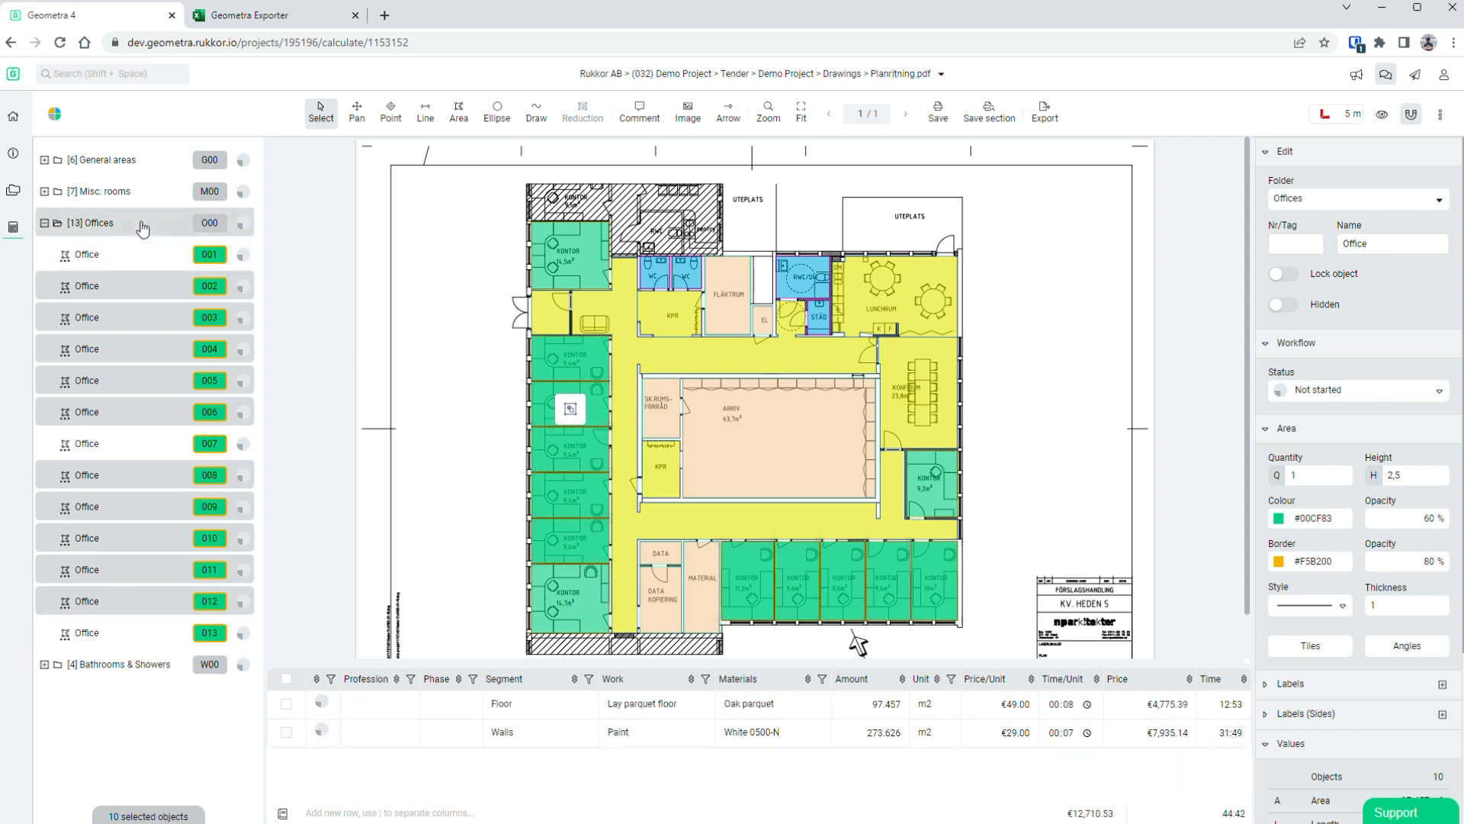
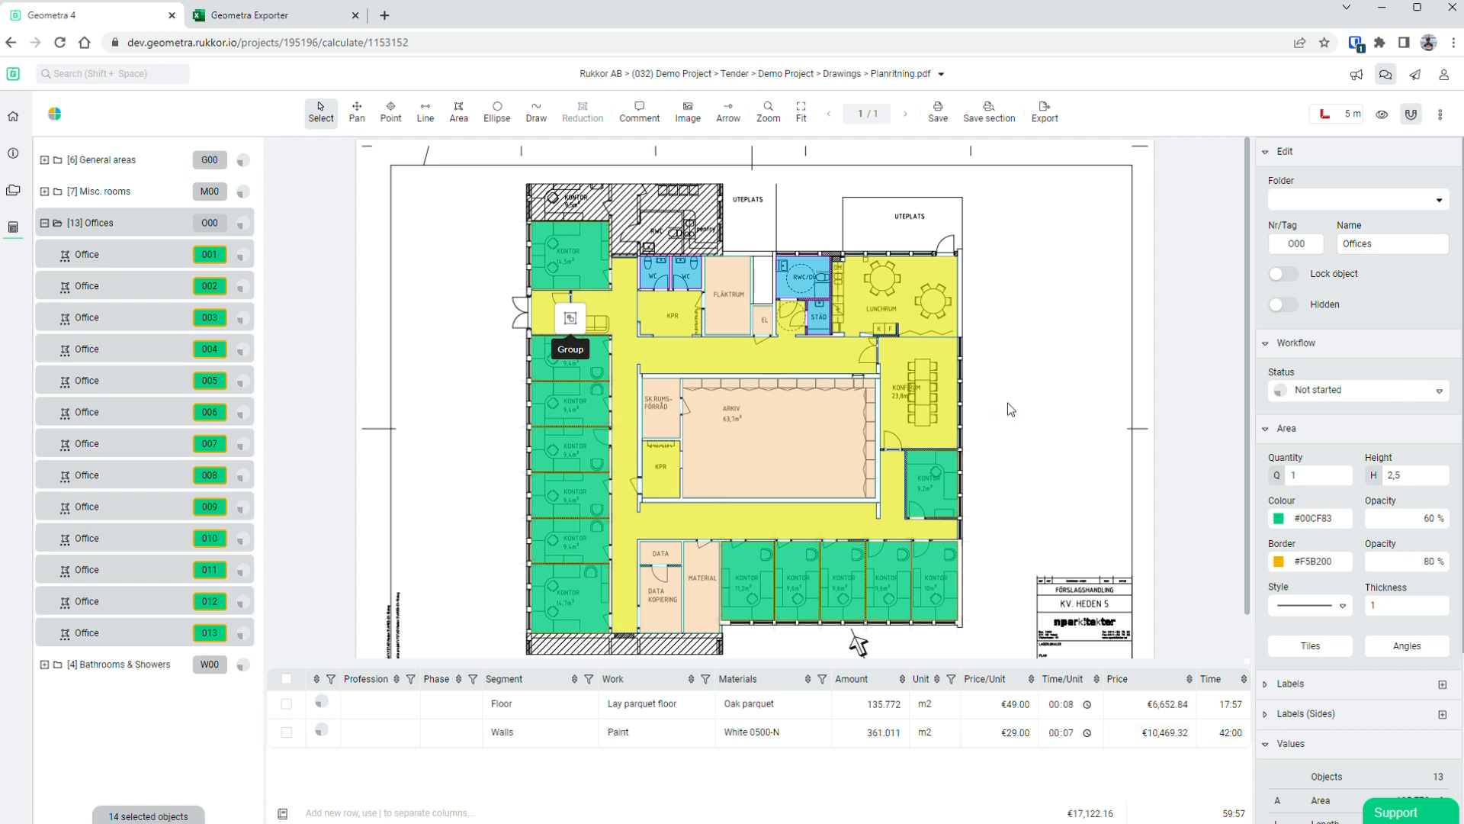
click(1059, 431)
- Insert a calculation row named Floor into all objects of the Bathrooms & Showers folder
click(131, 664)
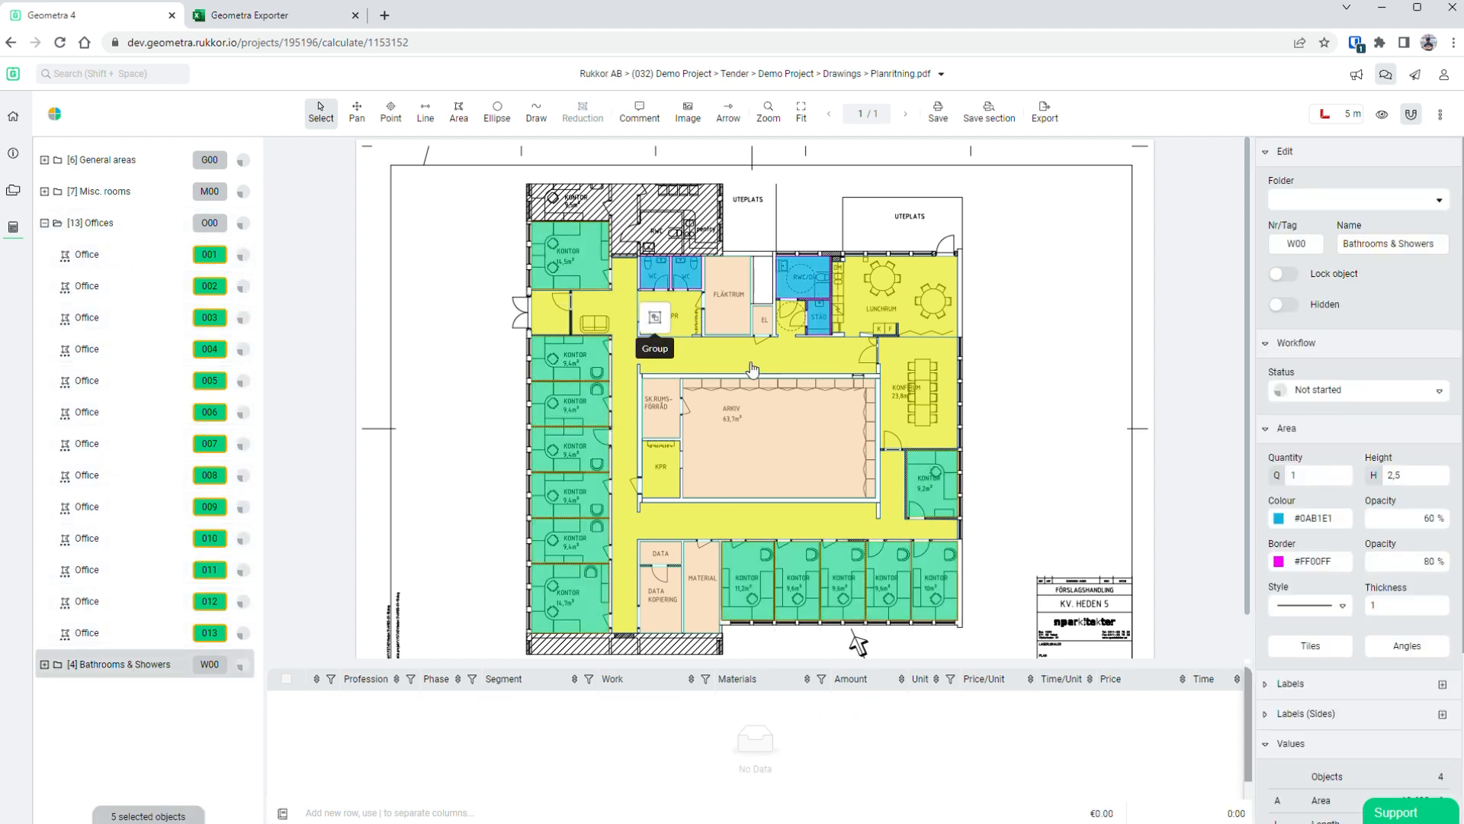
scroll(748, 269, up, 4)
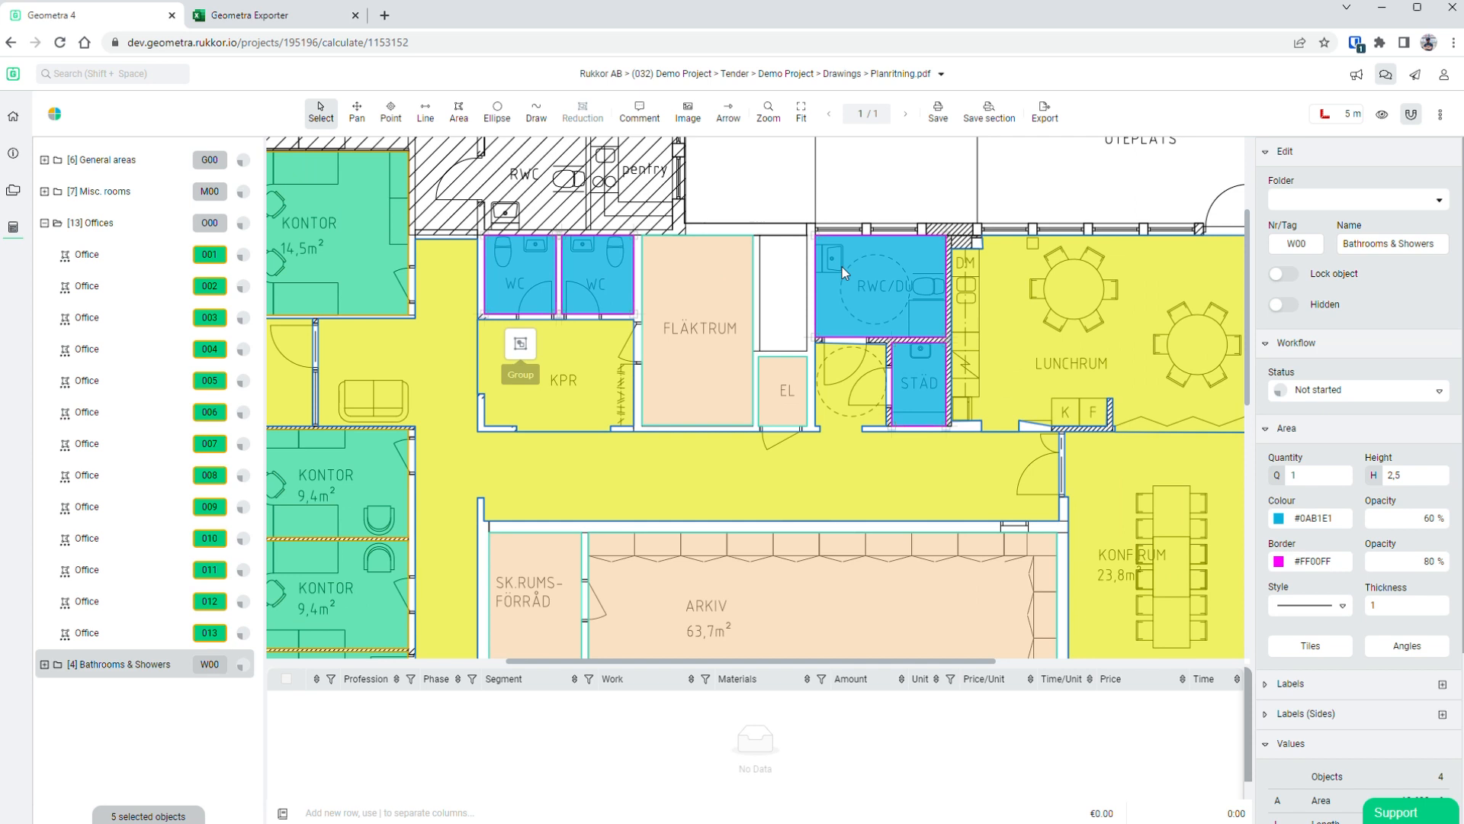
click(368, 812)
text(Floor)
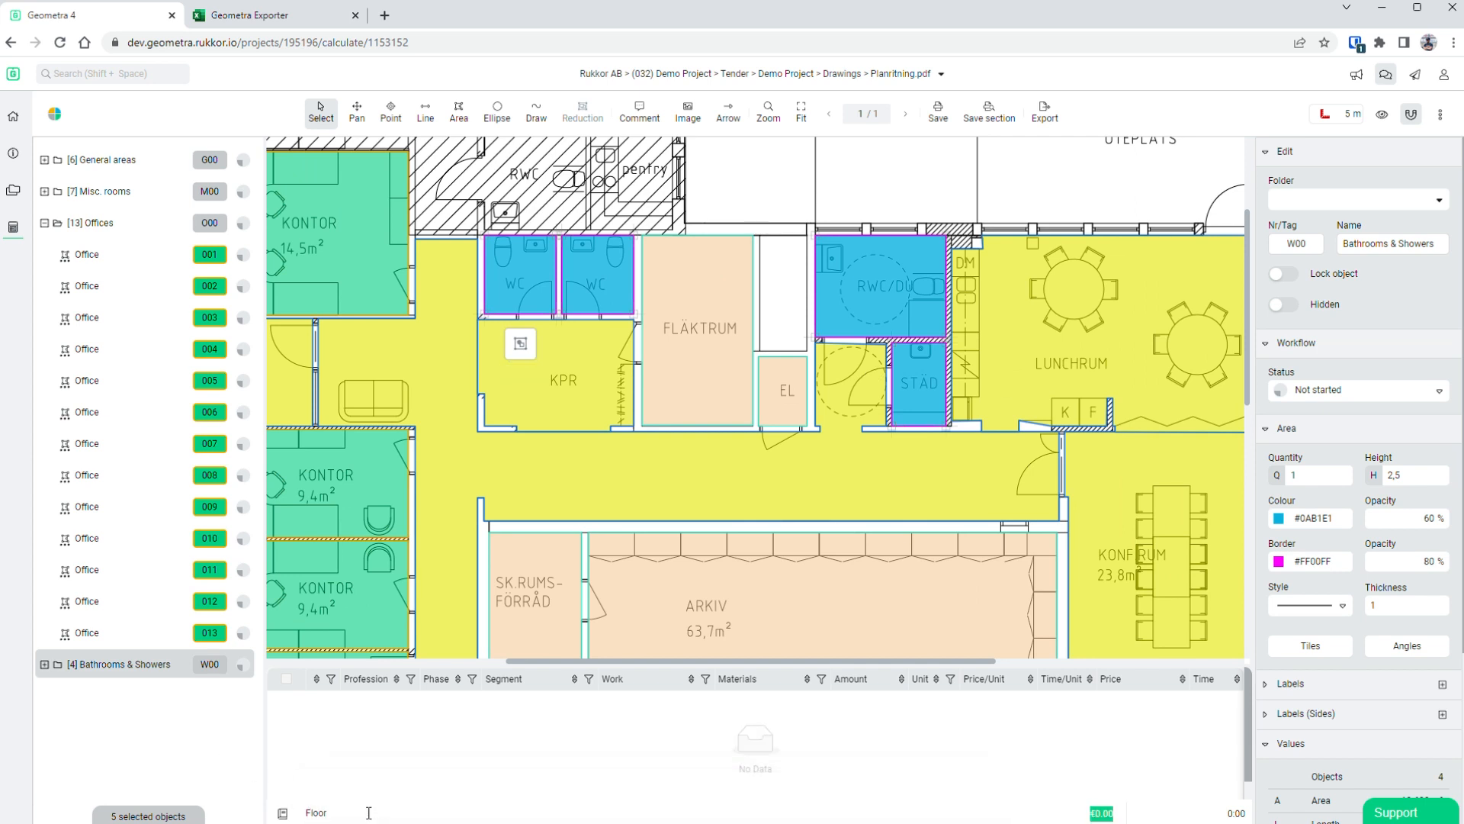
key(Return)
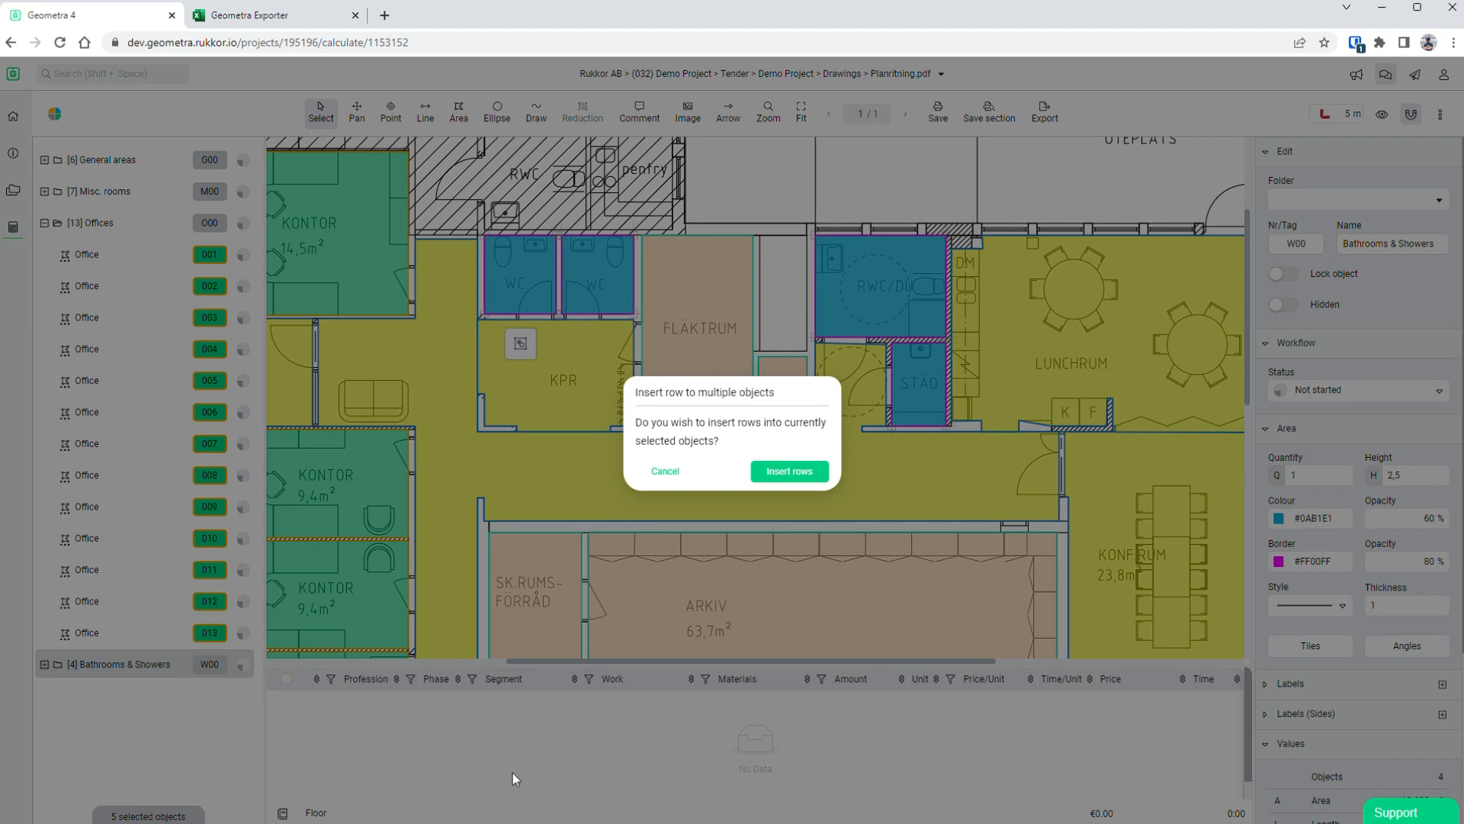
click(791, 471)
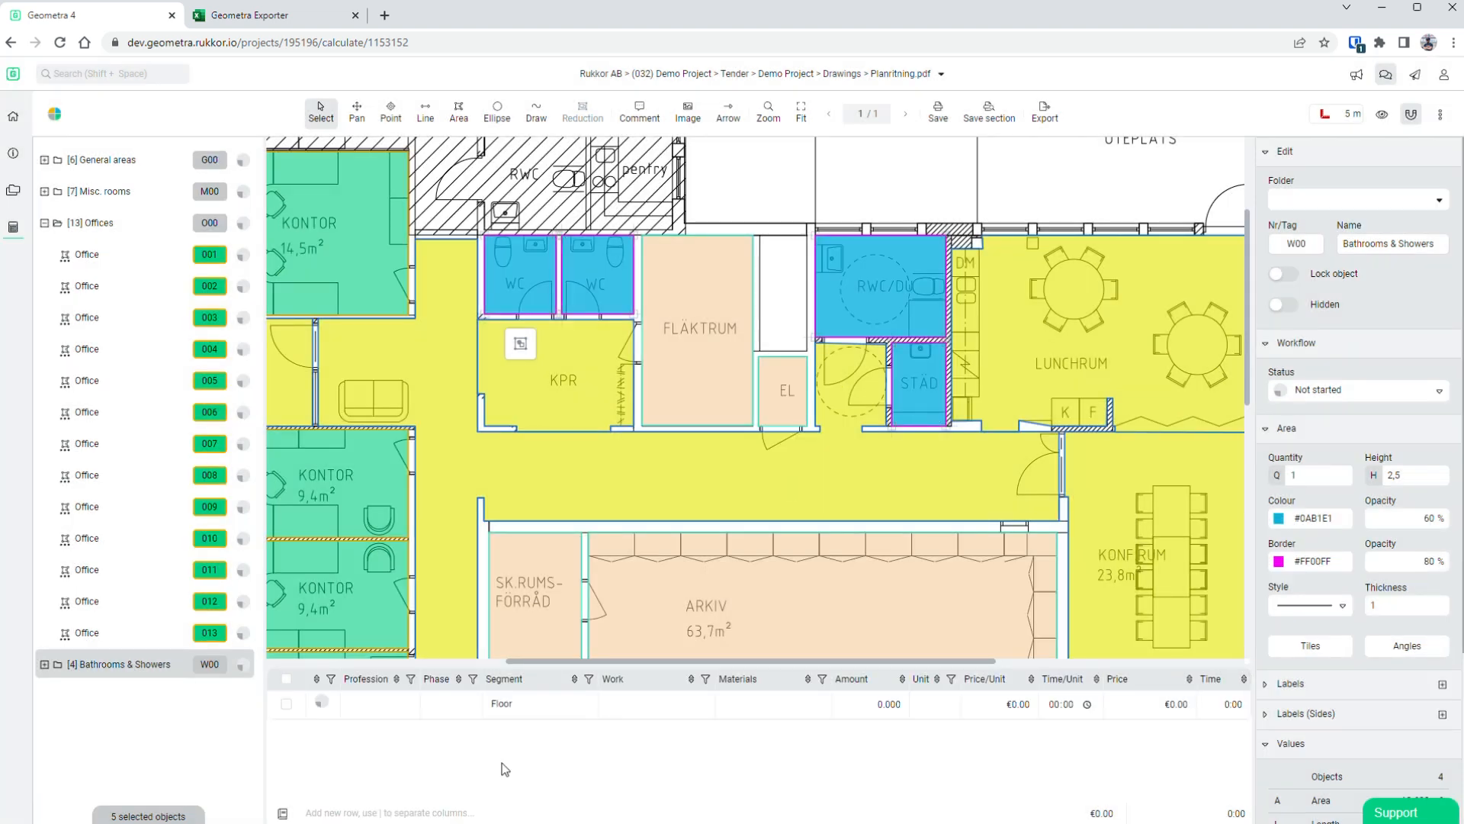
- Fill in the bathrooms' Floor row with the work "Lay plastic floor" and the material "Linoleum 2044"
click(647, 711)
text(Lay p)
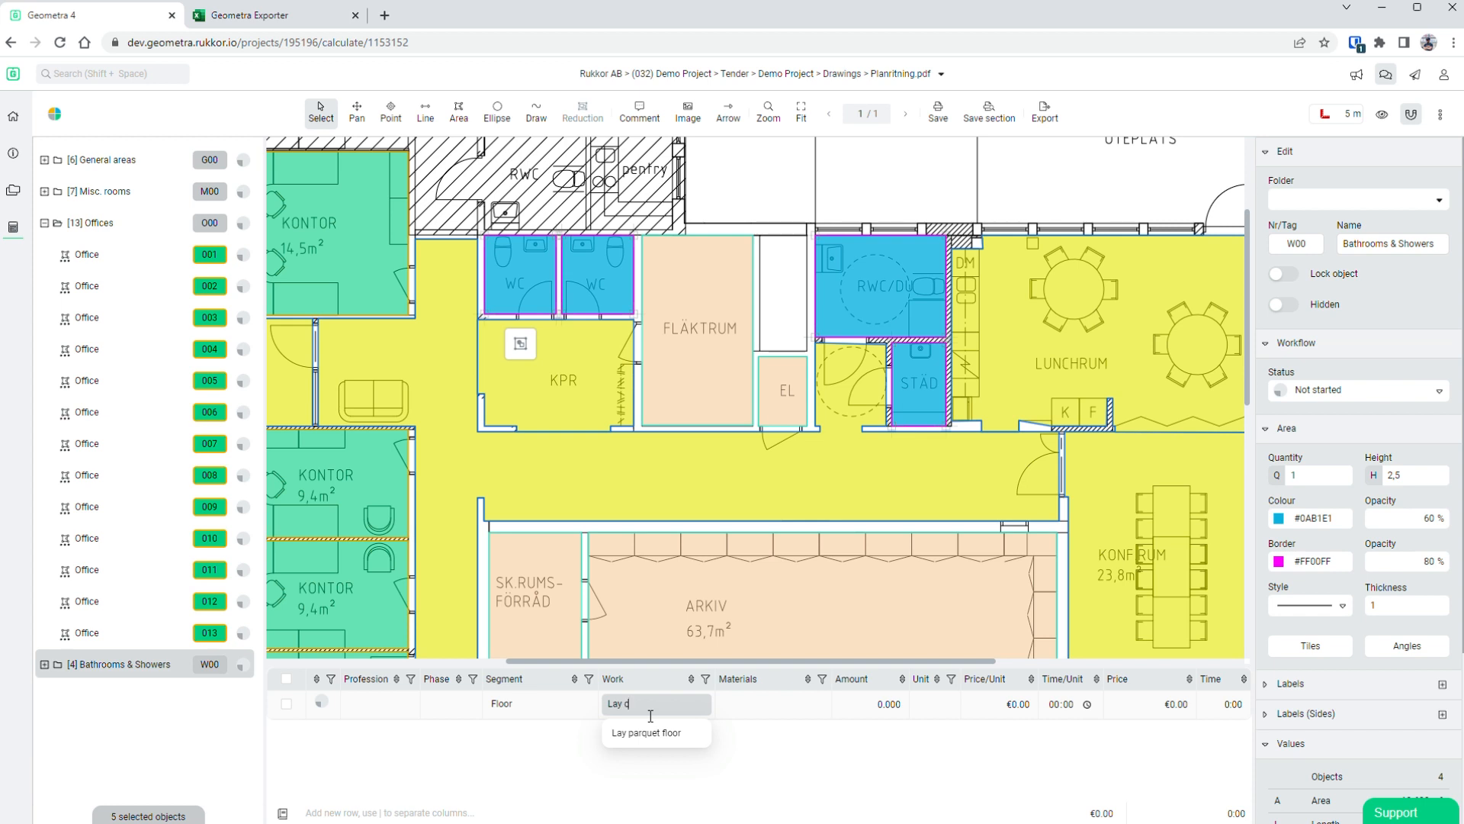
key(BackSpace)
key(BackSpace)
text(plastic f)
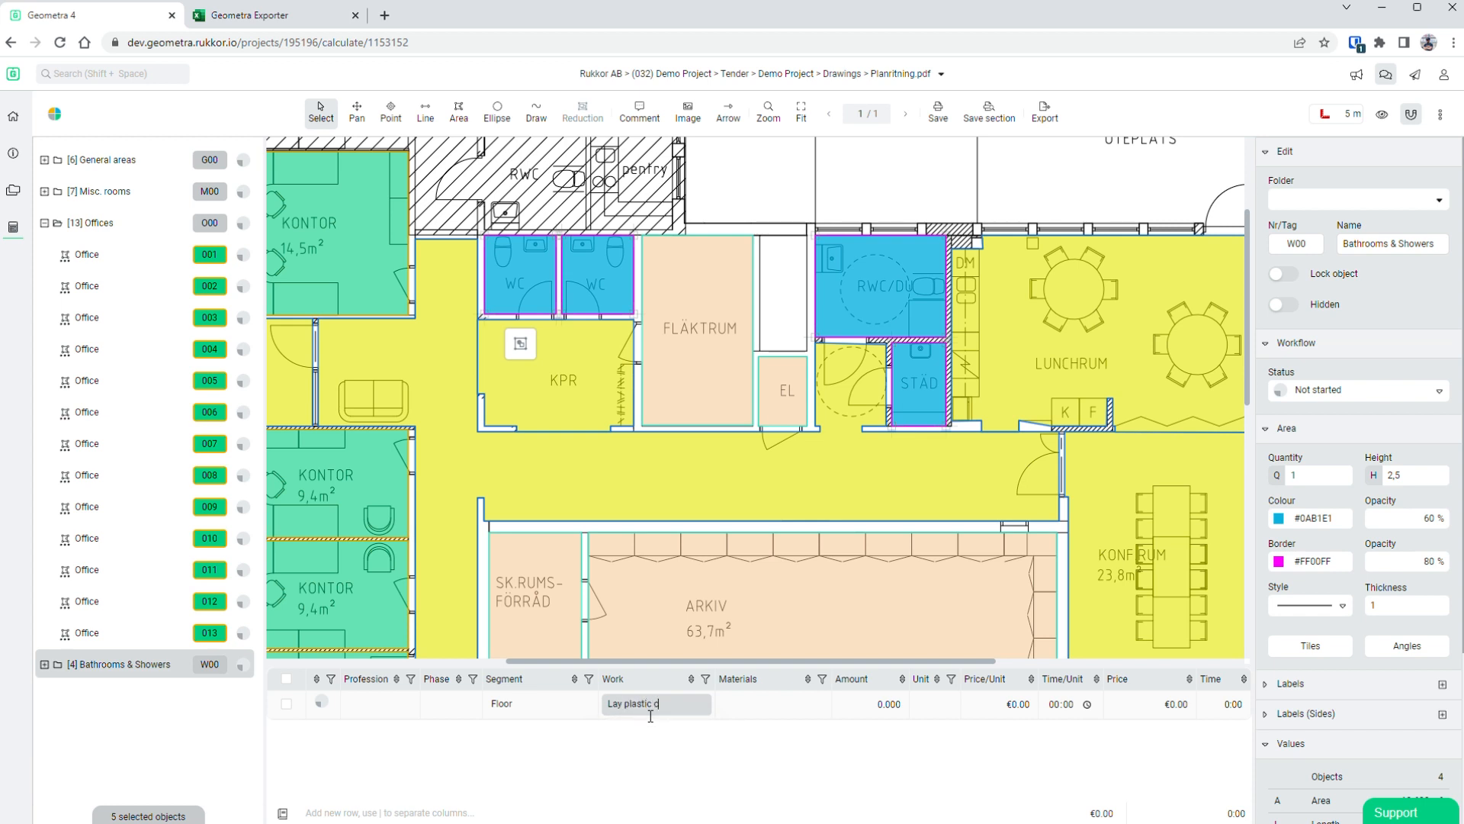
text(loor)
key(Tab)
text(Linol)
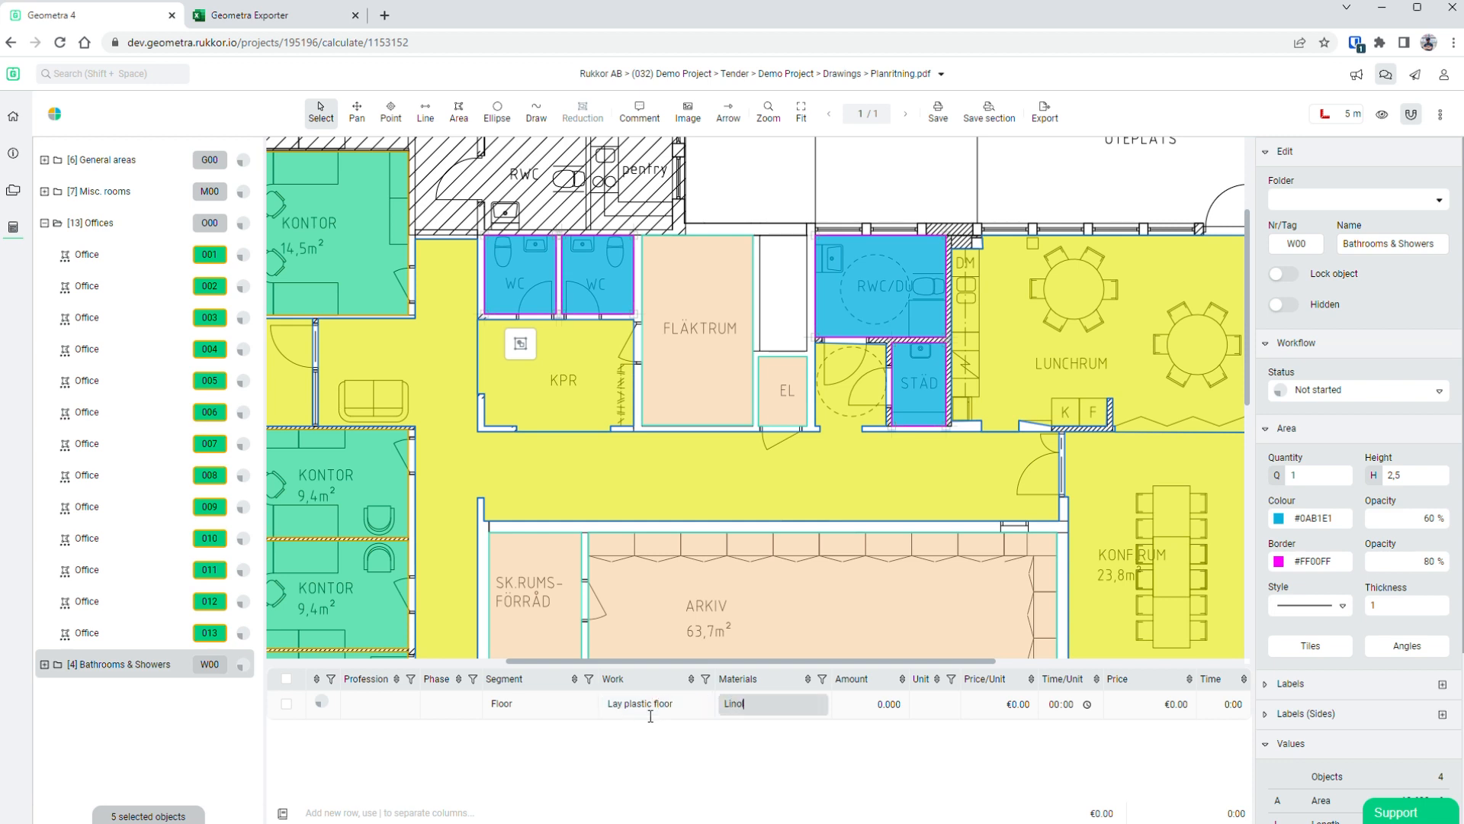
text(eum 2044)
key(Tab)
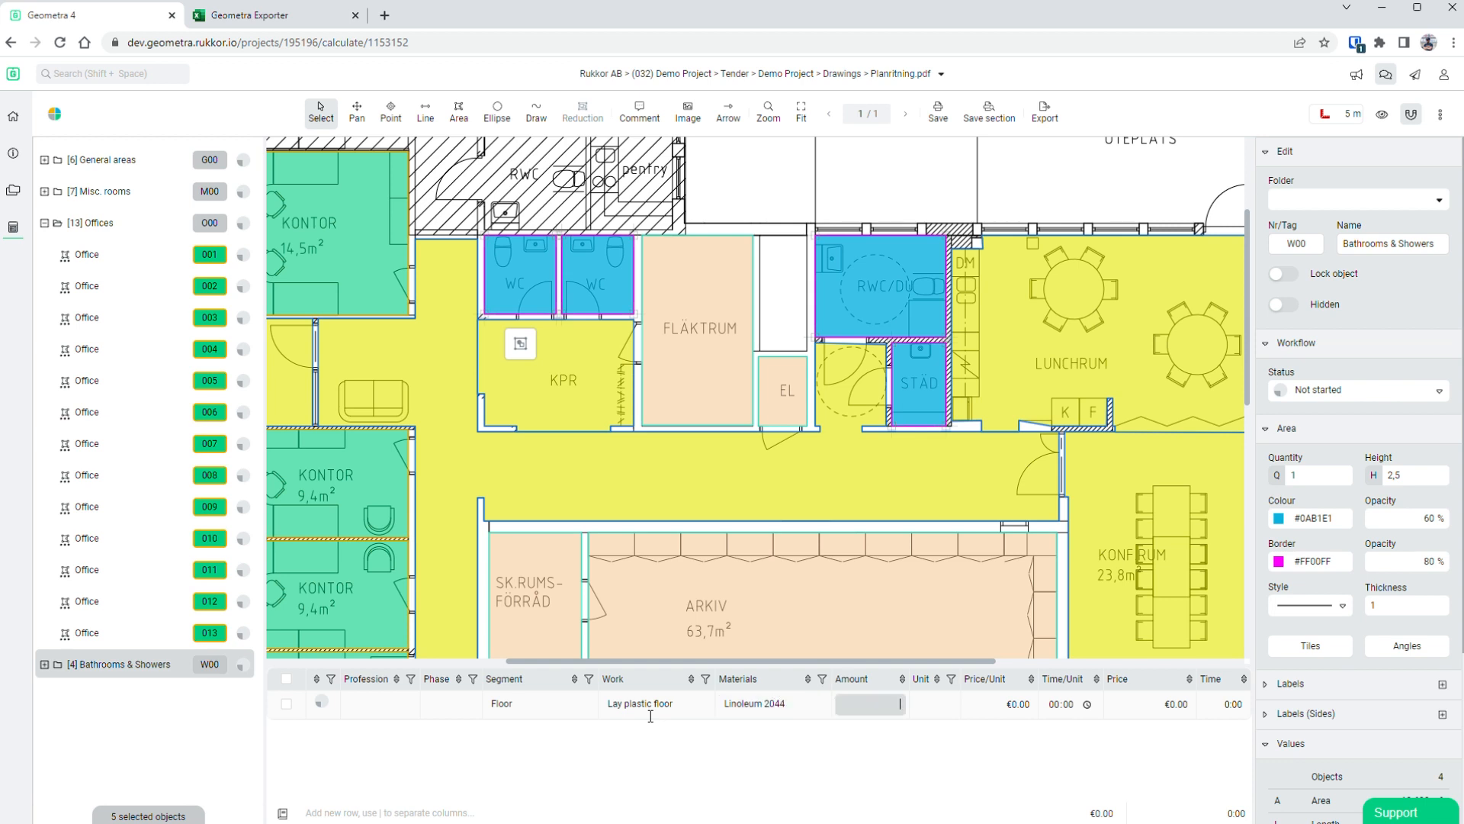
- Set the bathrooms' Floor row amount to the net area variable na in m2, with a price per unit of €44.00
text(na)
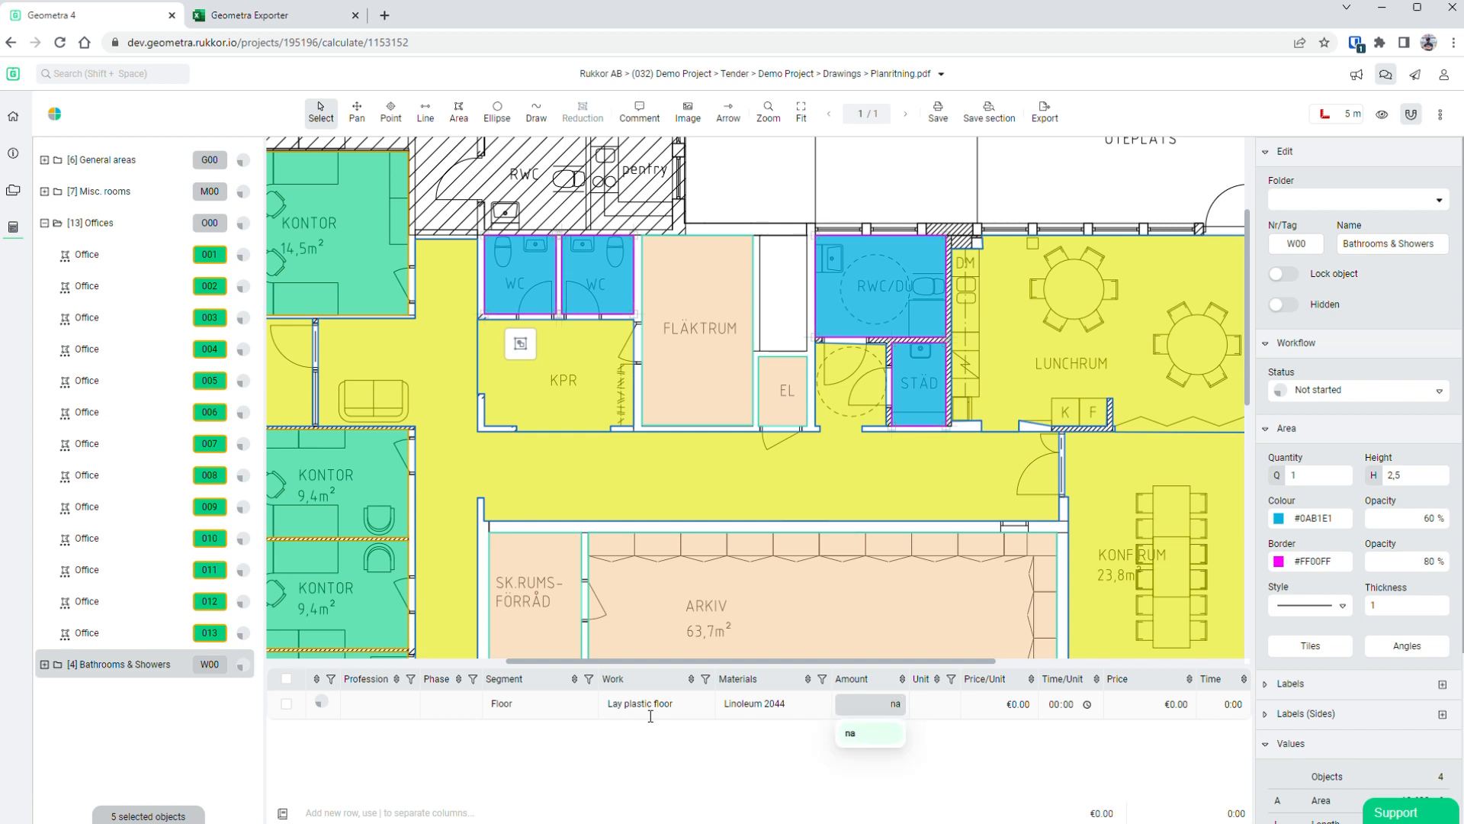
key(Tab)
key(Tab)
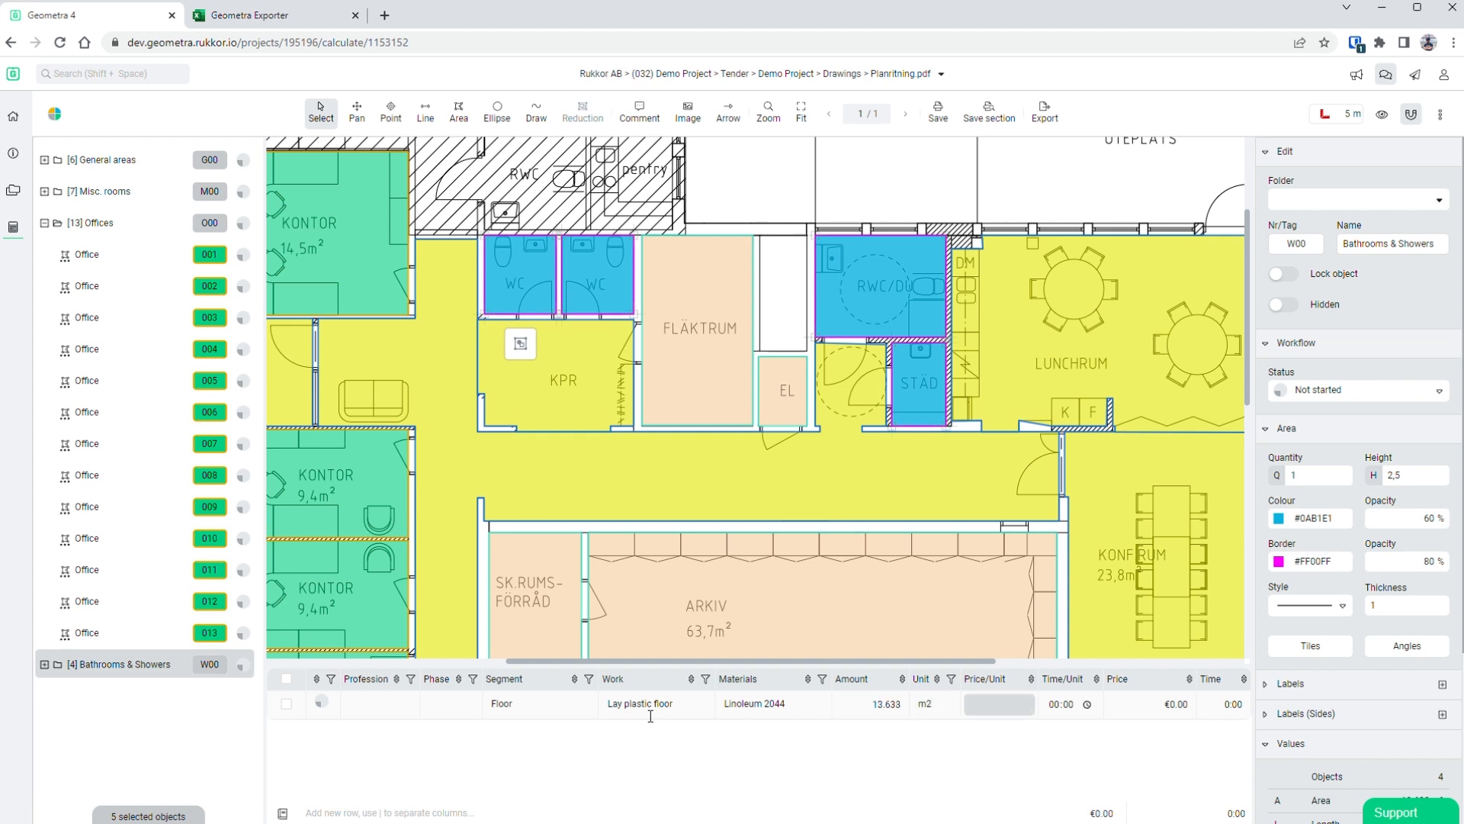
text(44)
key(Tab)
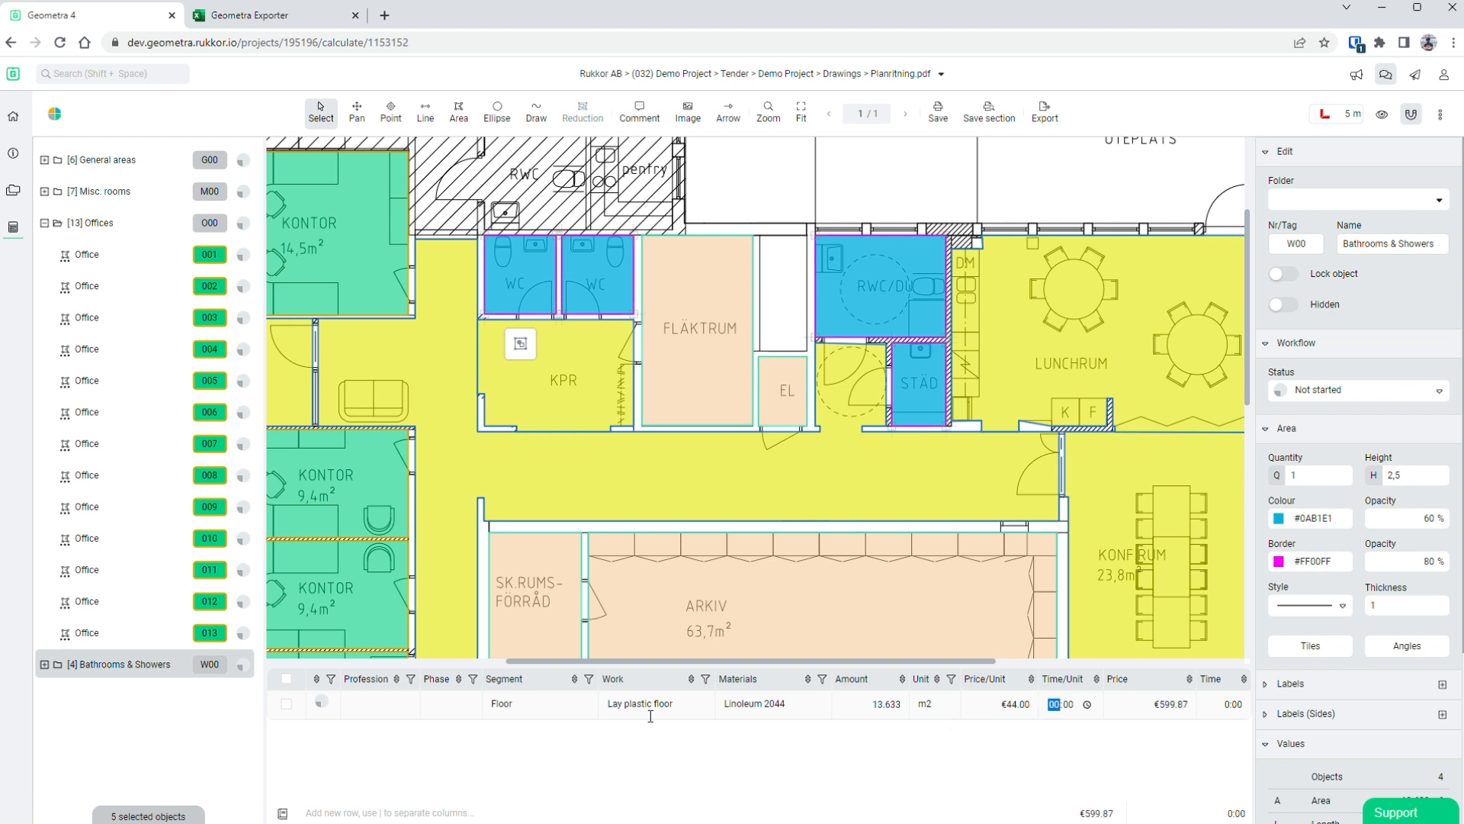
- Set the time per unit of the Bathrooms & Showers plastic floor row to 00:10
key(Tab)
key(Tab)
key(shift+Tab)
click(932, 782)
- Start a new Bathrooms & Showers row from the White 0500-N wall paint suggestion and shorten its amount formula to nv-1.89
click(423, 813)
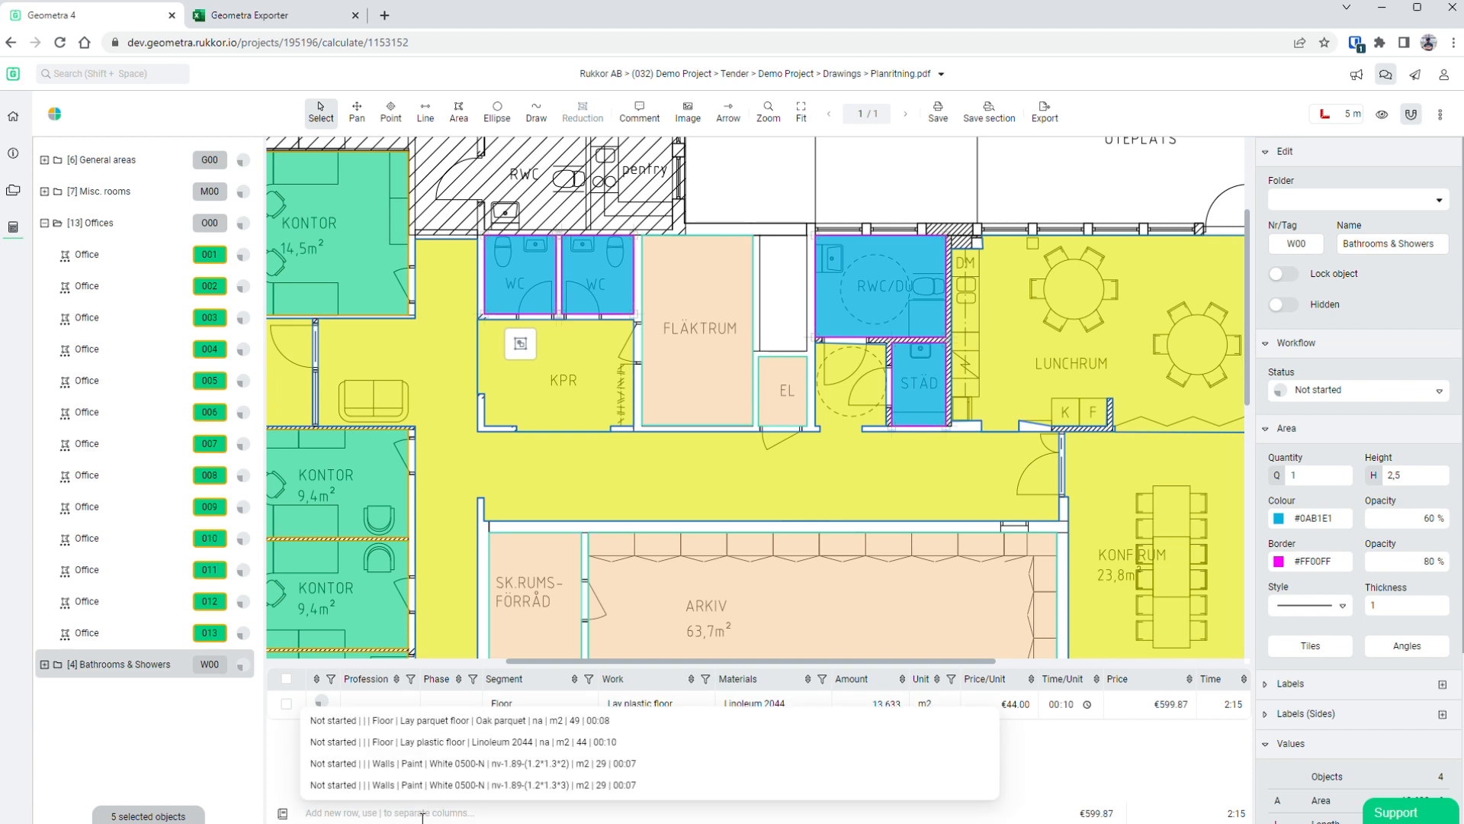
click(289, 769)
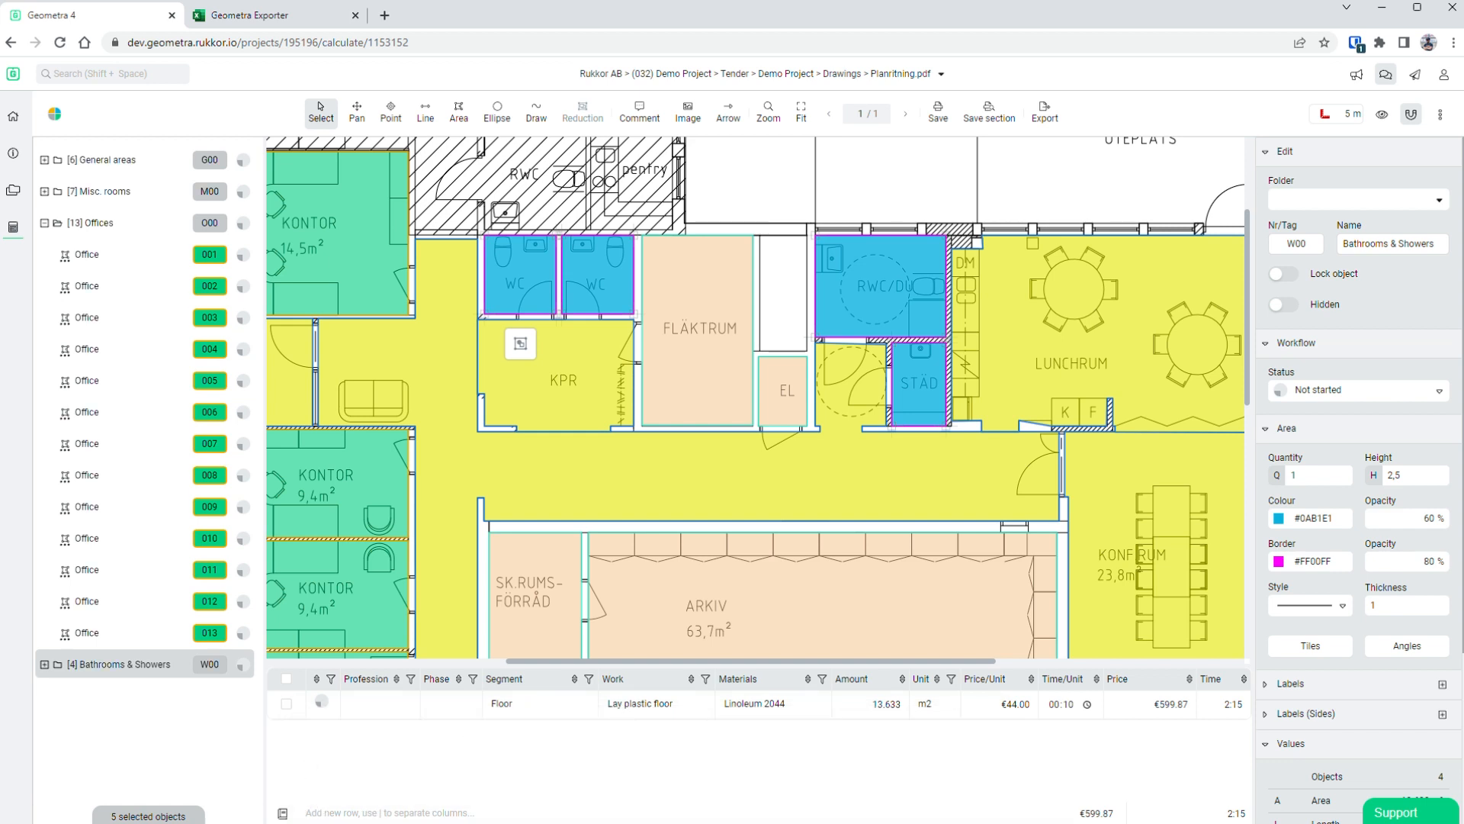
click(376, 814)
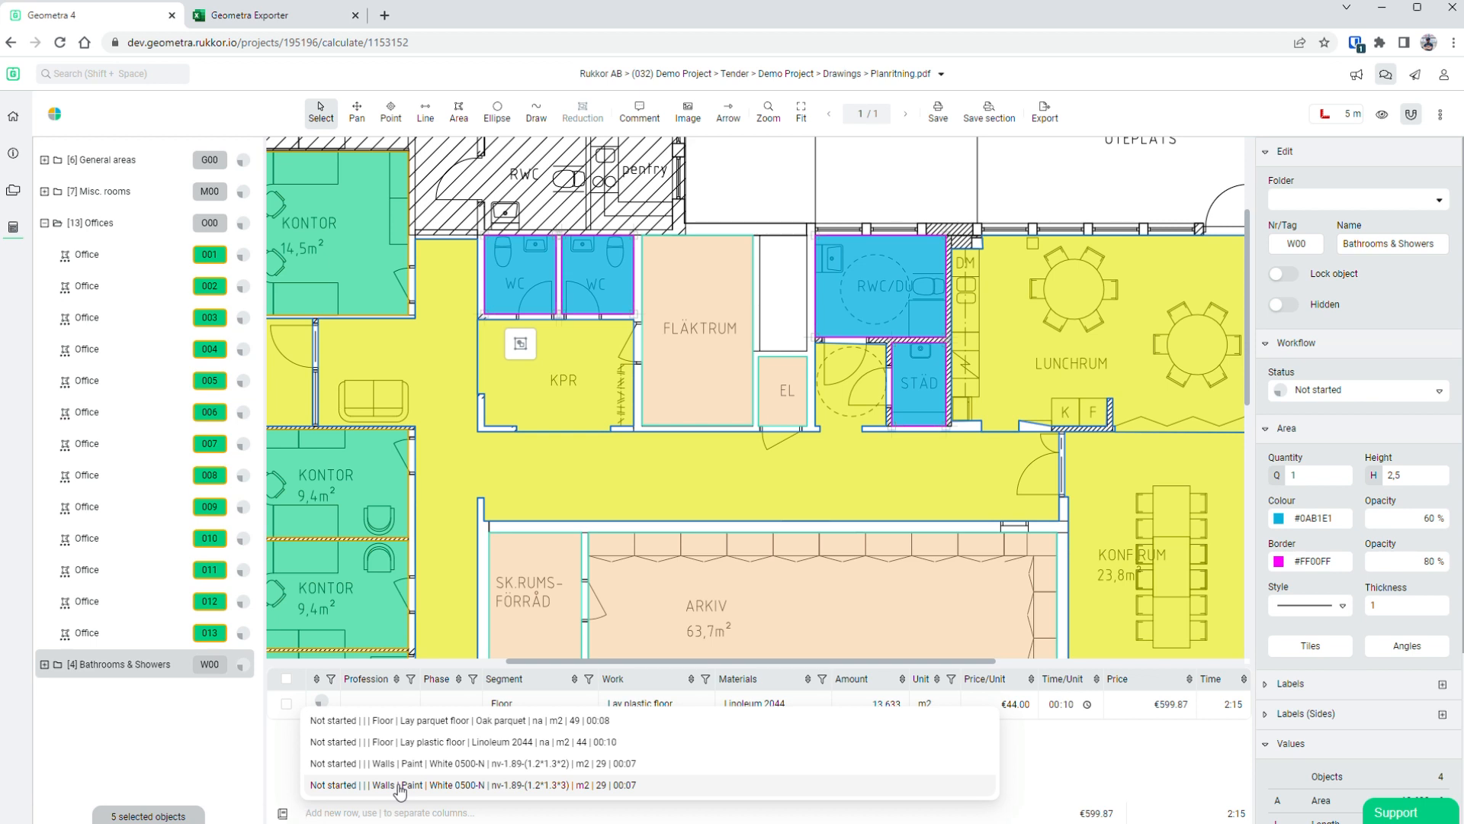
click(488, 767)
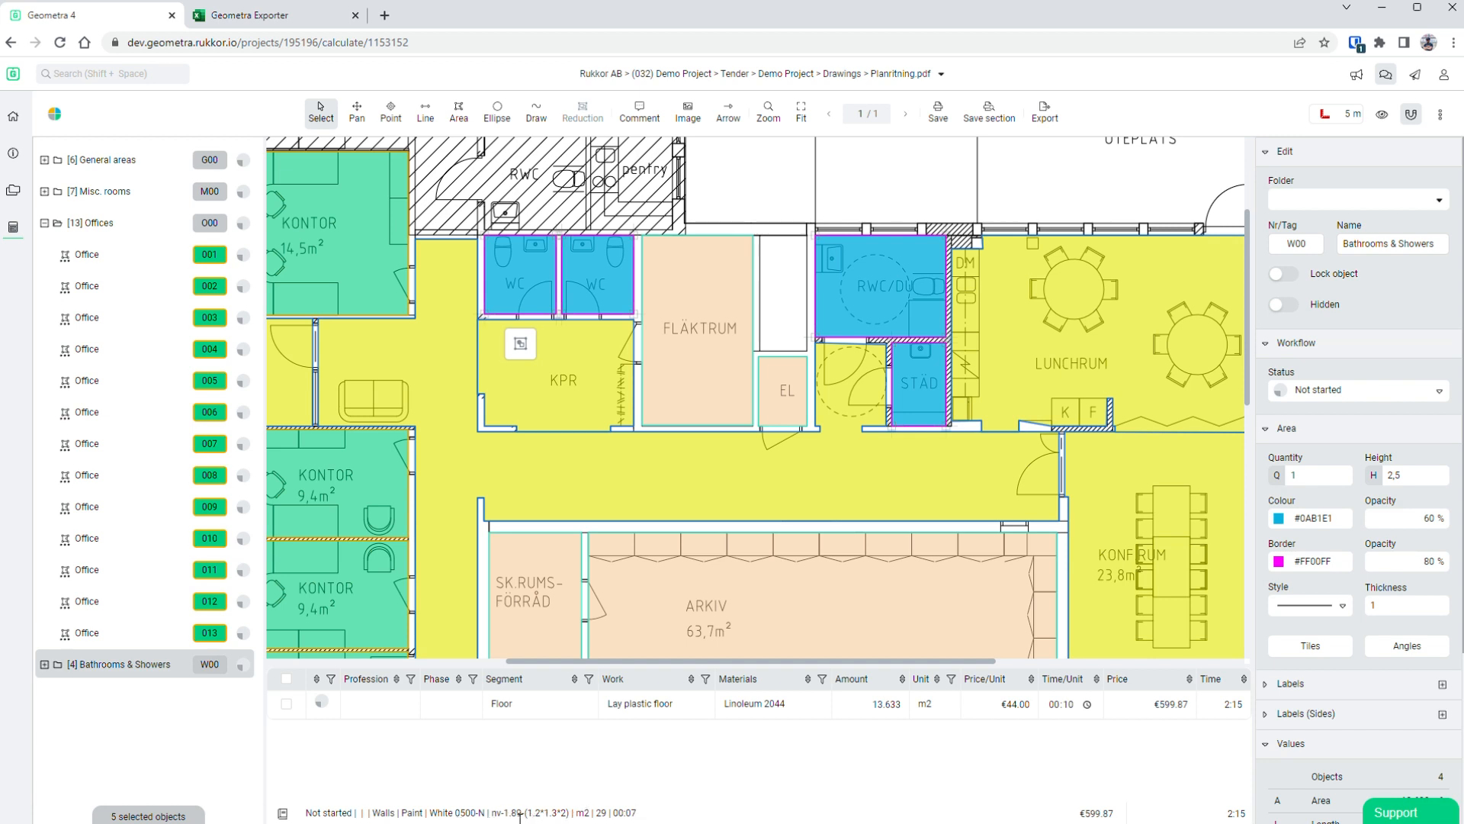
drag(528, 814, 578, 814)
key(BackSpace)
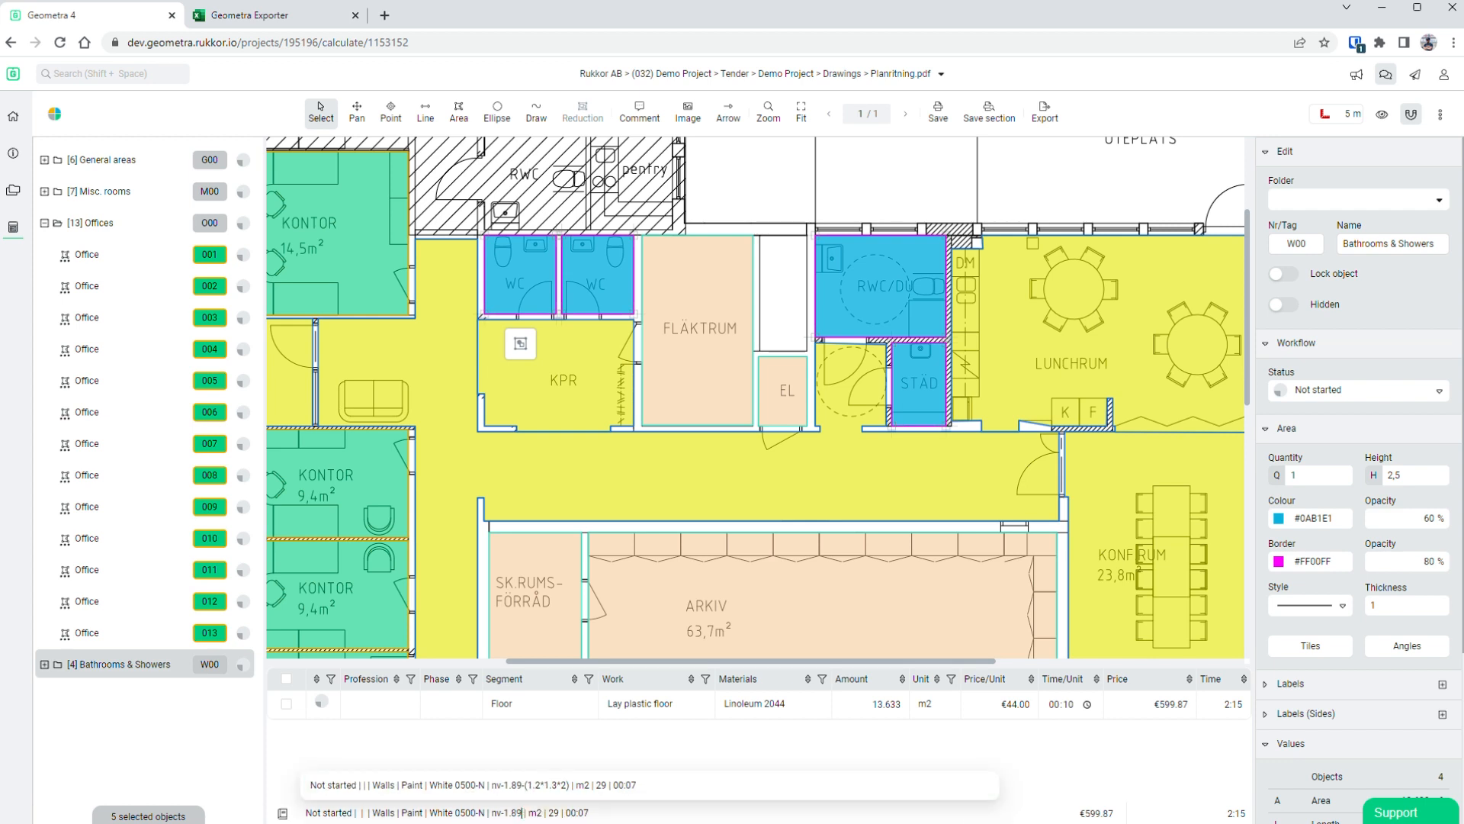
- Change the new paint row's material to White Shine 20 and insert the row into the selected bathroom objects
drag(479, 814, 462, 816)
text(Shine 20)
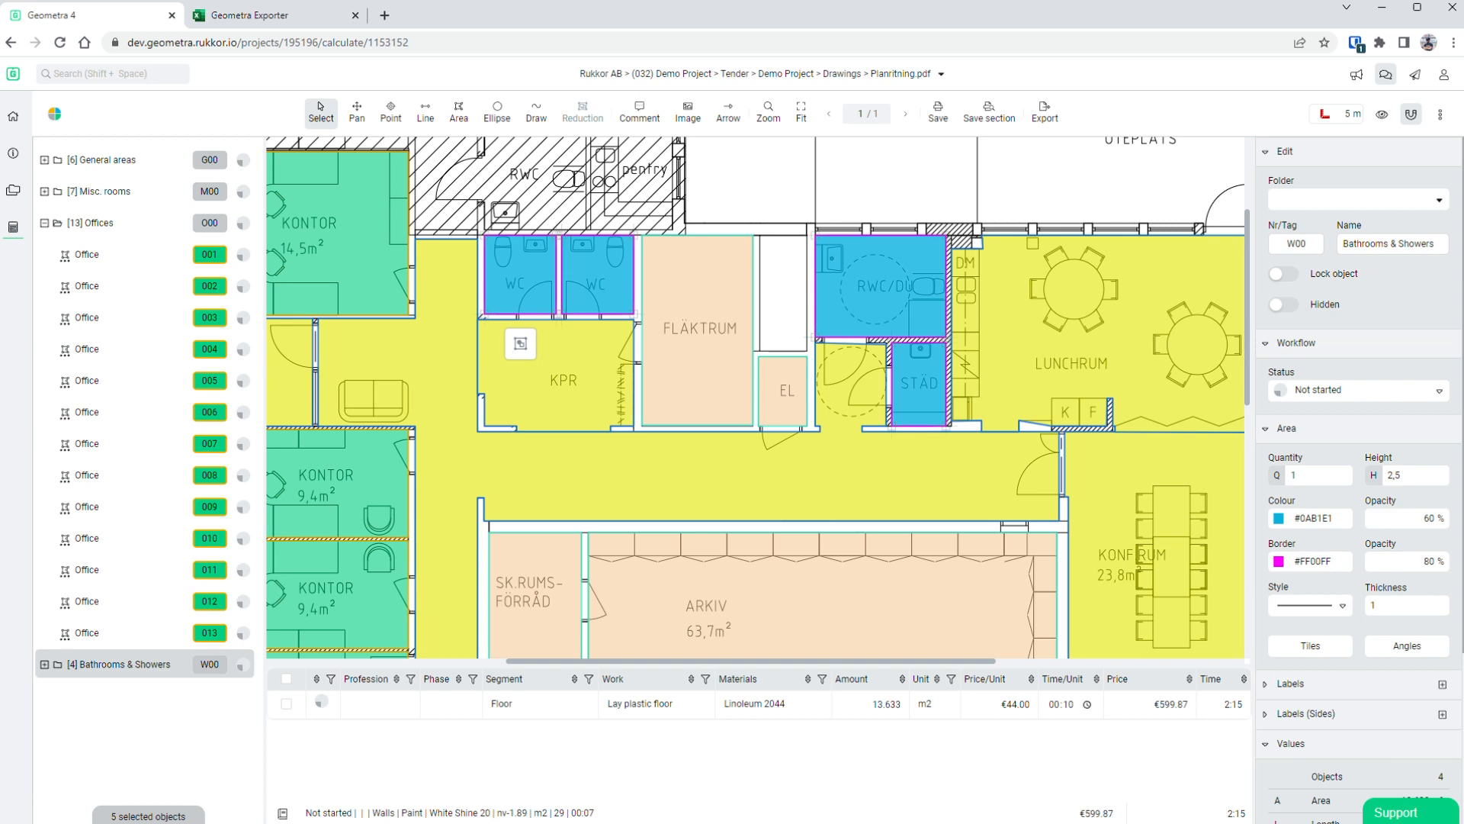
key(Return)
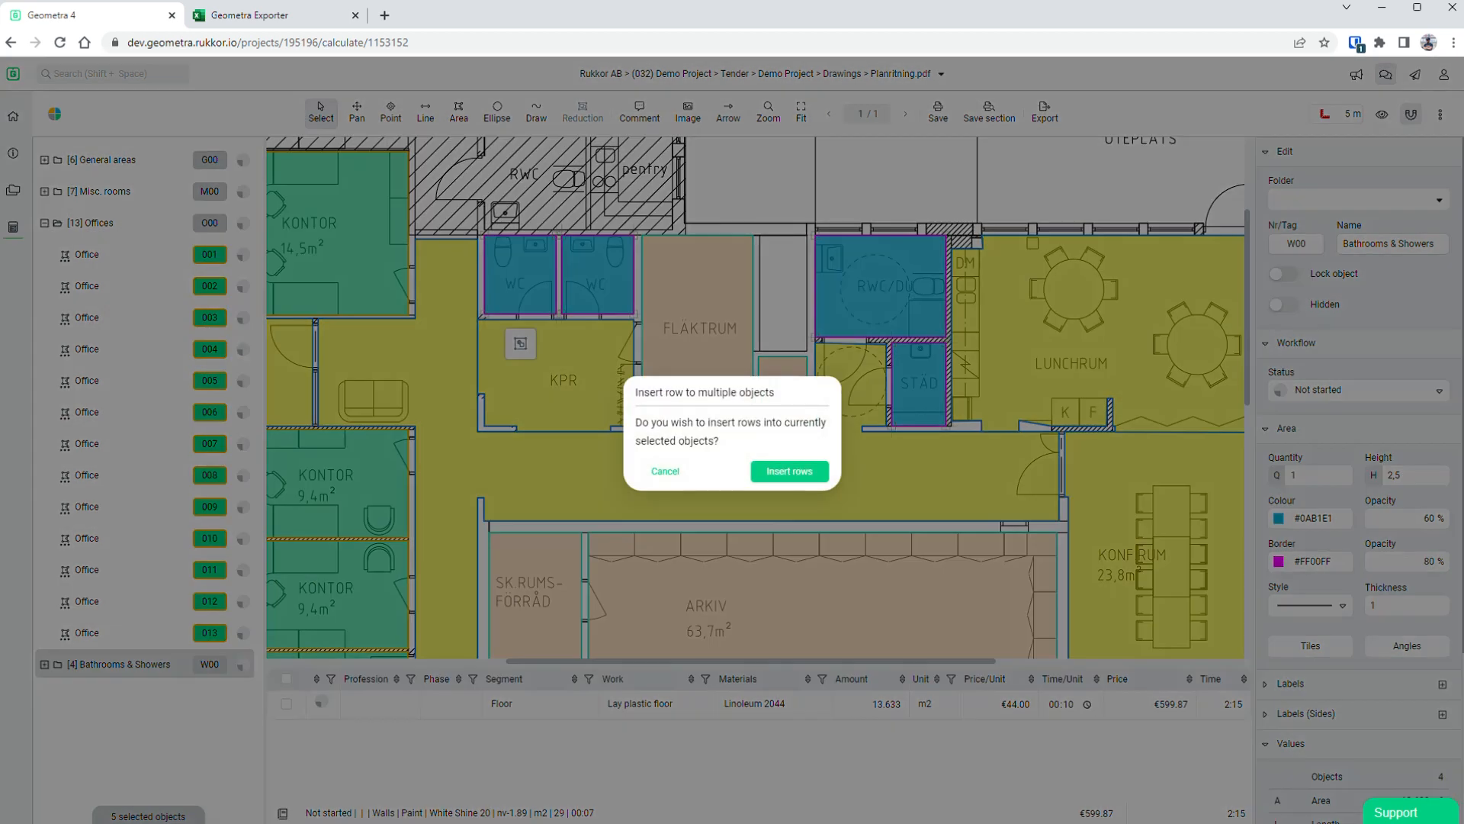
click(793, 473)
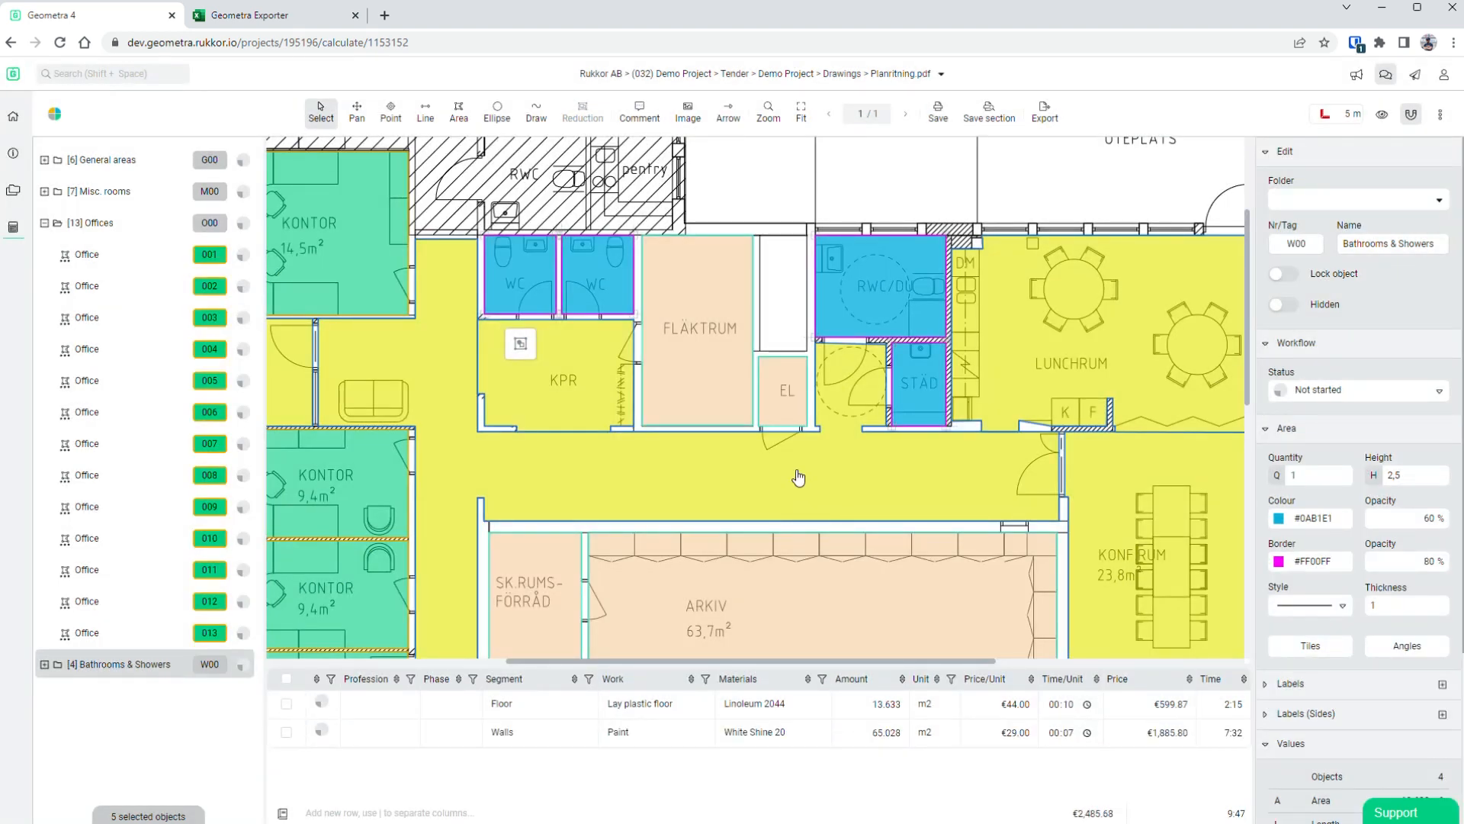
click(877, 737)
click(744, 759)
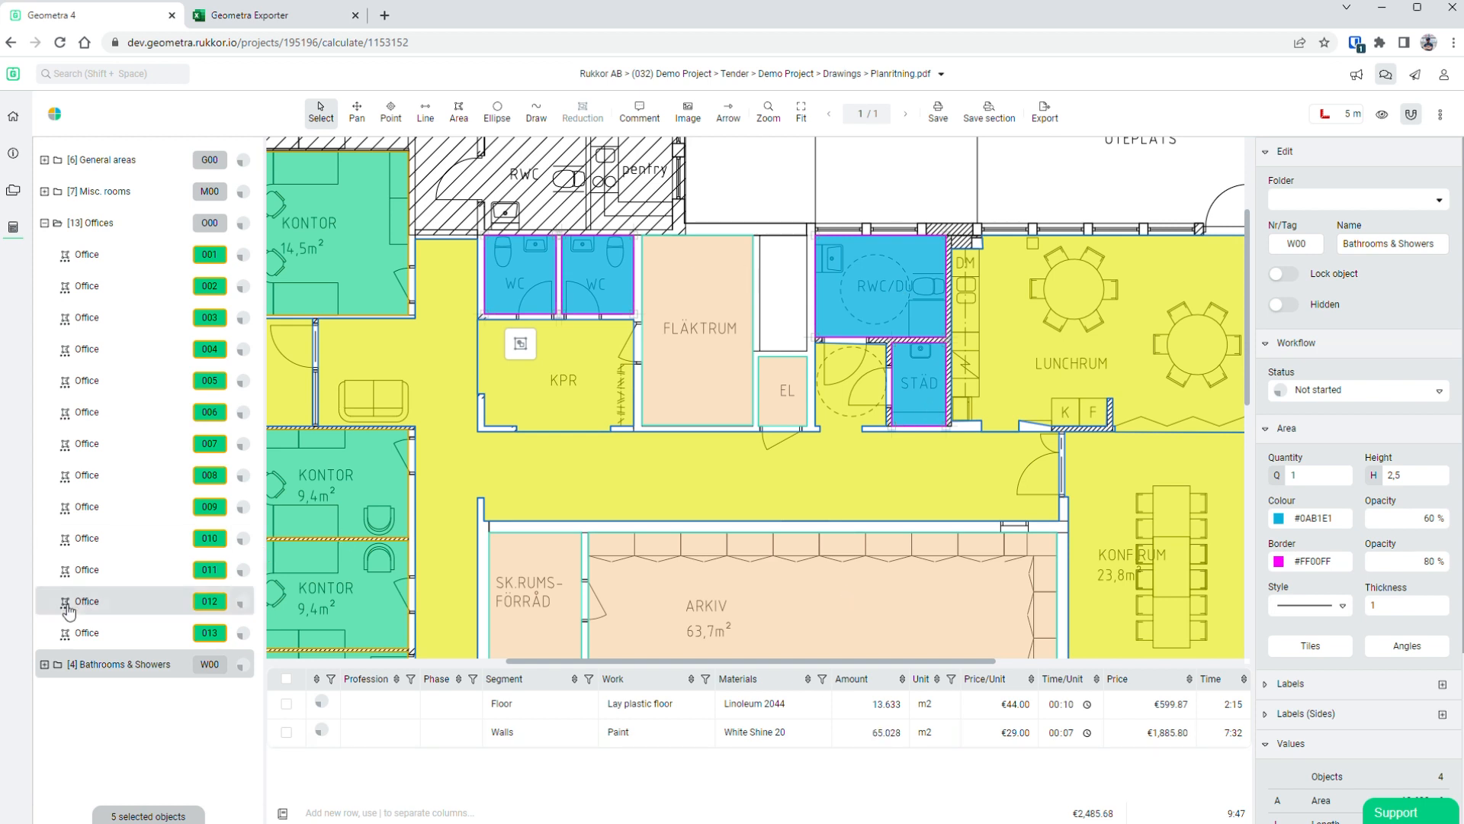
- Expand the Bathrooms & Showers, Misc. rooms and General areas folders in the object list
click(44, 664)
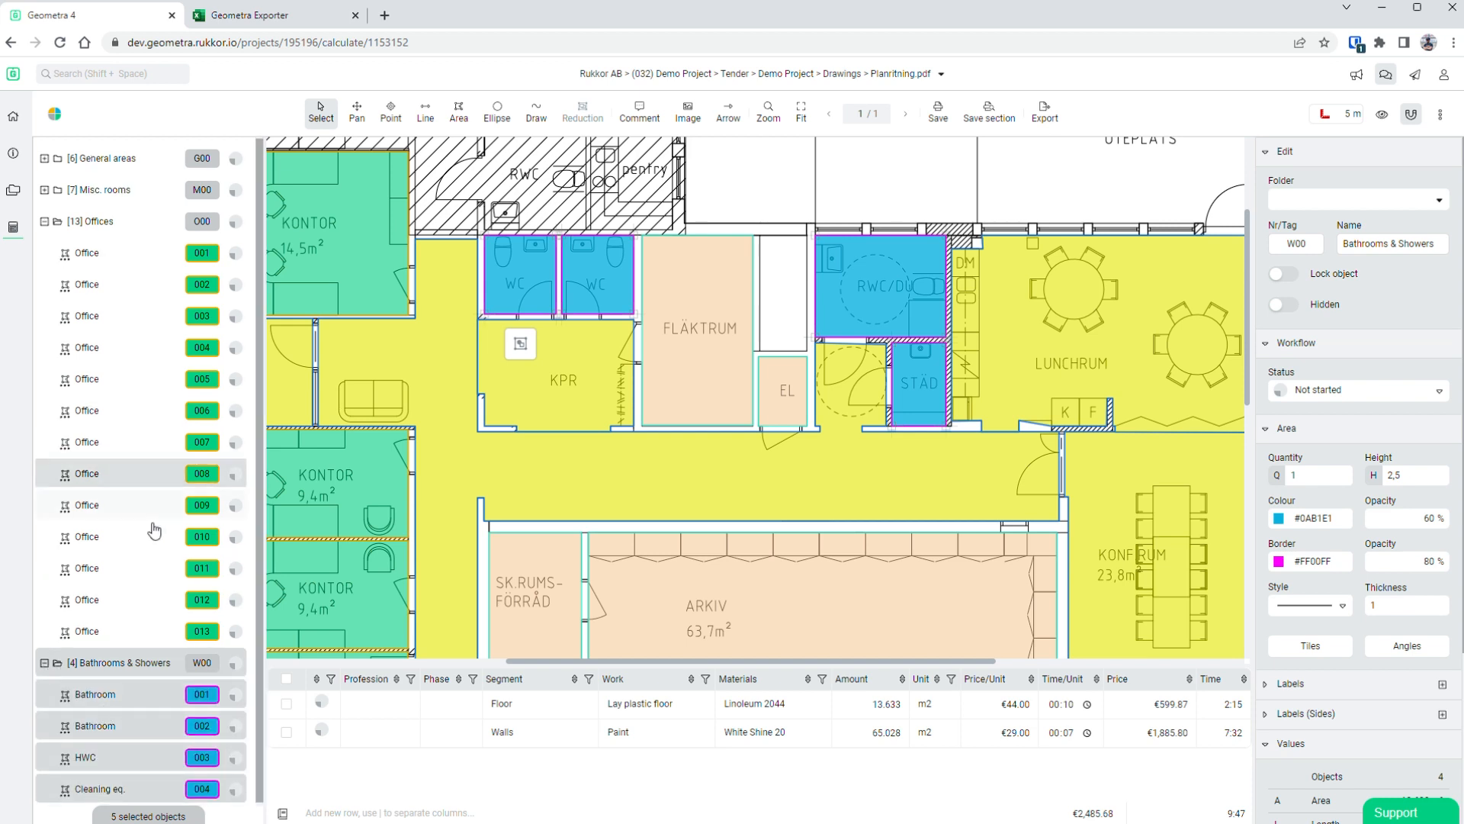
click(44, 190)
click(45, 160)
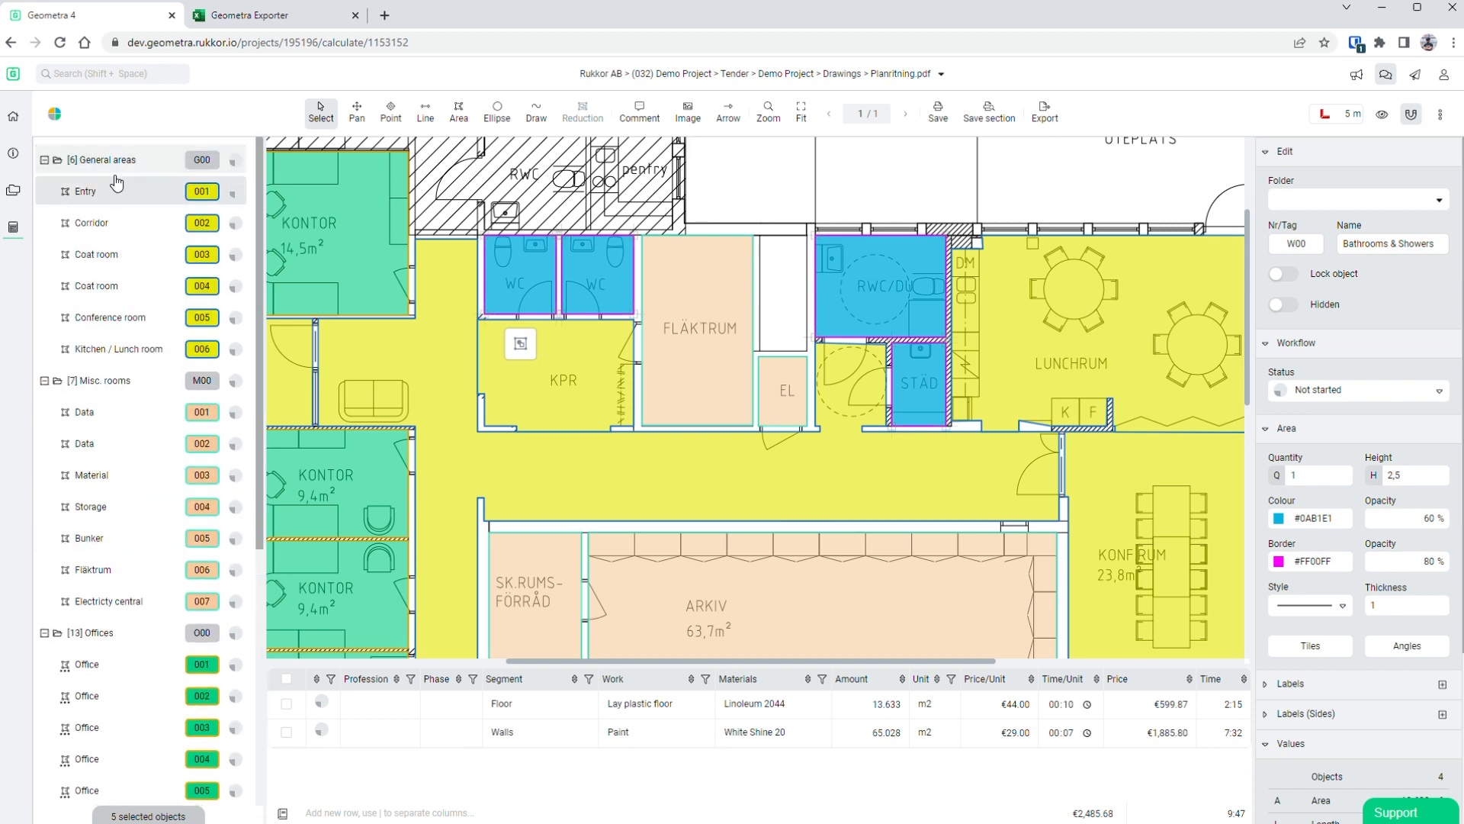
- Insert a Lay parquet floor row with the material Oak parquet, 3-rod into all General areas objects
click(367, 811)
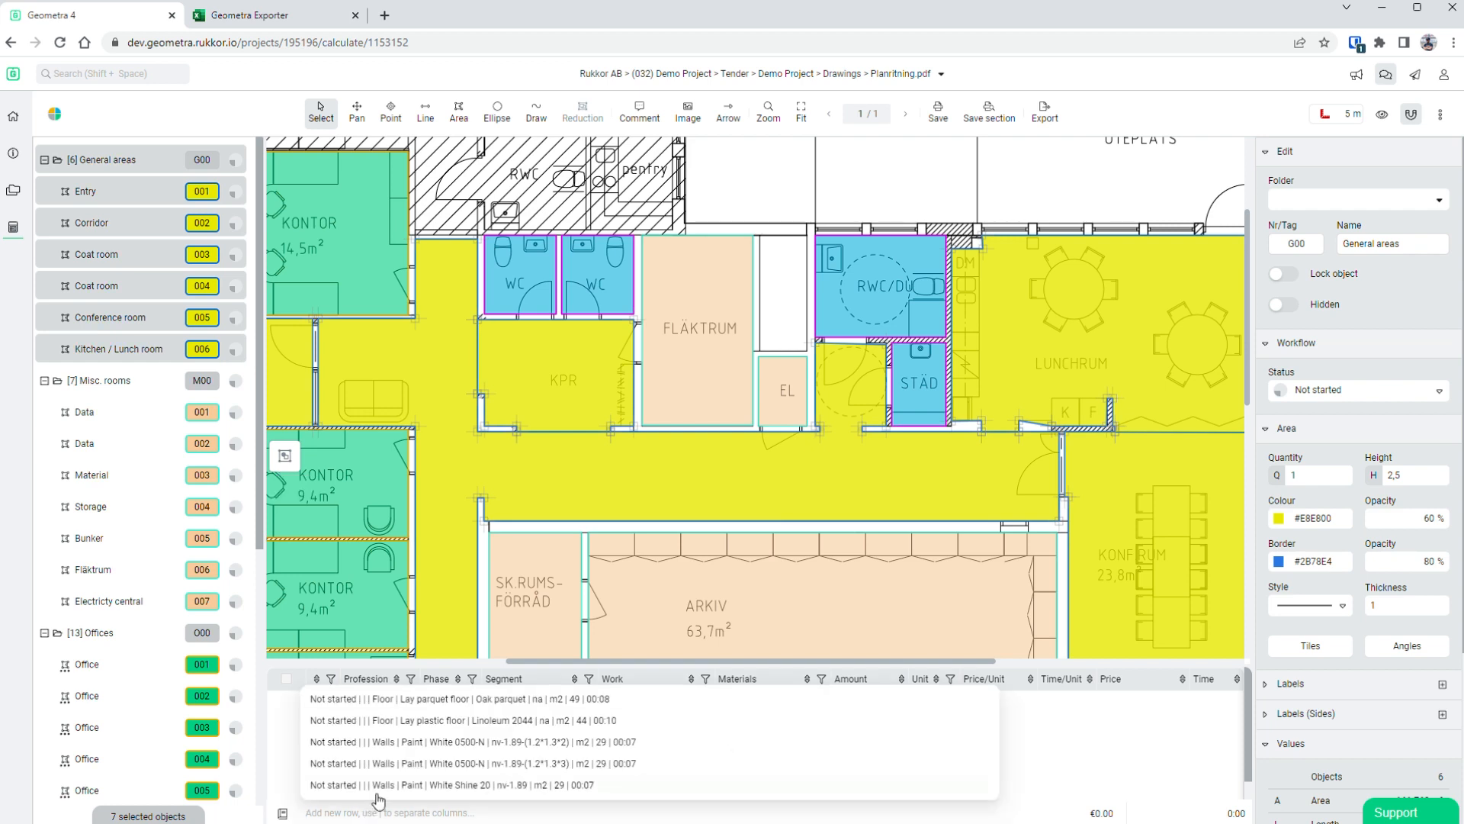
click(415, 698)
text(, clas)
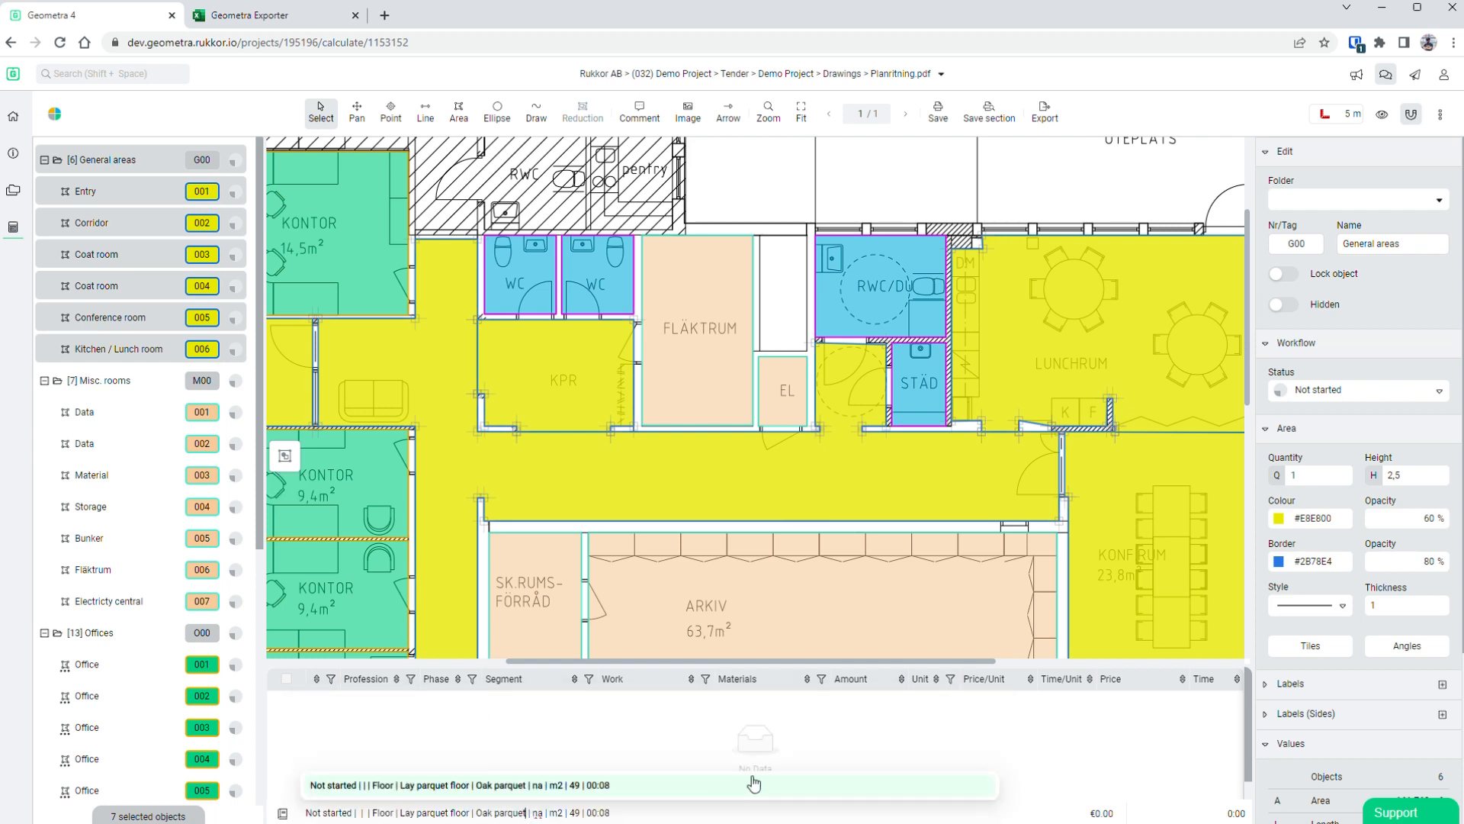
text(s 2)
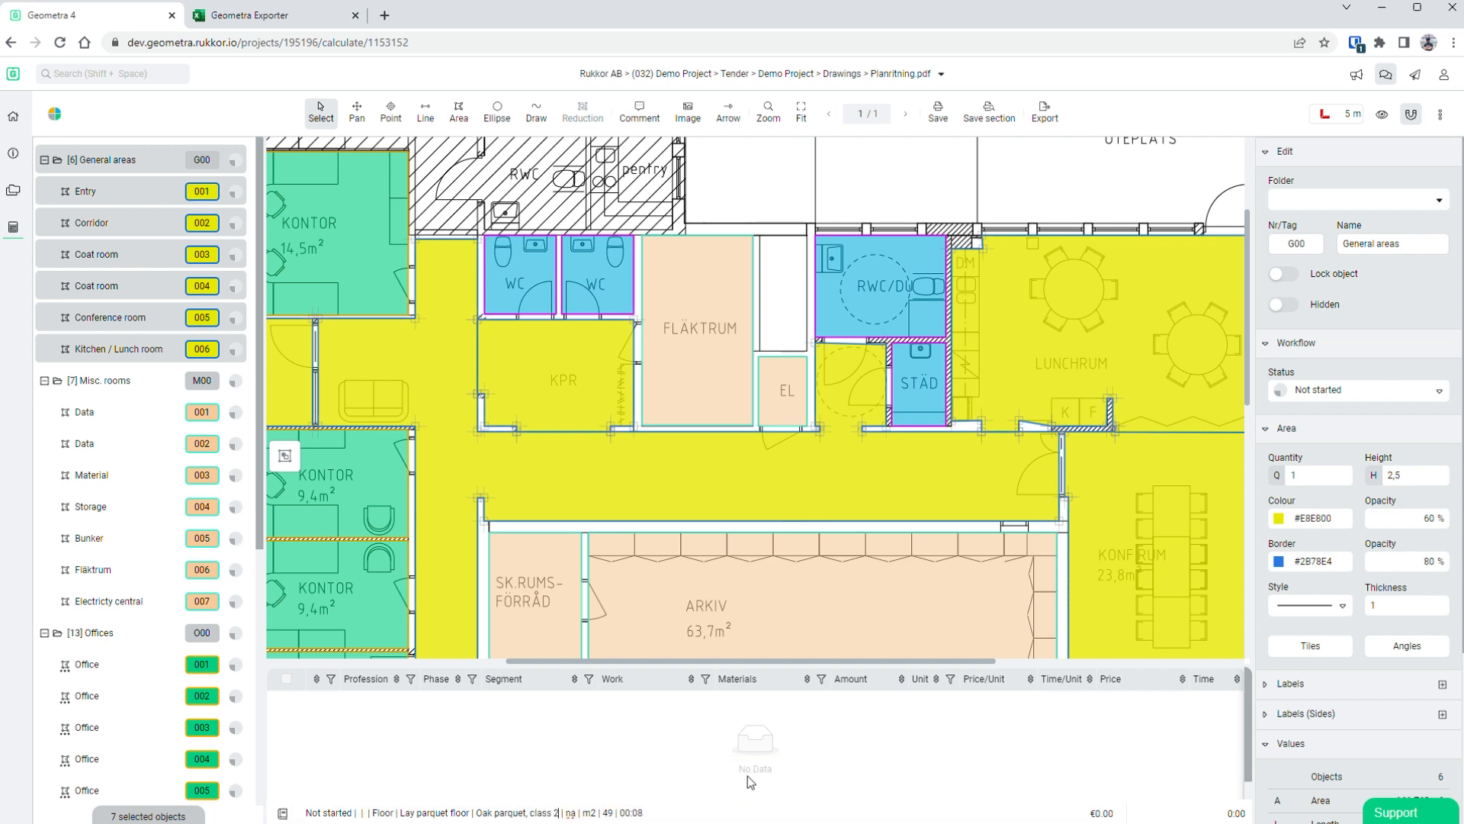
key(shift+Left)
key(shift+Left)
key(shift+Left)
key(shift+Left)
key(shift+Left)
key(shift+Left)
key(shift+Left)
key(shift+Left)
key(shift+Right)
text(3-rod)
key(Return)
click(763, 476)
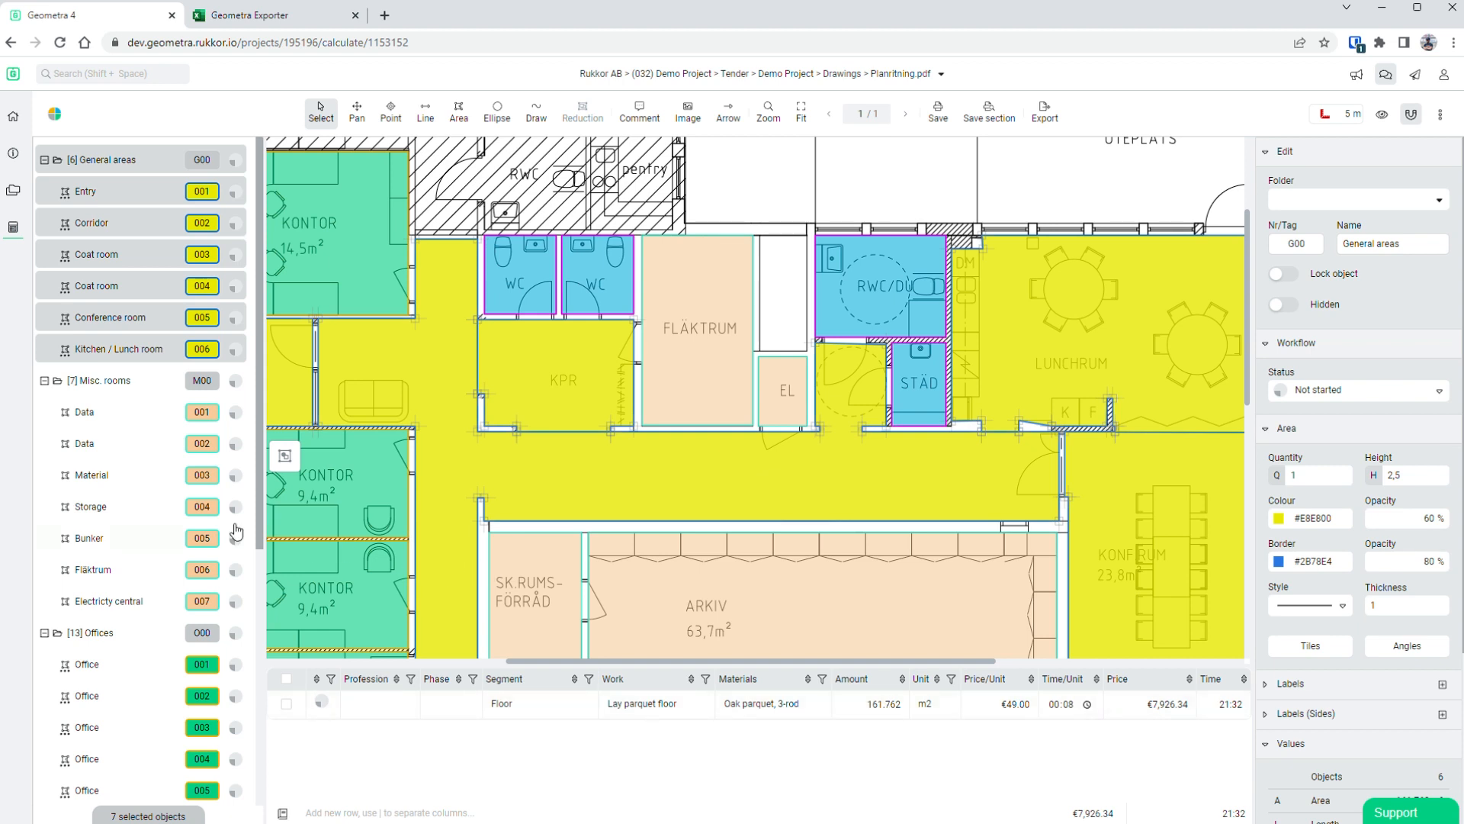
- Set the floor row's material for the Offices folder to Oak parquet, 2-rod
click(101, 635)
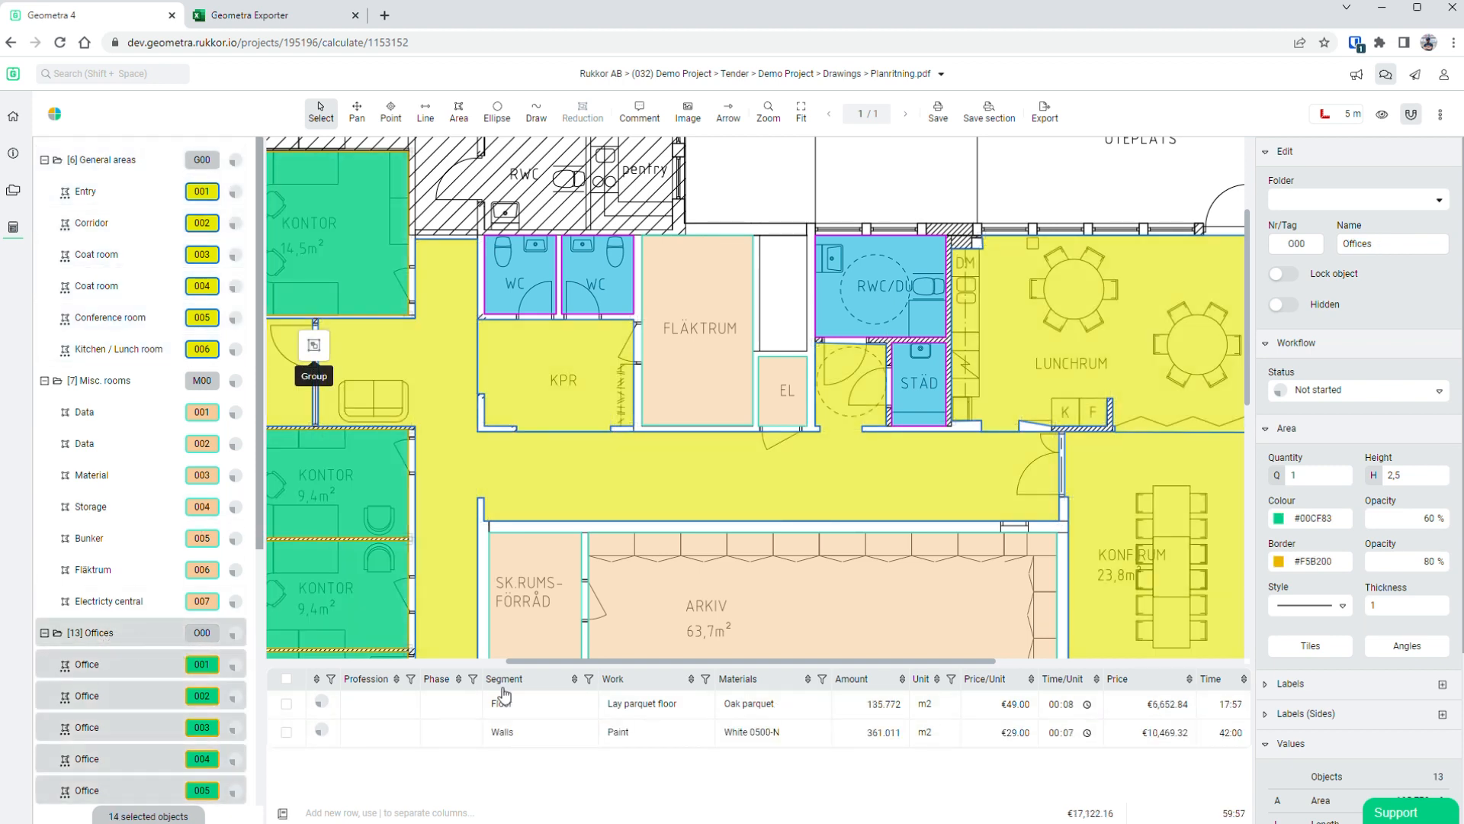
click(793, 705)
text(, )
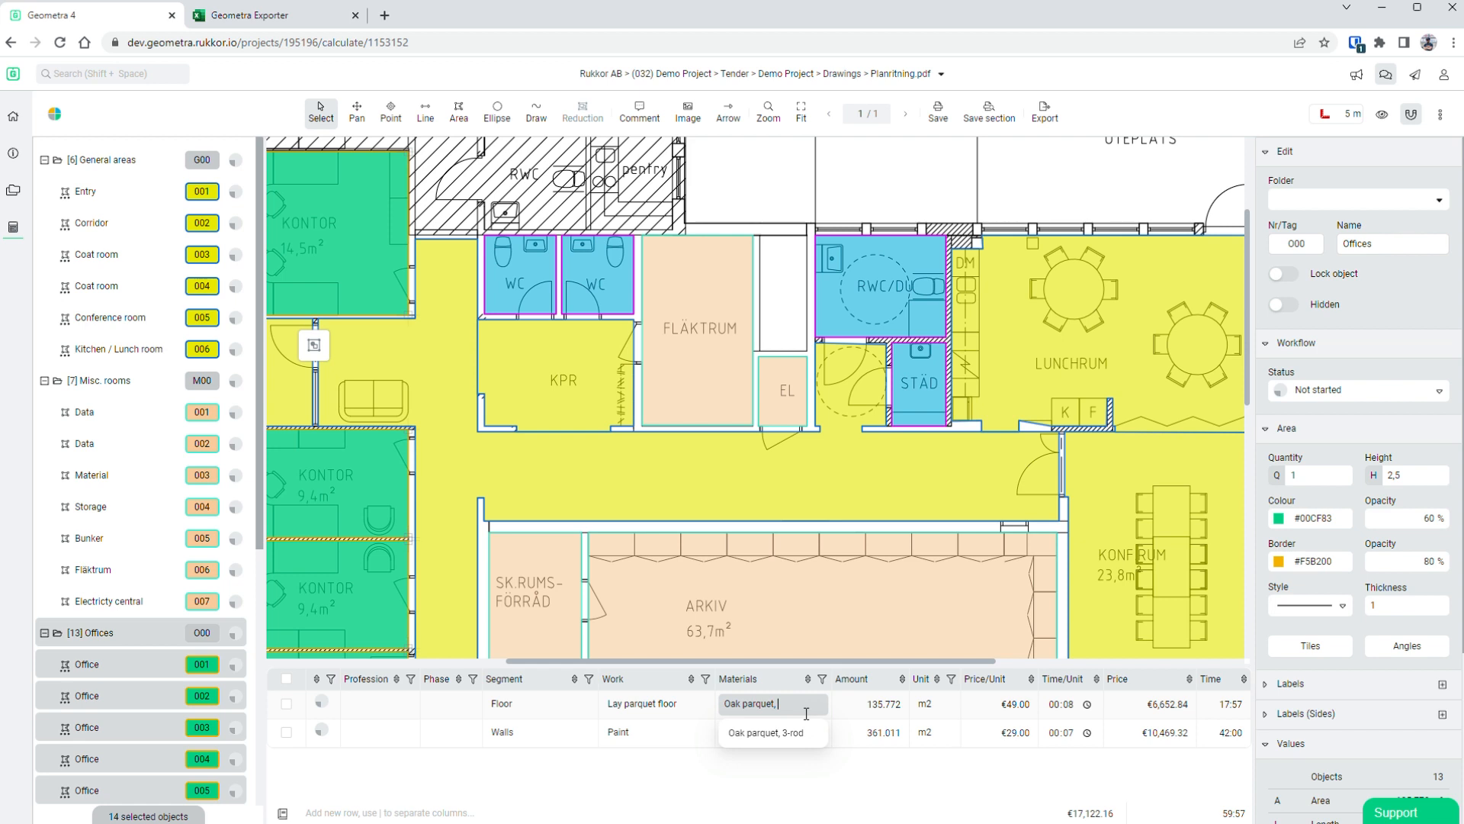
text(2-roo)
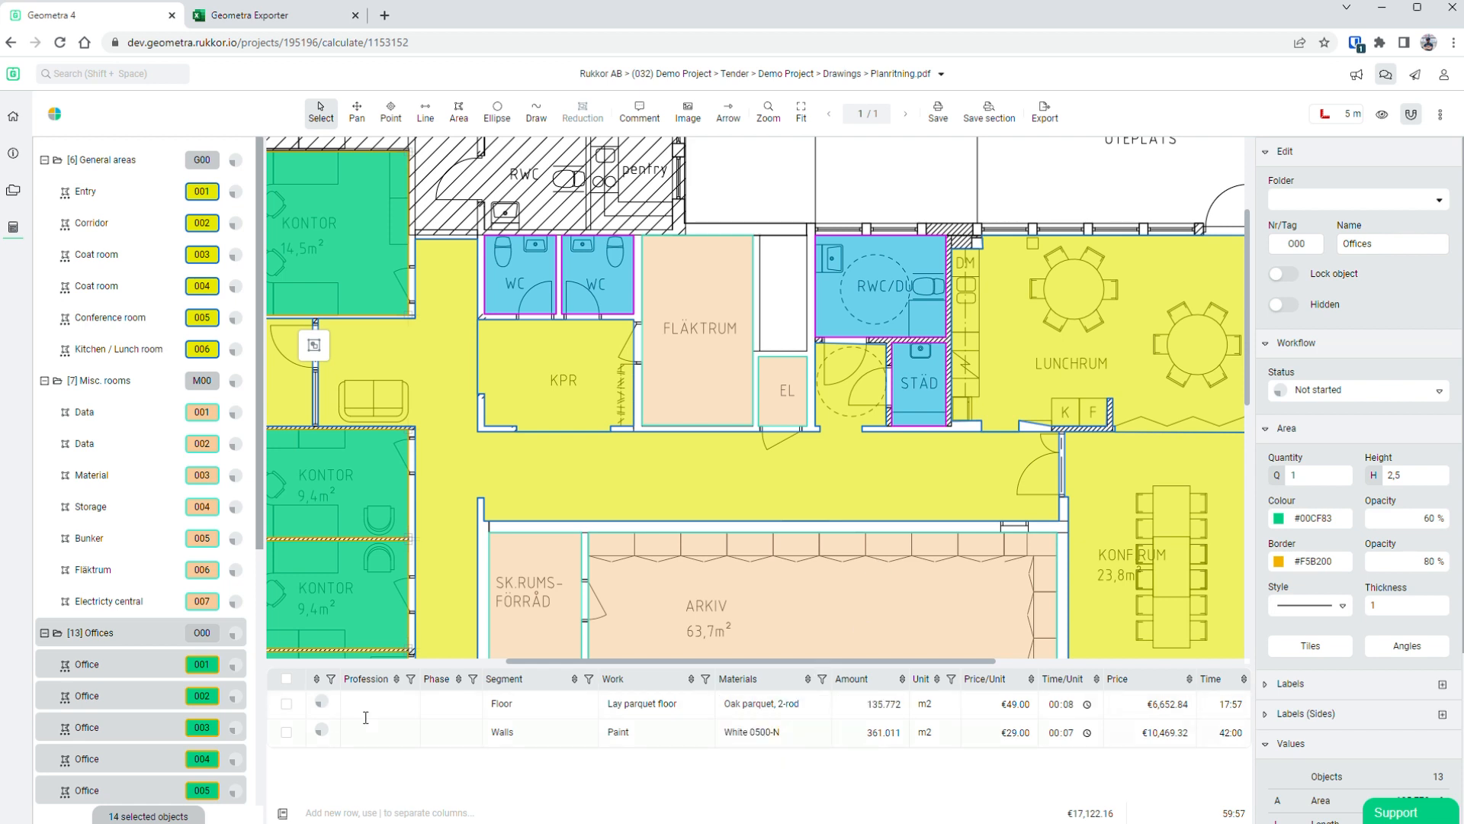
- Insert the suggested Lay plastic floor row with Linoleum 2044 into all Misc. rooms objects
click(124, 381)
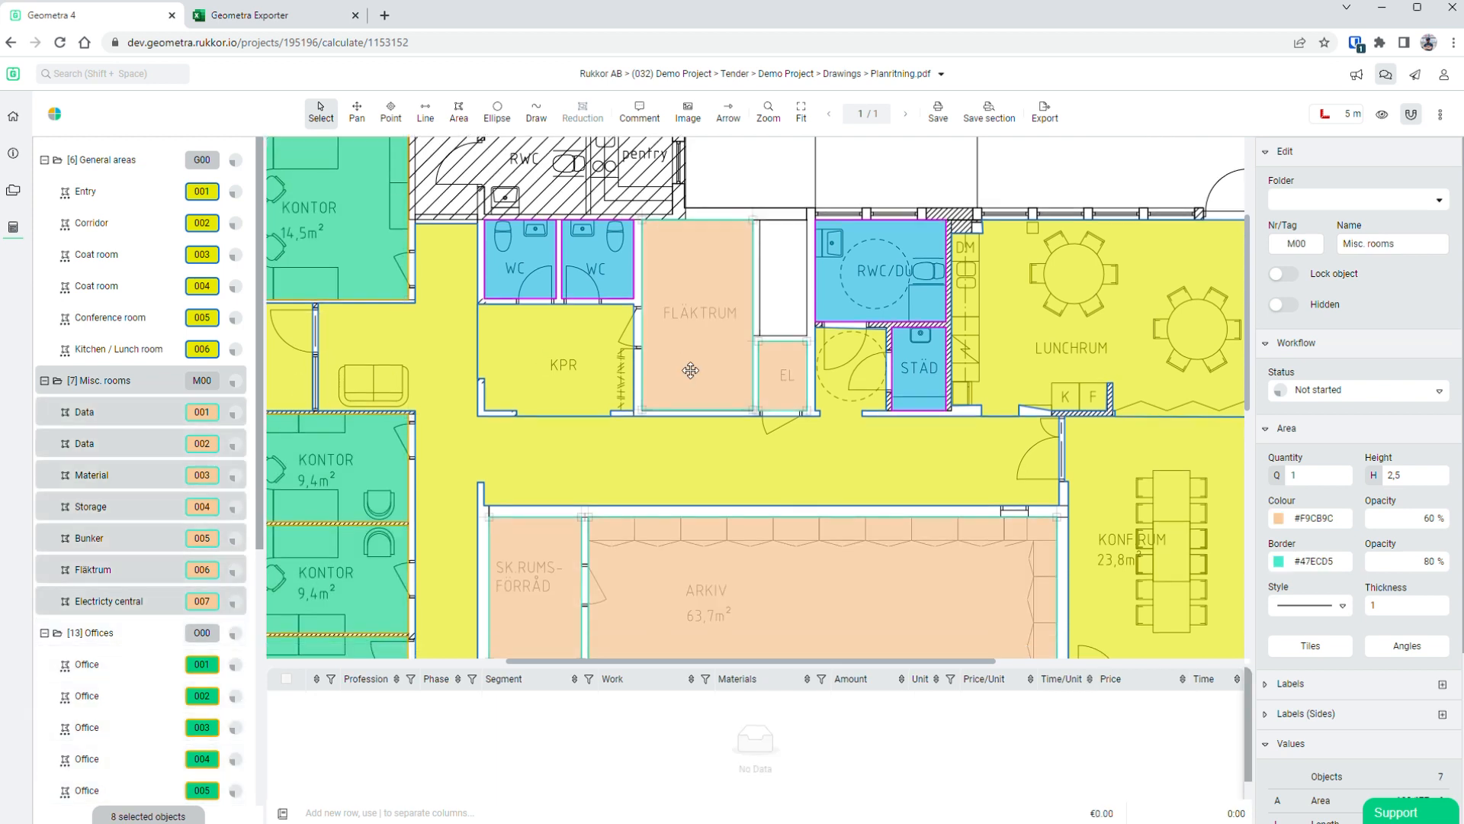
click(401, 804)
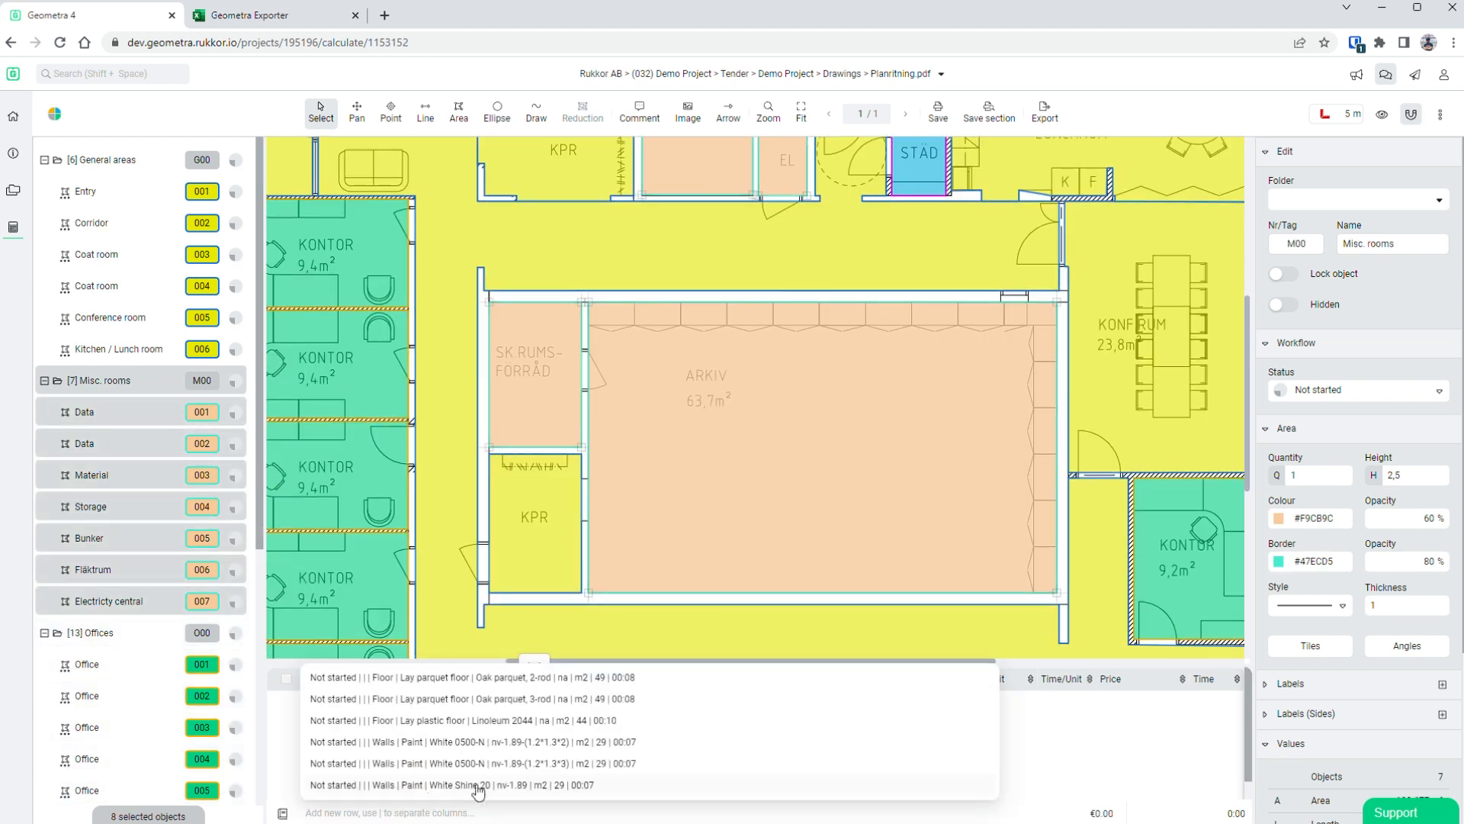
click(567, 729)
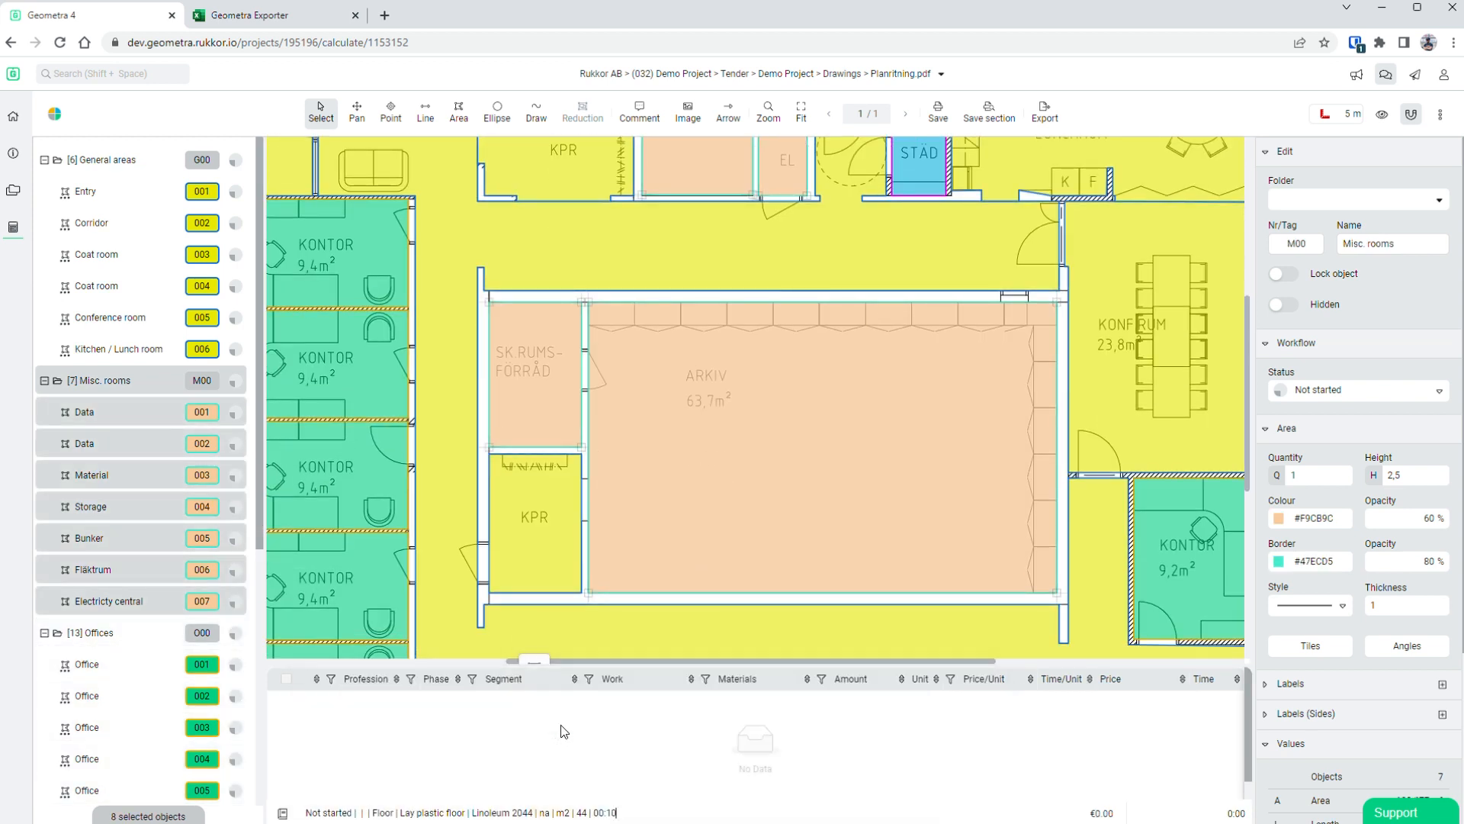
key(Return)
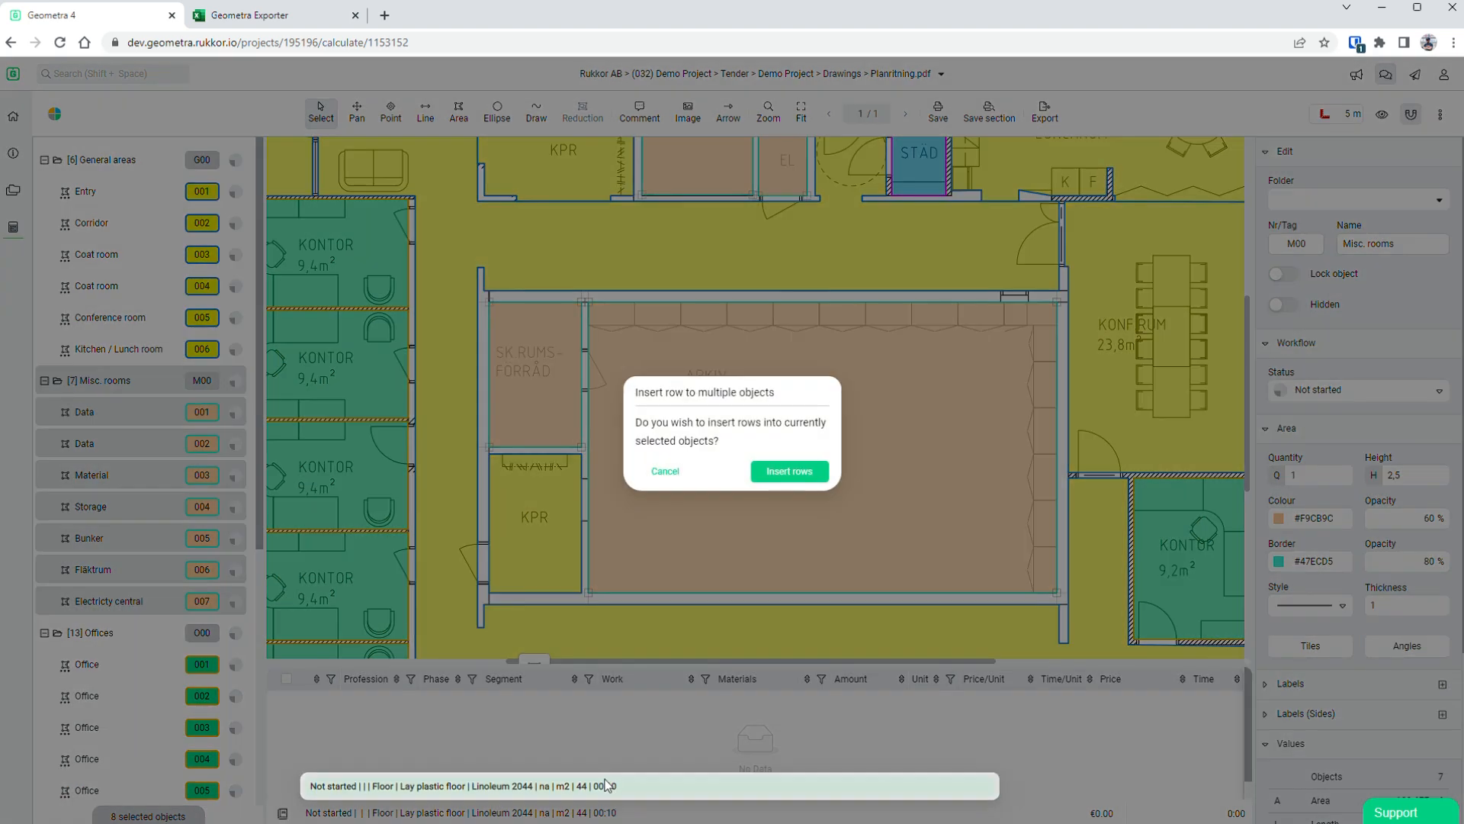
click(811, 474)
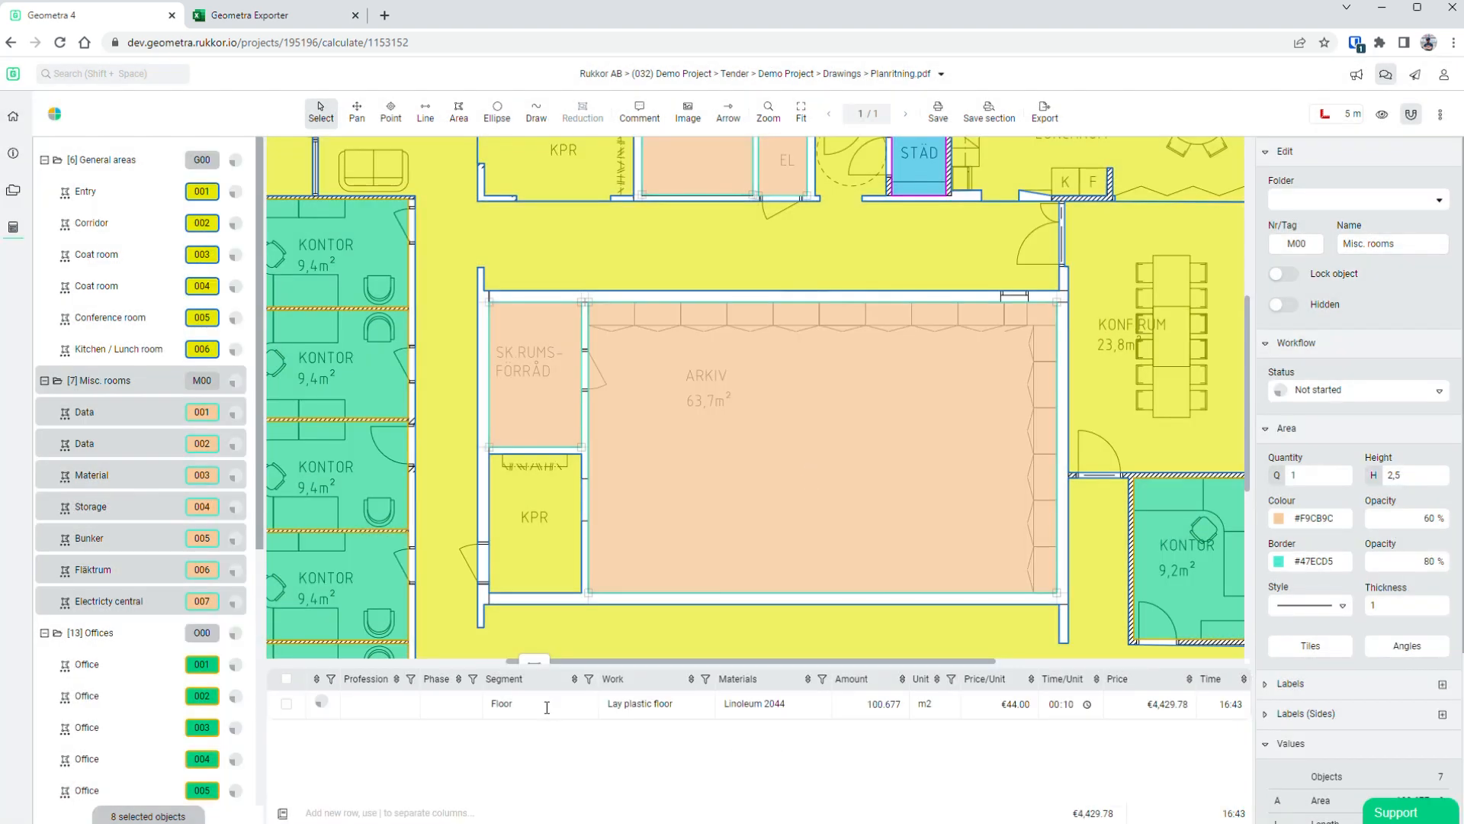
- Insert a wall paint row into all Misc. rooms objects, based on the White Shine 20 suggestion but with material White Shine 7
click(411, 813)
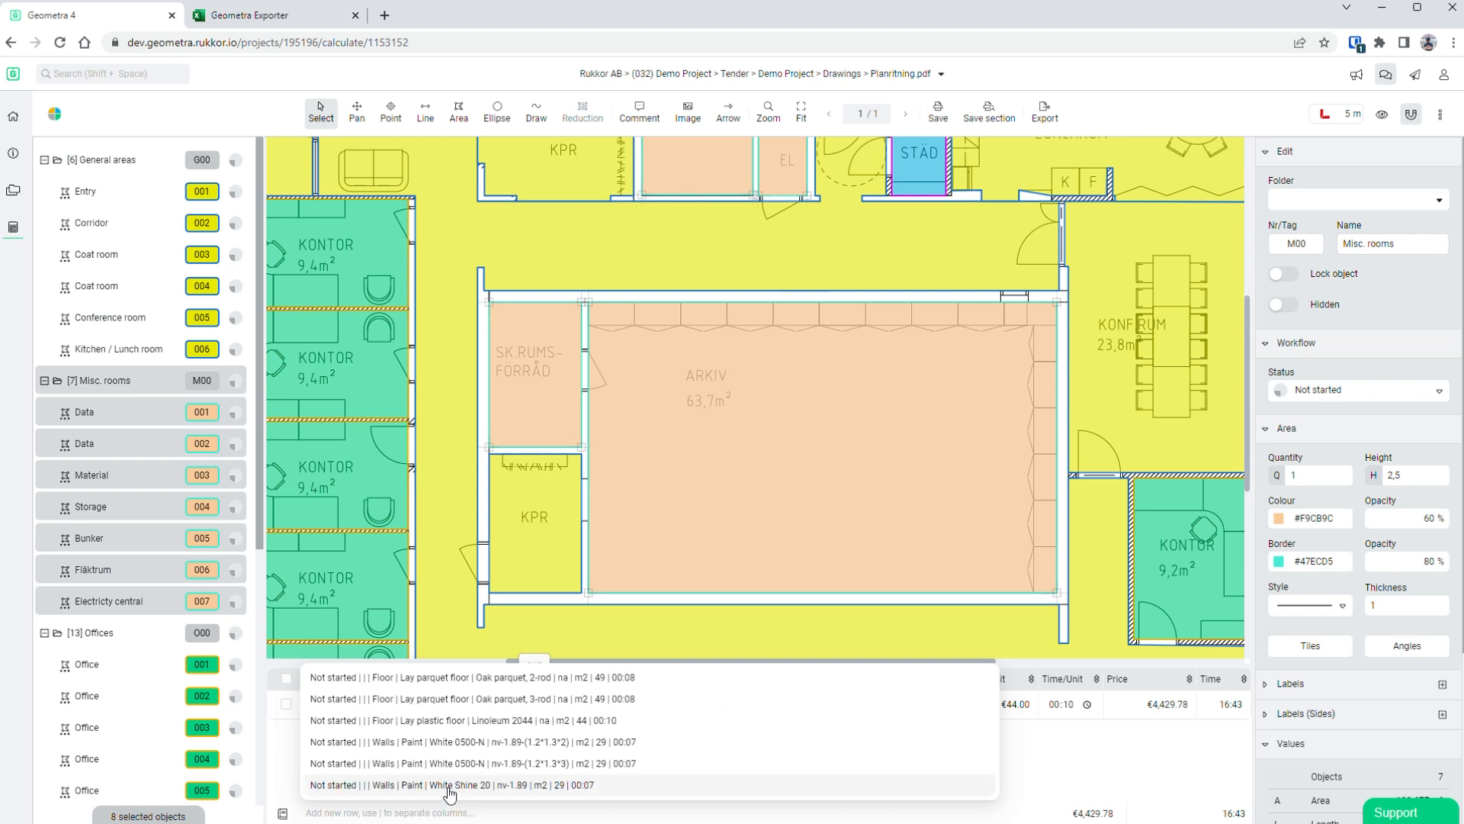
click(450, 785)
click(489, 814)
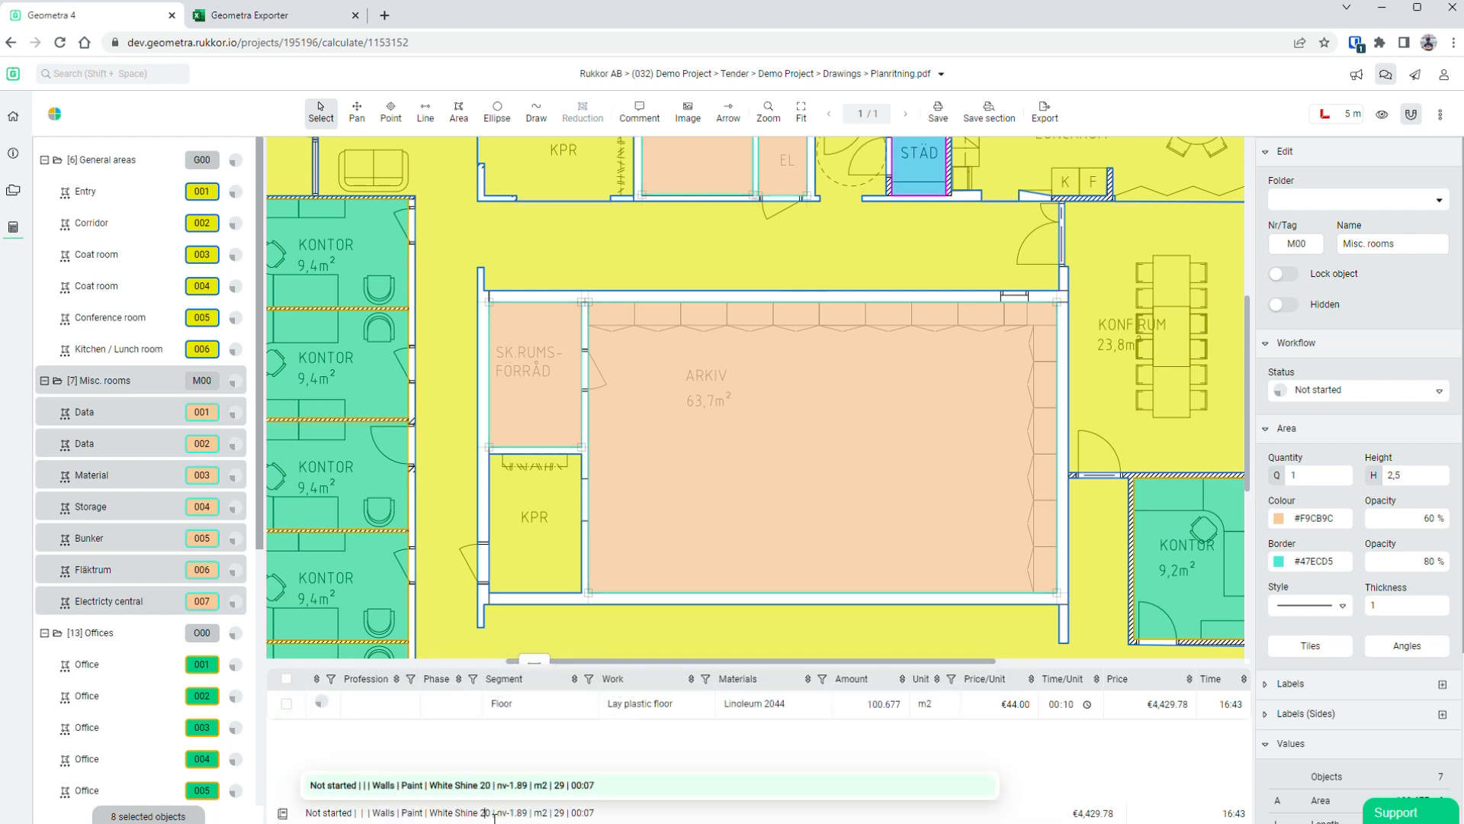
drag(492, 814, 440, 814)
key(BackSpace)
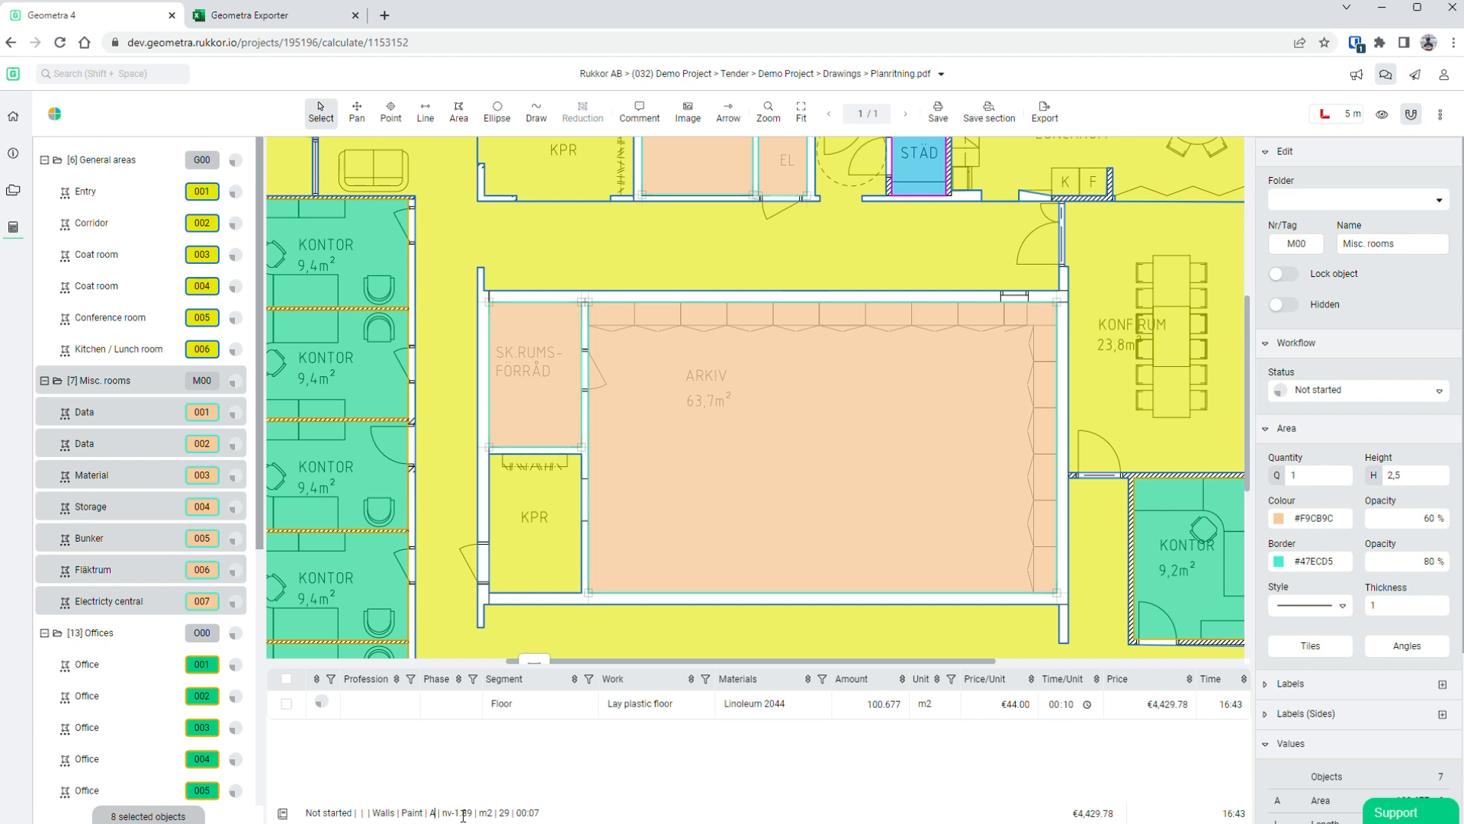
text(White Shine 7)
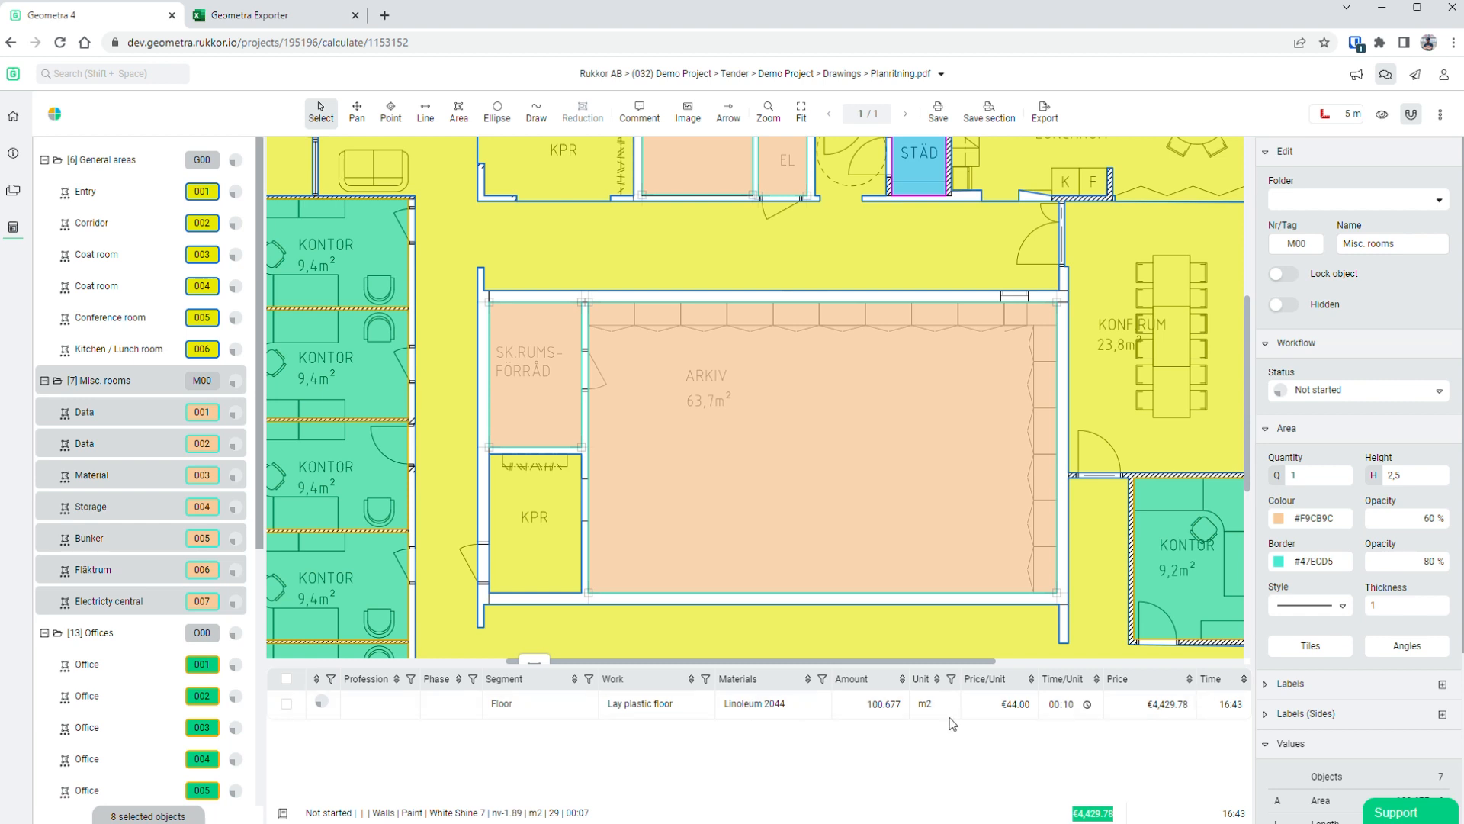
scroll(737, 434, up, 2)
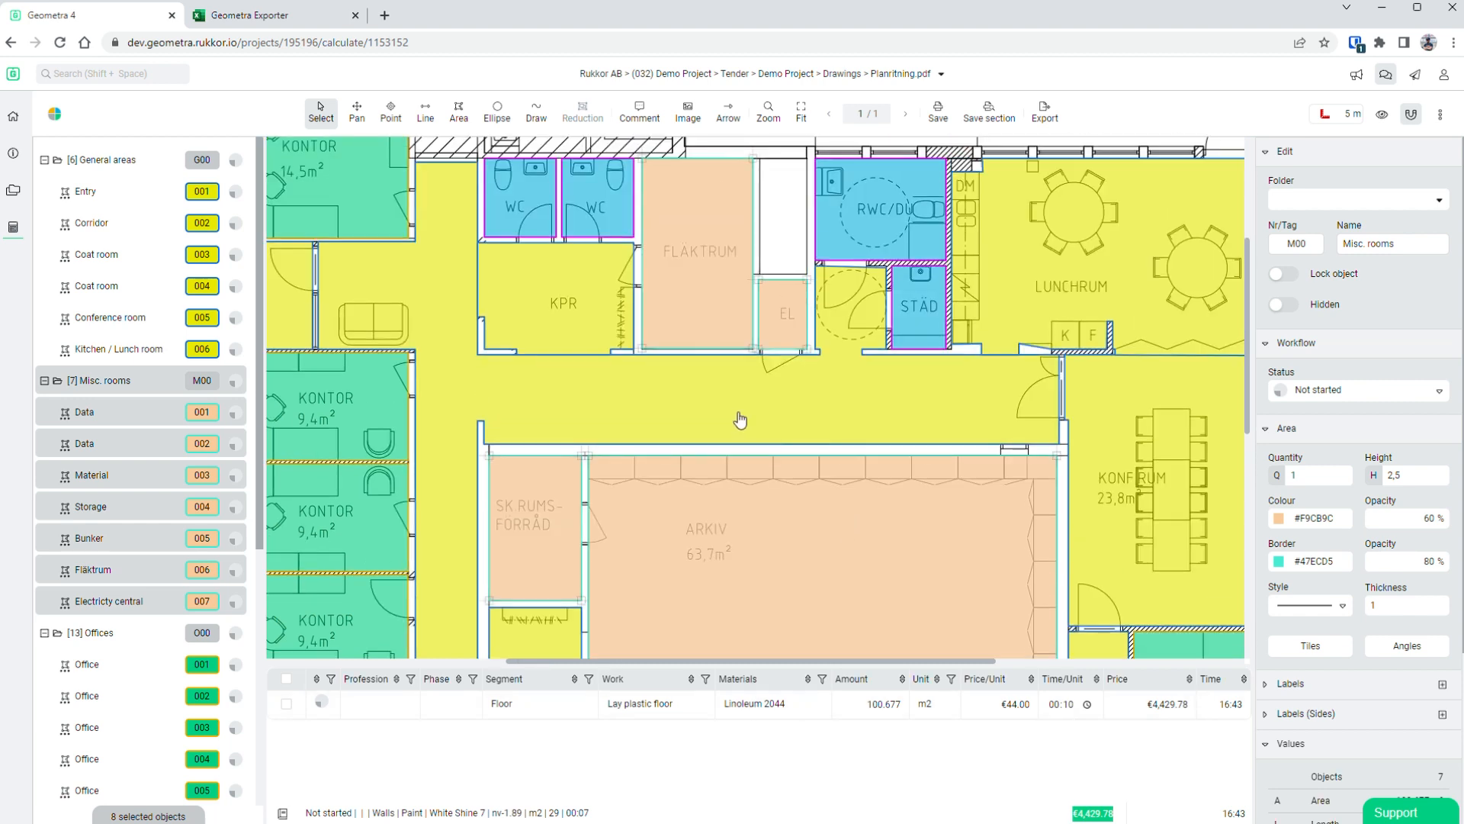
click(902, 820)
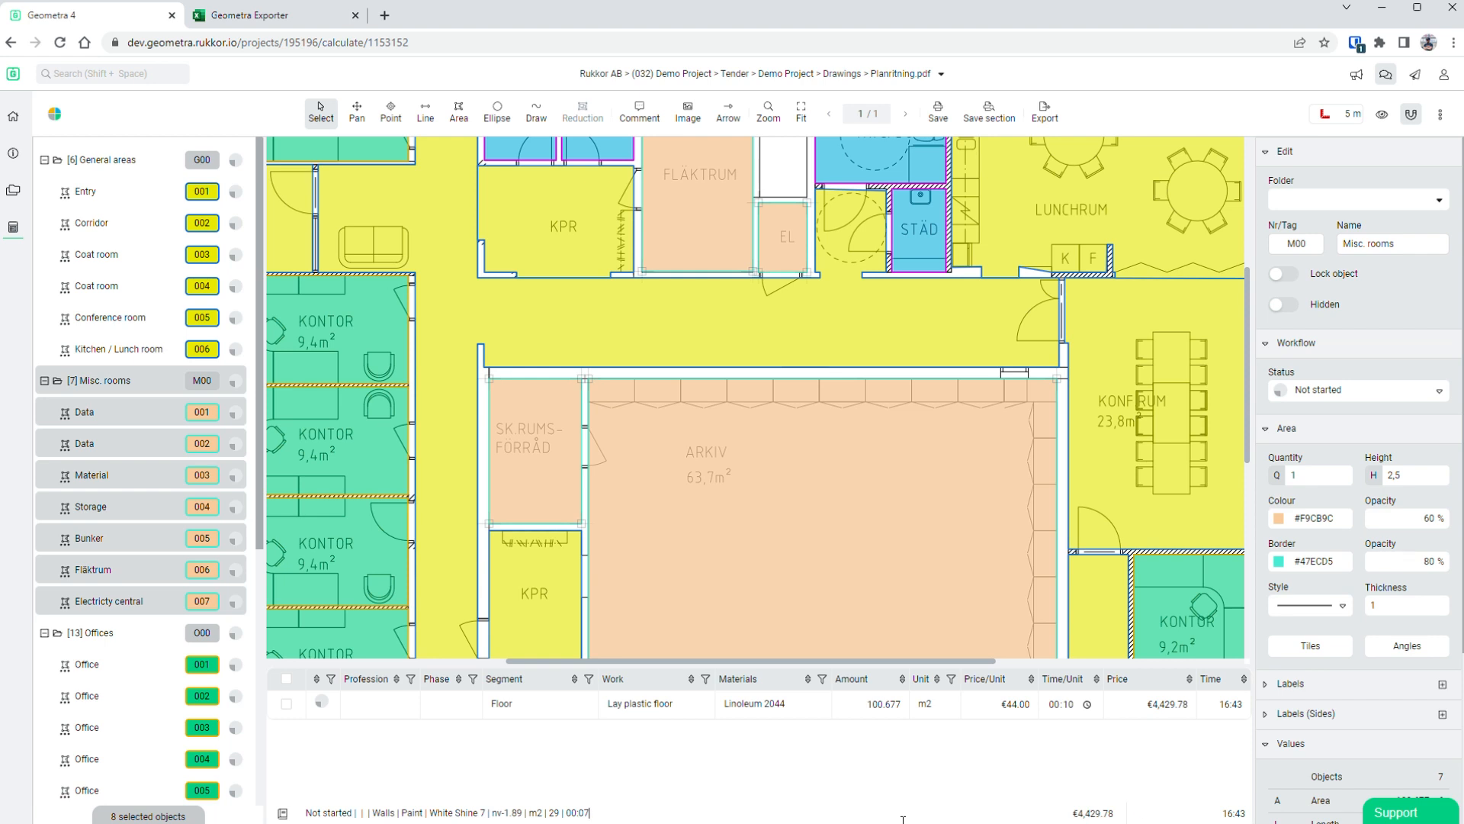
key(Return)
click(781, 471)
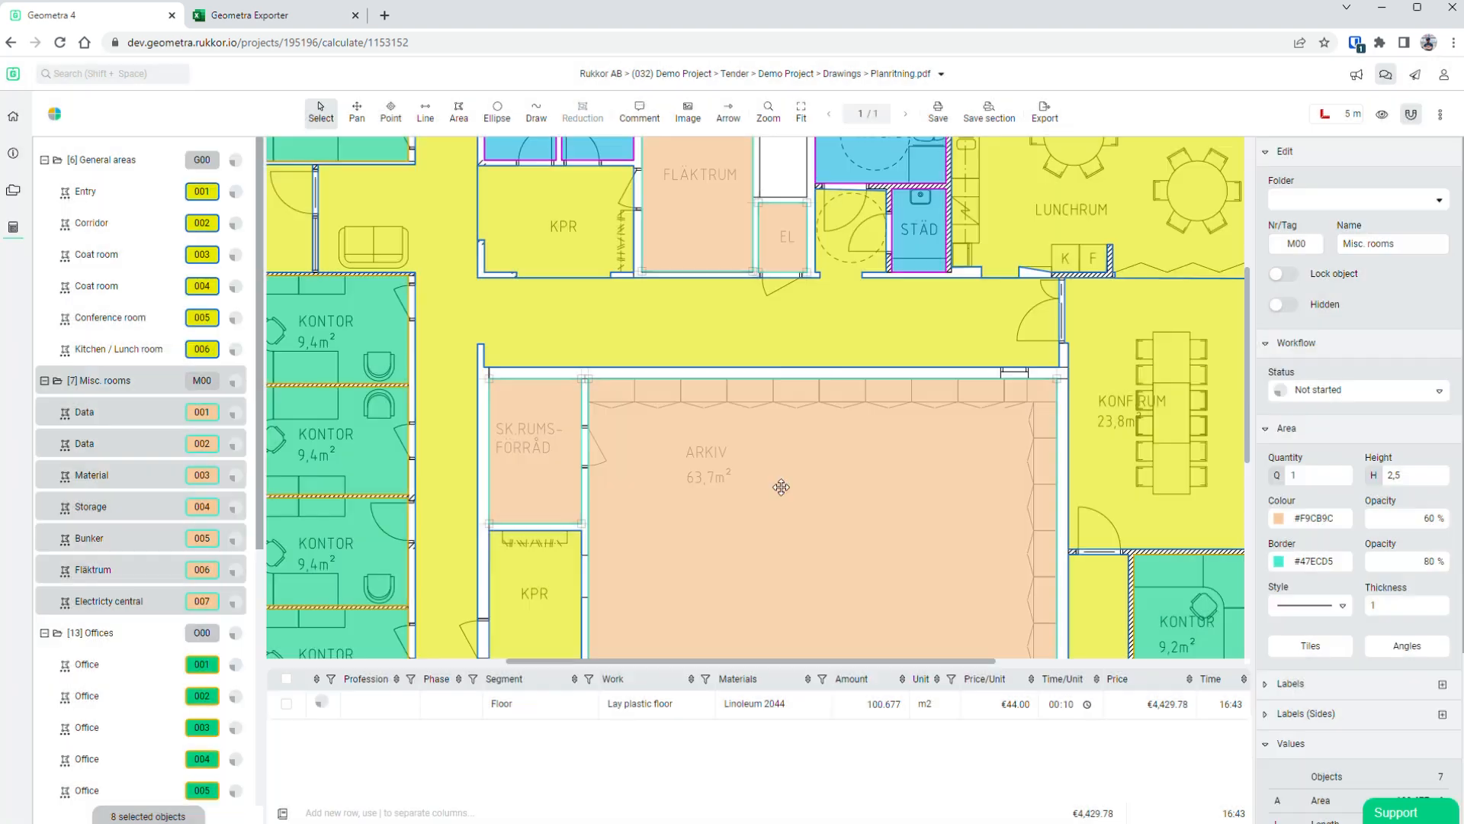
- Rename the Fläktrum object in Misc. rooms to Ventilation
scroll(791, 458, down, 5)
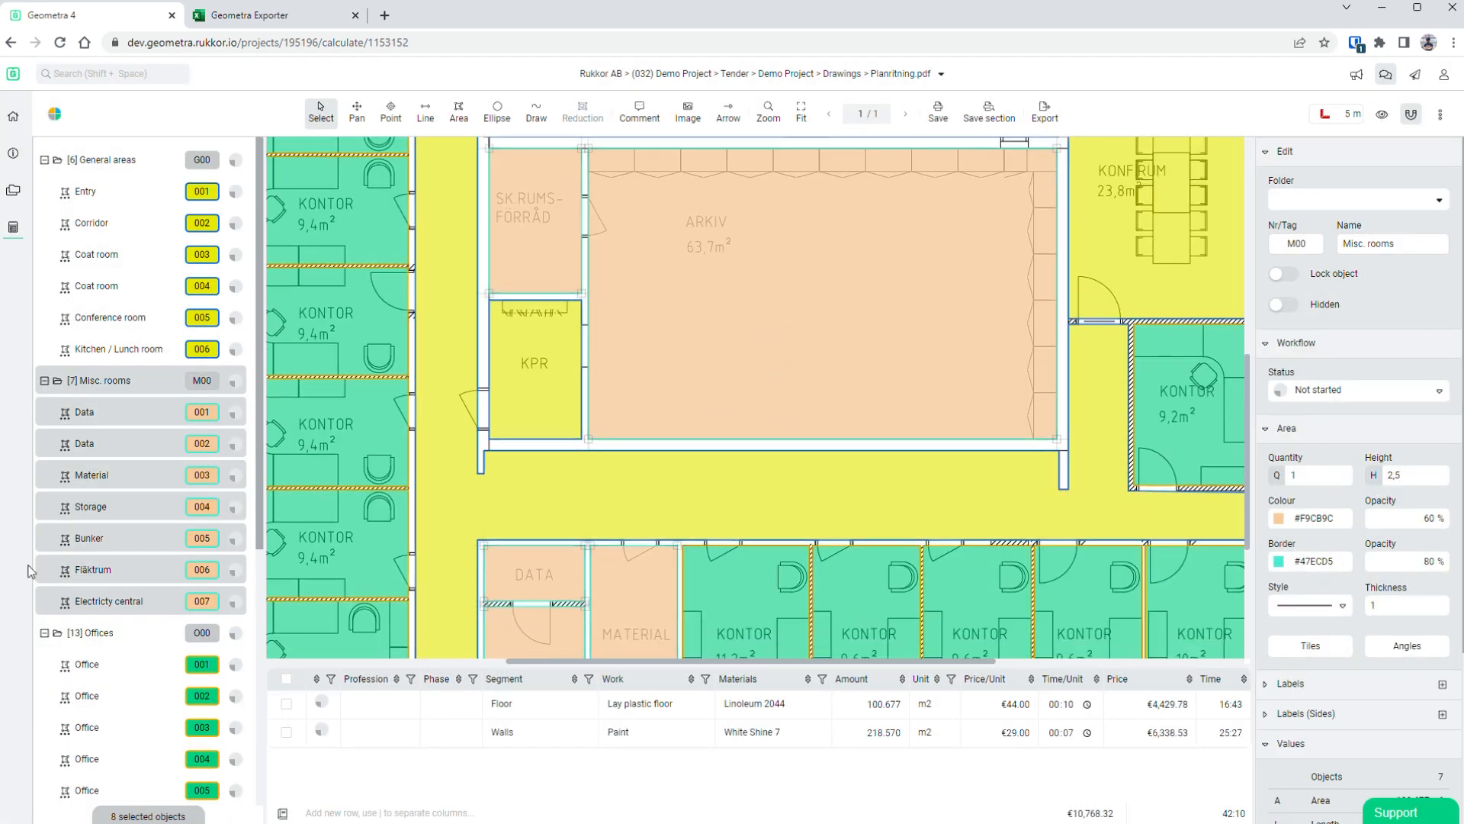
click(98, 568)
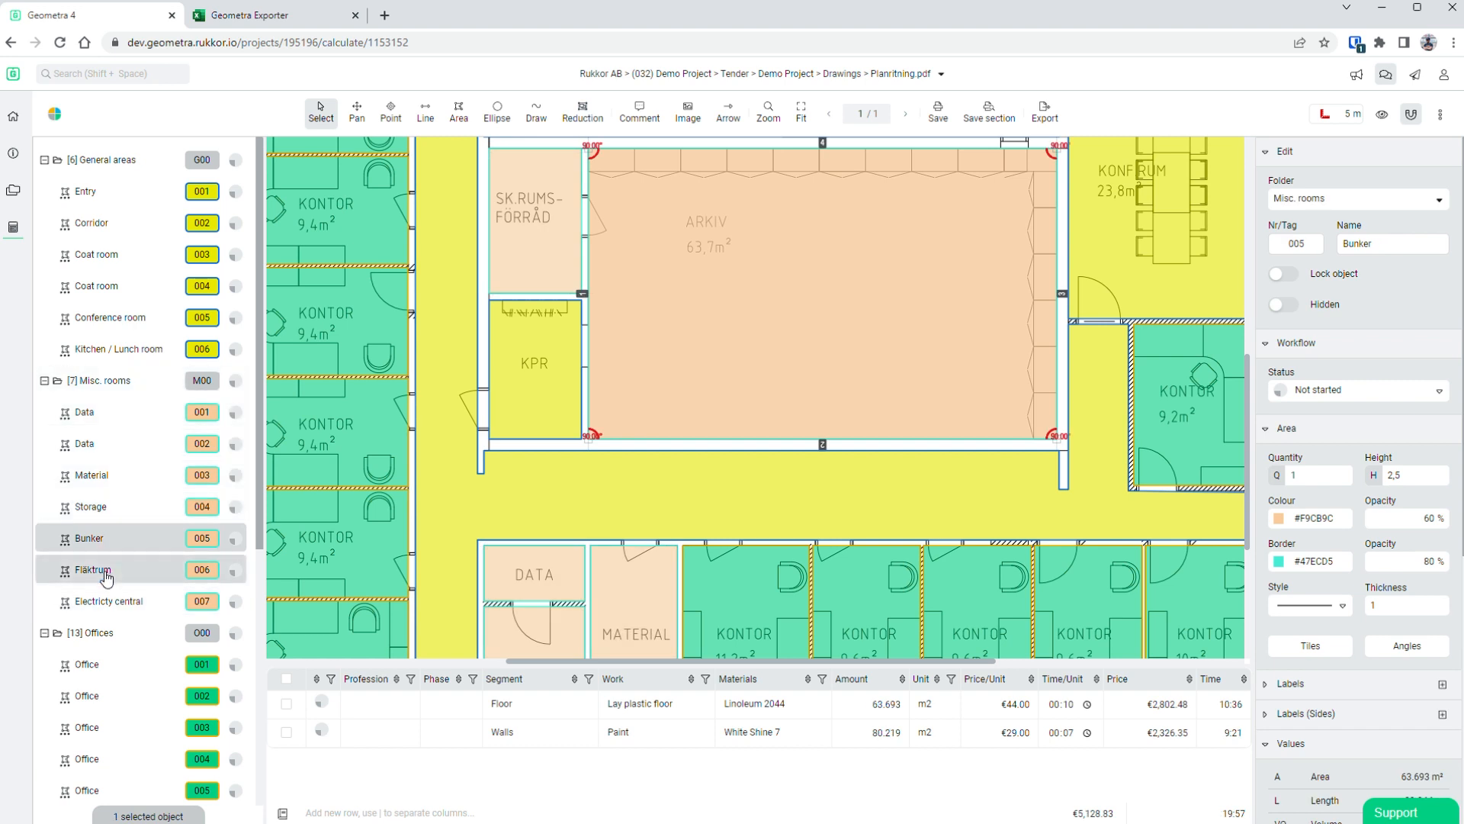
drag(1382, 244, 1330, 244)
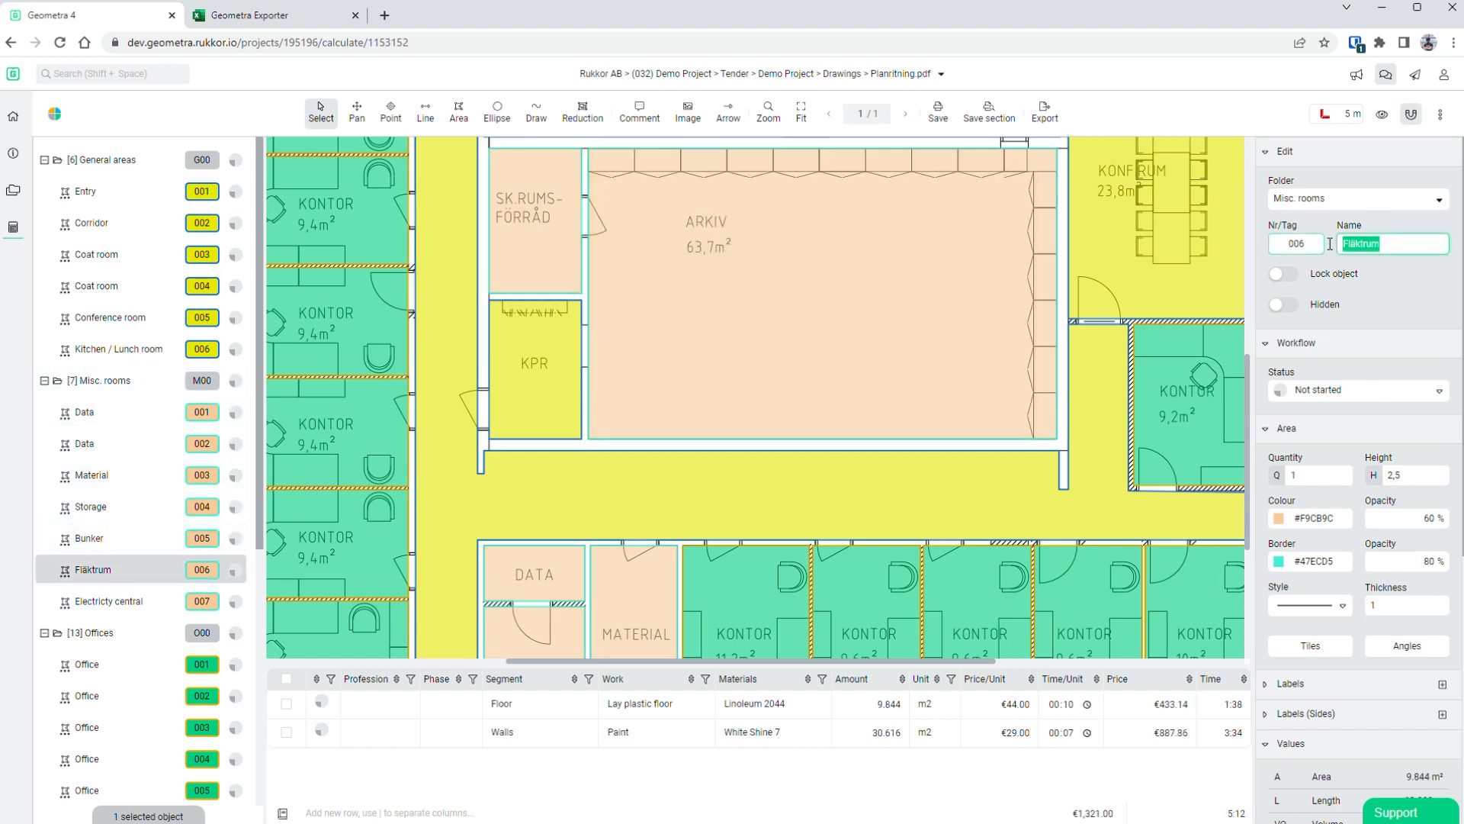
text(Ventilation)
key(Return)
- Set the amount formula of the Bunker room's wall paint row to nv-1.89*2
click(741, 367)
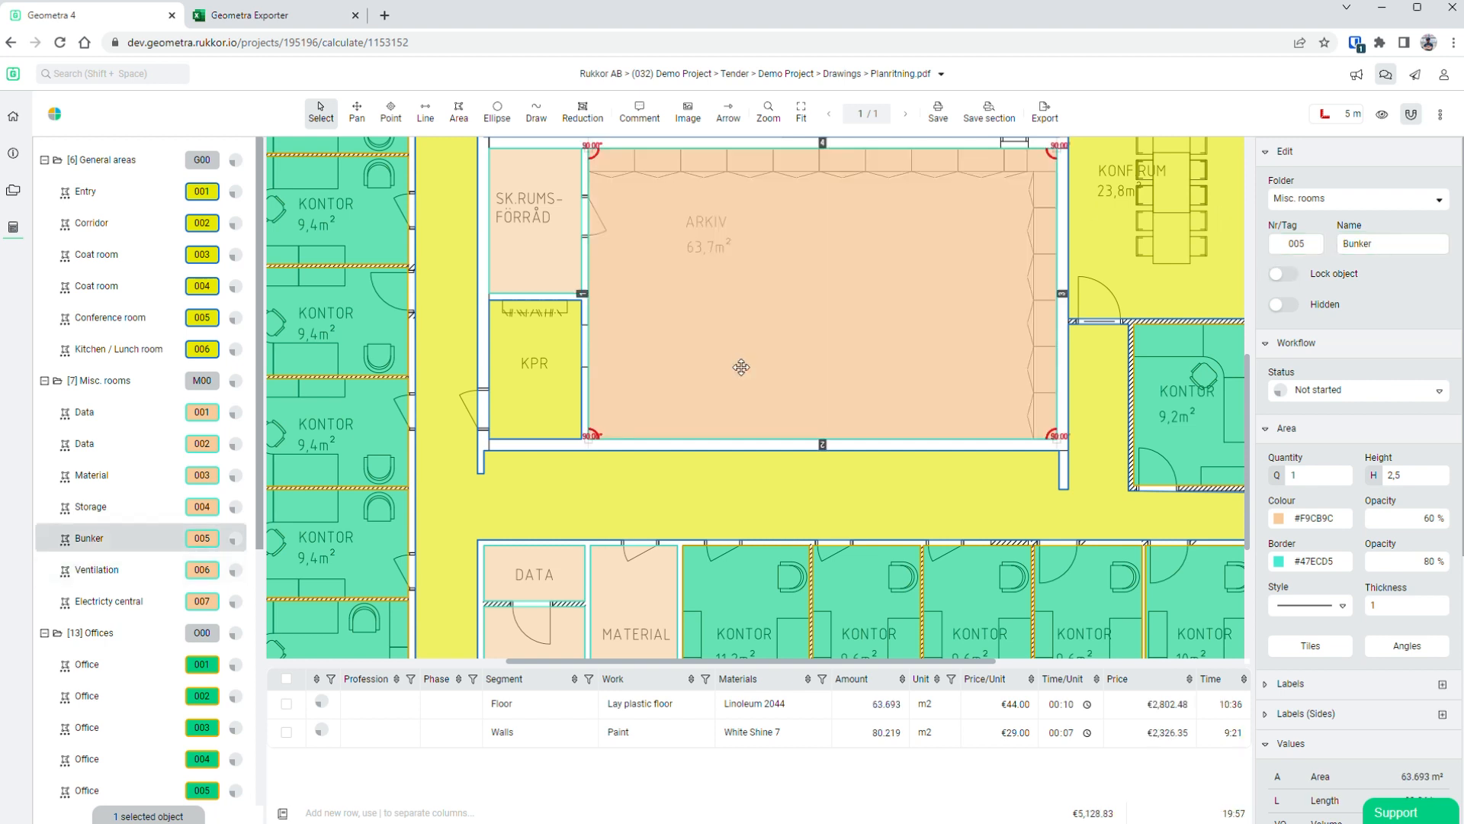
click(800, 744)
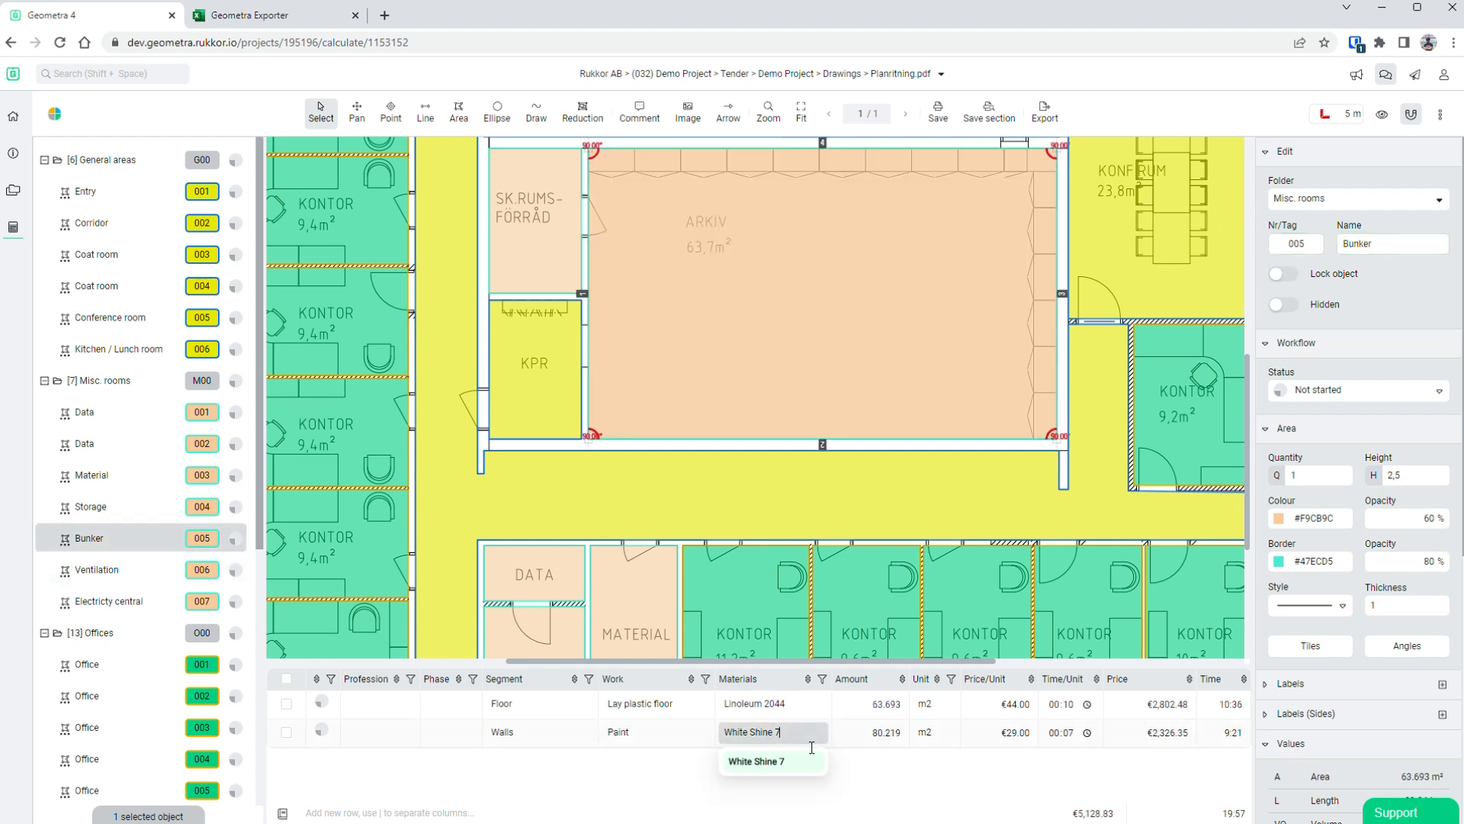
key(Tab)
text(*2)
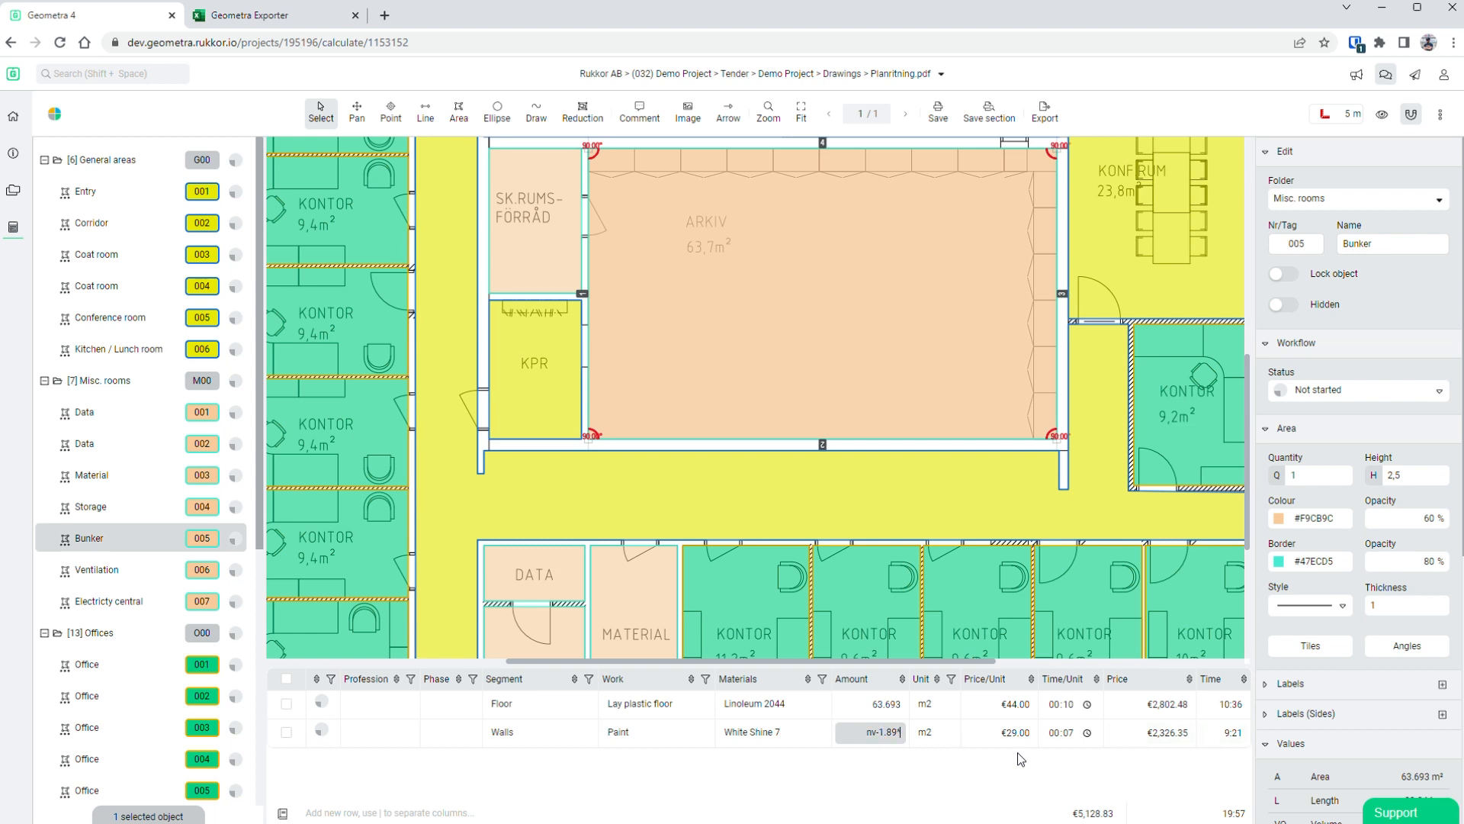
key(Return)
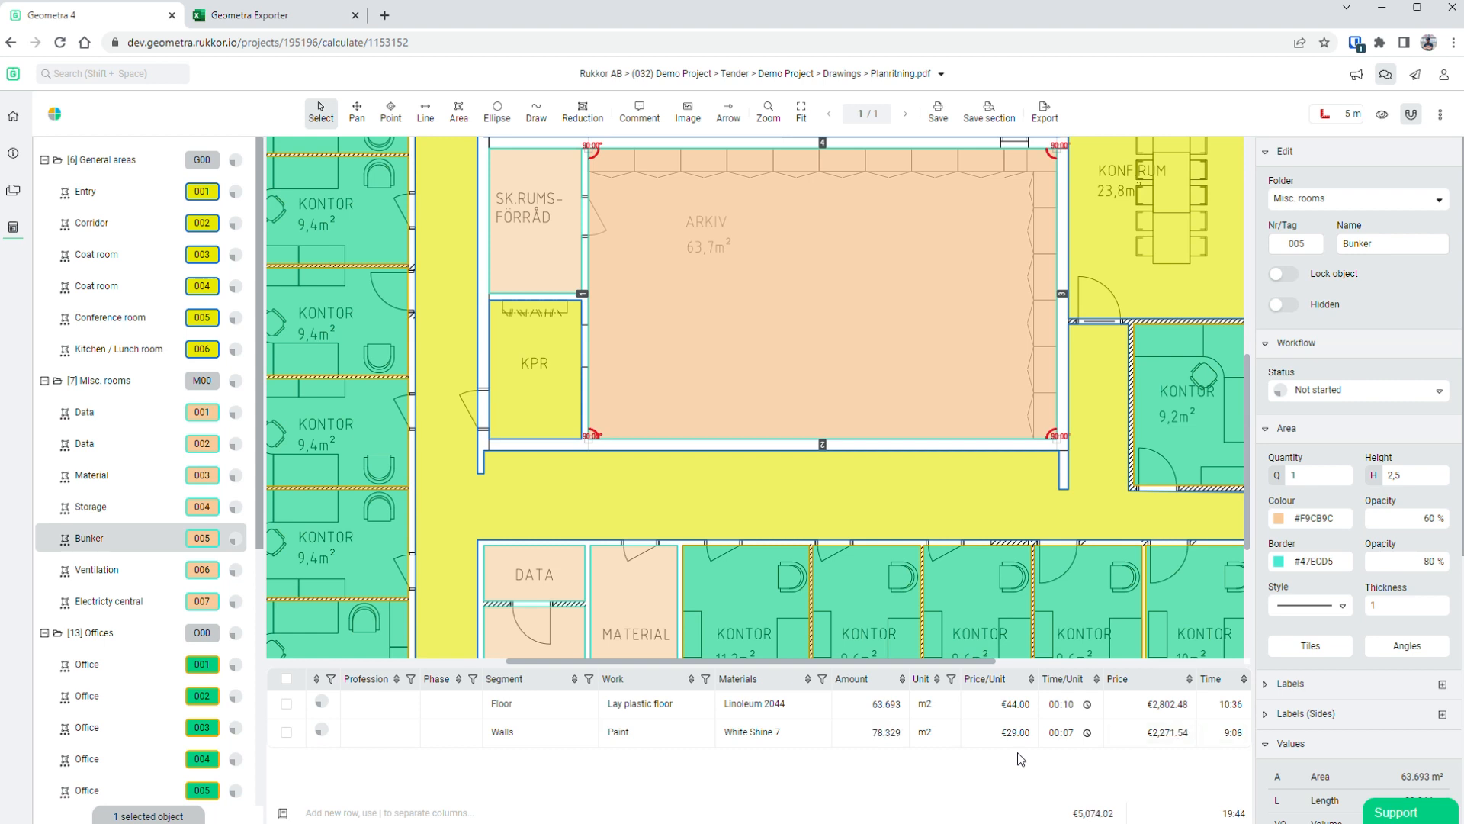
- Add a point to the corridor-side edge of Data room 002, at the lower end of the wall opening
scroll(805, 412, up, 2)
scroll(805, 412, down, 3)
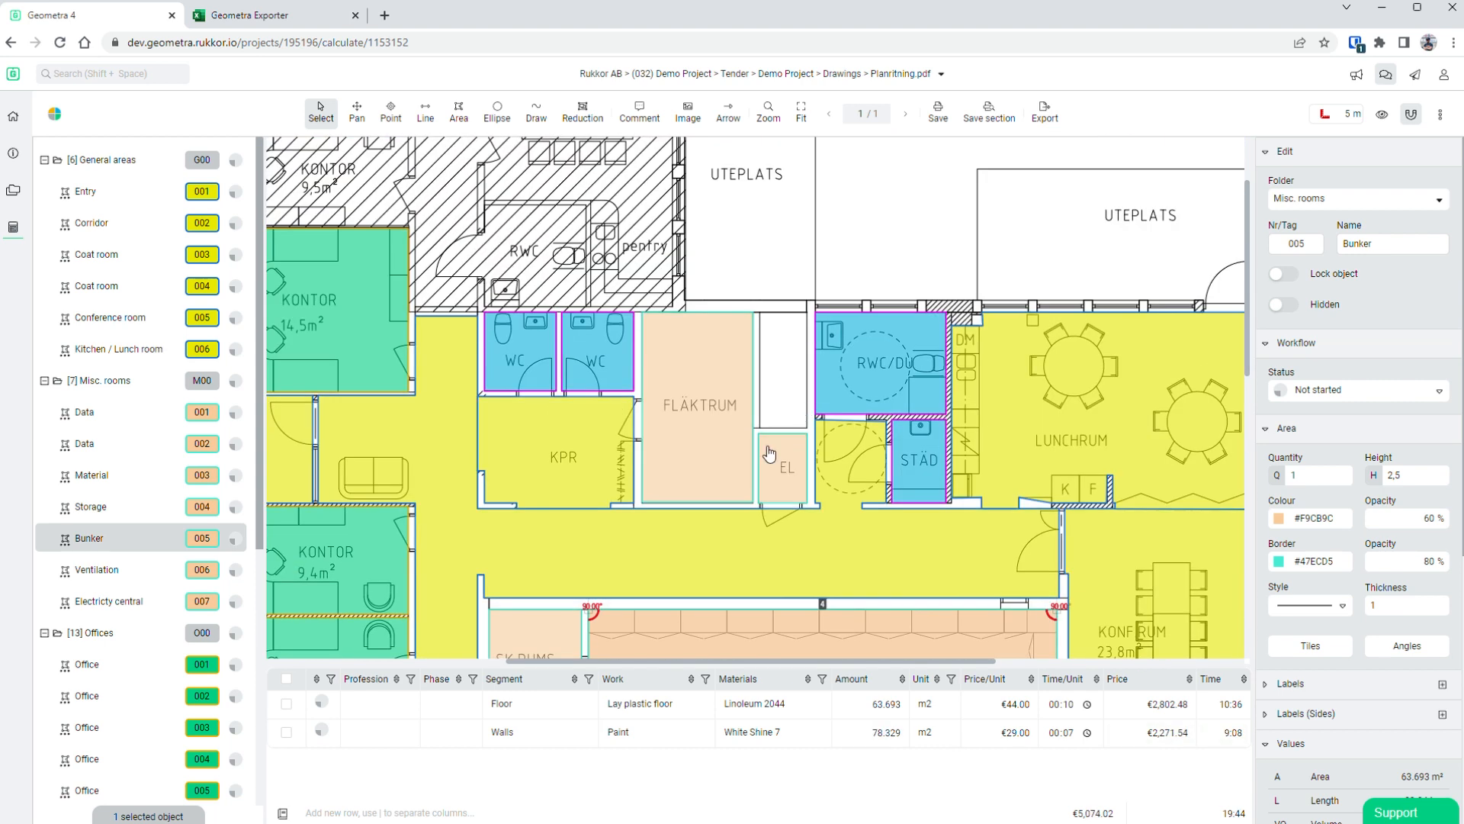
scroll(785, 458, up, 3)
scroll(789, 461, down, 2)
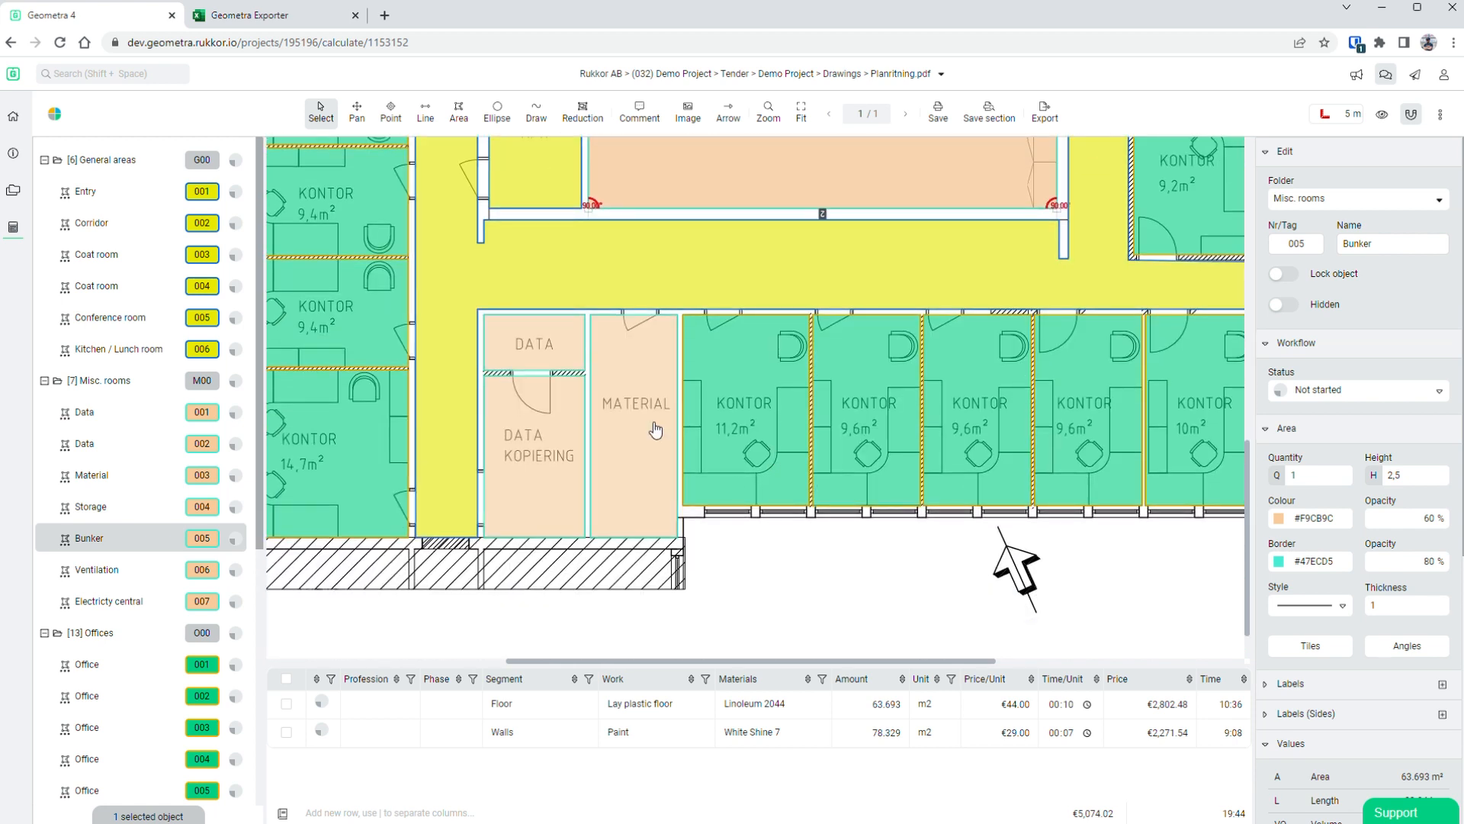
click(565, 483)
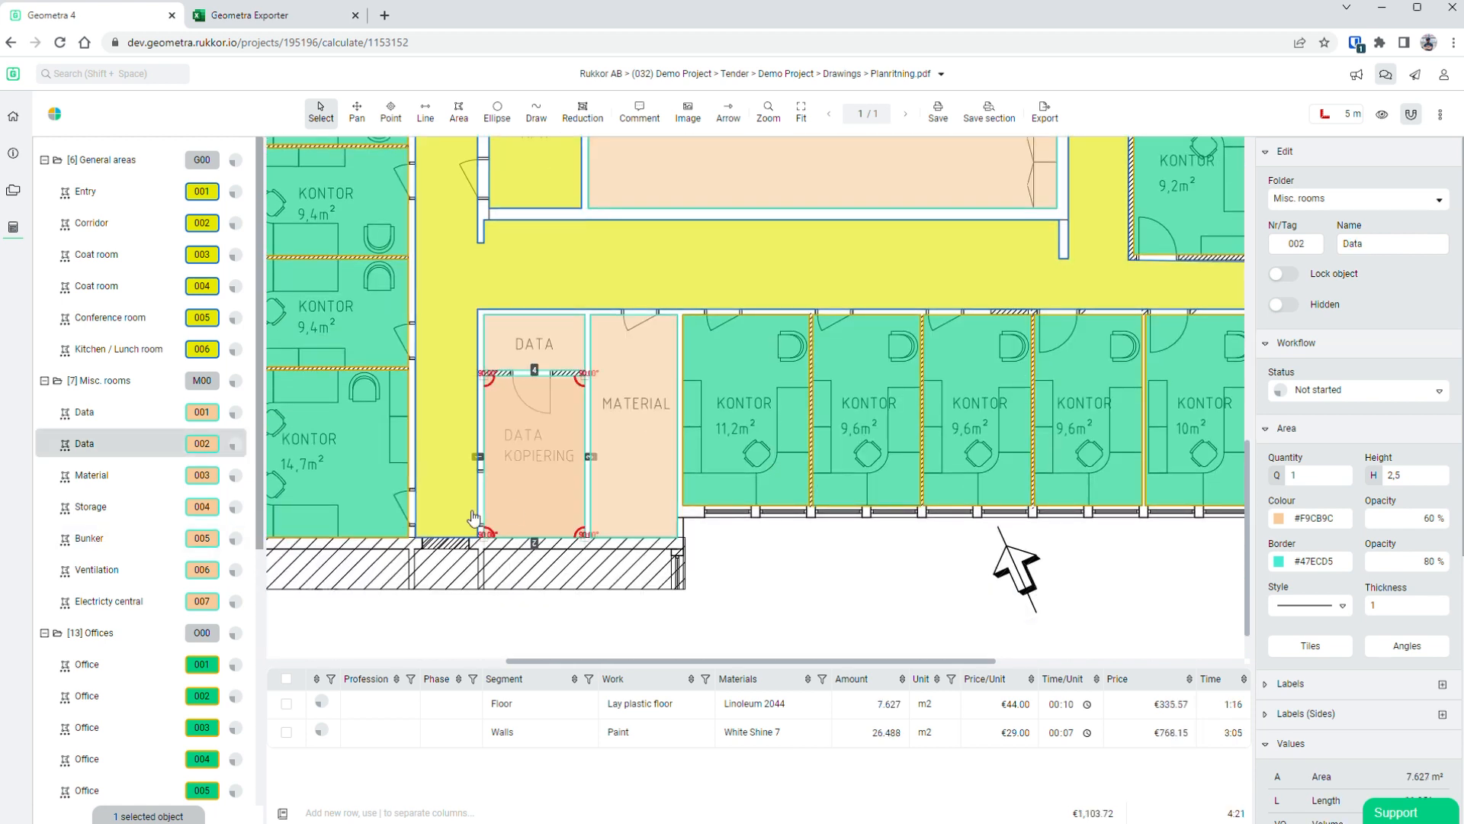
scroll(476, 518, up, 5)
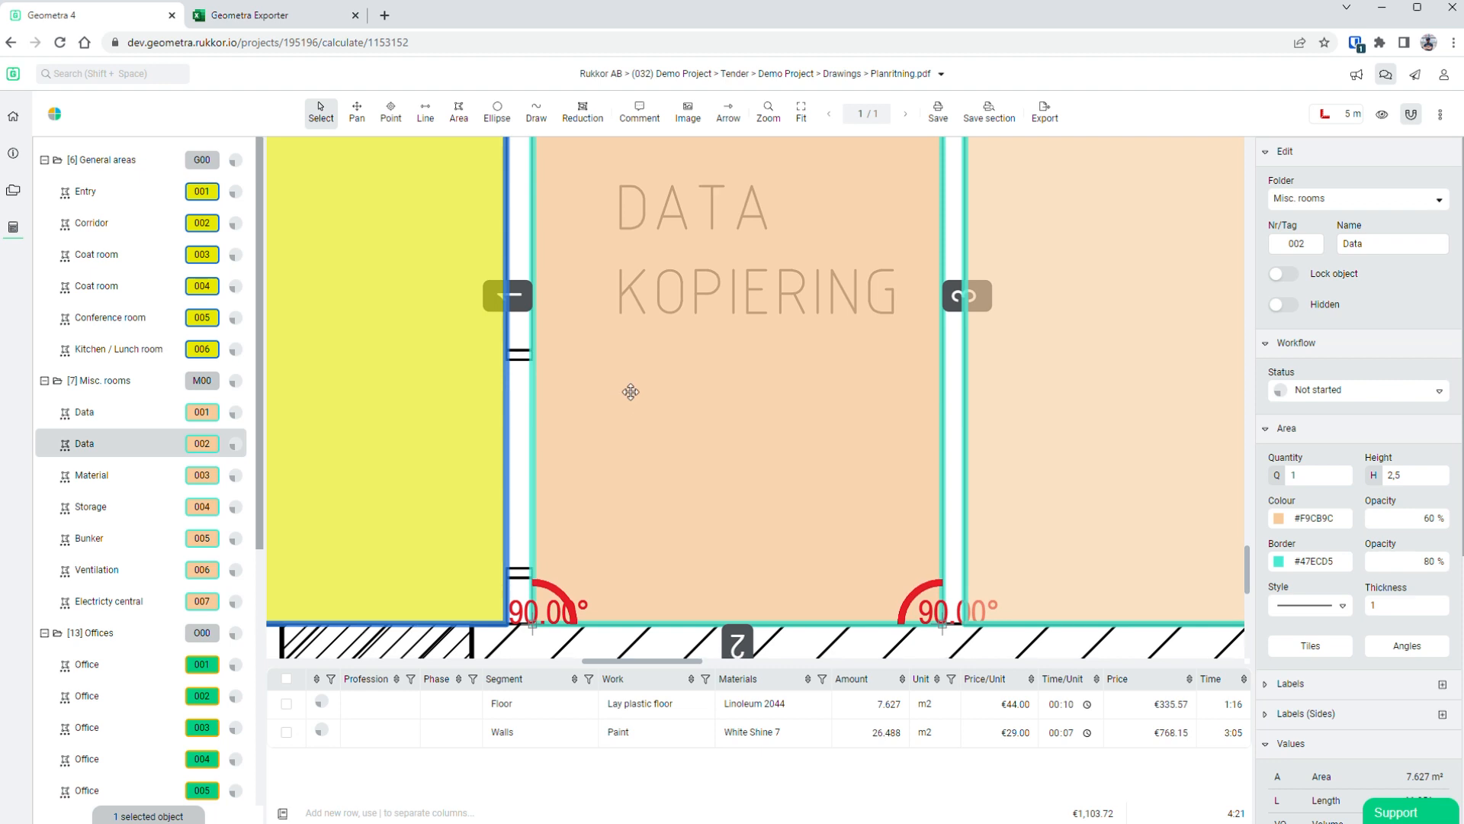
scroll(631, 392, down, 3)
scroll(637, 390, up, 3)
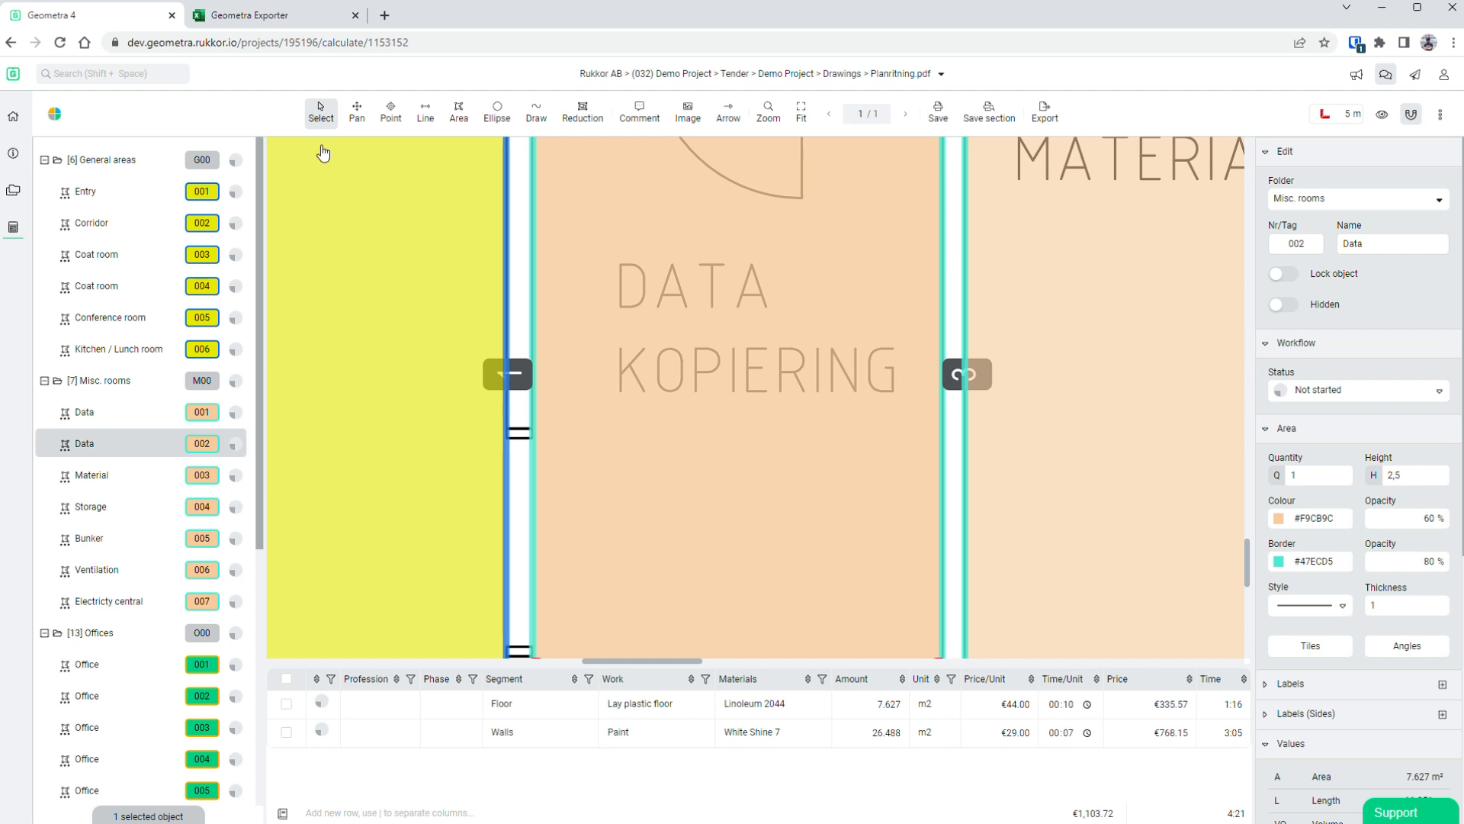
mouse_move(532, 551)
mouse_down()
mouse_move(532, 506)
mouse_move(534, 525)
mouse_up()
scroll(535, 539, down, 3)
drag(536, 295, 537, 418)
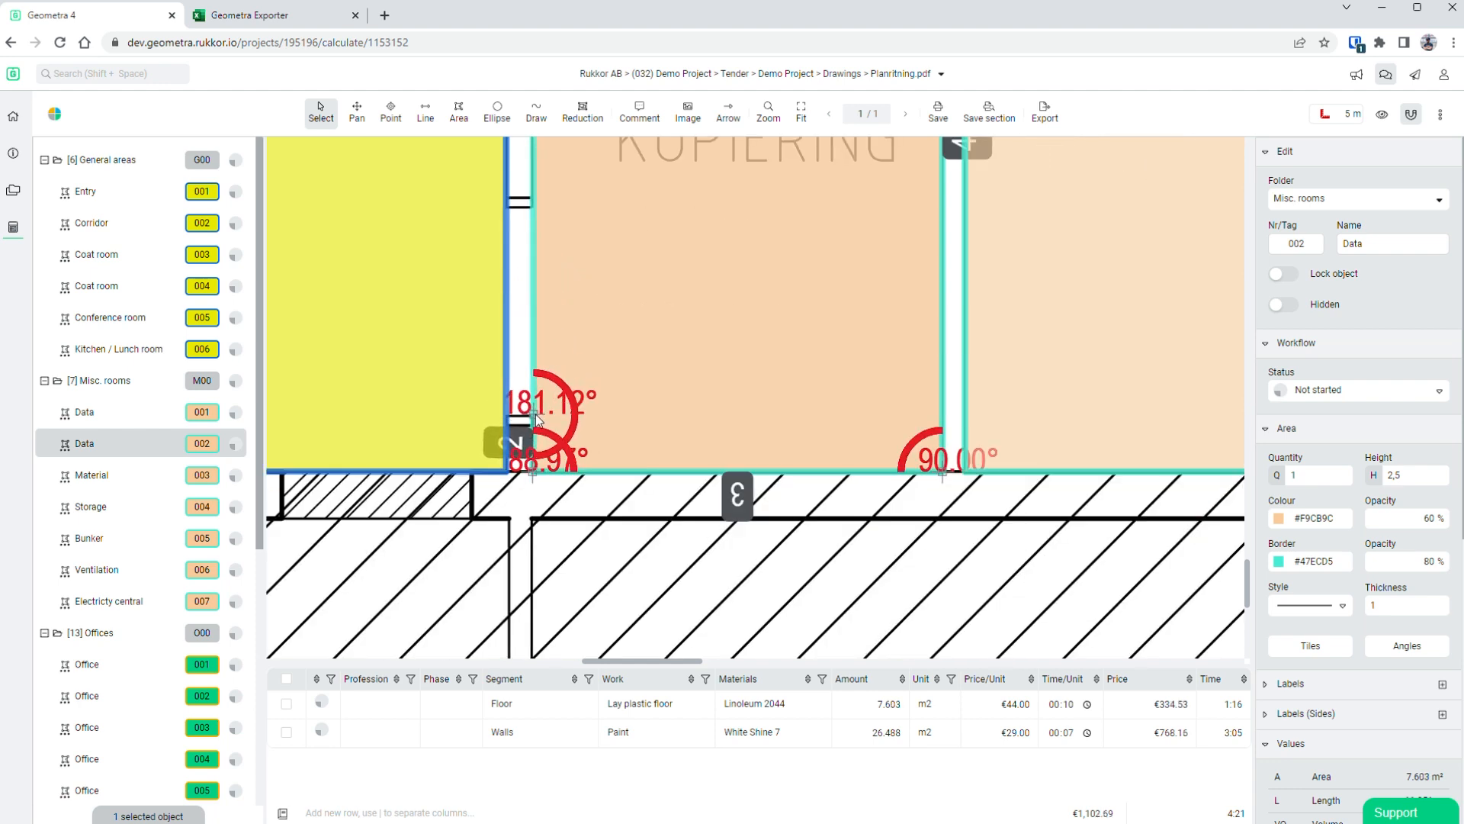
- Add a second point to Data room 002's corridor-side edge and align it with the upper end of the opening
drag(533, 281, 543, 243)
drag(691, 229, 693, 270)
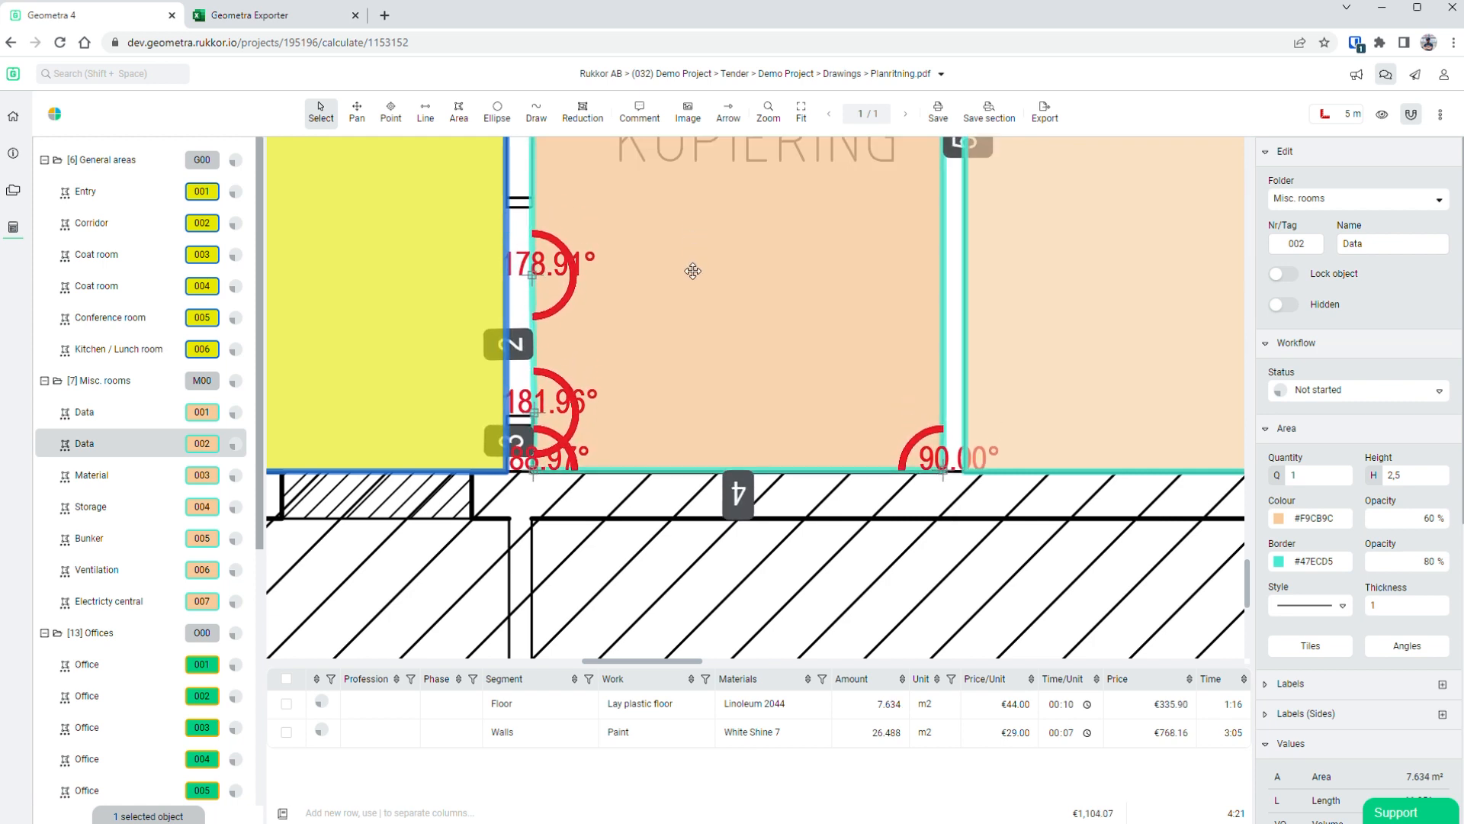
drag(531, 276, 533, 208)
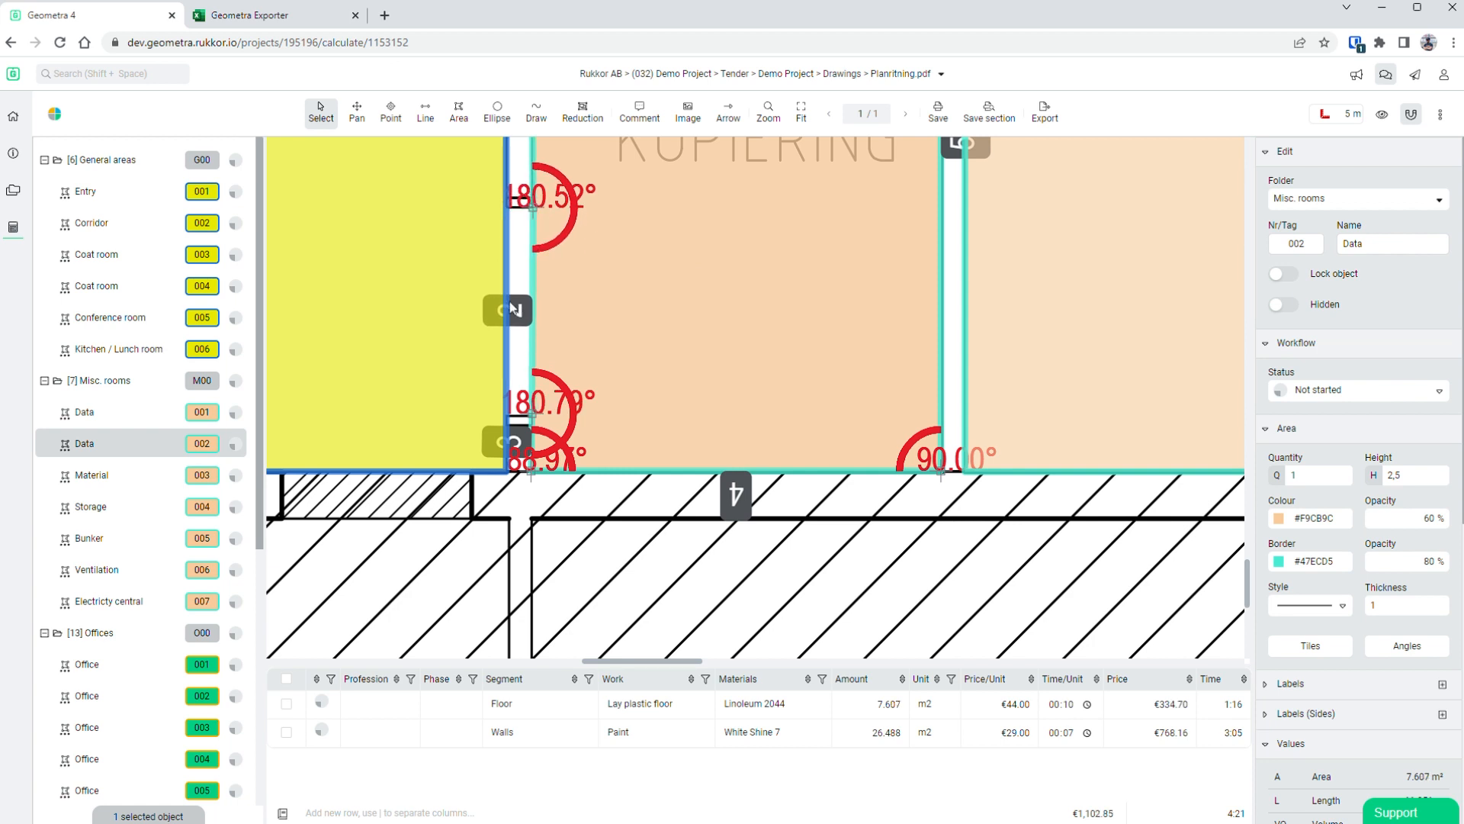
- Set the side number markers on the drawing to Static
scroll(823, 392, up, 5)
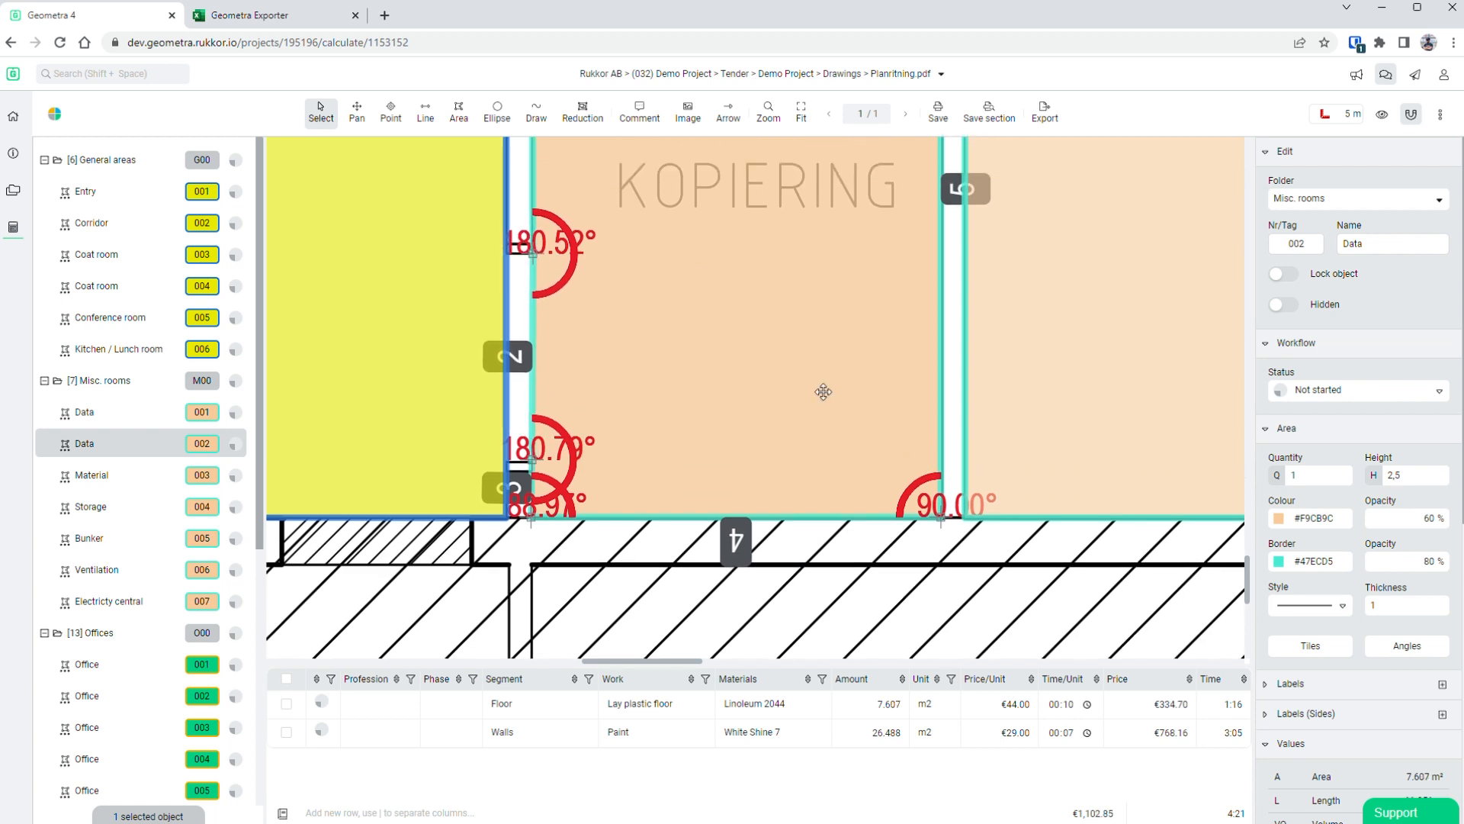
scroll(648, 288, down, 4)
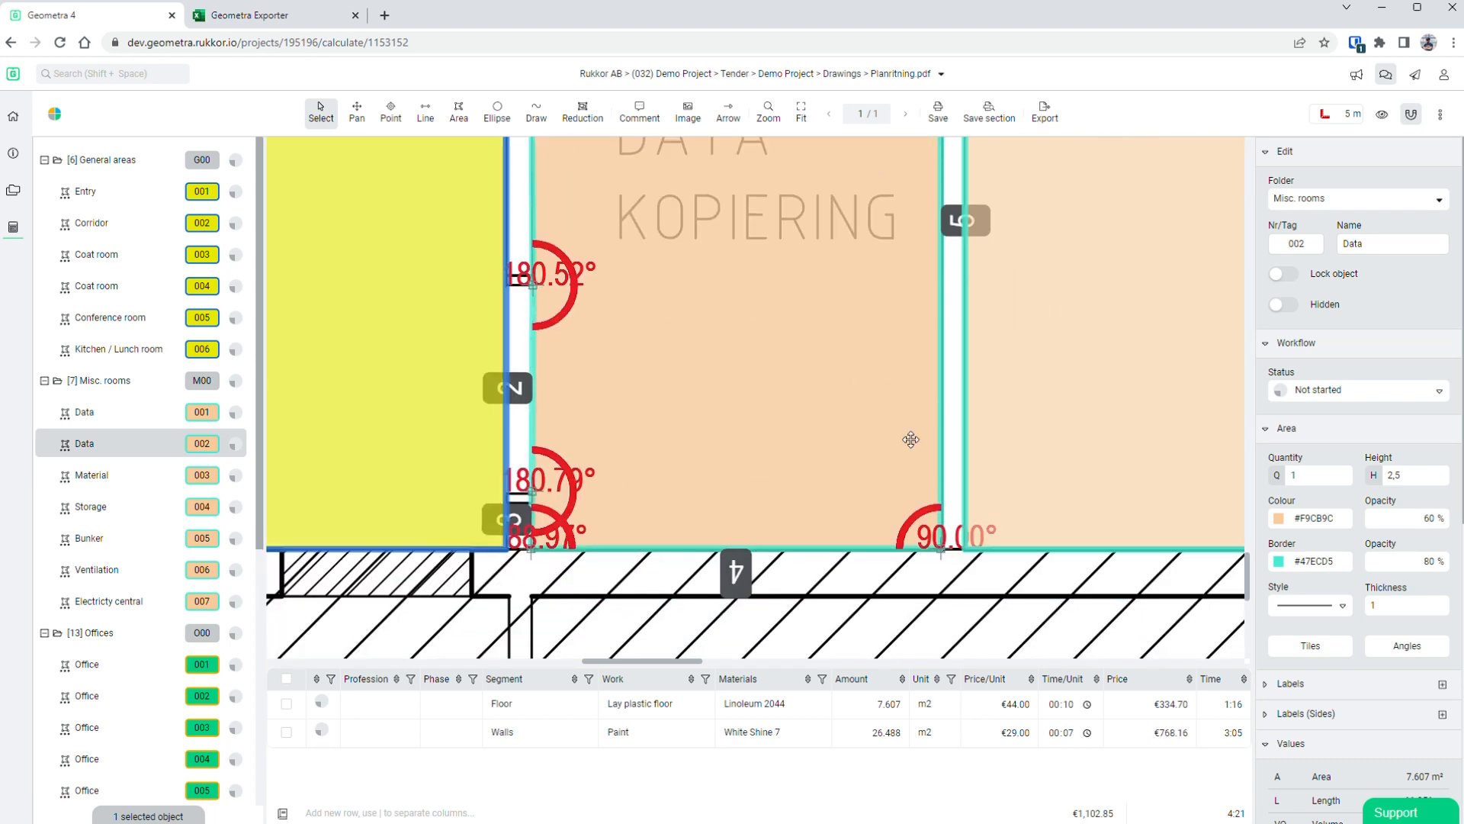
scroll(720, 231, up, 4)
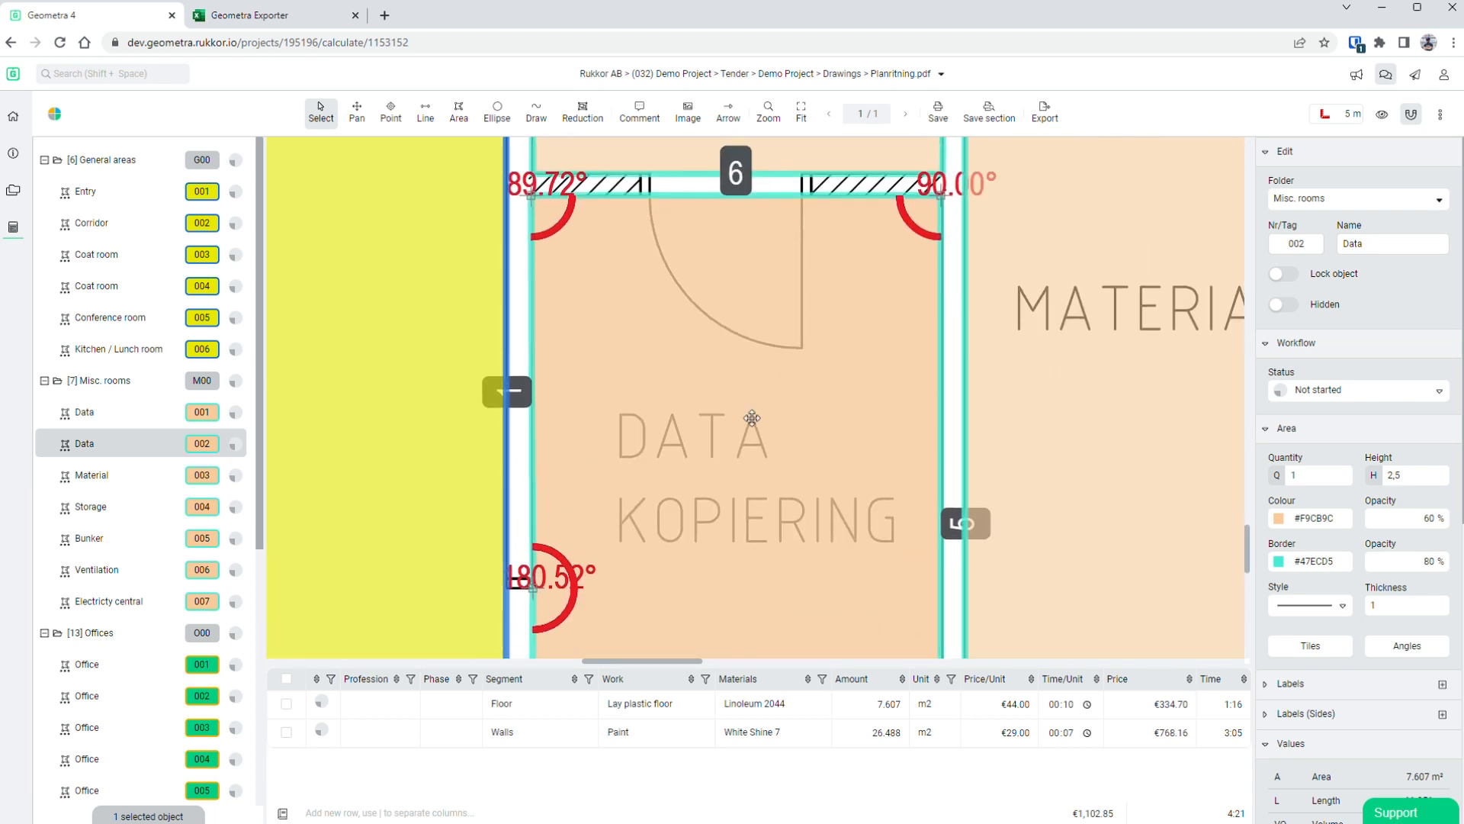
scroll(746, 404, down, 3)
click(1441, 114)
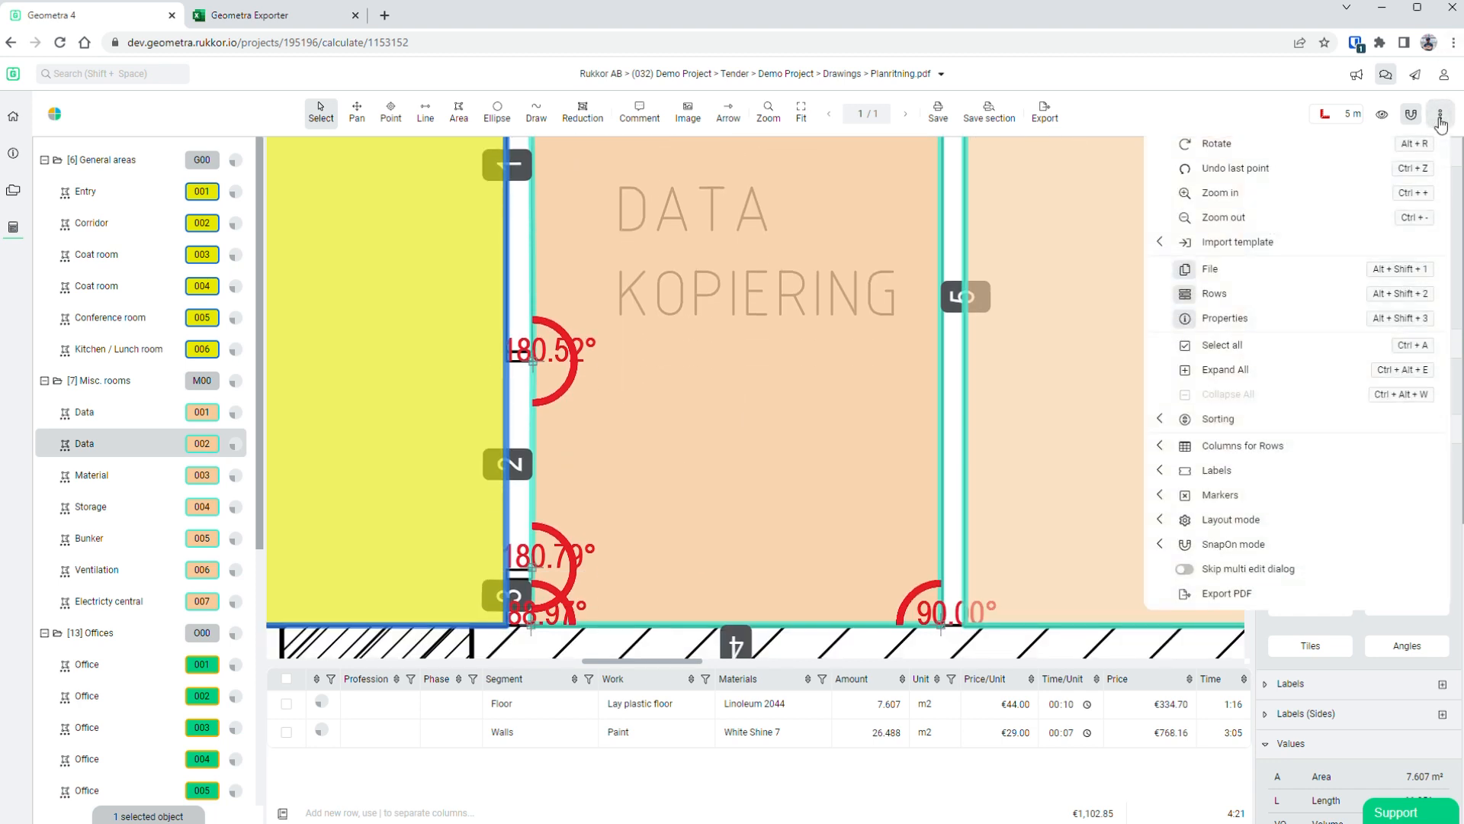
mouse_move(1225, 499)
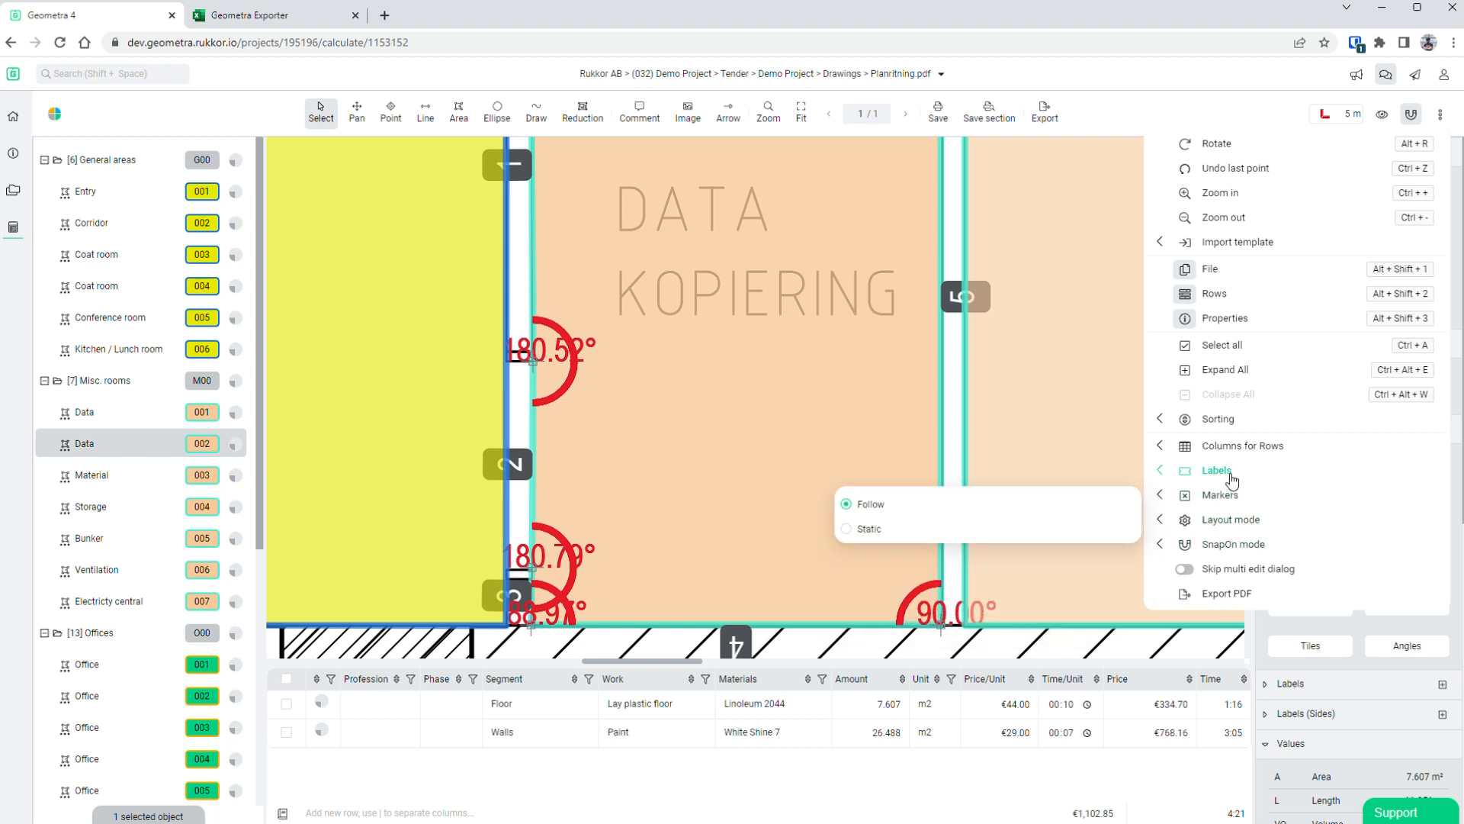
click(848, 530)
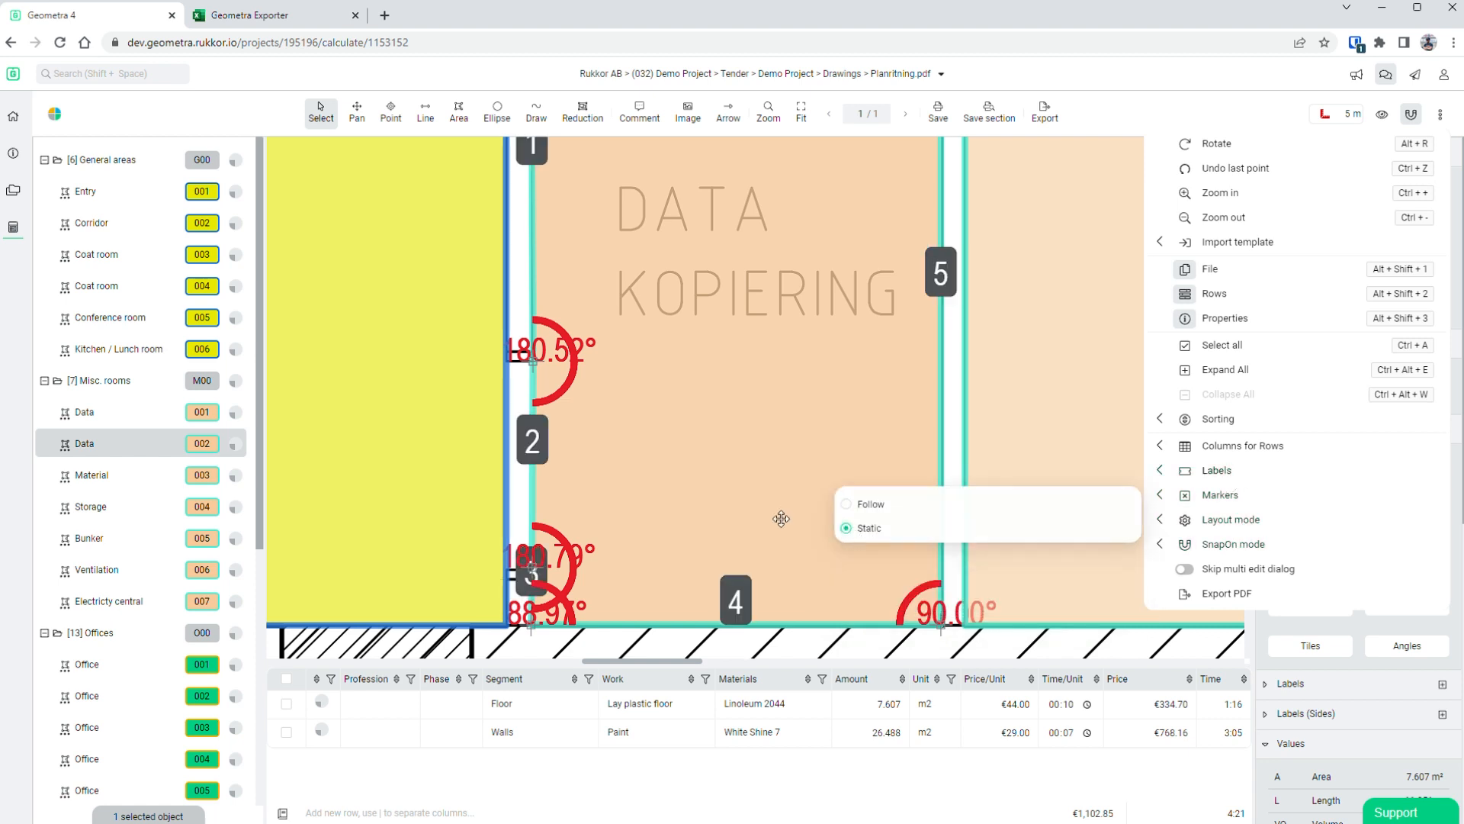
click(822, 491)
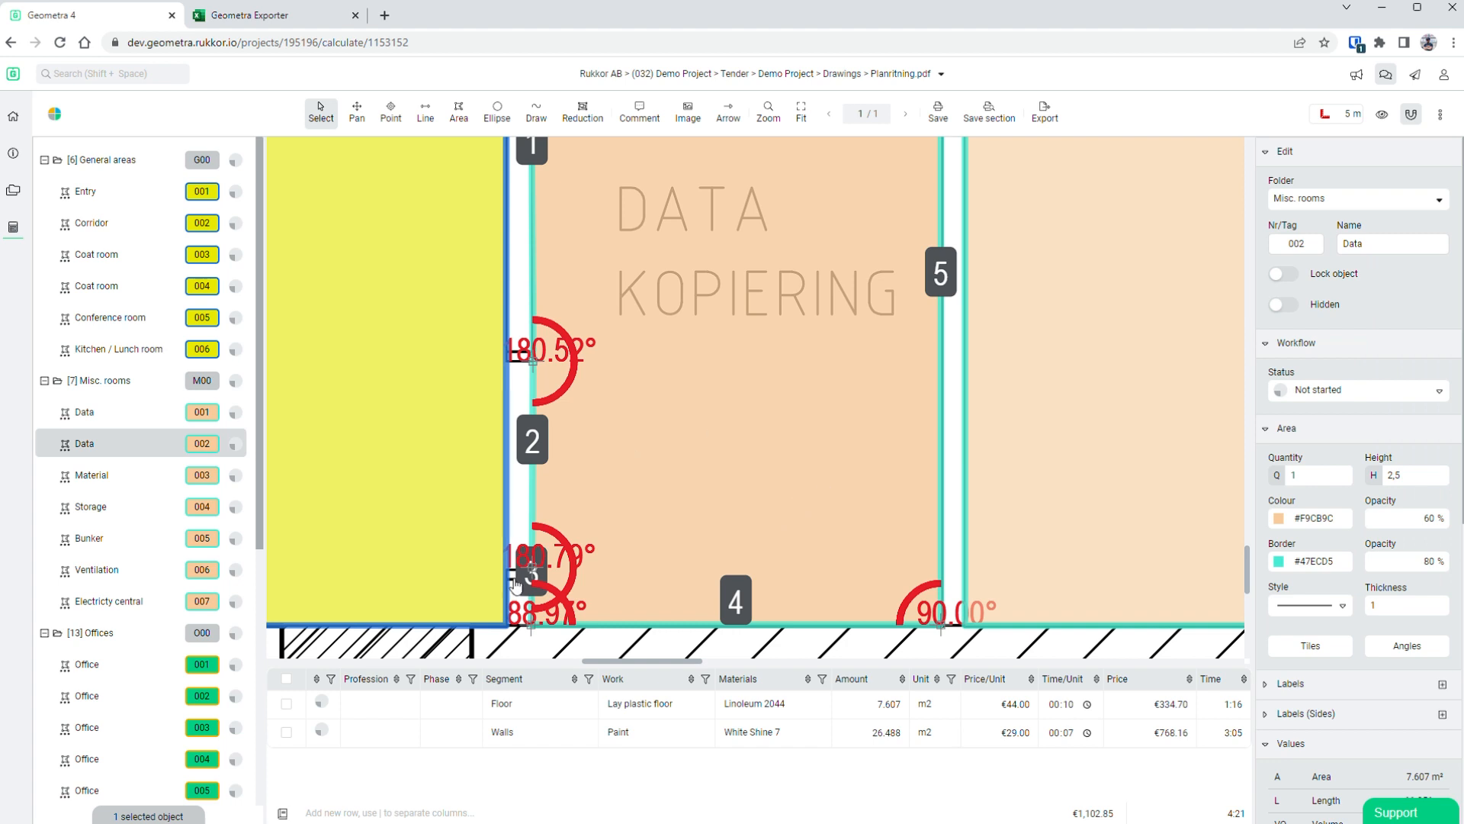
- Set the amount formula of Data room 002's wall paint row to nv-v2 to deduct side 2
scroll(725, 482, down, 1)
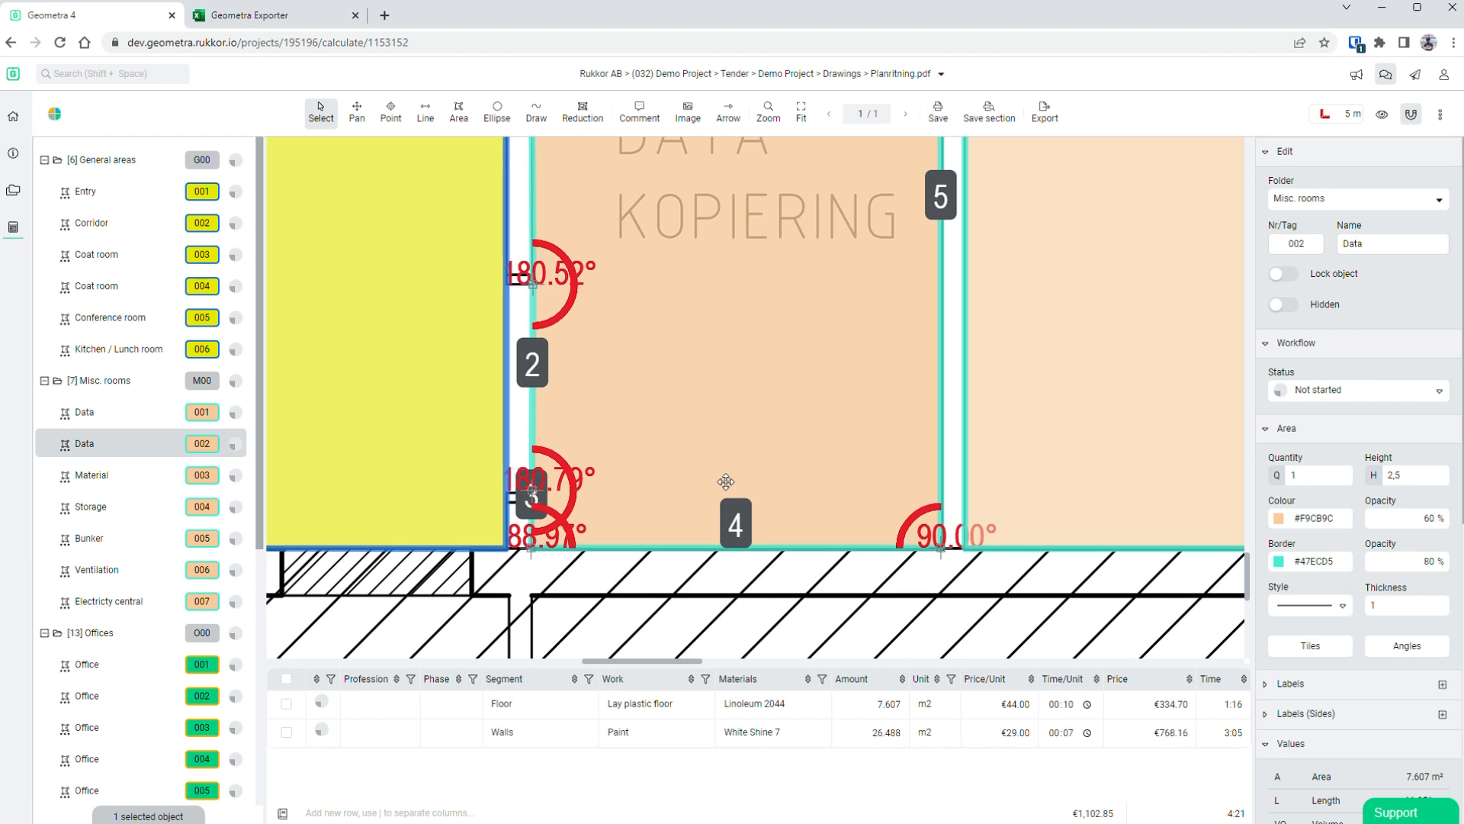
click(879, 732)
drag(881, 734, 912, 734)
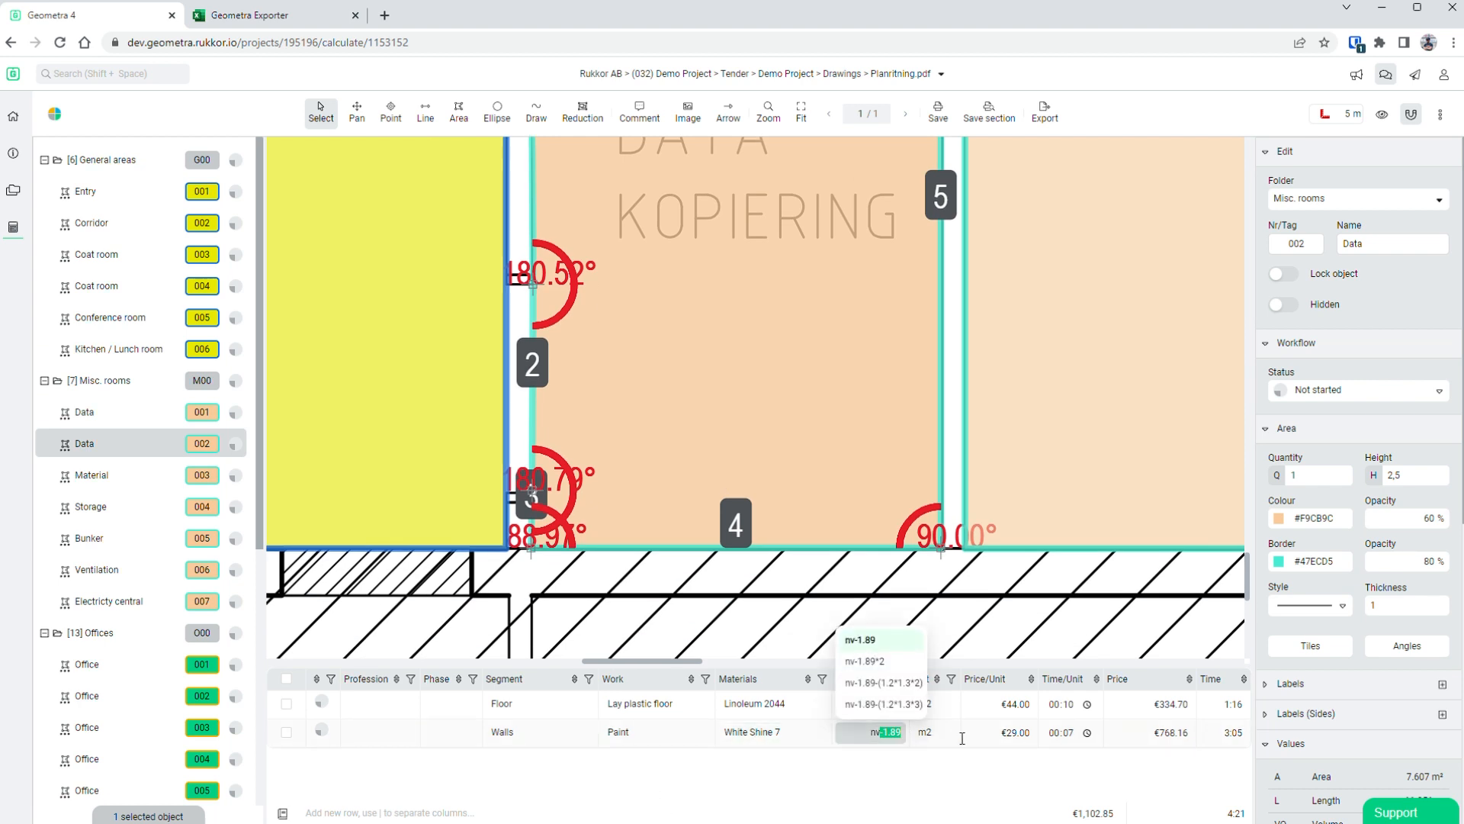
key(BackSpace)
text(-v2)
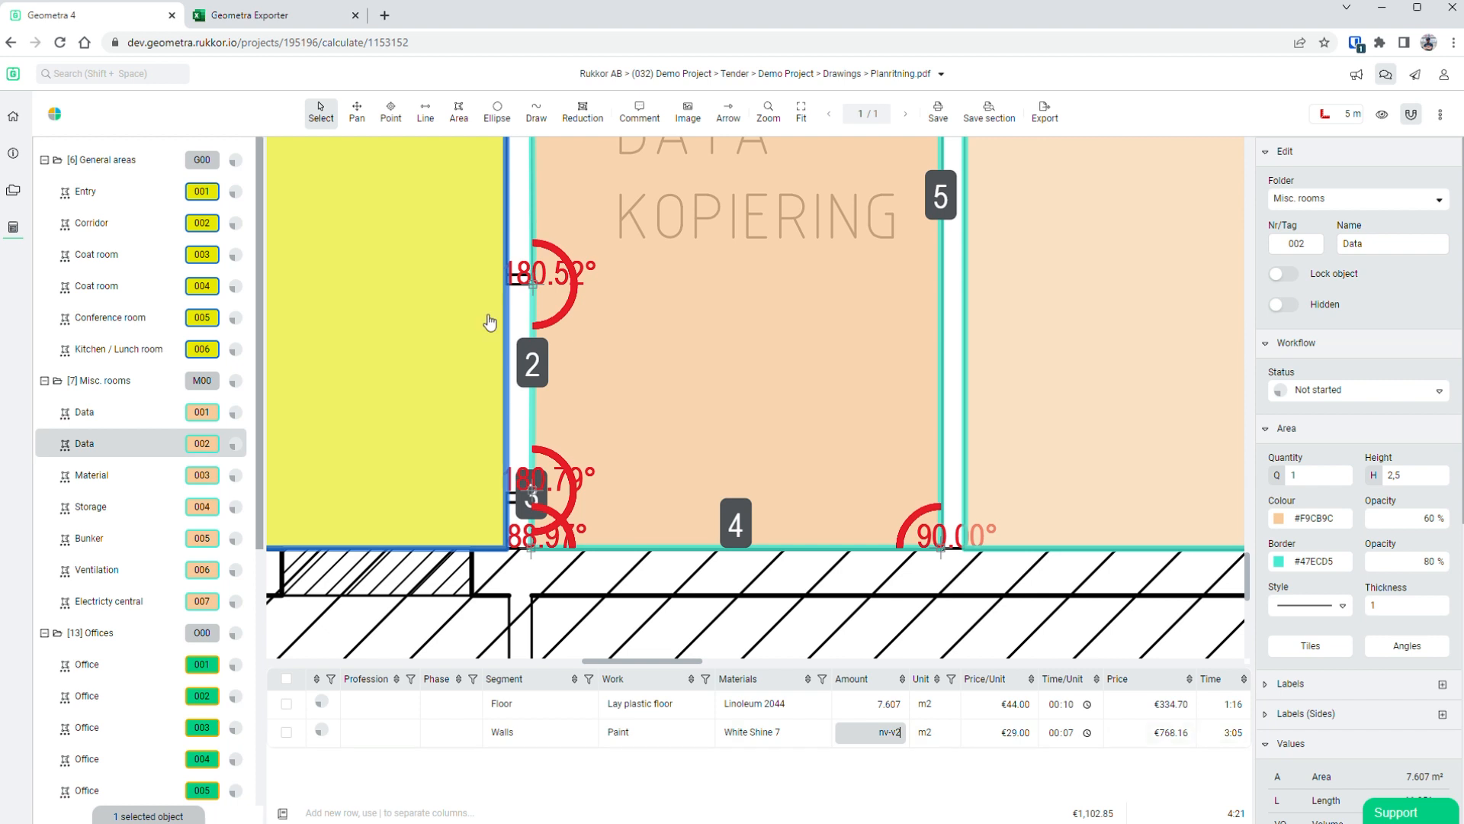
key(Tab)
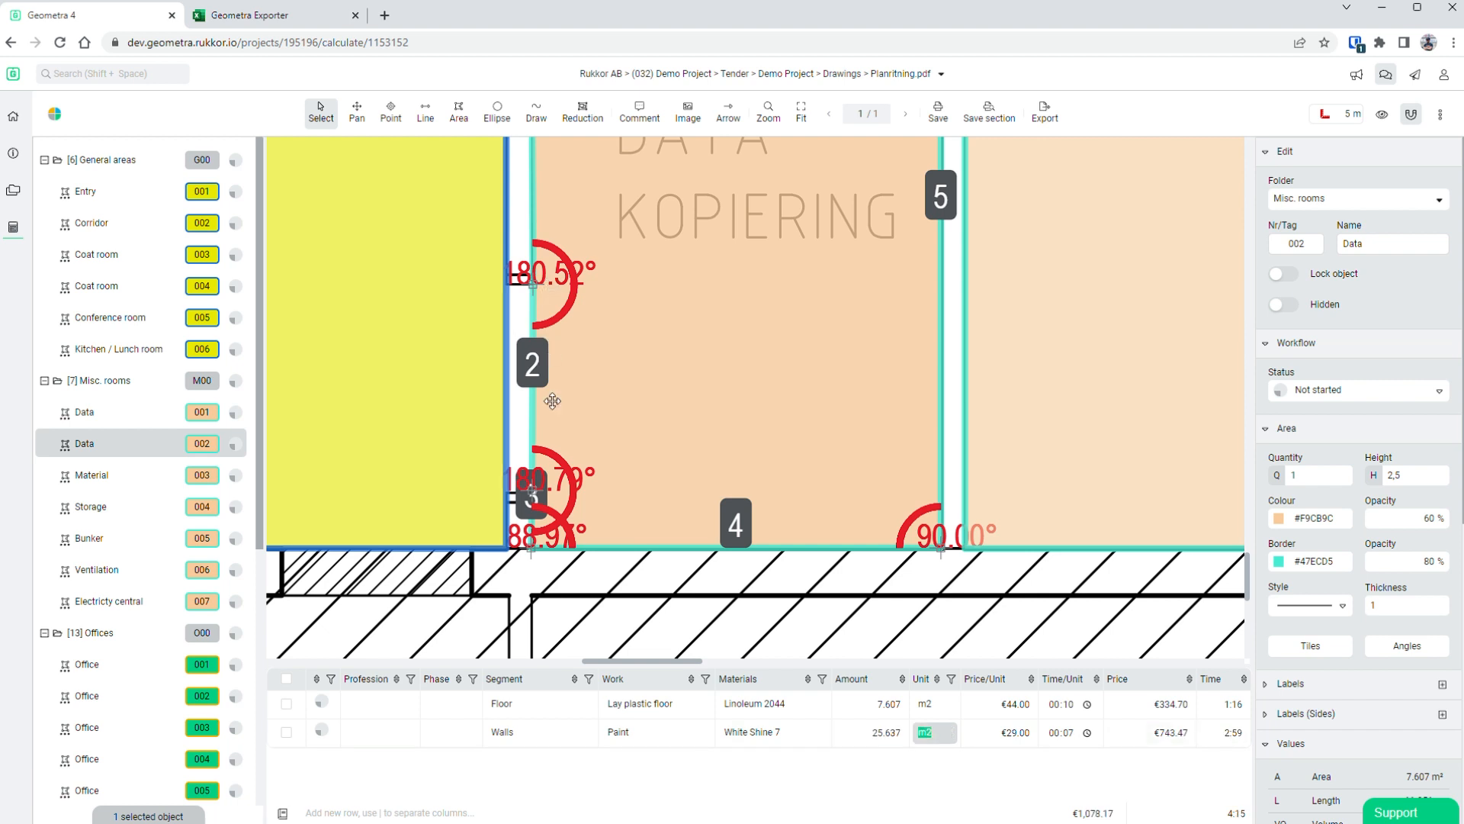
- Select all areas on the floor plan and enlarge the calculation table to review every floor and wall row
click(619, 805)
scroll(555, 293, down, 10)
drag(562, 232, 936, 567)
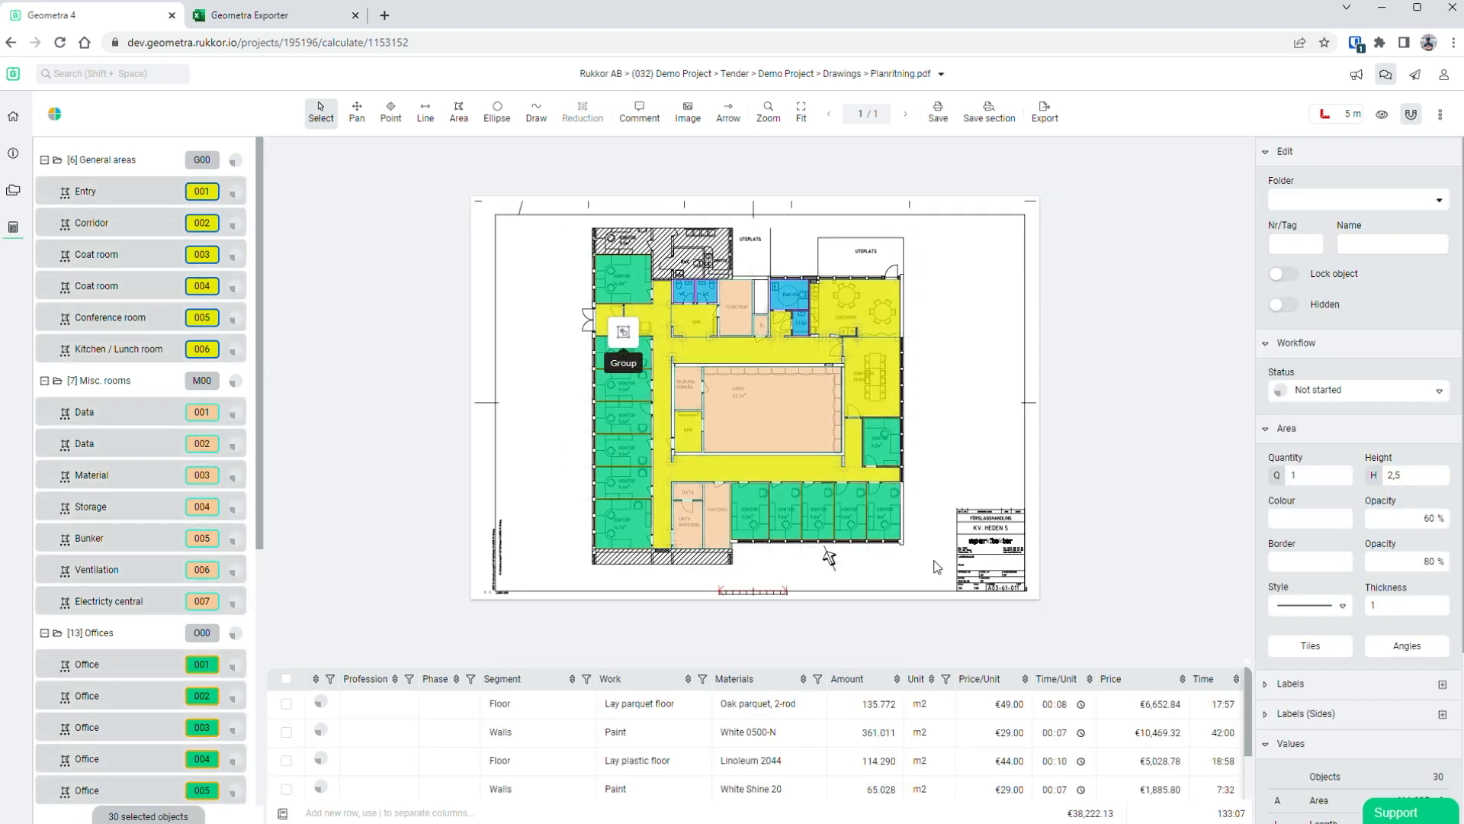
scroll(1090, 762, down, 2)
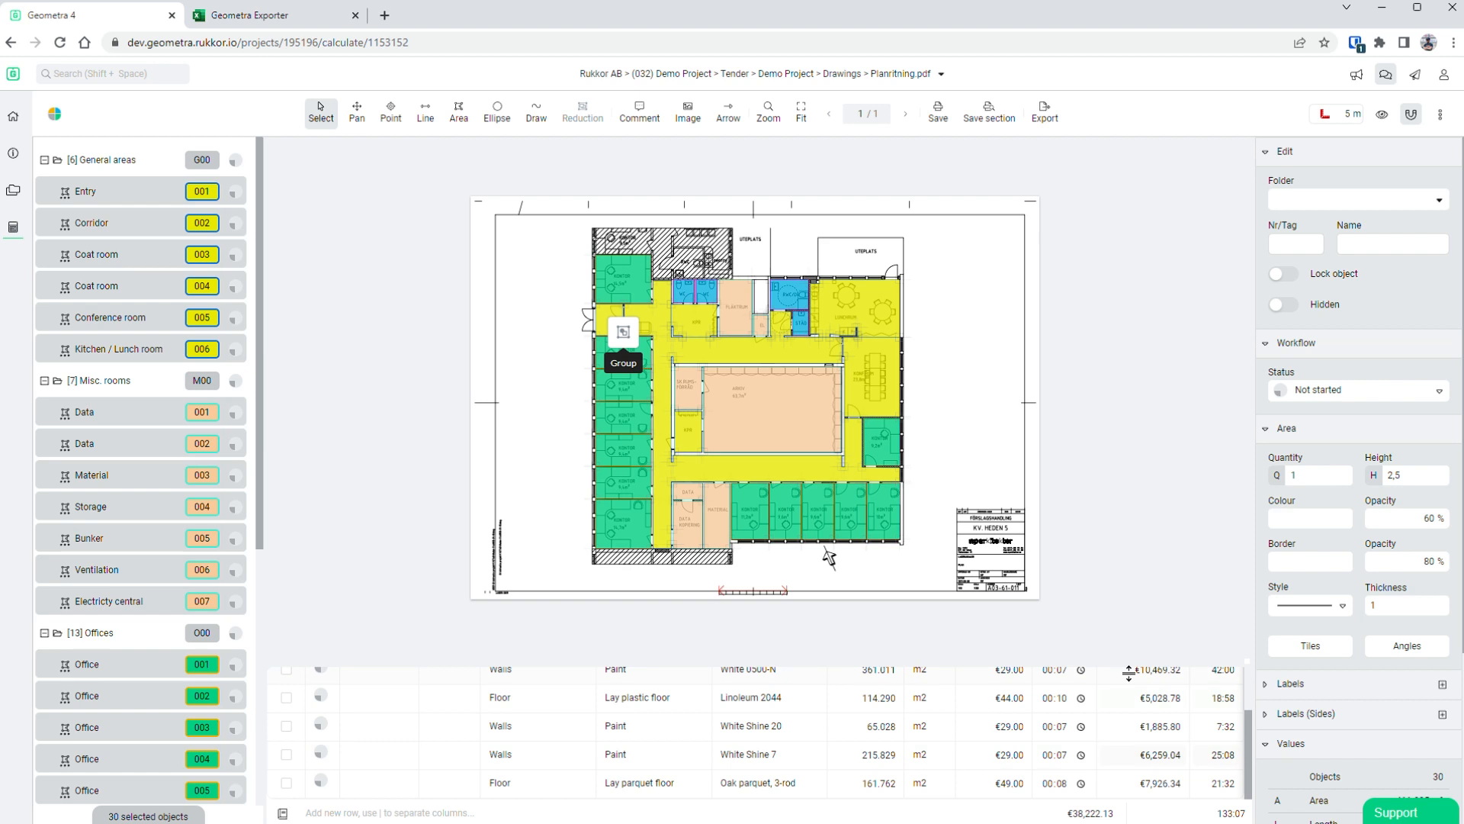
mouse_move(1124, 672)
mouse_down()
mouse_move(1111, 484)
mouse_move(1108, 594)
mouse_move(1100, 577)
mouse_up()
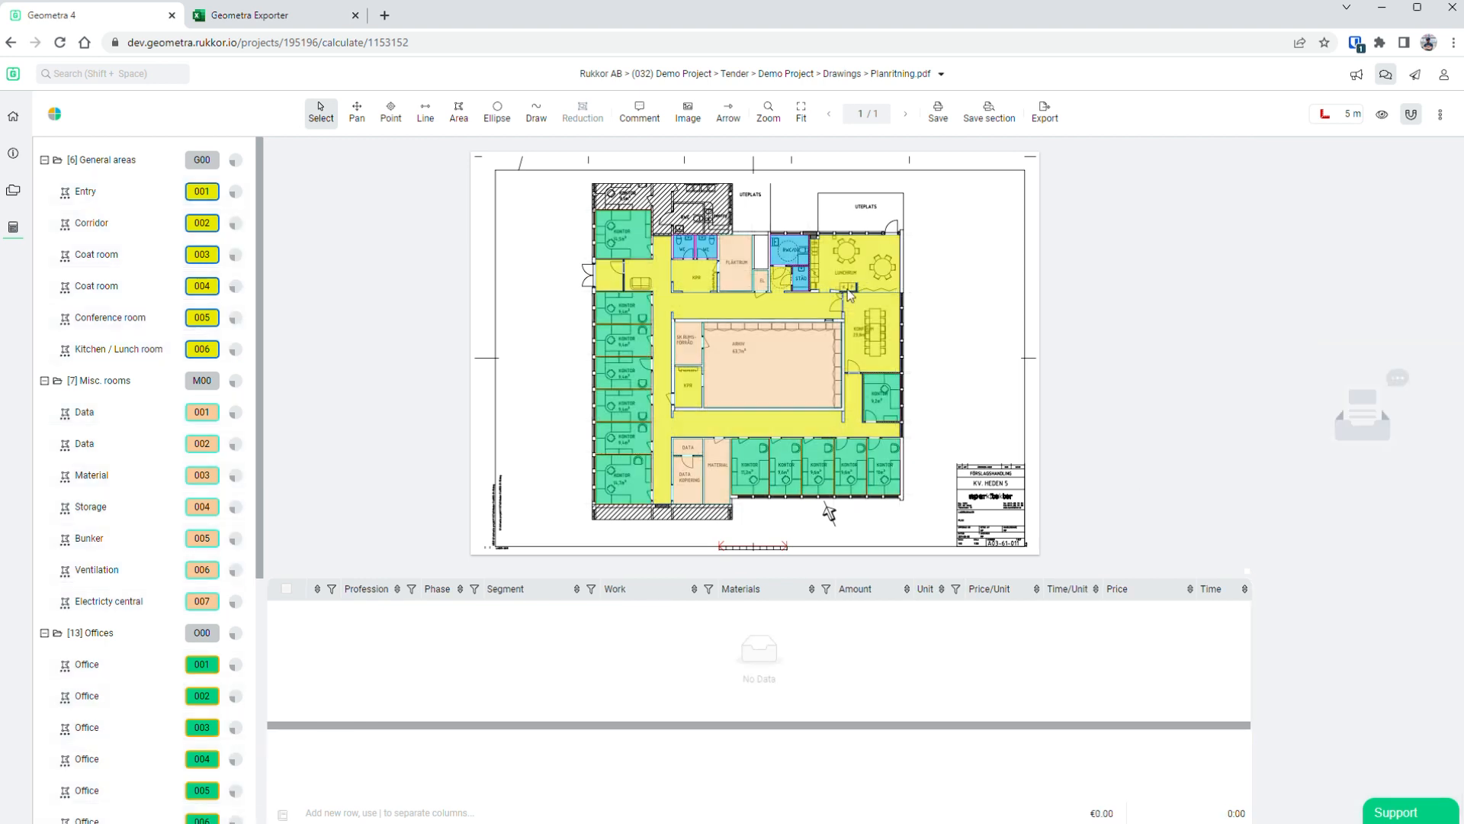
click(982, 515)
- Duplicate the Tender estimate and open the copy
click(942, 75)
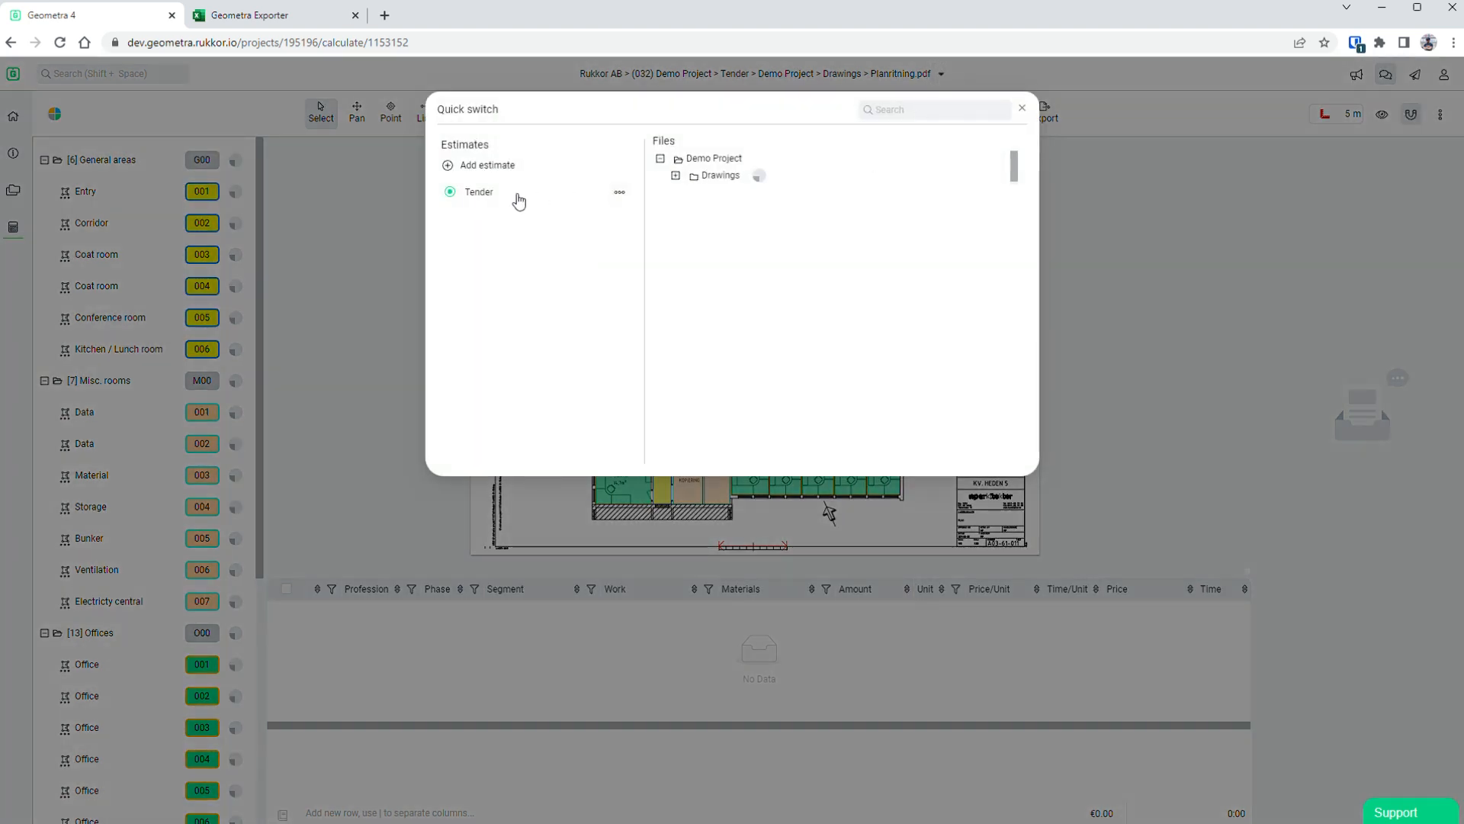
click(619, 192)
click(674, 255)
click(454, 217)
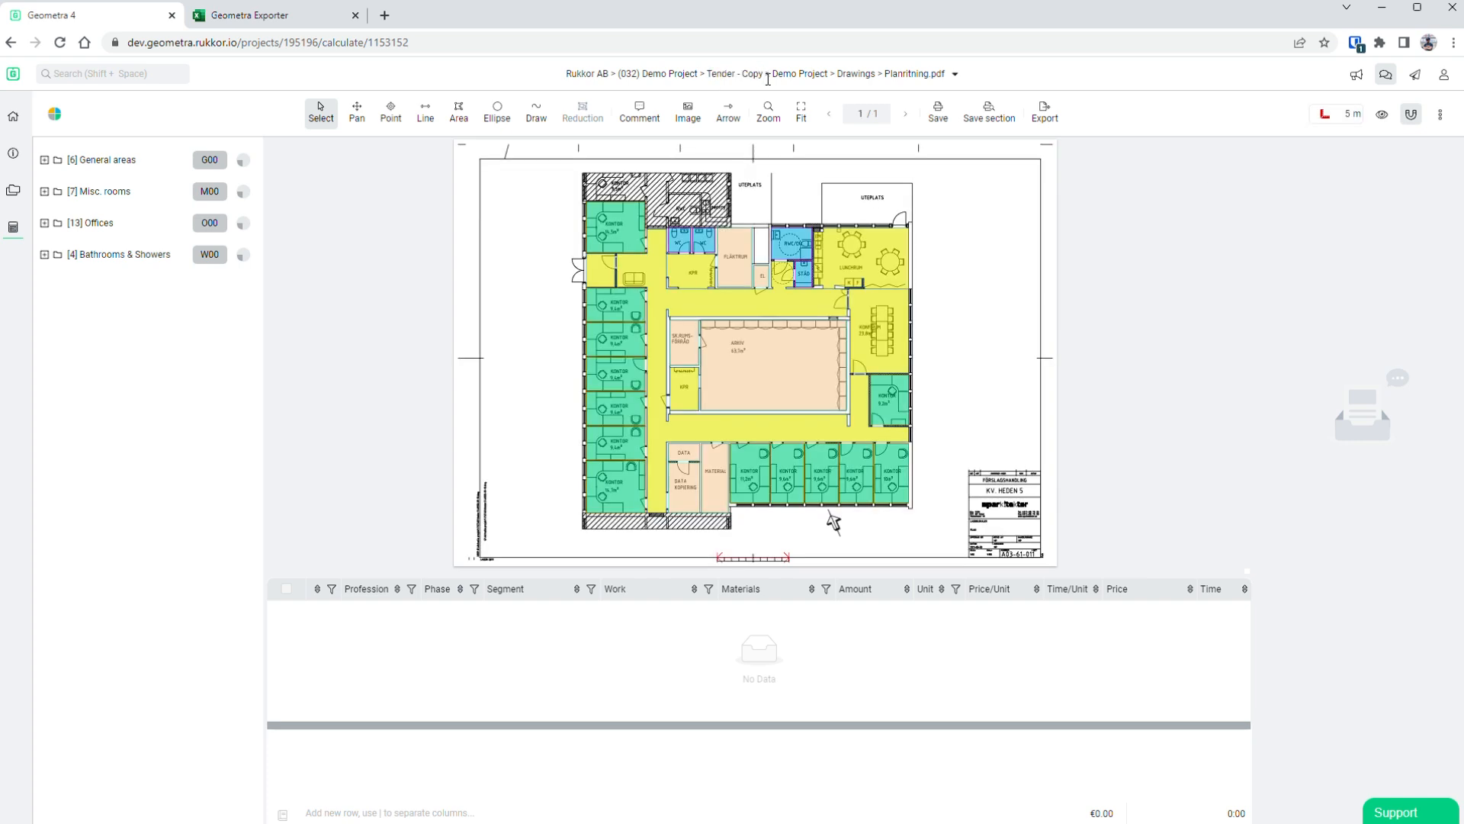
- Rename the copied estimate to Tender - Alternative
click(957, 76)
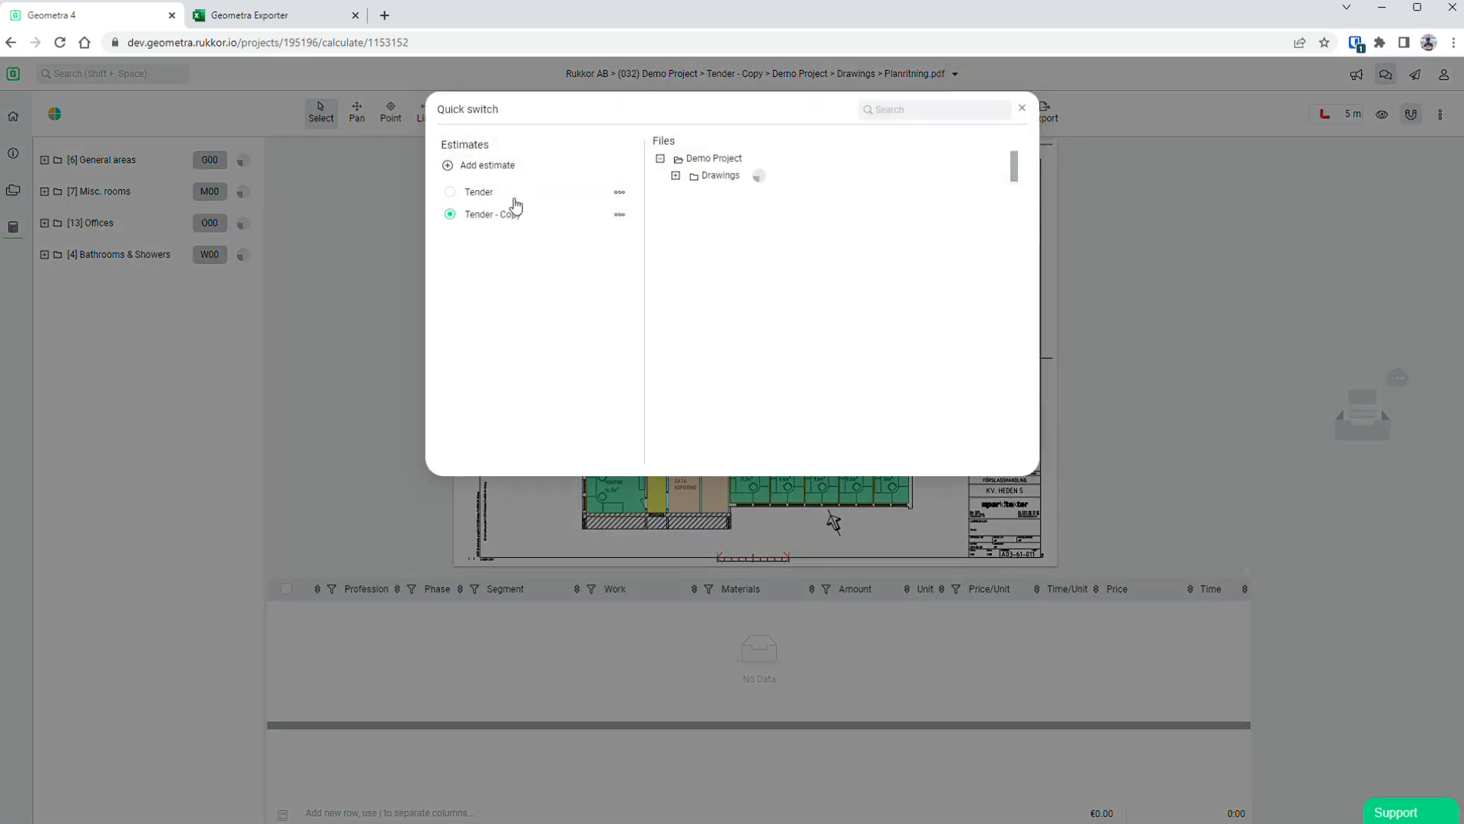
click(620, 217)
click(628, 243)
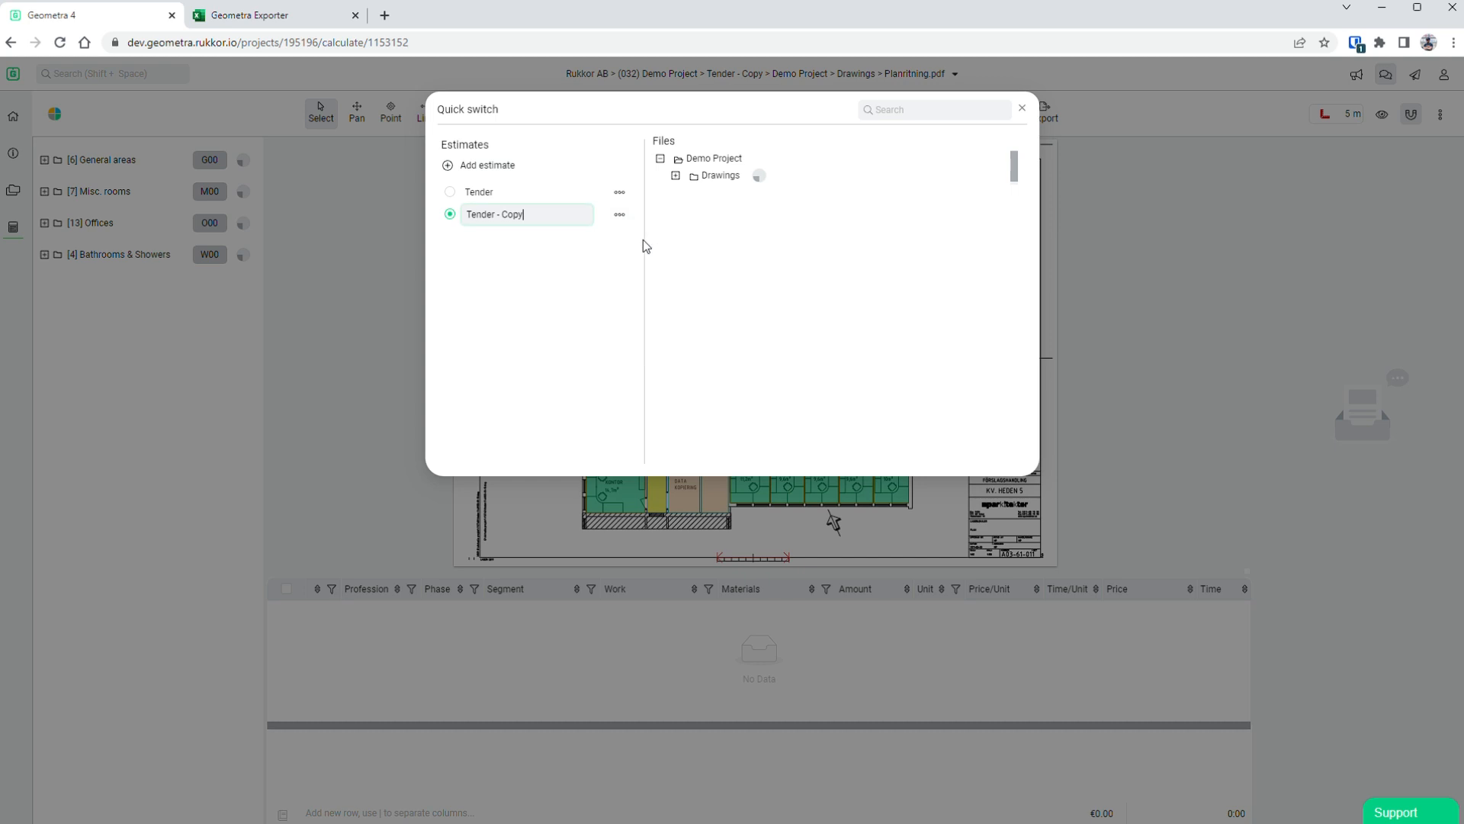
text(Te)
click(480, 290)
click(633, 221)
click(636, 245)
key(Return)
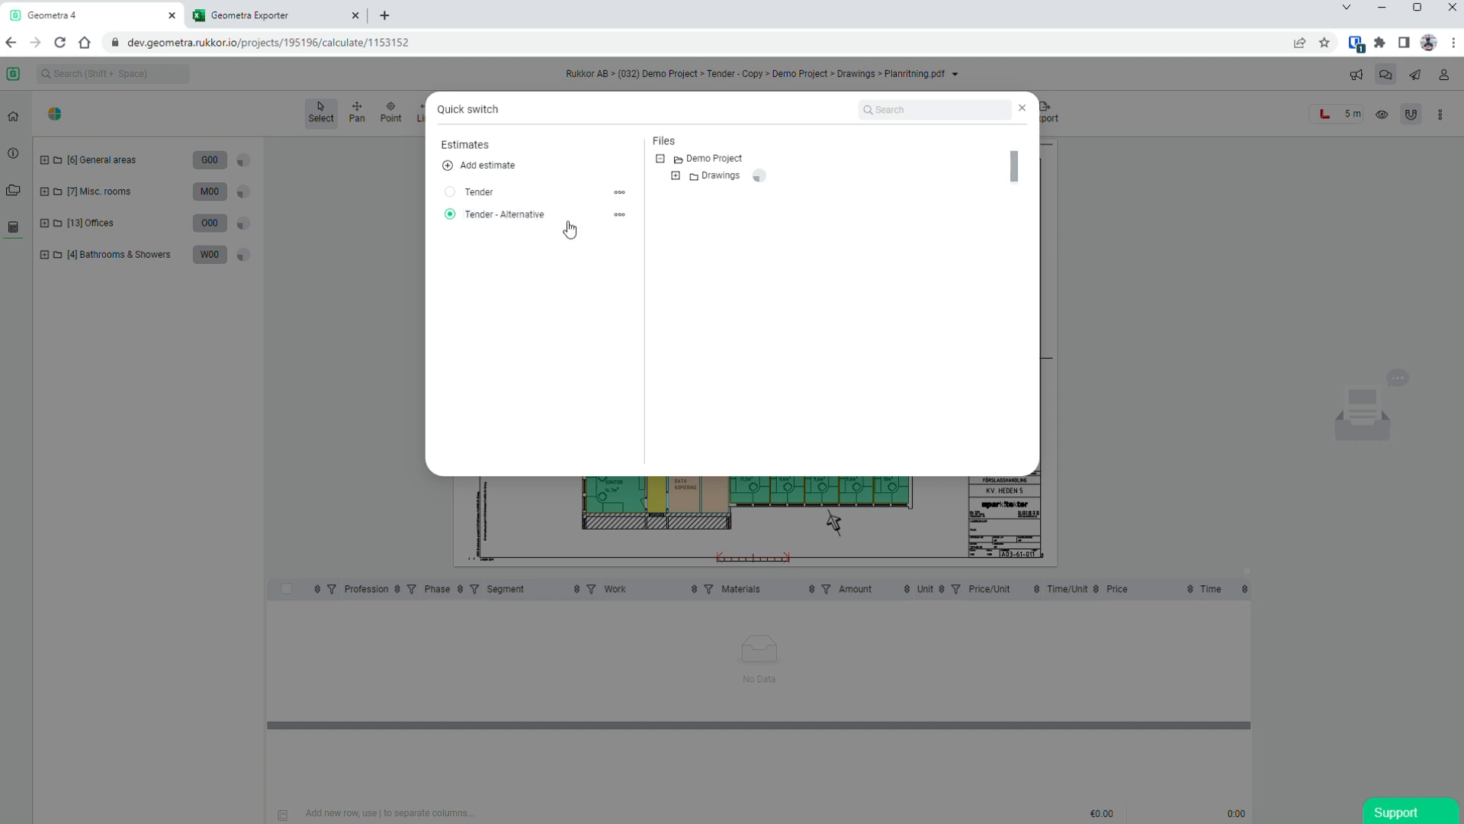
click(404, 291)
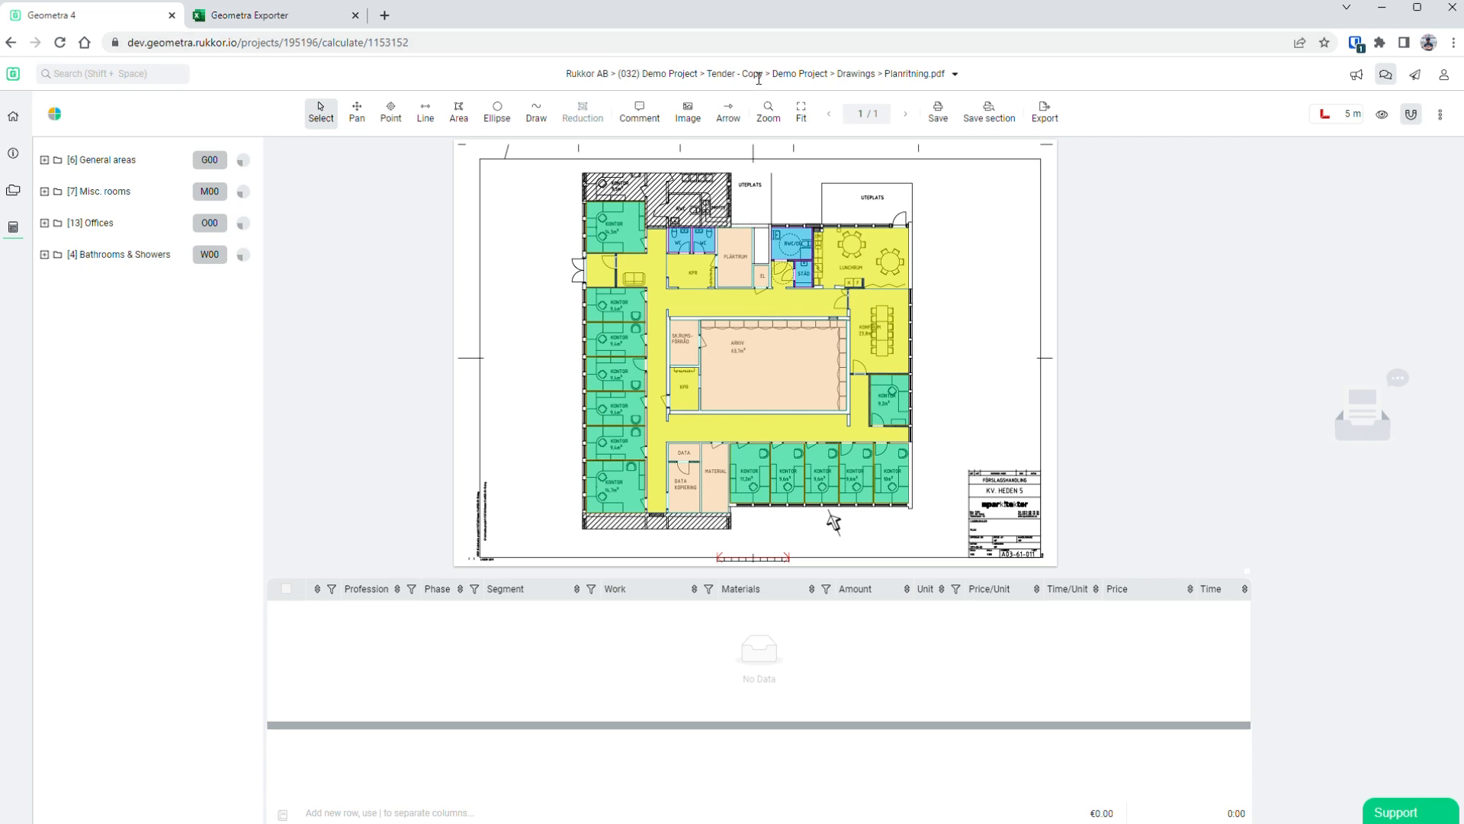
- Review the work rows of all areas in the alternative estimate and switch back to the Tender estimate
drag(558, 207, 926, 570)
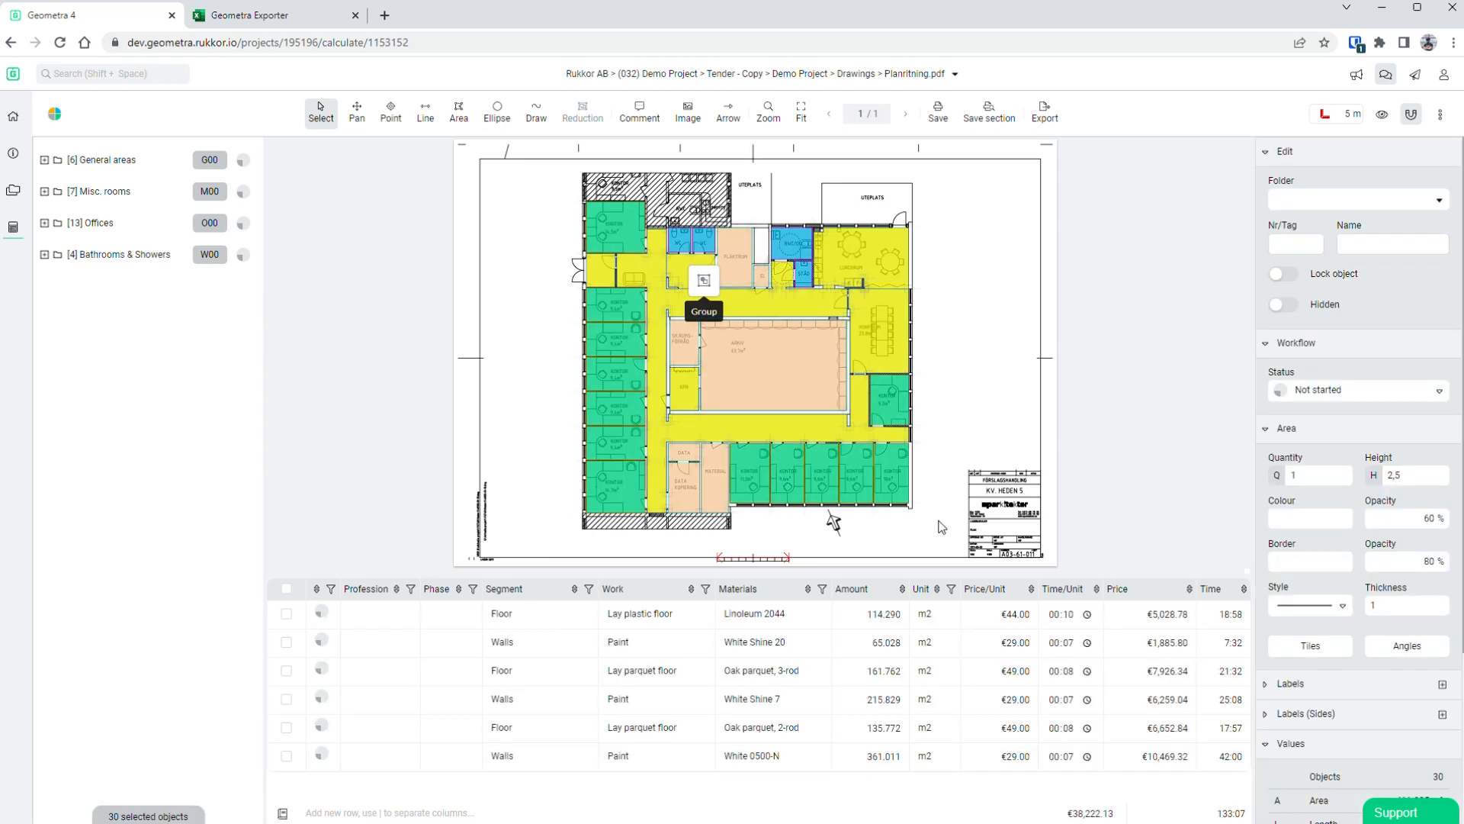
click(942, 526)
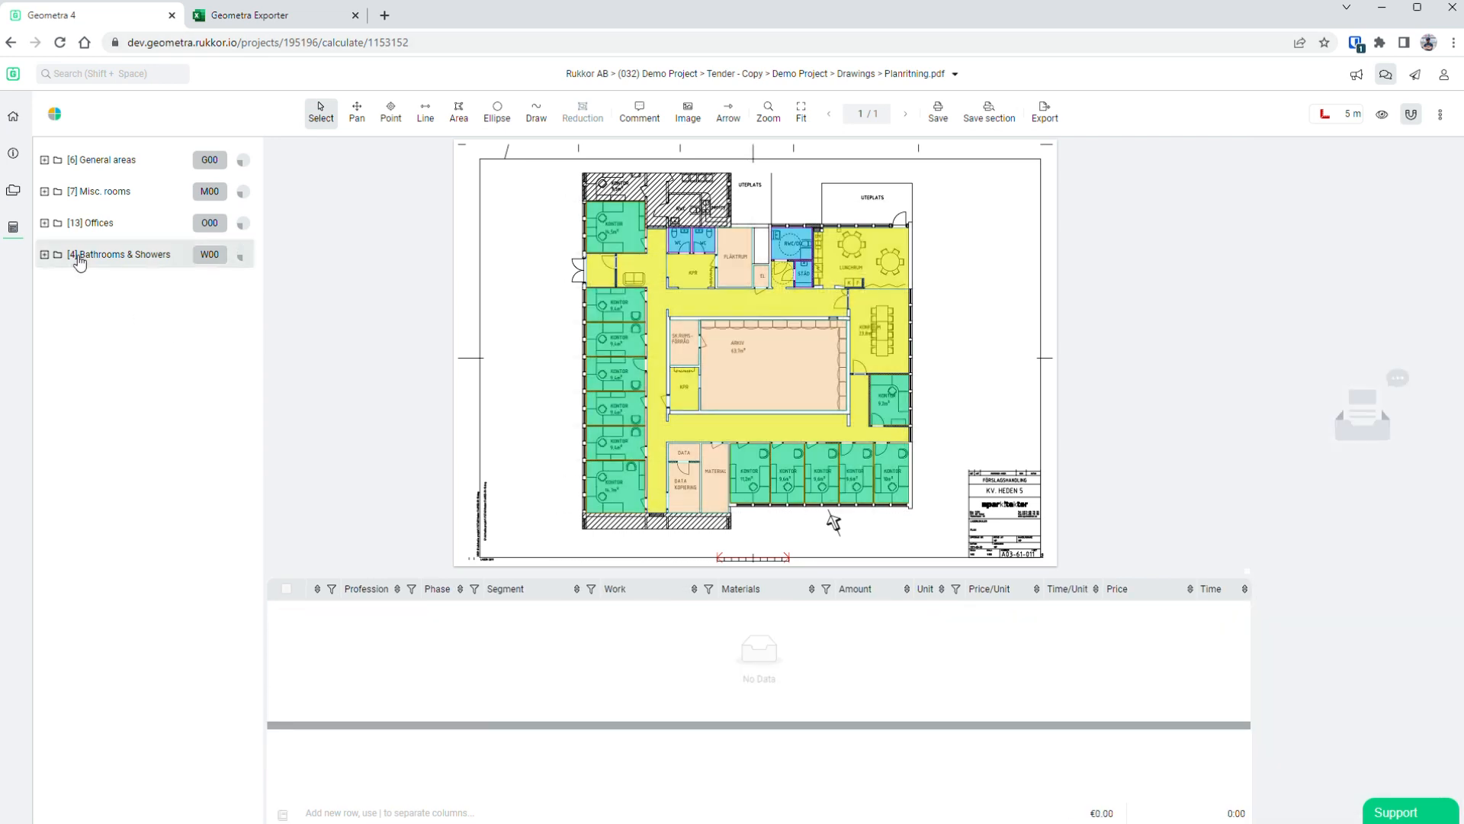
click(956, 74)
click(469, 192)
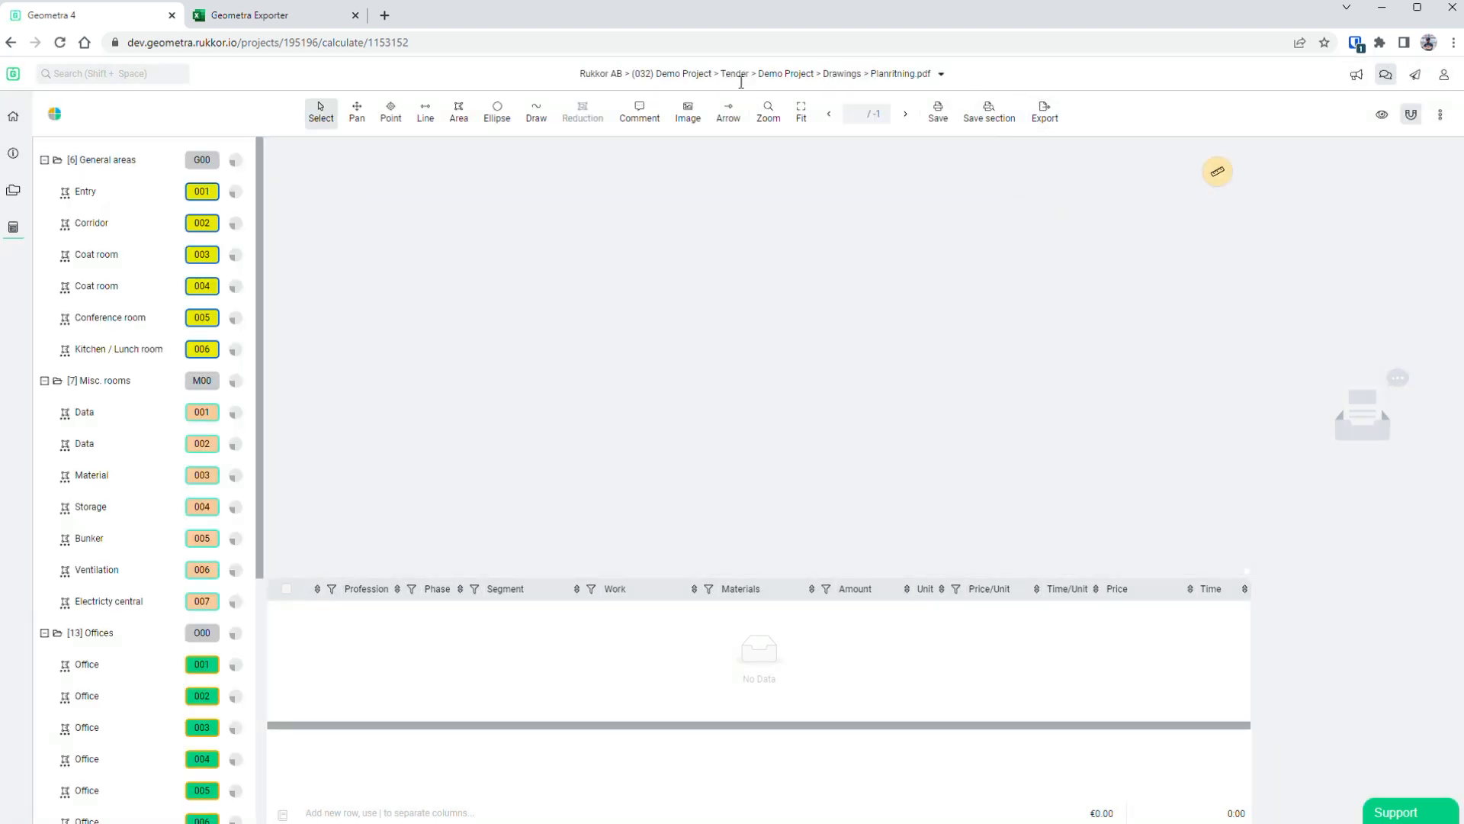
- Switch to the Tender - Alternative estimate and select all areas on the floor plan
click(935, 77)
click(673, 182)
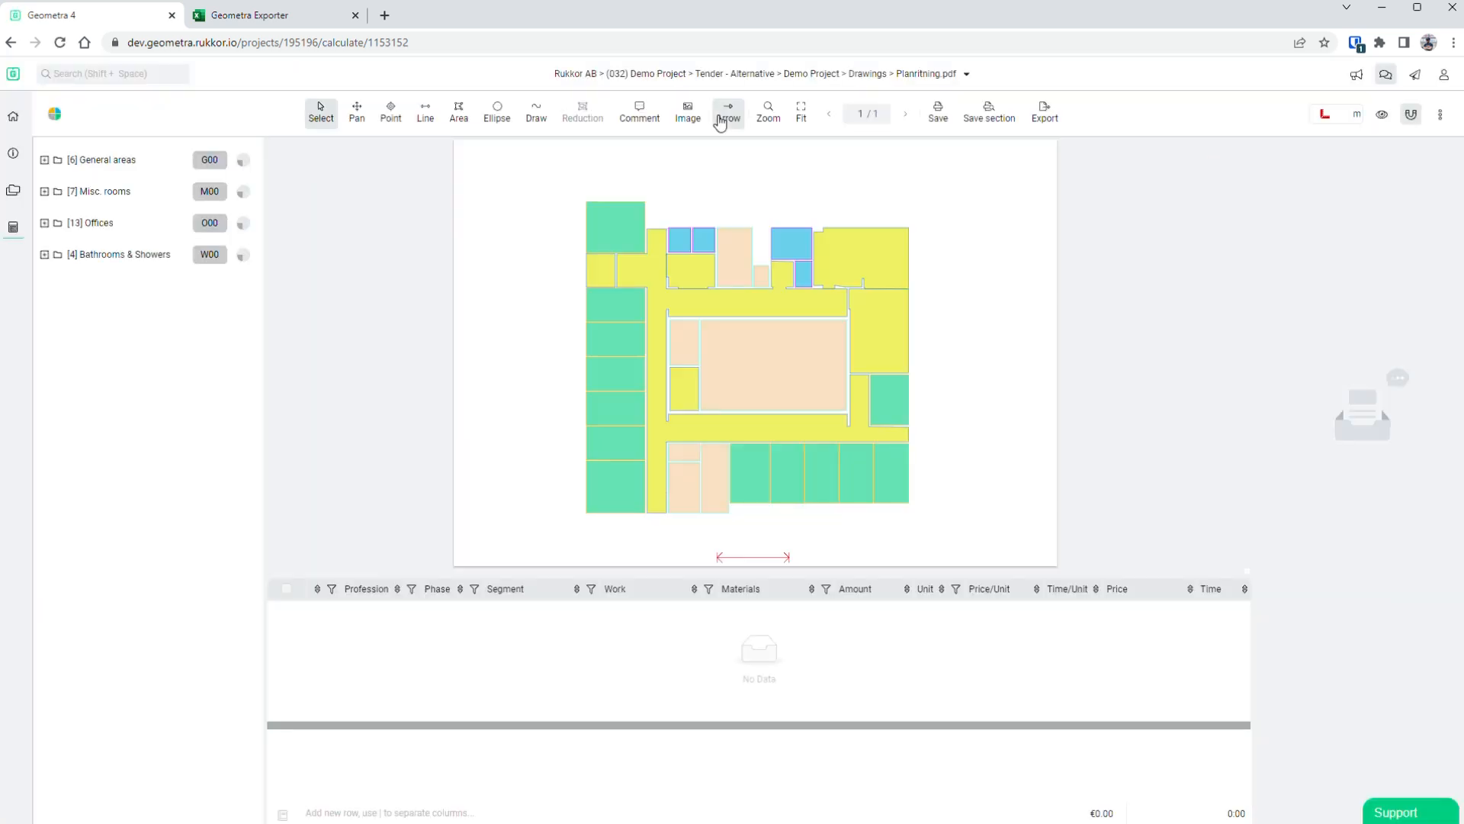
drag(699, 74, 770, 80)
click(770, 80)
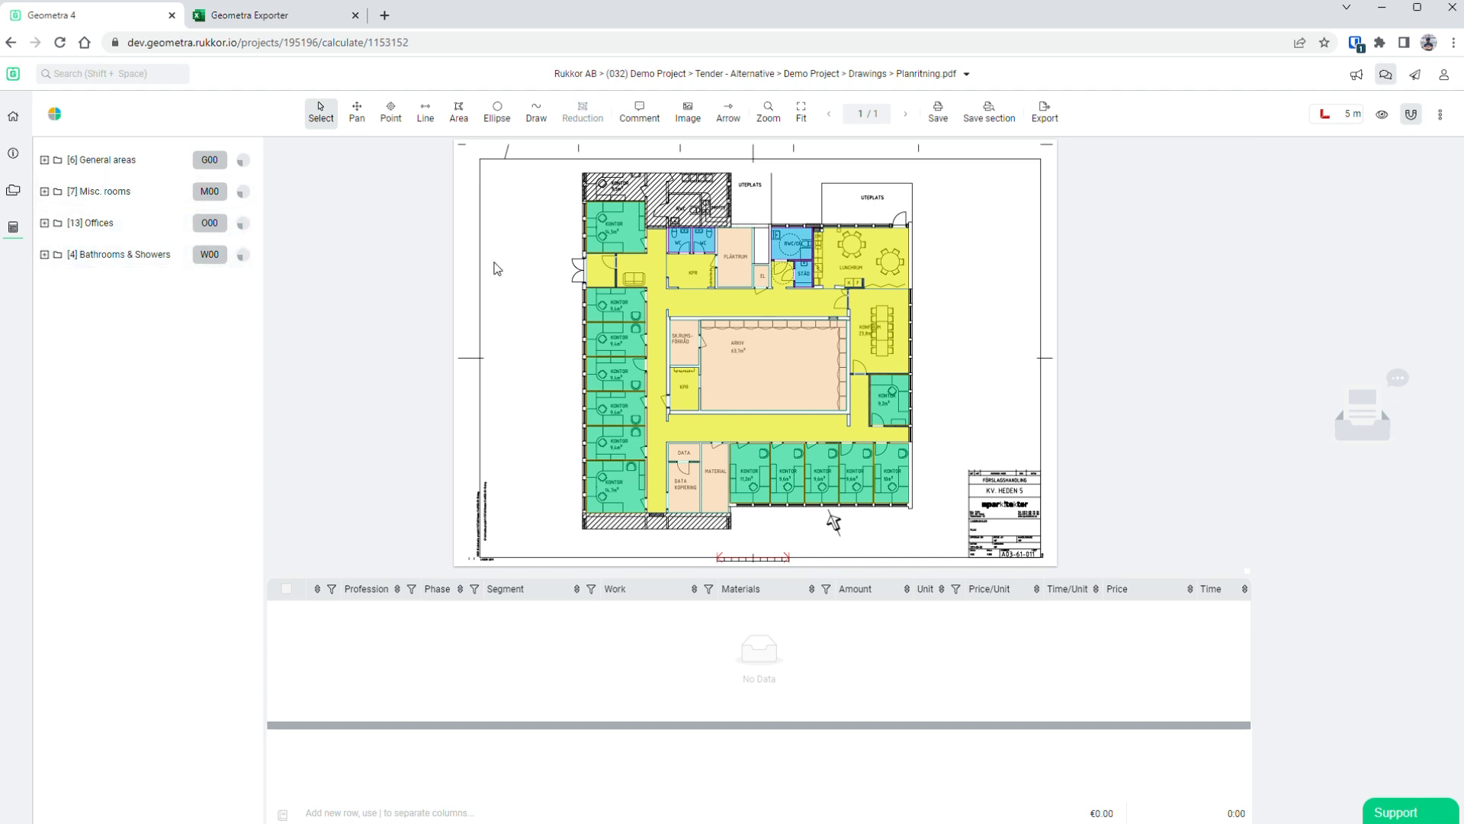
key(ctrl+a)
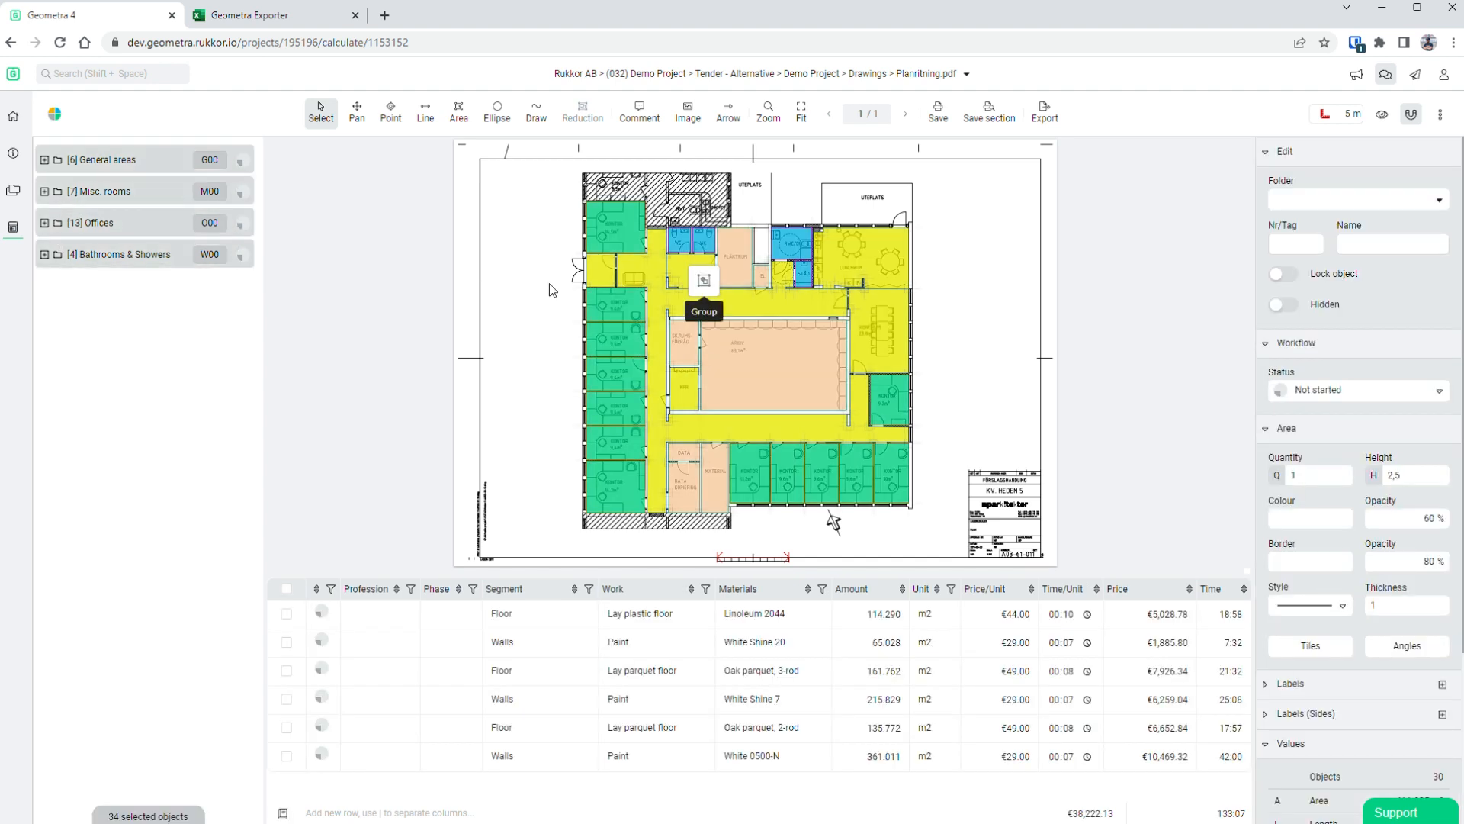
- Change the material of the Oak parquet, 2-rod floor row to Oak parquet, 3-rod and check the merged row's amount formula
double_click(788, 733)
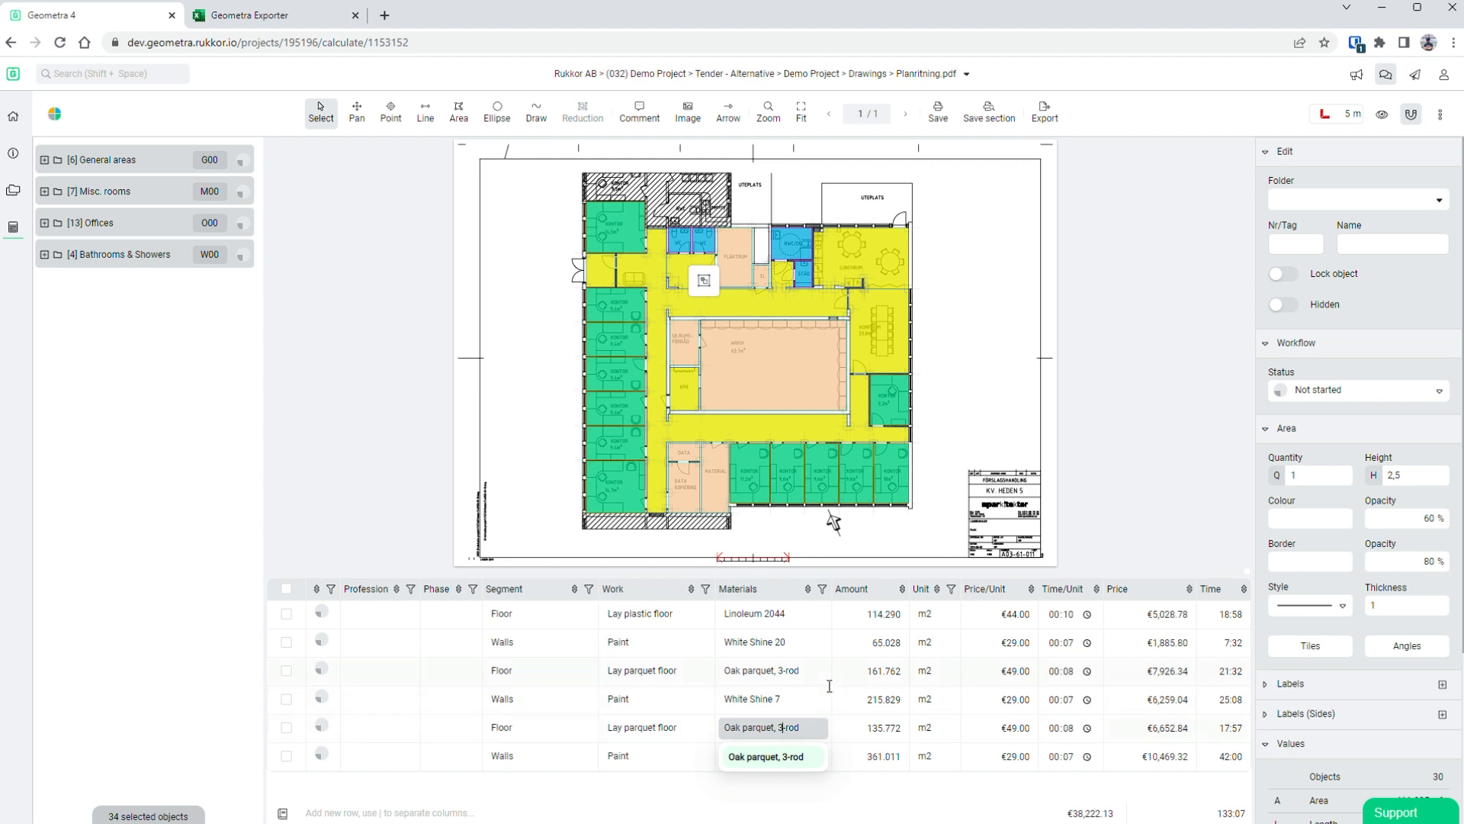
key(Return)
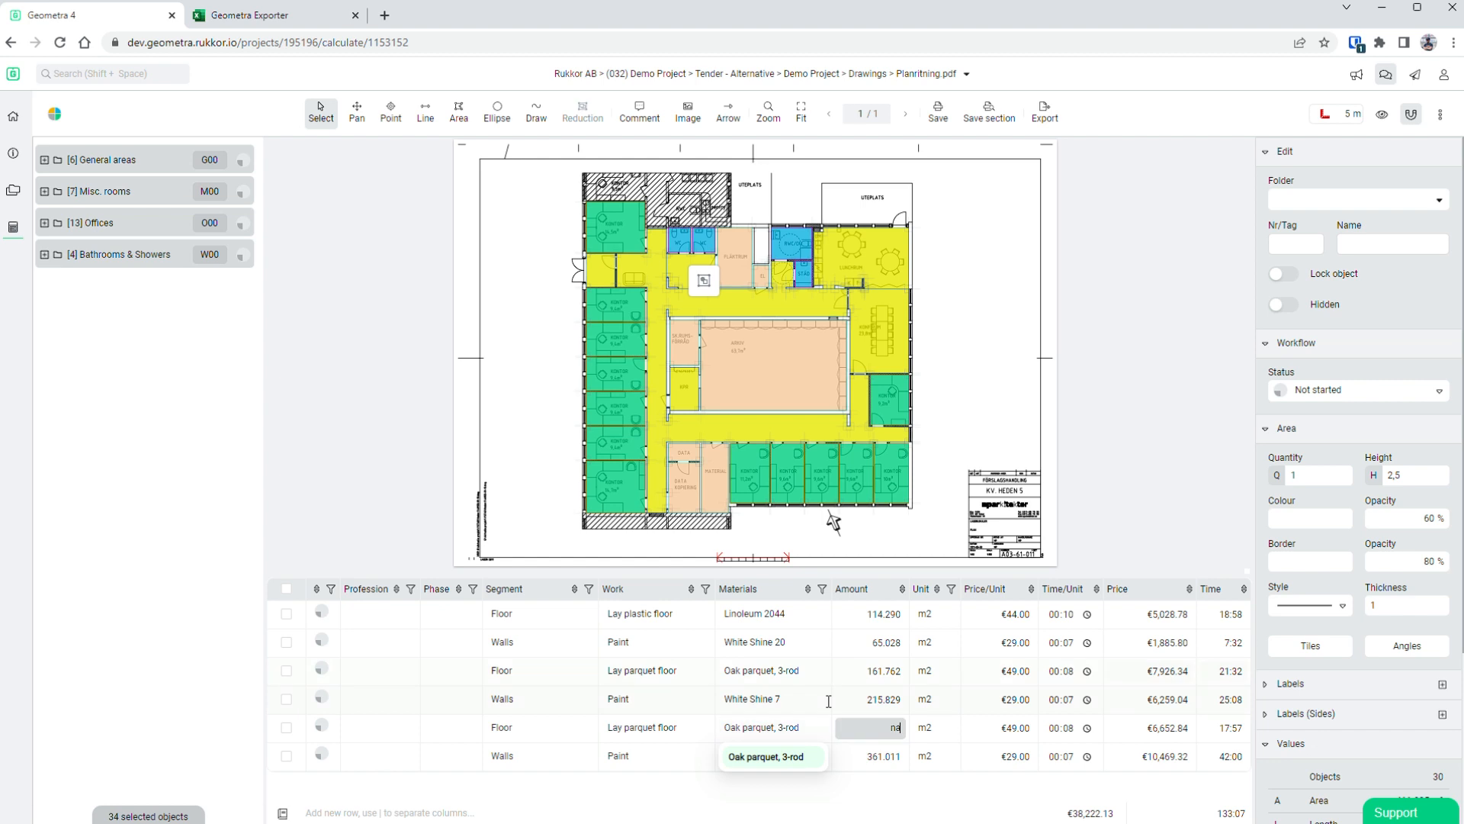
double_click(879, 675)
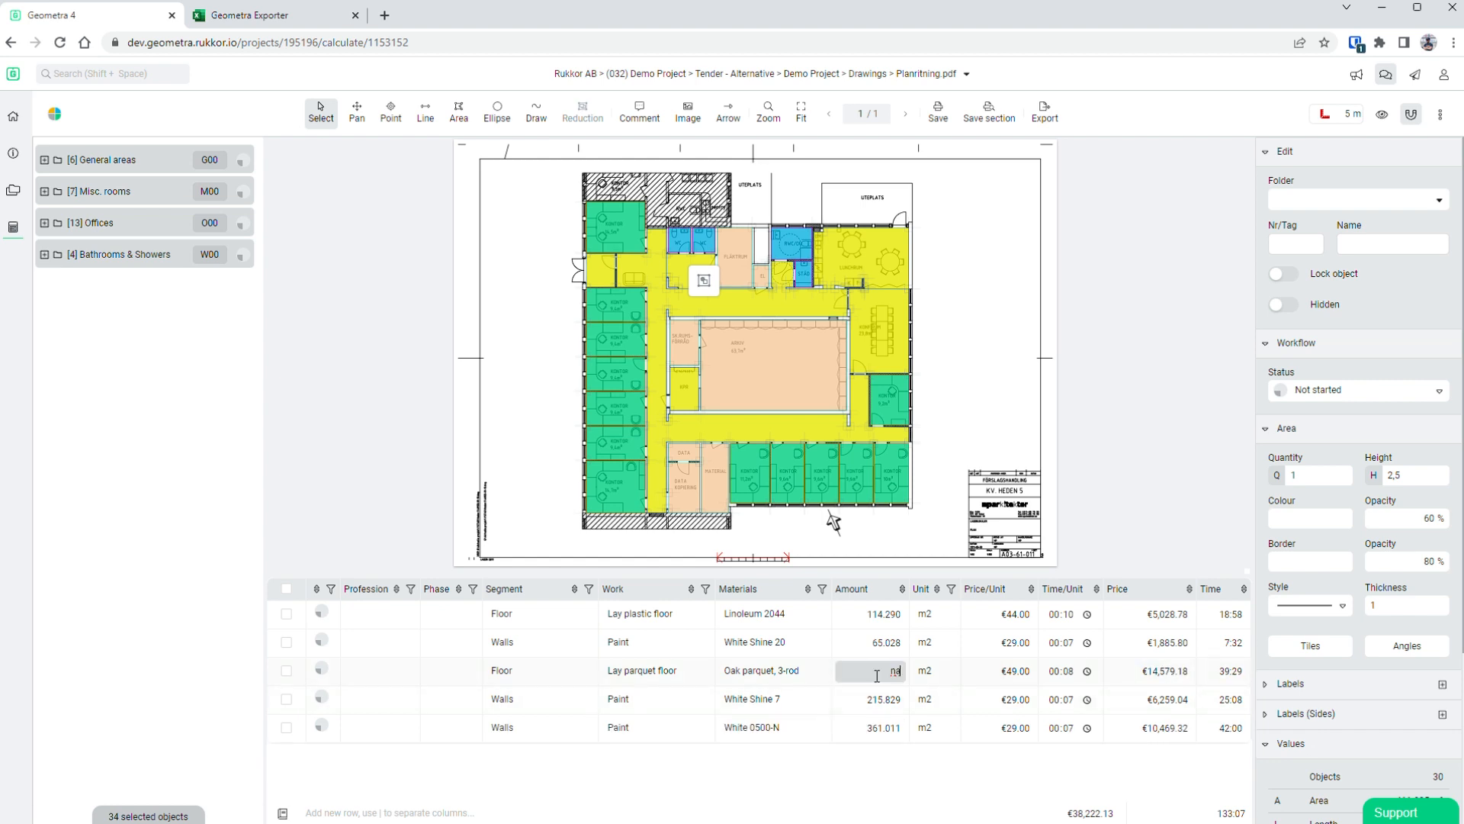
click(914, 779)
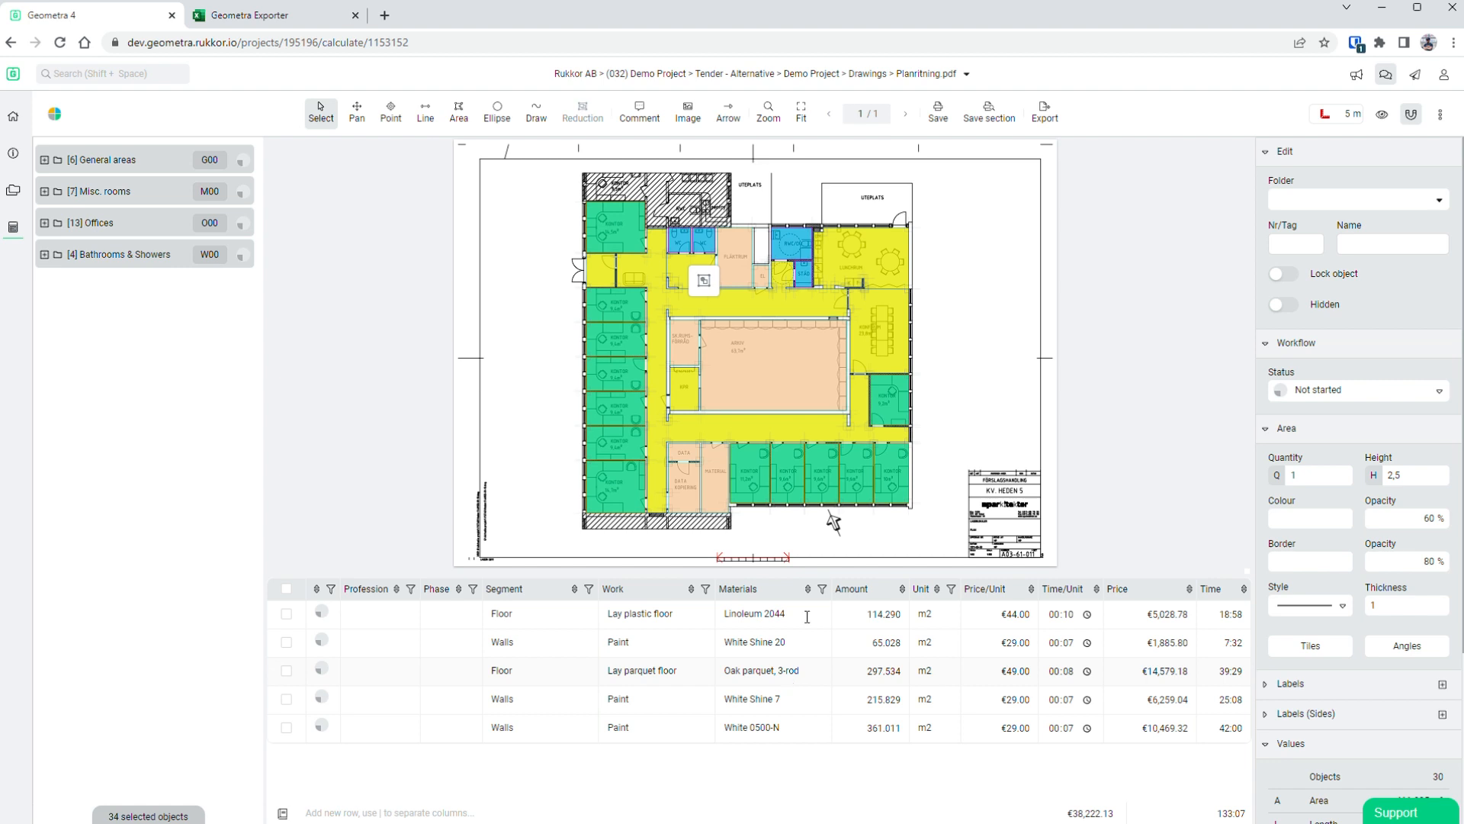
- In the Tender estimate, select all areas and set the price per unit of the Oak parquet, 2-rod floor row to €59.00
click(966, 74)
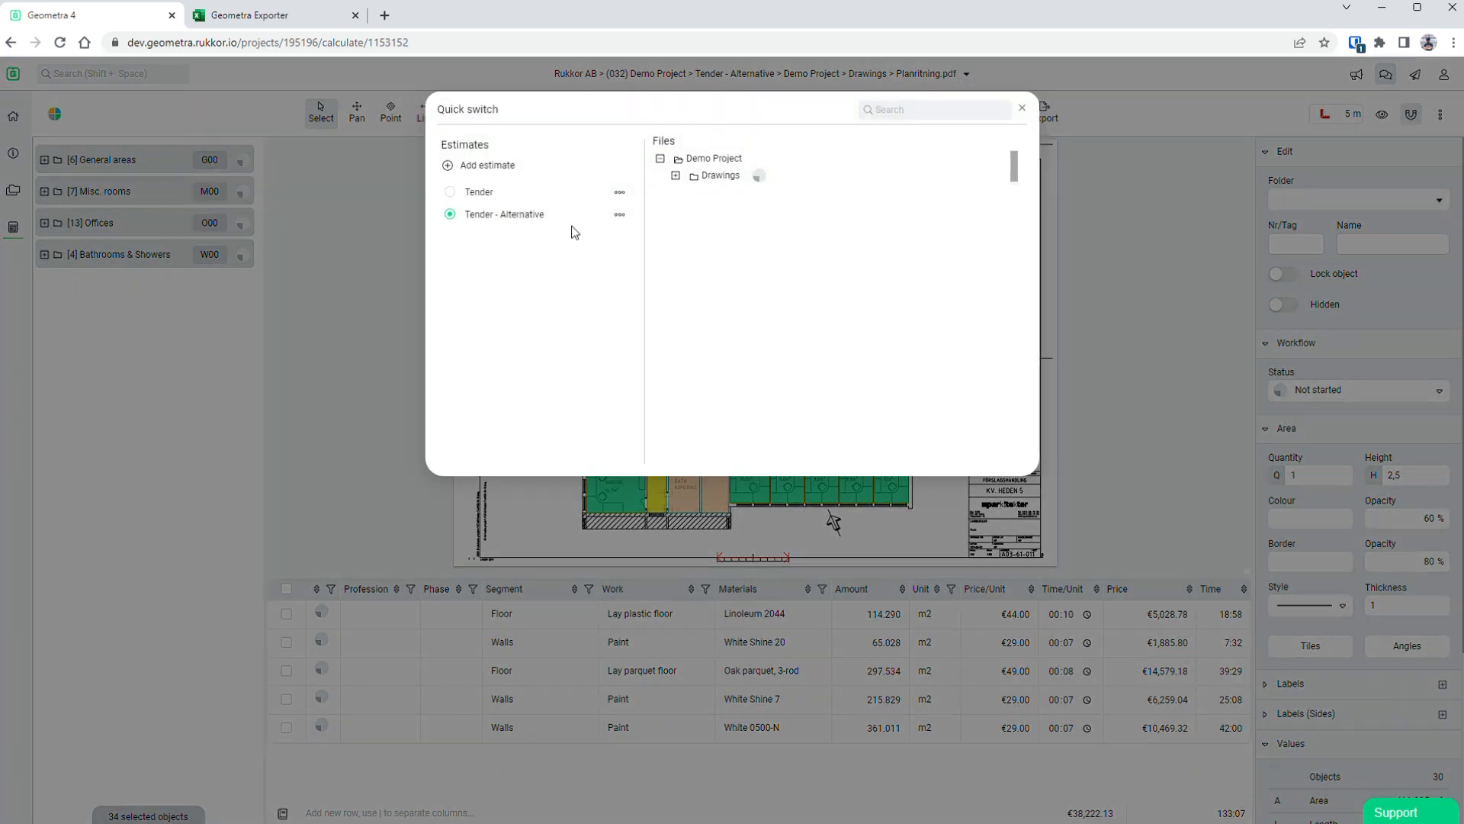
click(485, 193)
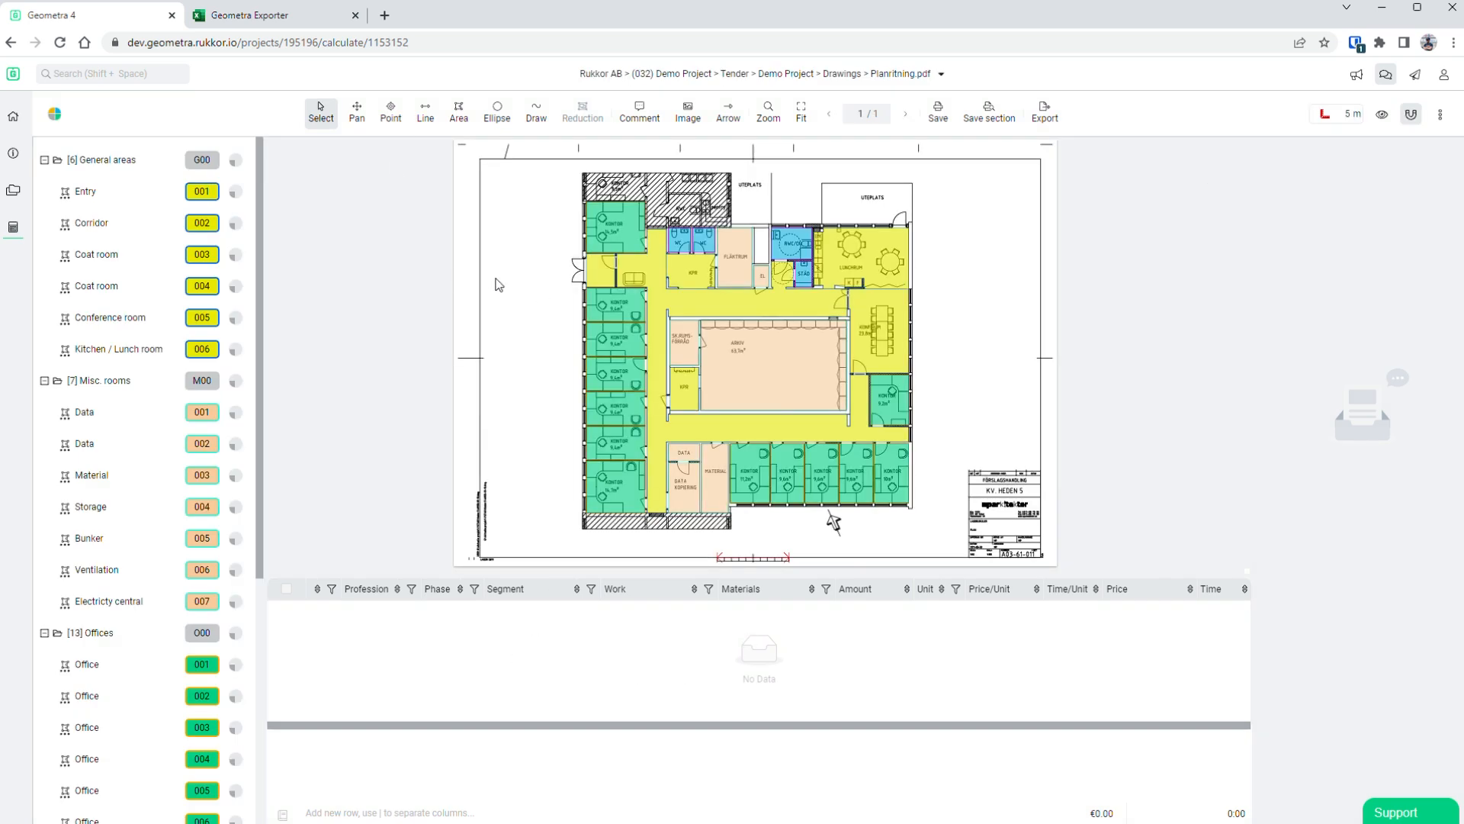
key(ctrl+a)
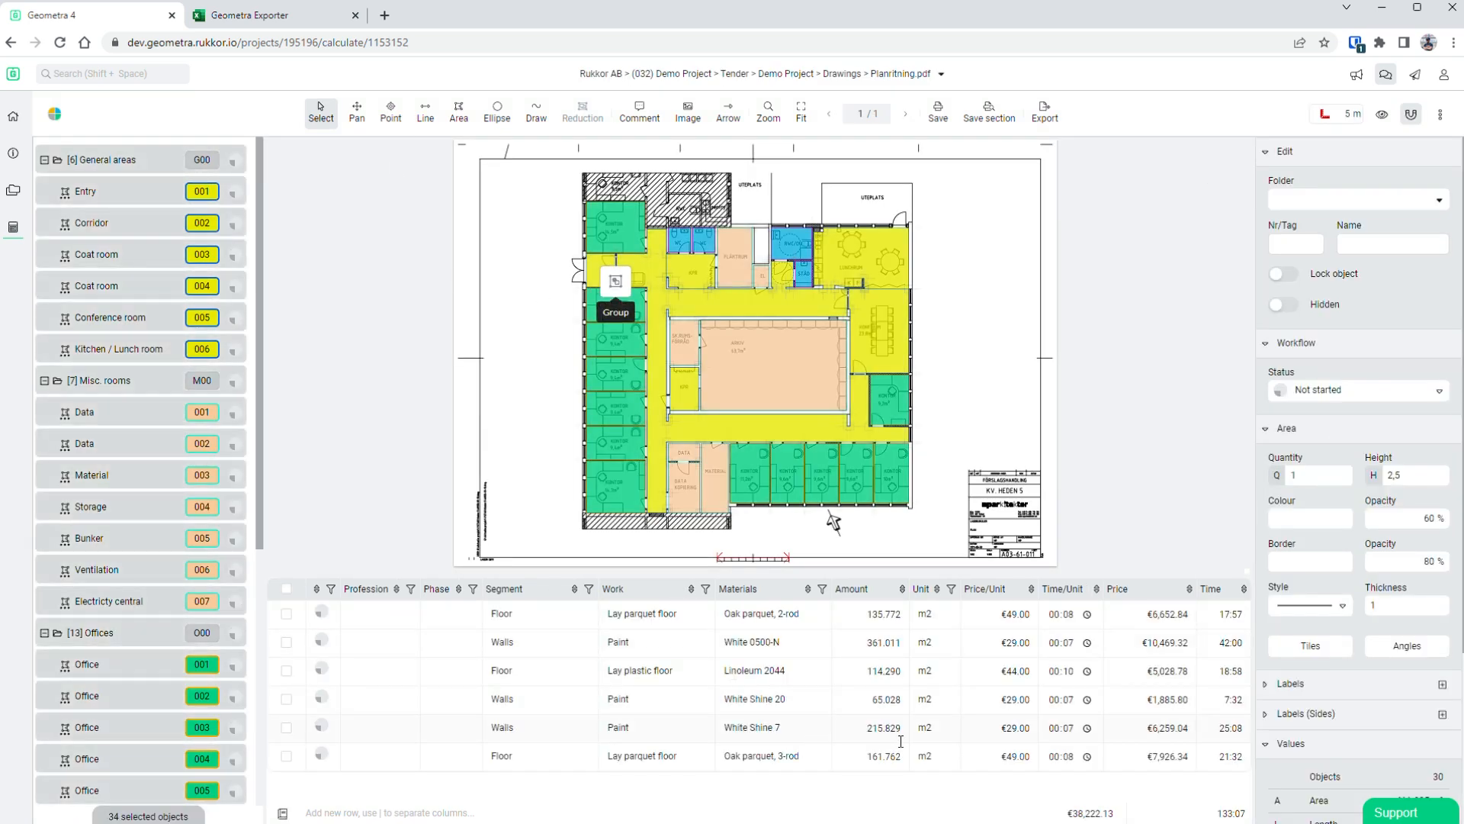
click(1013, 624)
drag(1027, 619, 1042, 615)
text(59)
click(1051, 614)
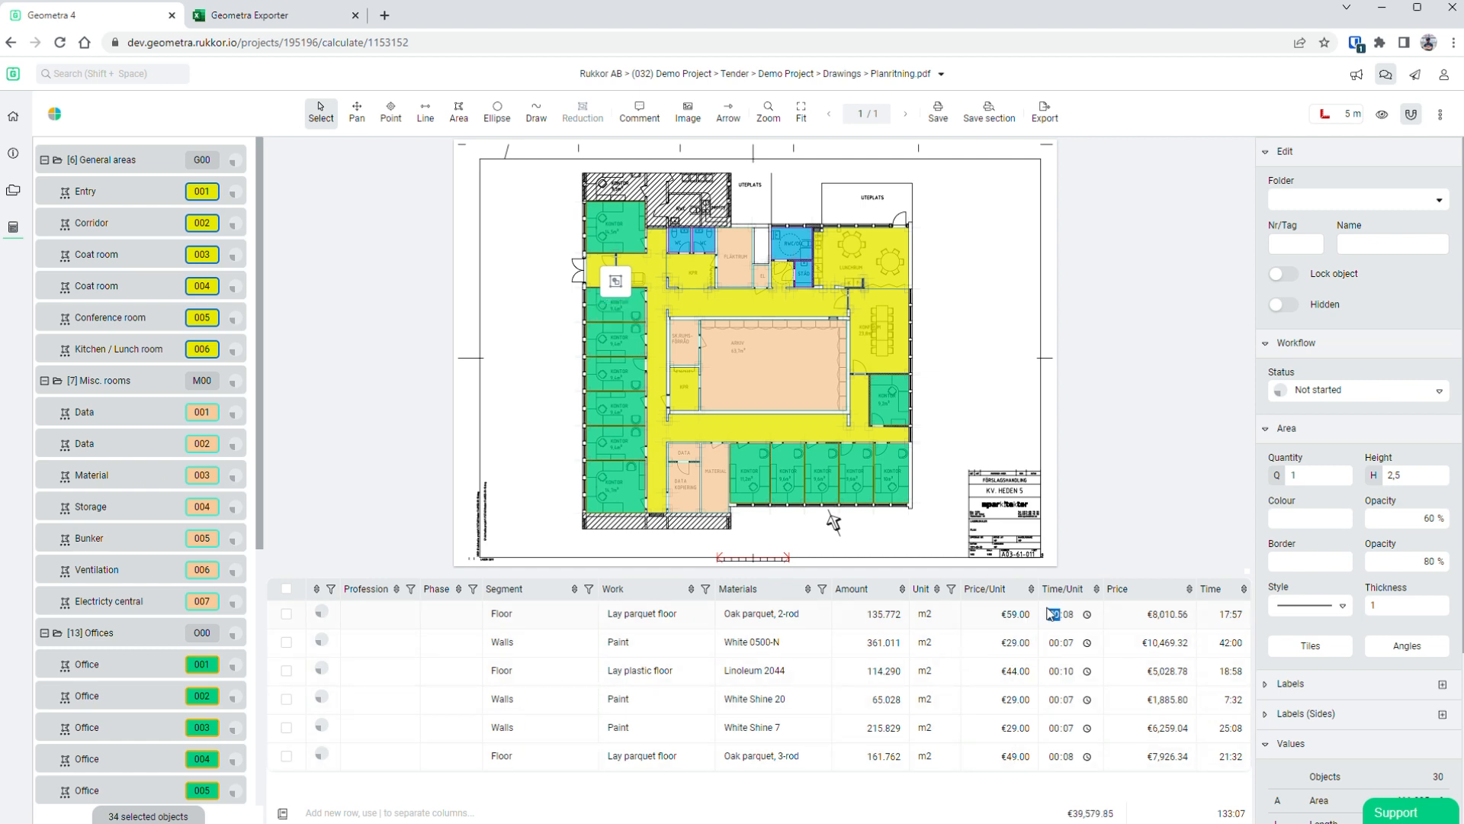
- Compare the total price and total time of all areas between the Tender and Tender - Alternative estimates
click(794, 803)
drag(1067, 813, 1123, 818)
drag(1223, 813, 1240, 815)
click(941, 73)
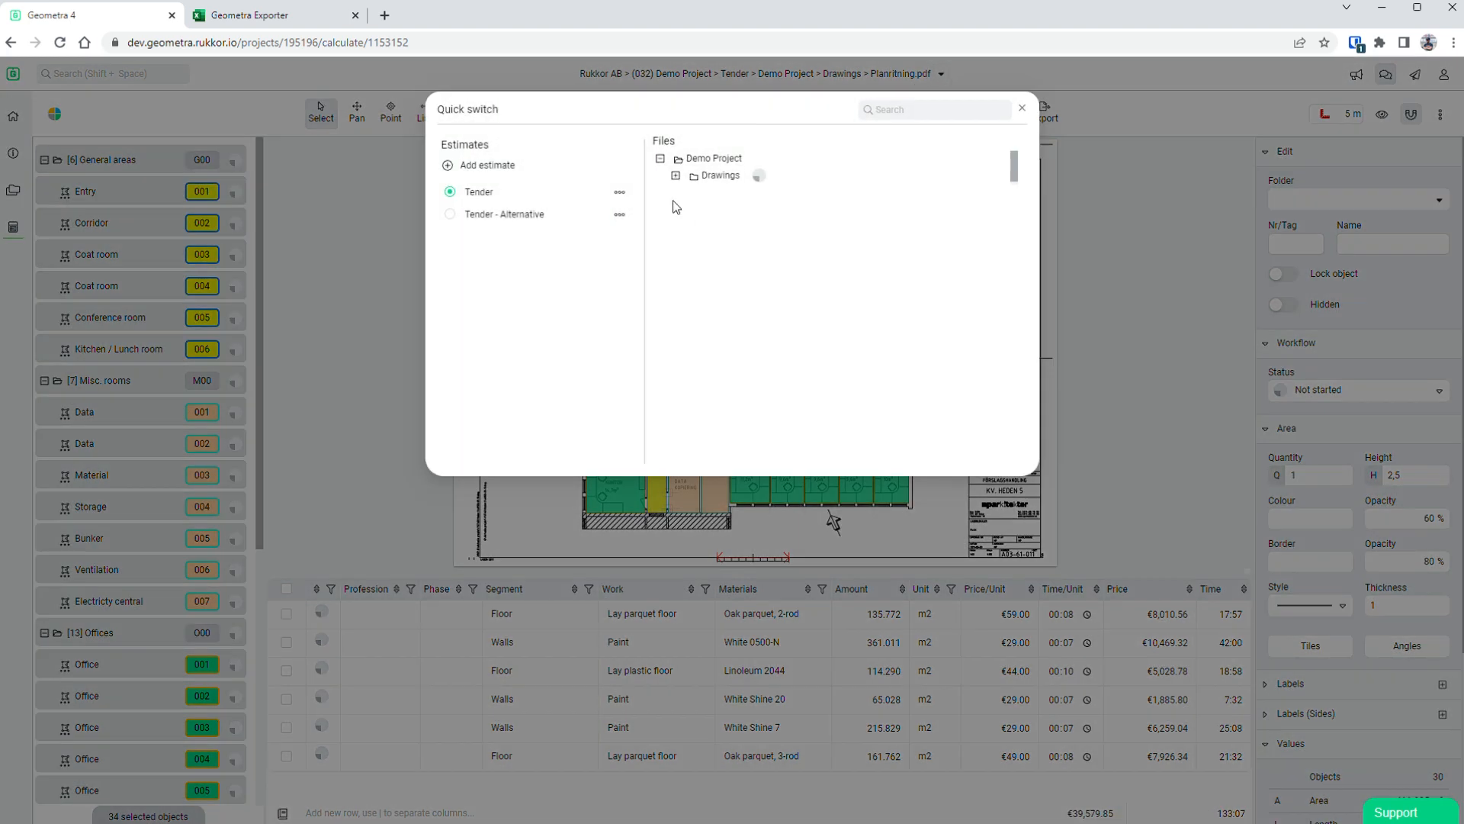
click(451, 215)
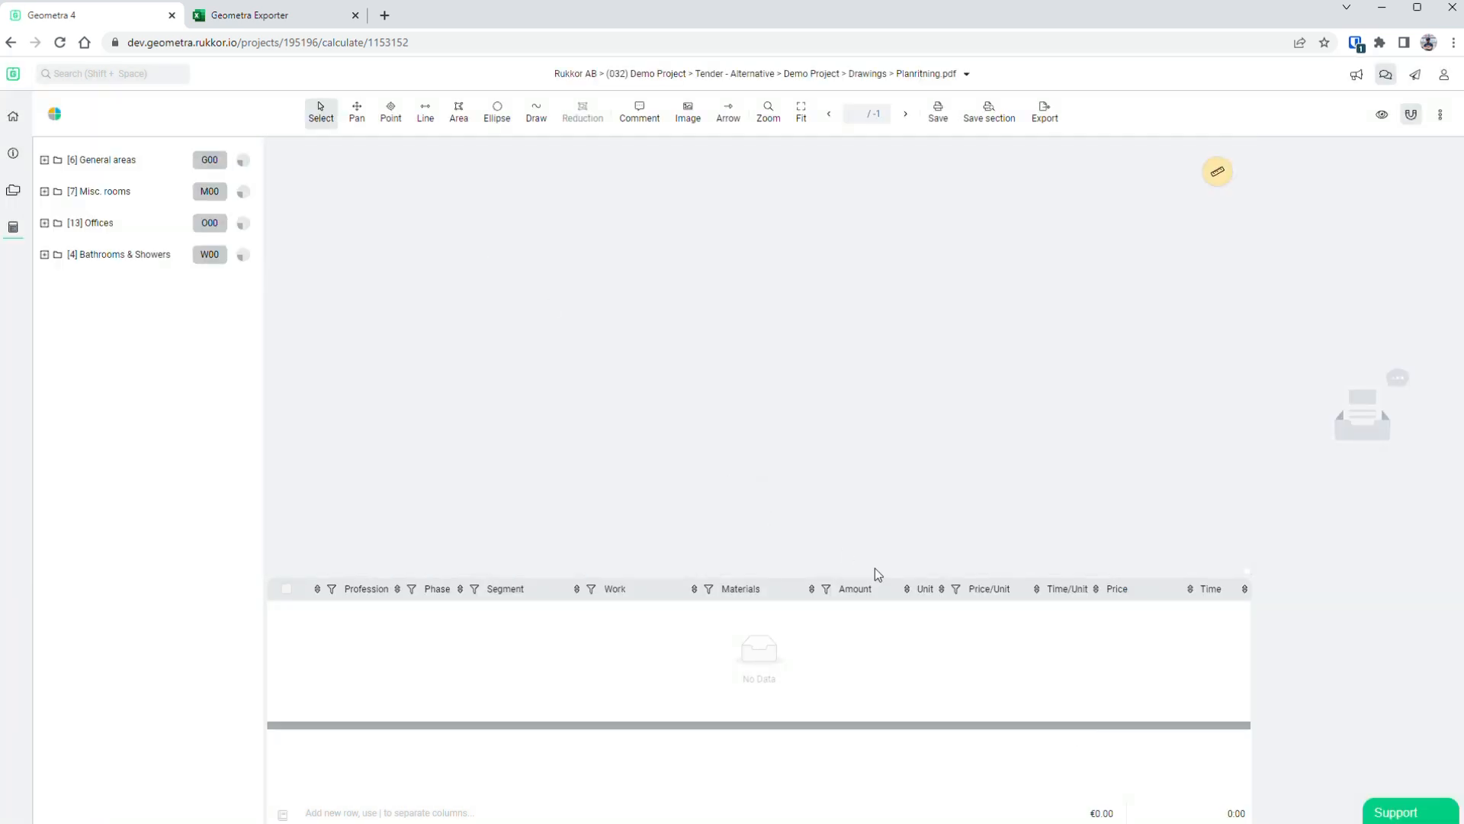
key(ctrl+a)
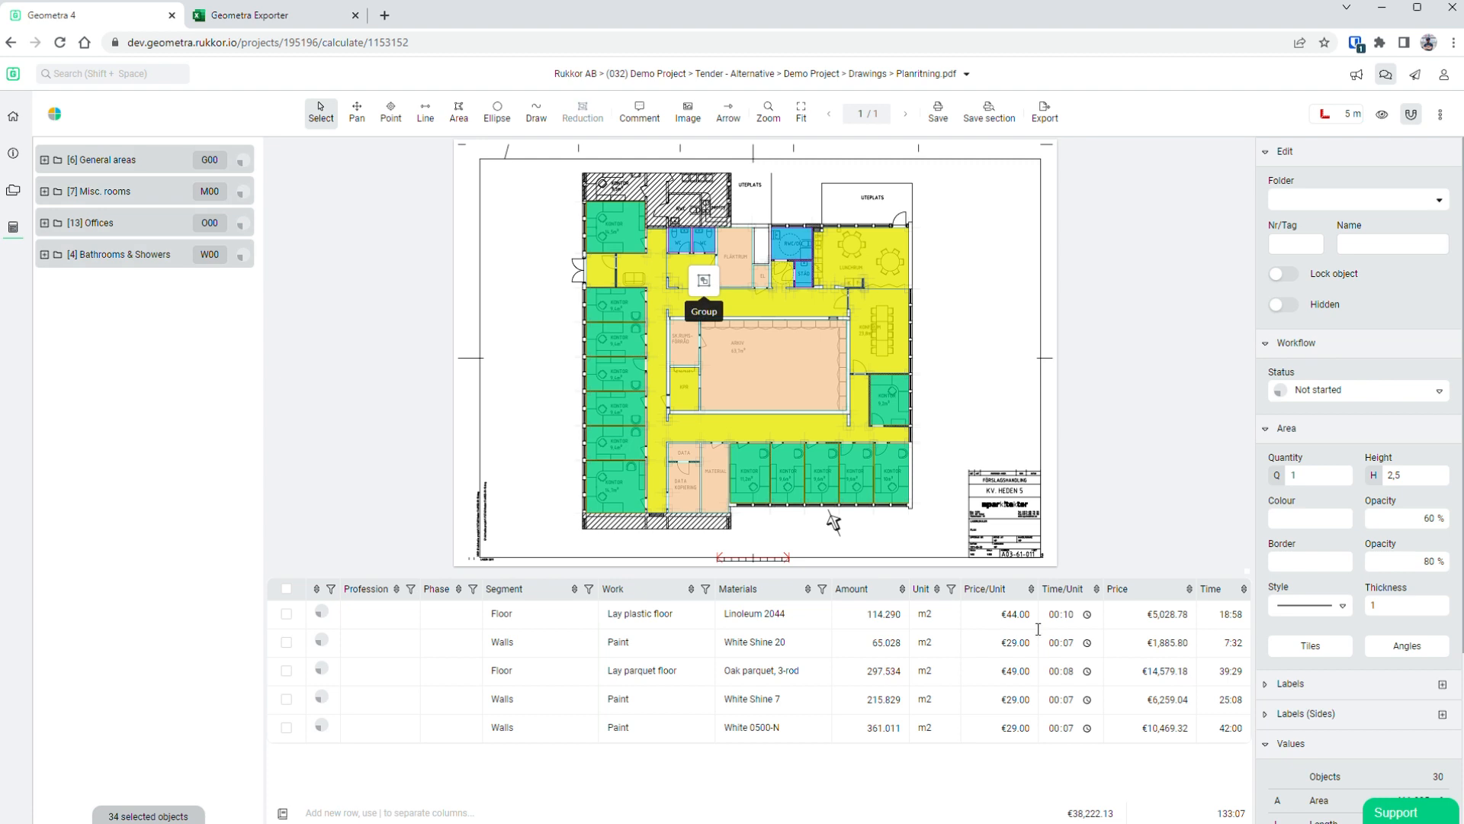
double_click(1086, 812)
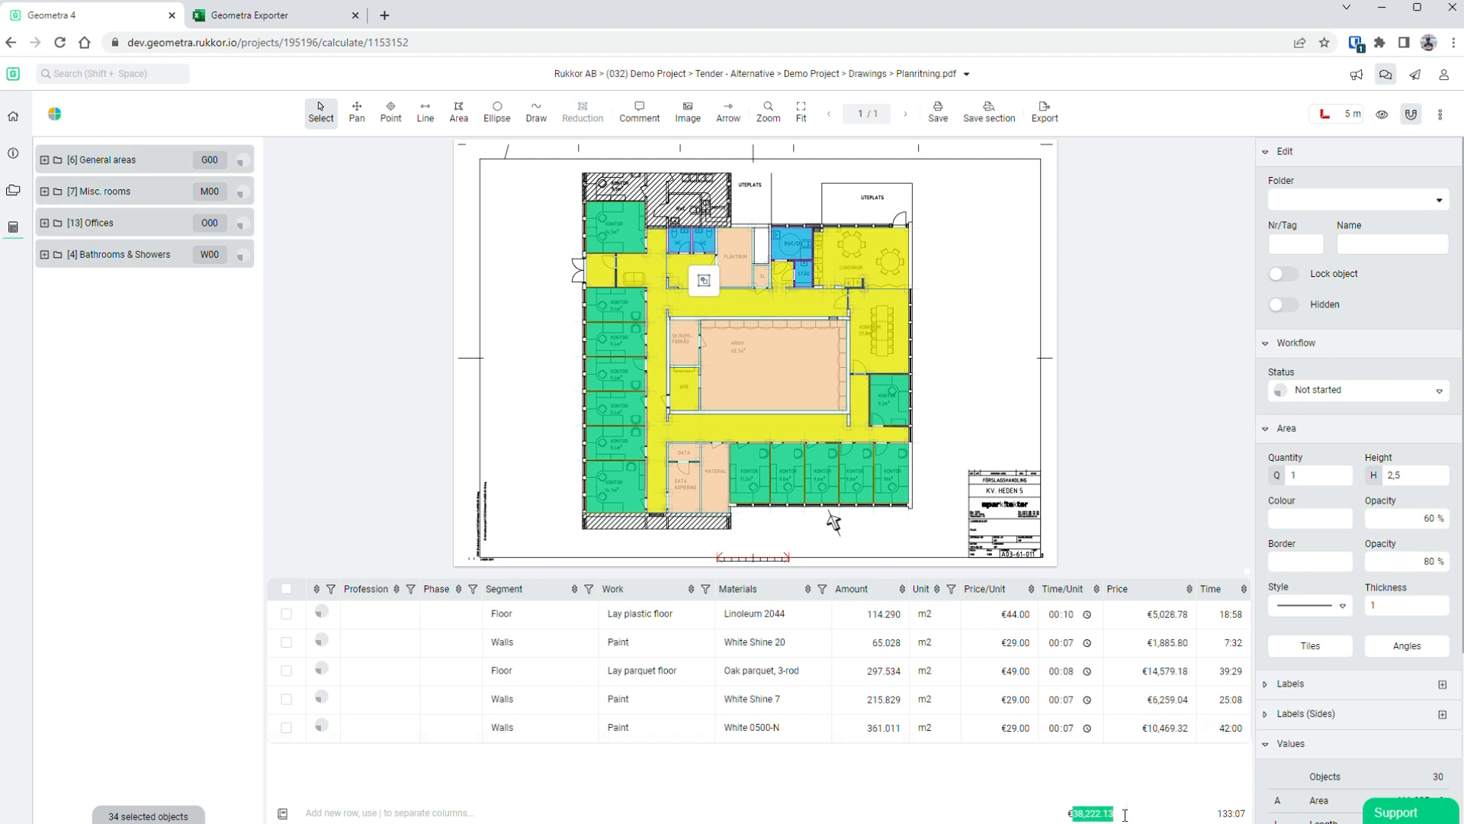
drag(1215, 813, 1252, 818)
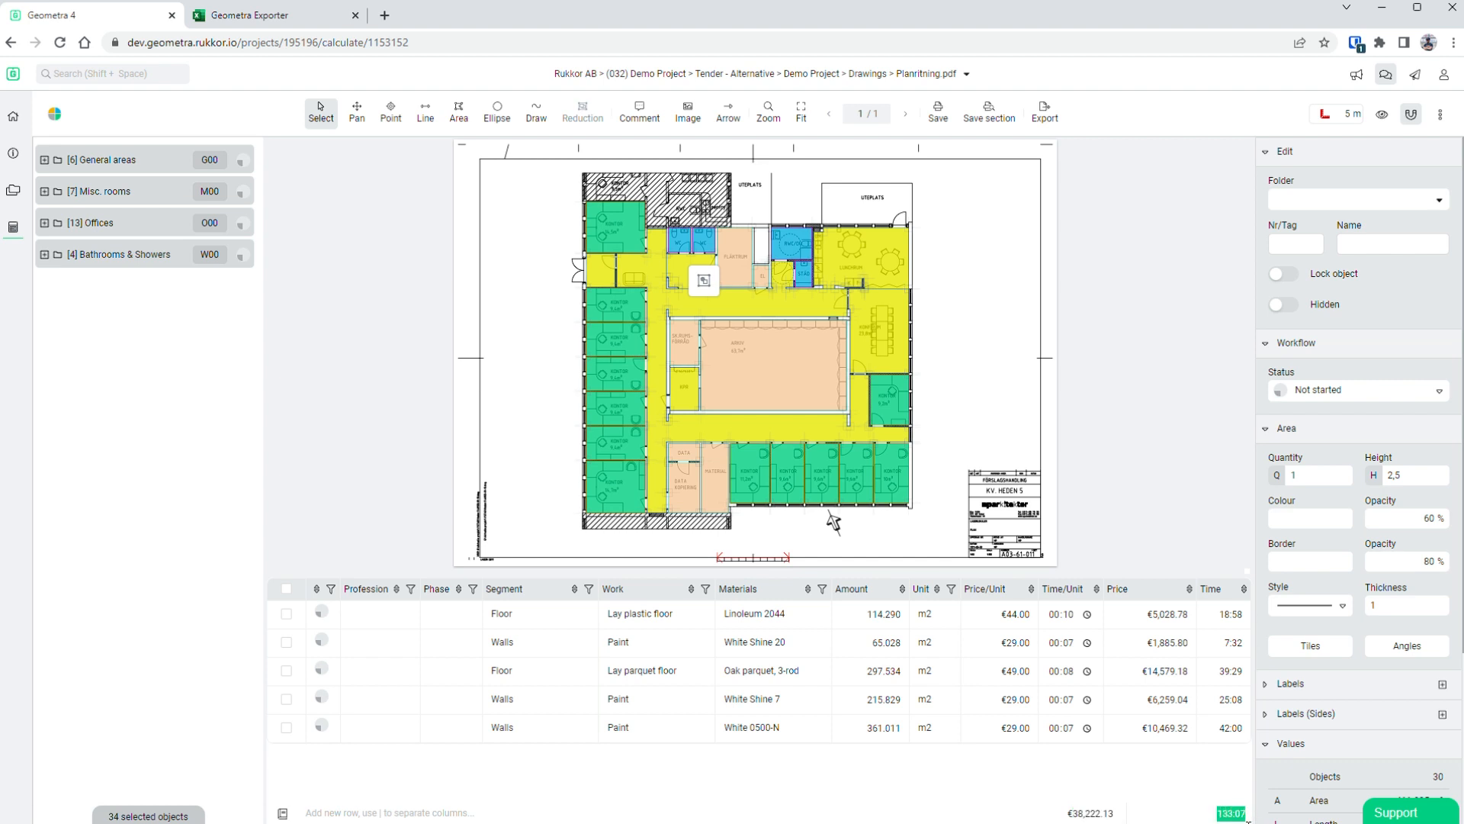
click(1099, 810)
double_click(1098, 813)
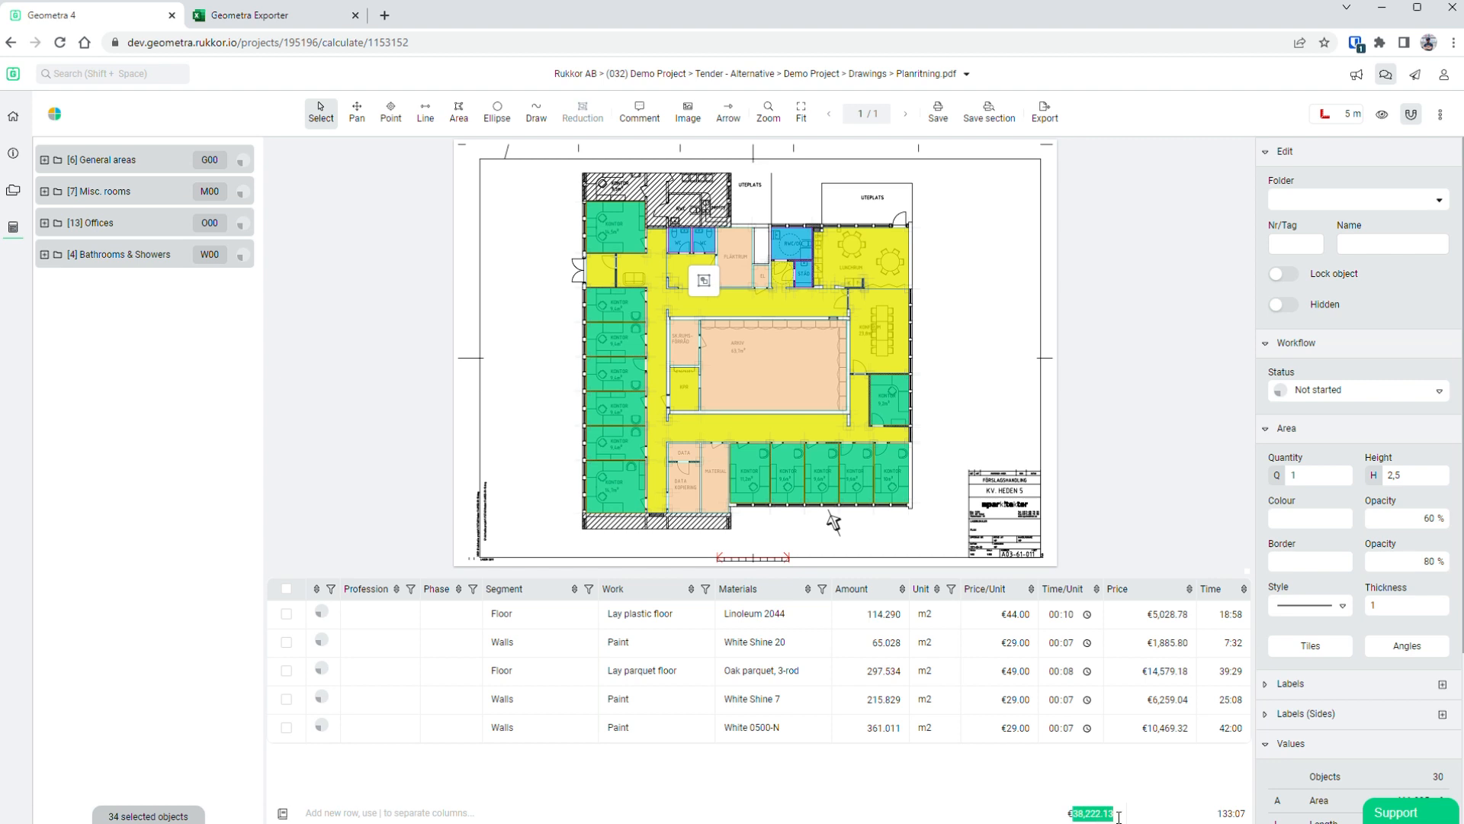
click(966, 74)
click(490, 193)
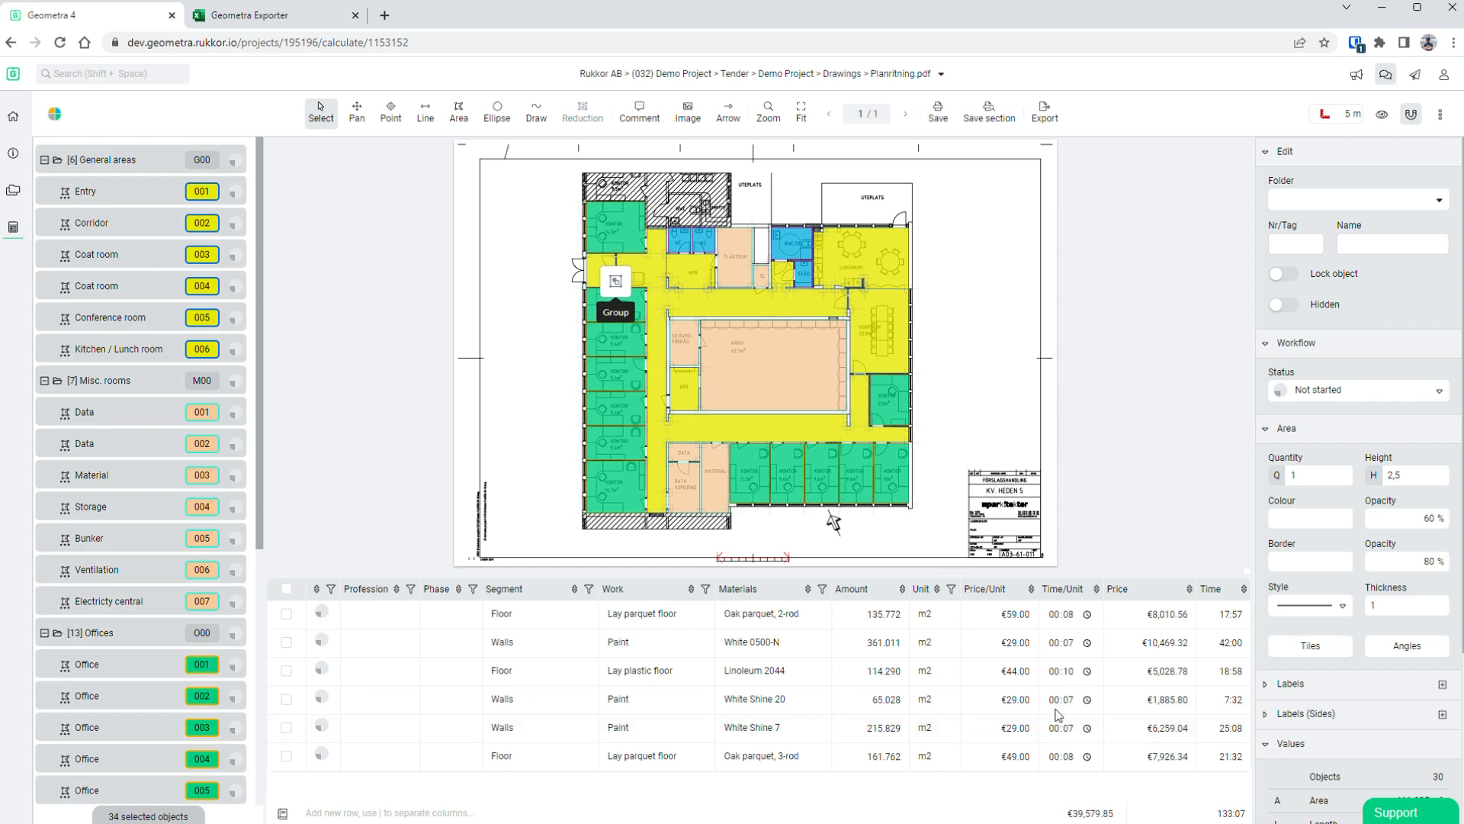
click(943, 74)
click(492, 215)
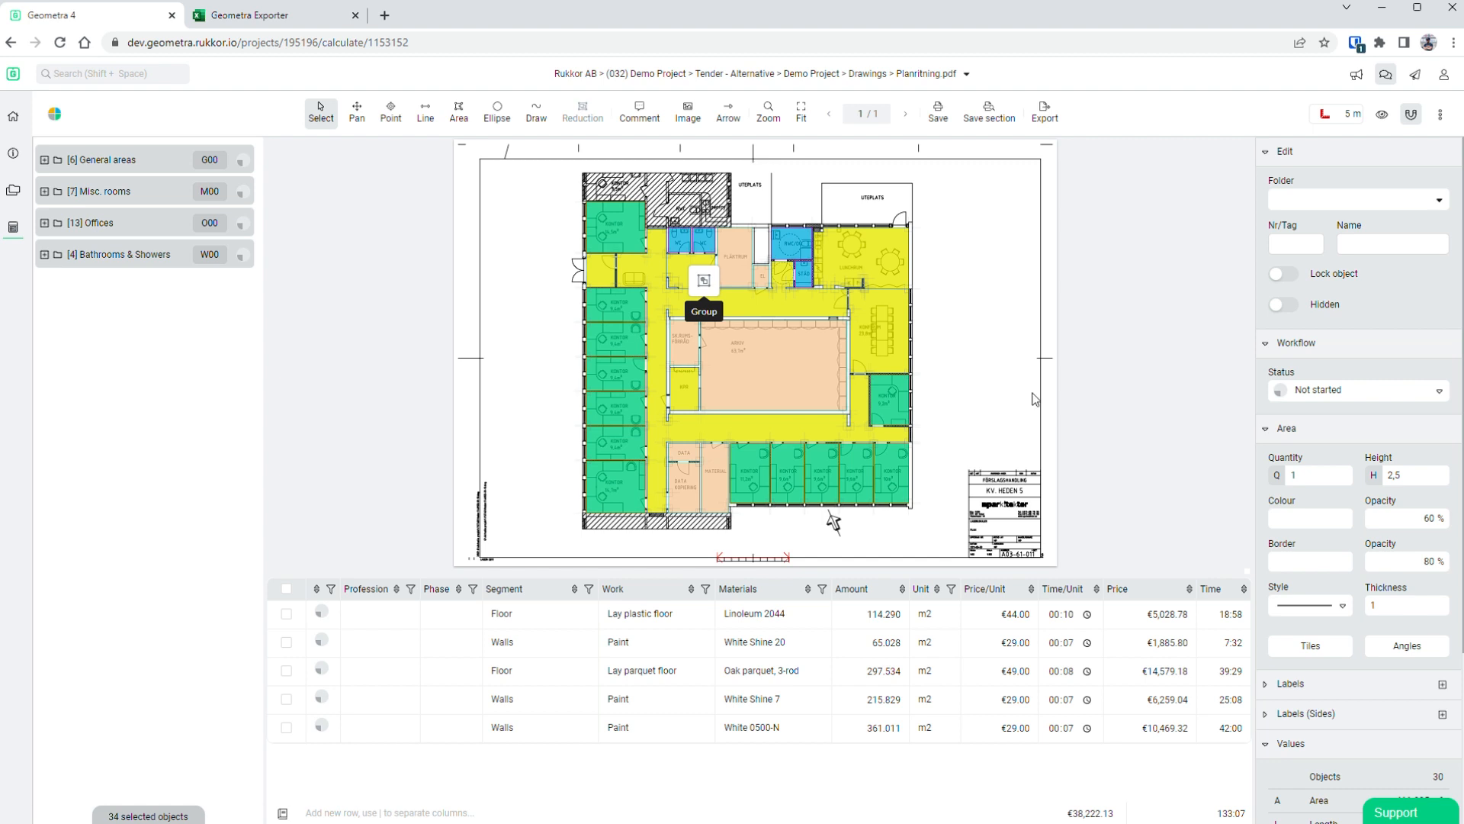
- Export every calculation row of all areas in the Tender estimate to the clipboard as Rows [Selection]
click(967, 75)
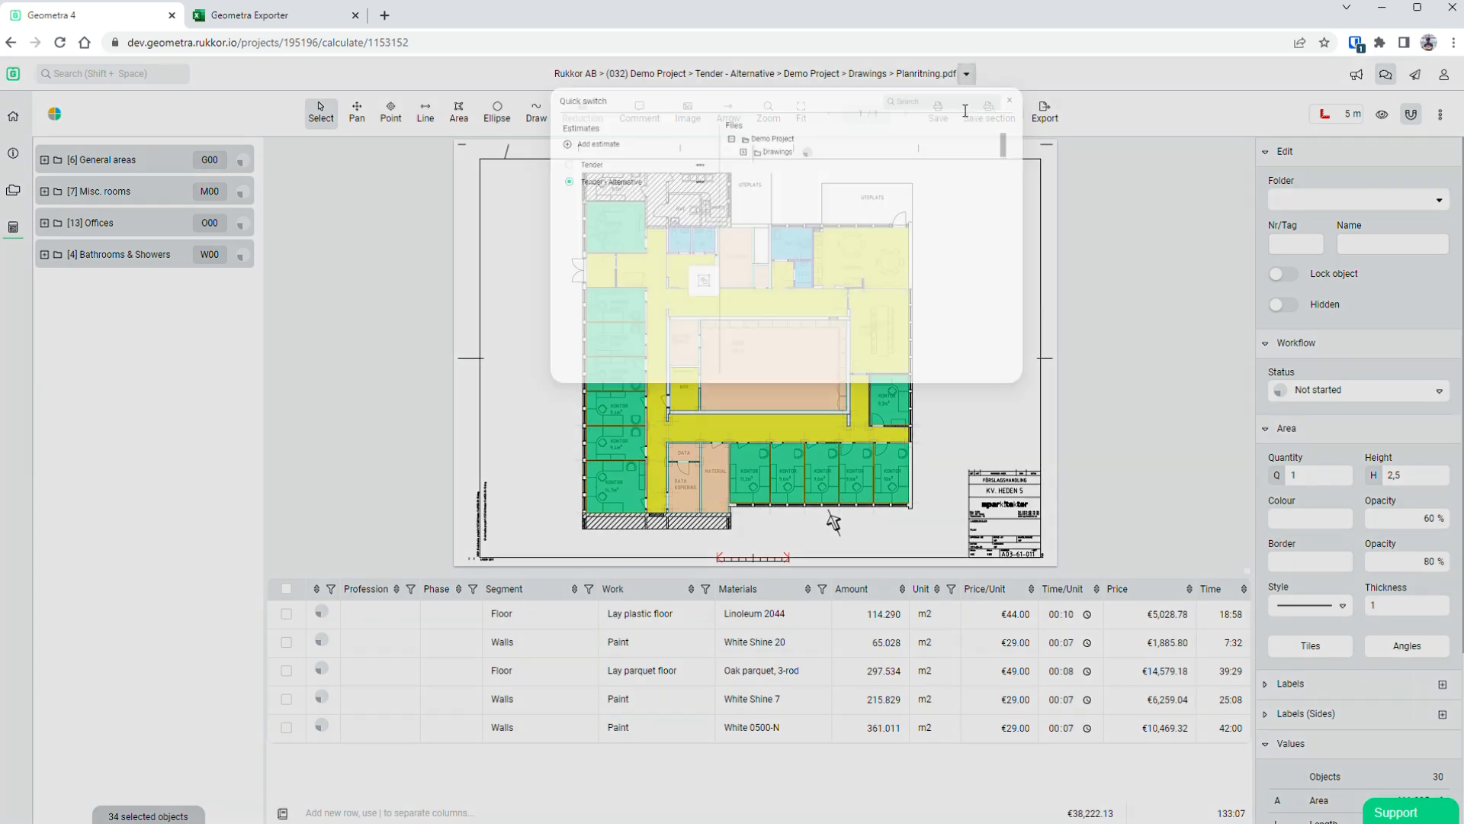
click(473, 193)
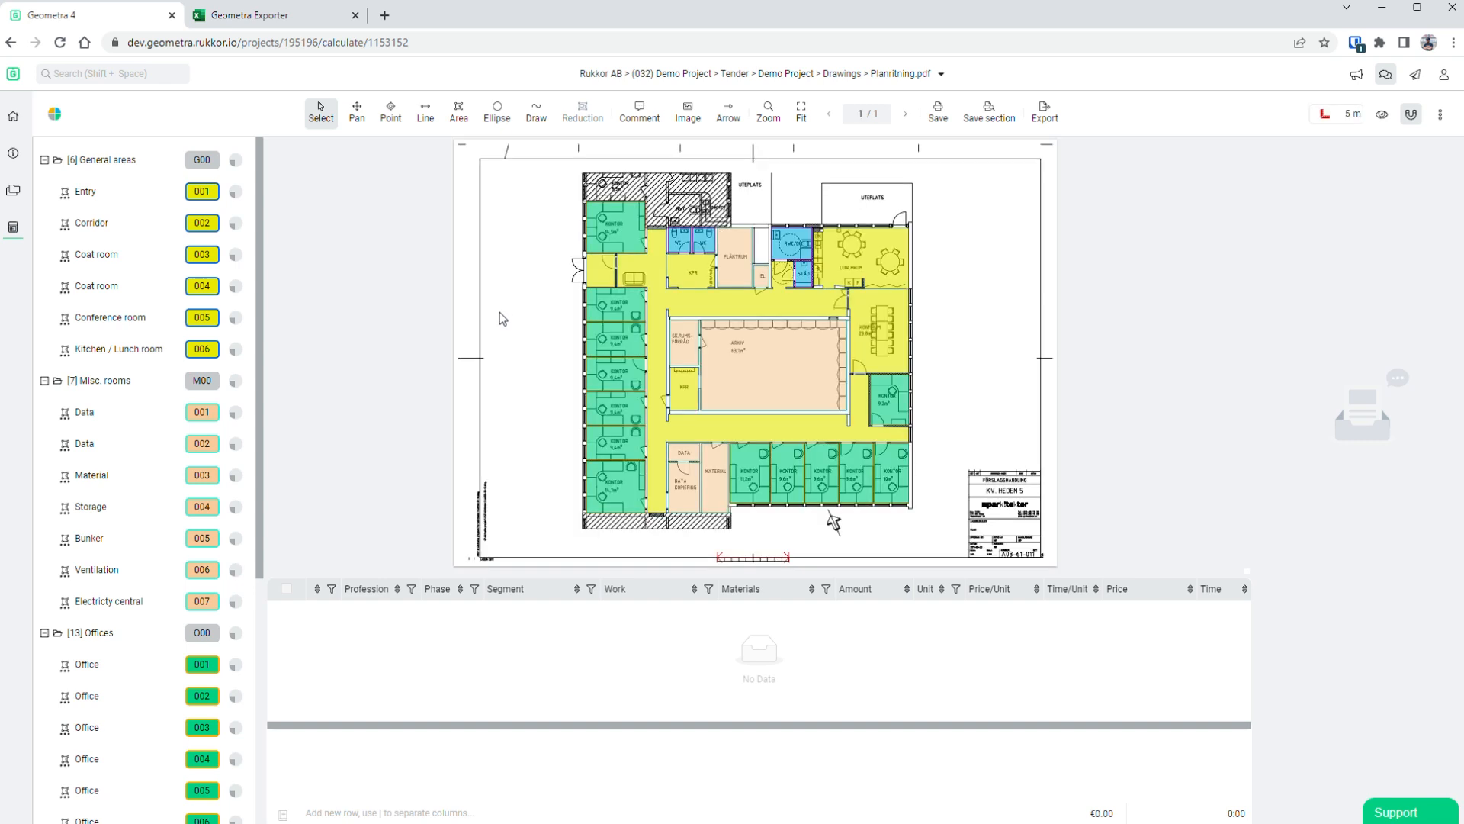
key(ctrl+a)
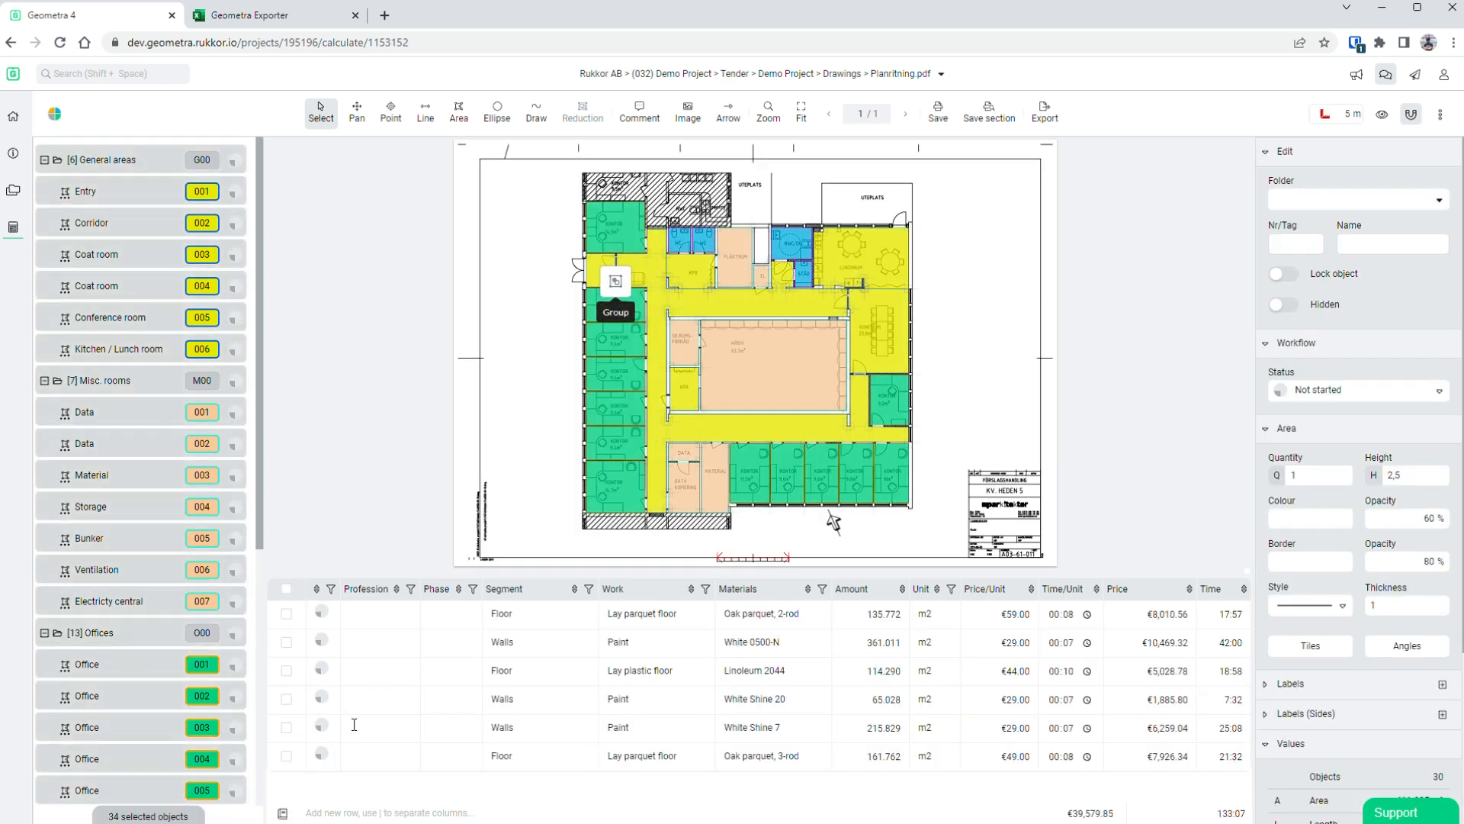
click(286, 589)
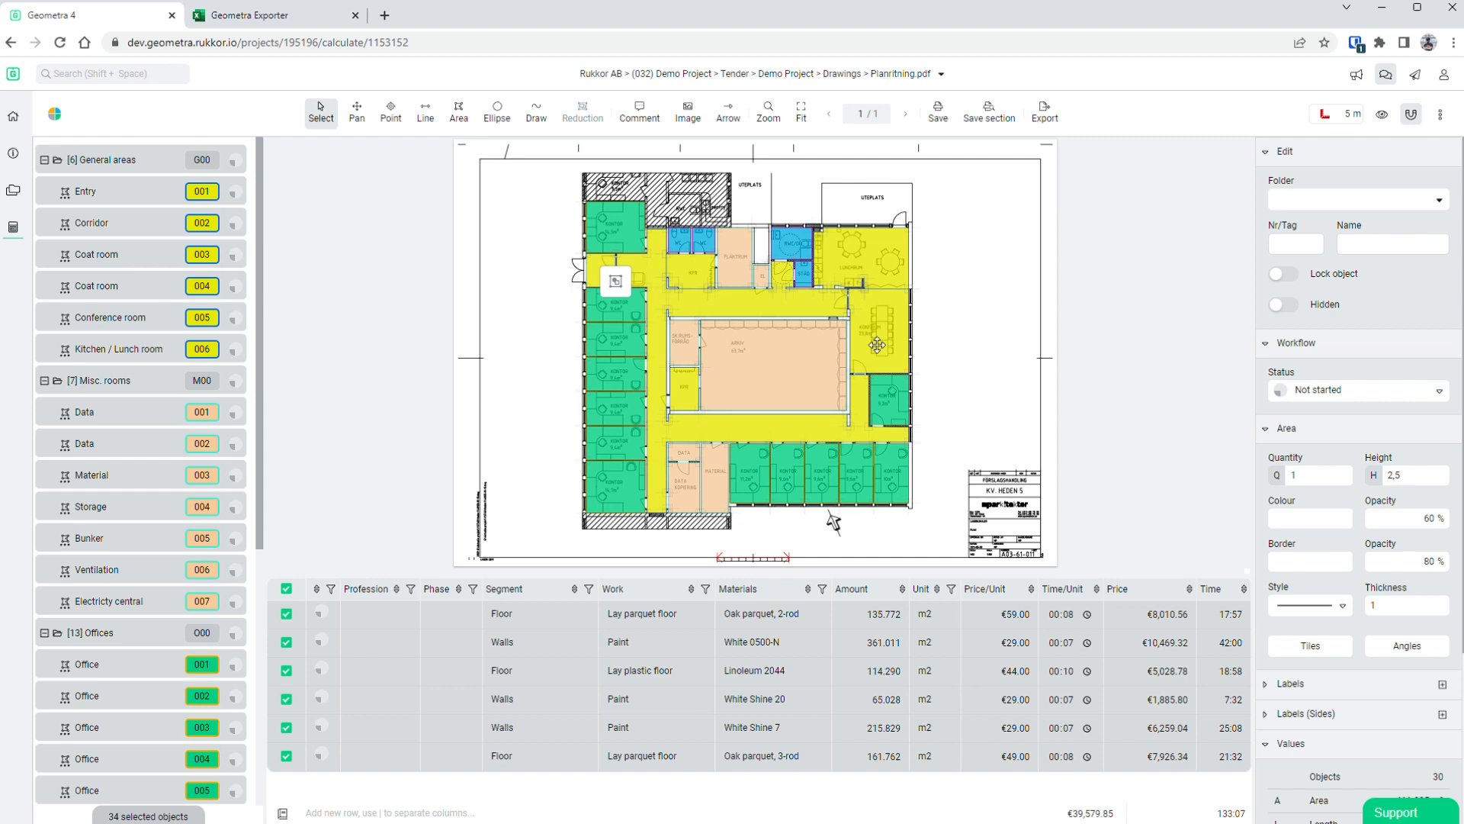
click(1045, 113)
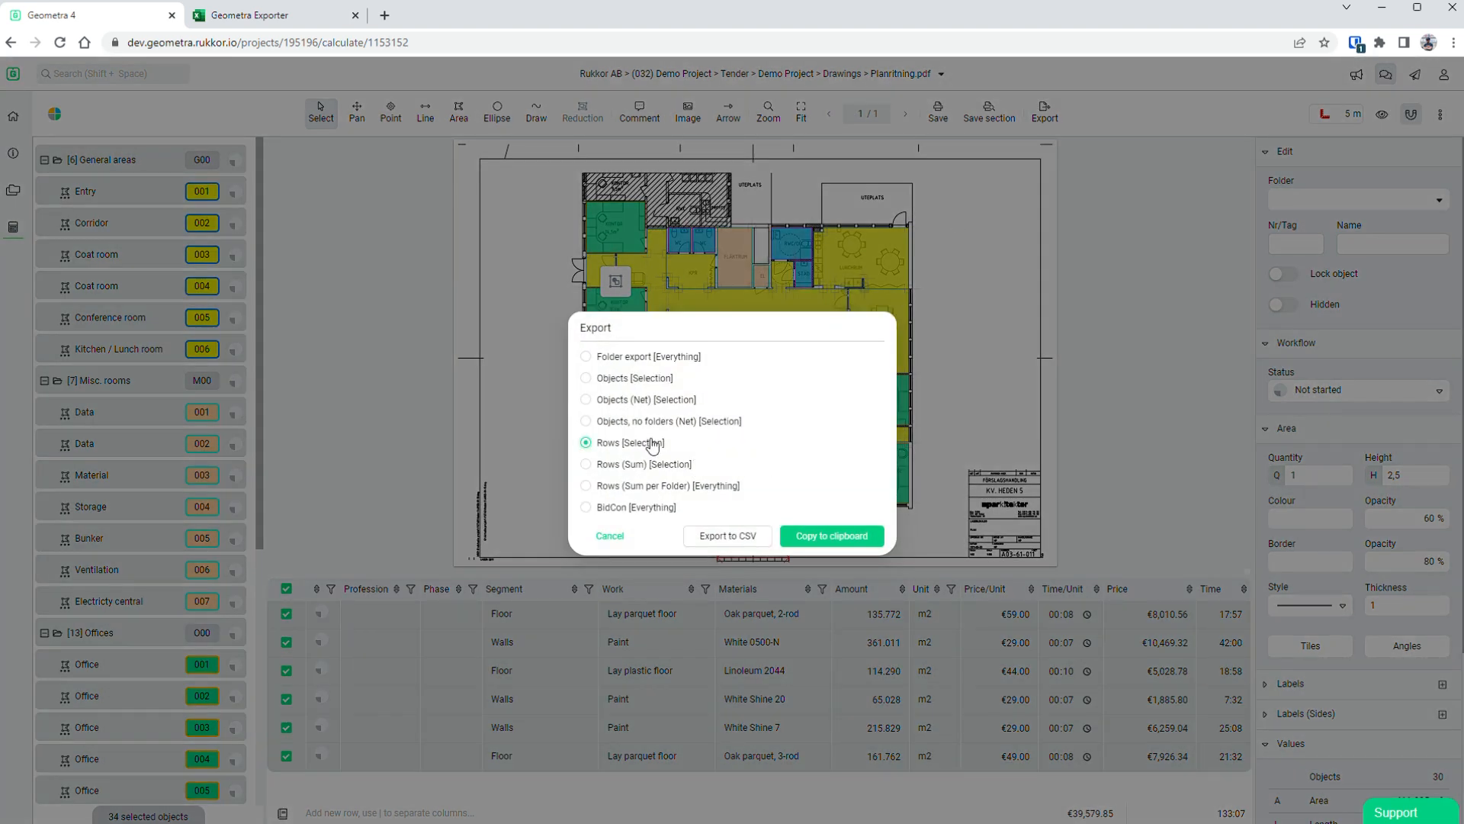
click(829, 536)
- Switch to the Geometra Exporter workbook in Excel and paste the exported rows as values at cell A1 of the Tender sheet
click(296, 23)
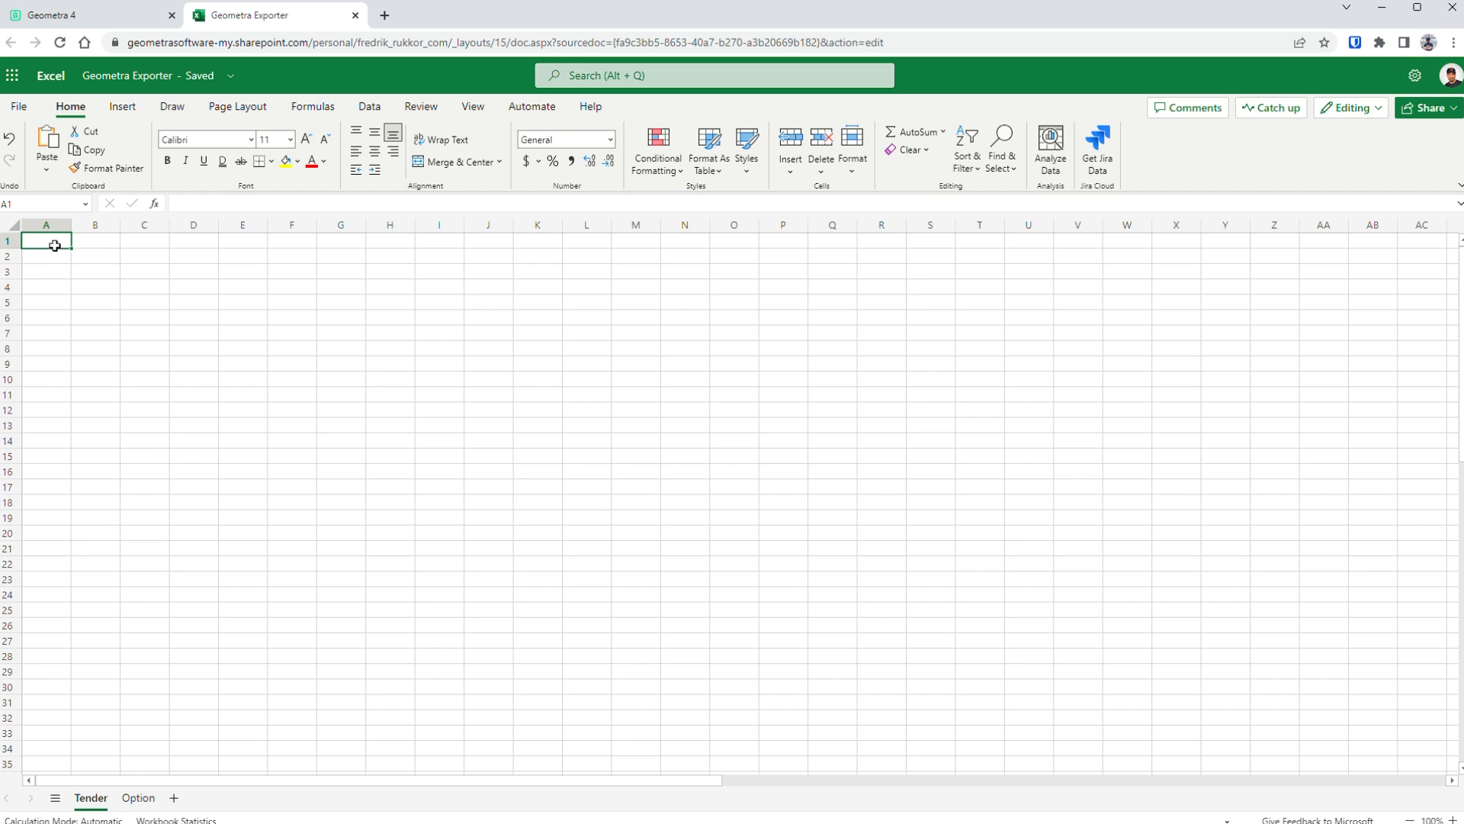
click(48, 171)
click(76, 237)
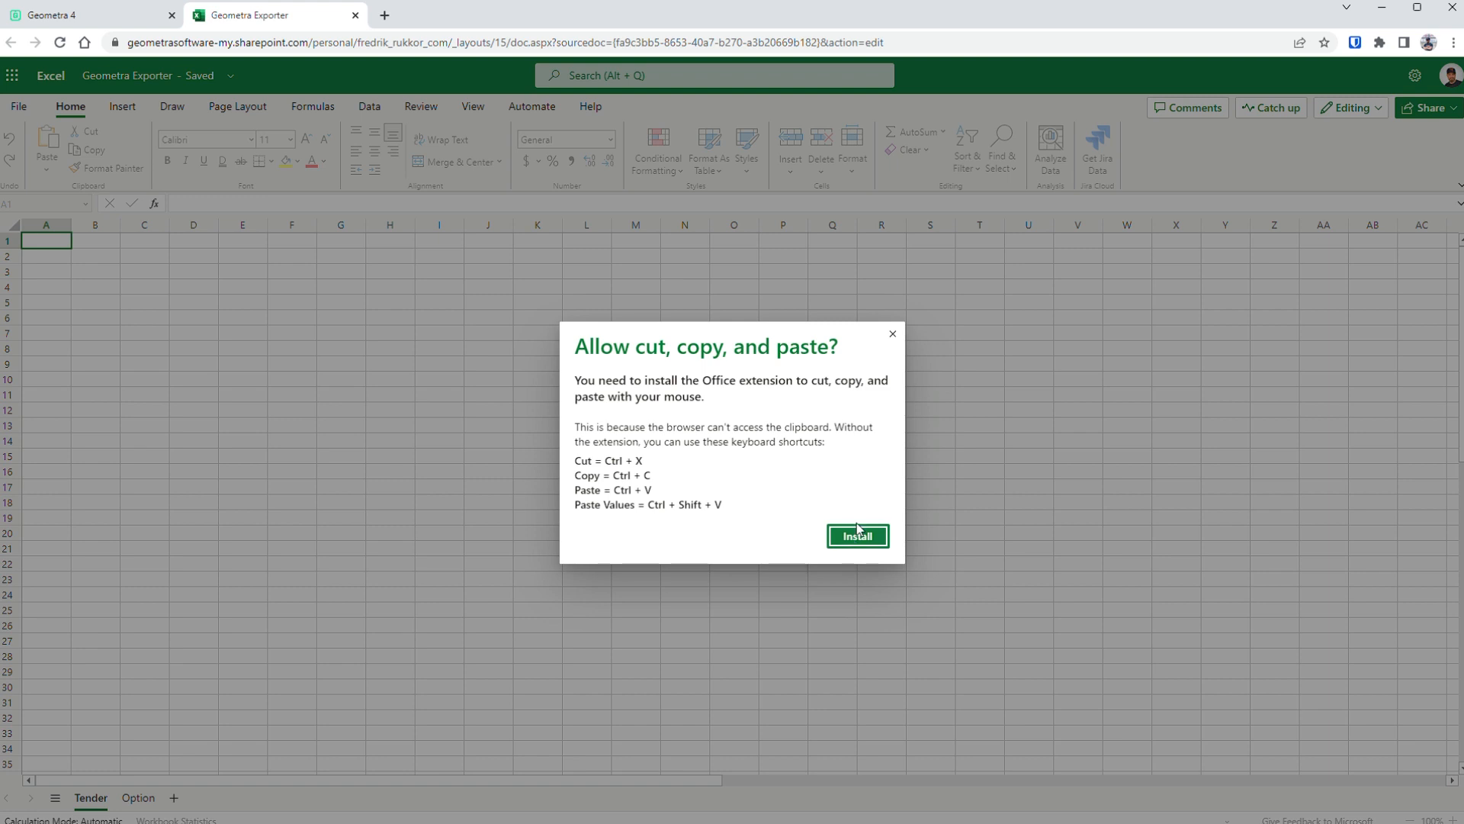
click(892, 333)
key(ctrl+shift+v)
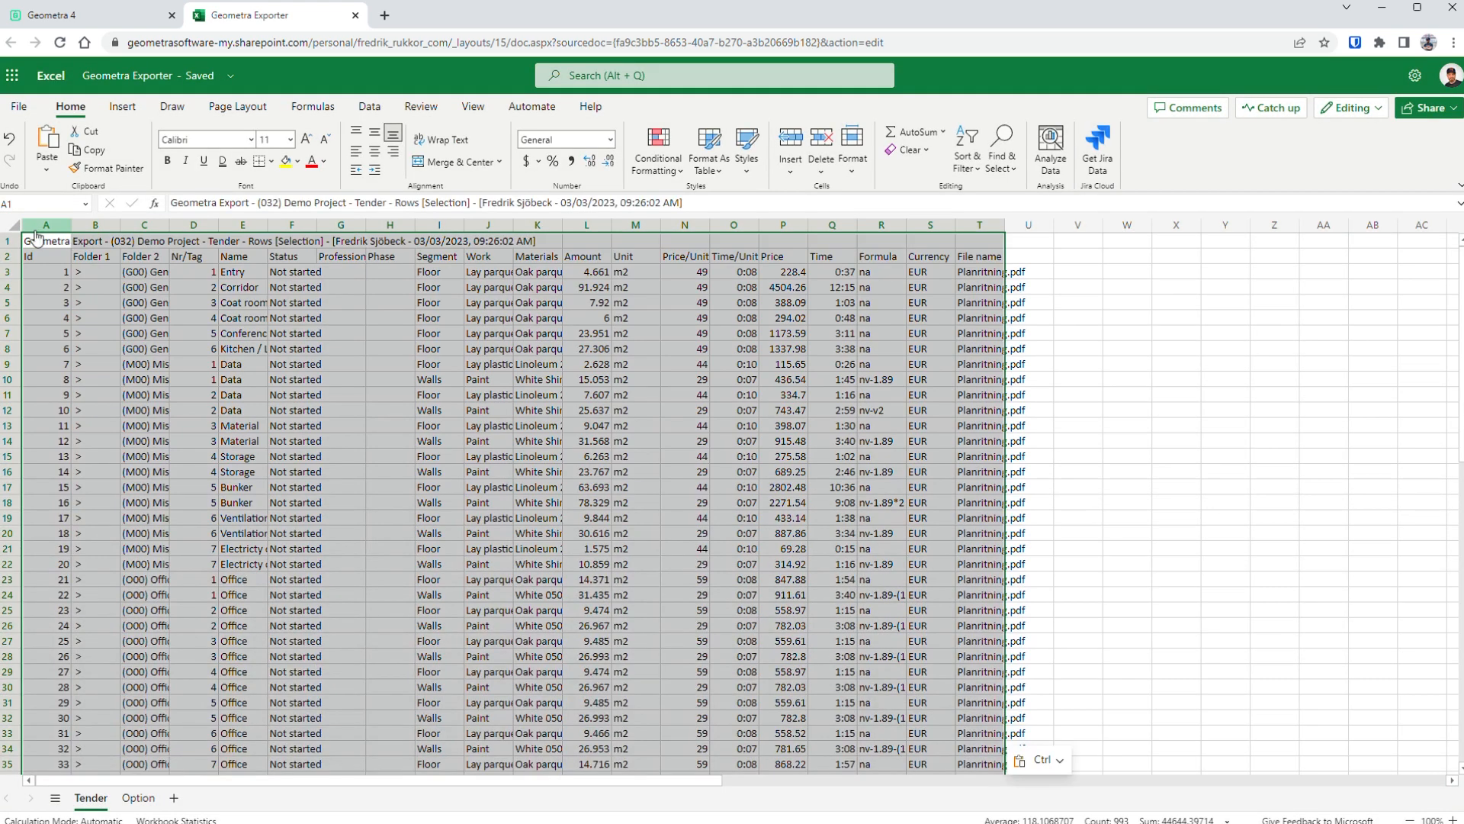
- Fit all column widths to their contents and narrow column A to the width of the Id values
click(13, 224)
double_click(74, 228)
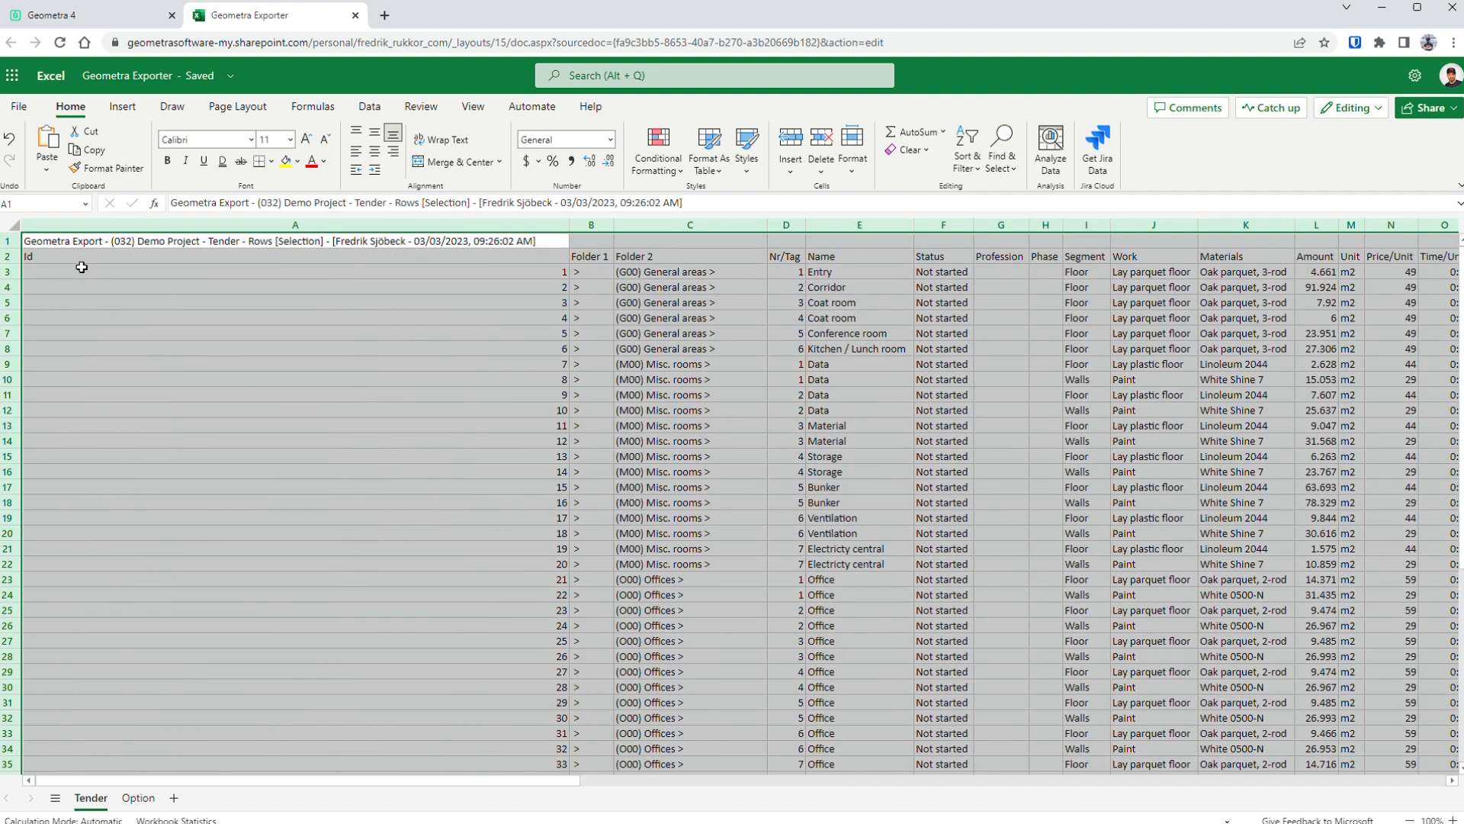
click(399, 271)
drag(572, 226, 40, 240)
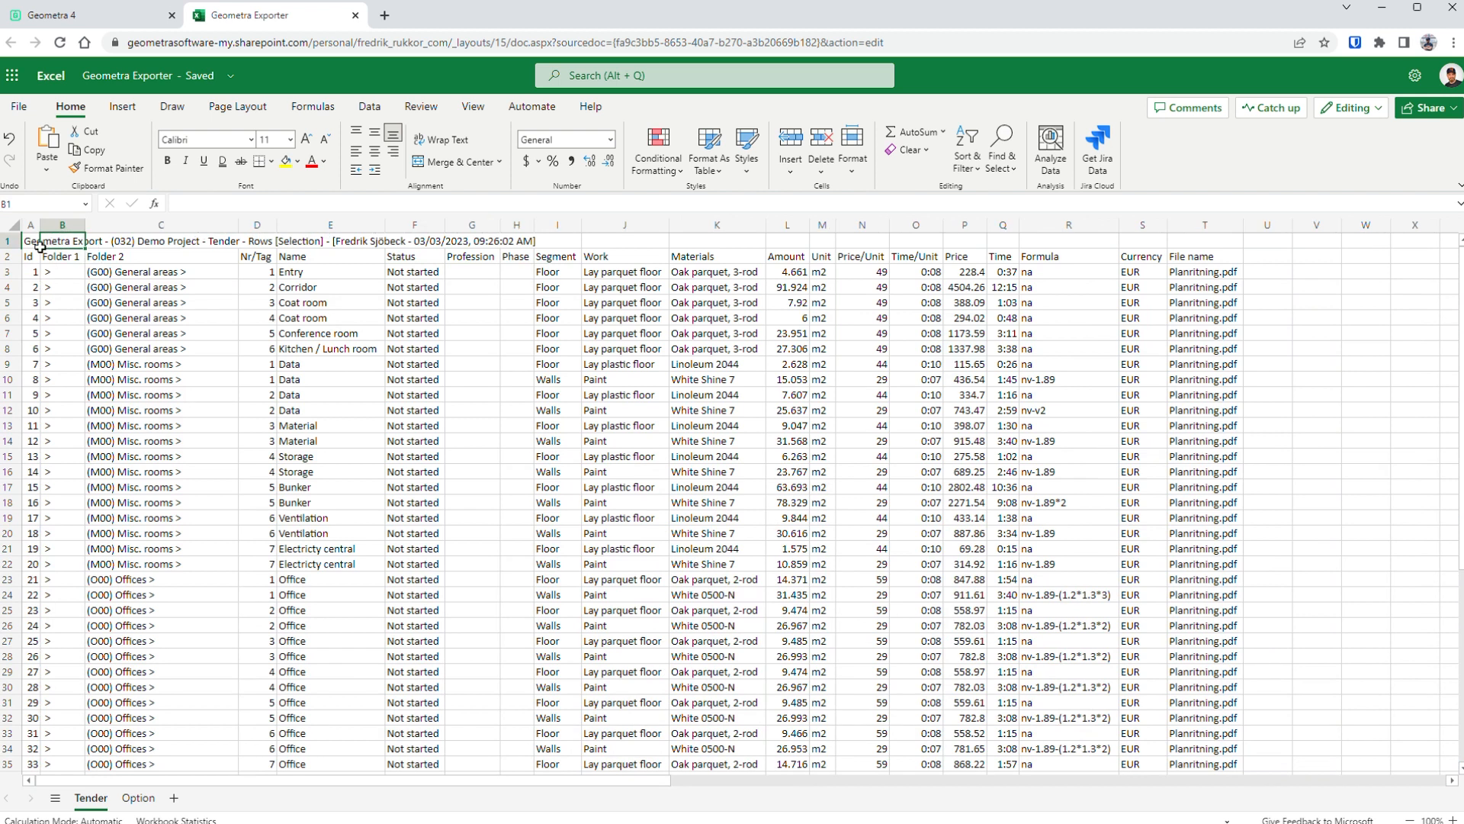
click(51, 245)
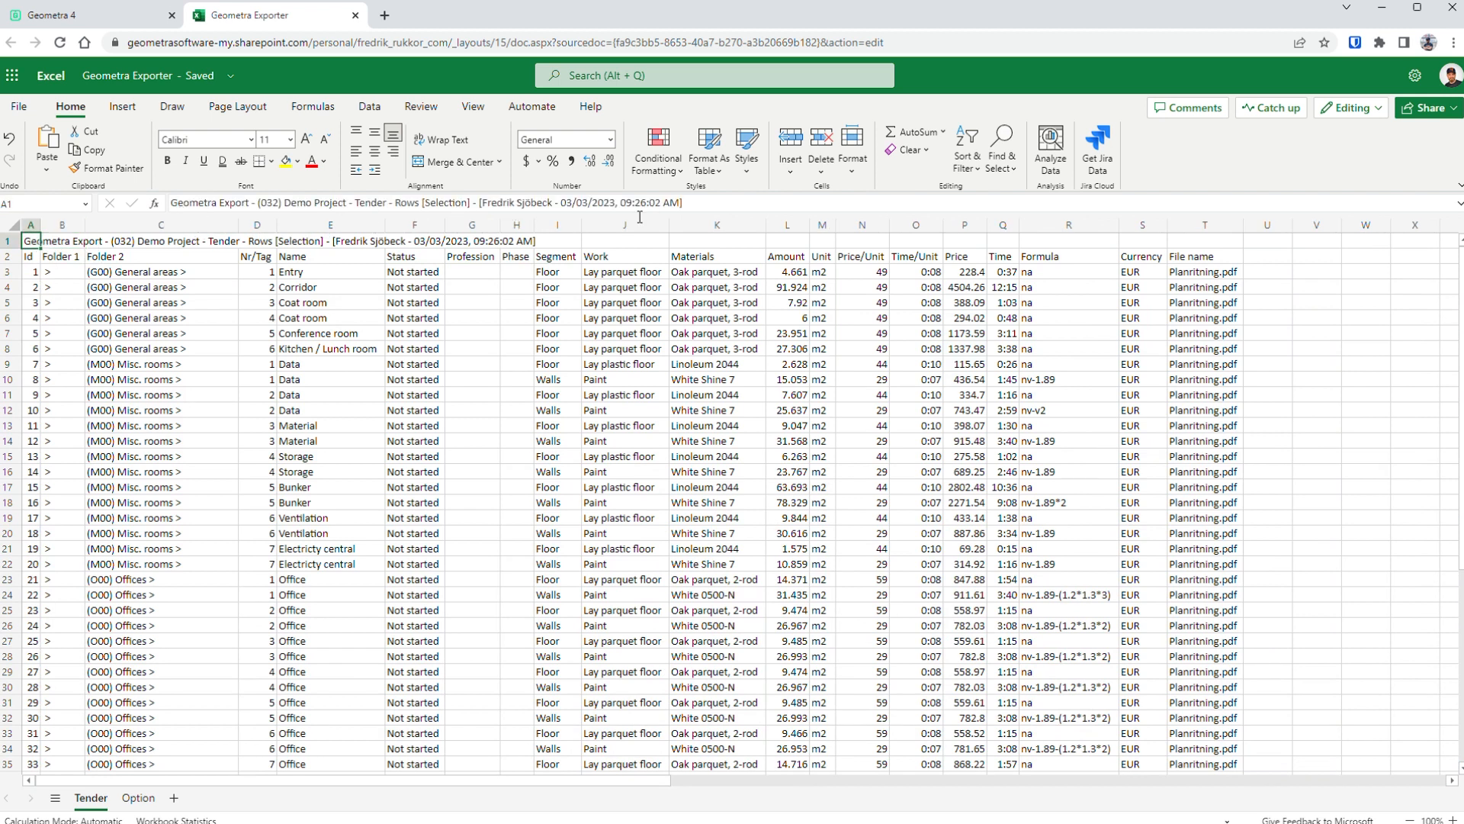
- Look over the pasted Tender rows and convert the range A2:T56 into a table with headers
scroll(1077, 465, down, 7)
scroll(1077, 466, down, 5)
scroll(1077, 466, up, 5)
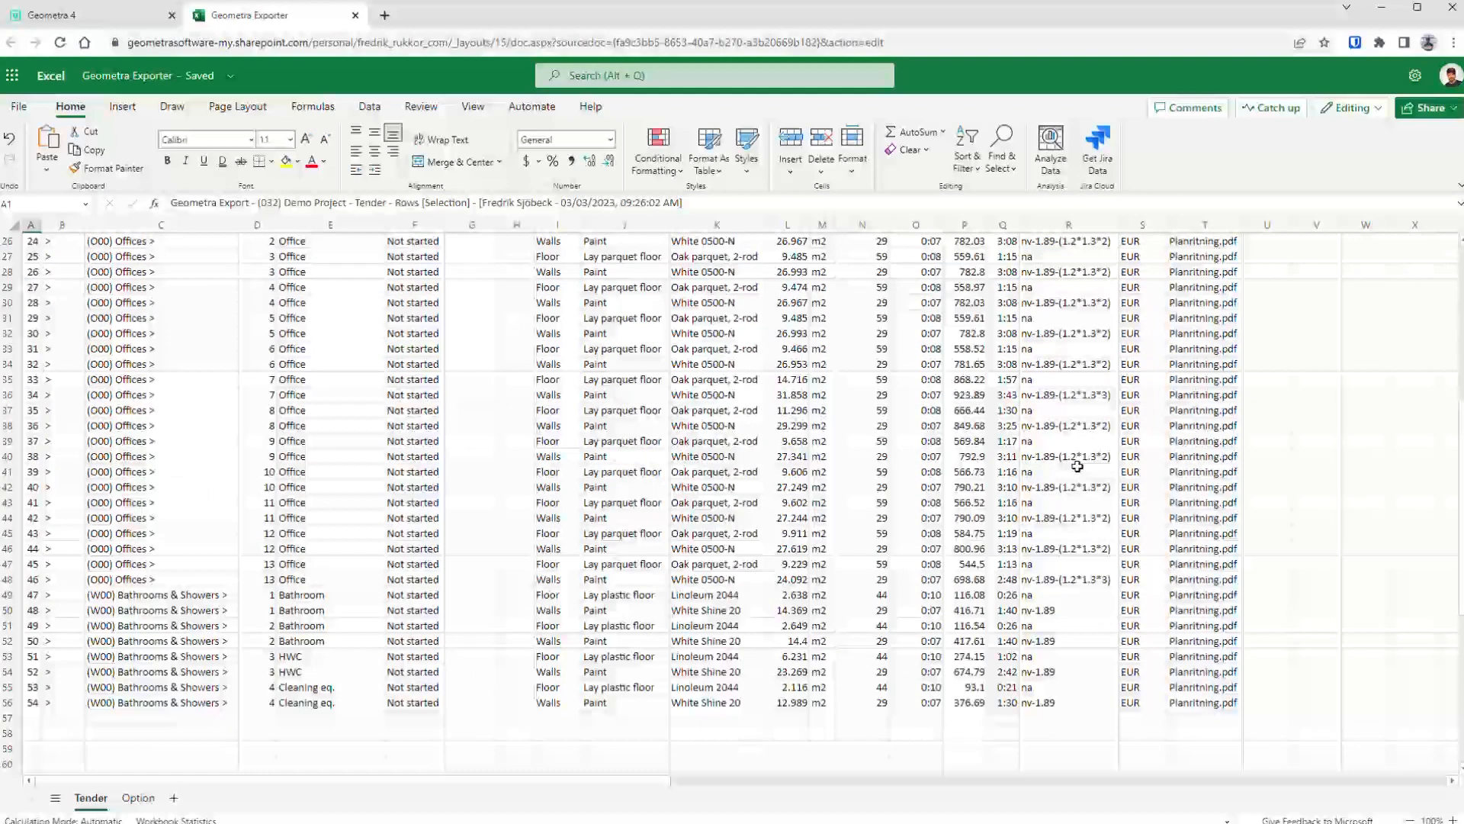
scroll(1078, 466, up, 8)
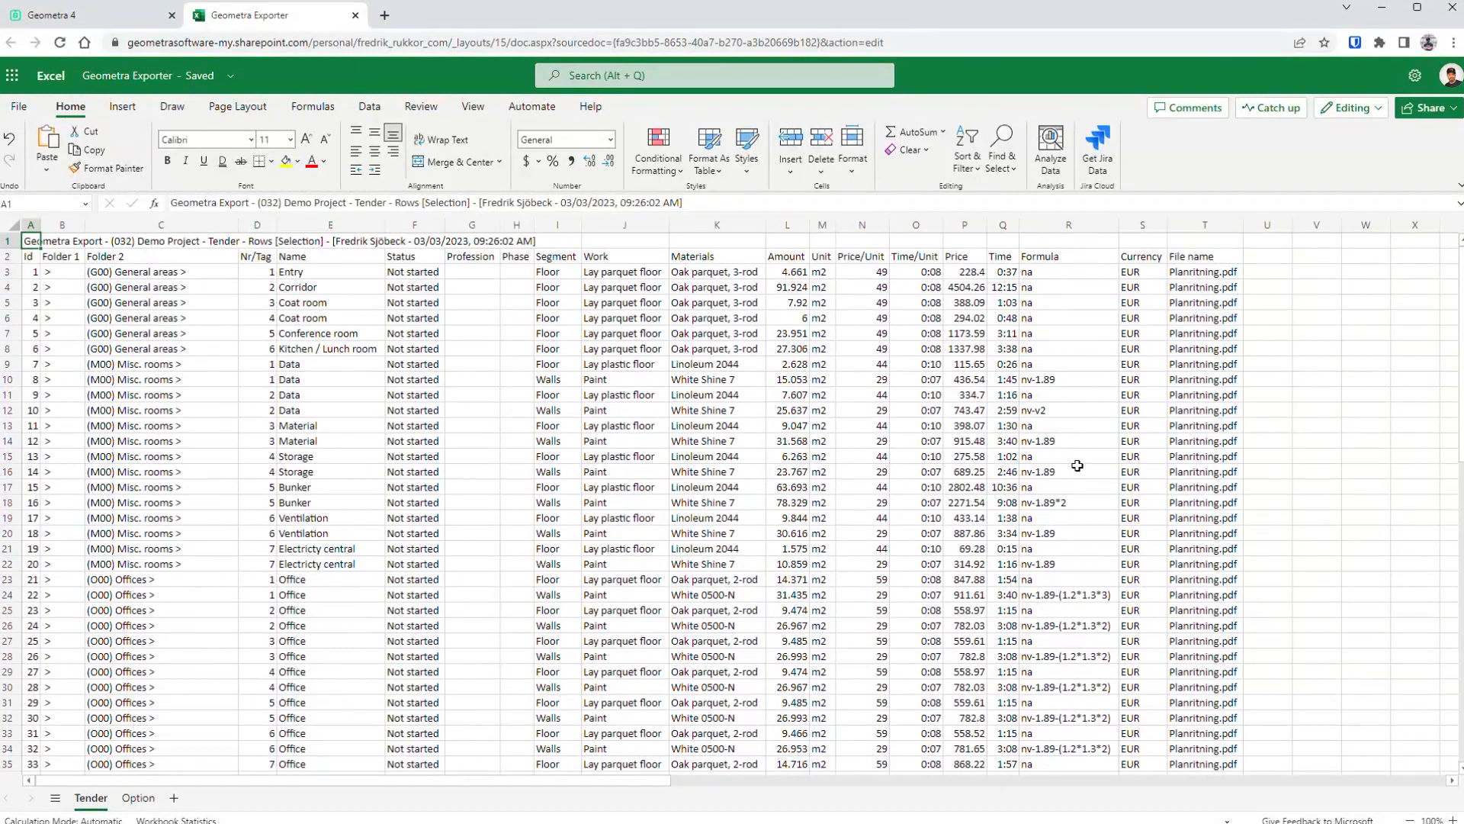
click(36, 261)
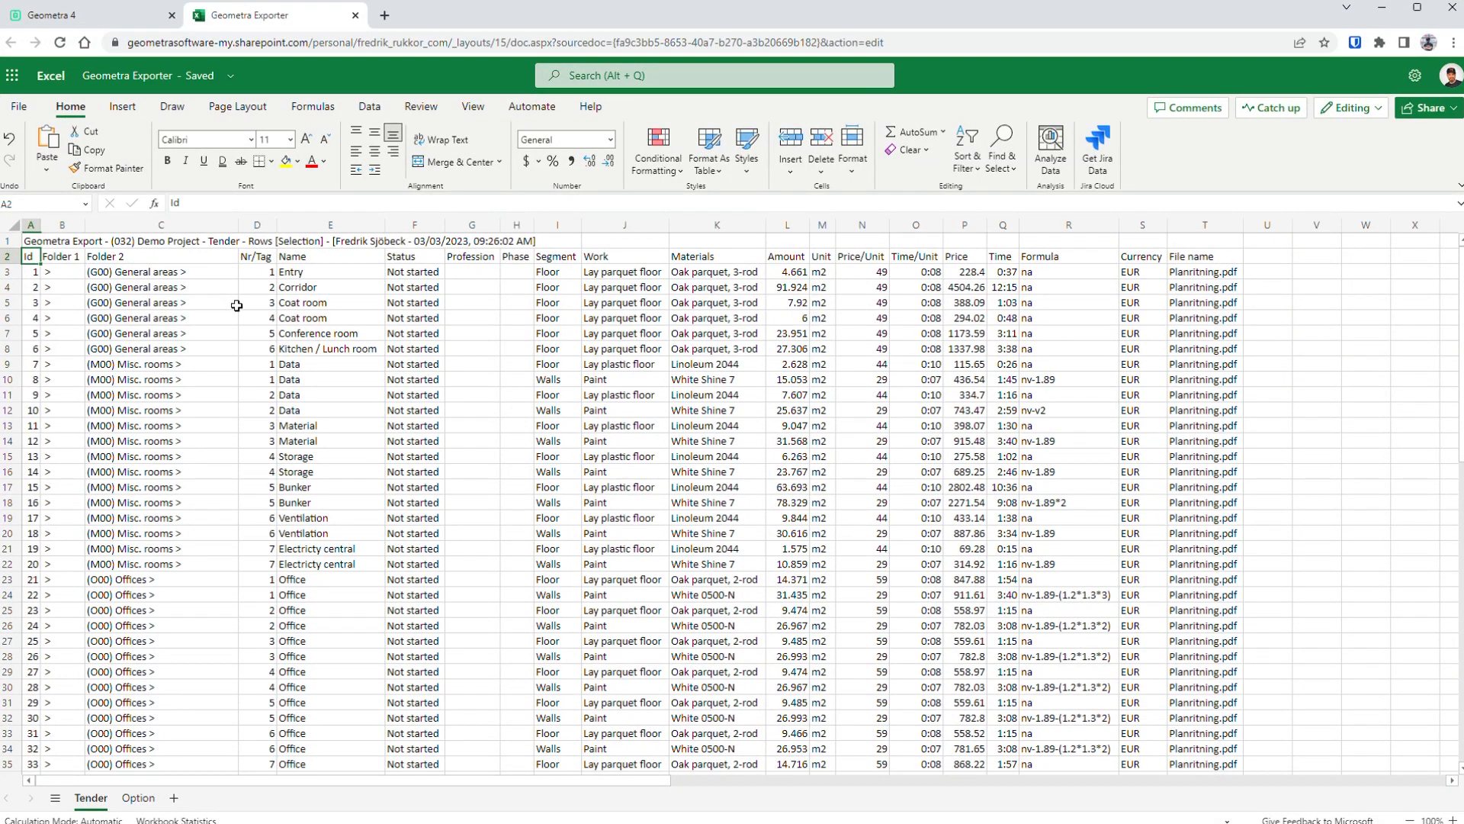
key(ctrl+shift+Right)
key(ctrl+shift+Down)
scroll(239, 304, up, 7)
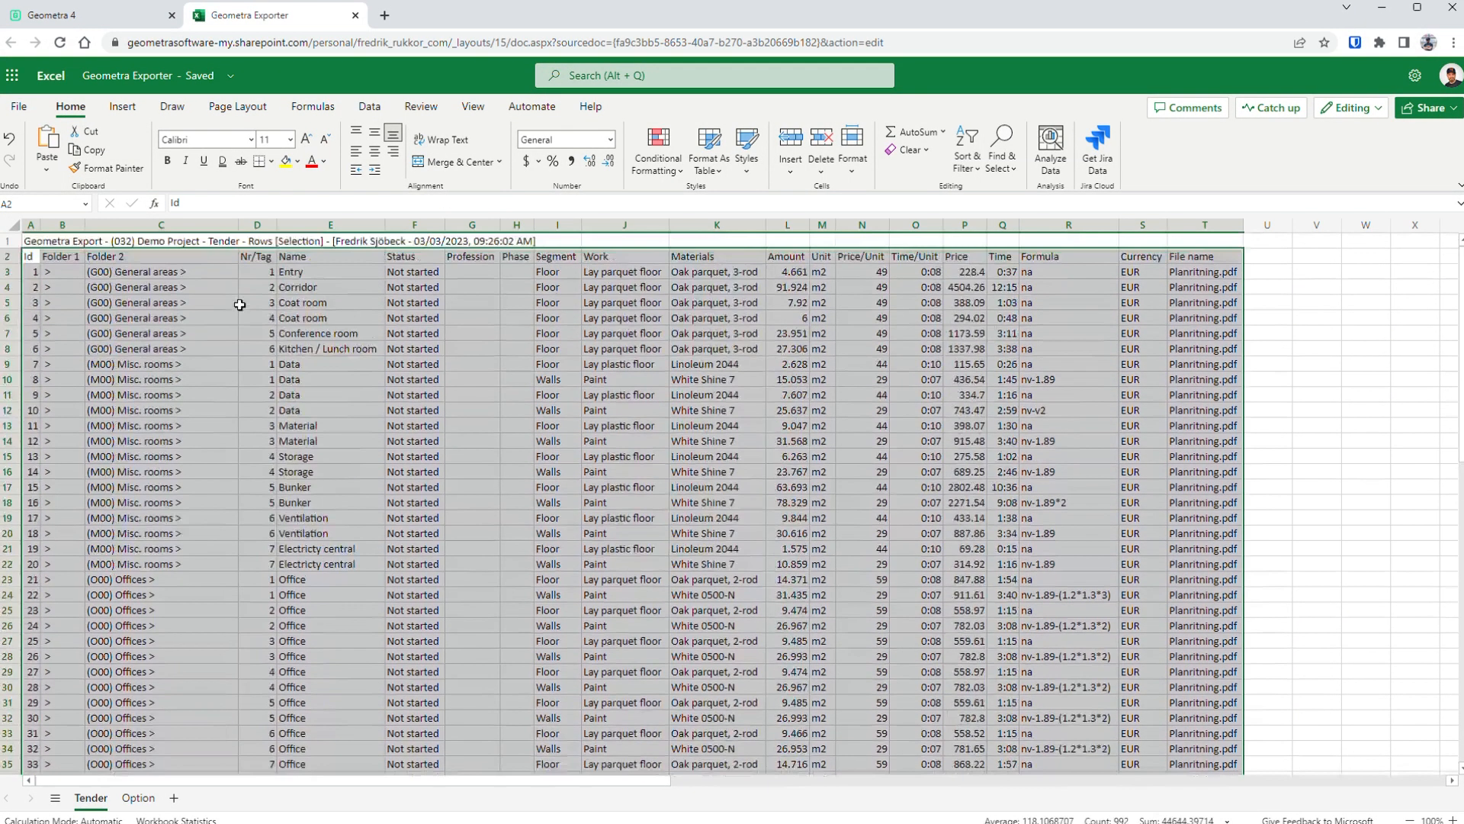
click(122, 106)
click(60, 145)
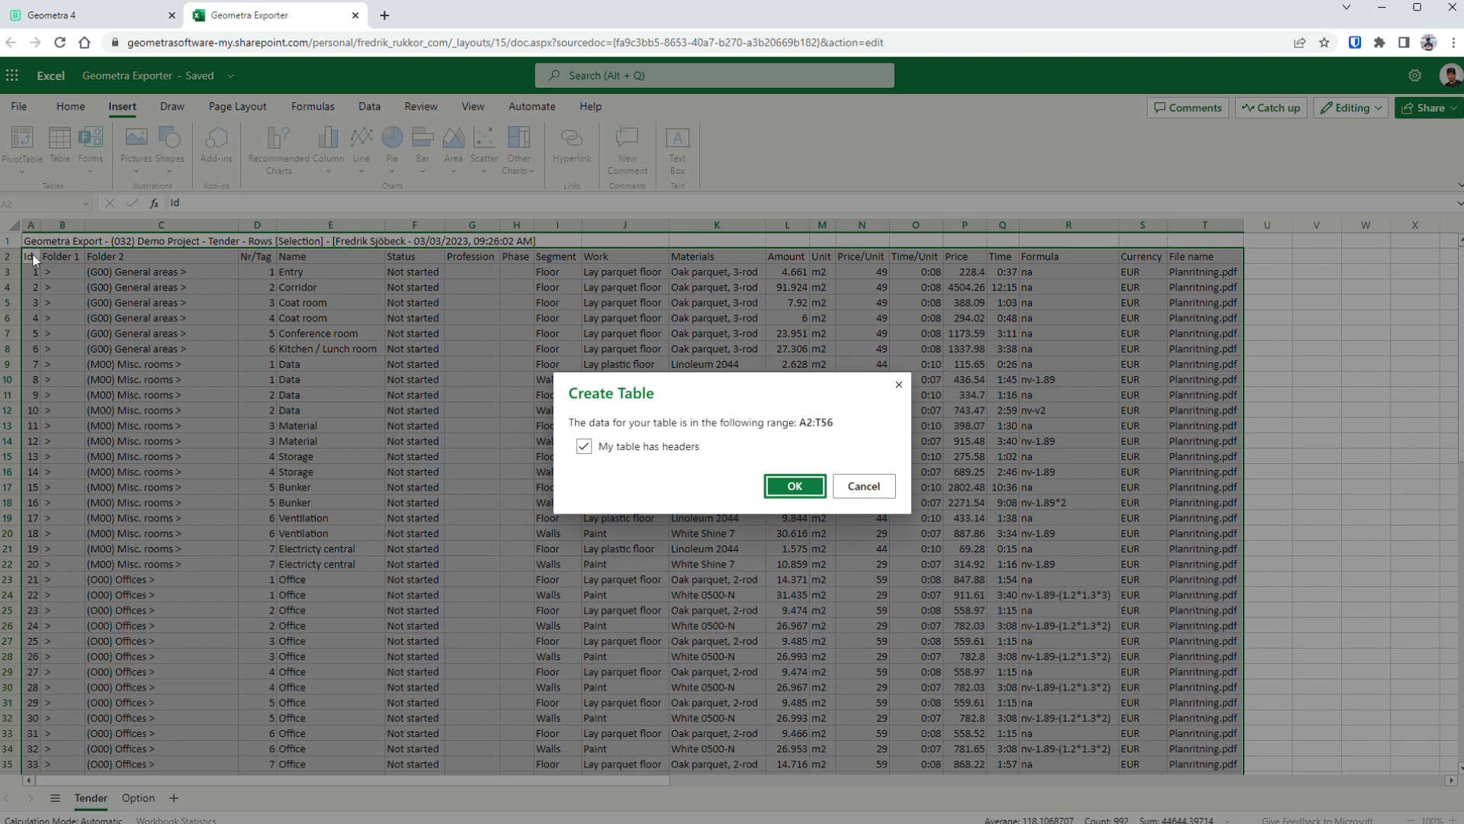
click(796, 488)
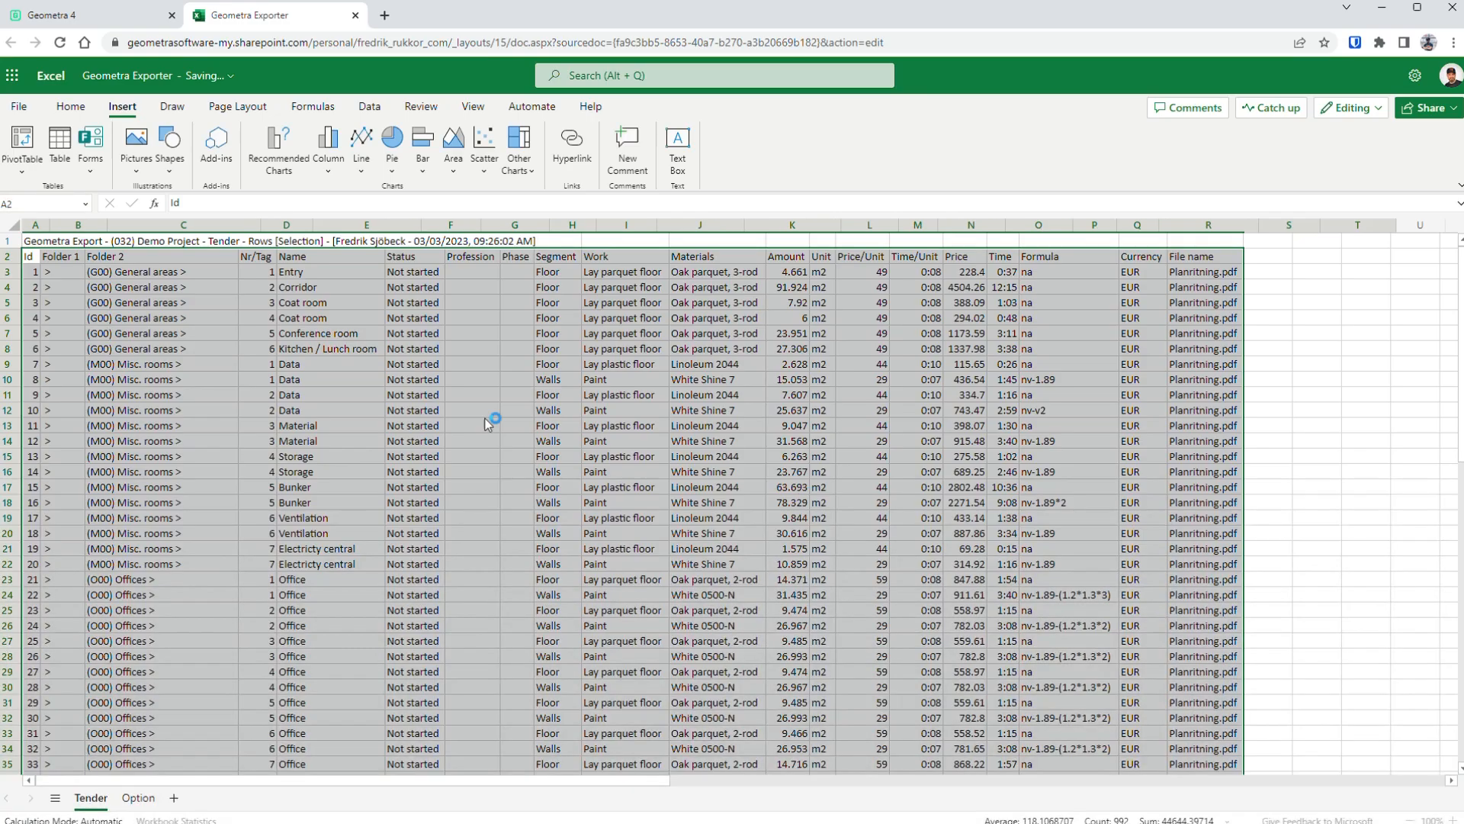
click(219, 351)
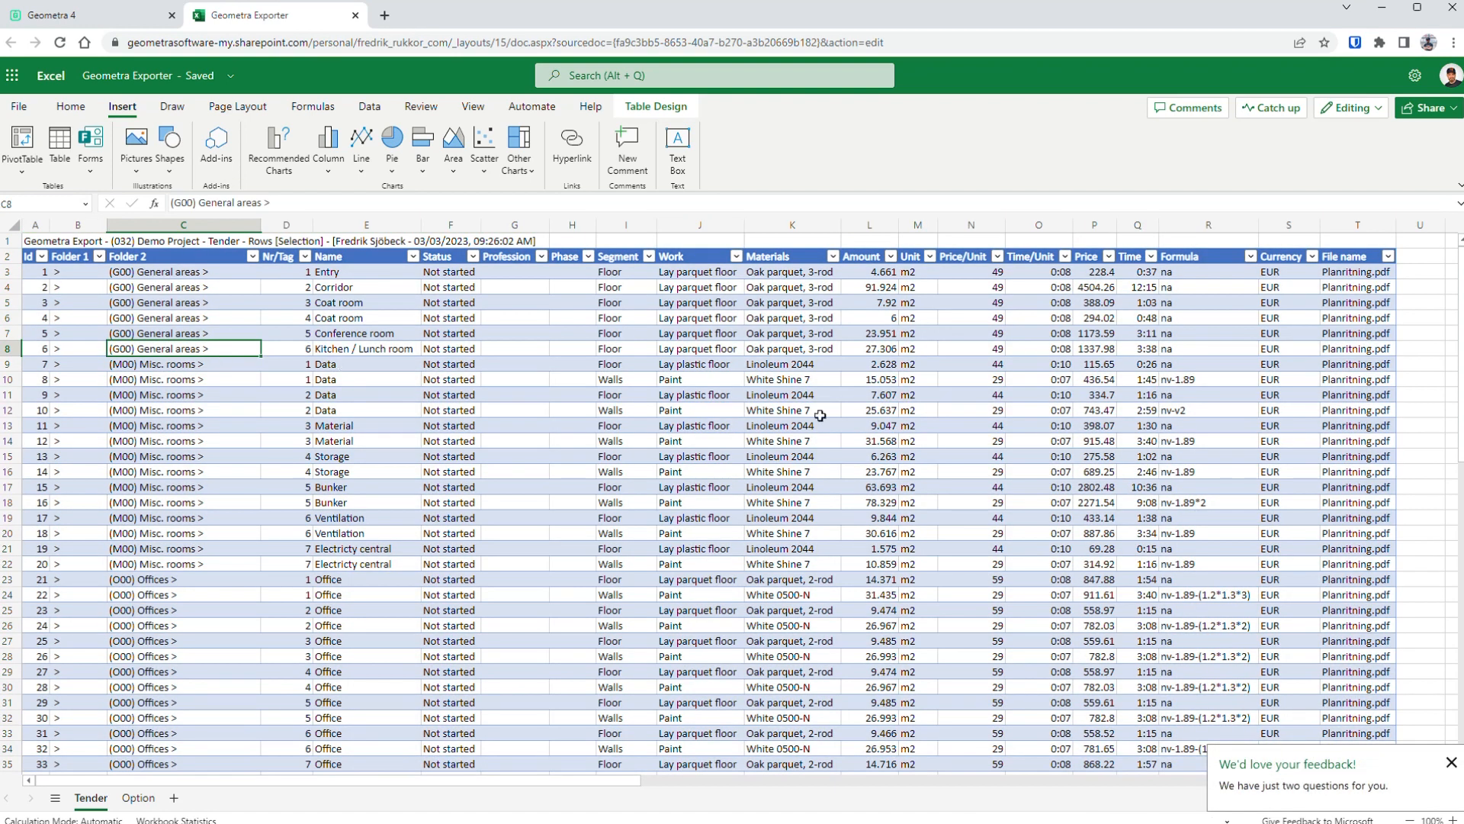
- Add an automatic sum for the Price column in cell P57, directly below the Tender table's last row
scroll(1172, 435, down, 10)
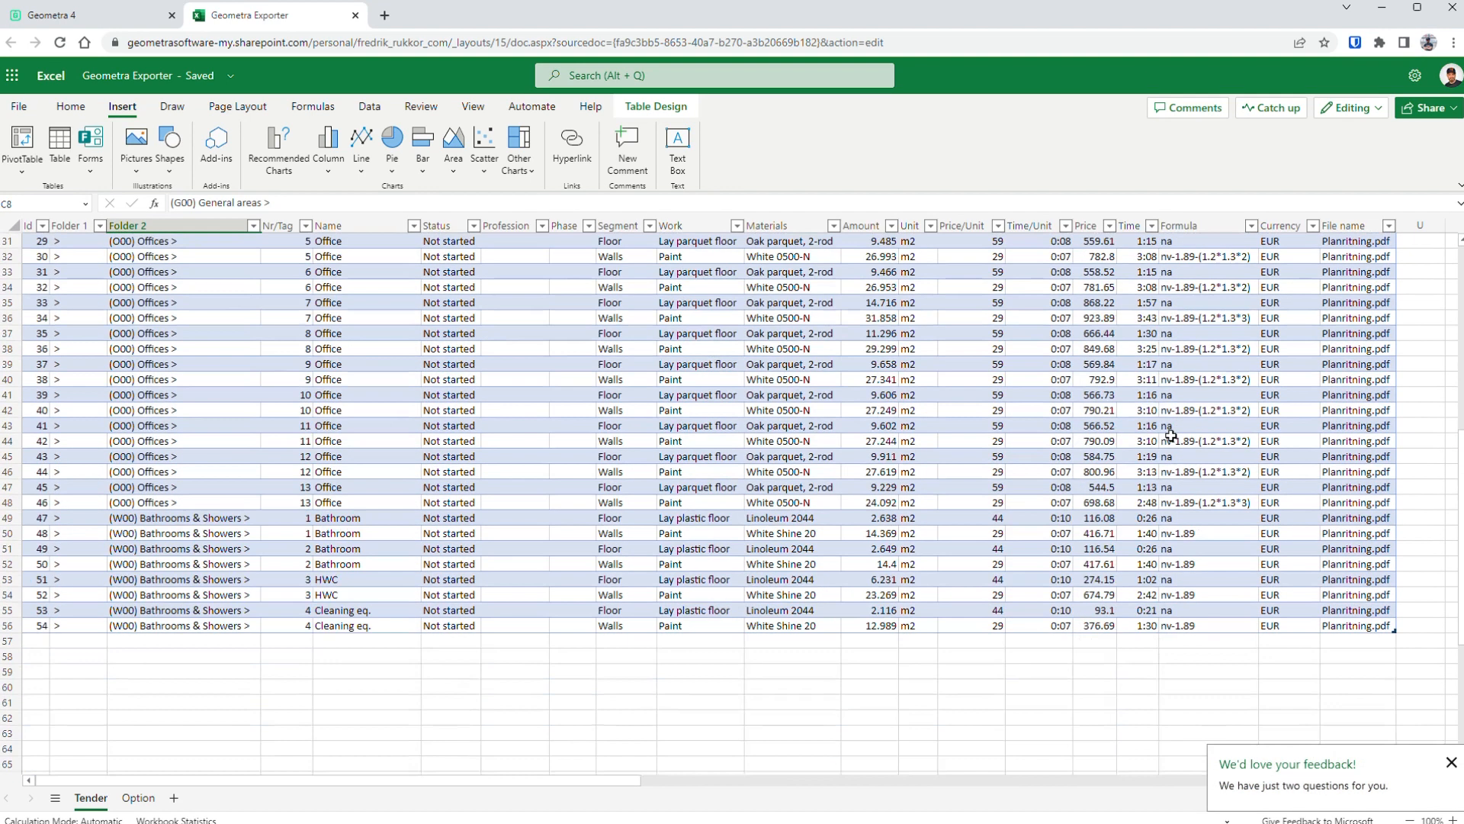
click(1102, 643)
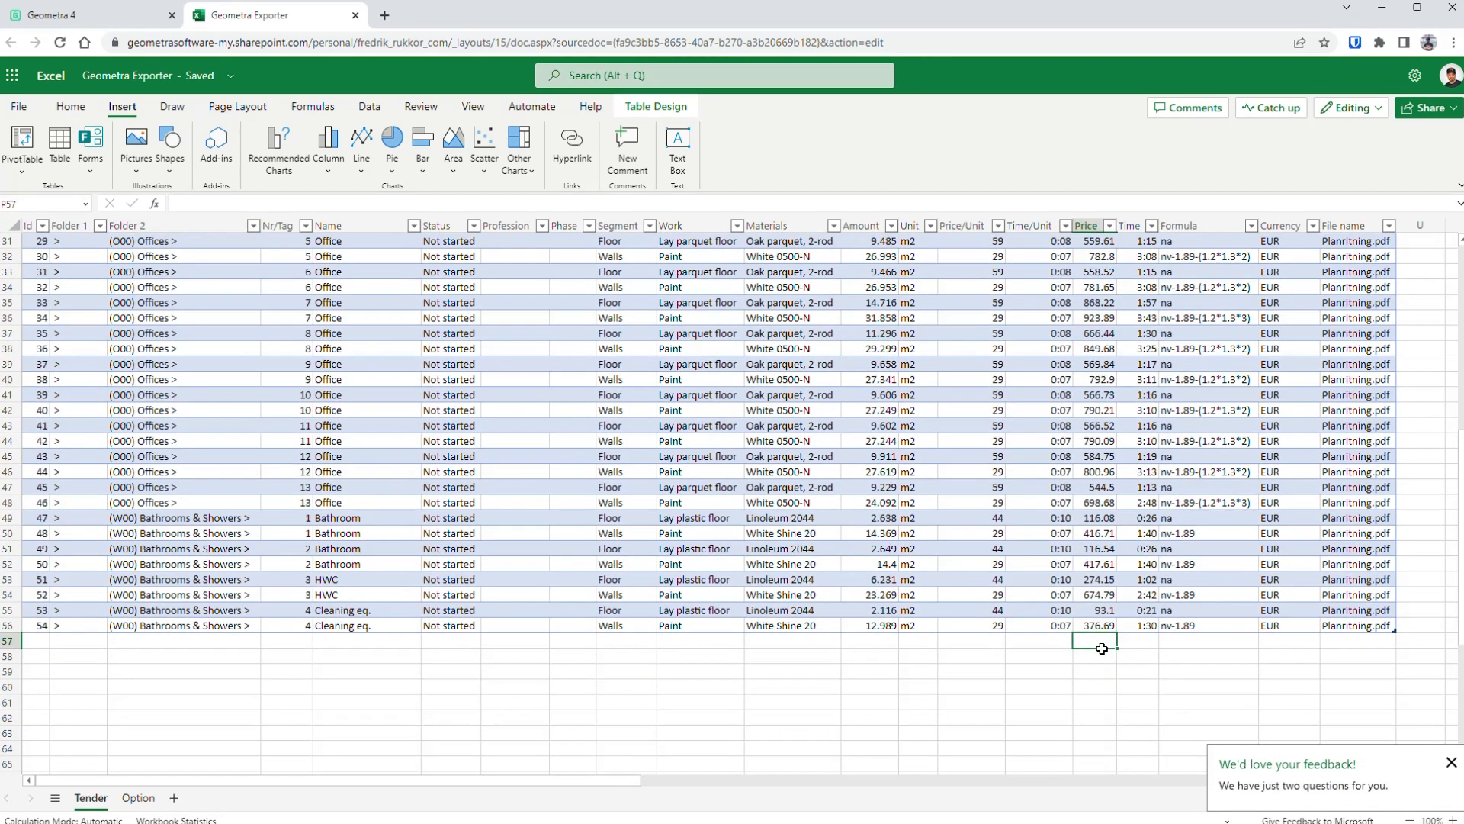
click(70, 107)
click(918, 133)
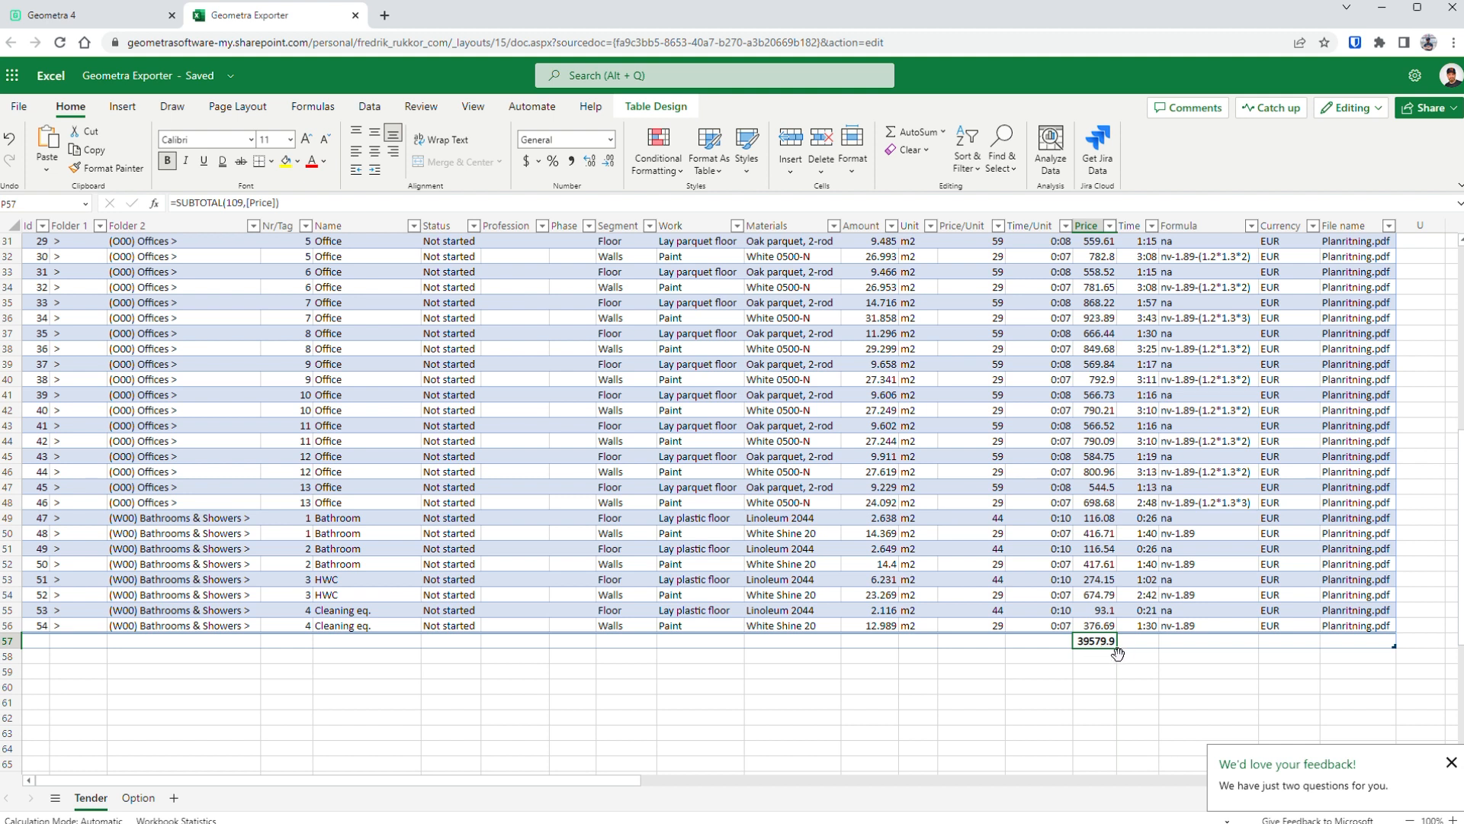
- Review the currency, formula, file name and folder values in the rows of the Tender table
click(1283, 624)
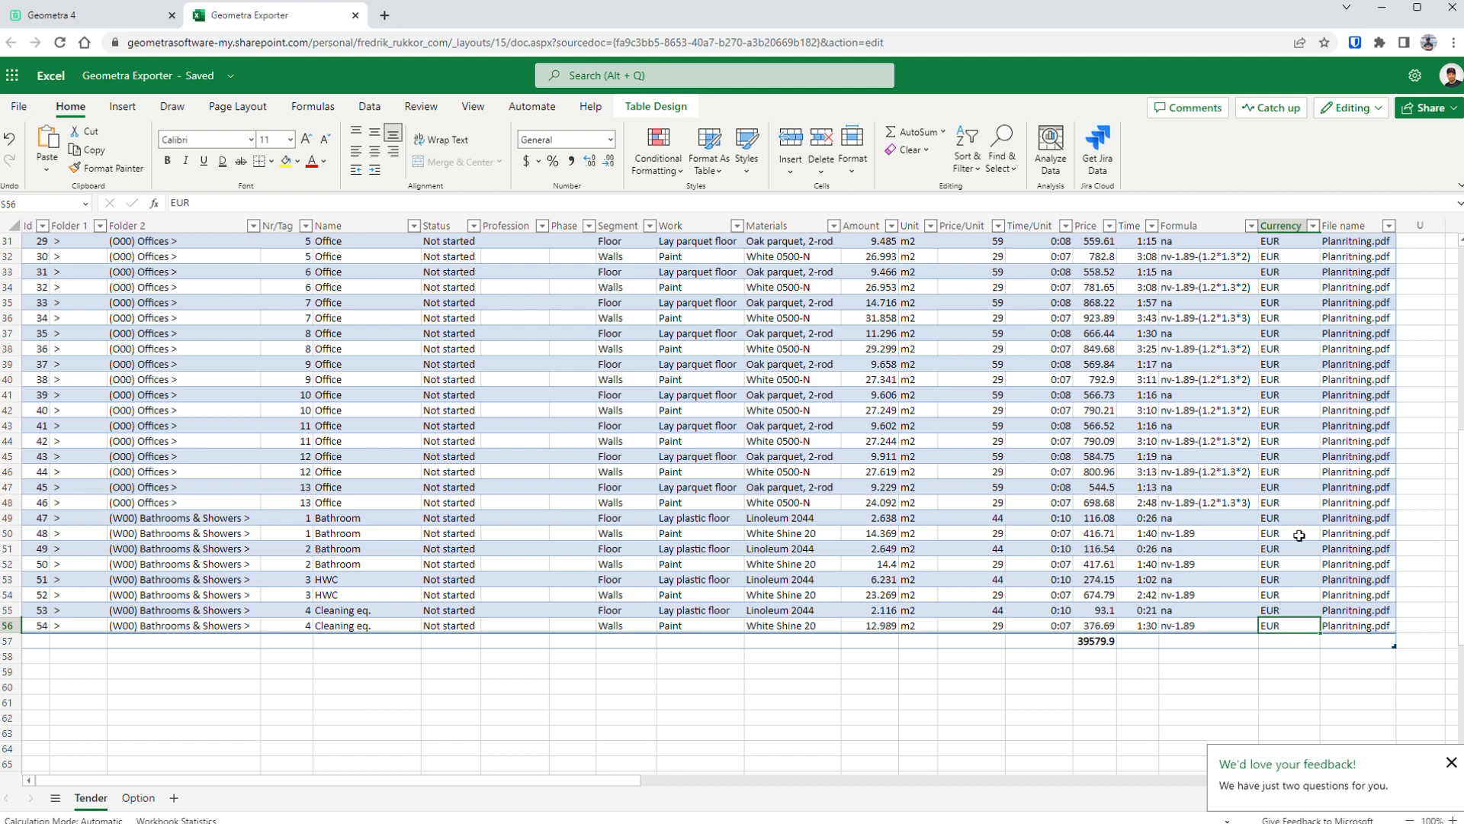
scroll(1299, 536, up, 2)
click(1178, 395)
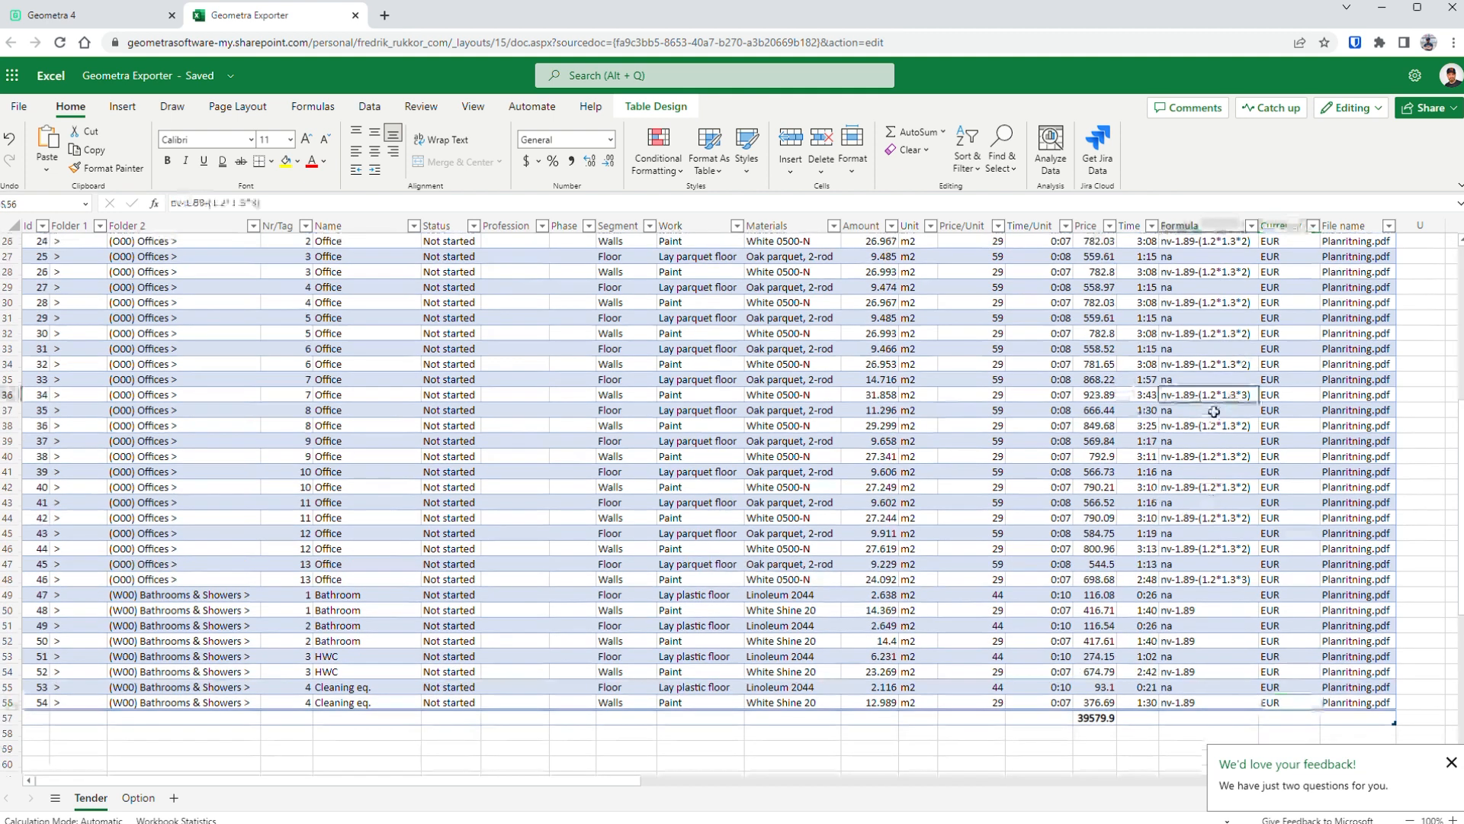
click(1367, 395)
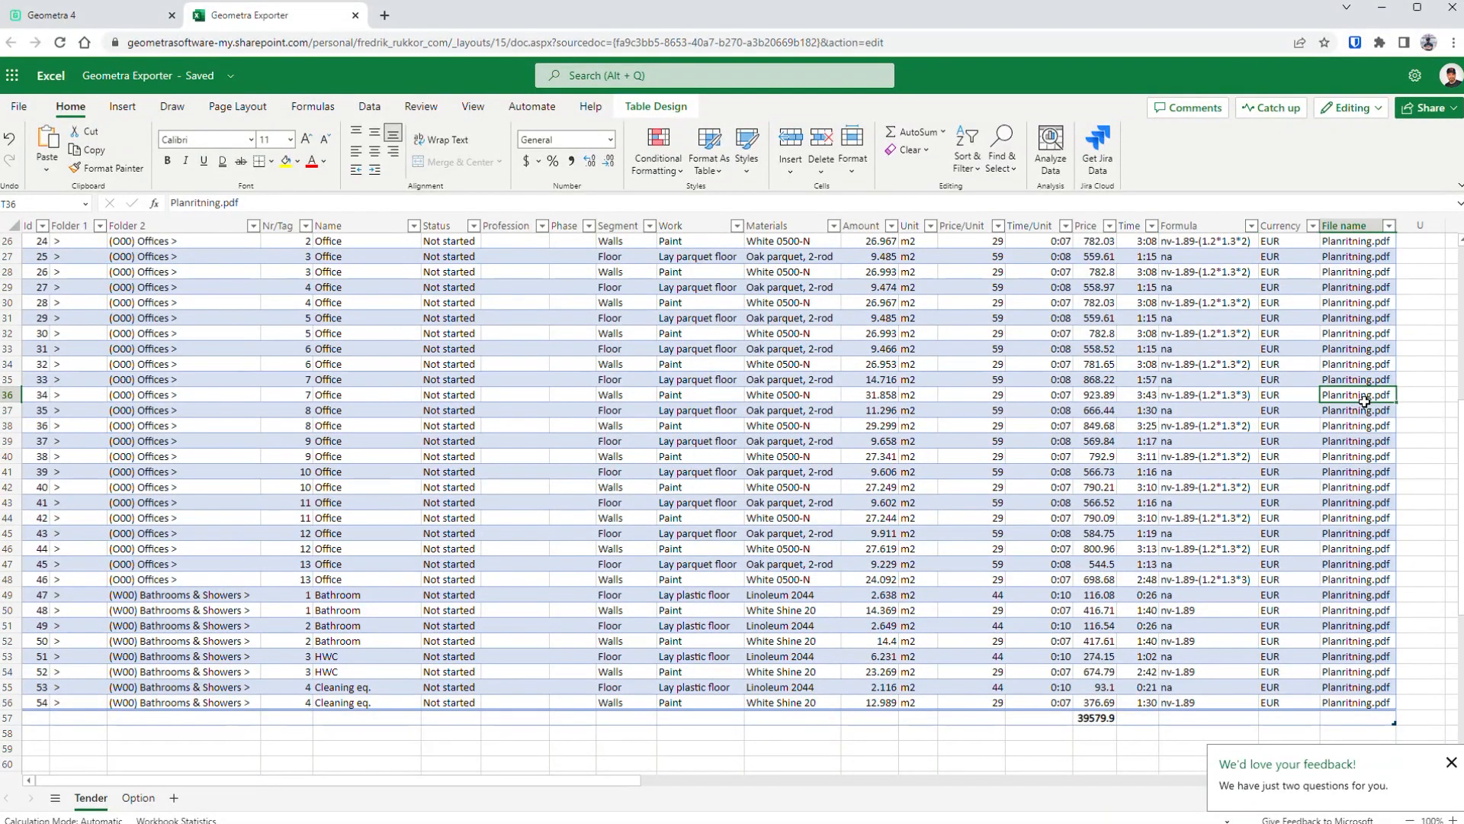
drag(128, 371, 369, 382)
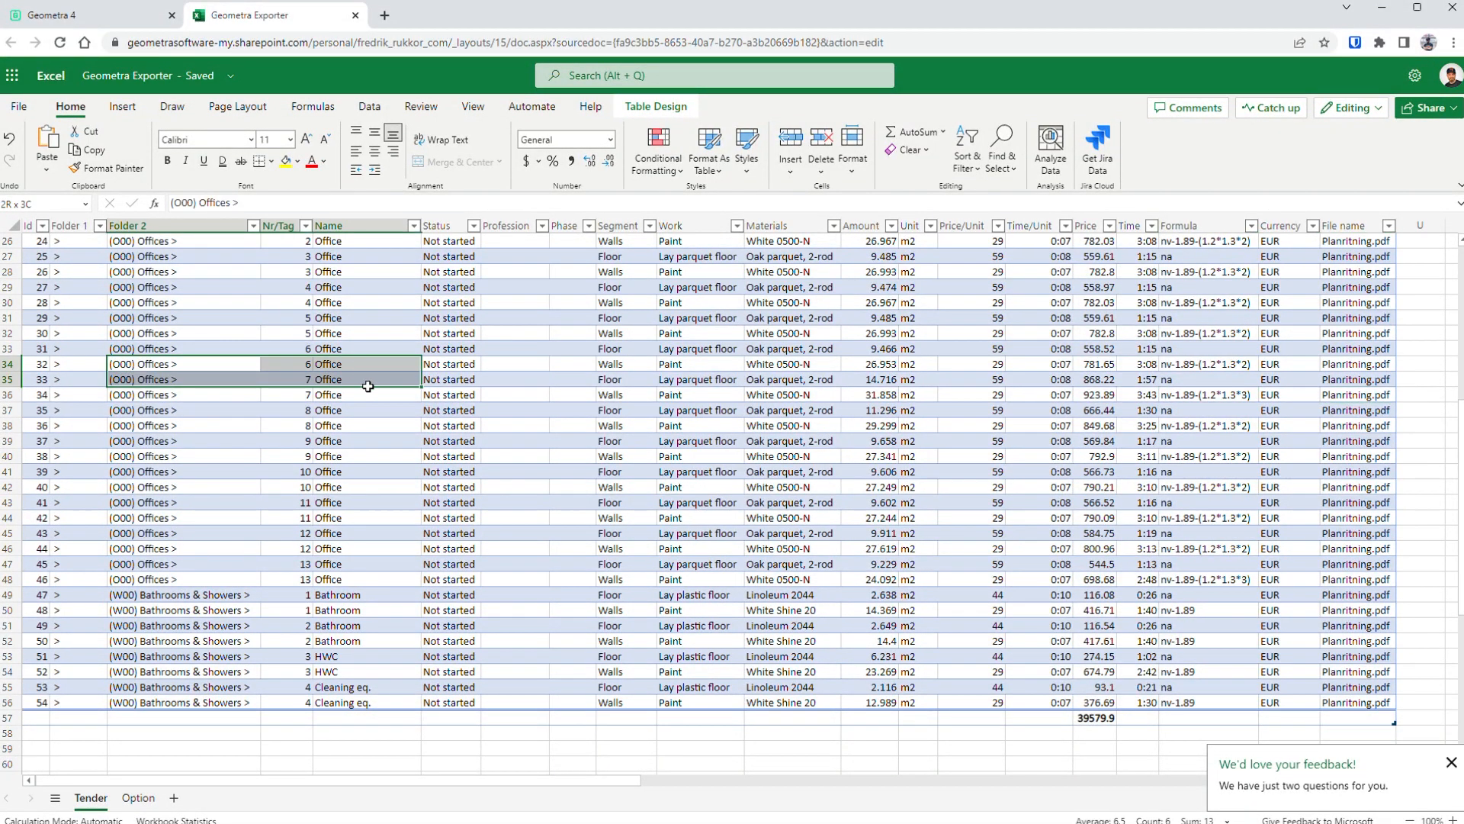
scroll(229, 402, up, 3)
click(183, 333)
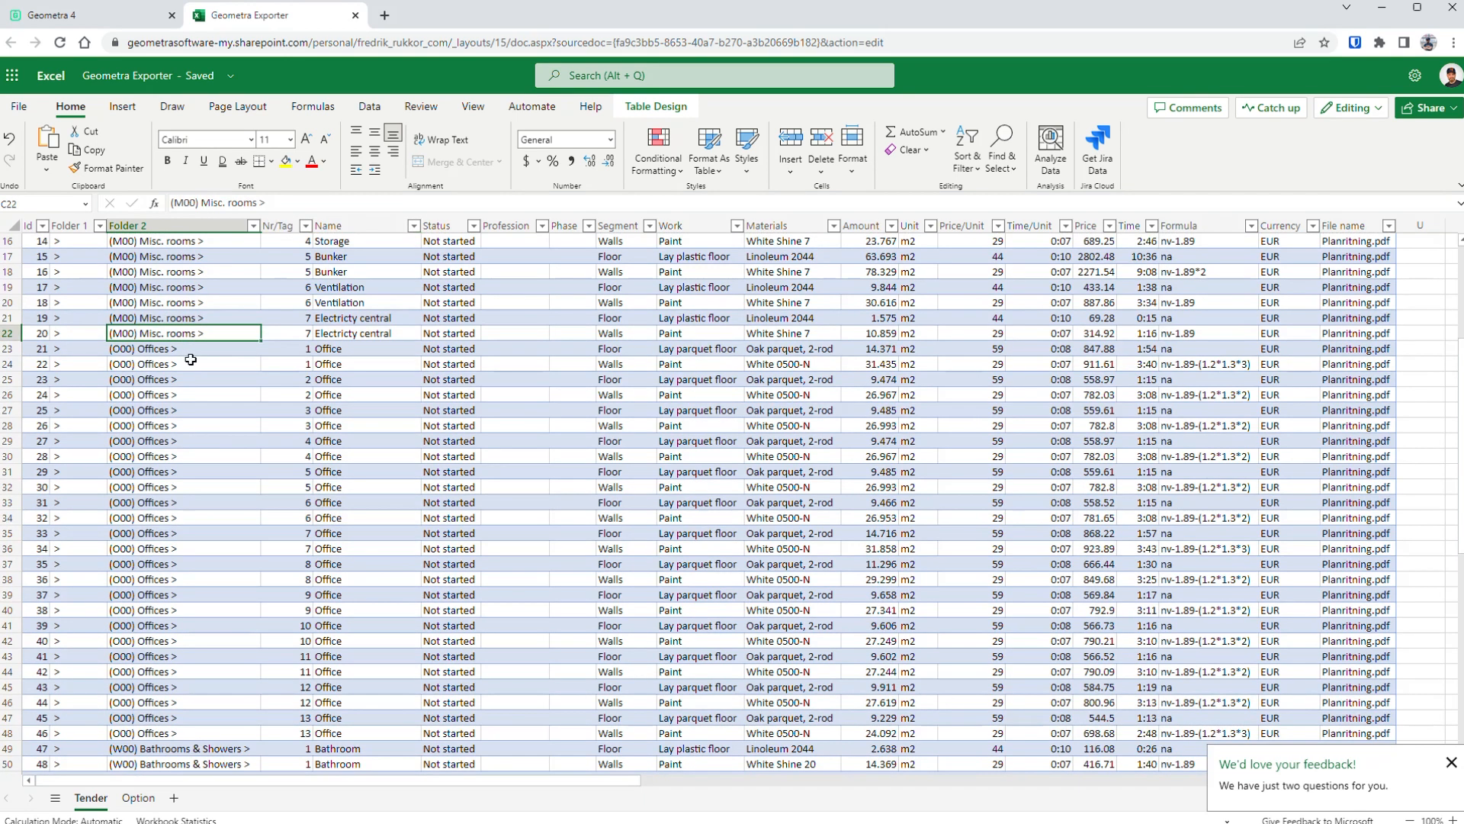
- Filter the Tender table's Folder 2 column to (O00) Offices > only and check the Price total
scroll(252, 335, up, 5)
click(254, 257)
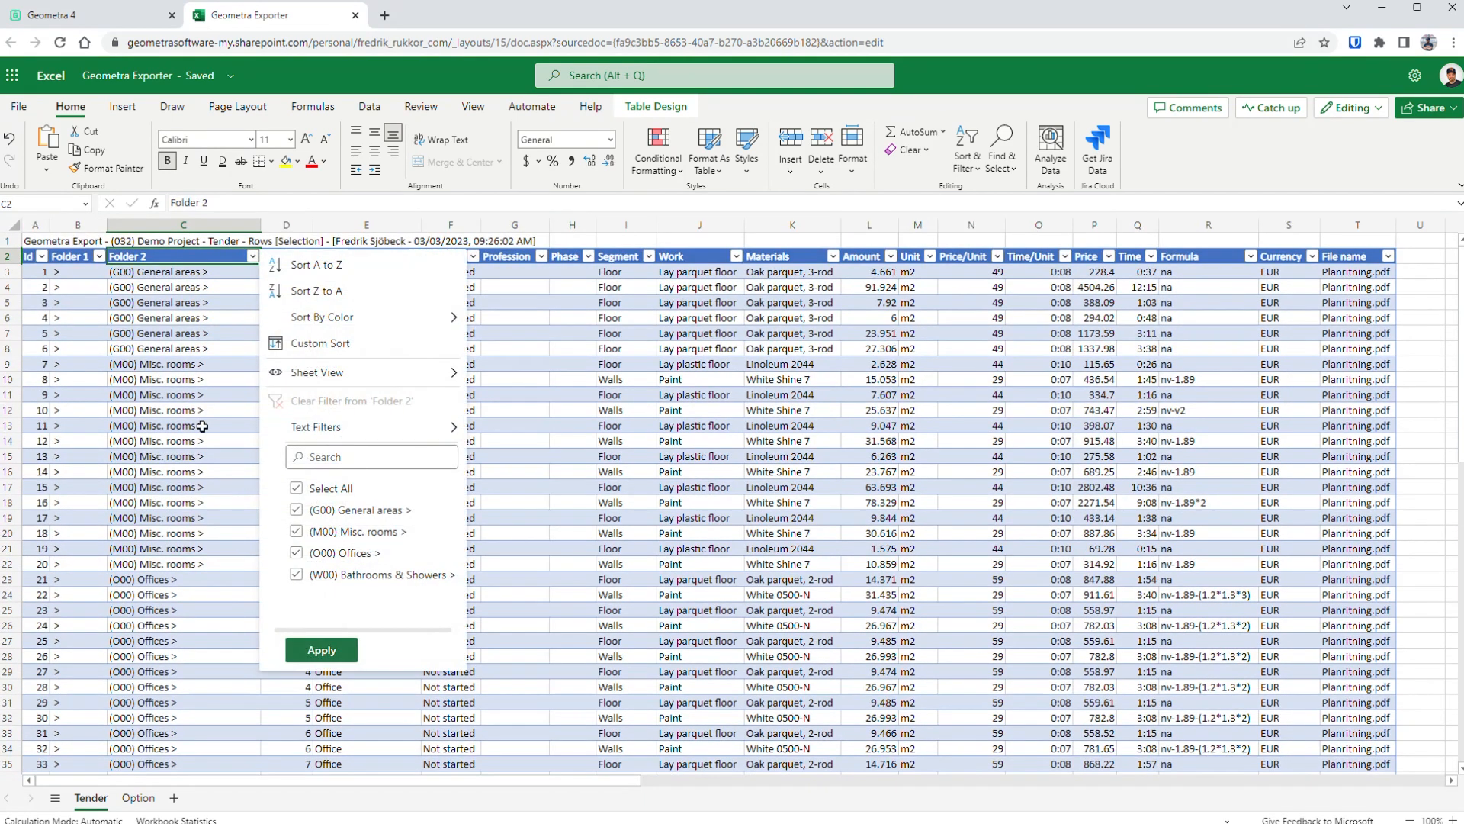
click(317, 489)
click(332, 554)
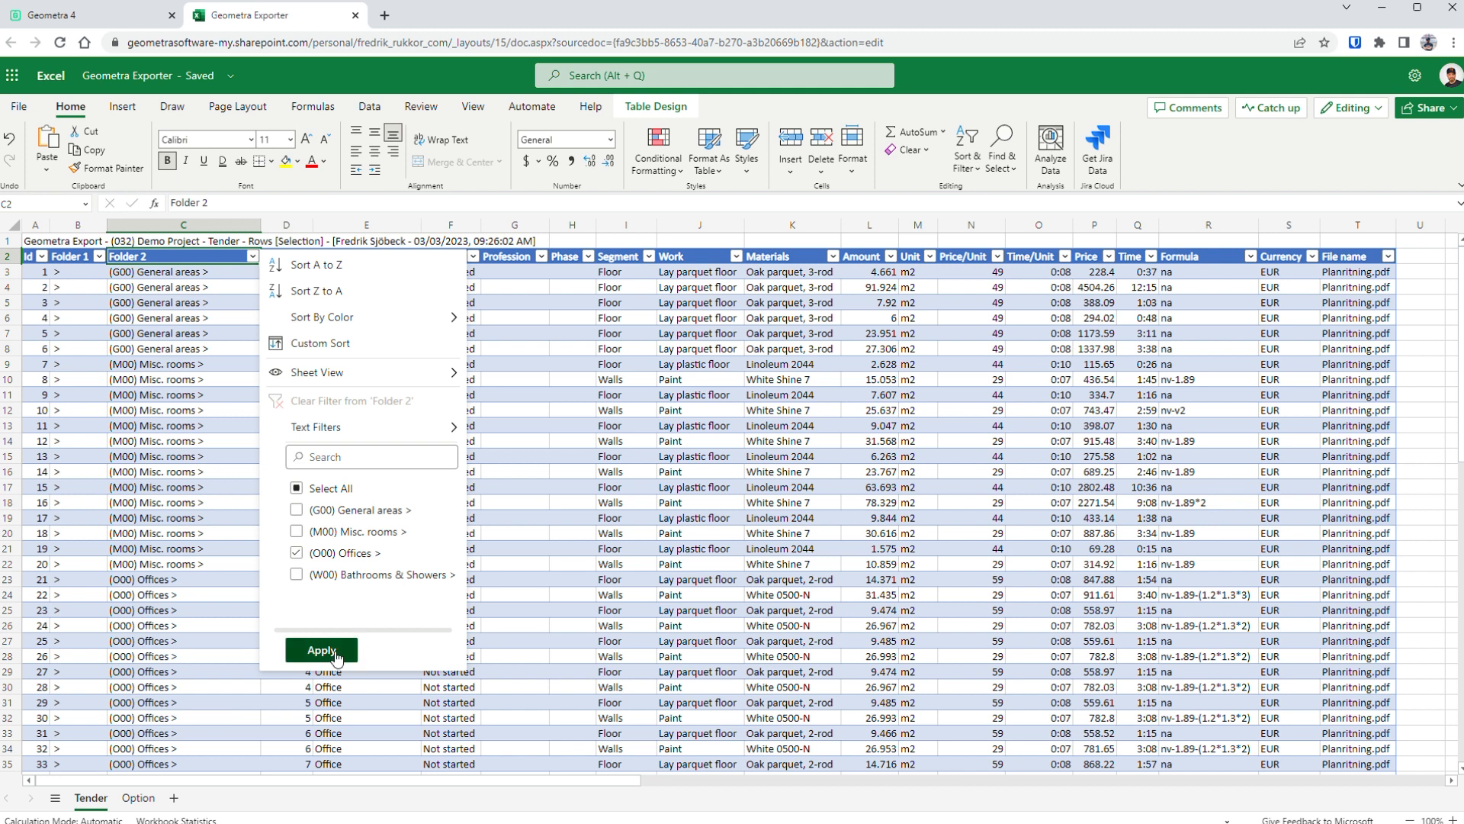
click(321, 649)
click(1098, 672)
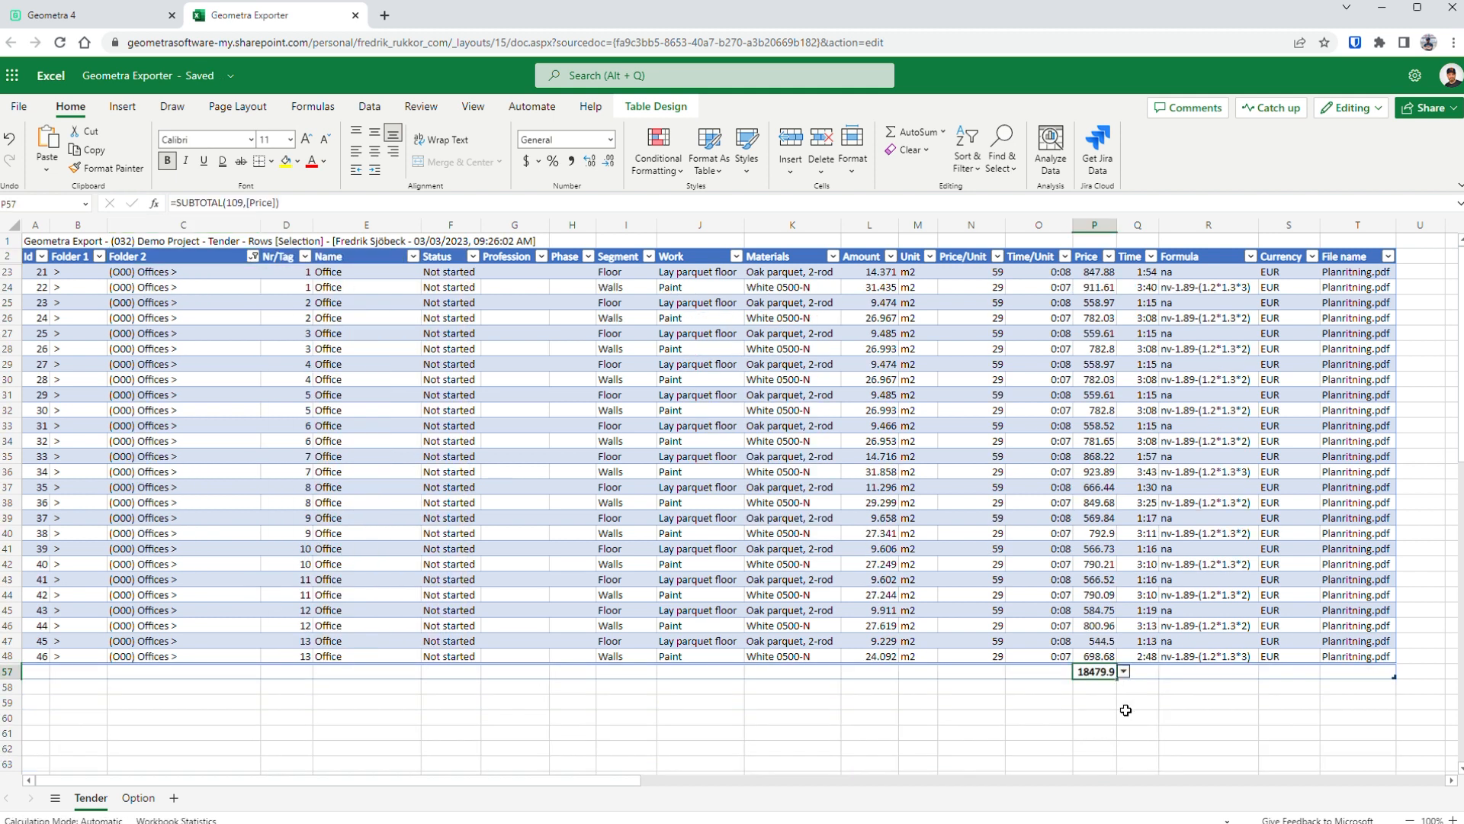
- Include all folders again in the Folder 2 filter of the Tender table
click(253, 257)
click(320, 489)
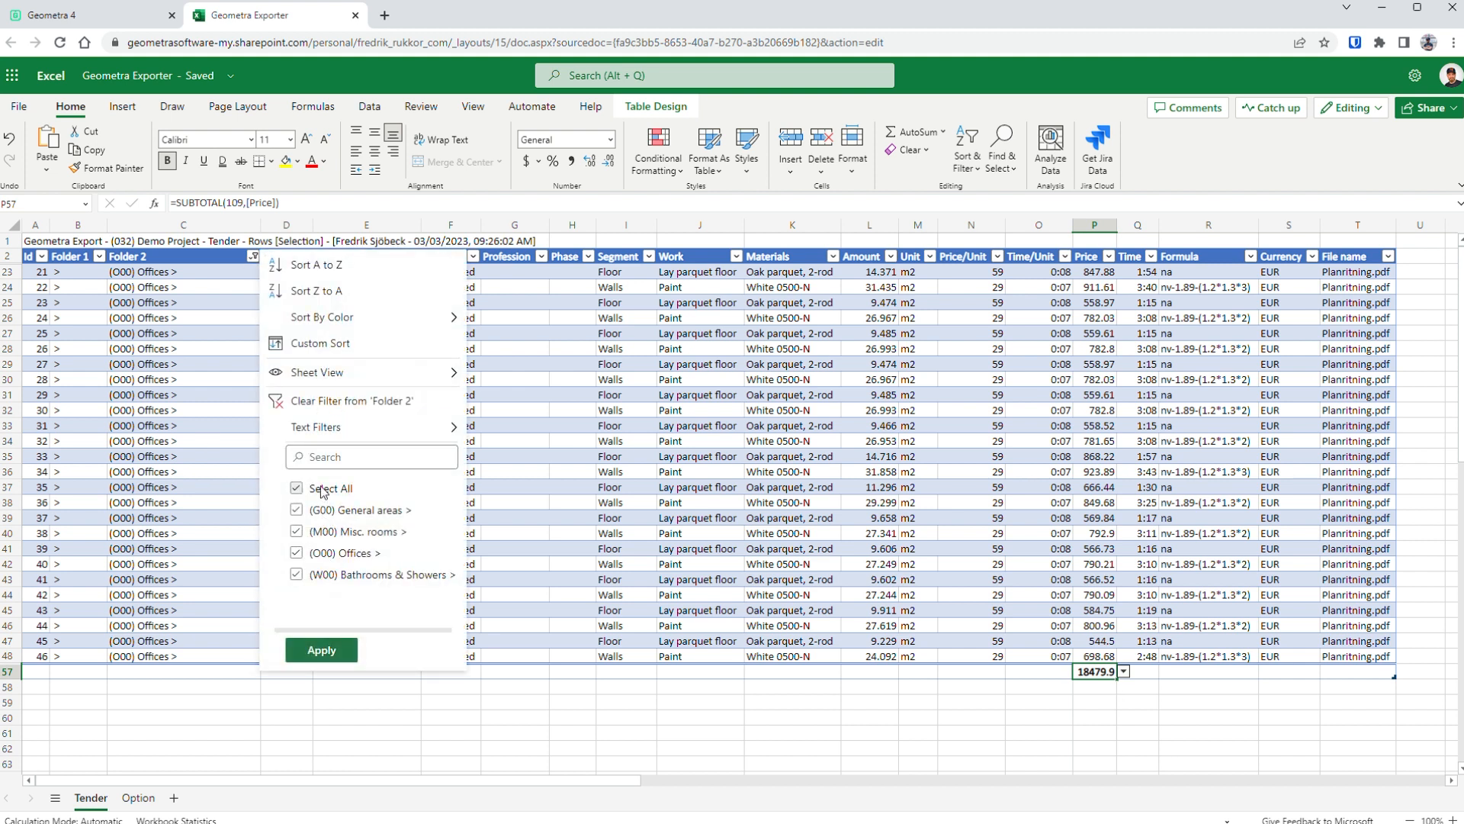
click(321, 650)
- Show the empty Option sheet, and switch to Geometra to open the Tender - Alternative version of Planritning.pdf
click(138, 797)
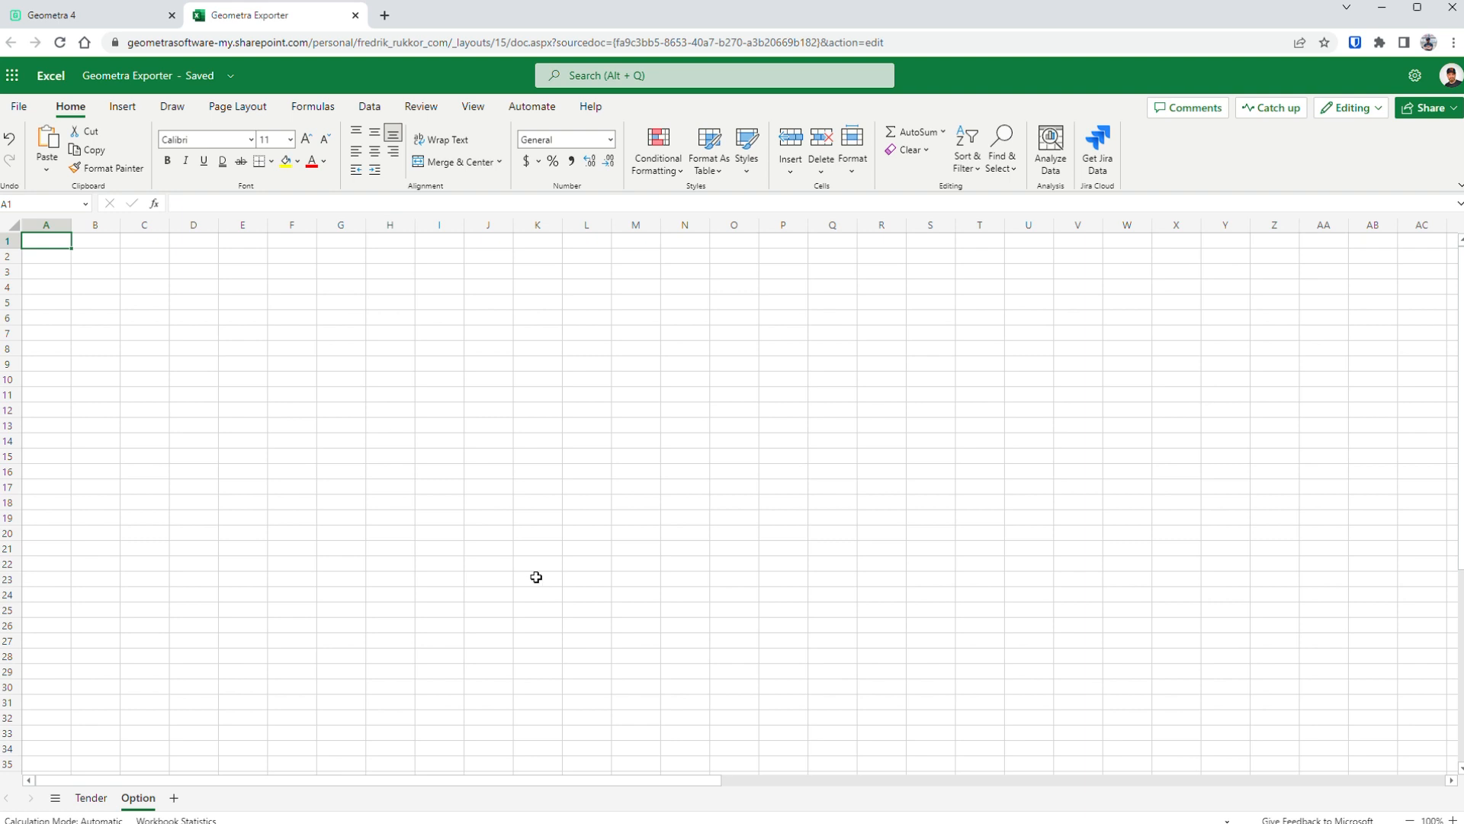
click(141, 15)
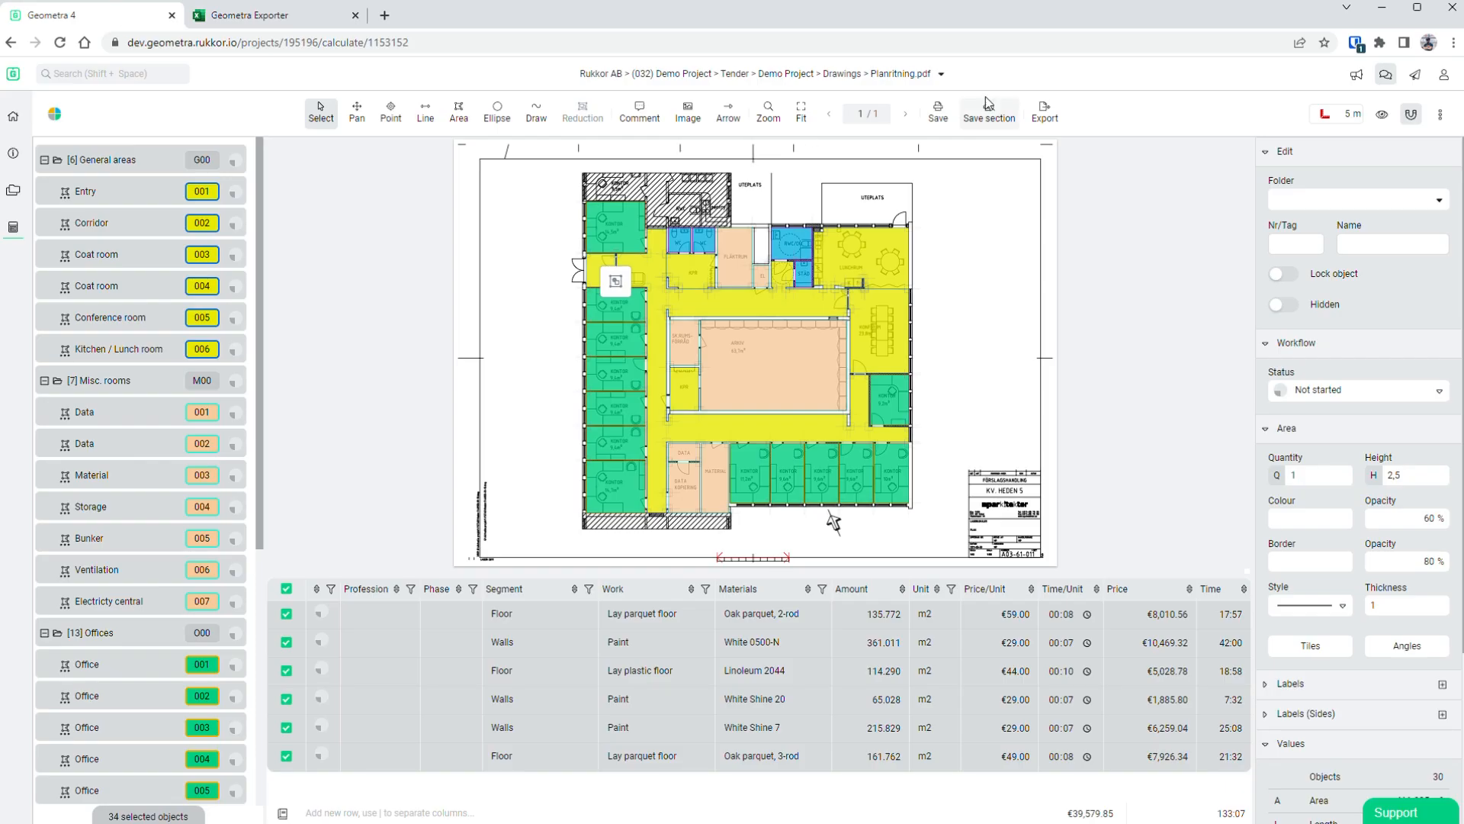
click(941, 73)
click(492, 215)
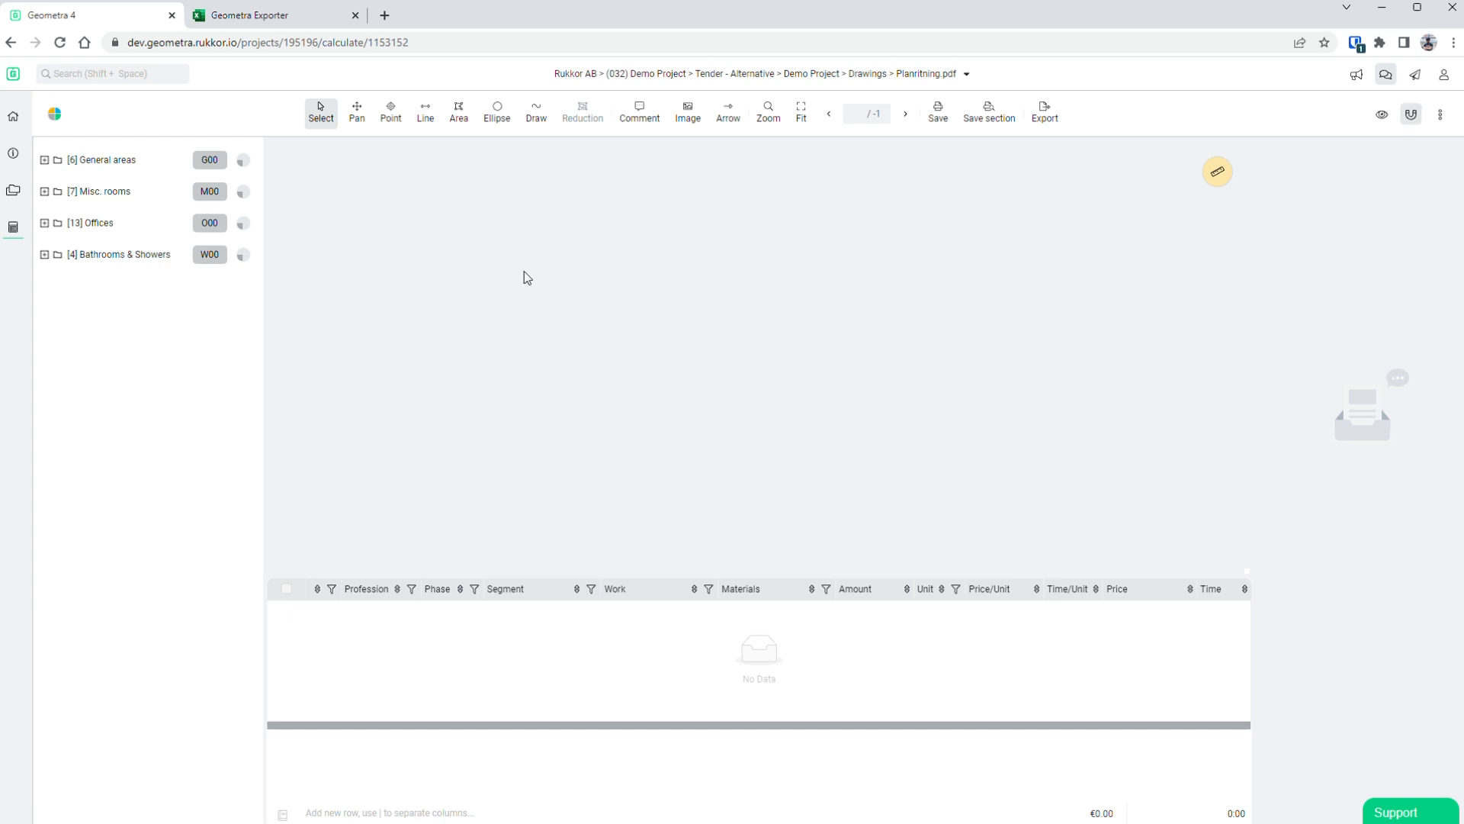
- Try selecting the calculation rows of all areas and those of the Offices folder alone
key(ctrl+a)
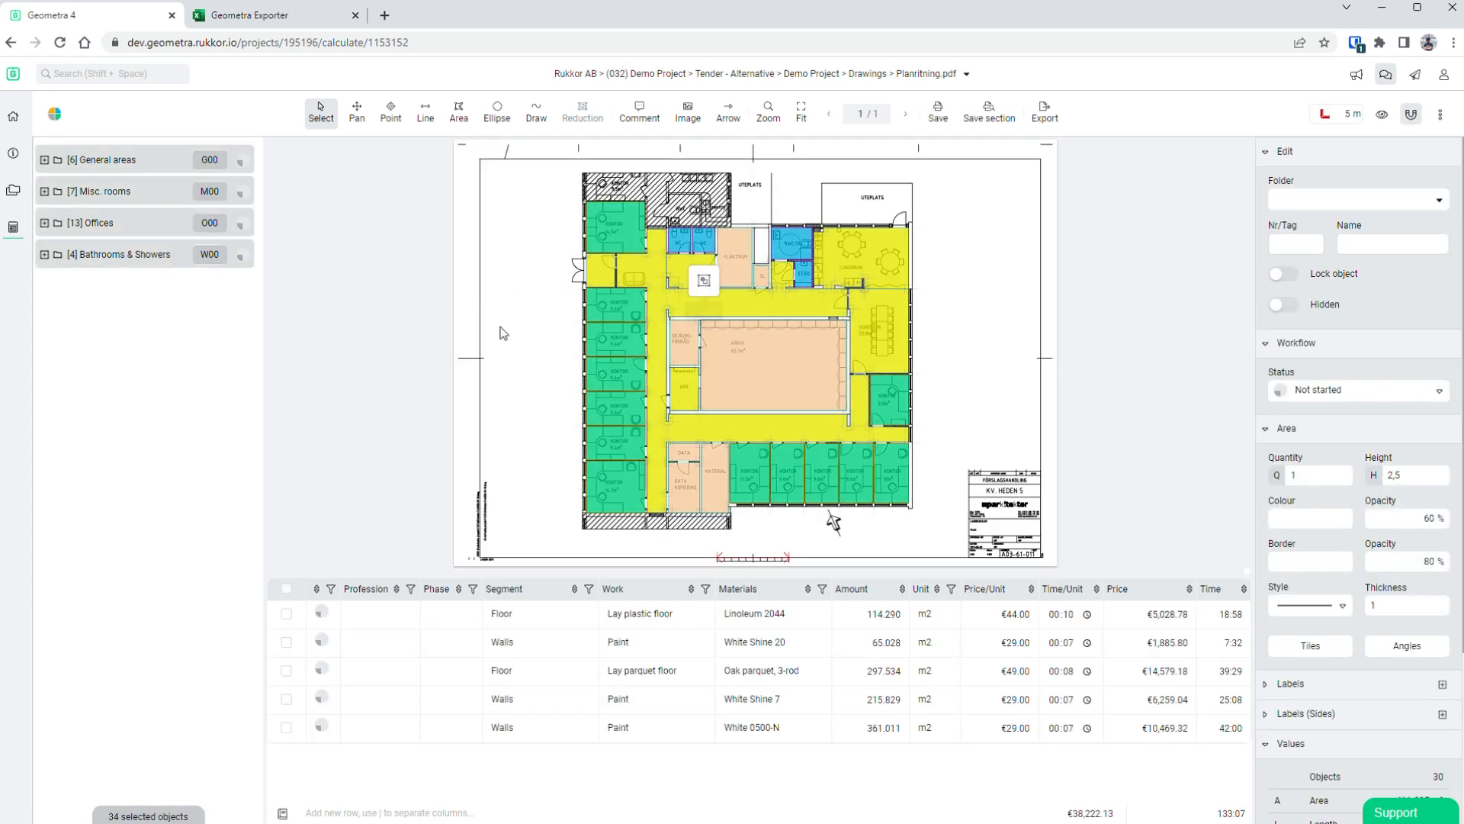
click(286, 589)
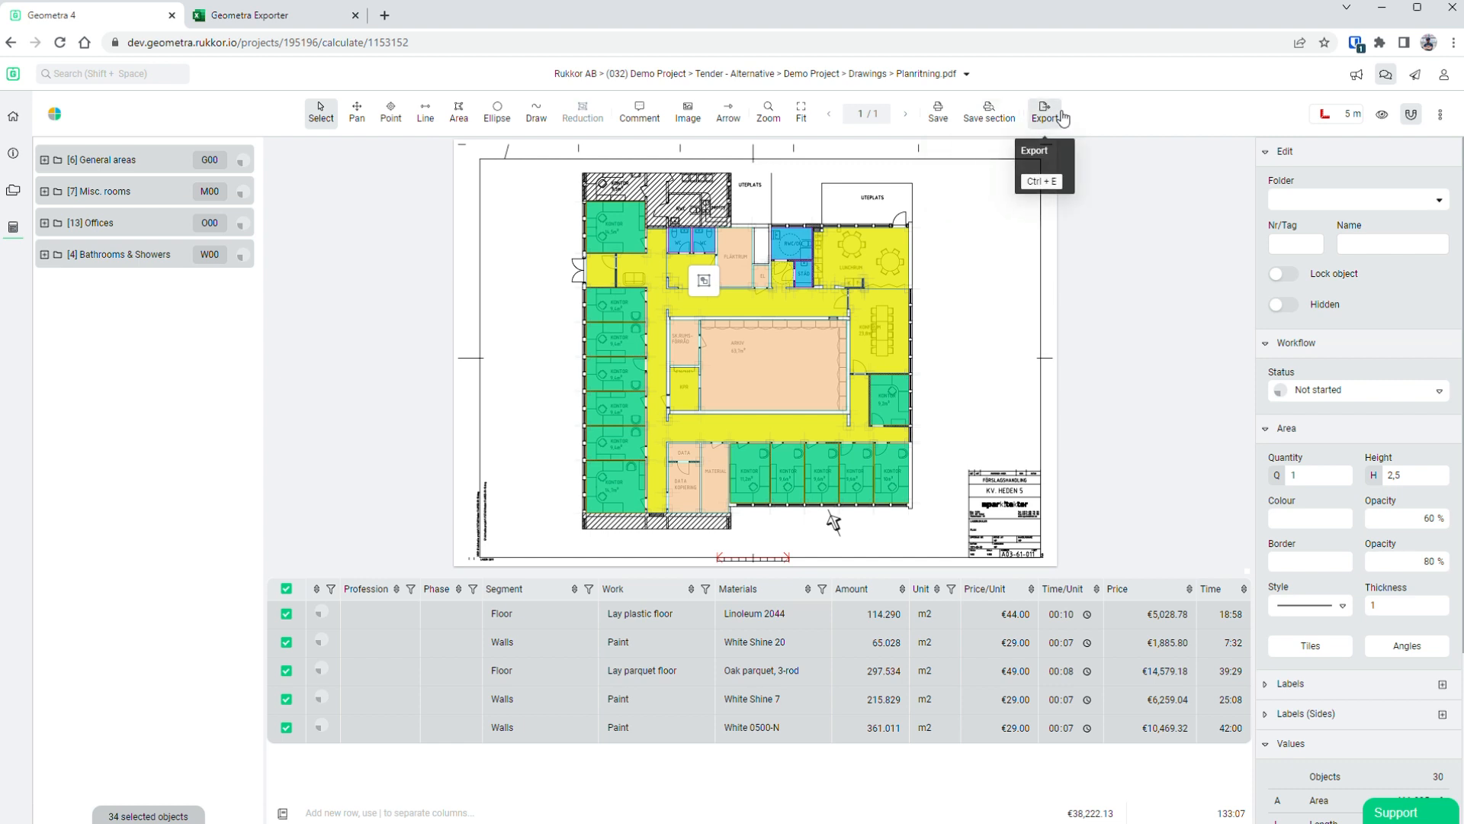
click(99, 221)
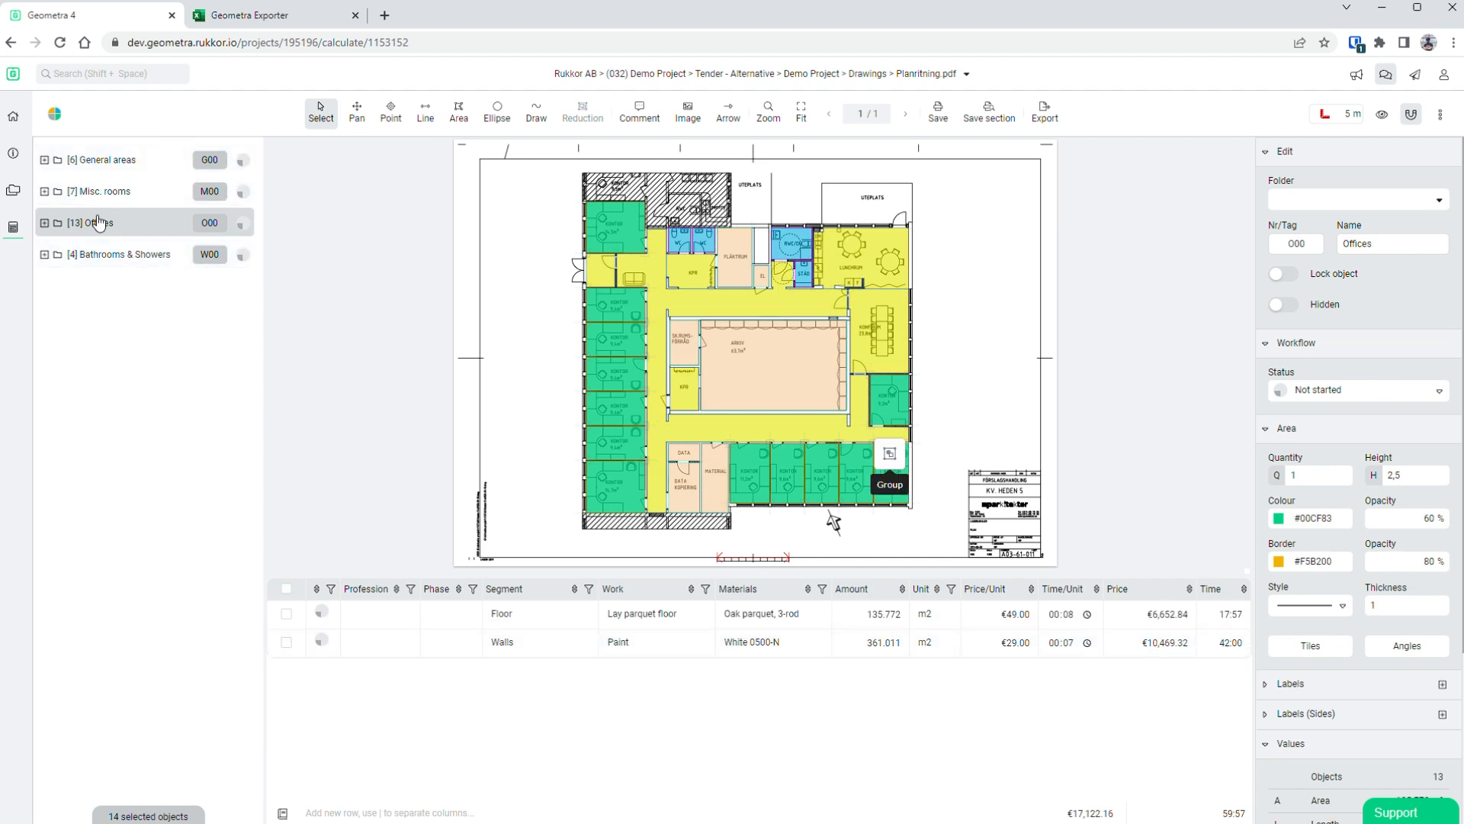
click(286, 588)
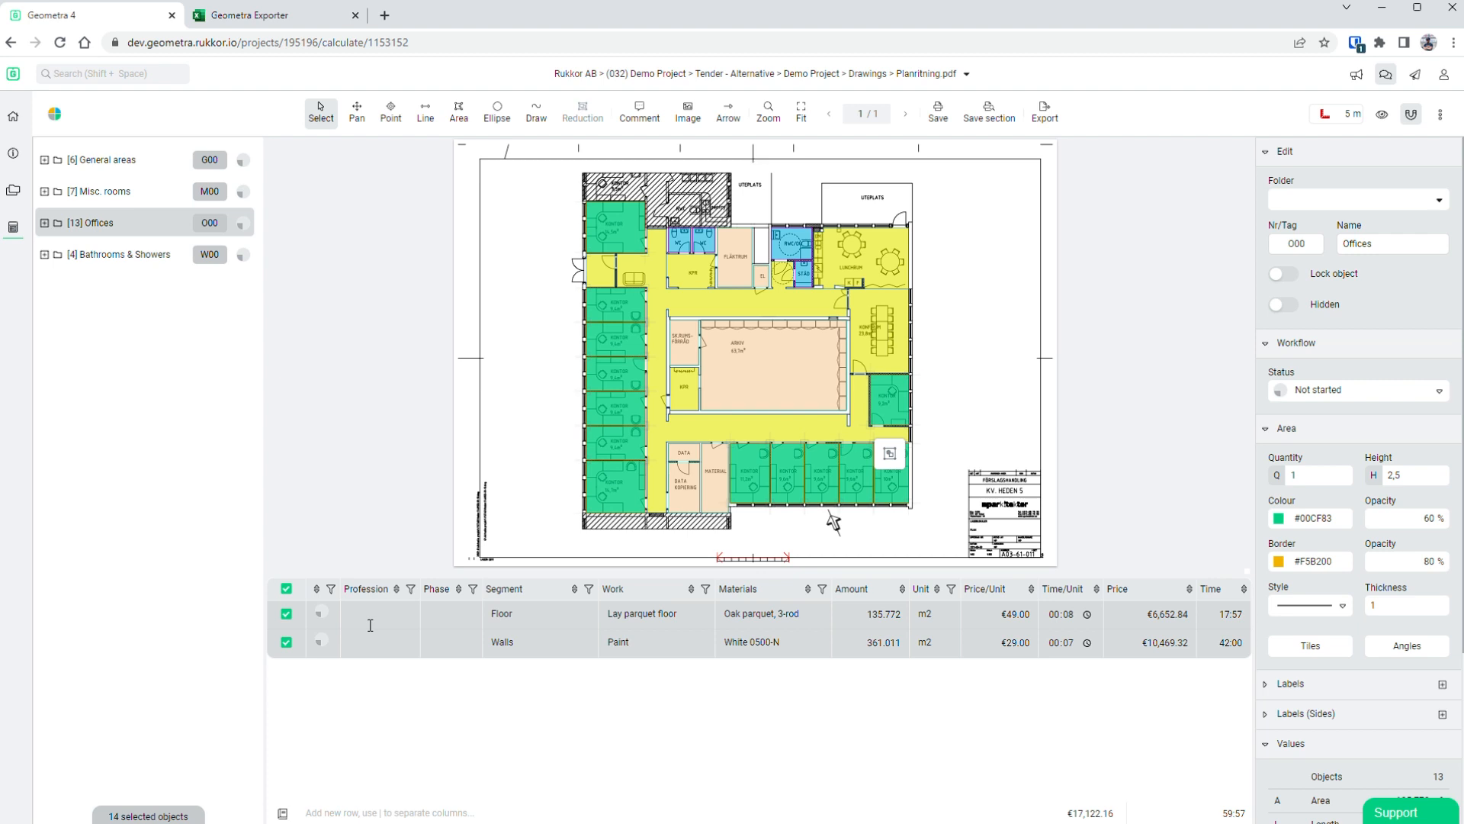
- Select every calculation row of all areas in Tender - Alternative and export them to the clipboard as Rows [Selection]
key(ctrl+a)
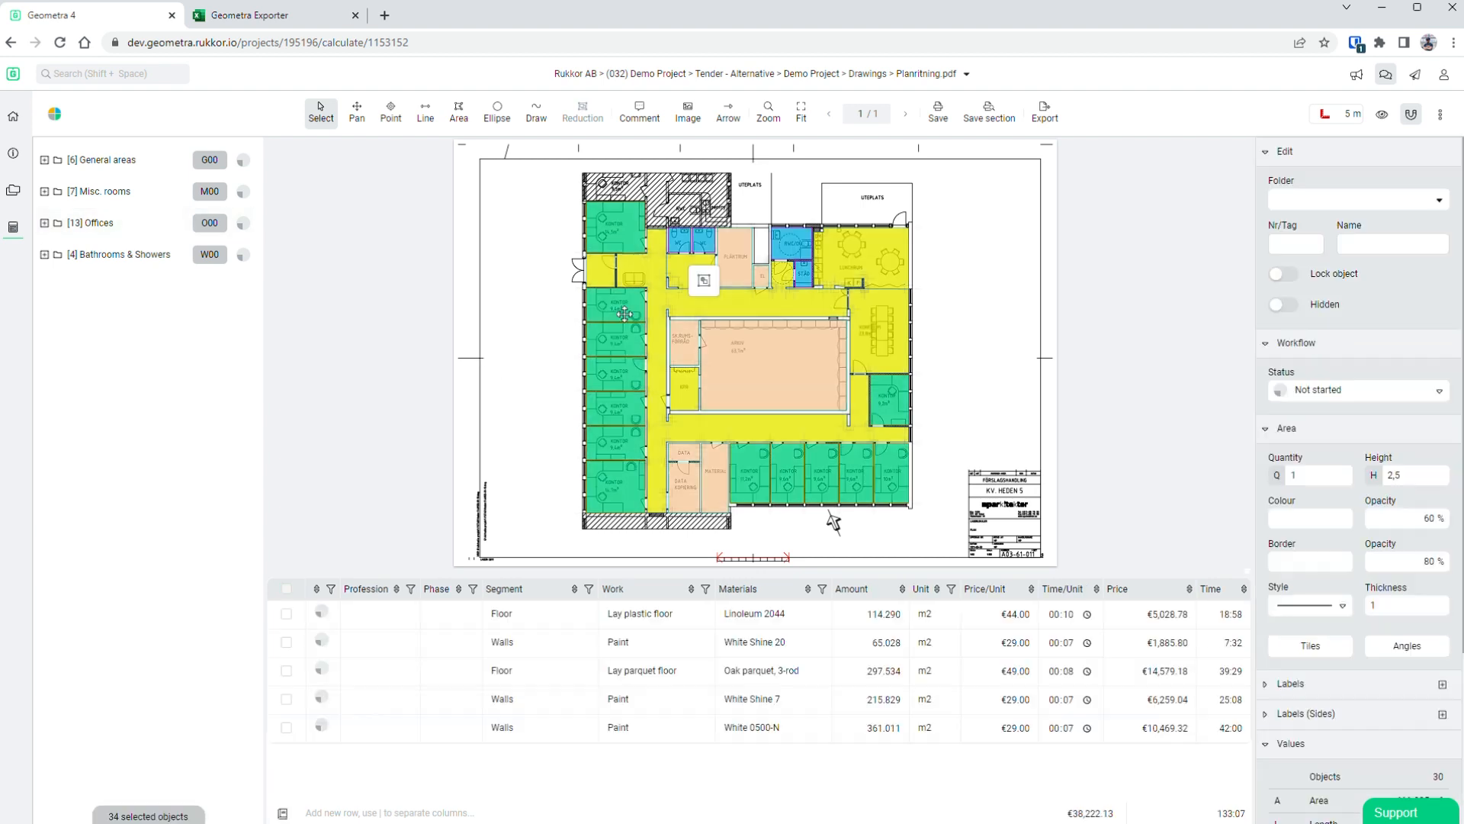
click(286, 588)
click(1045, 113)
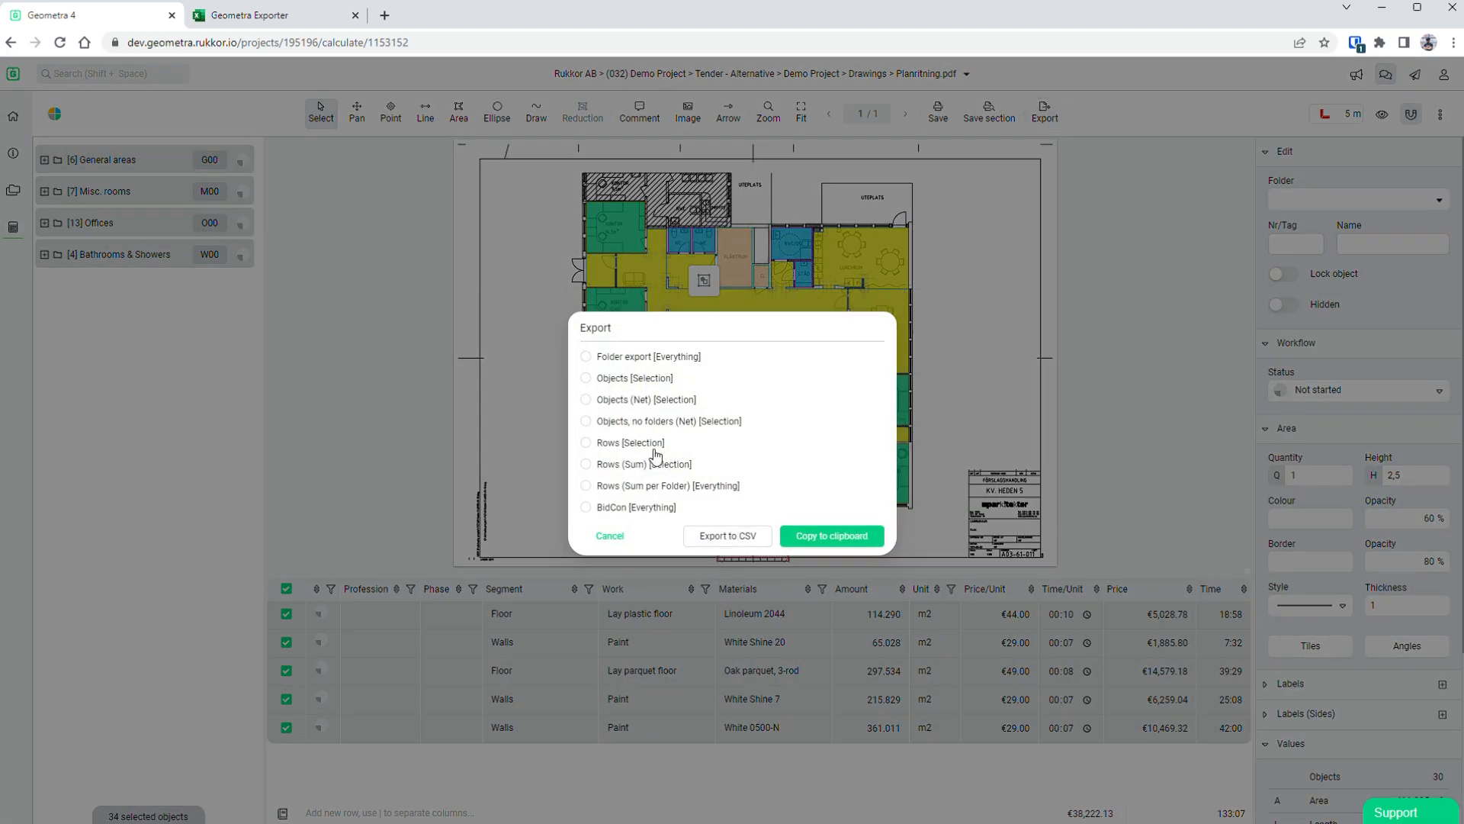
click(586, 442)
click(831, 536)
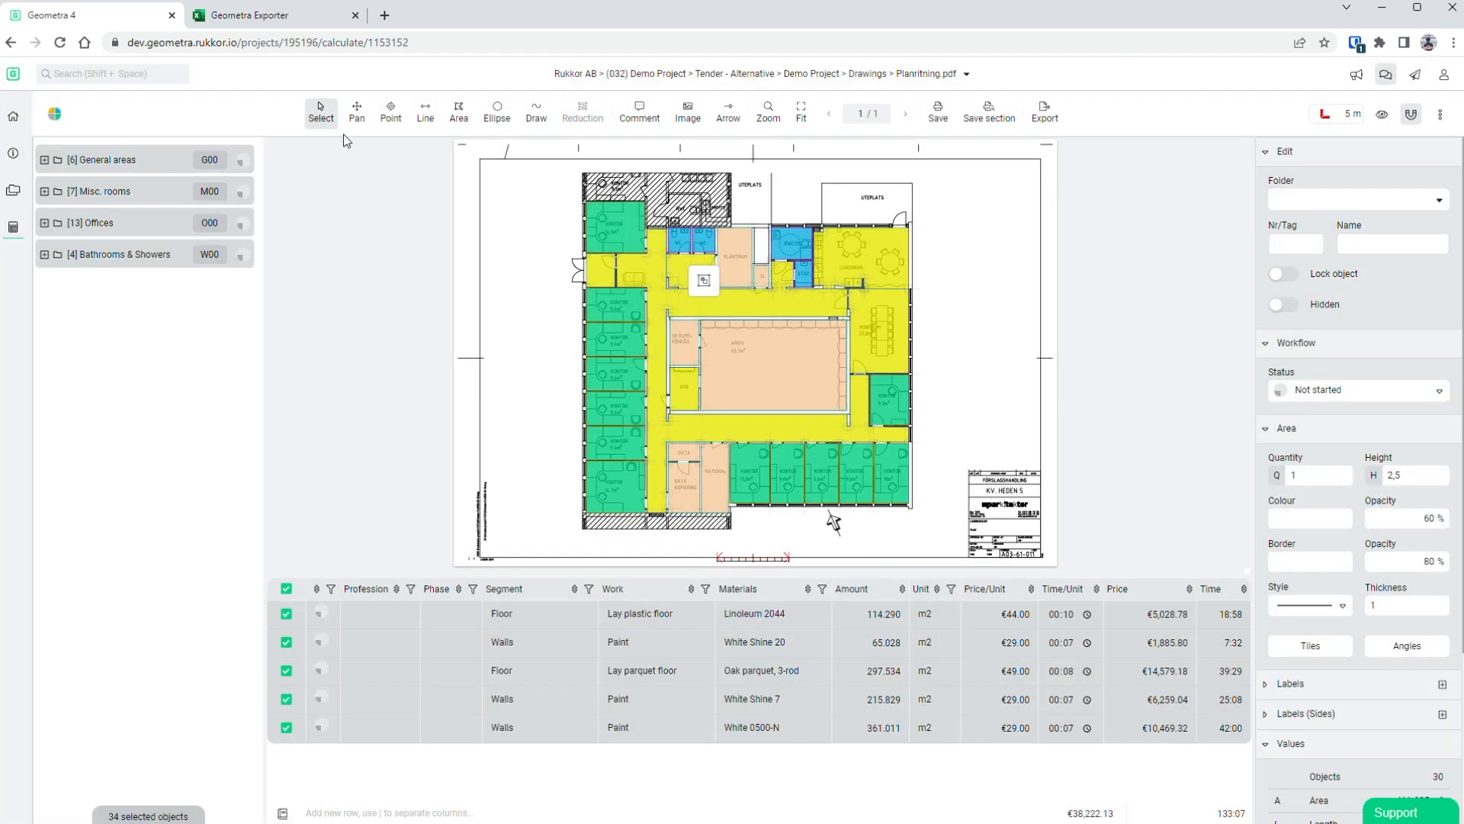
- Switch to the Excel workbook, paste the exported rows at A1 of the Option sheet, and convert A2:T56 into a table with headers
click(259, 15)
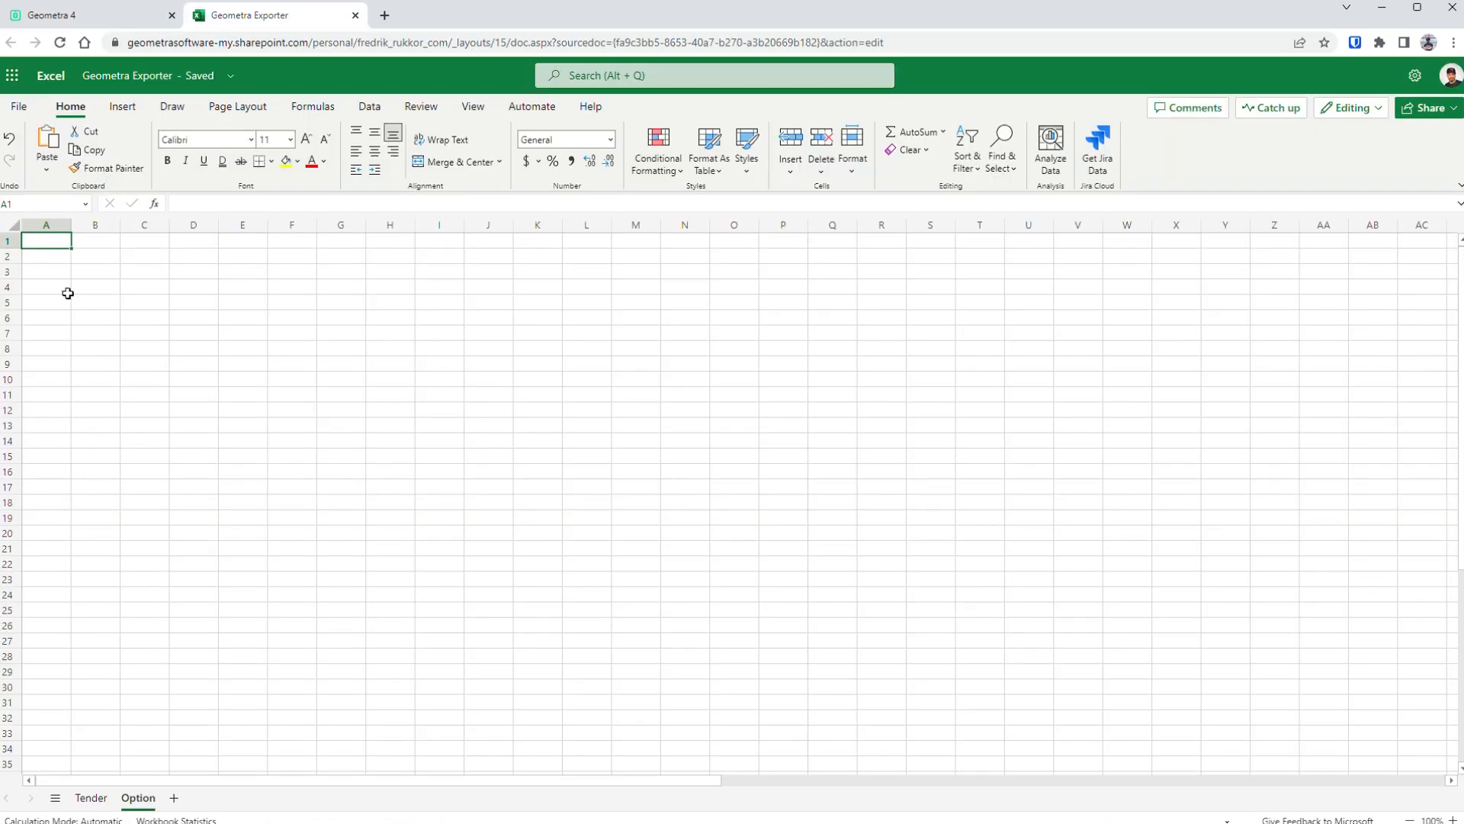
key(ctrl+v)
click(59, 260)
key(ctrl+shift+Right)
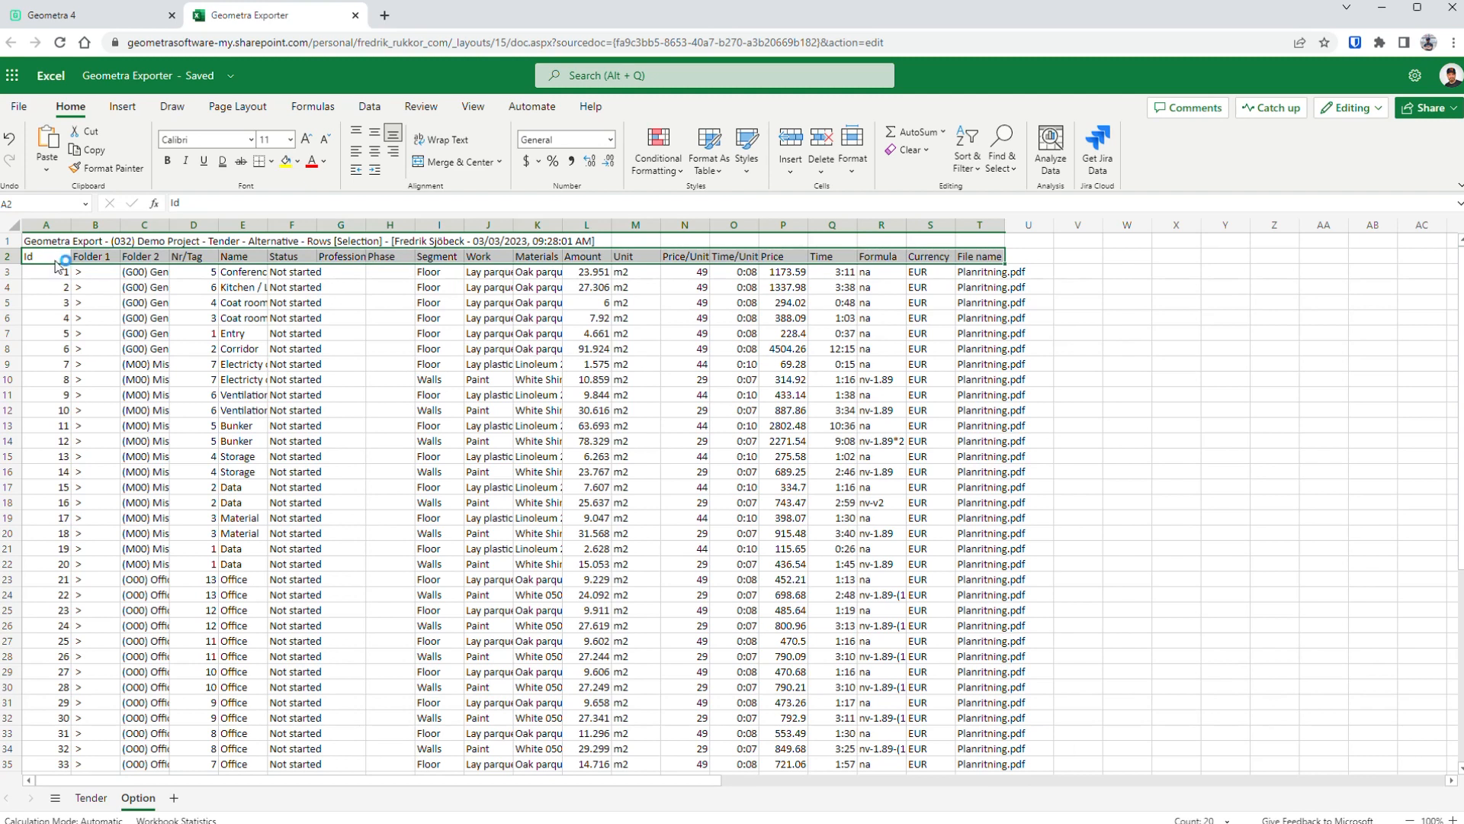
key(ctrl+shift+Down)
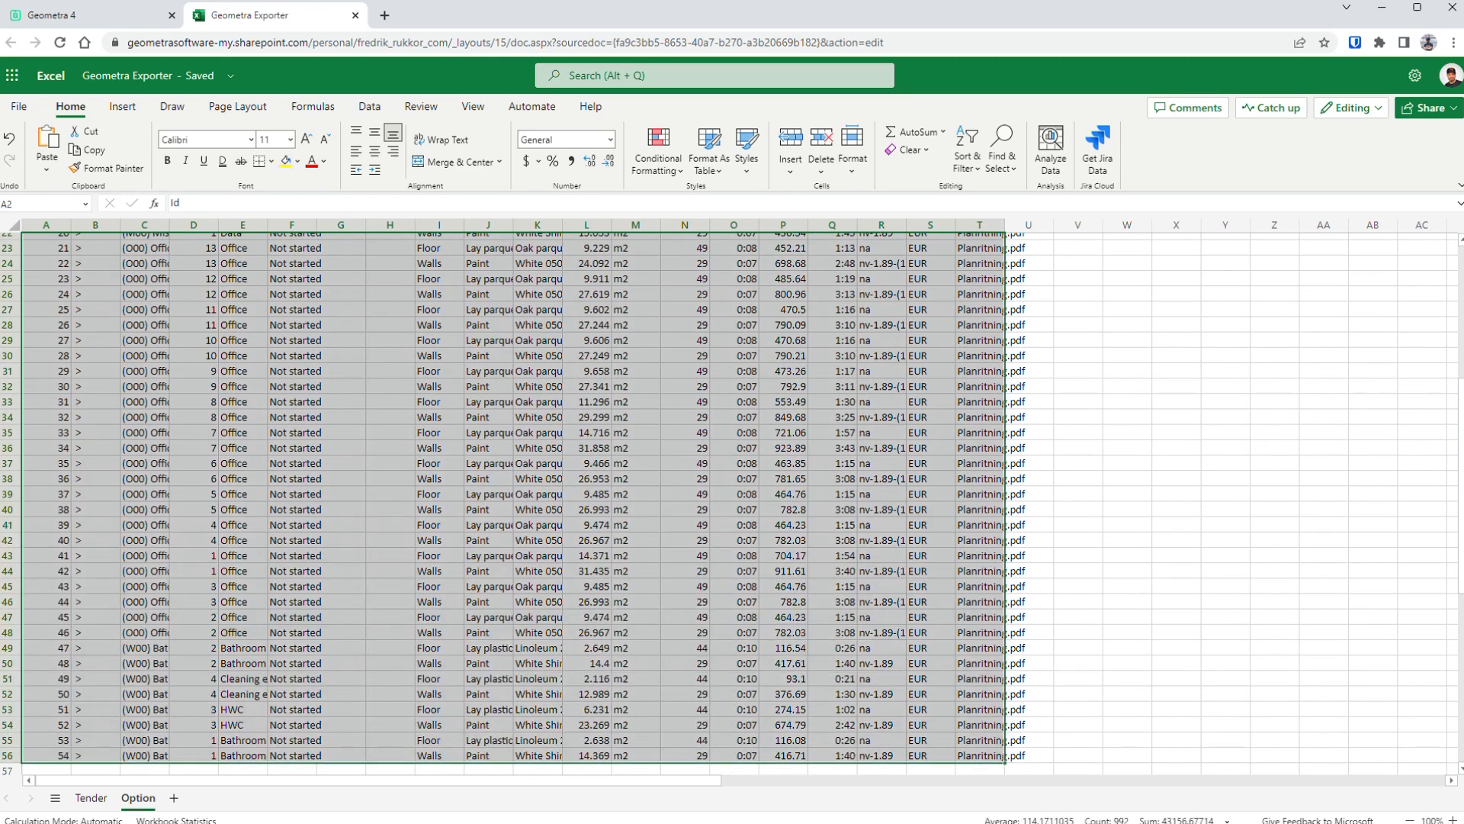
click(122, 106)
click(65, 163)
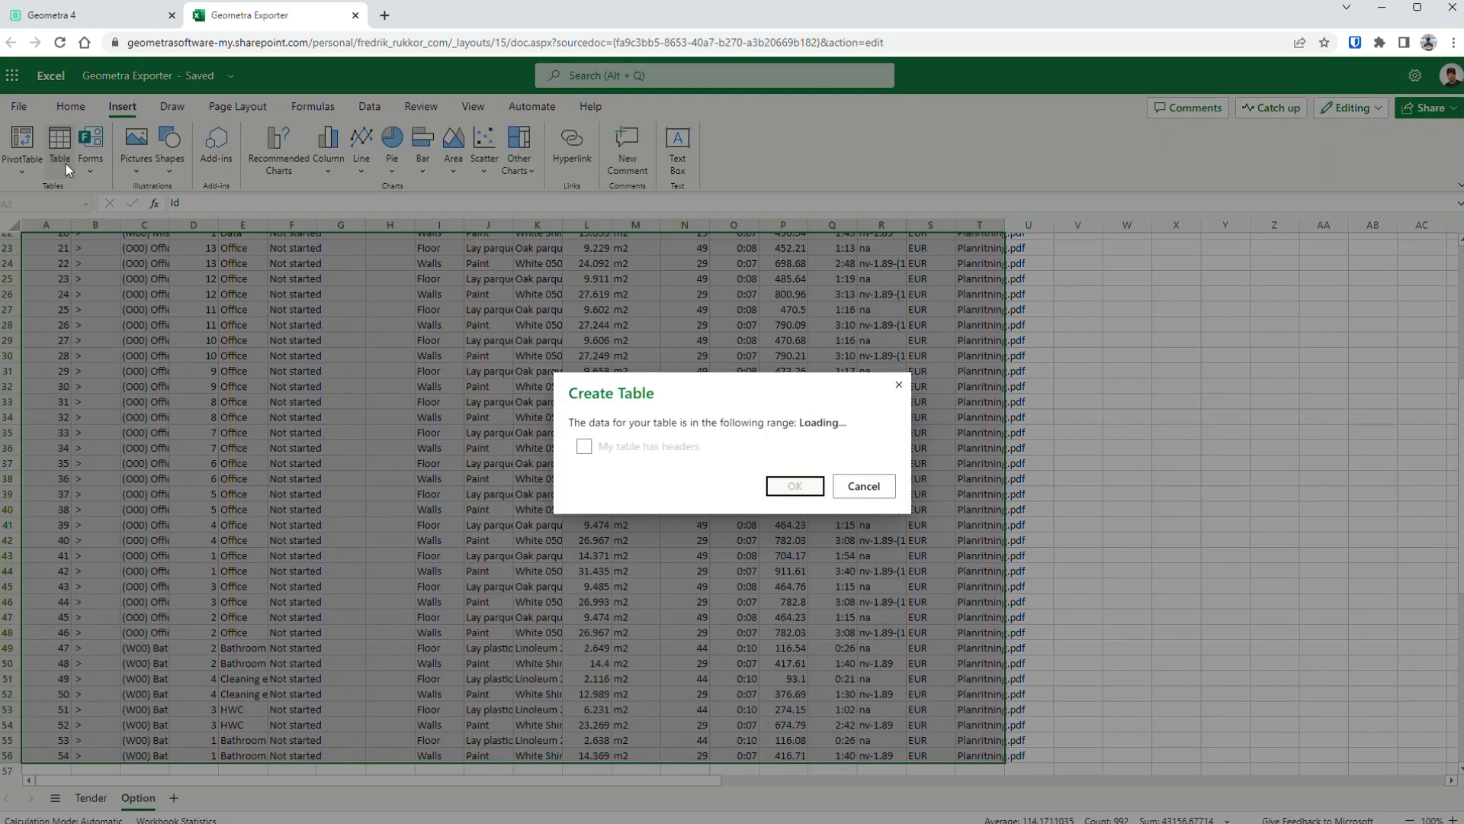
click(784, 492)
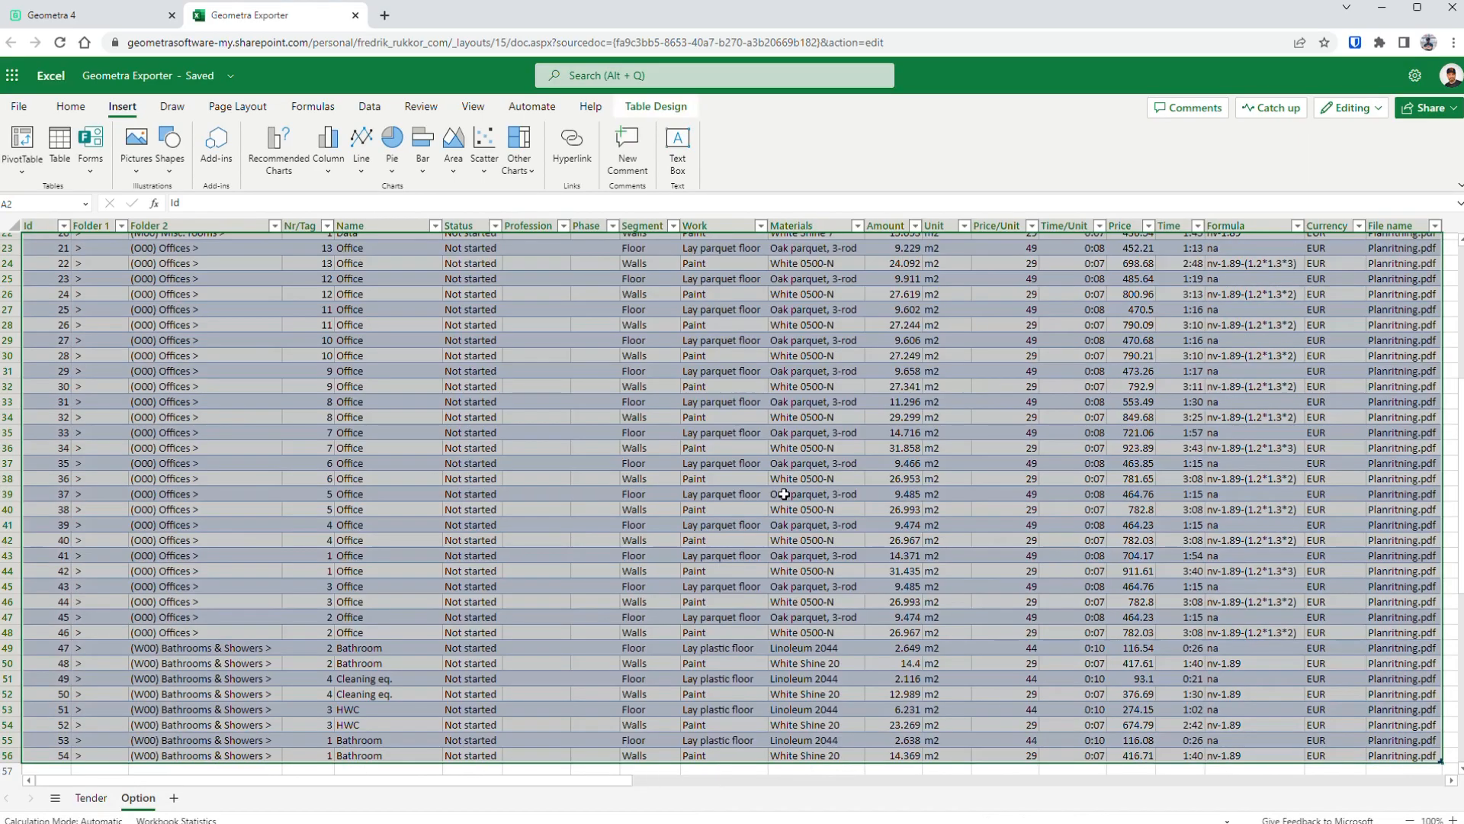
- Filter the Option sheet's table by Folder 2 to show only the (O00) Offices > rows
scroll(790, 477, up, 7)
click(273, 257)
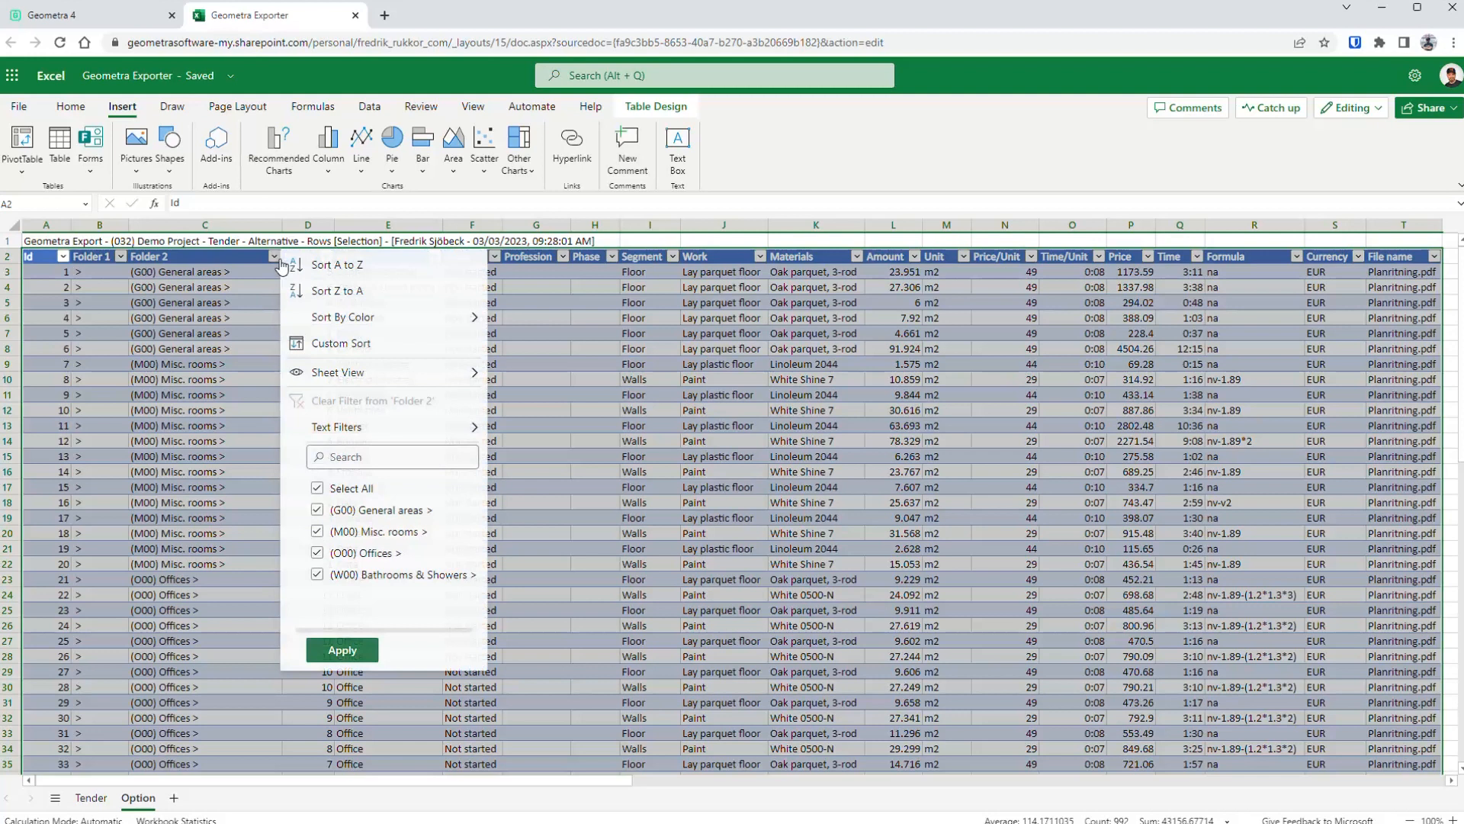
click(357, 488)
click(351, 554)
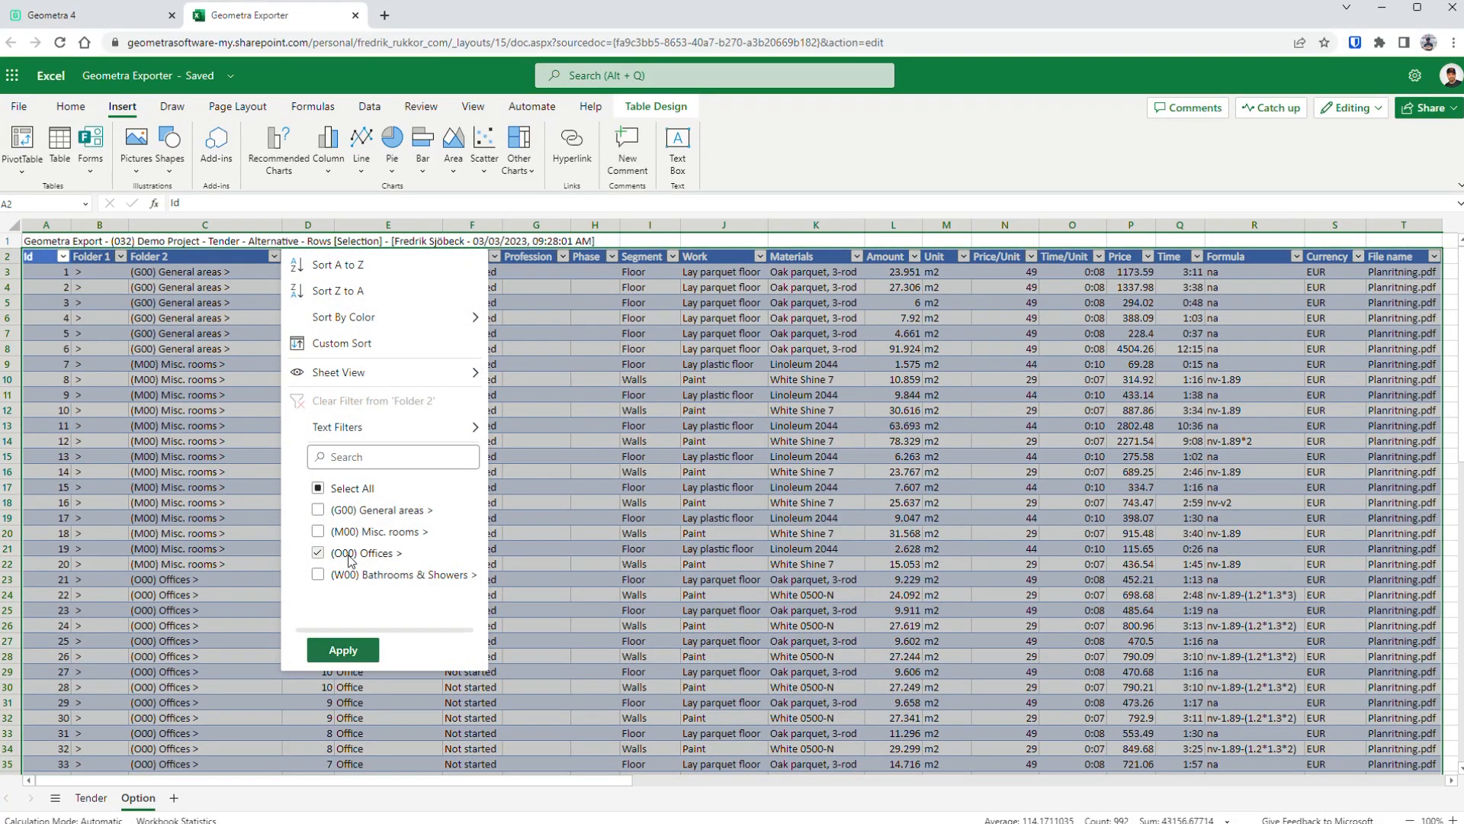
click(344, 650)
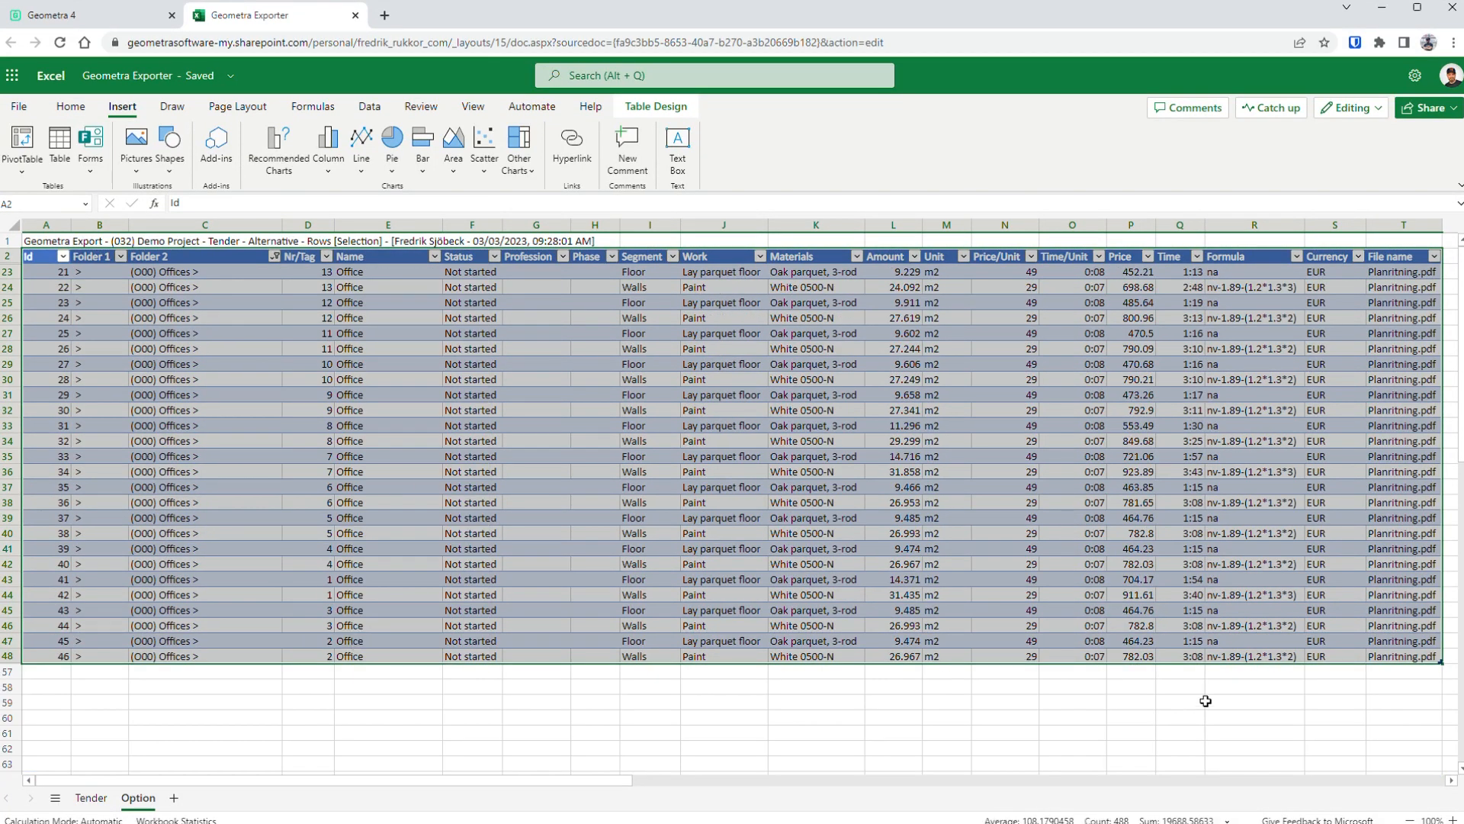
- Add an AutoSum total of the Price column in cell P57 of the Option sheet
click(1139, 679)
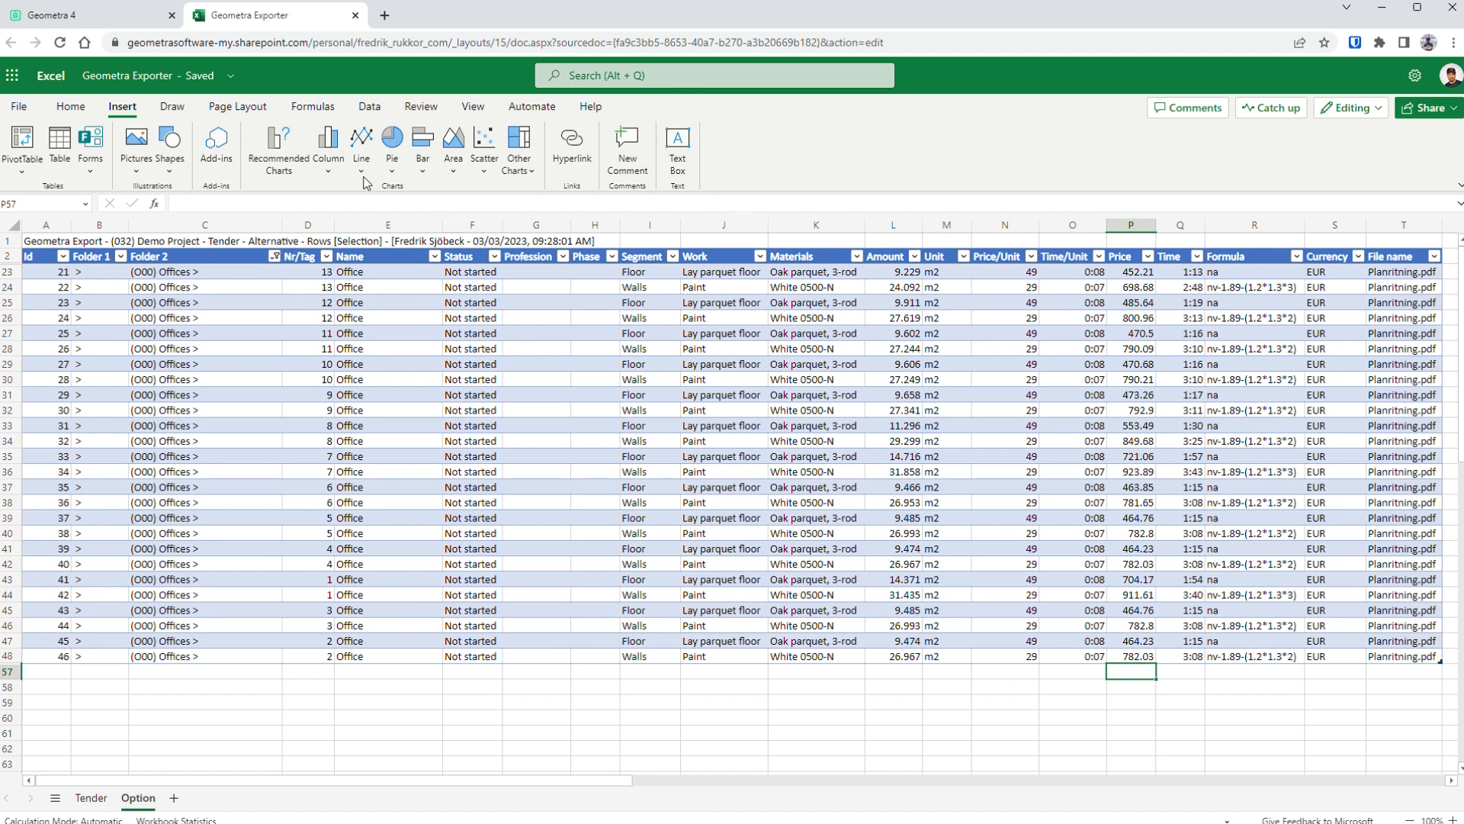
click(70, 106)
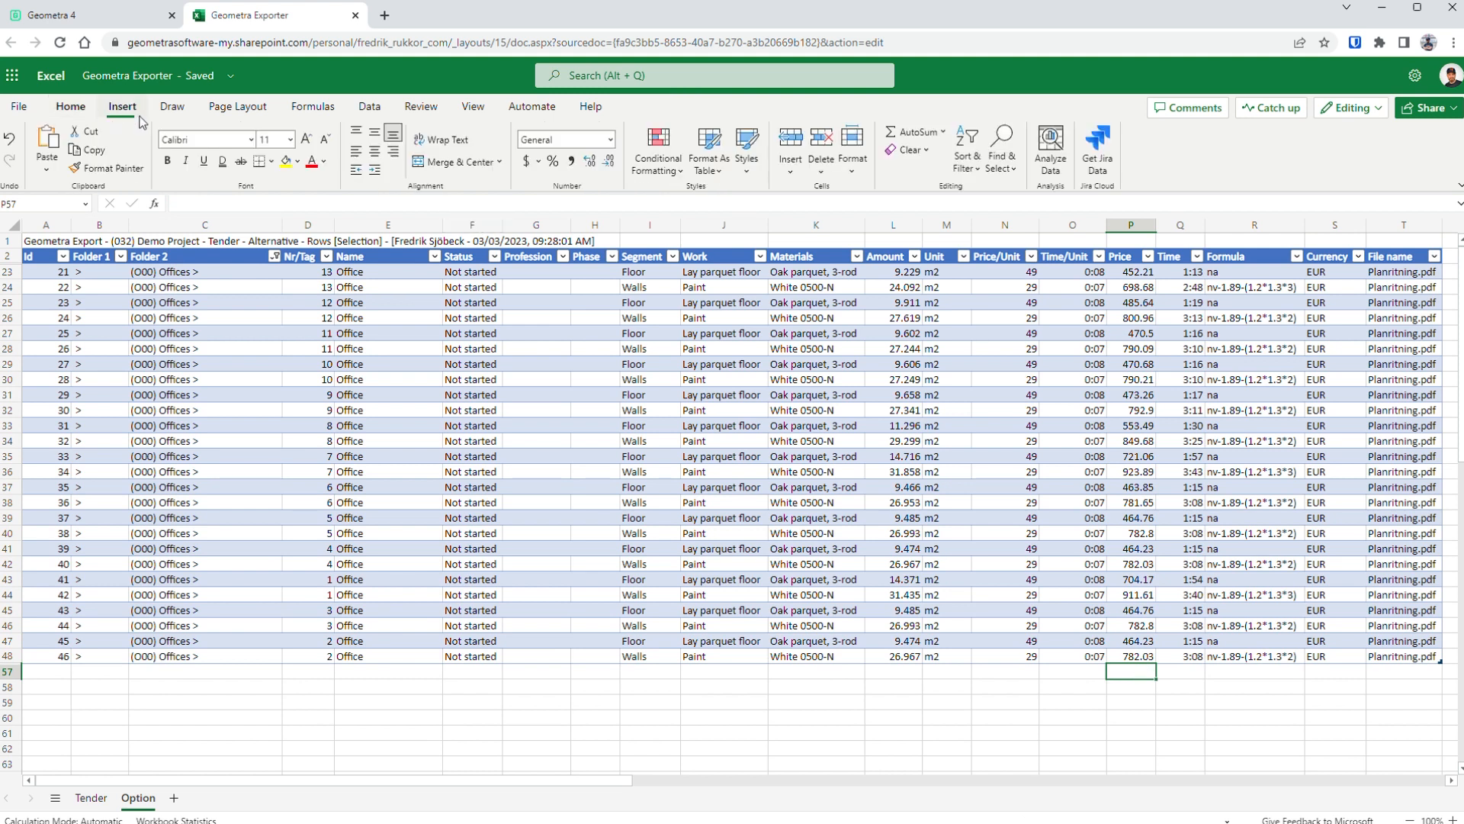
click(899, 134)
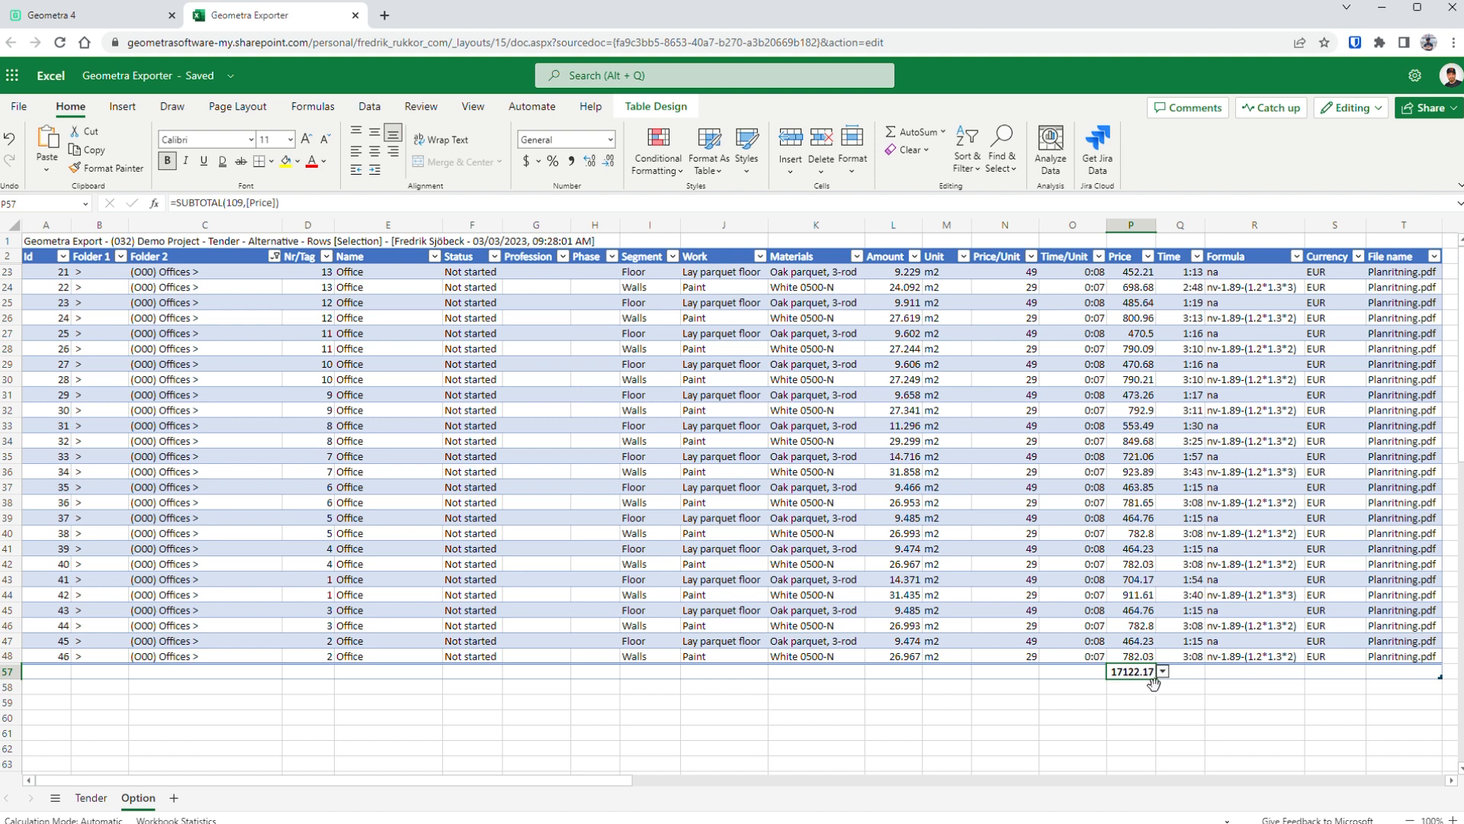
- On the Tender sheet, filter the table by Folder 2 to show only the (O00) Offices > rows
click(91, 798)
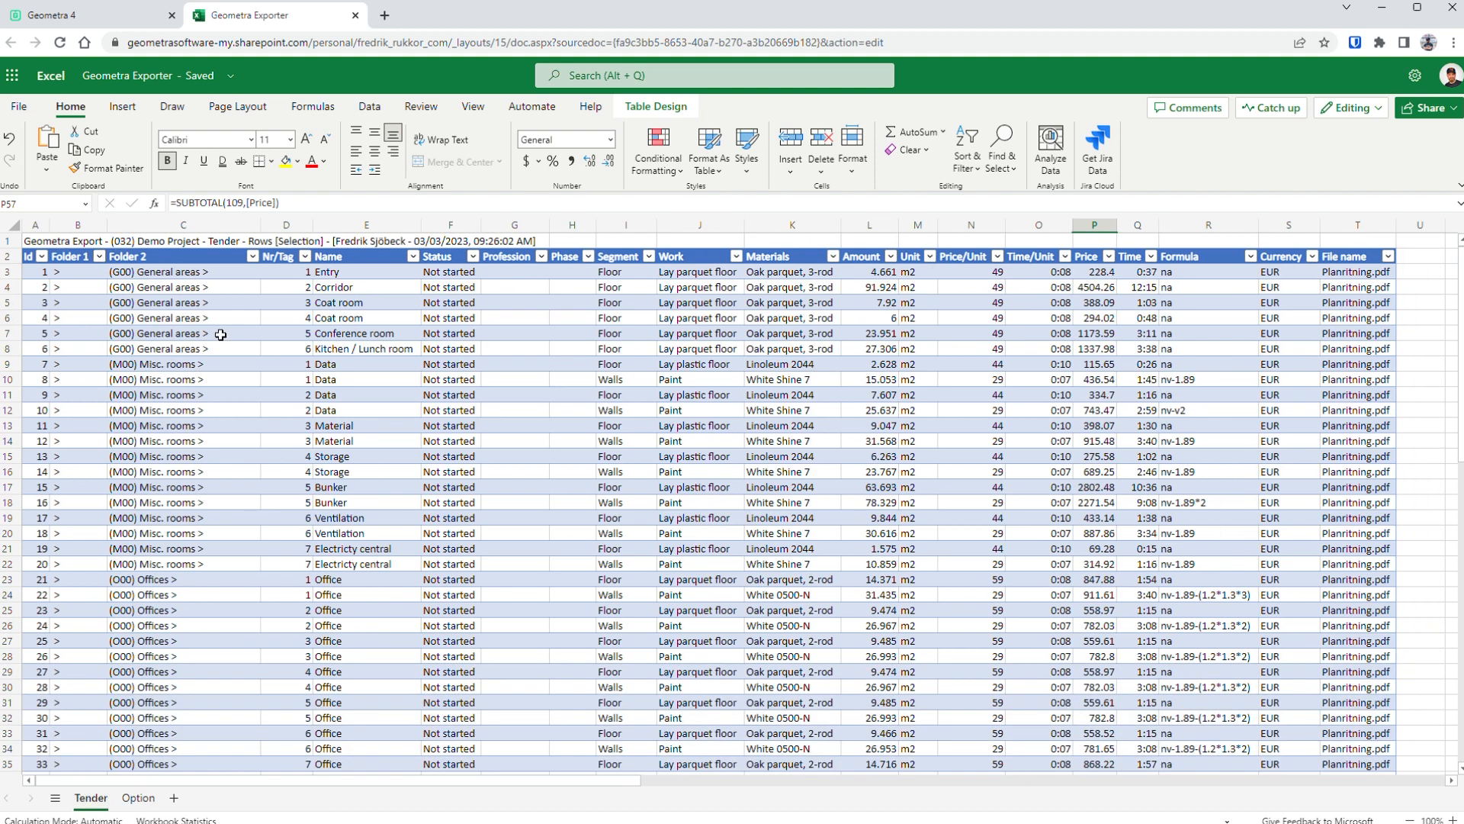
click(253, 257)
click(341, 488)
click(349, 553)
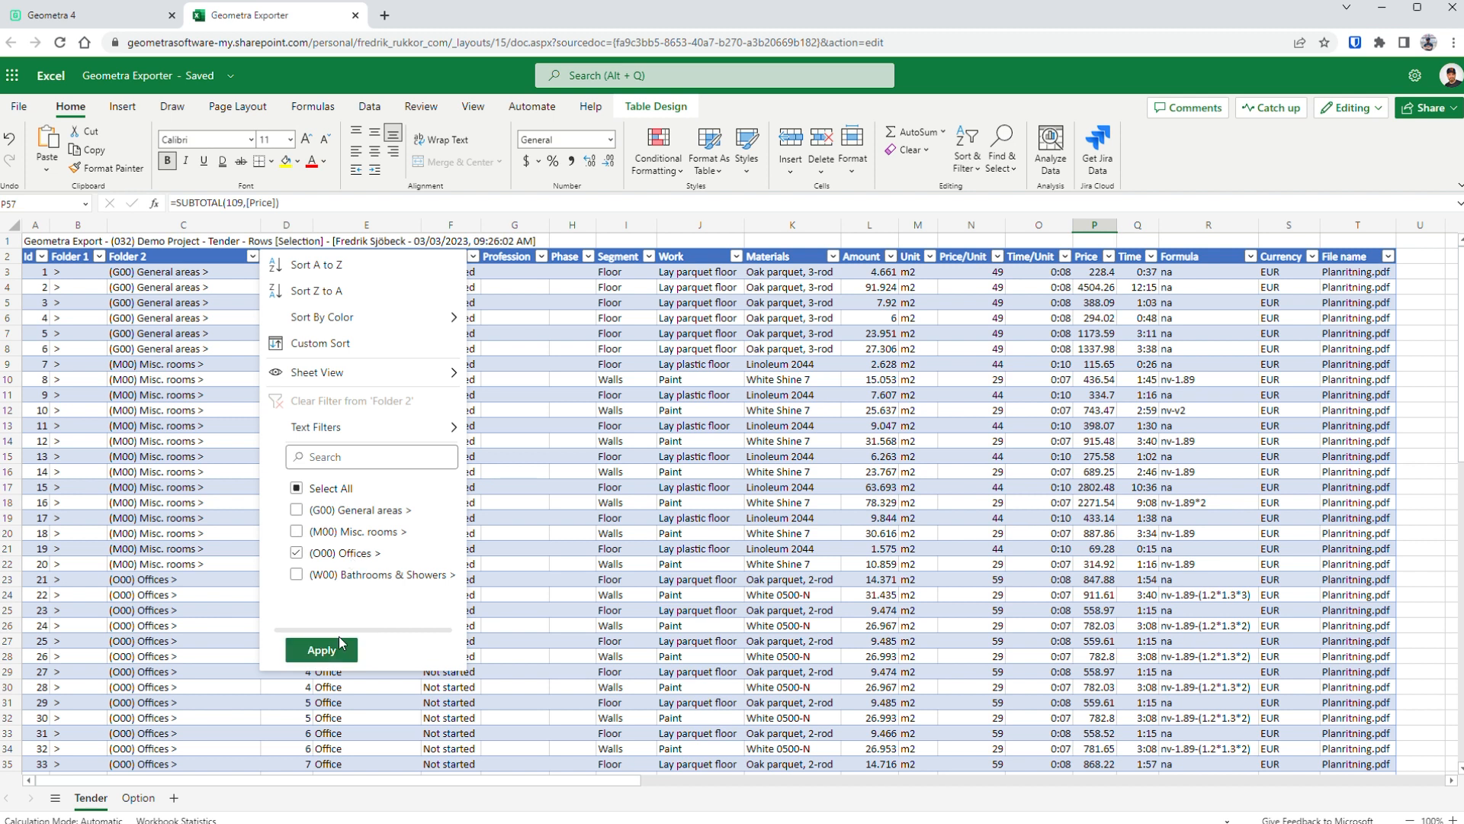
click(344, 646)
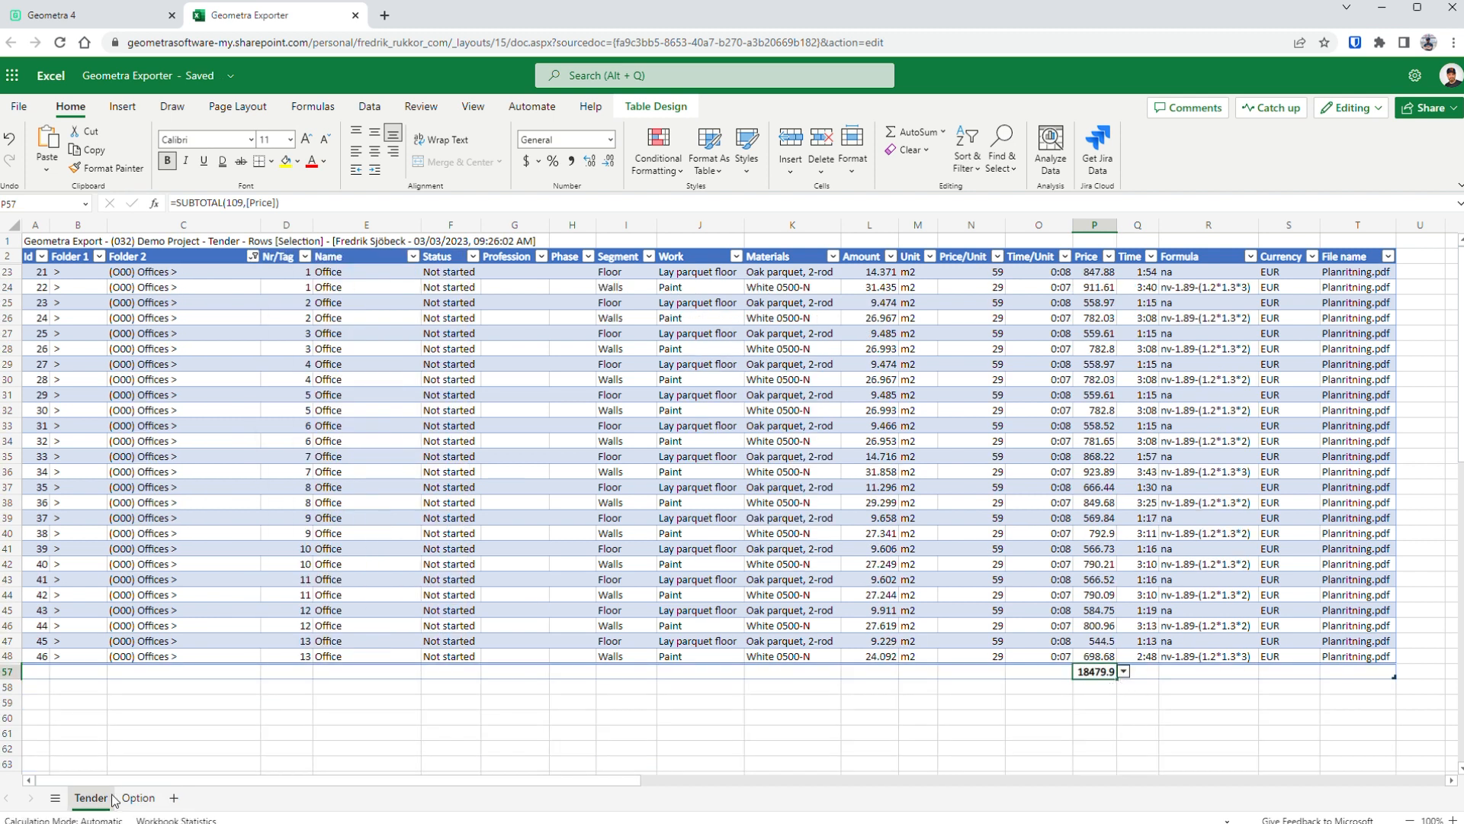
- Compare the Offices price totals between the Option and Tender sheets
click(135, 800)
click(93, 801)
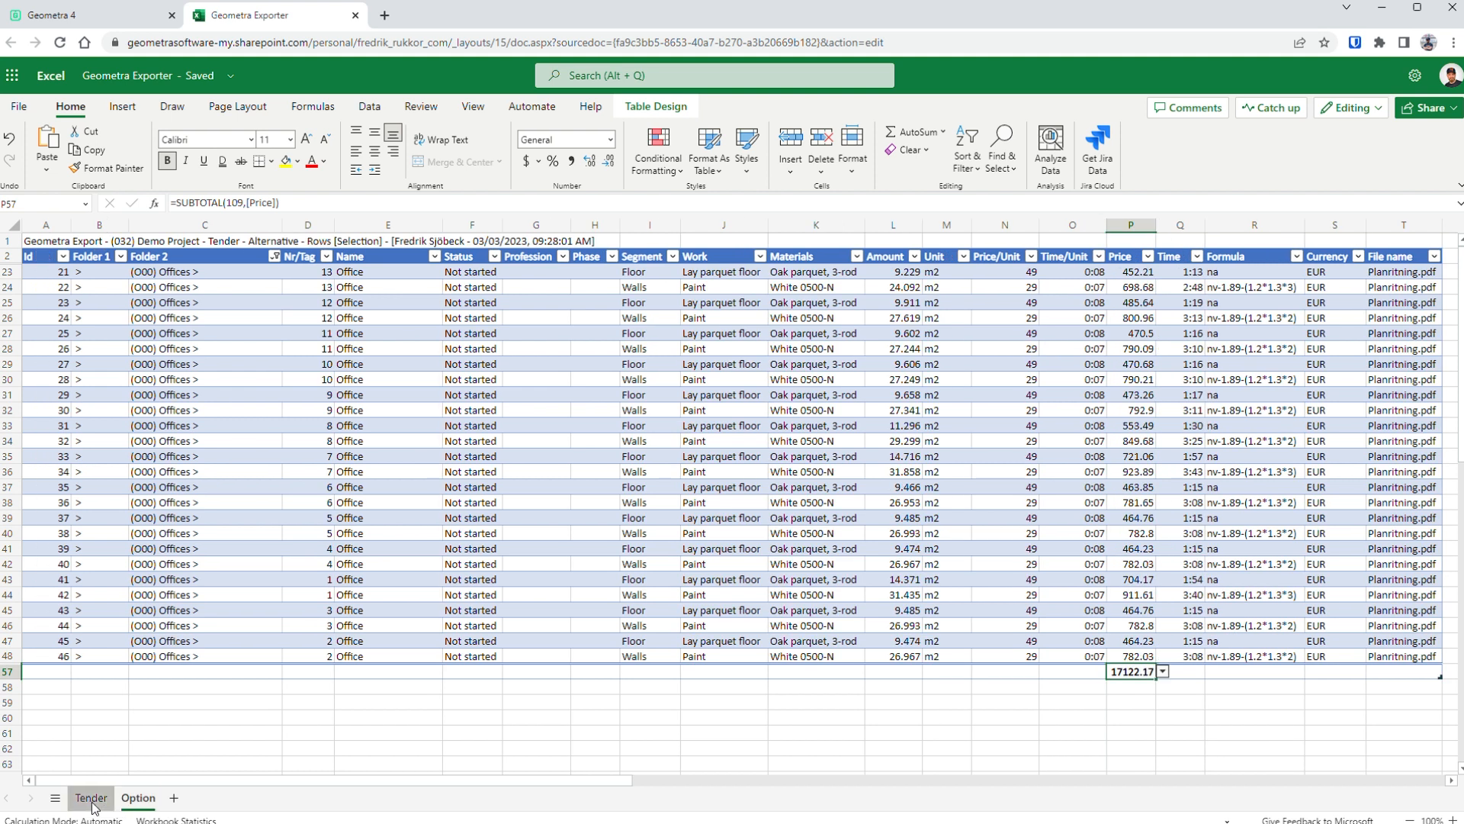
click(128, 801)
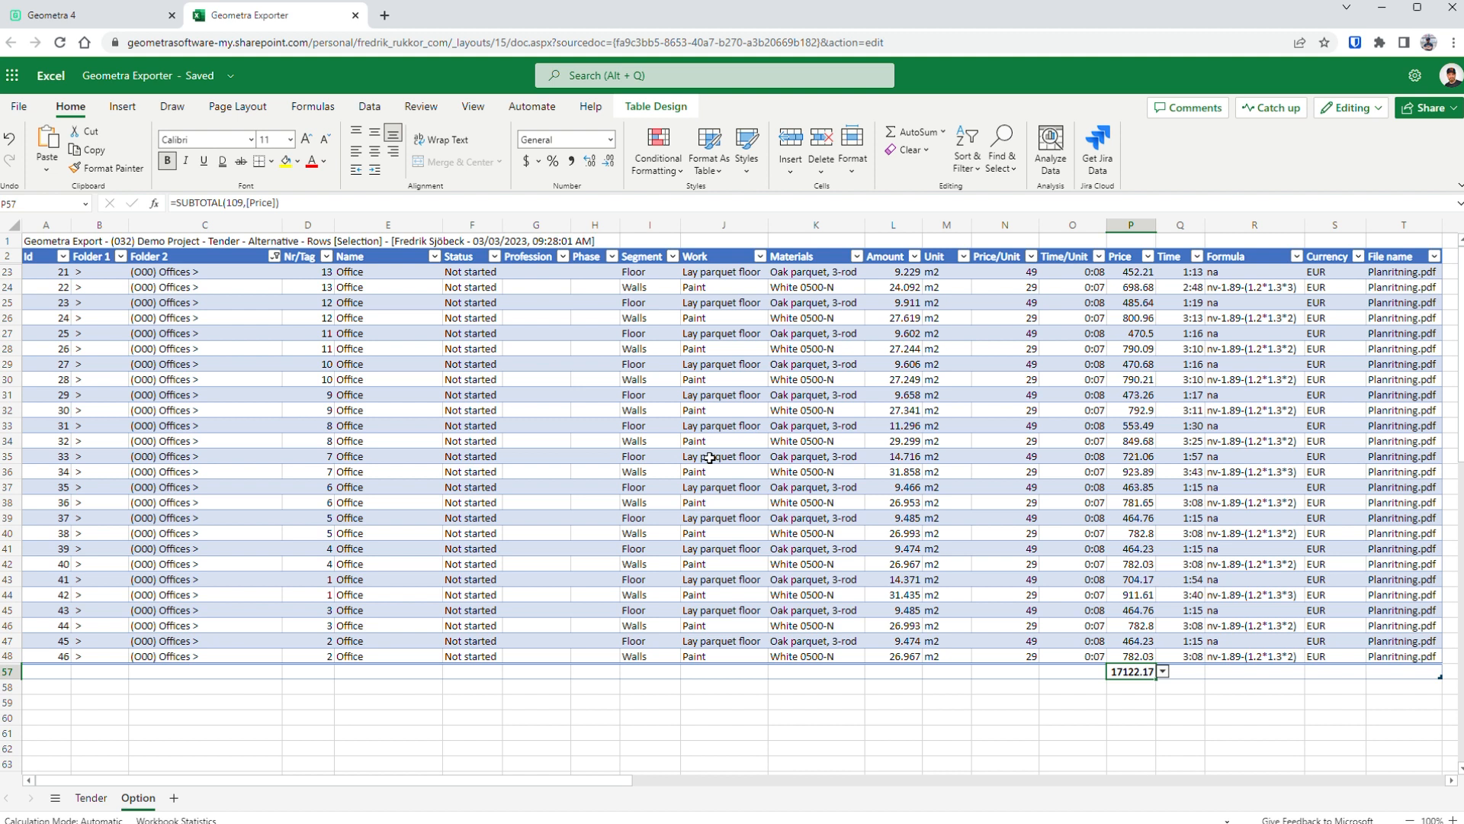
- Switch to Geometra and, in the project files of the Tender estimate, set the workflow status of Planritning.pdf to Complete
click(136, 23)
click(16, 189)
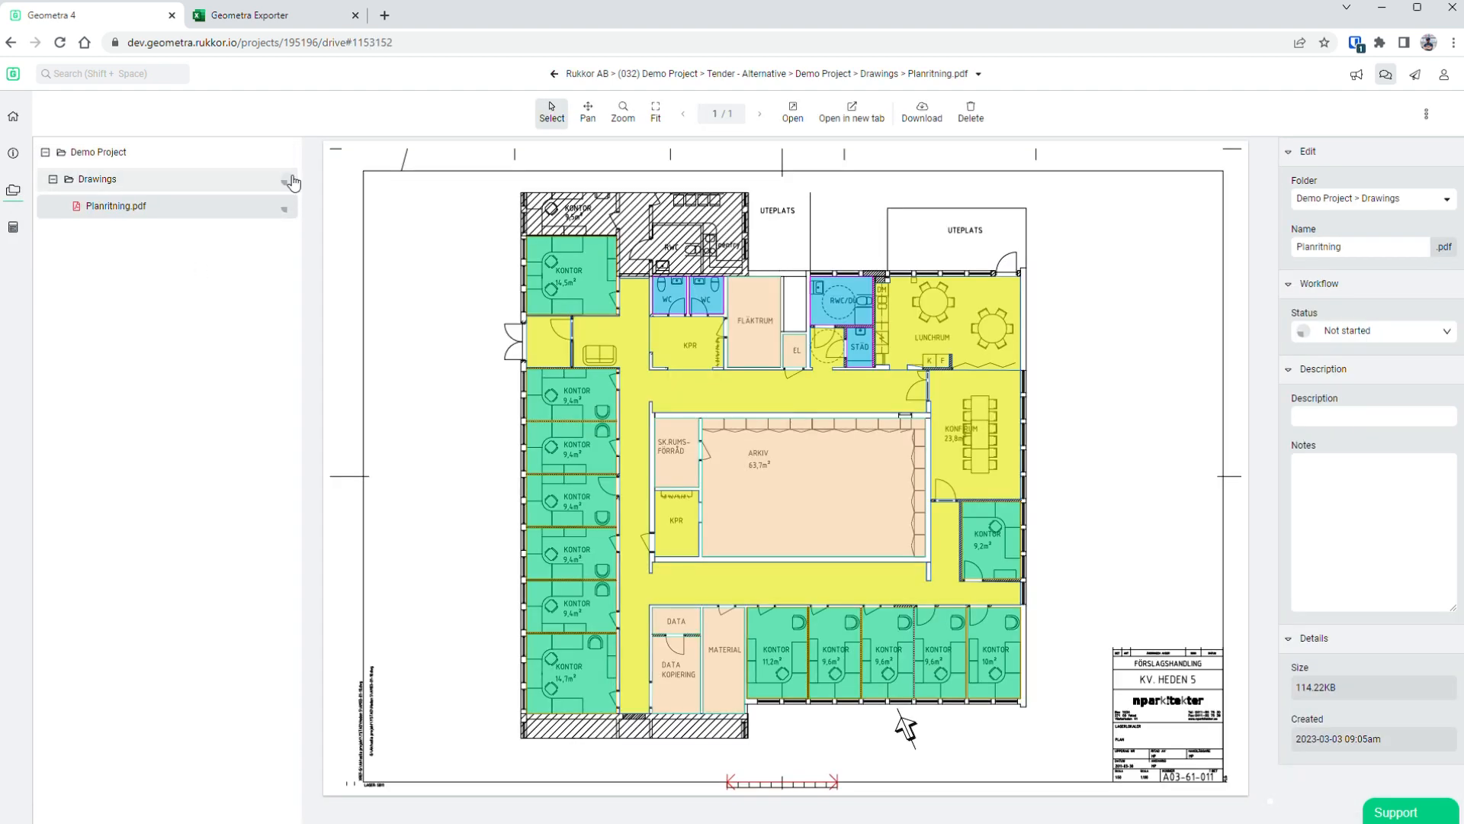
click(1452, 336)
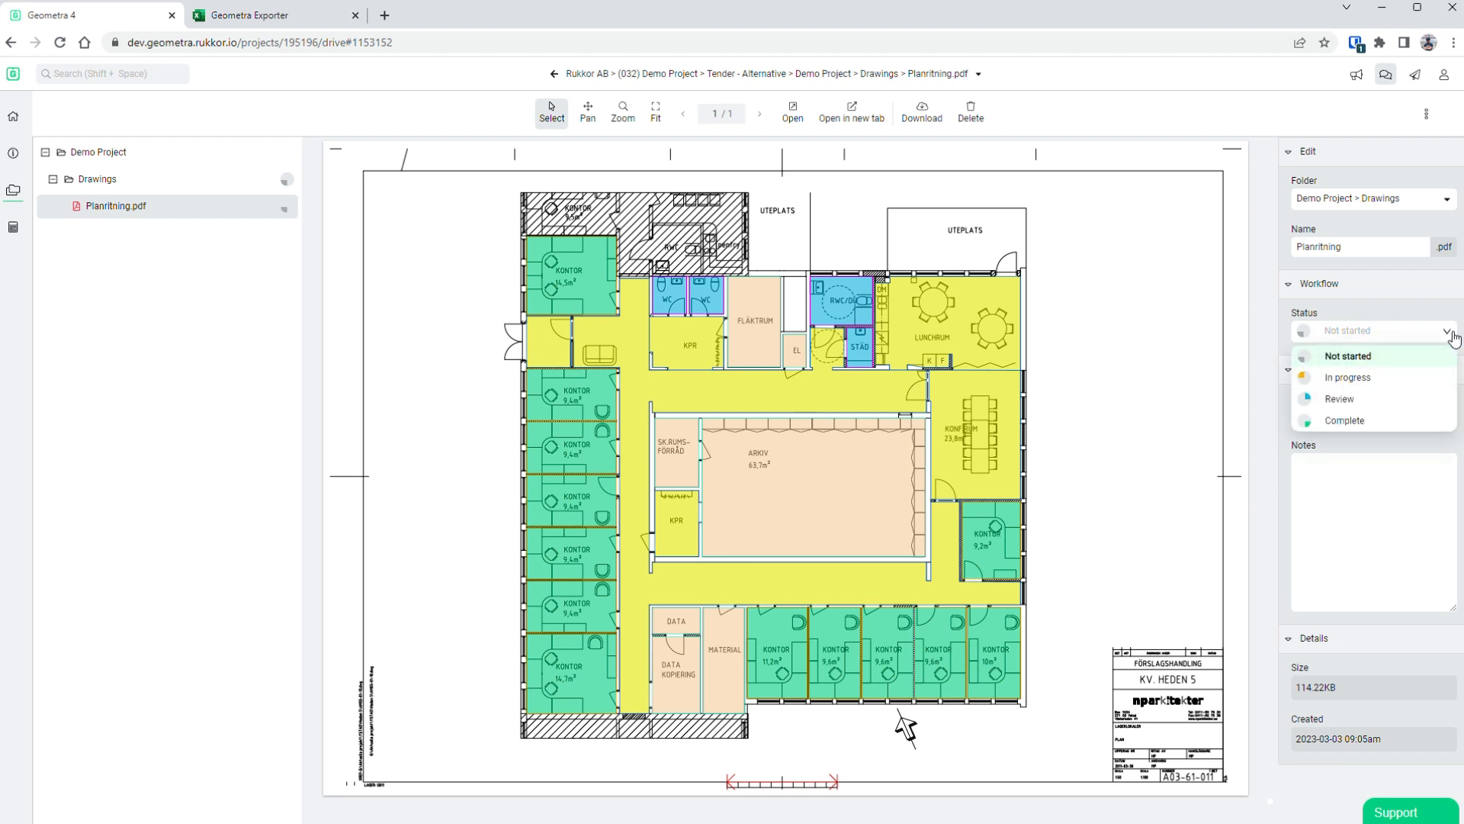
click(979, 74)
click(479, 193)
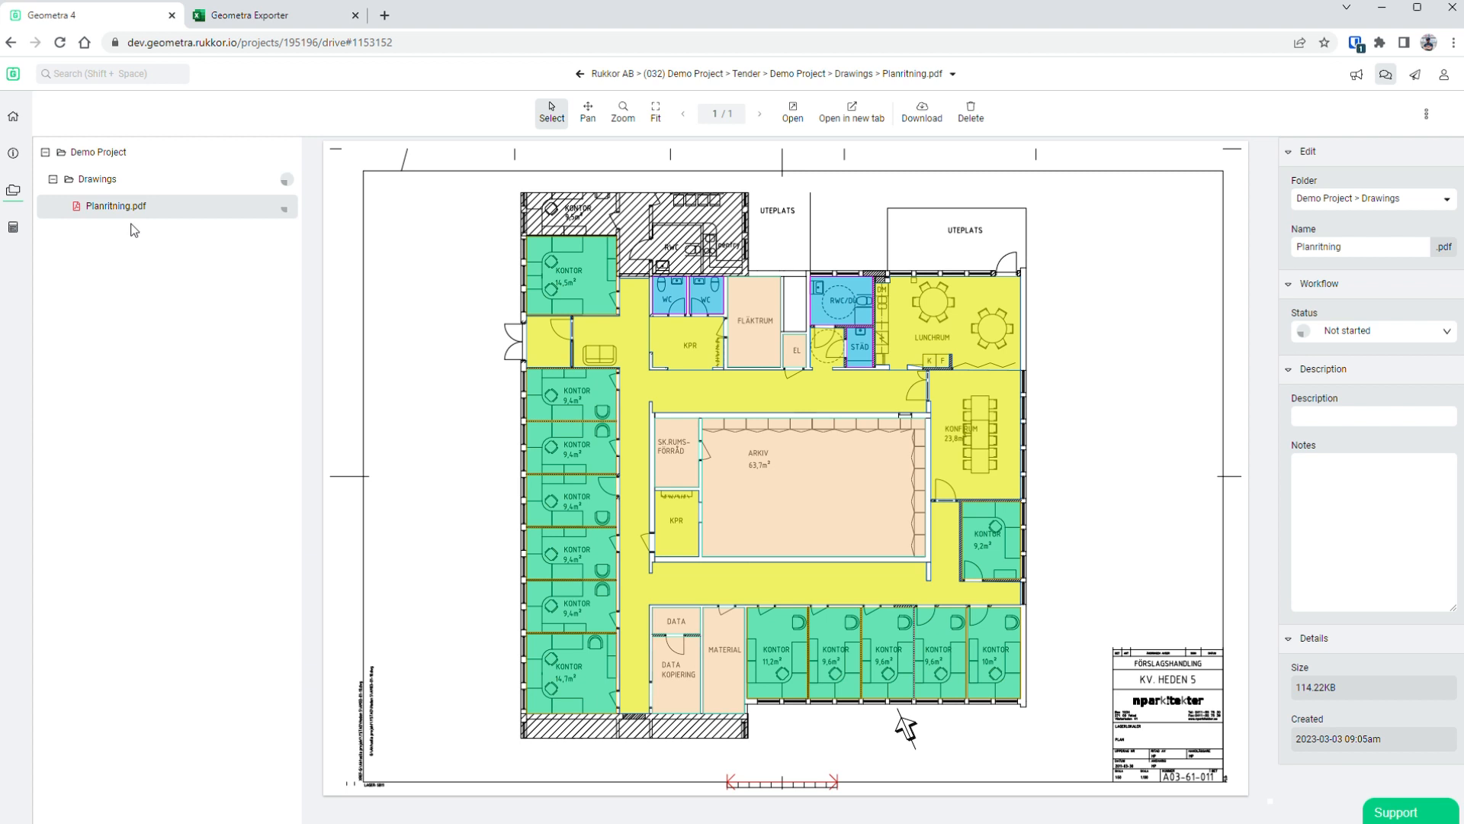
click(1375, 333)
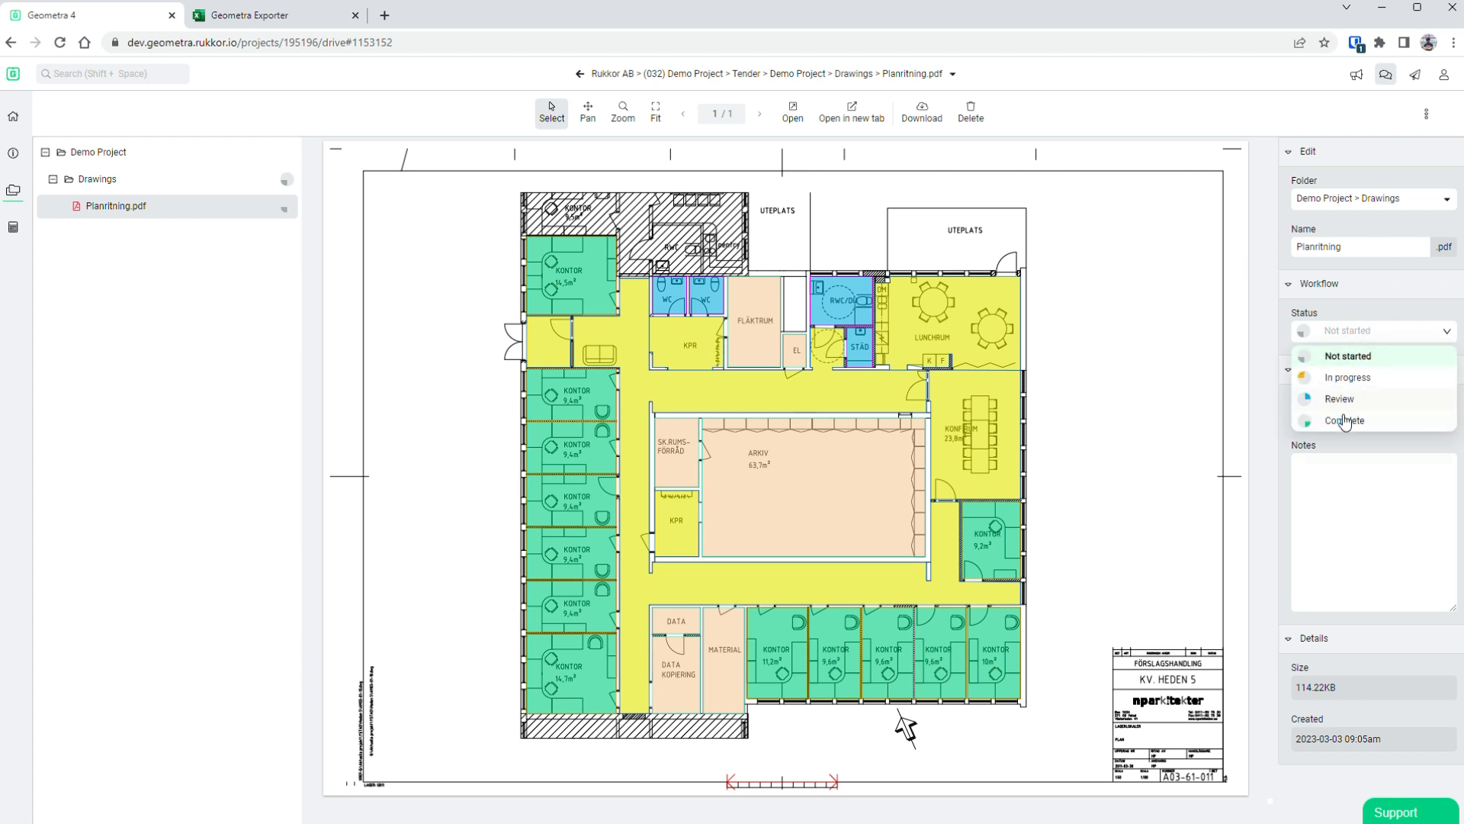
click(1343, 423)
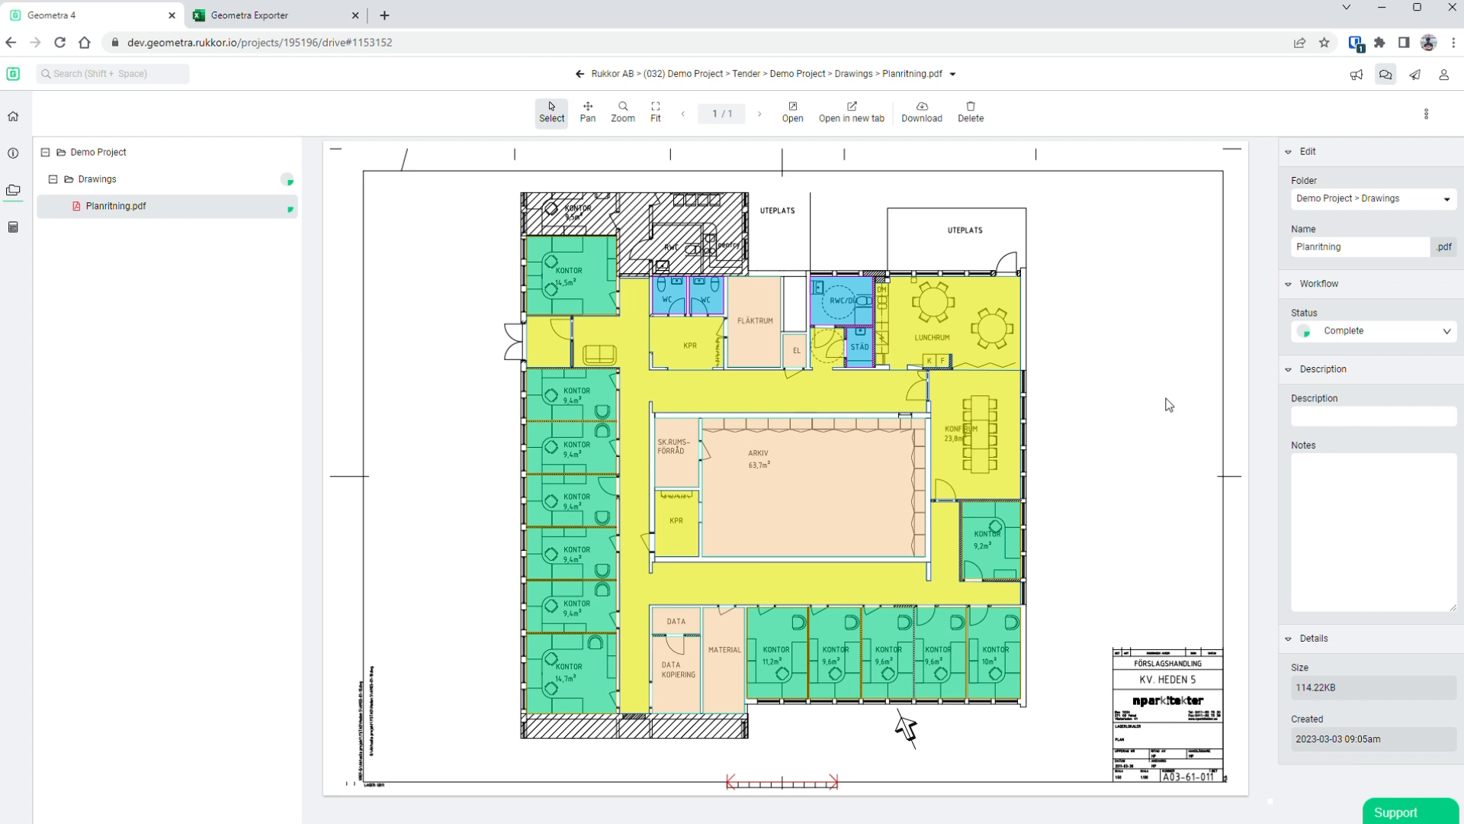
- Open Planritning.pdf for calculation and set the status of all areas in the General areas folder to Complete
double_click(142, 210)
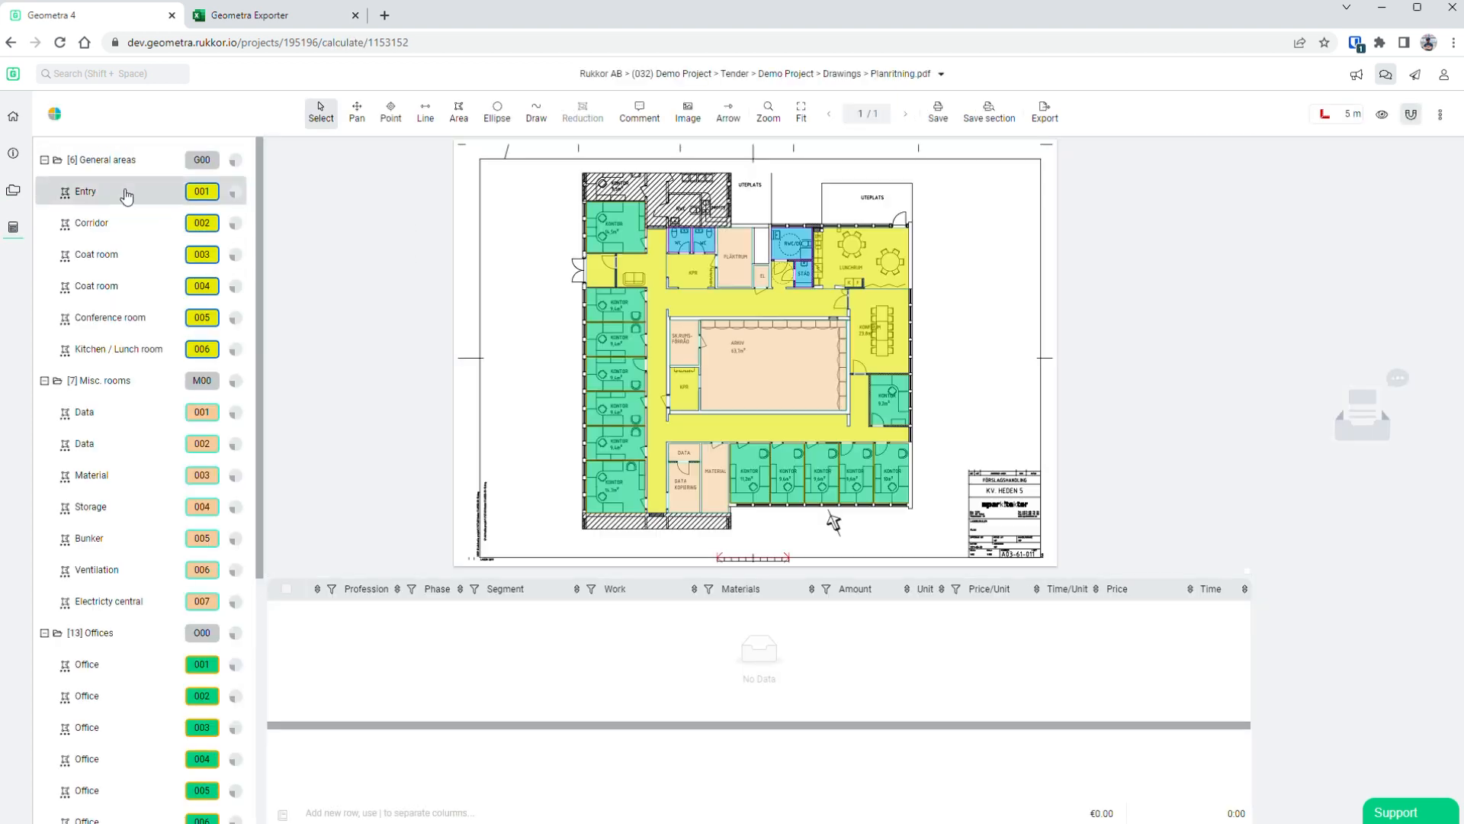
click(125, 159)
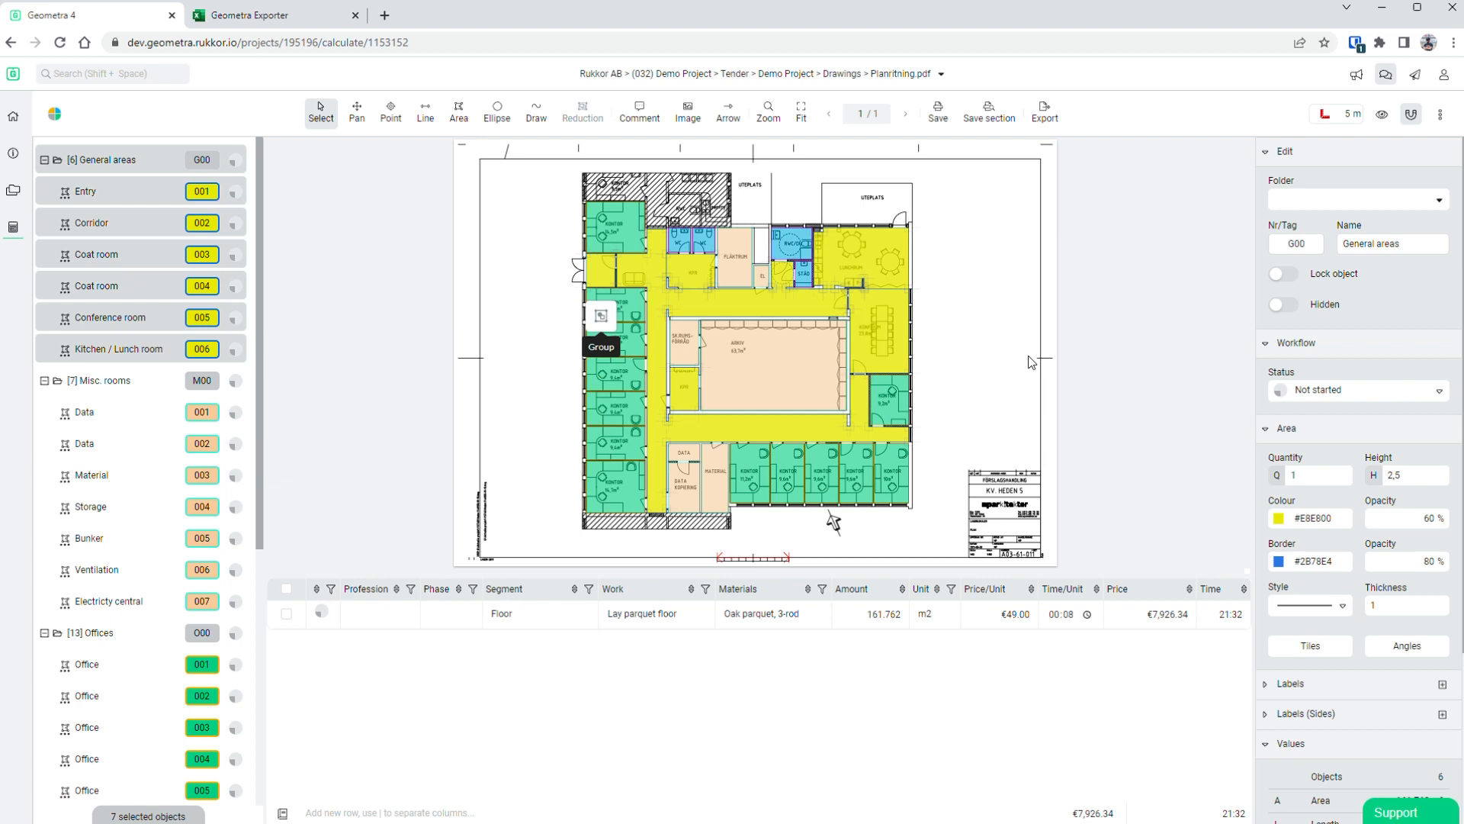
click(1346, 391)
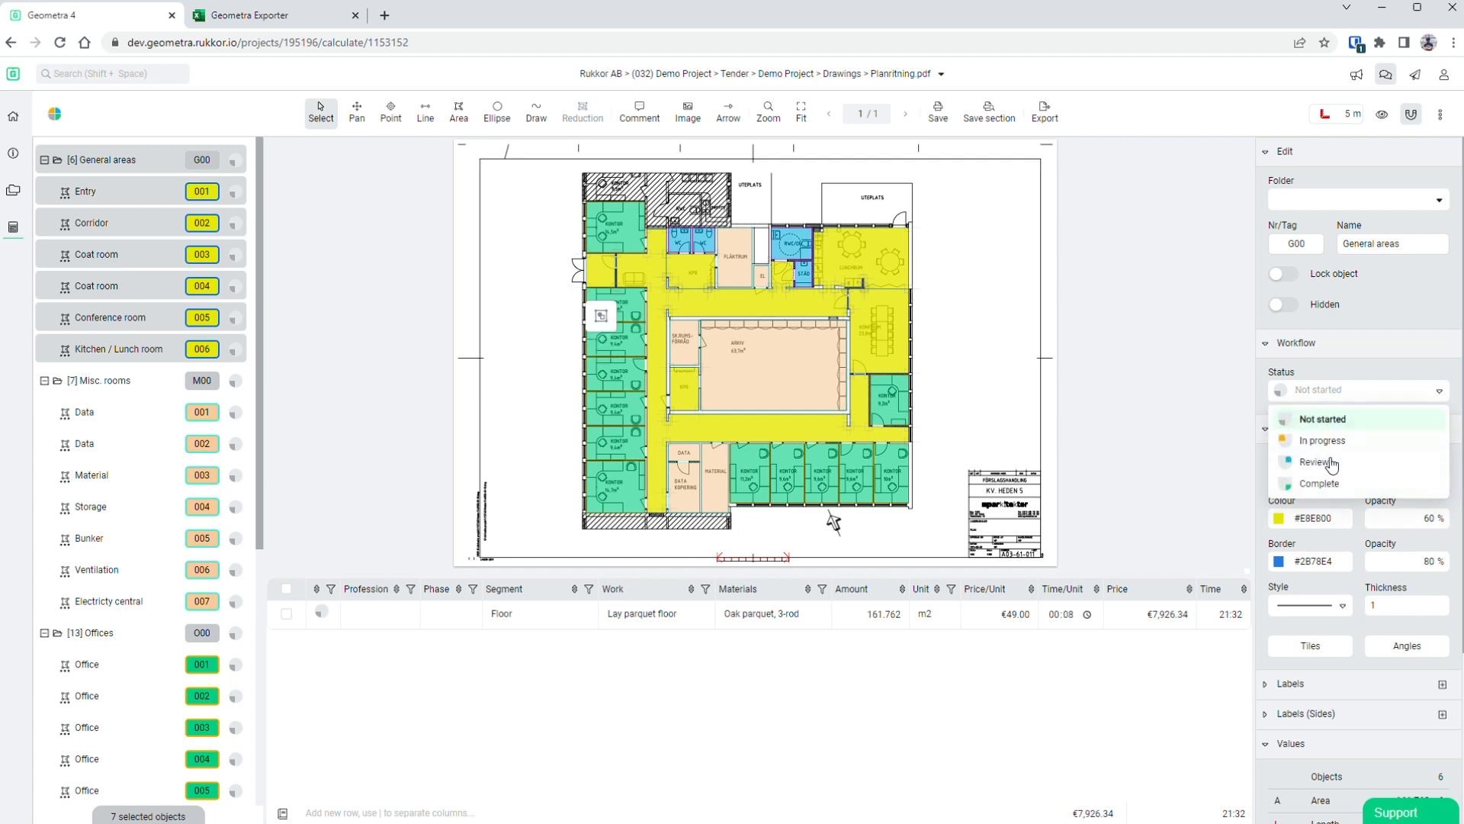
click(1331, 489)
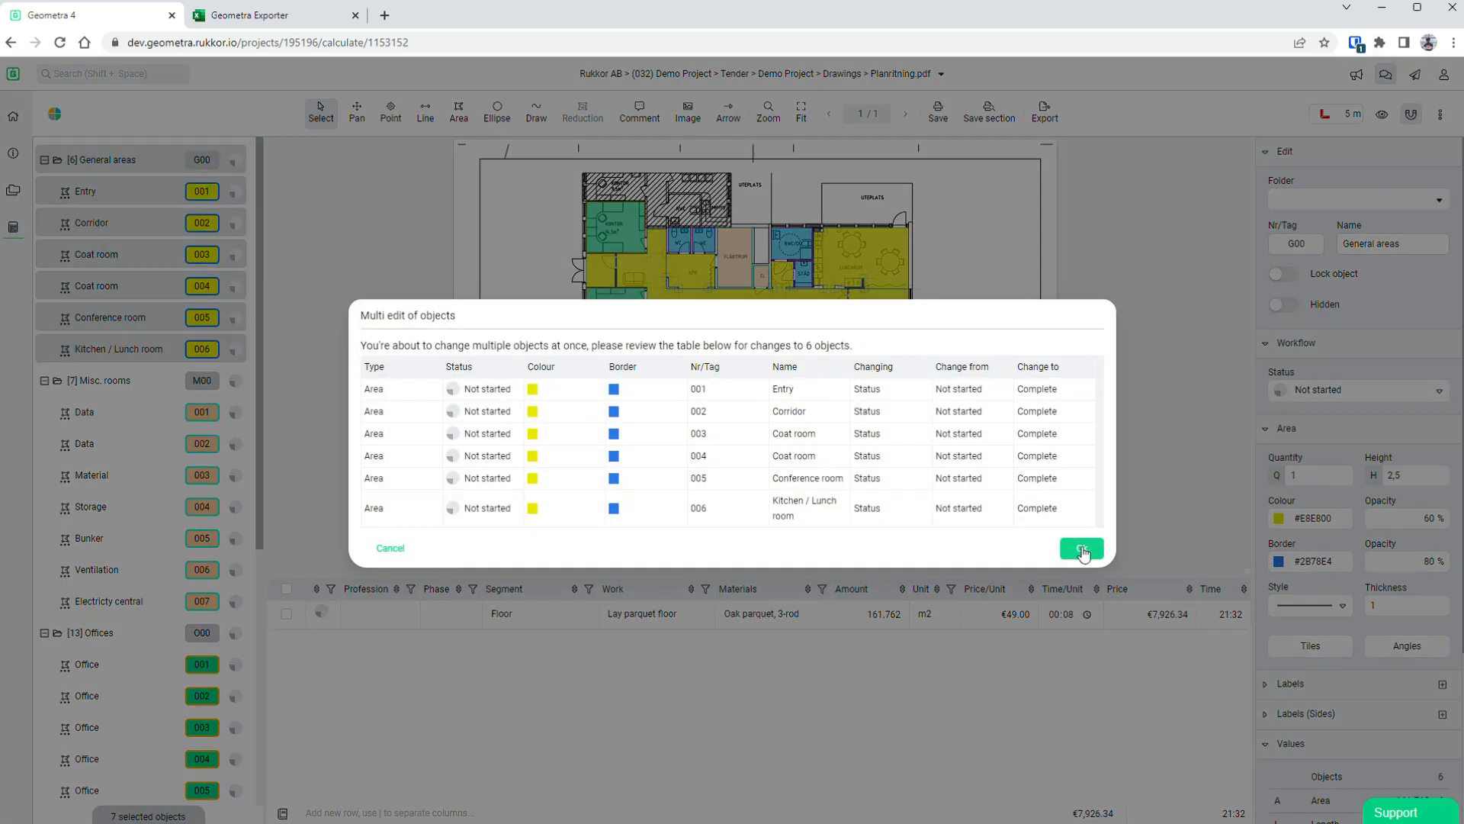
click(1081, 548)
- Set the status of all areas in the Offices folder to Review, and clear the selection
scroll(110, 389, down, 4)
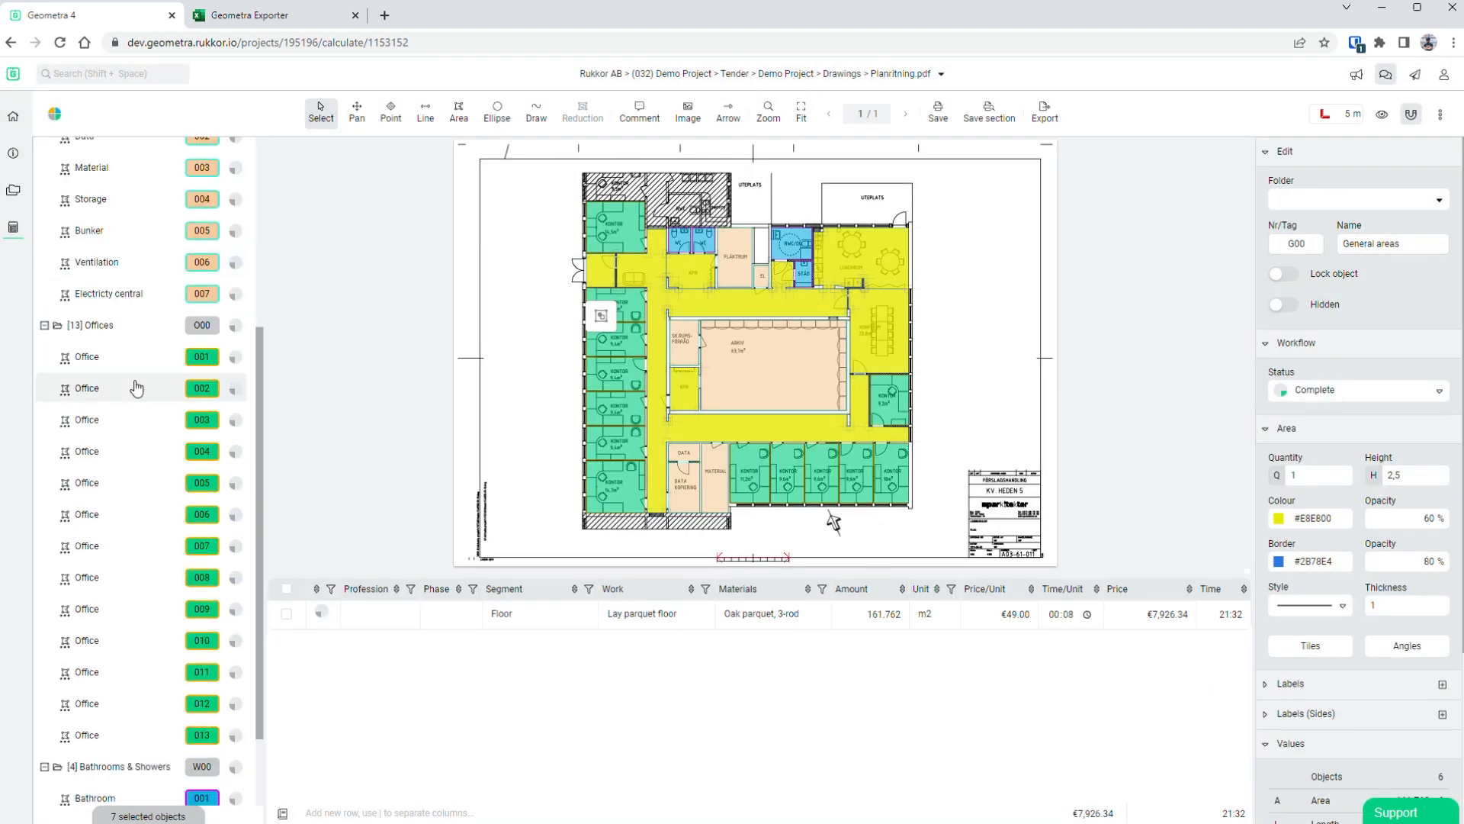
click(130, 325)
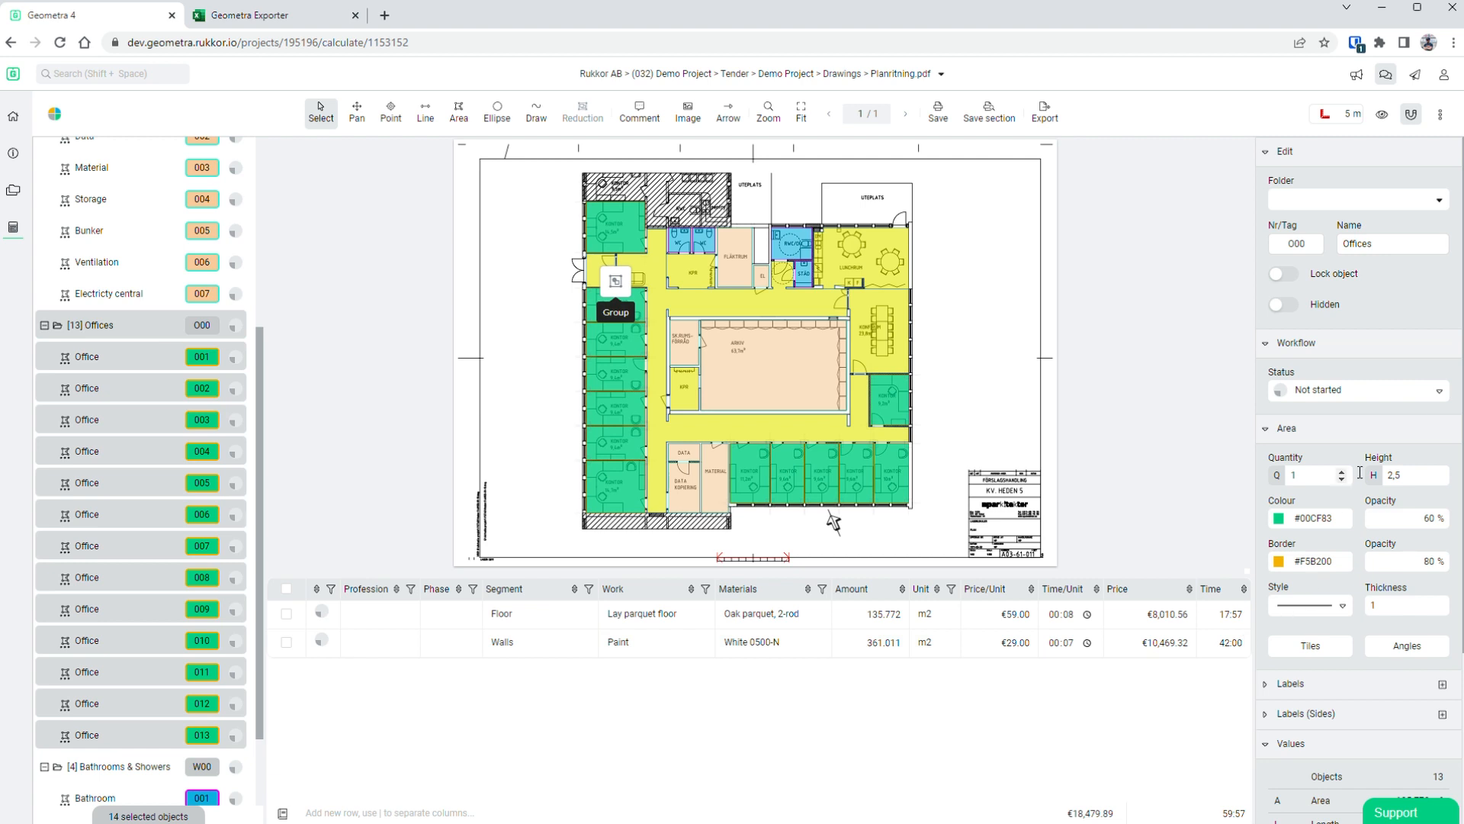
click(1361, 396)
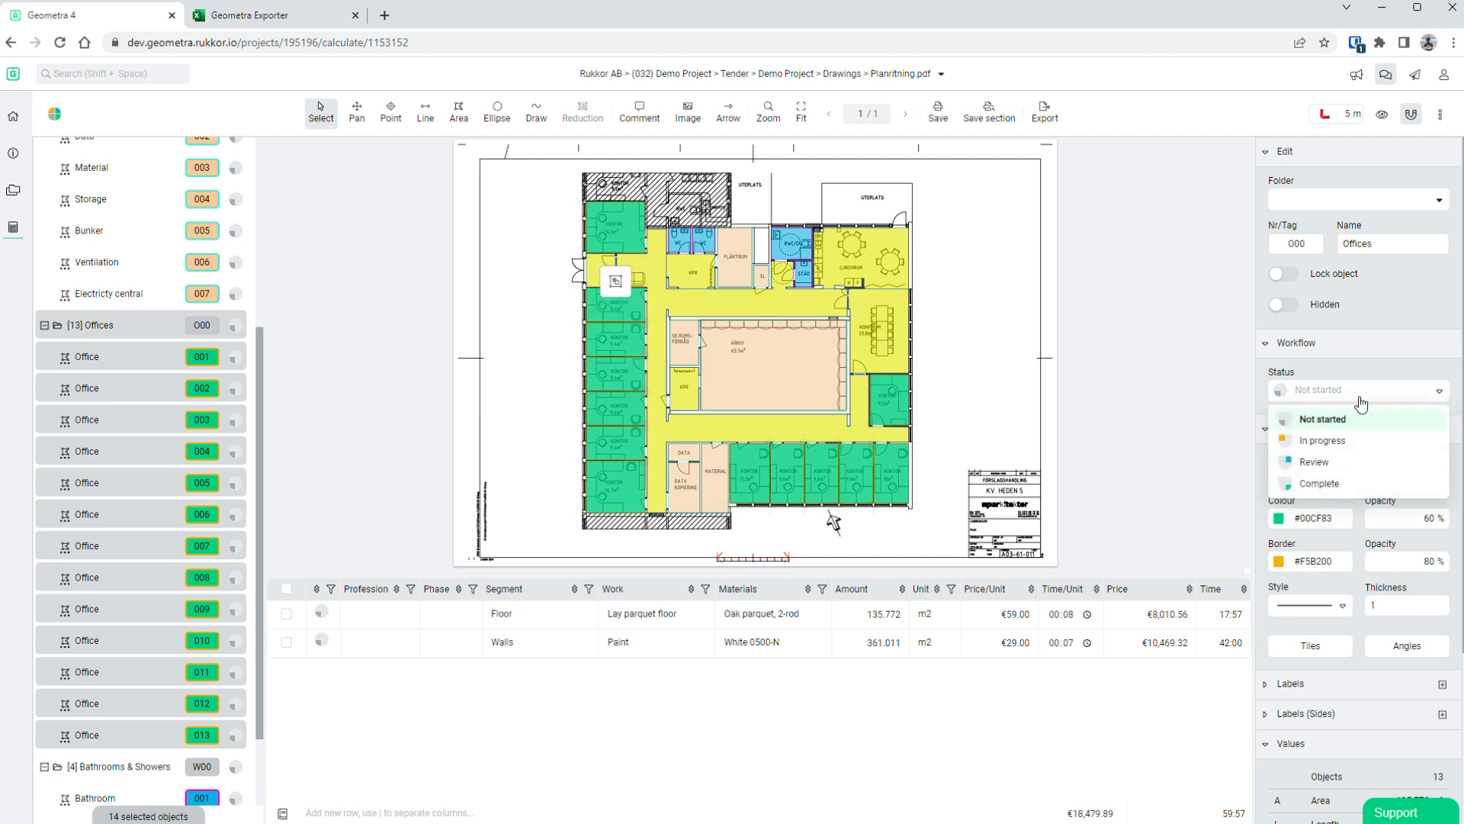
click(1330, 466)
click(1083, 619)
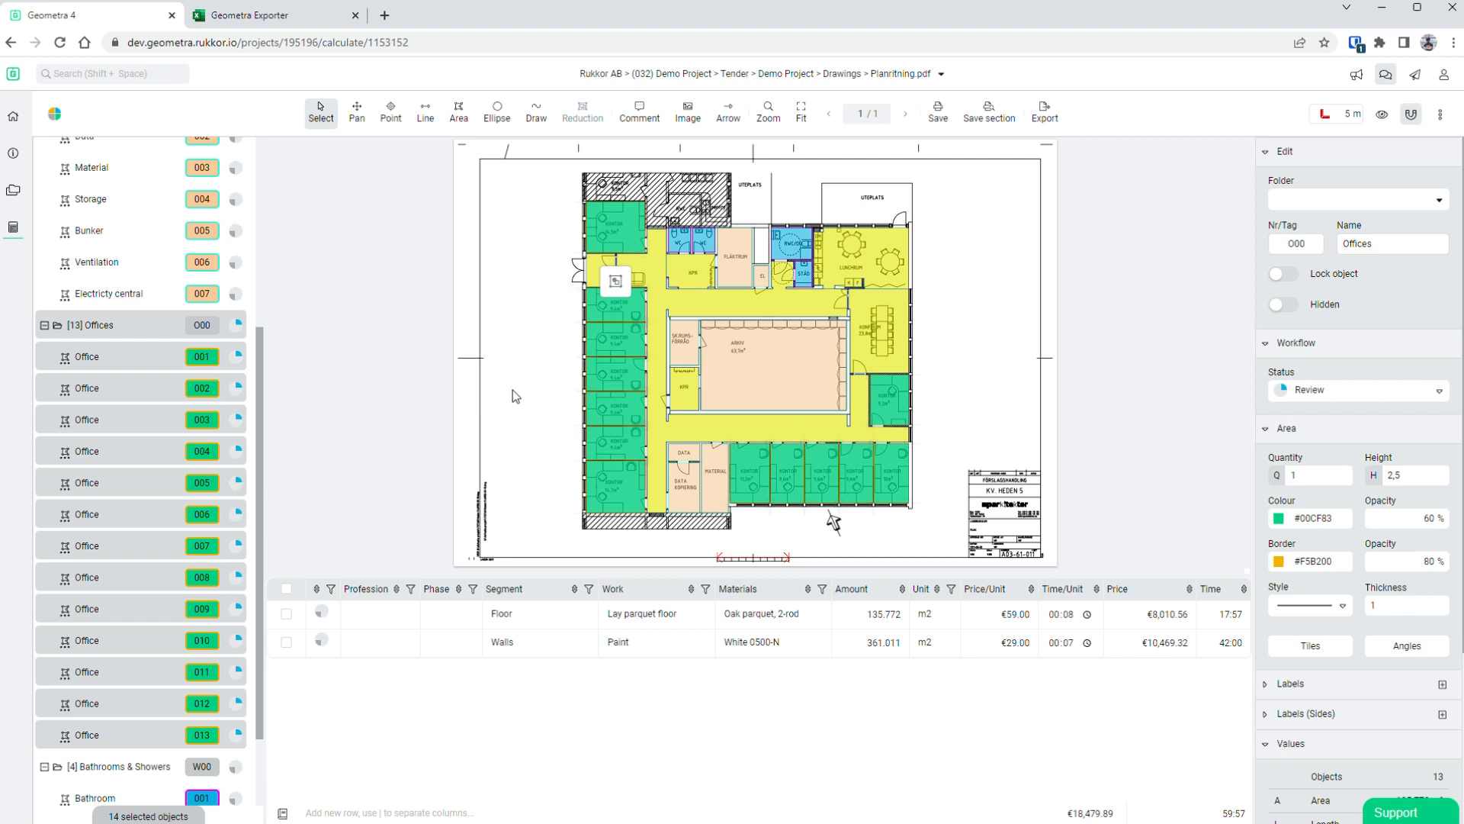
click(546, 368)
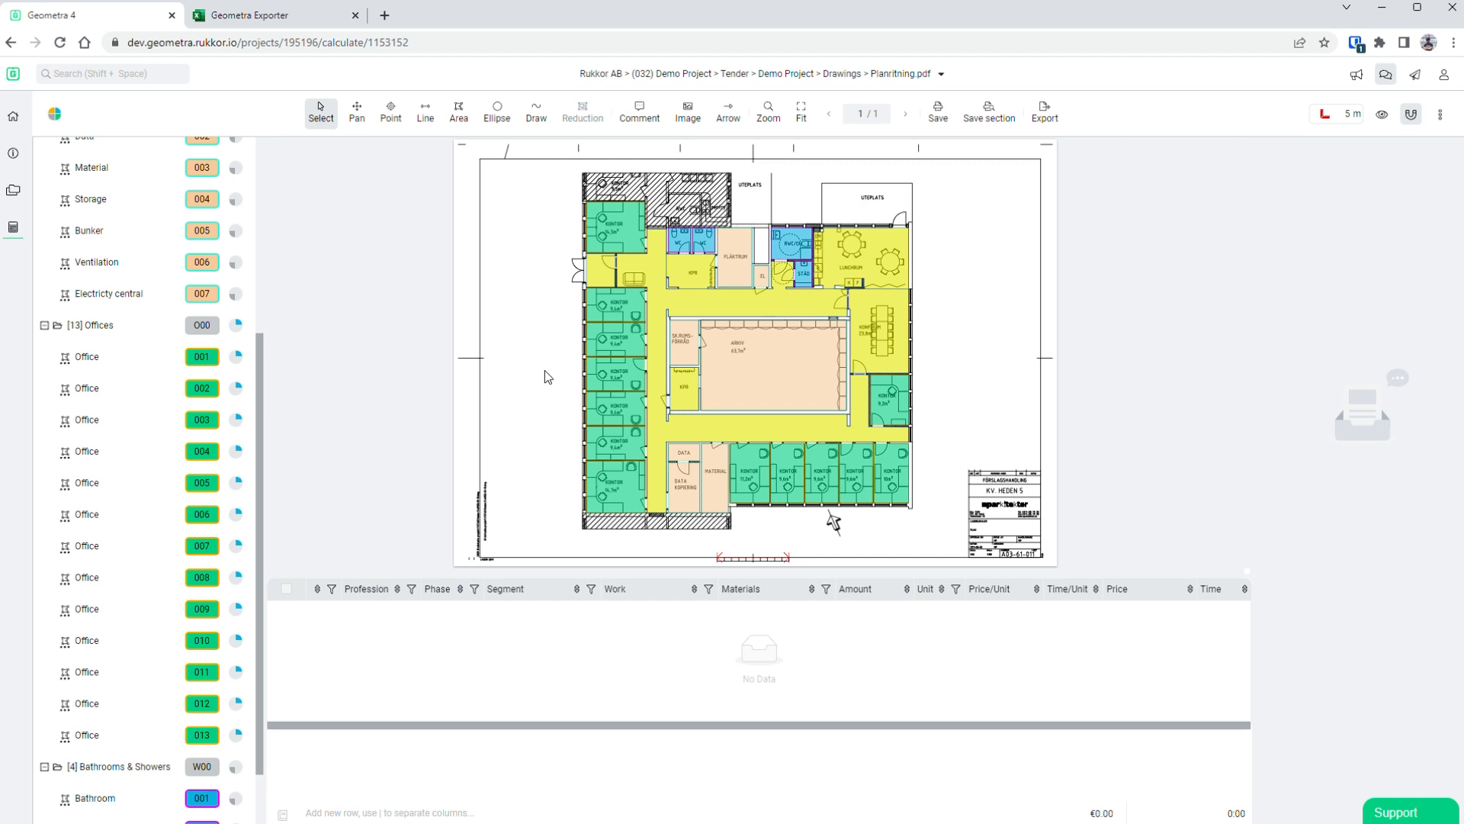
- Lock the Tender estimate through the quick switch of estimates
click(942, 74)
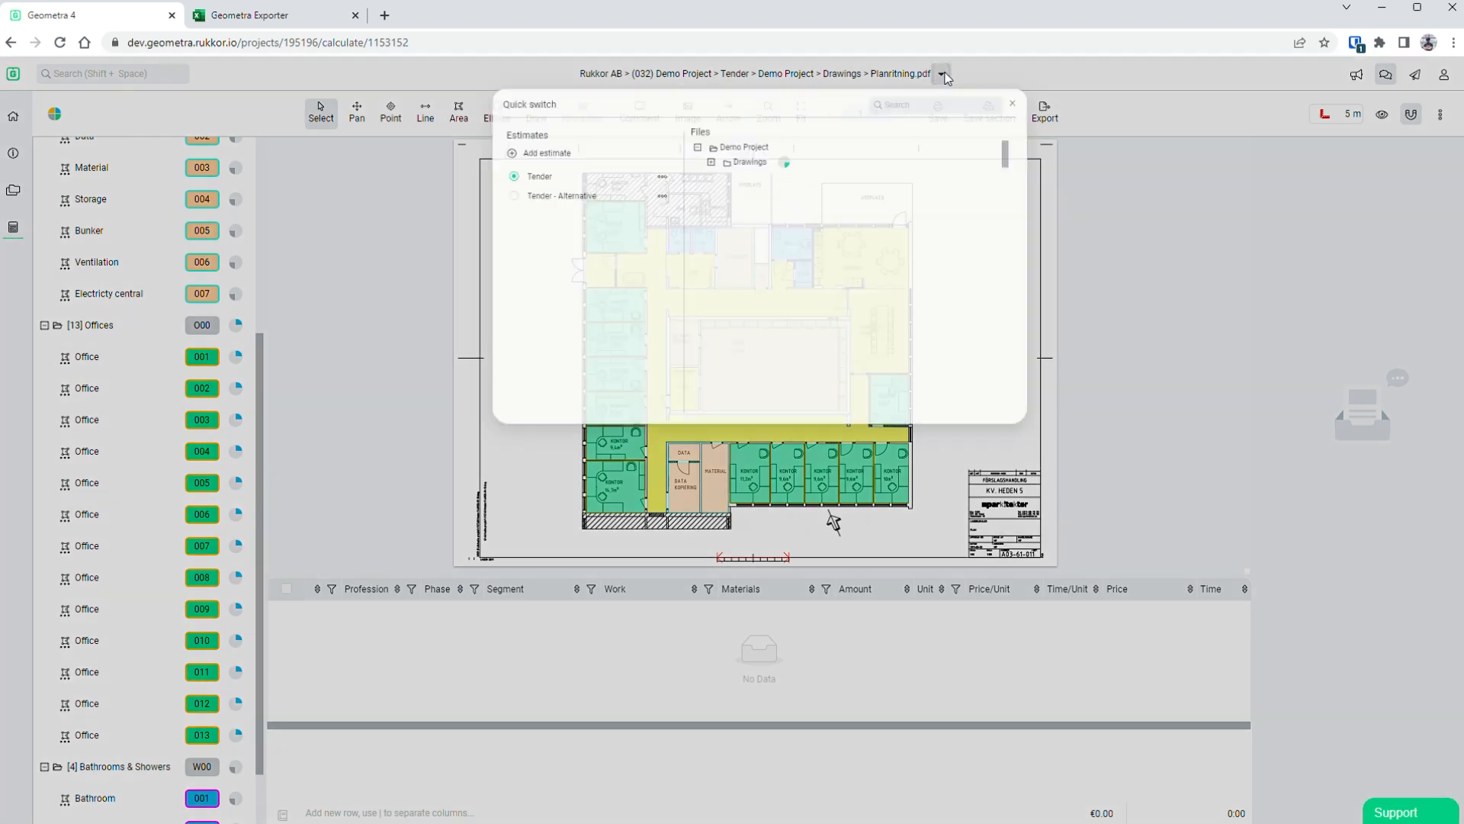
click(619, 192)
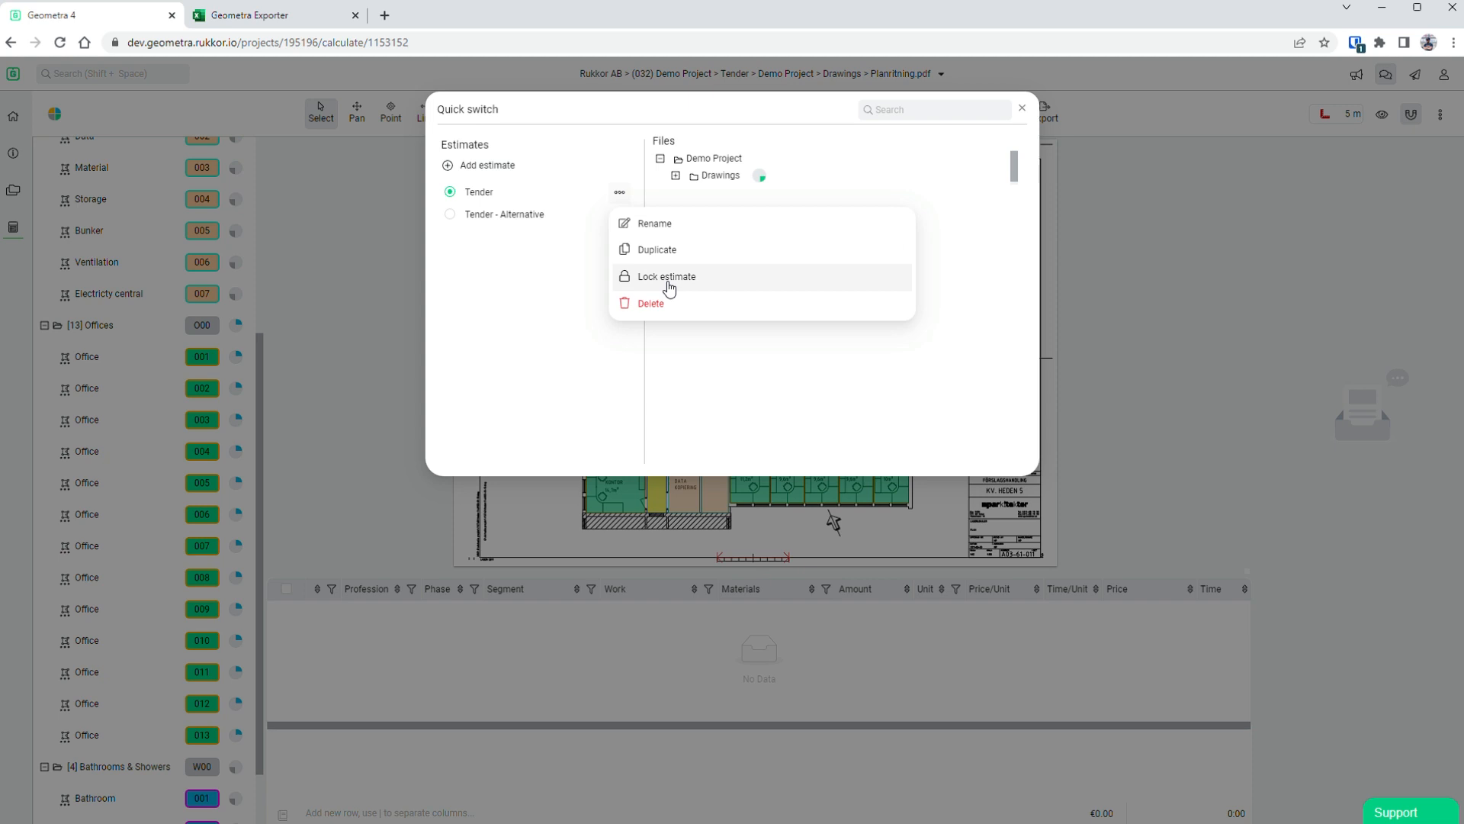
click(669, 286)
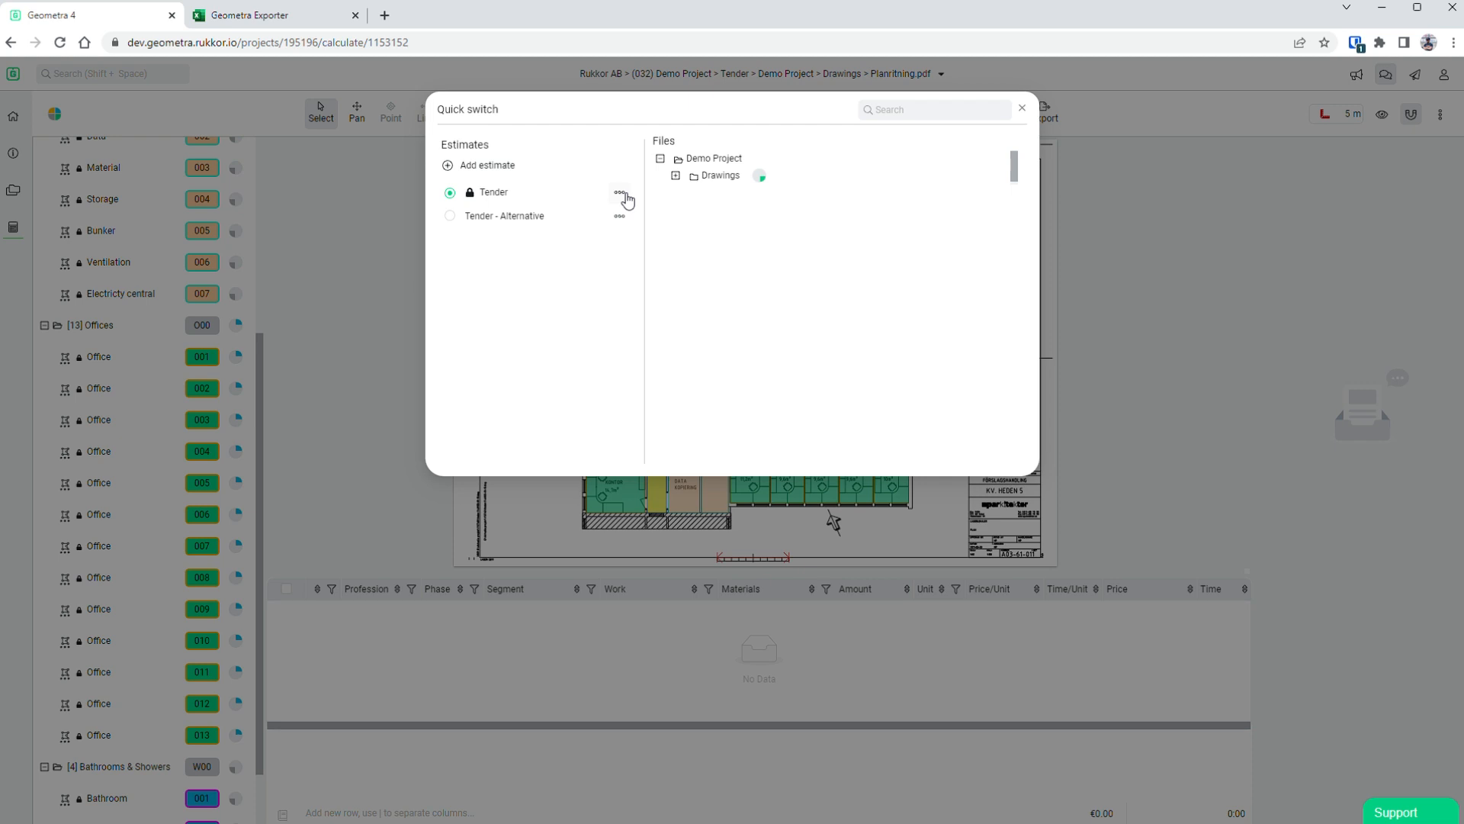
- Duplicate the locked Tender estimate and rename the copy to Production
click(620, 194)
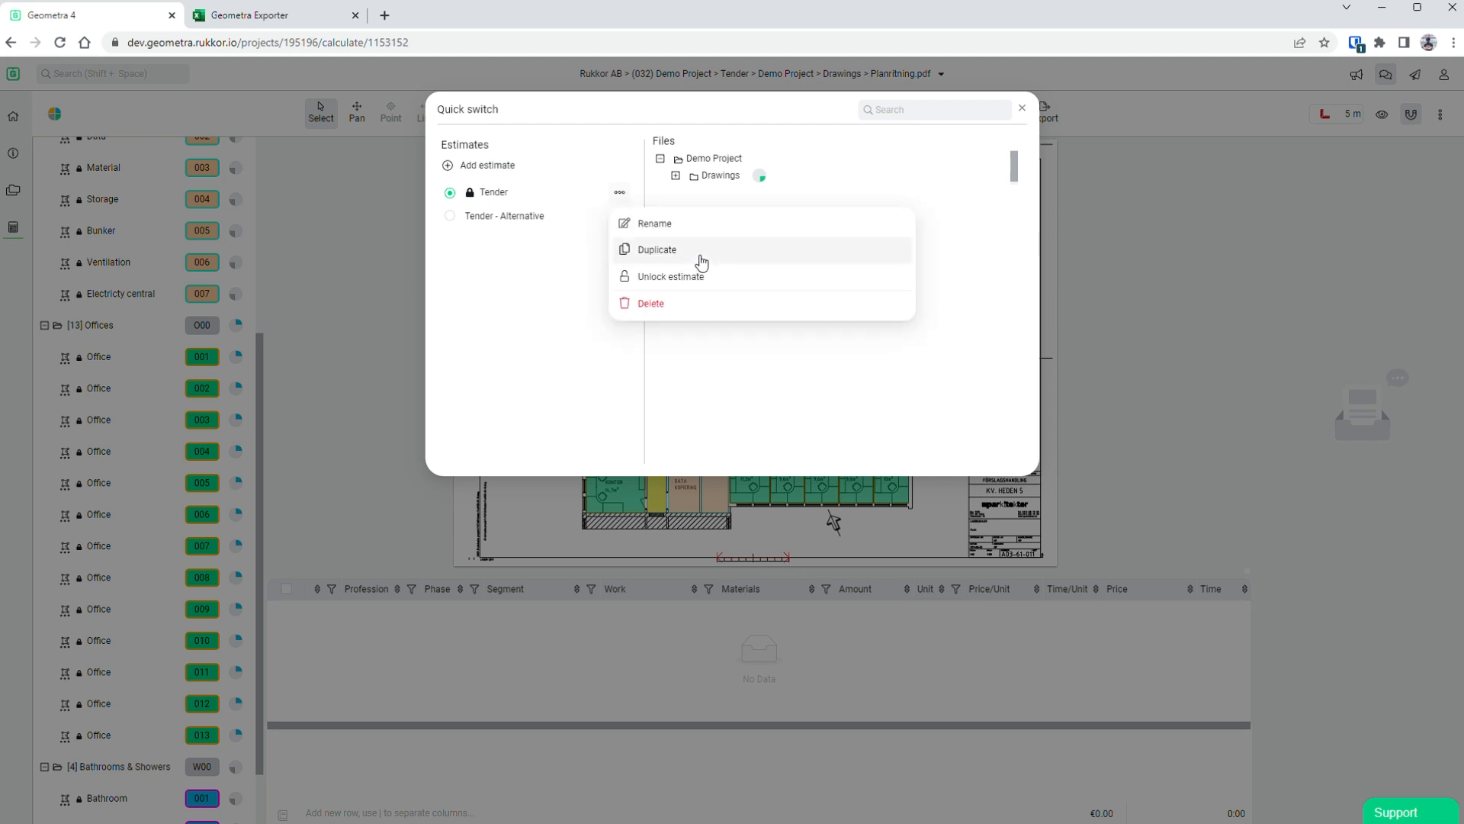
click(697, 254)
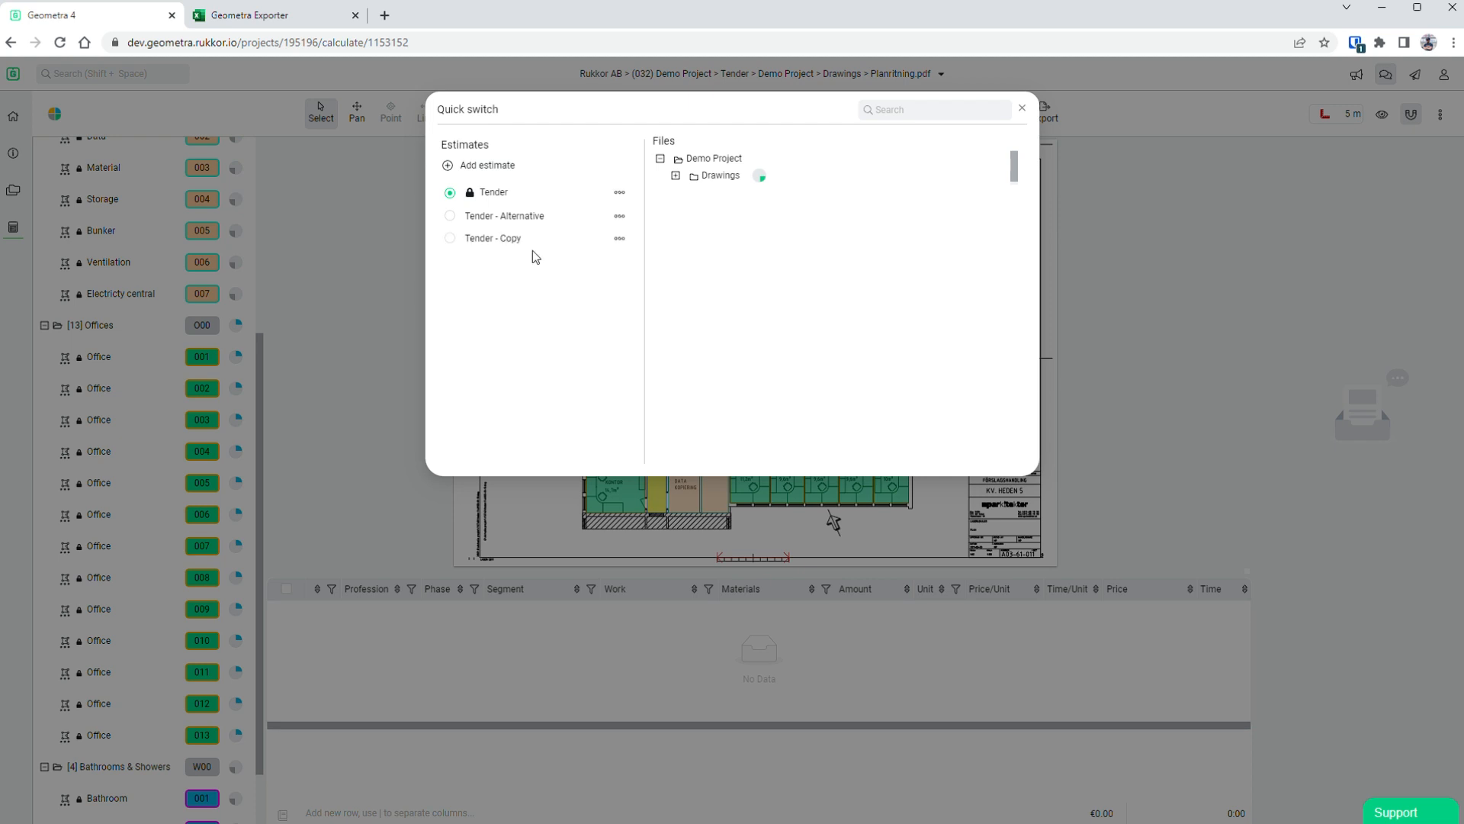
click(620, 238)
click(645, 271)
drag(582, 241, 450, 240)
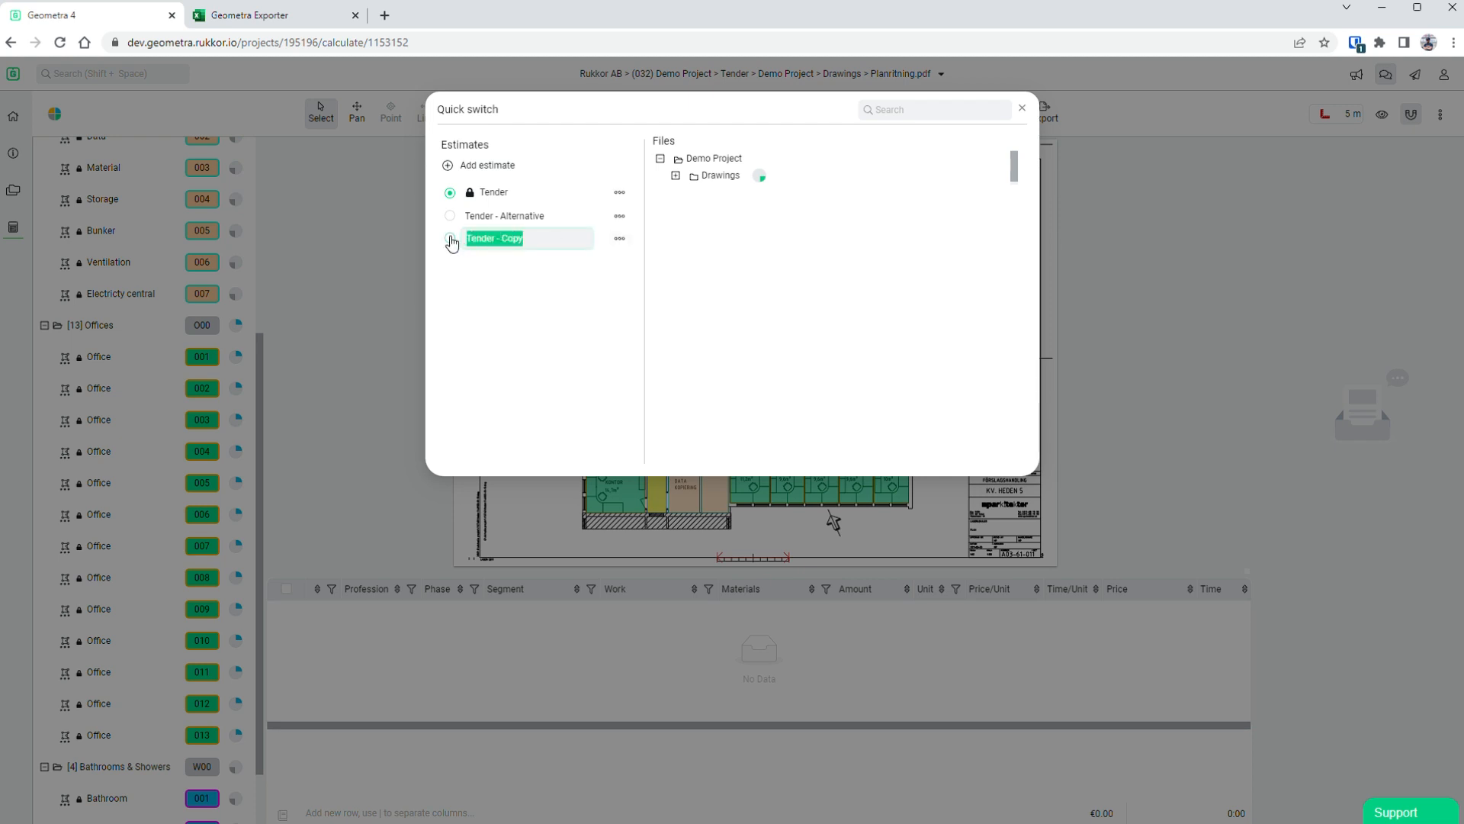
text(Production)
key(Return)
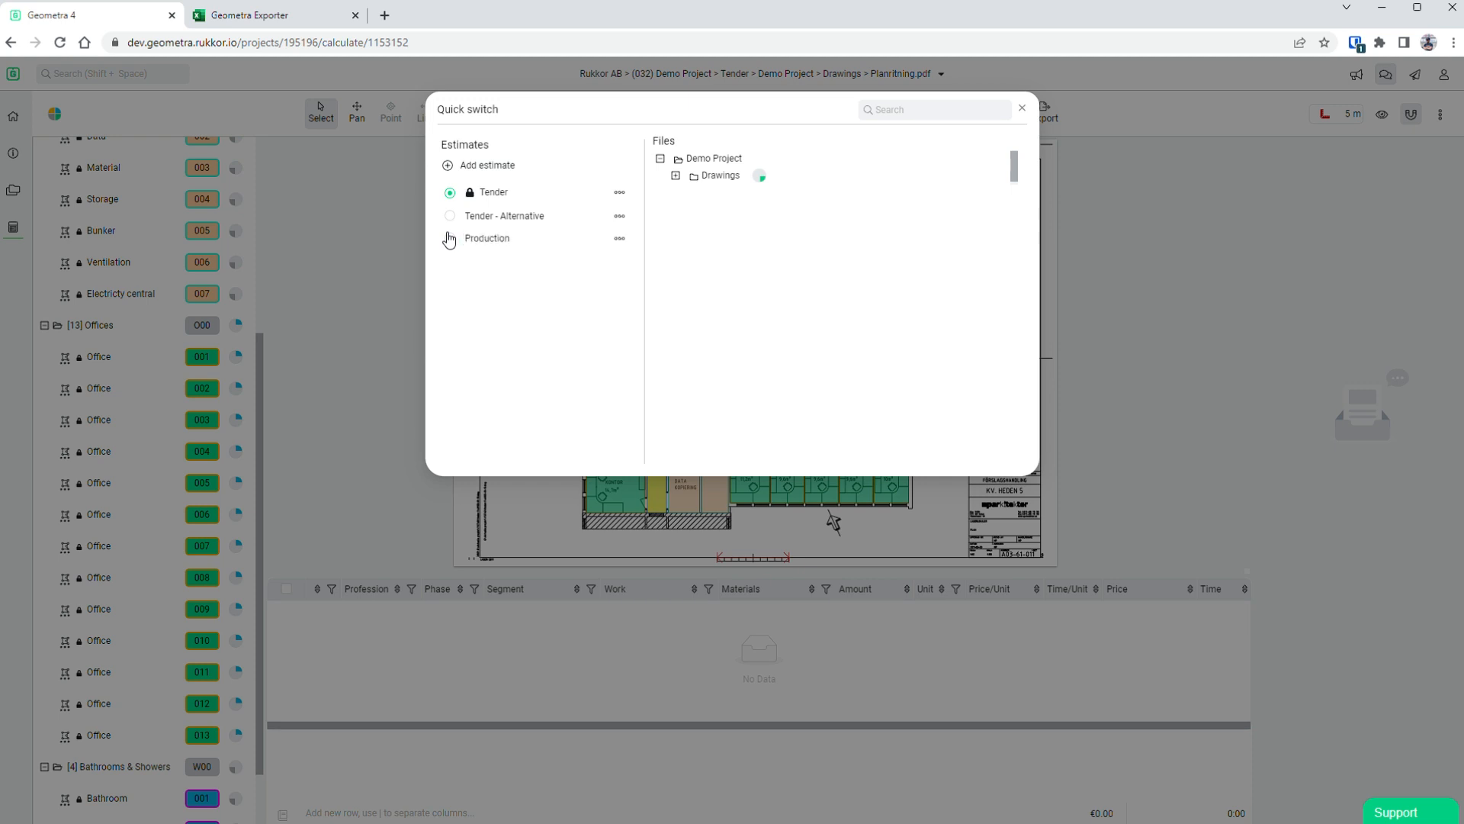
- Switch to the Production estimate and reset the status of all areas in the Offices folder to Not started
click(451, 239)
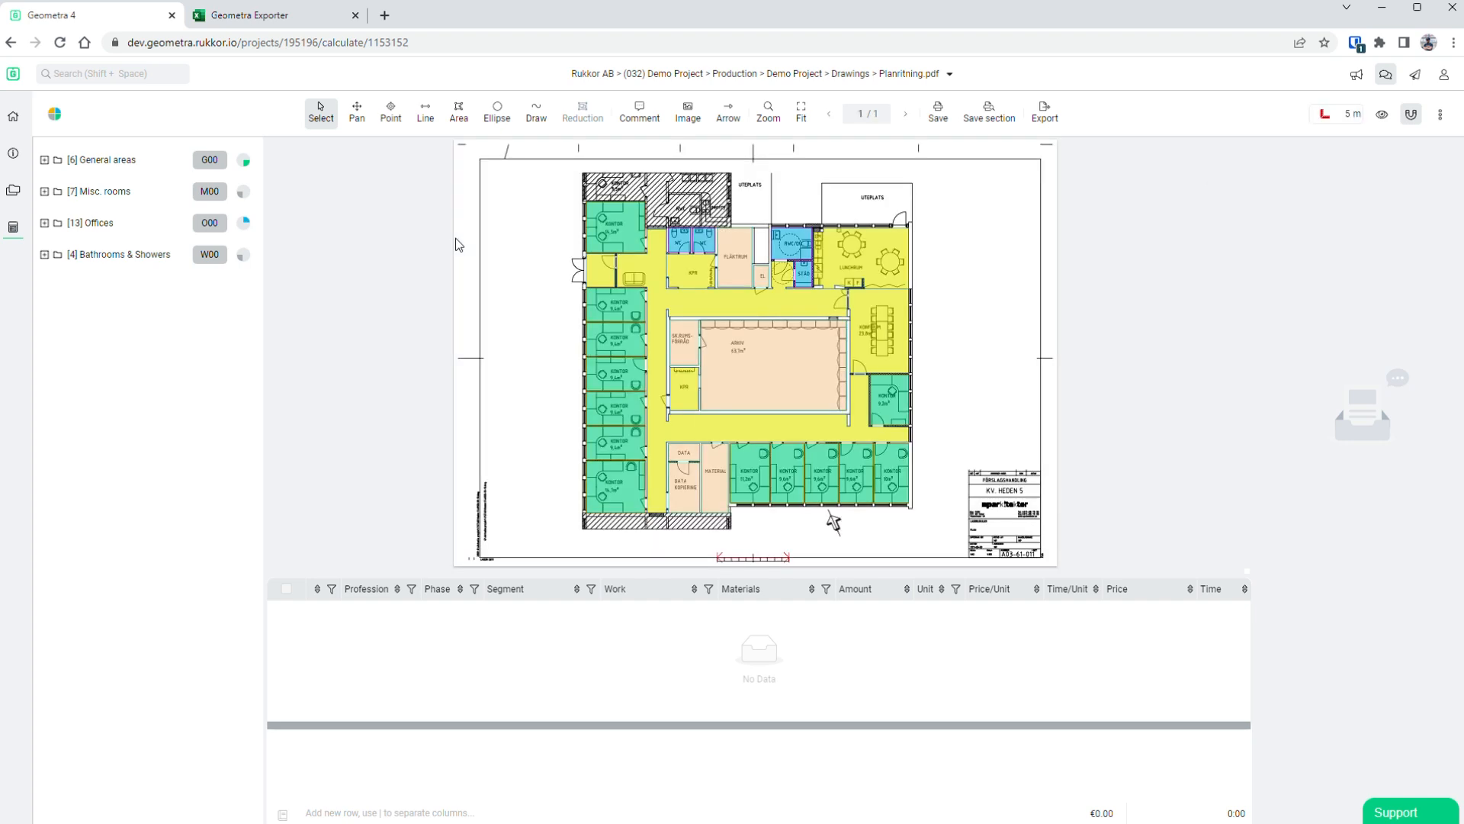
click(167, 219)
click(1315, 390)
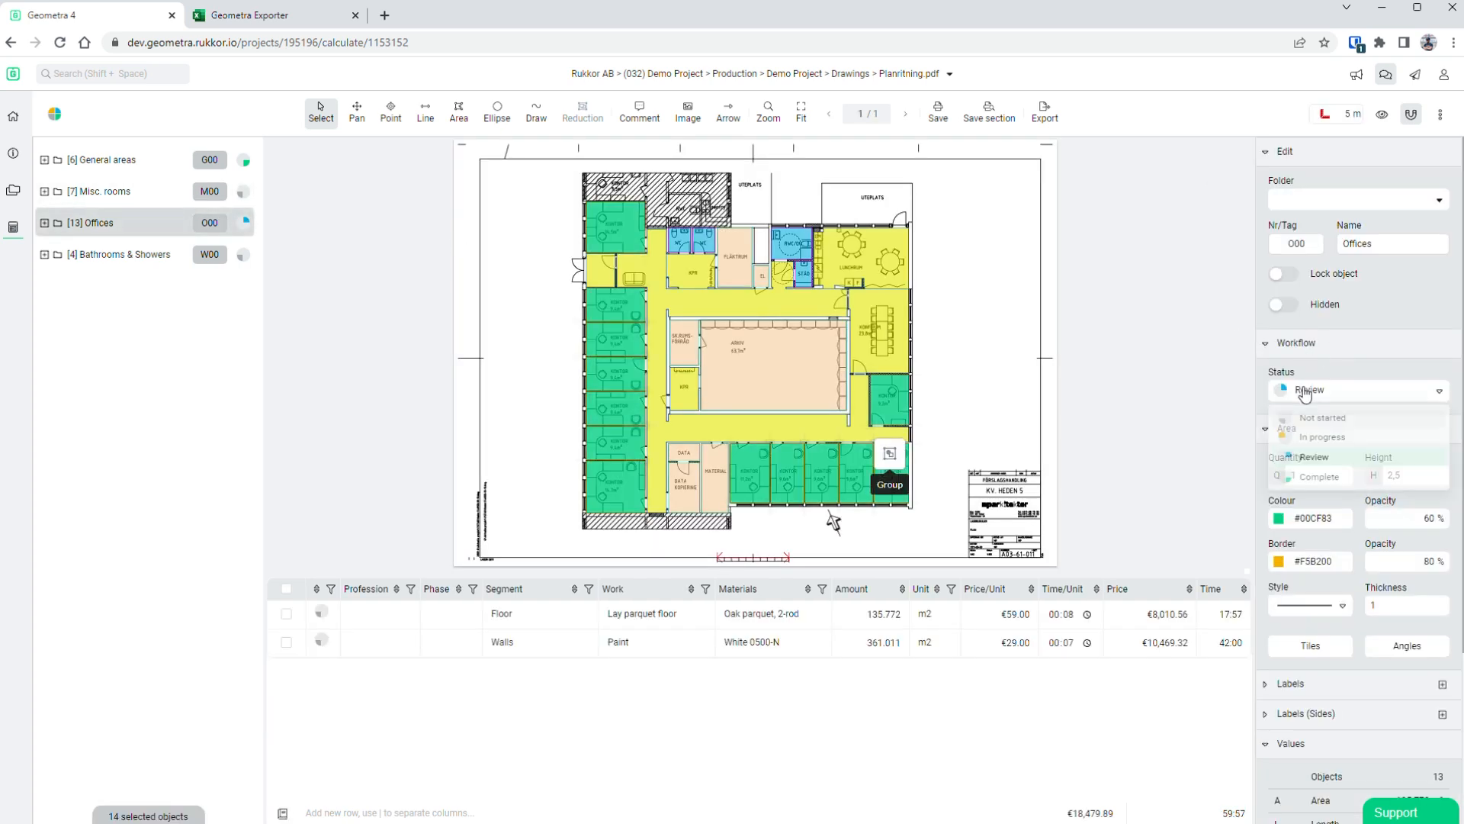
click(1323, 418)
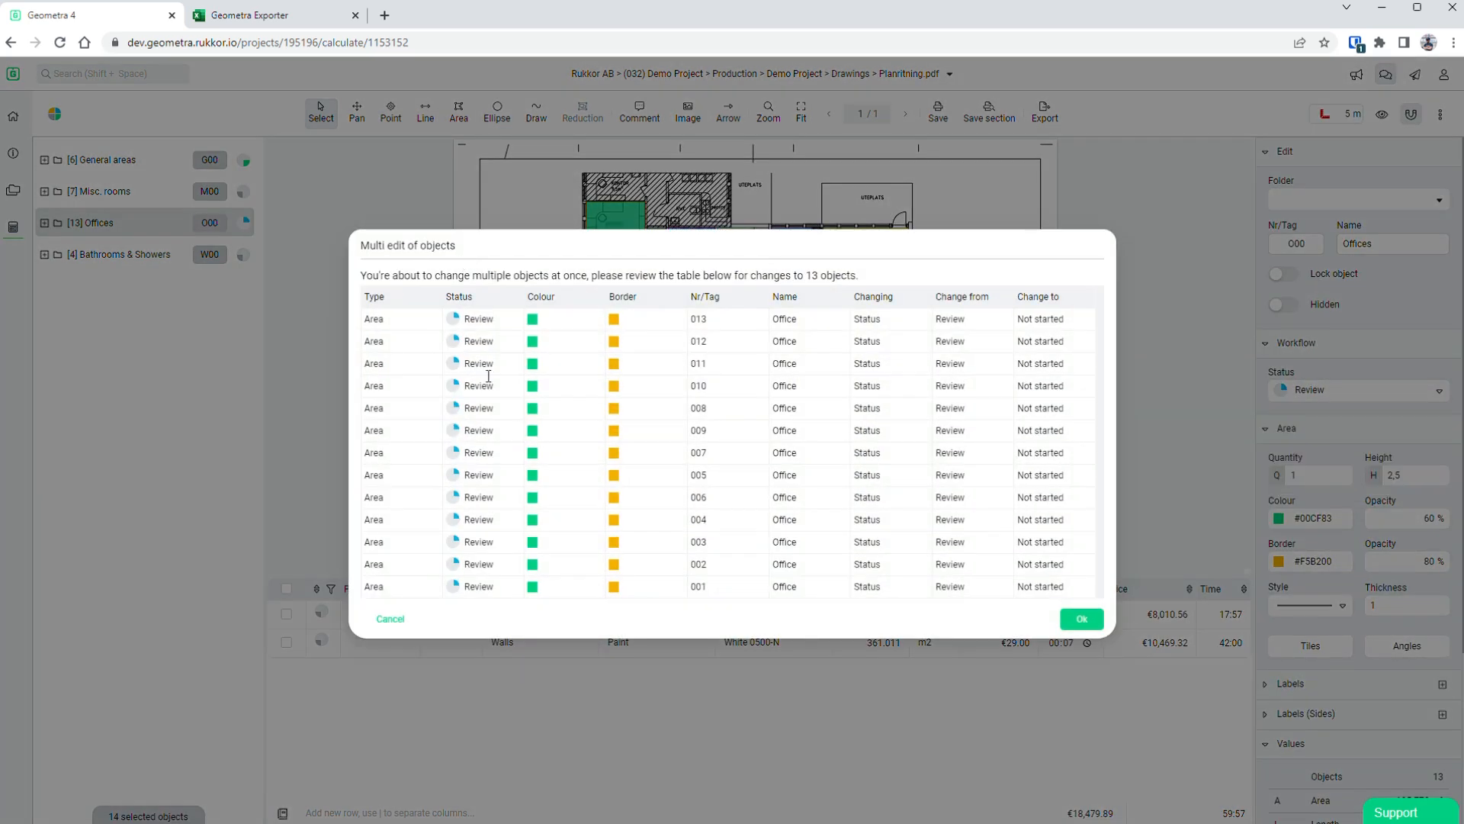
click(1077, 620)
- Reset the status of all areas in the General areas folder to Not started
click(138, 162)
click(1384, 390)
click(1358, 418)
click(1081, 548)
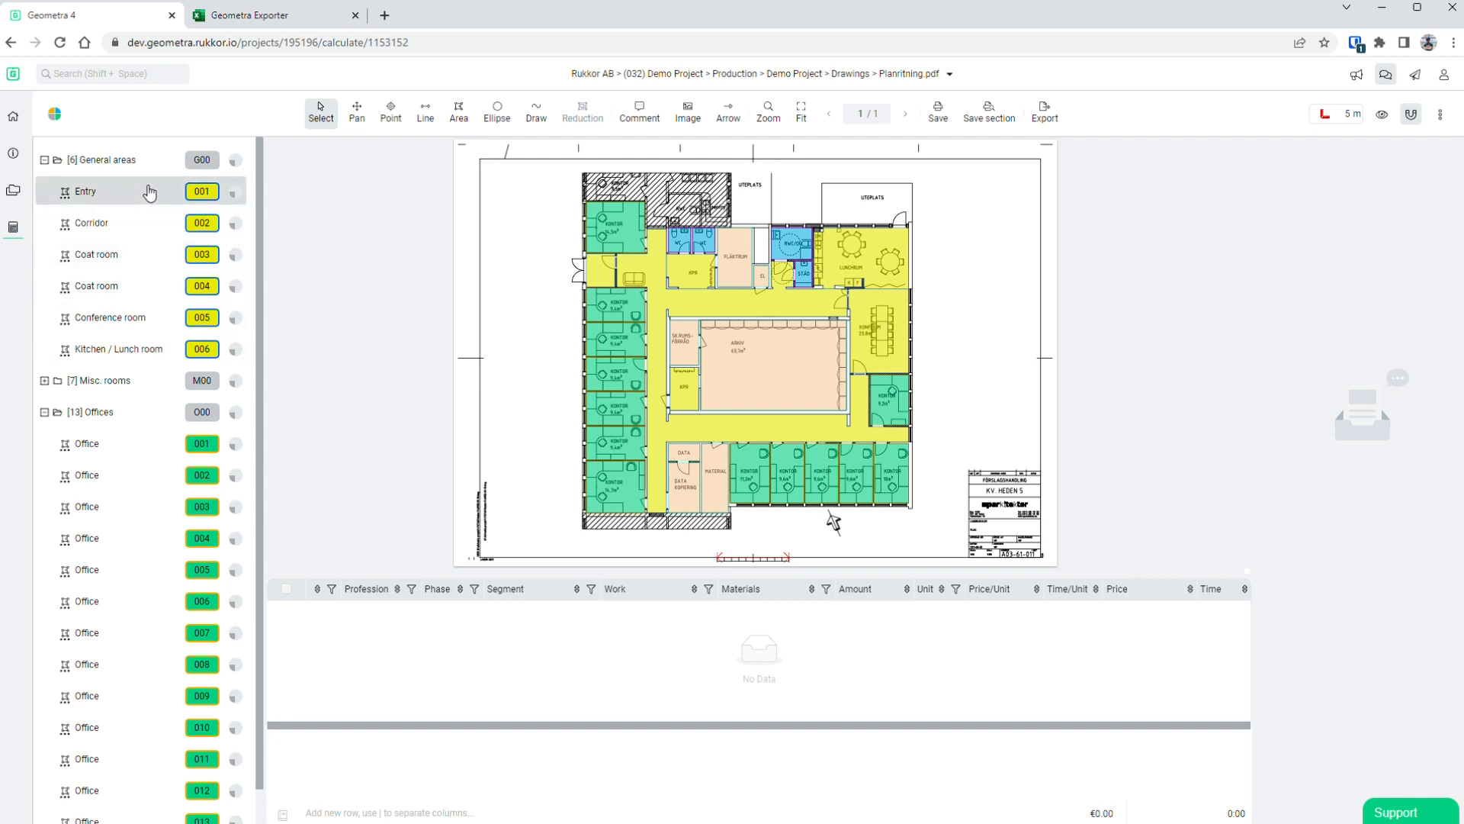
- Set the status of the Entry, Corridor and both Coat room areas to In progress, and clear the selection
click(149, 188)
scroll(557, 239, up, 3)
shift+click(652, 297)
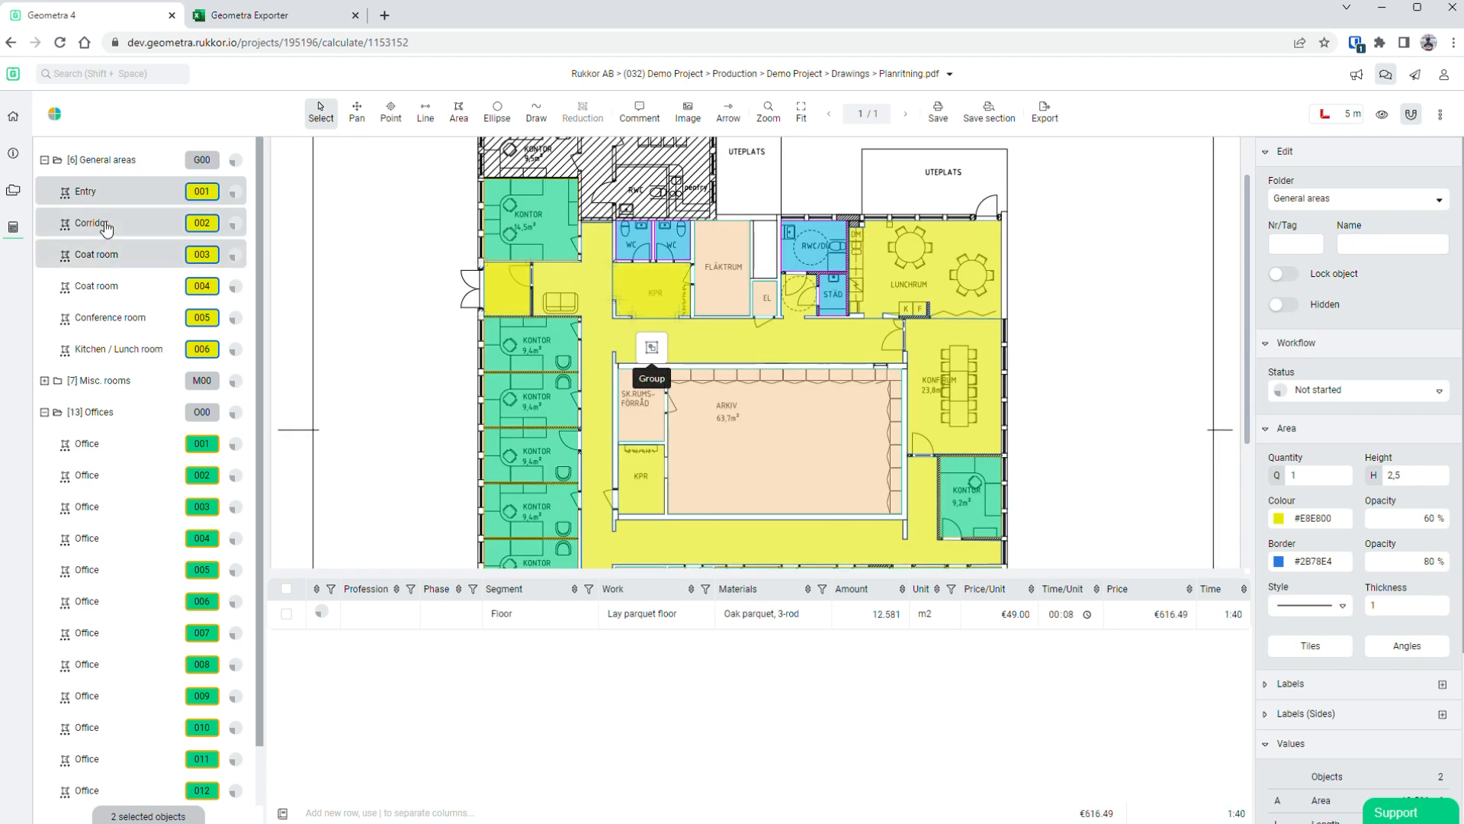
shift+click(110, 287)
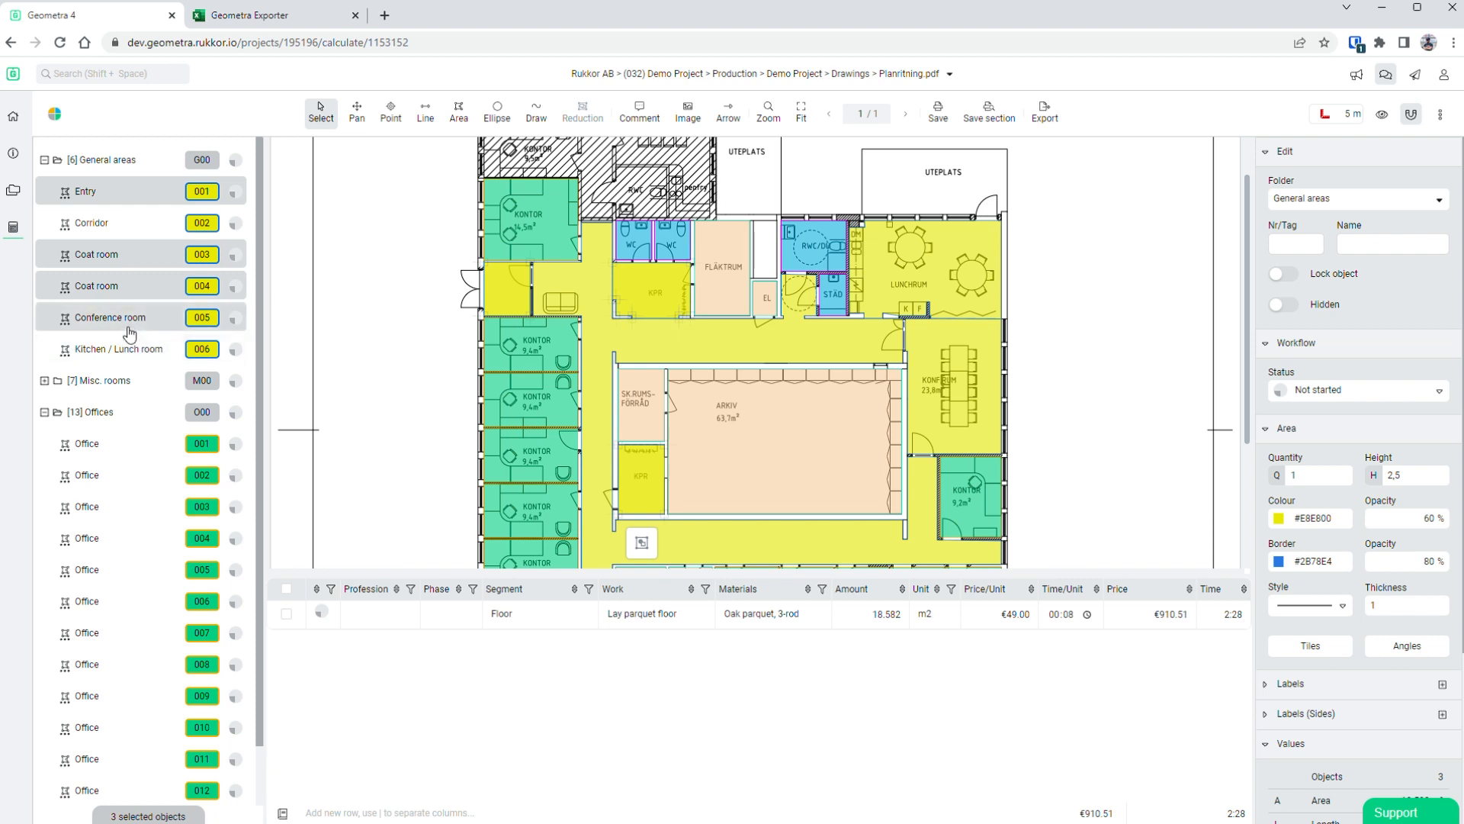
shift+click(128, 326)
shift+click(131, 350)
shift+click(131, 349)
shift+click(130, 326)
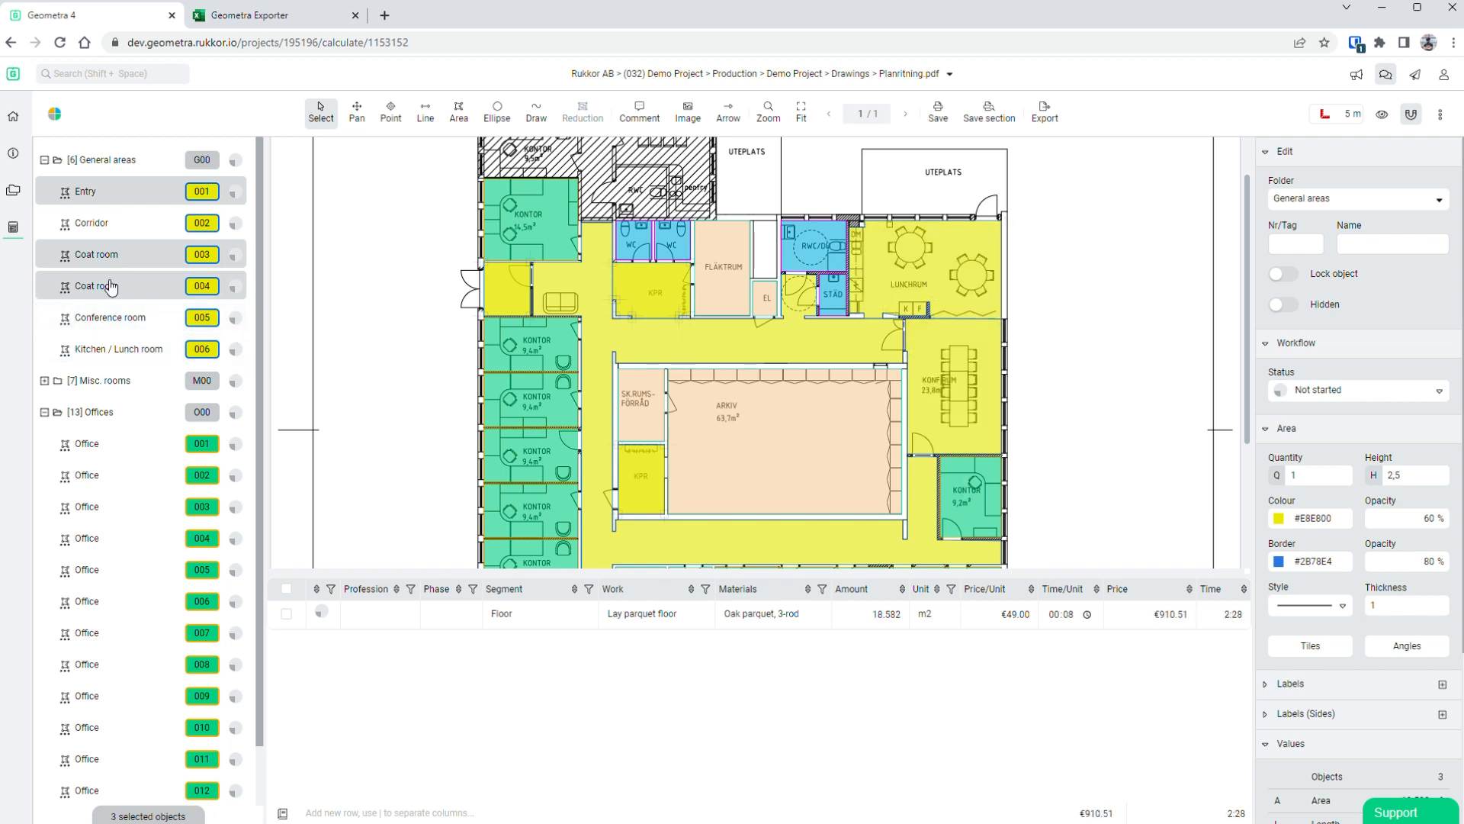
shift+click(149, 222)
scroll(693, 379, down, 2)
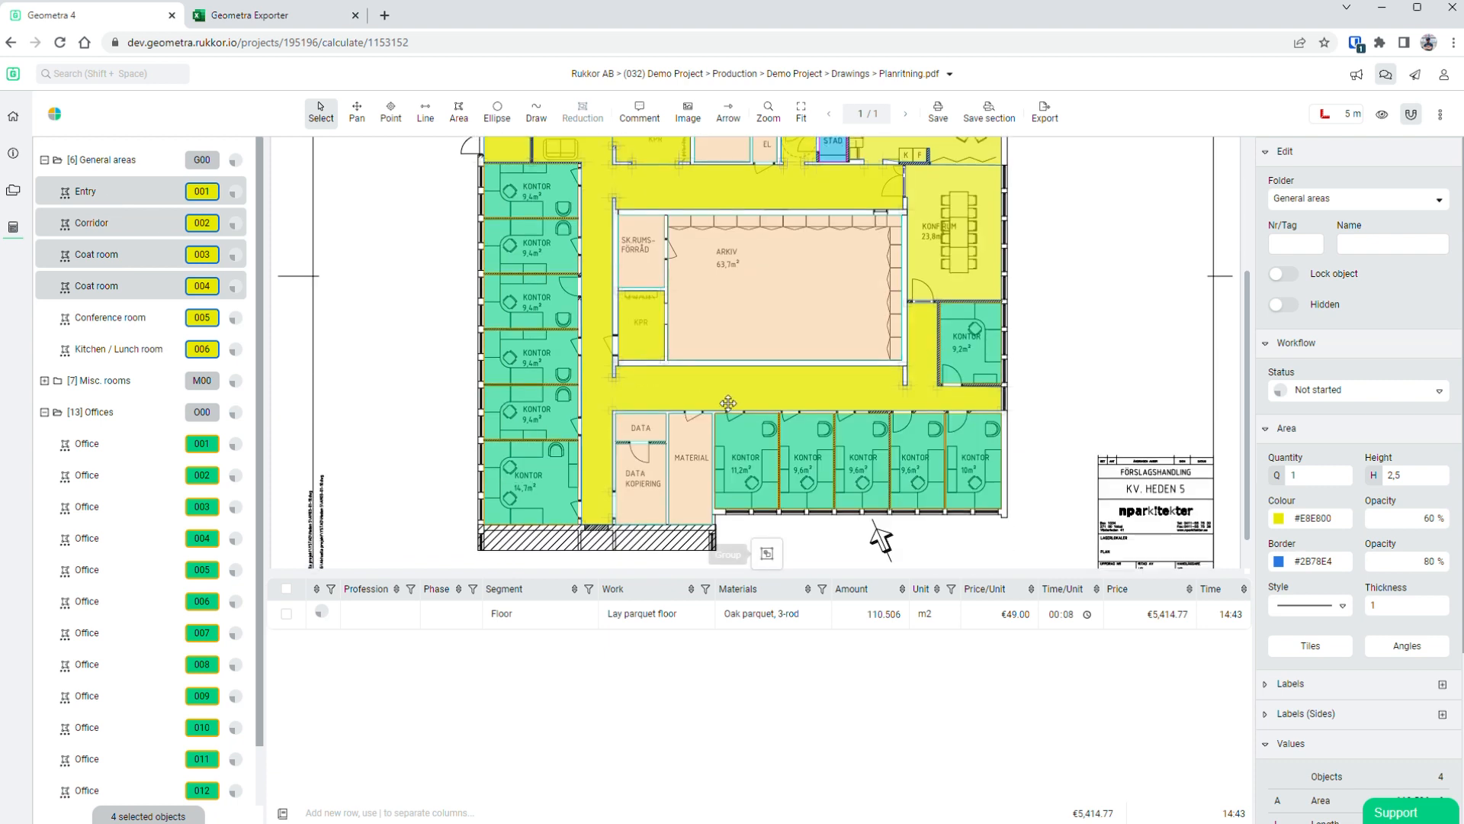
scroll(730, 398, up, 1)
click(1358, 390)
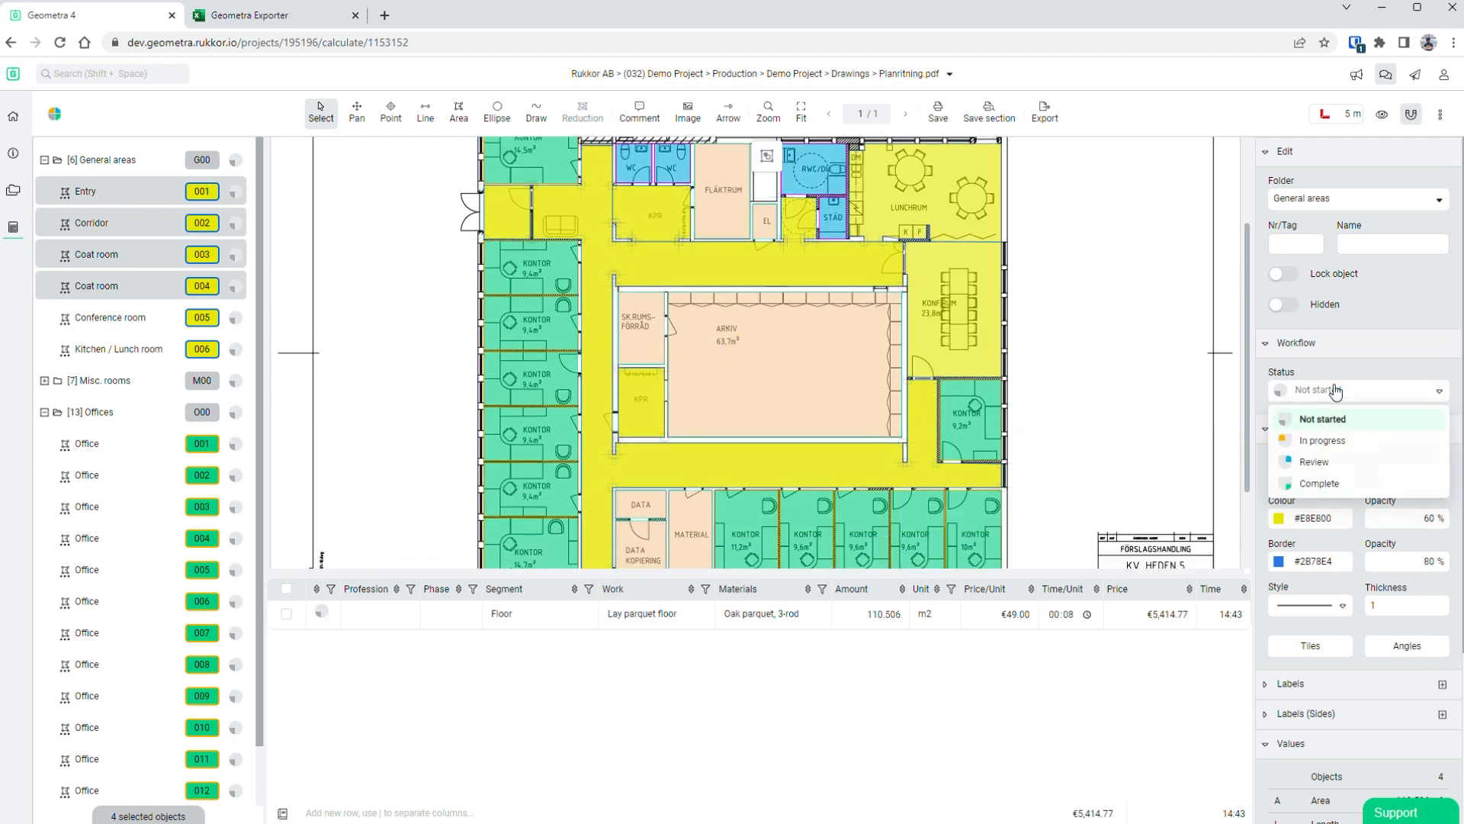
click(1327, 441)
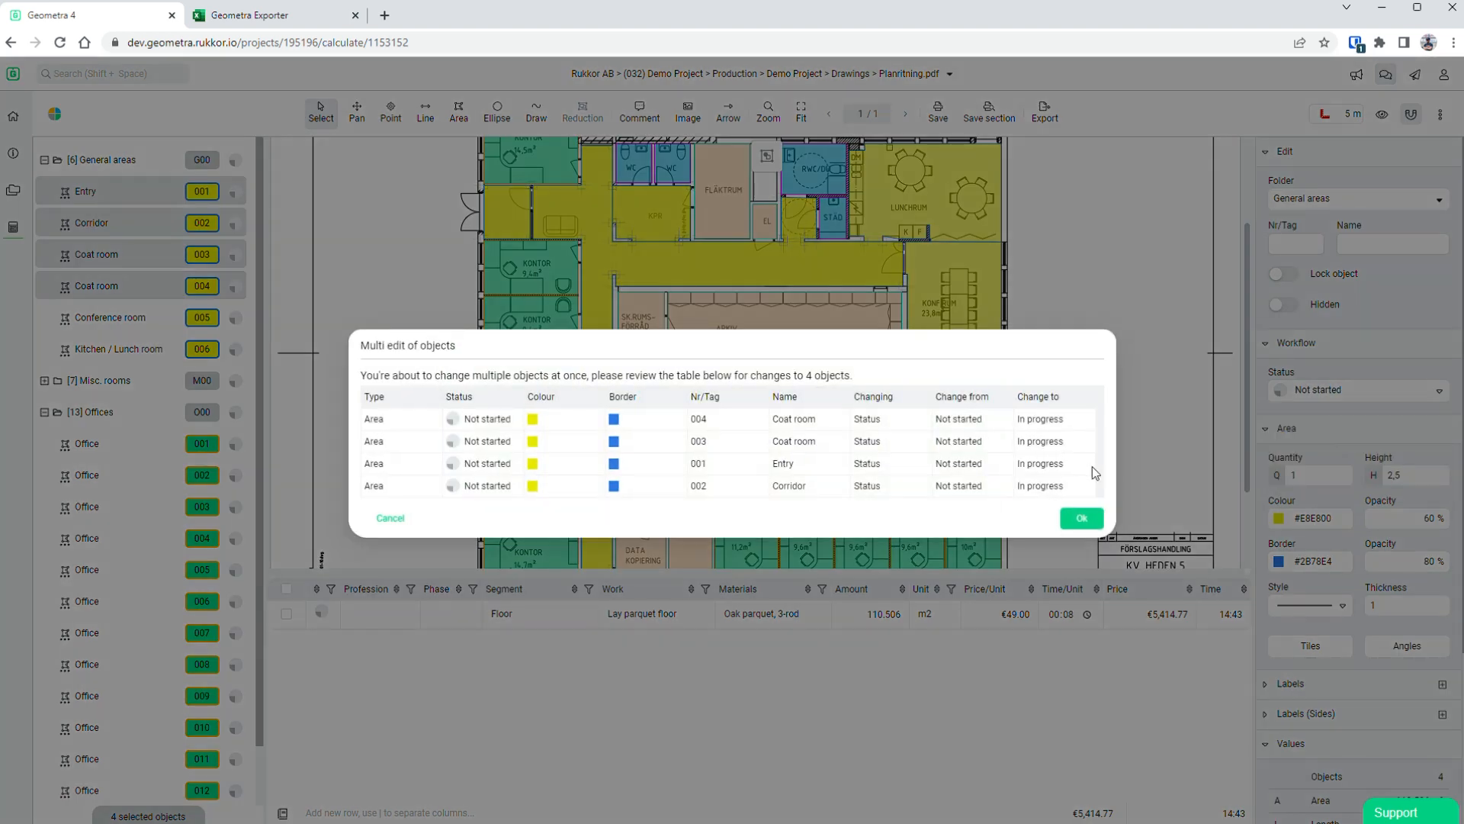
click(1081, 517)
click(455, 366)
- Set the status of the two Data rooms and the Material room in Misc. rooms to In progress
scroll(455, 366, down, 1)
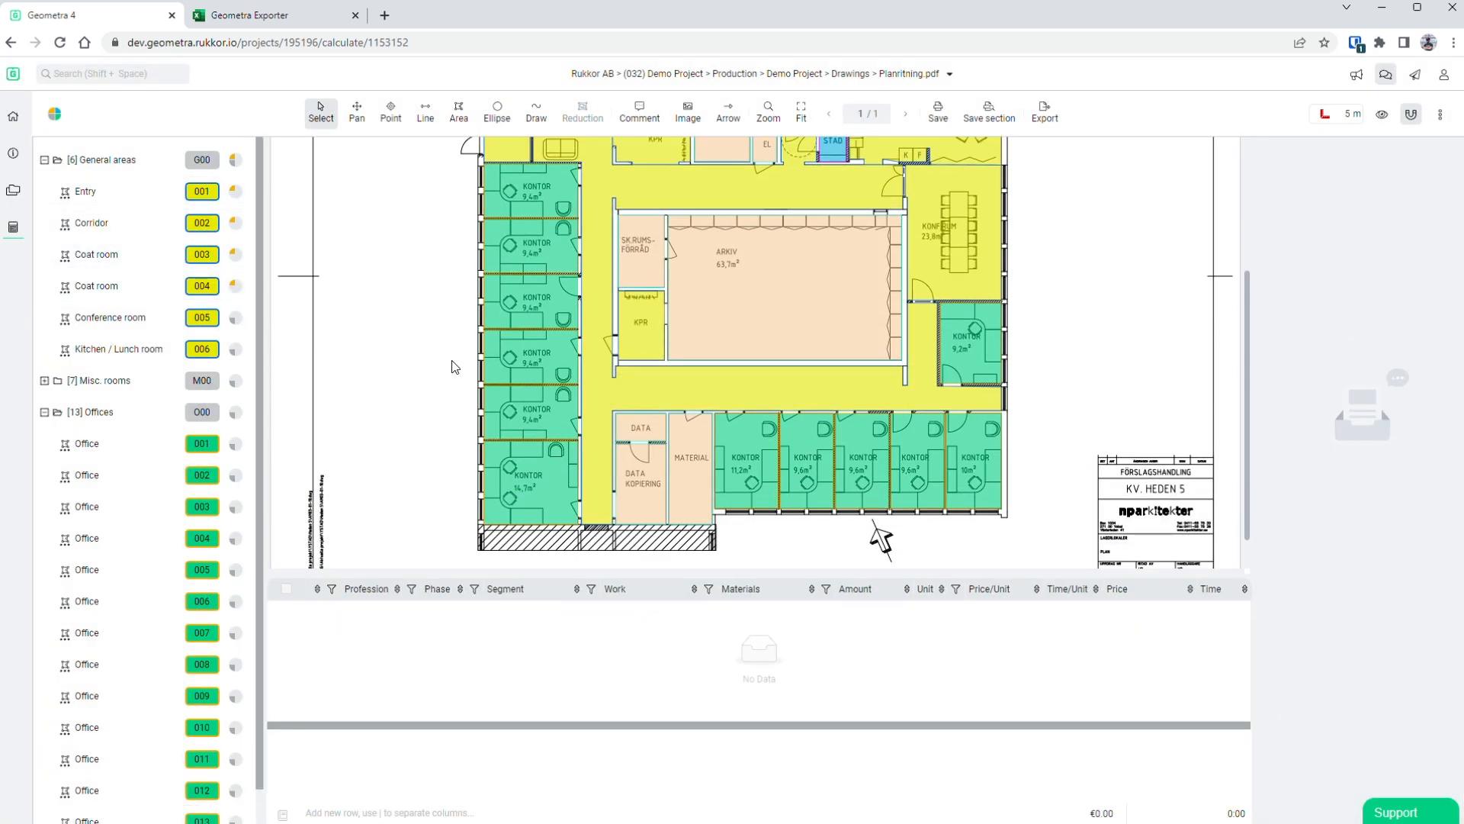
click(641, 482)
ctrl+click(646, 436)
ctrl+click(694, 453)
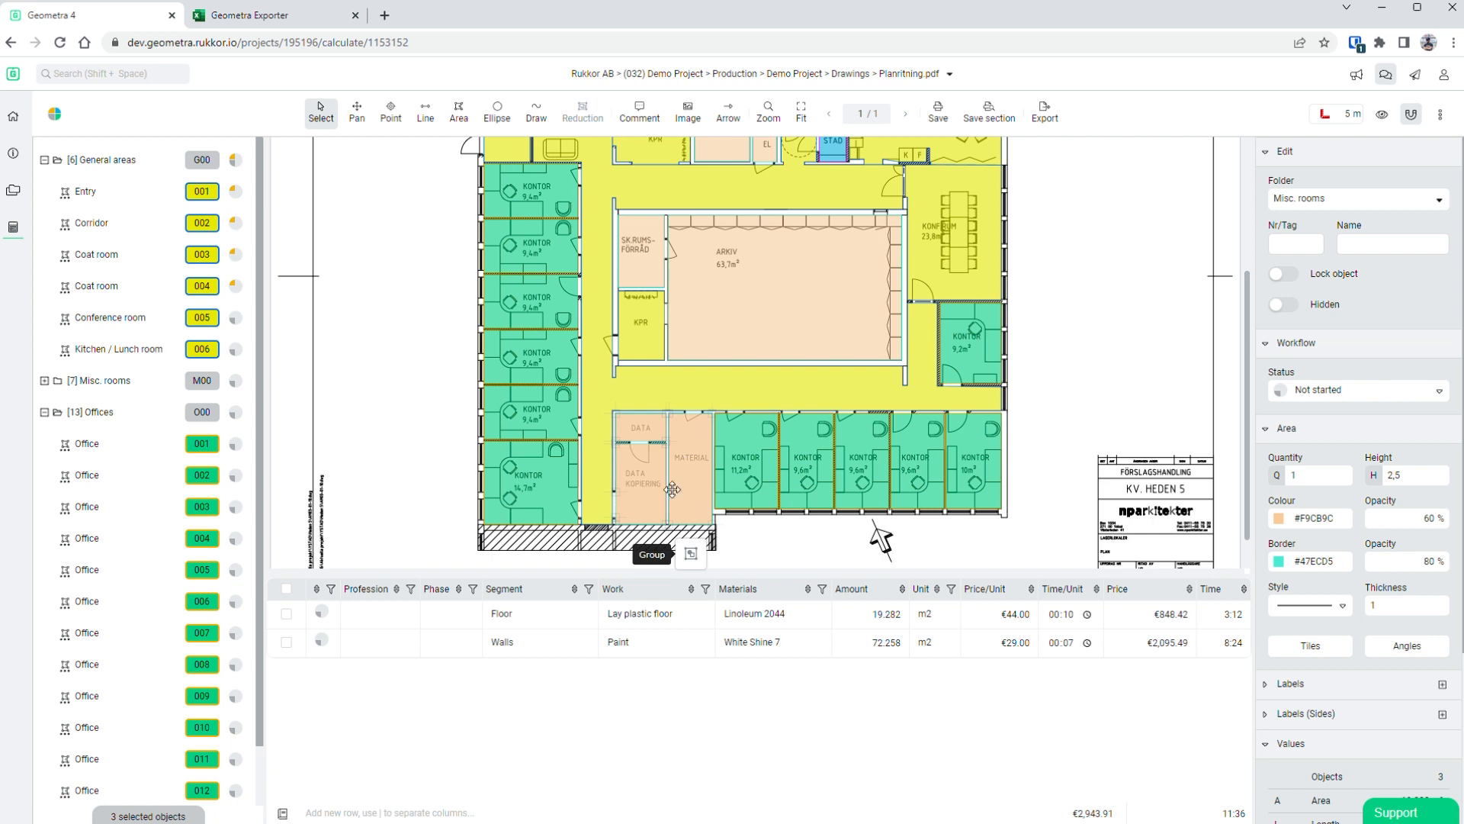
click(1309, 397)
click(1323, 439)
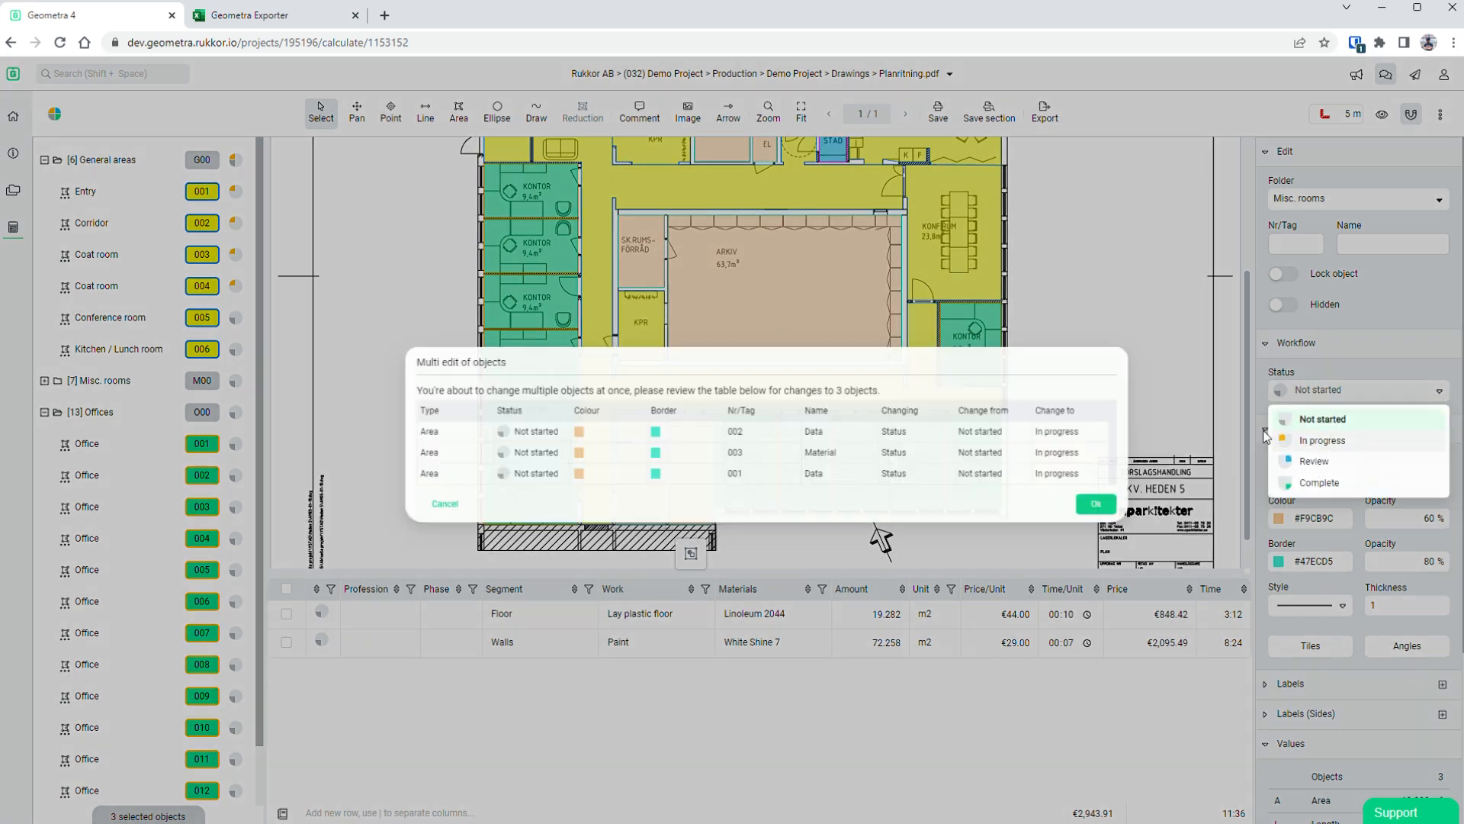
click(1078, 506)
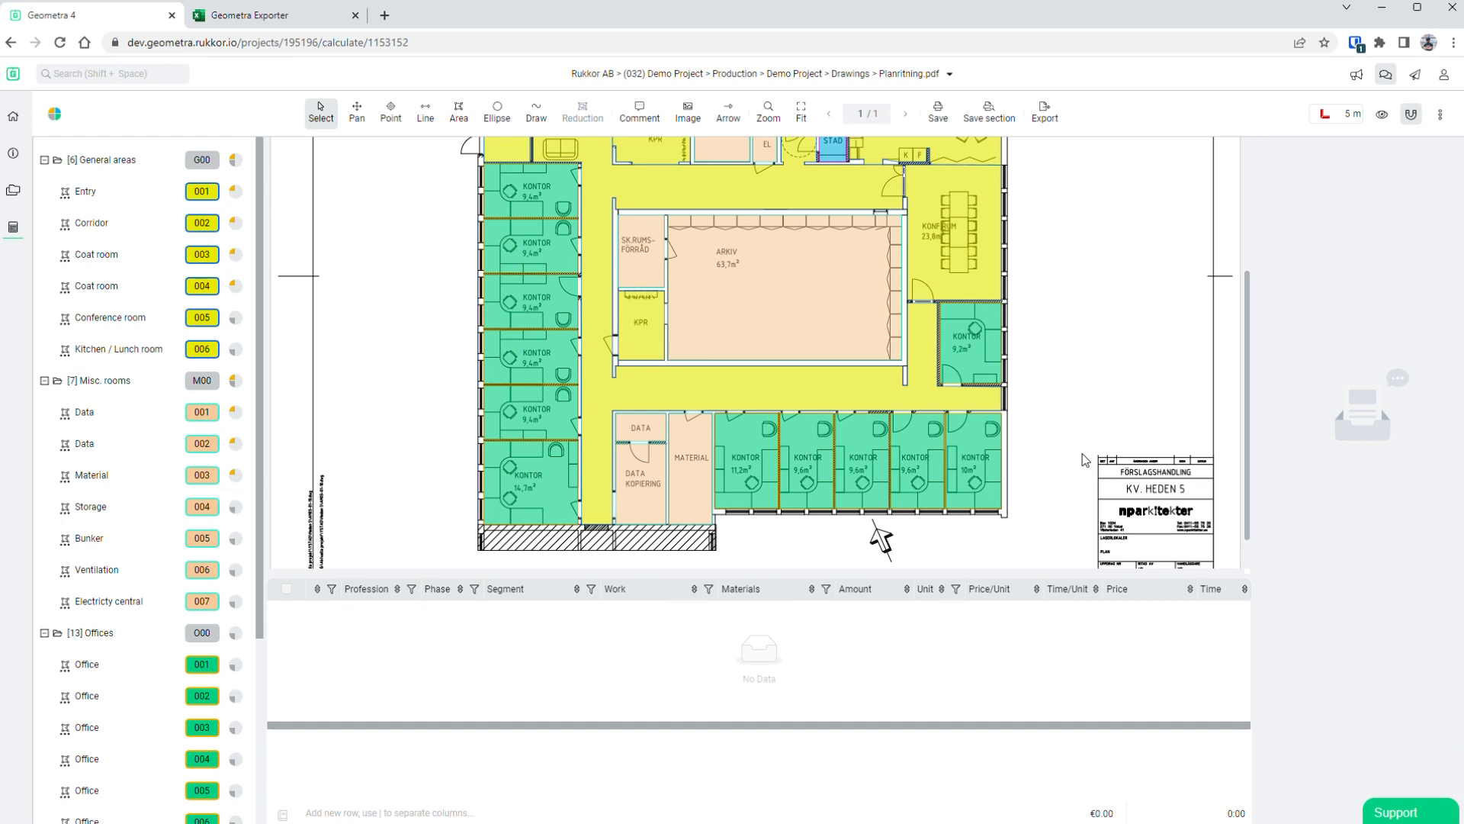
- Filter the object list by status to show only the In progress areas
click(56, 119)
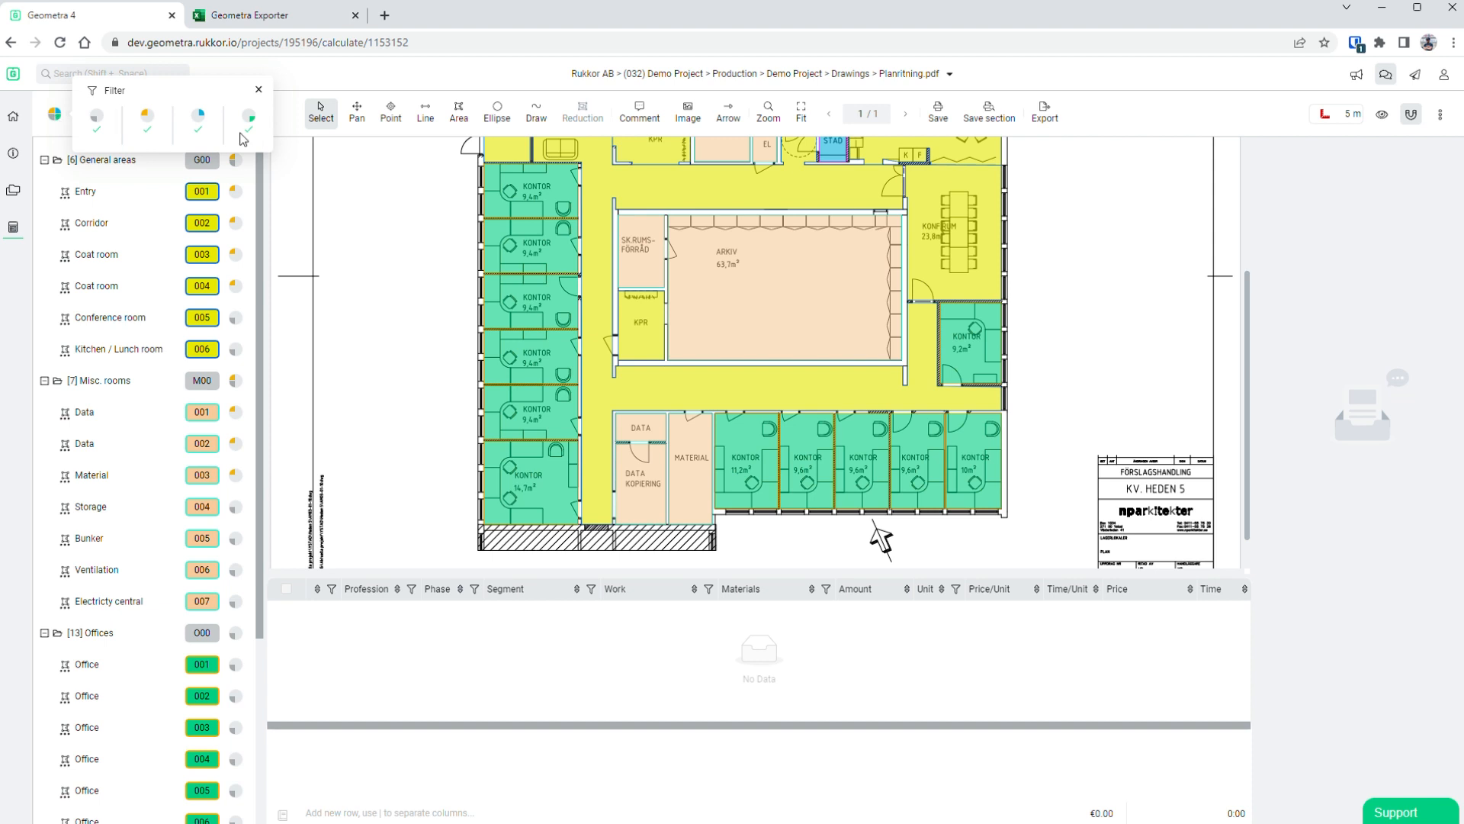
click(245, 121)
click(202, 118)
click(100, 118)
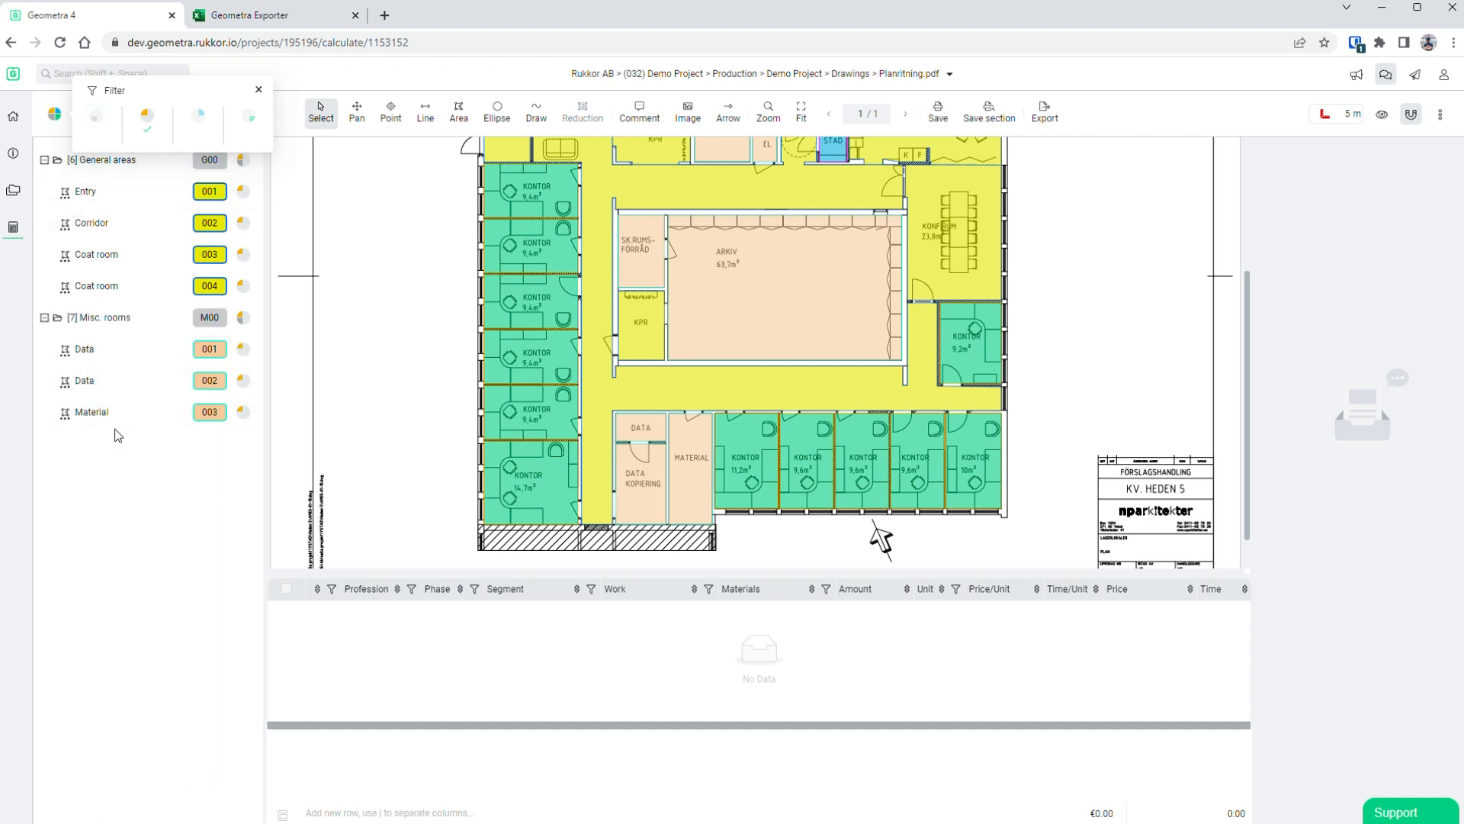
- Filter the object list to only the Not started areas, restore all statuses, and close the filter
click(147, 117)
click(105, 122)
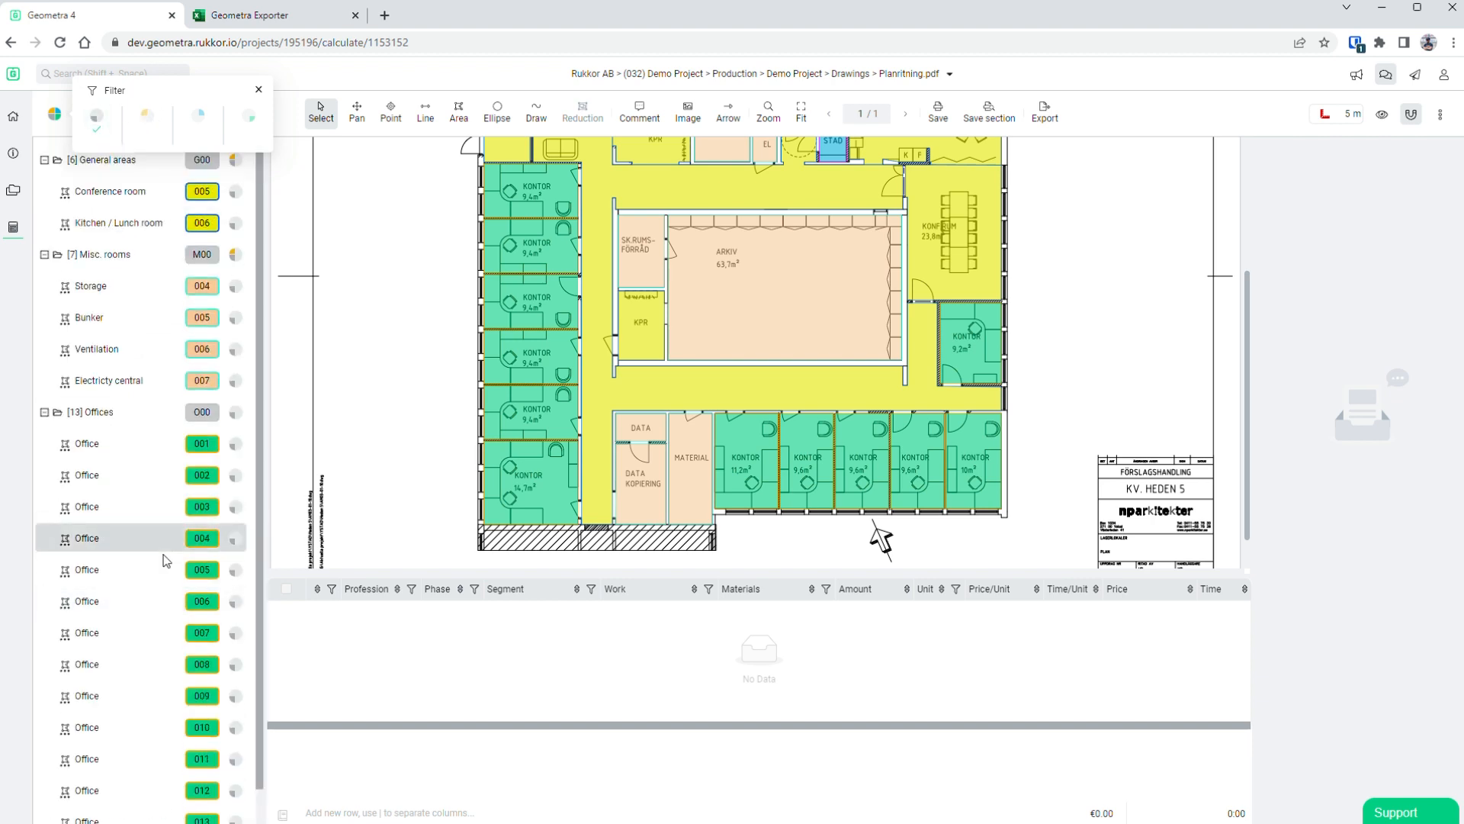
click(148, 117)
click(198, 117)
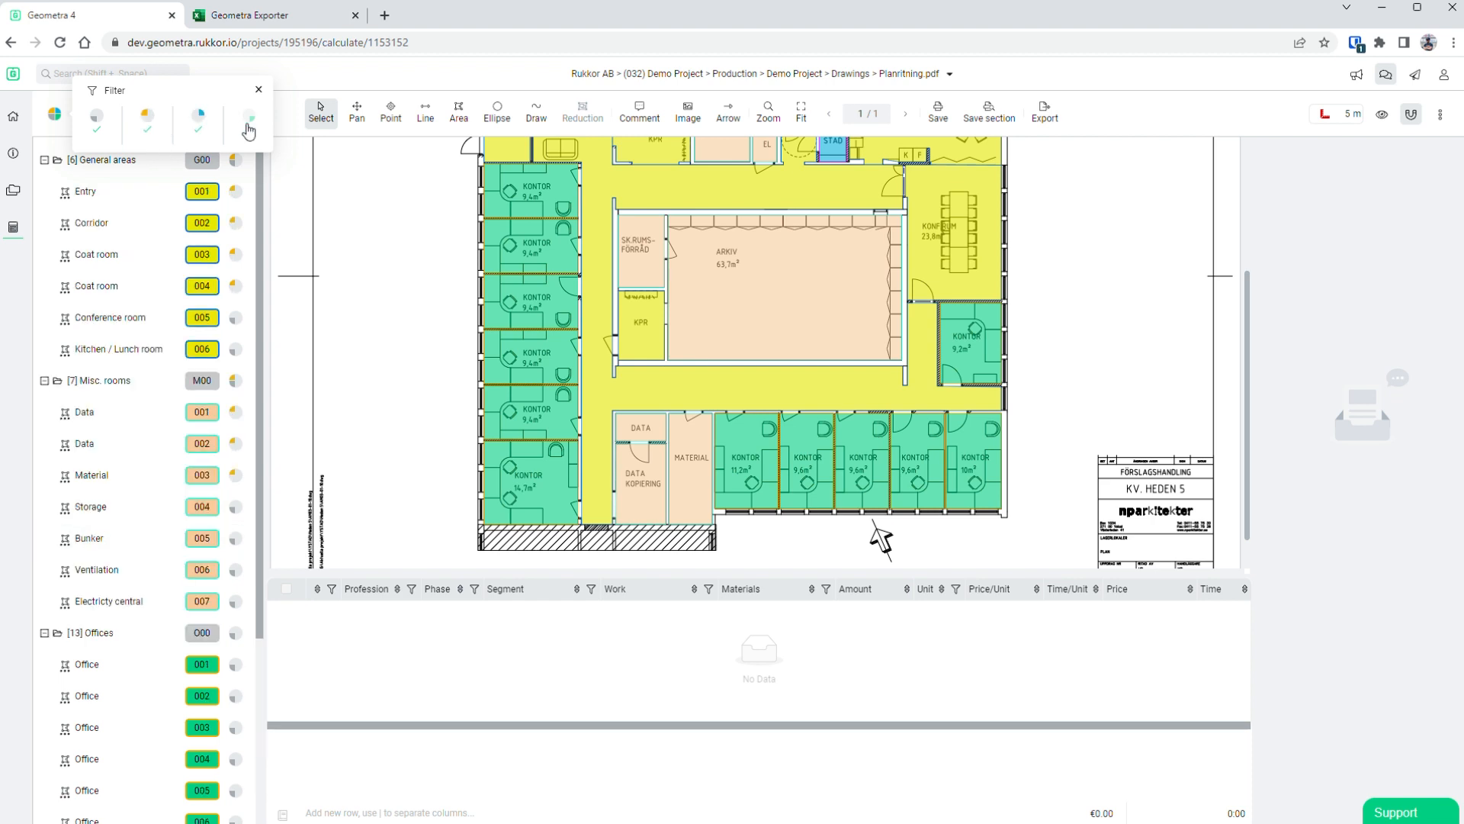
click(259, 89)
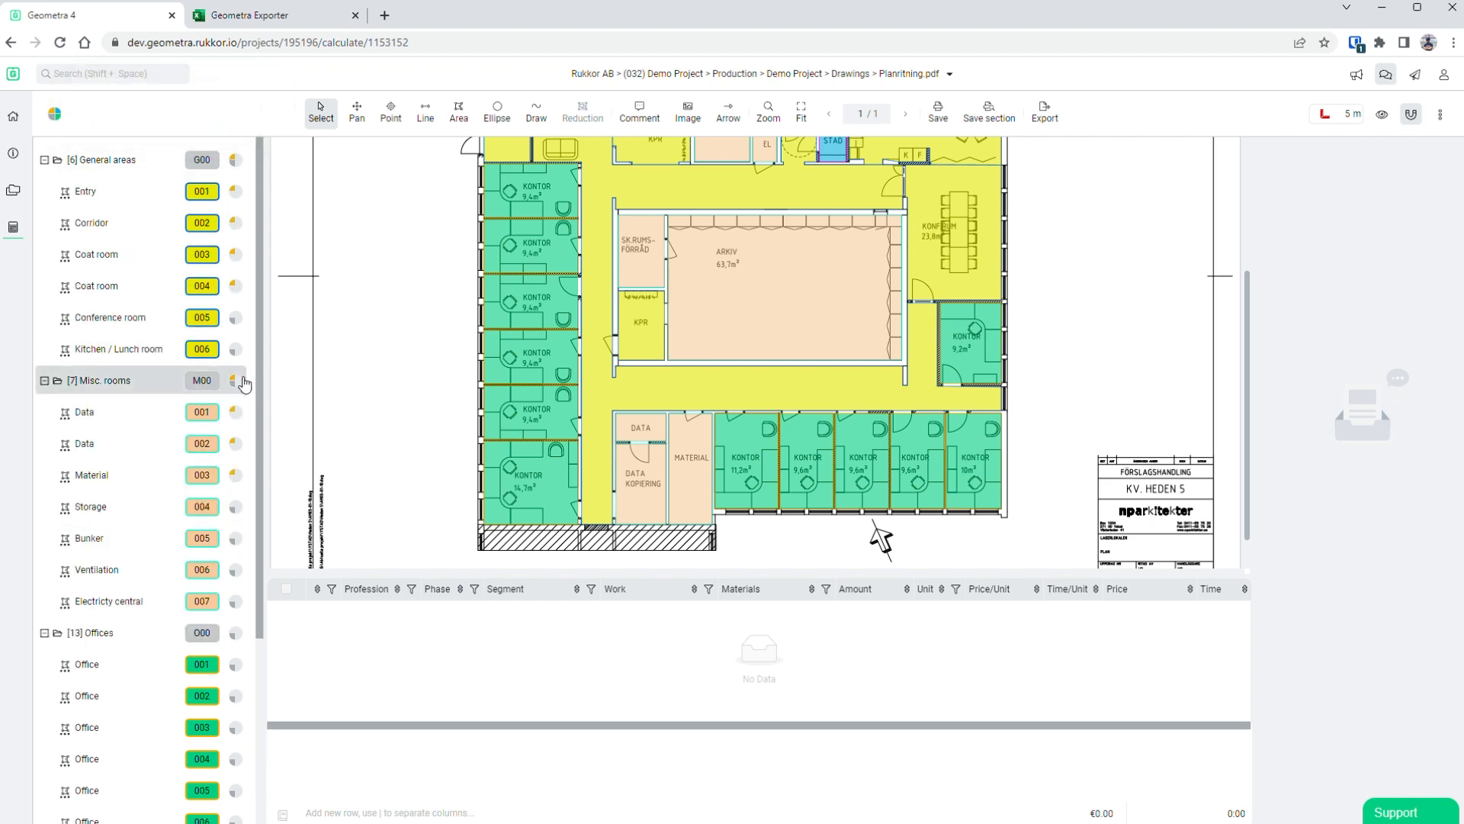
- Examine the Misc. rooms status breakdown, hiding and restoring its In progress areas, and likewise its Not started areas
click(99, 380)
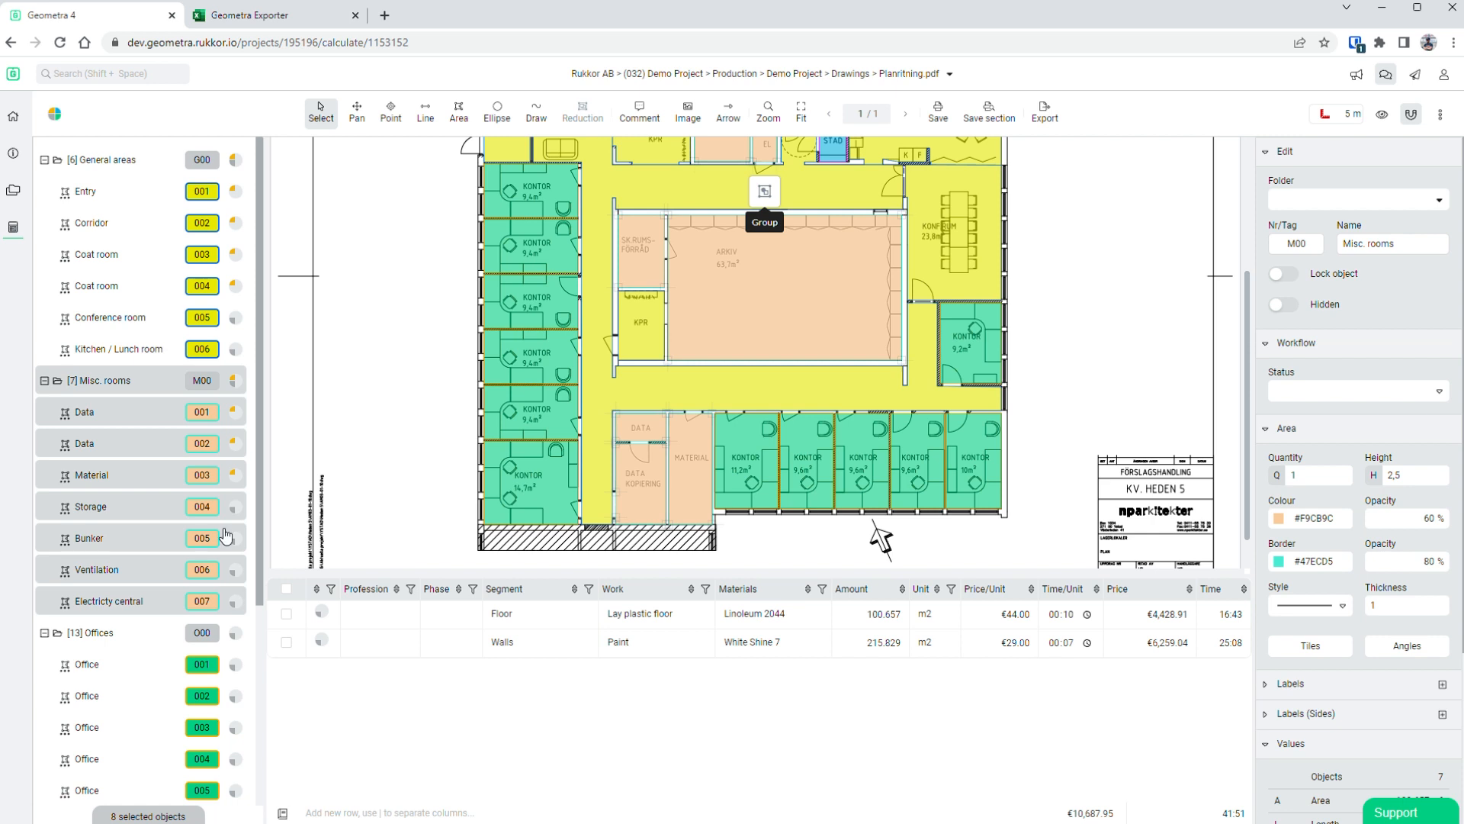
click(238, 380)
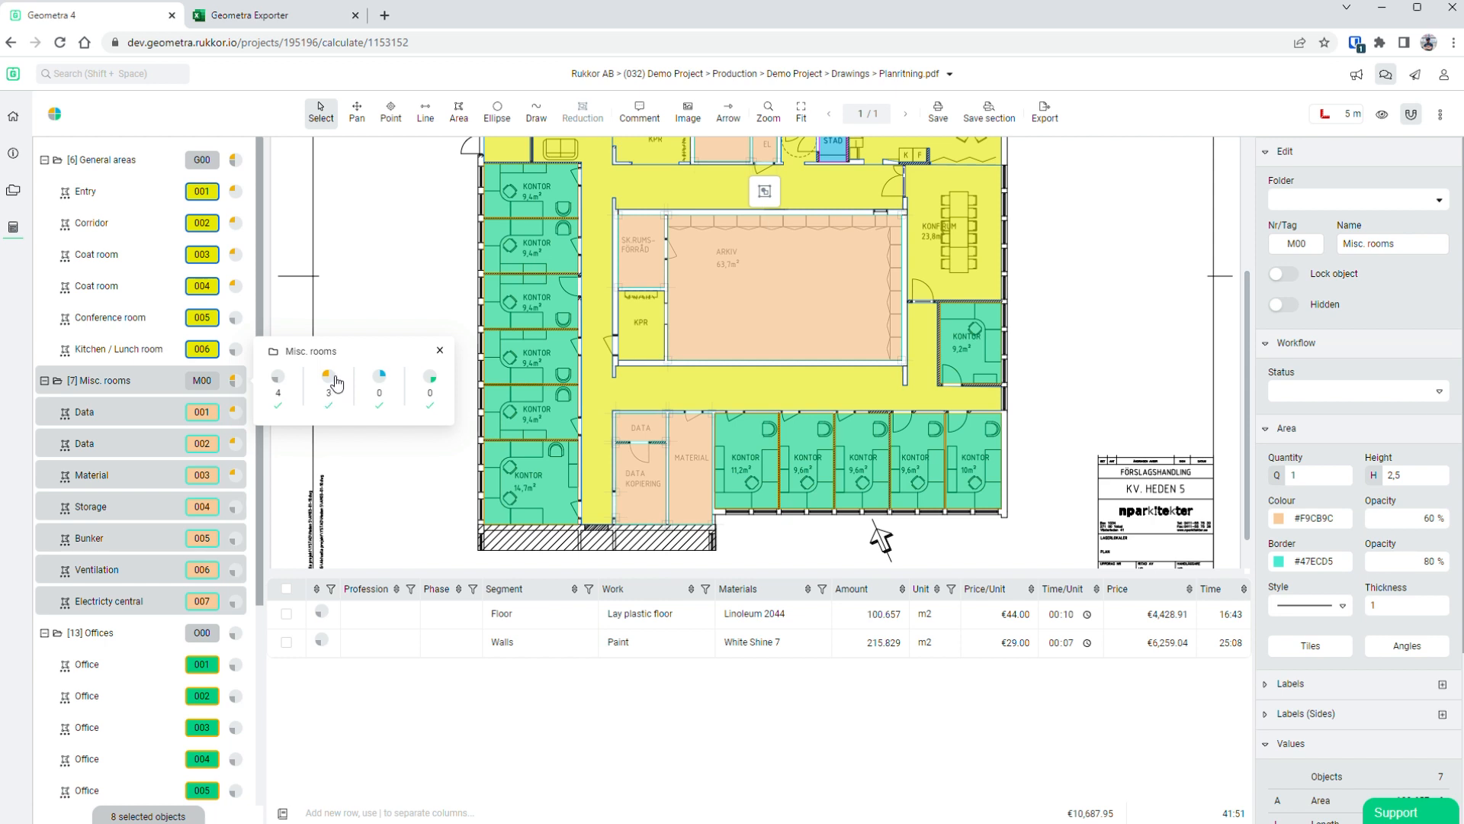
click(336, 383)
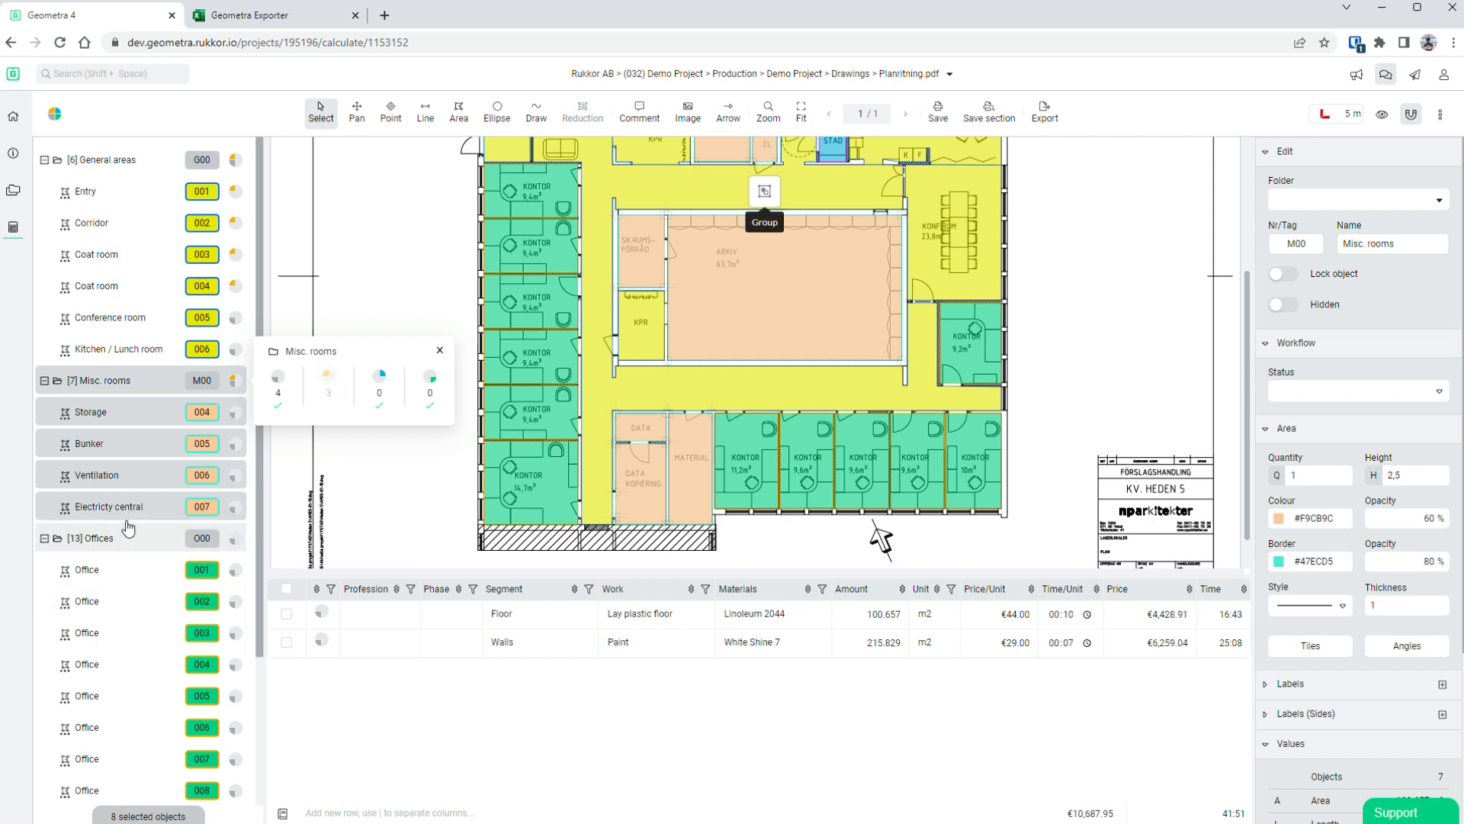
click(330, 380)
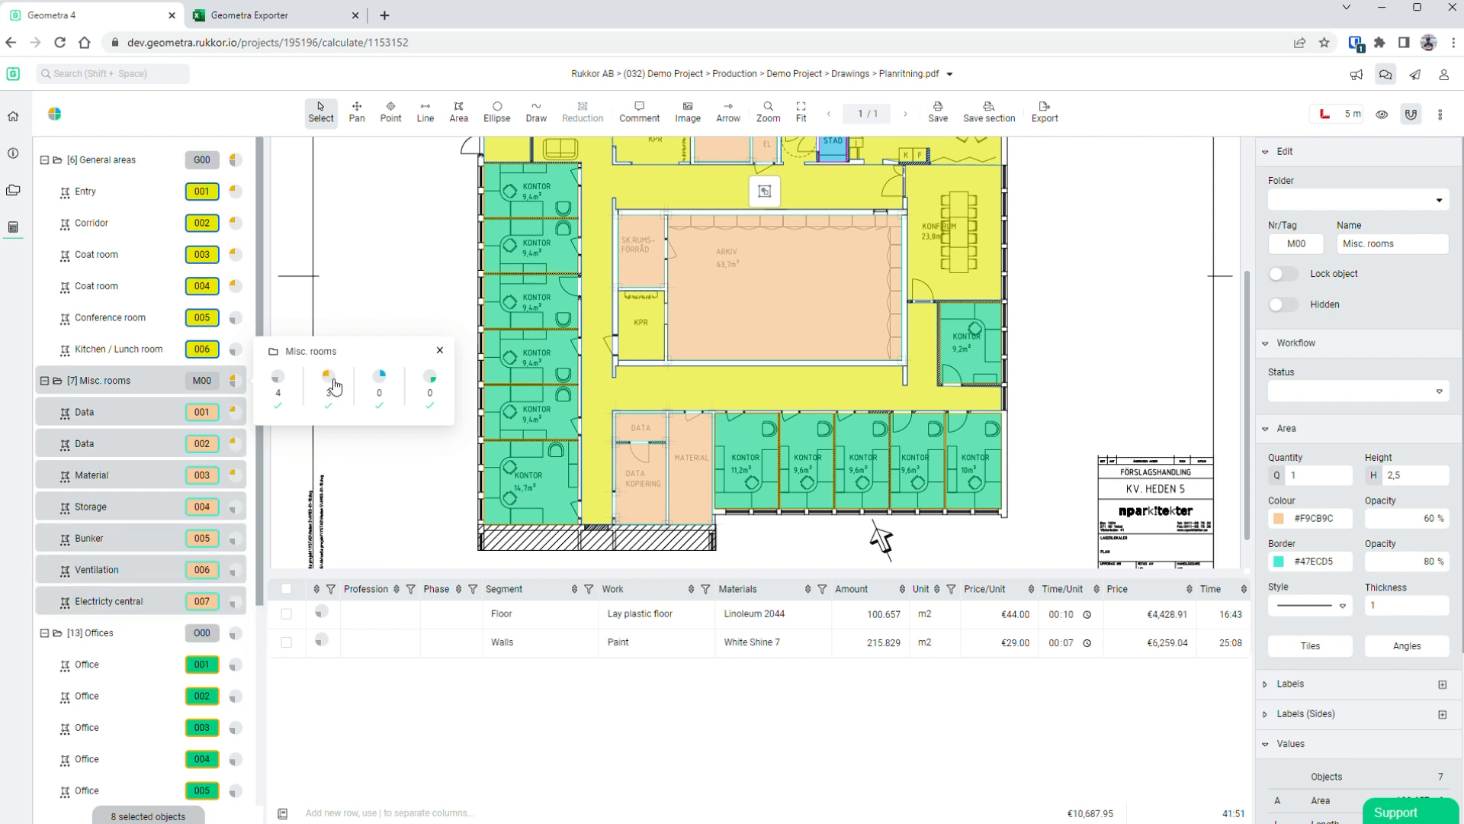
click(287, 379)
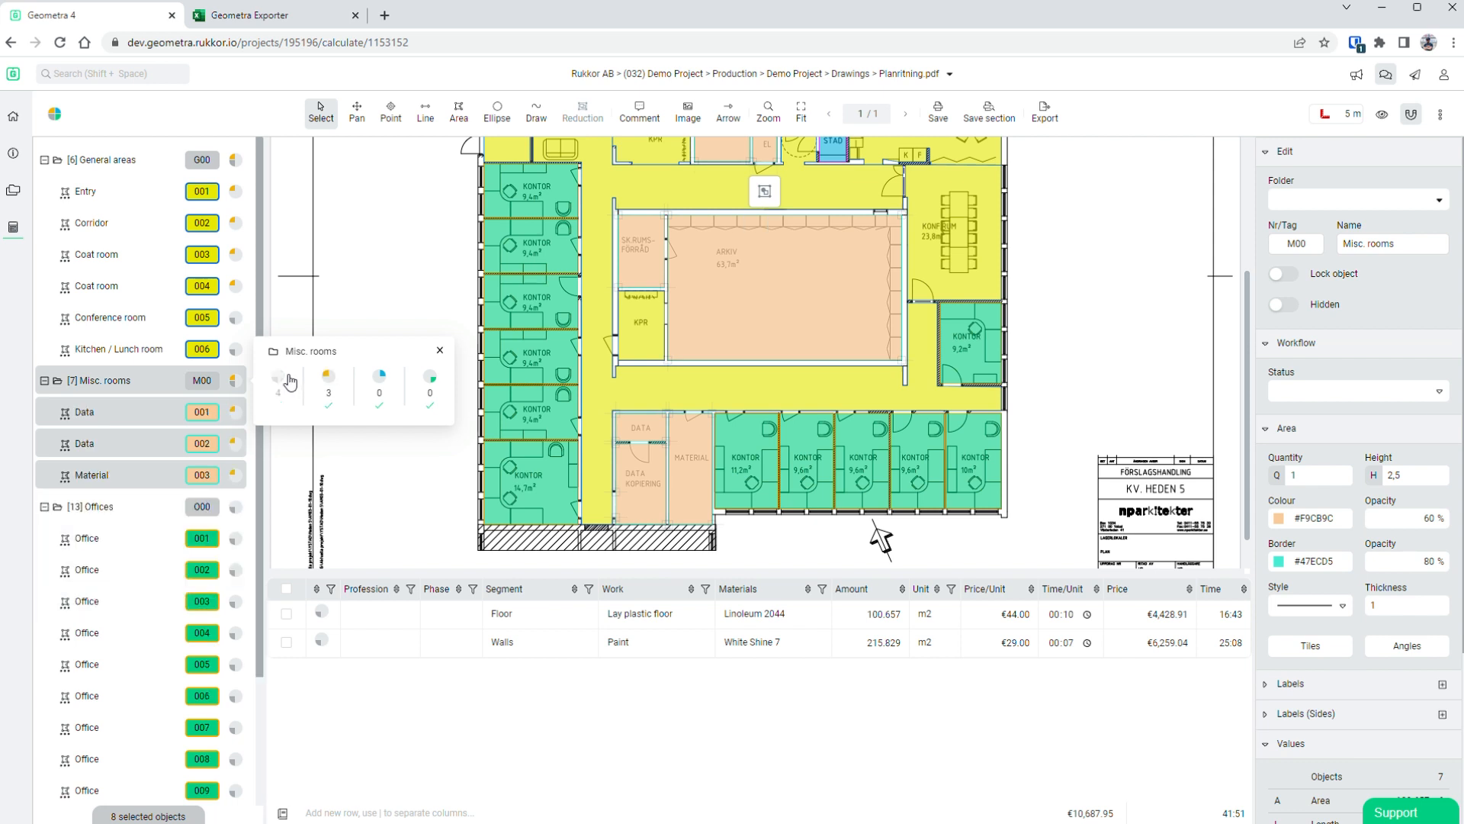
click(288, 379)
- Set the status of the Conference room and Kitchen / Lunch room to Review, and clear the selection
click(138, 349)
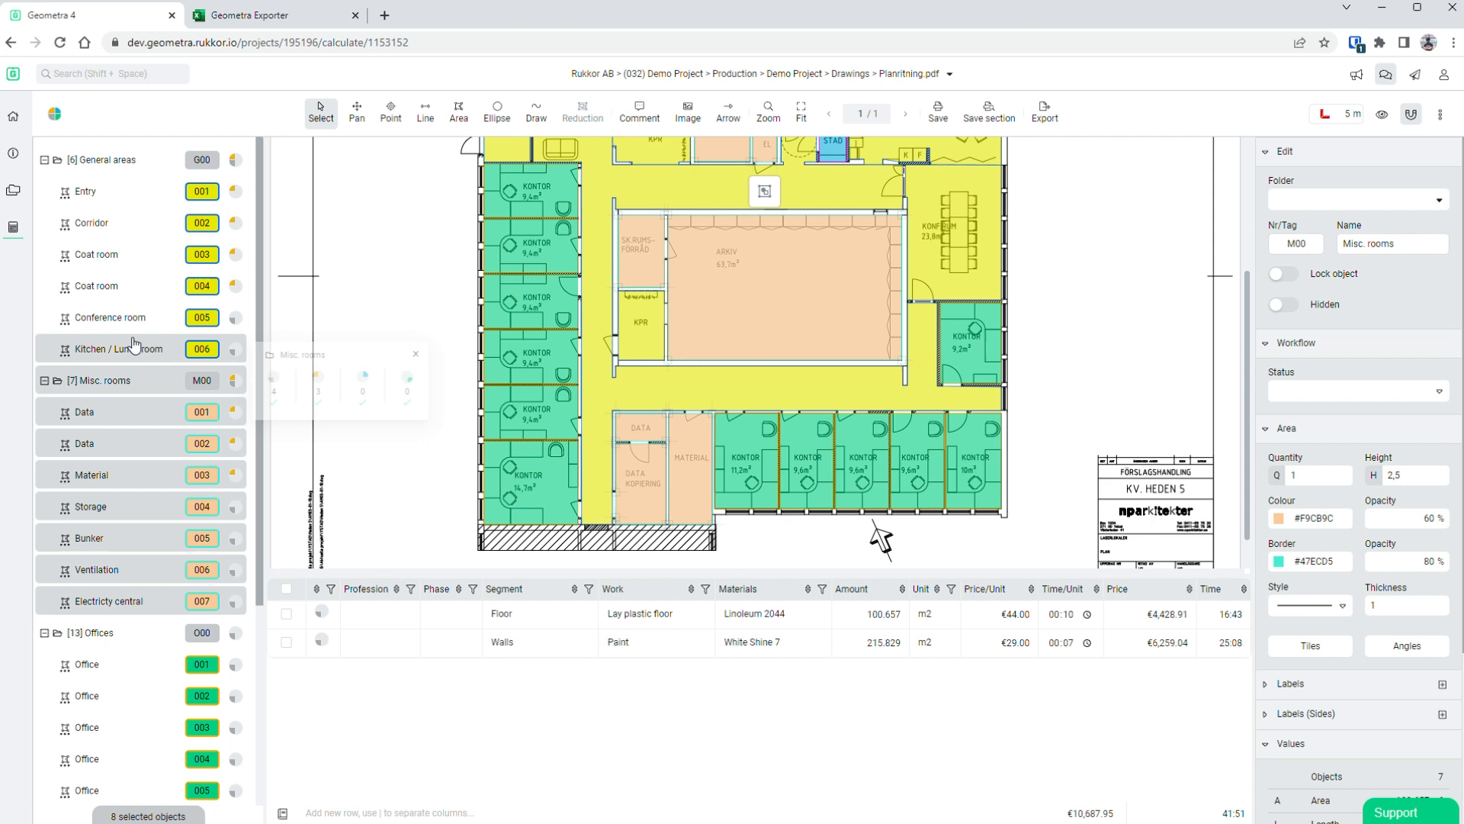
ctrl+click(138, 317)
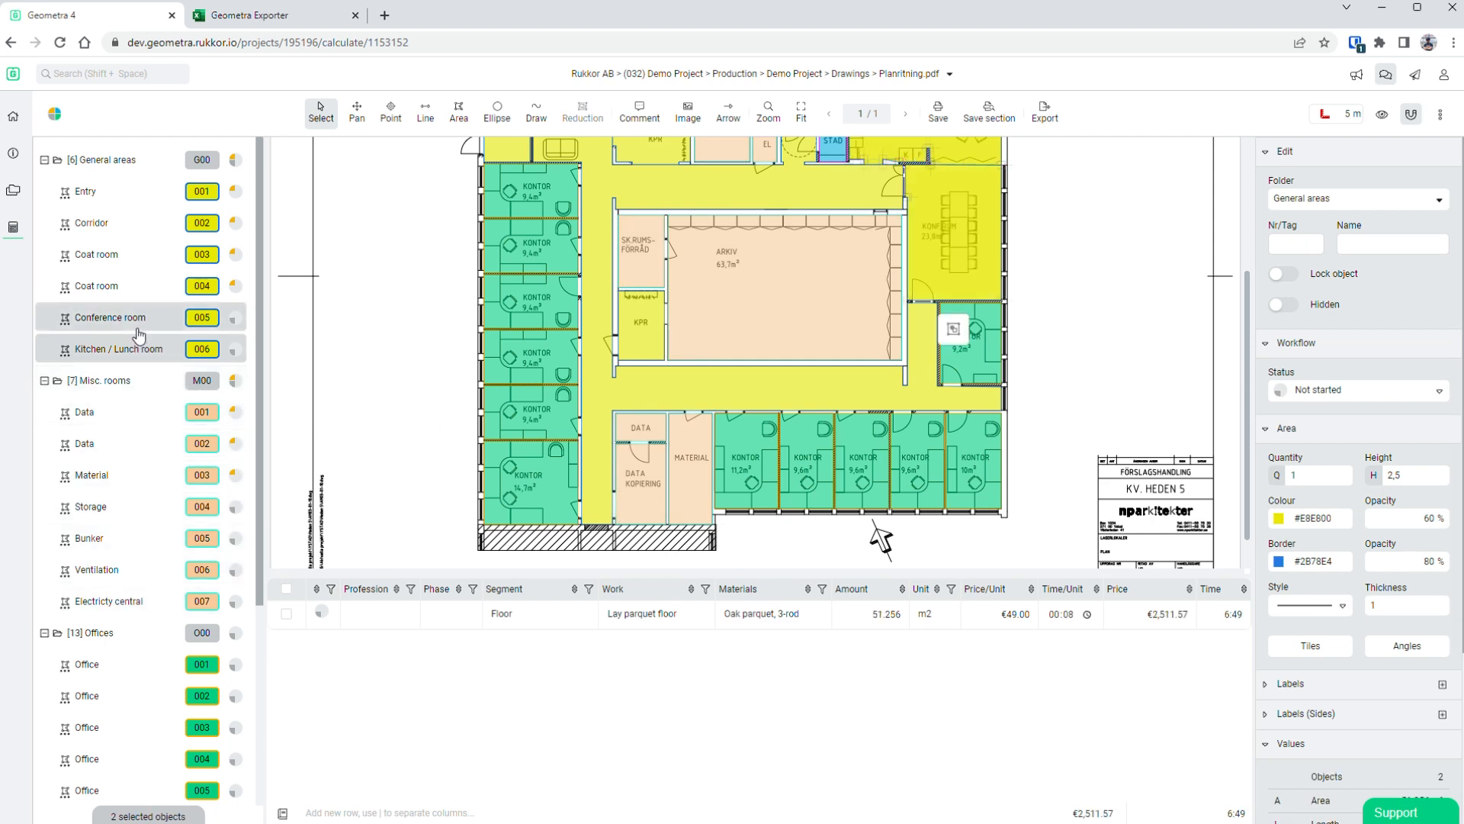
scroll(877, 530, up, 1)
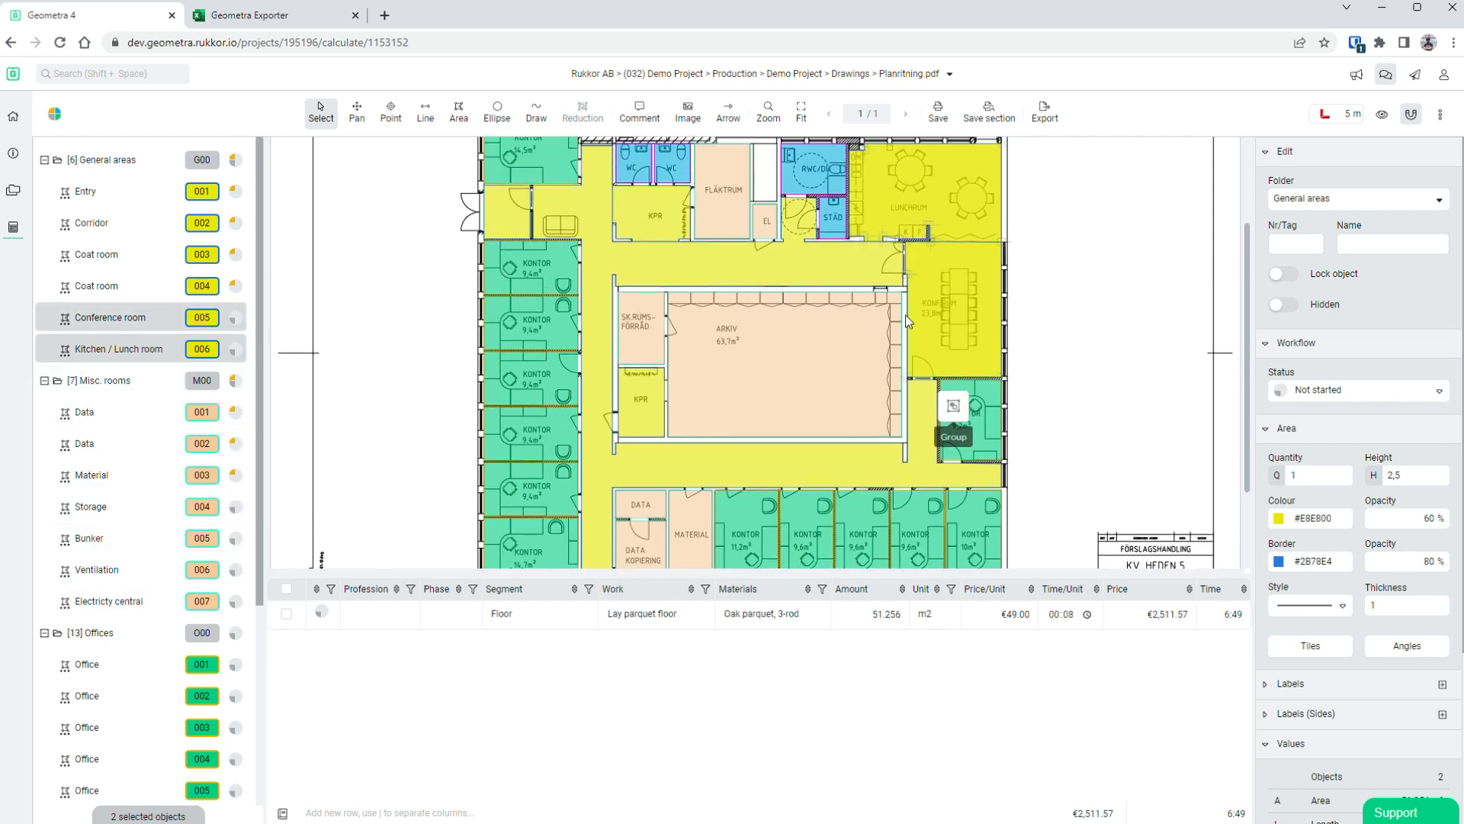
scroll(919, 344, up, 1)
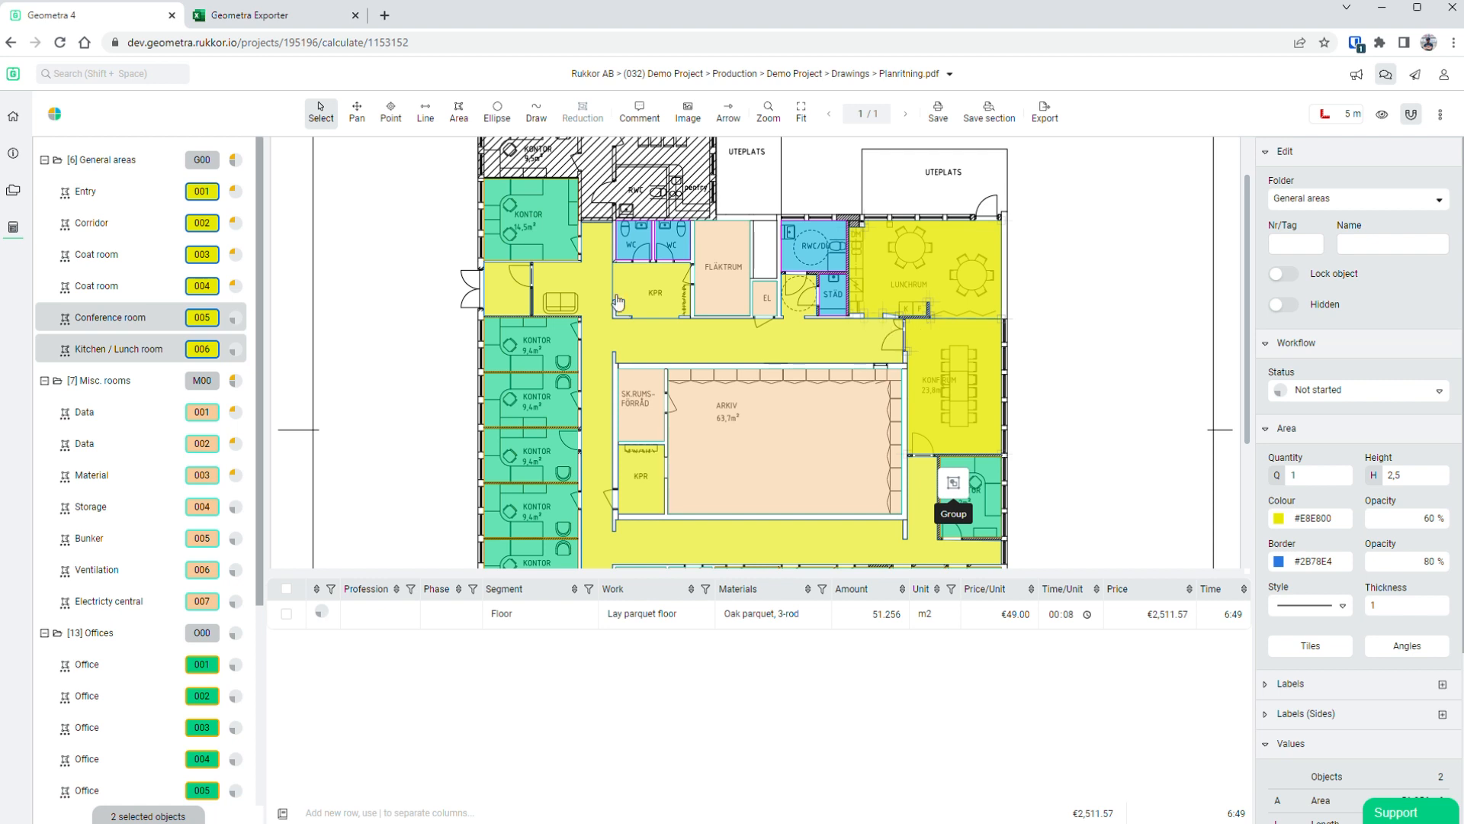
click(1418, 391)
click(1327, 462)
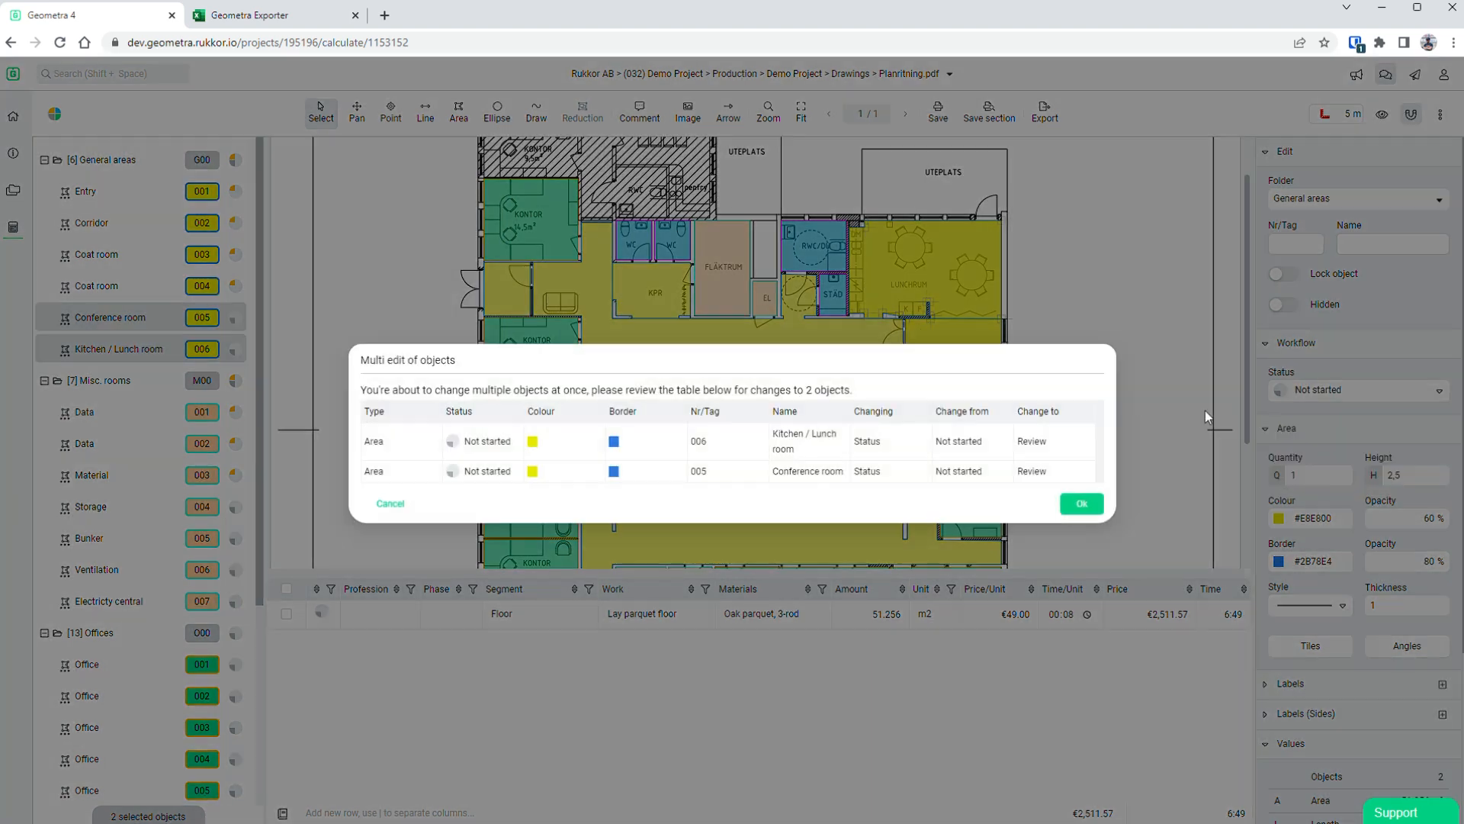
click(1084, 503)
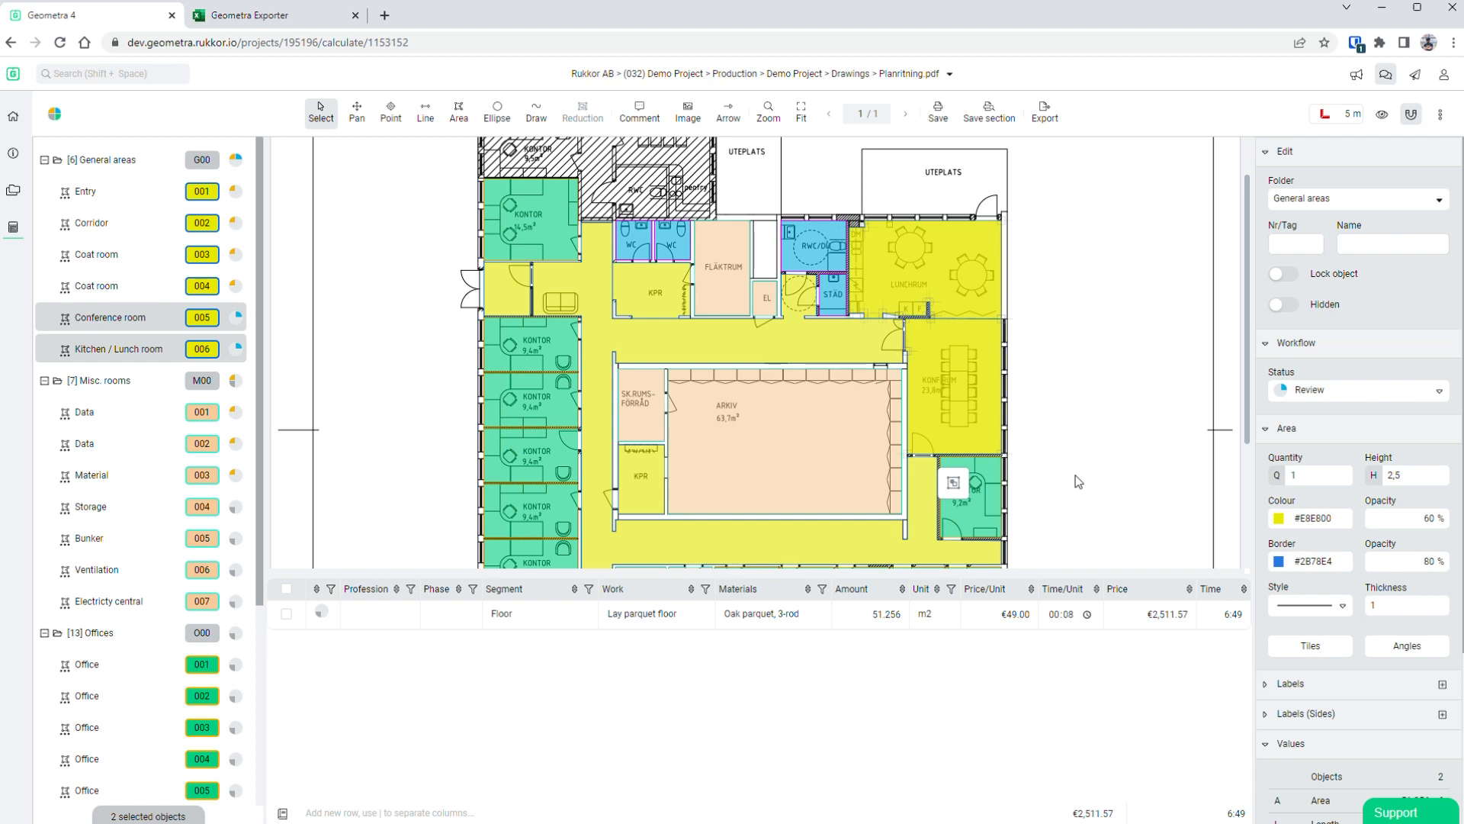
click(1060, 248)
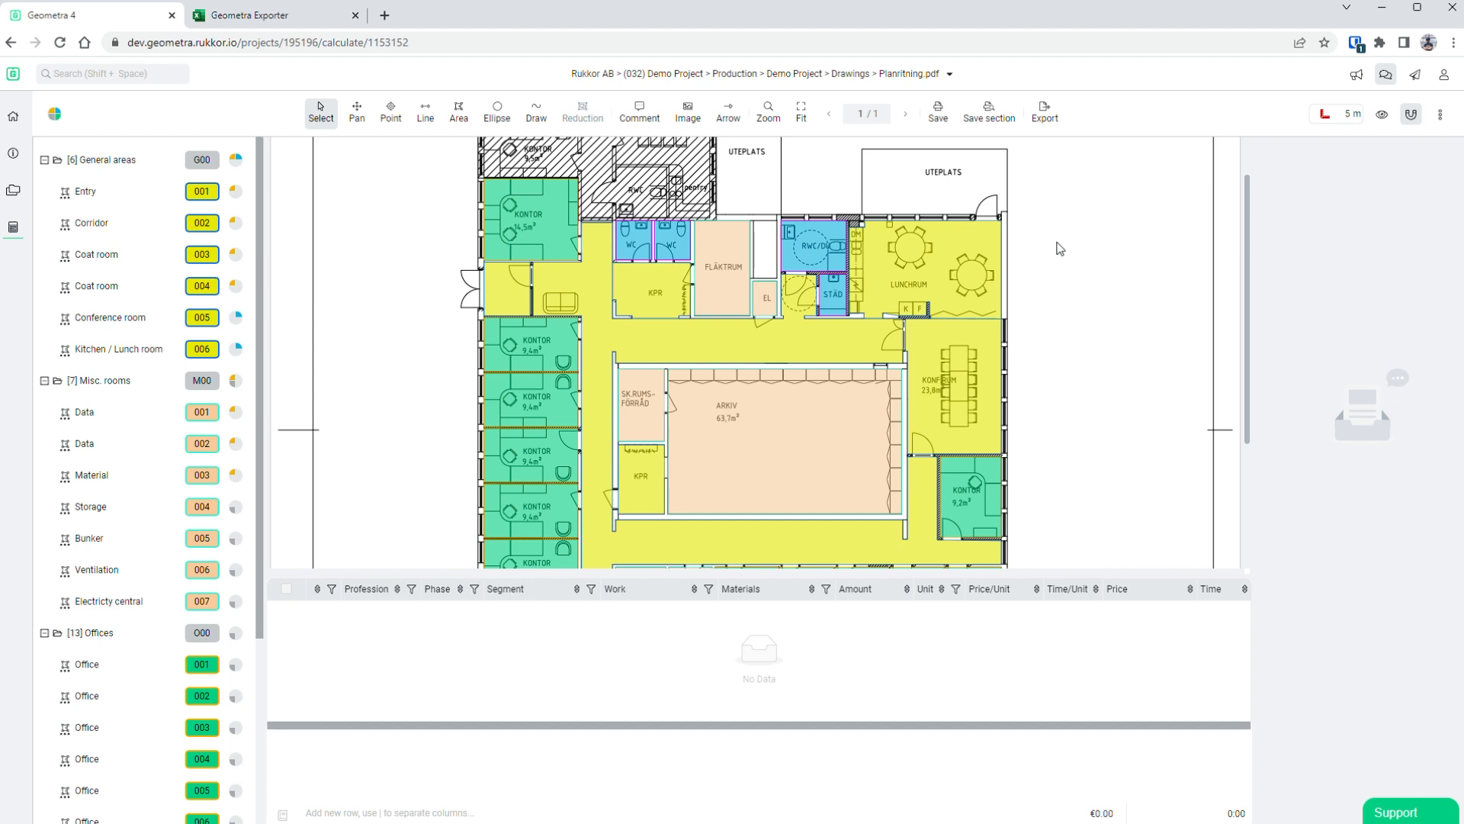
- Enlarge the drawing area by shrinking the calculation table below it
scroll(1066, 250, down, 2)
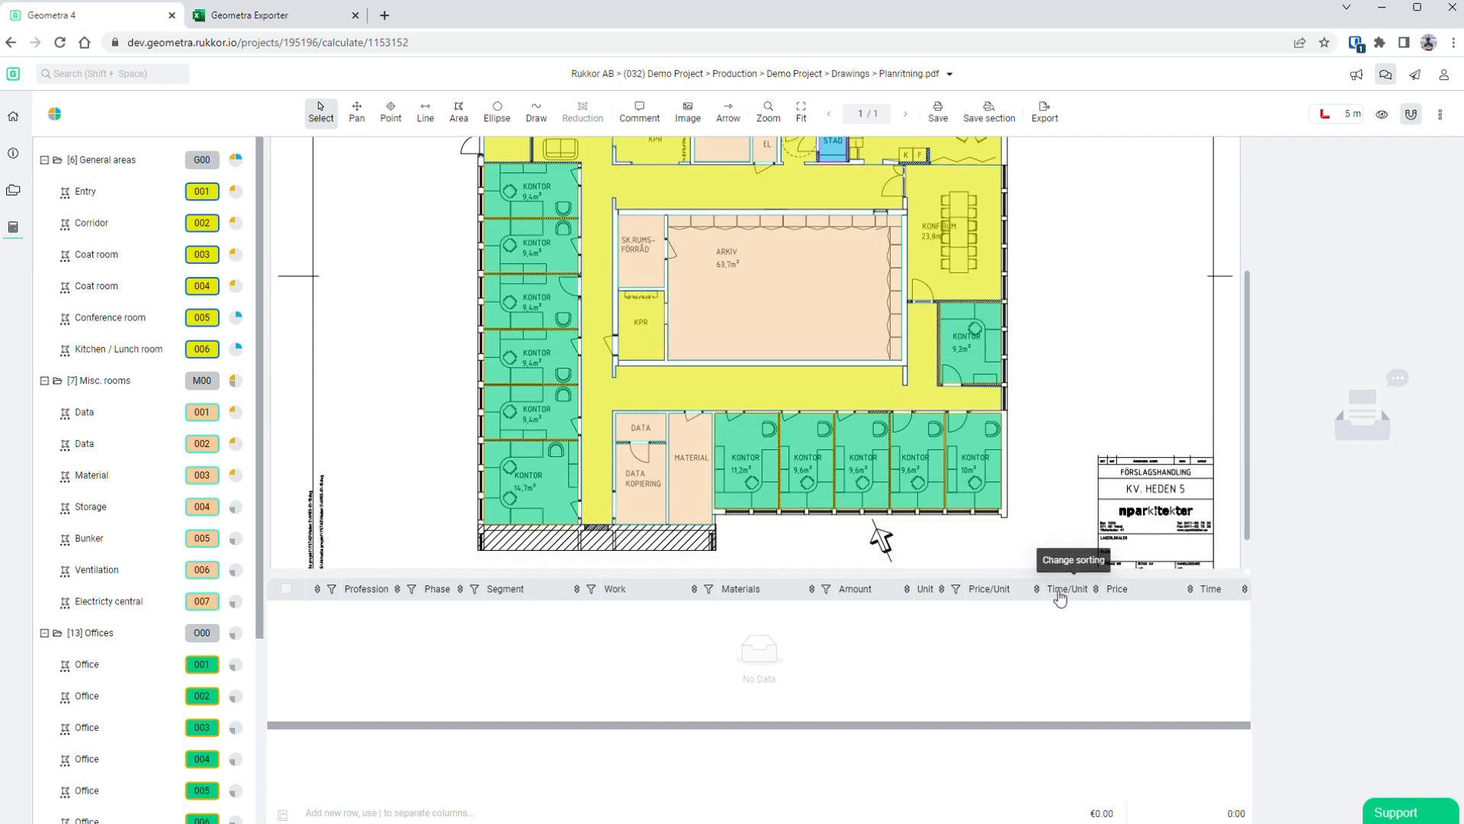
drag(1017, 574, 1009, 650)
scroll(1095, 562, up, 3)
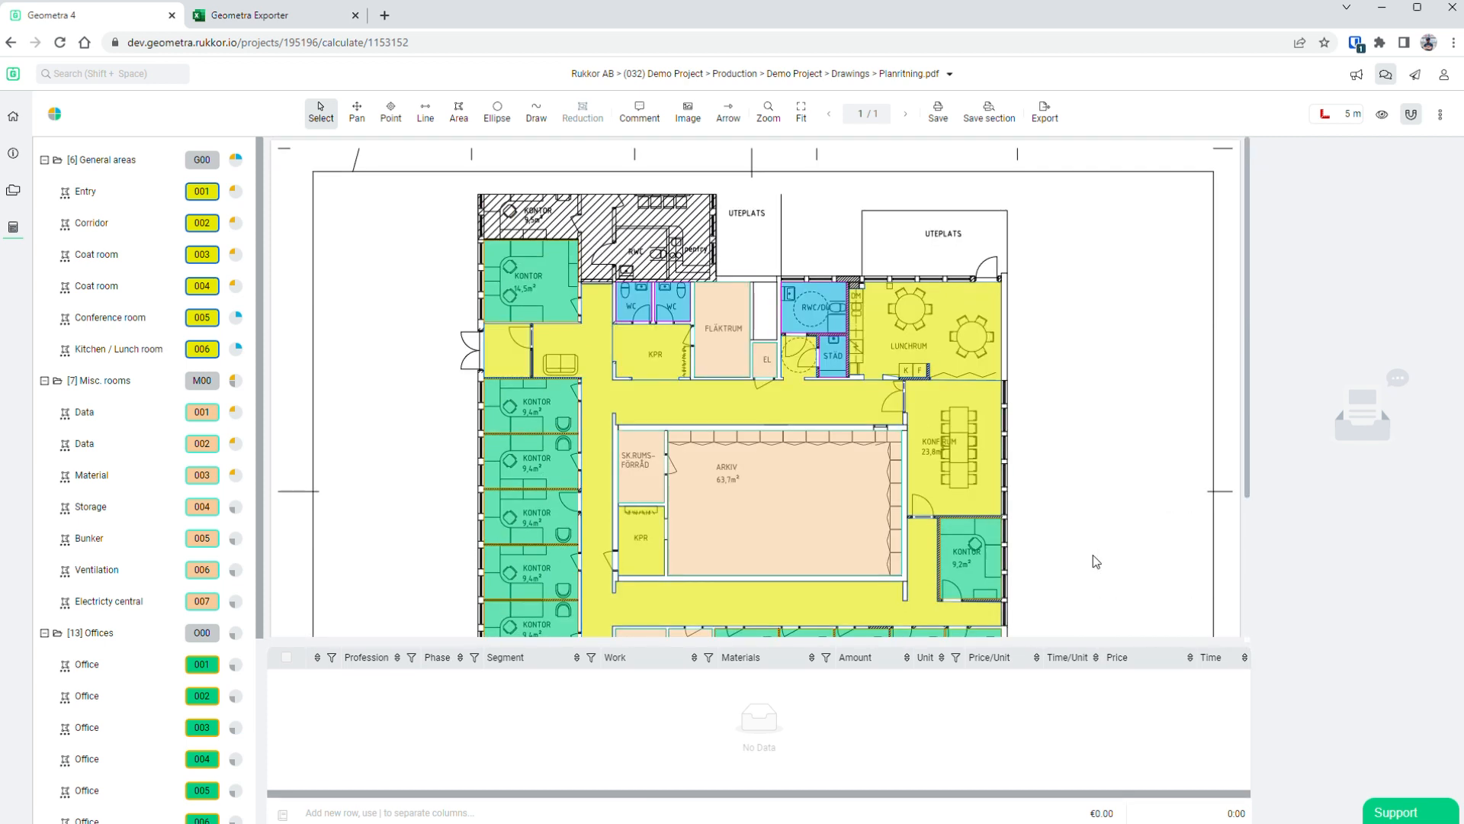
- Copy the Offices folder's wall painting row to the clipboard with the Rows (Sum) [Selection] export
click(559, 300)
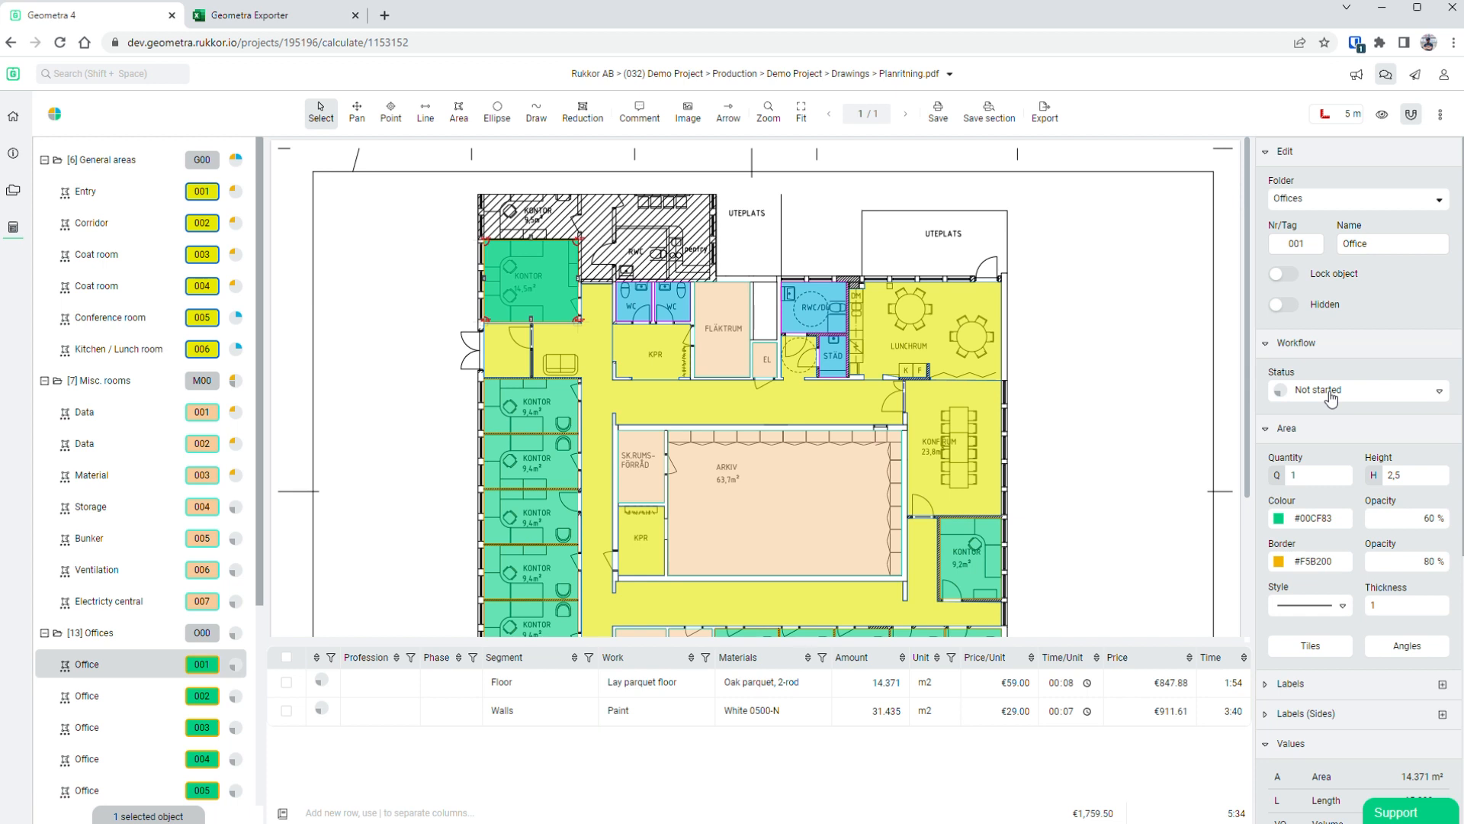
click(132, 632)
scroll(132, 632, down, 1)
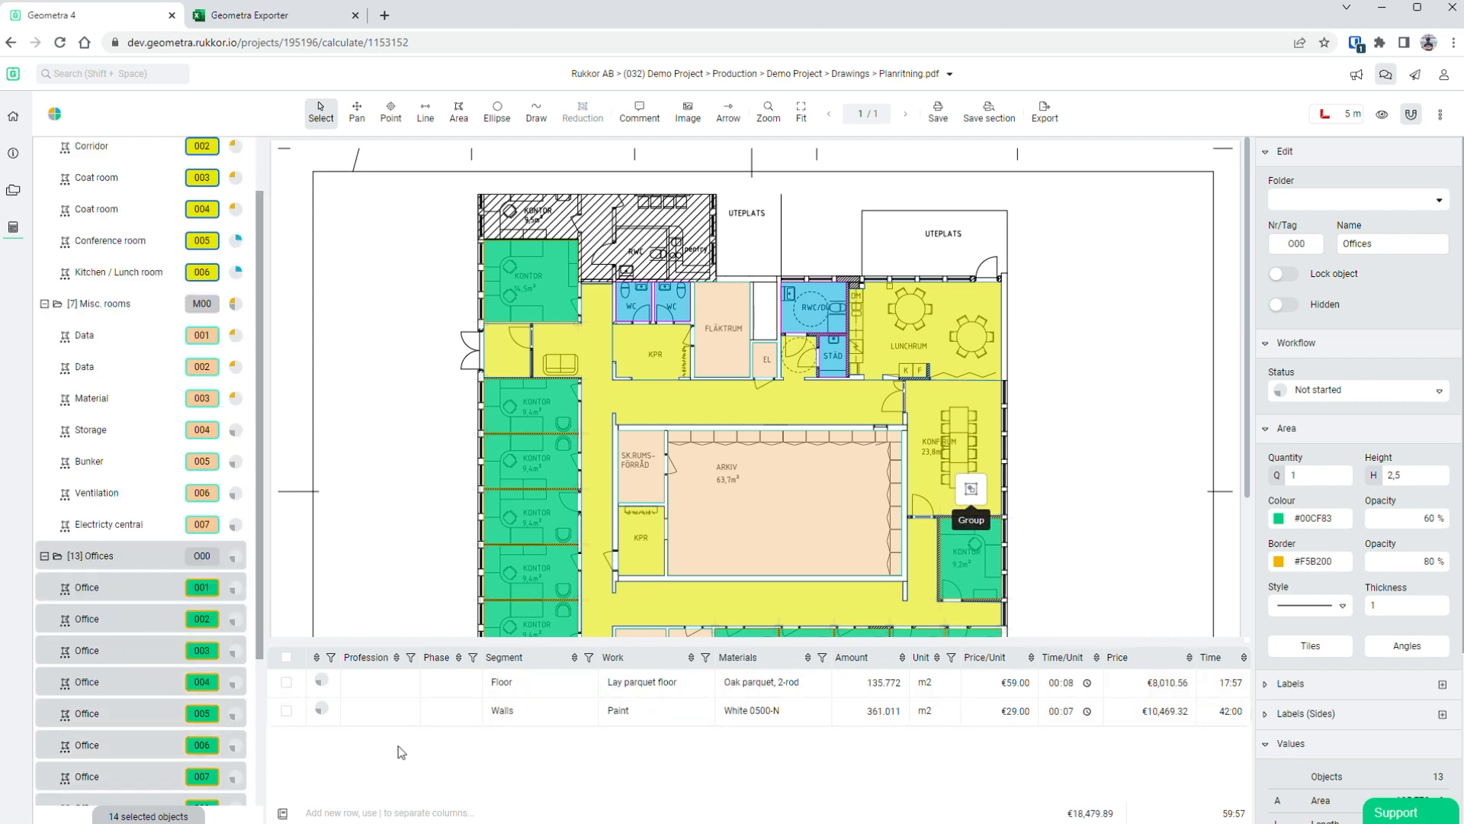
click(288, 715)
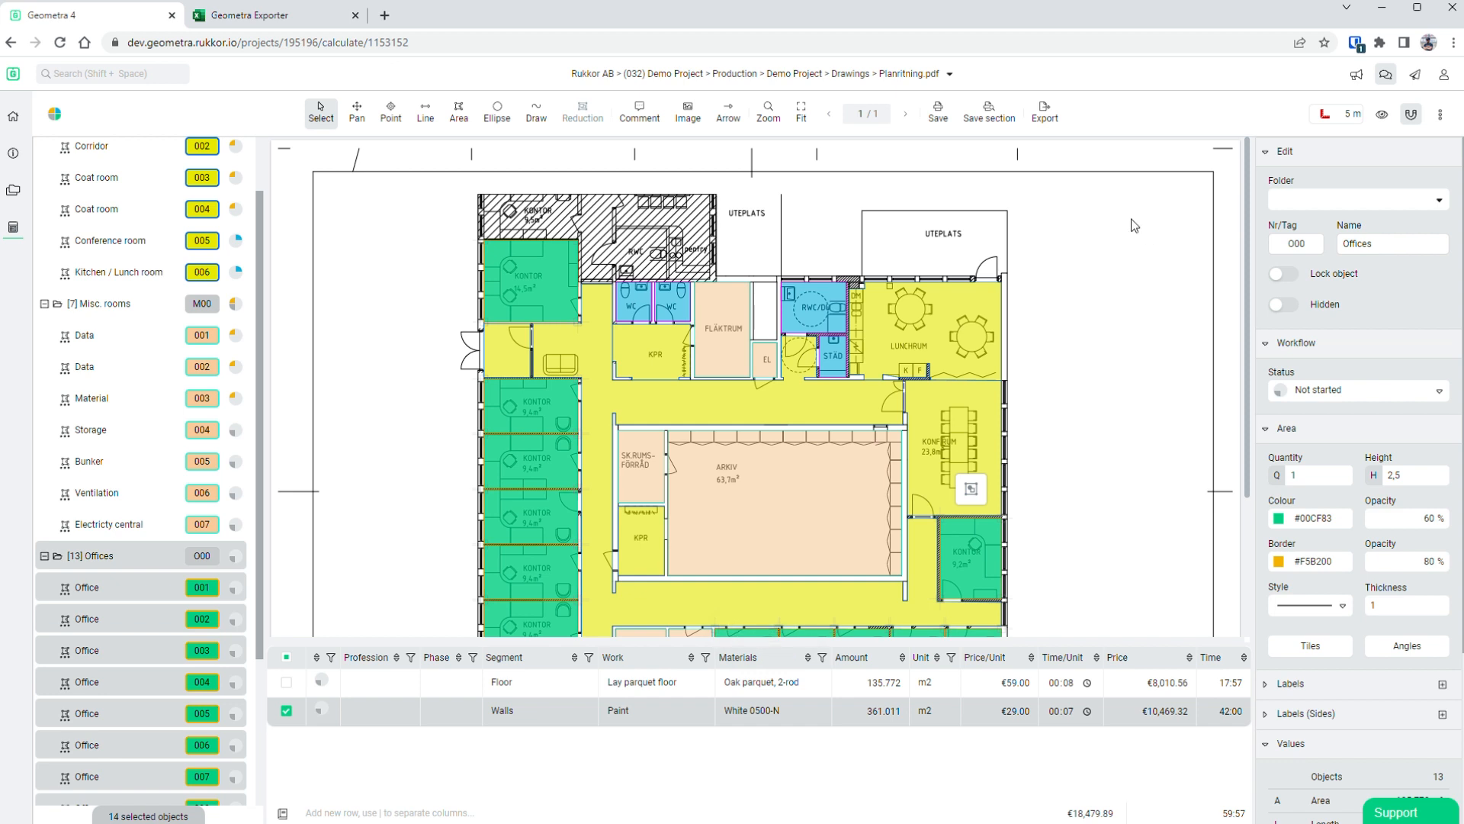
click(1045, 113)
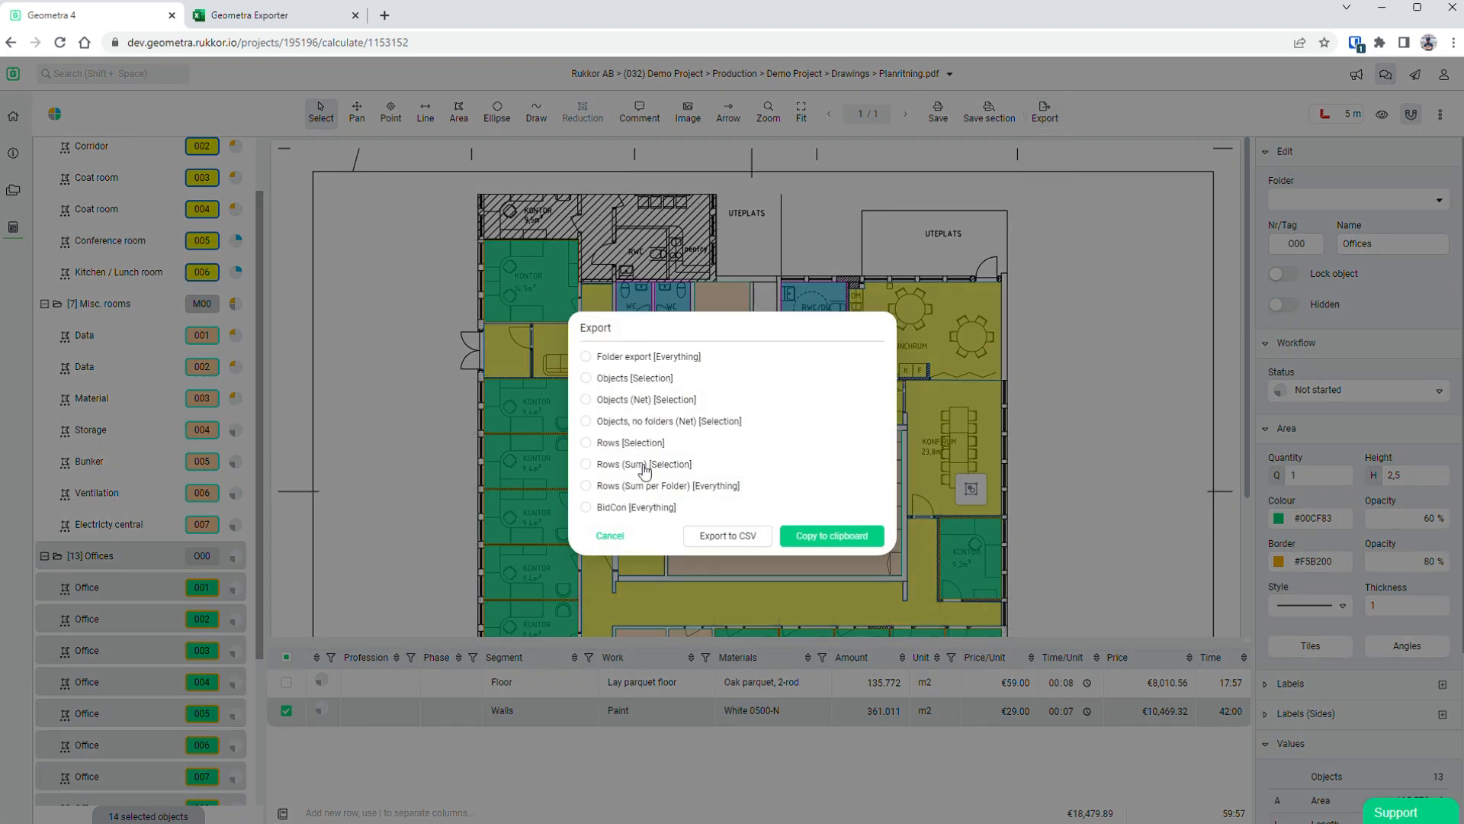
click(644, 467)
click(860, 543)
- Switch to the Geometra Exporter workbook in Excel and paste the copied export into cell A1 of a new blank sheet
click(252, 15)
click(173, 797)
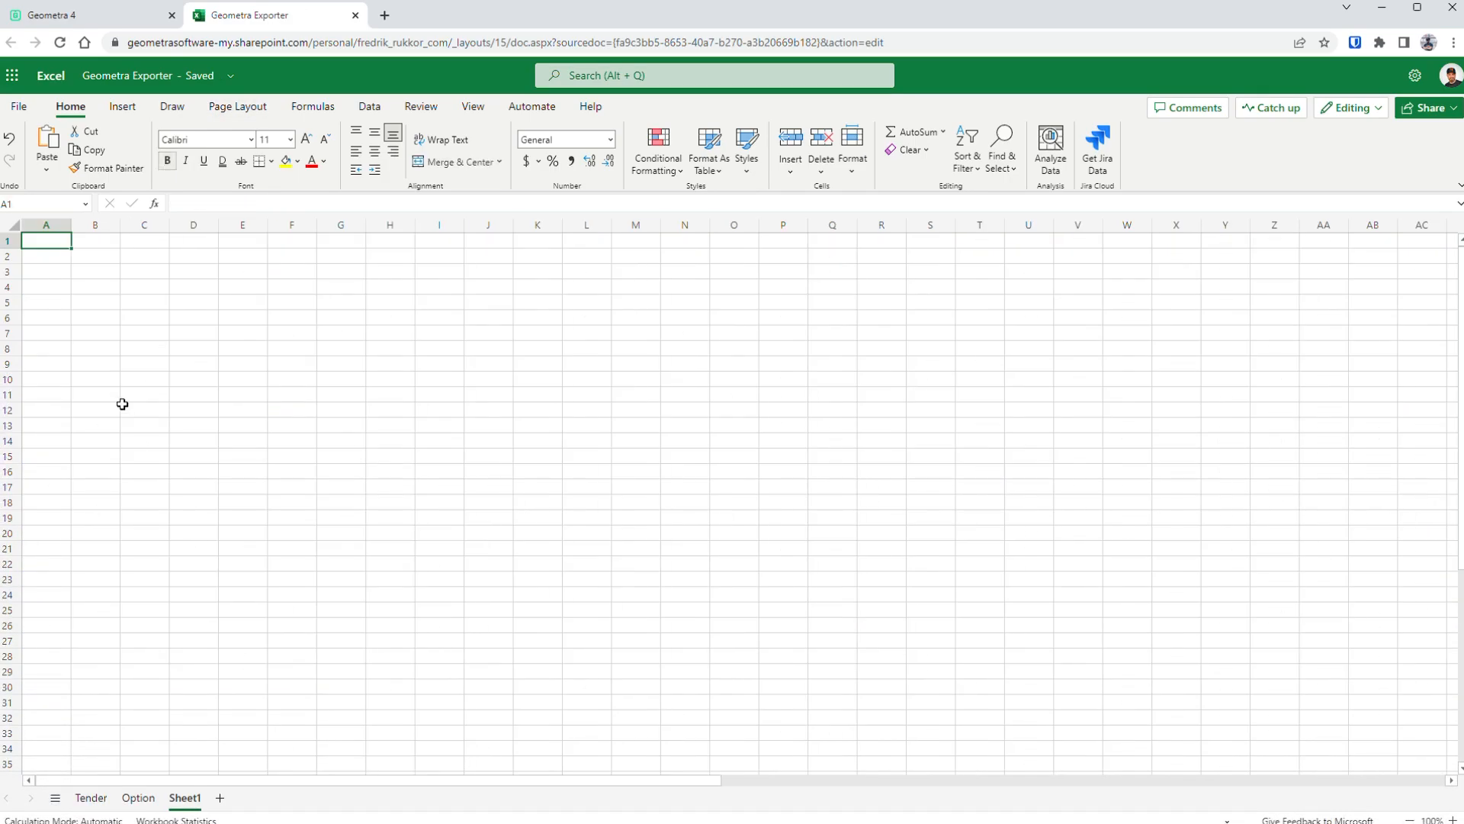
key(ctrl+v)
click(733, 442)
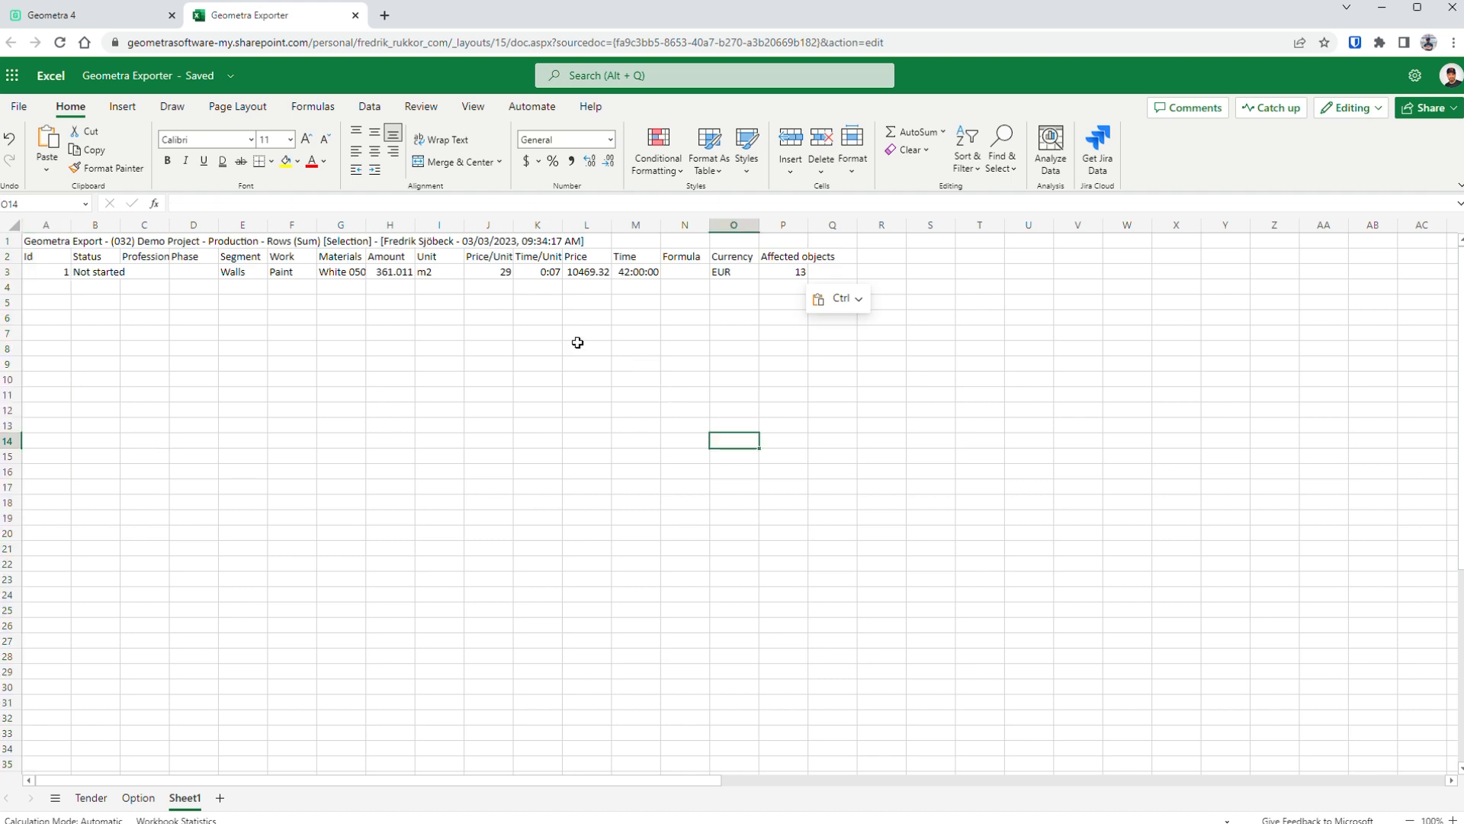
click(398, 274)
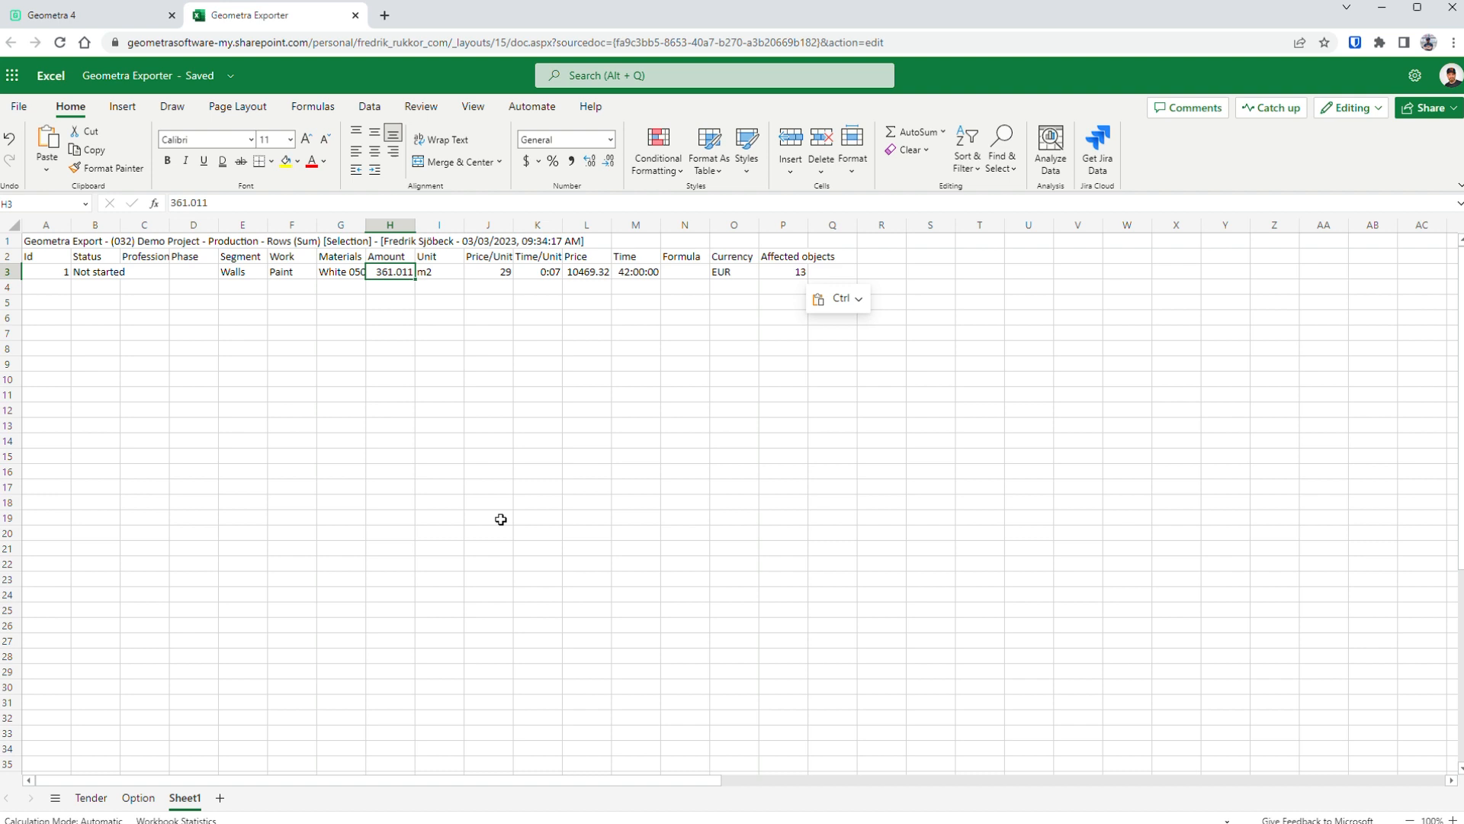
- Switch back to Geometra and, with the Kitchen / Lunch room selected, disable the drawing markers
click(80, 17)
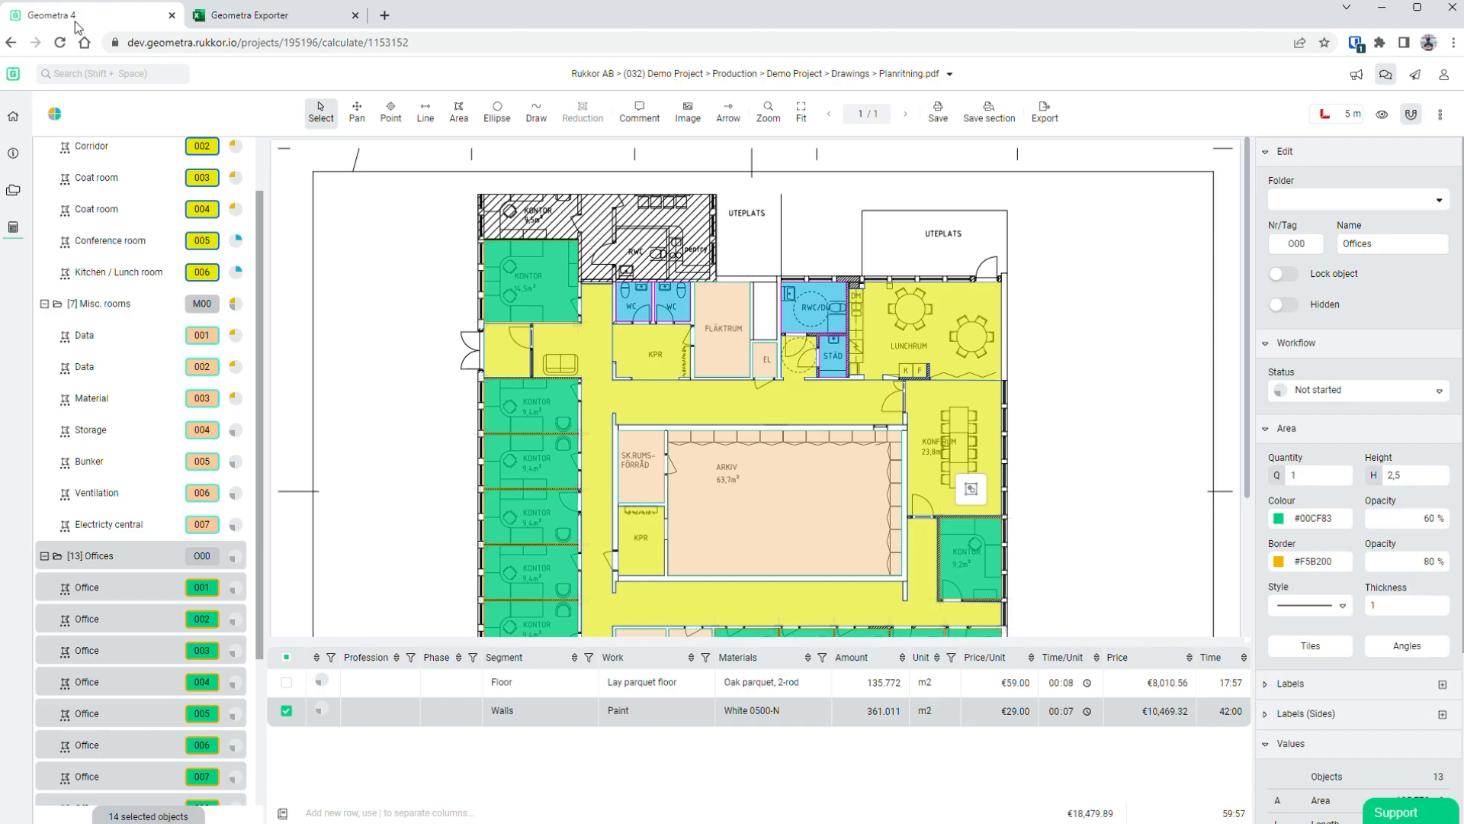
click(1095, 579)
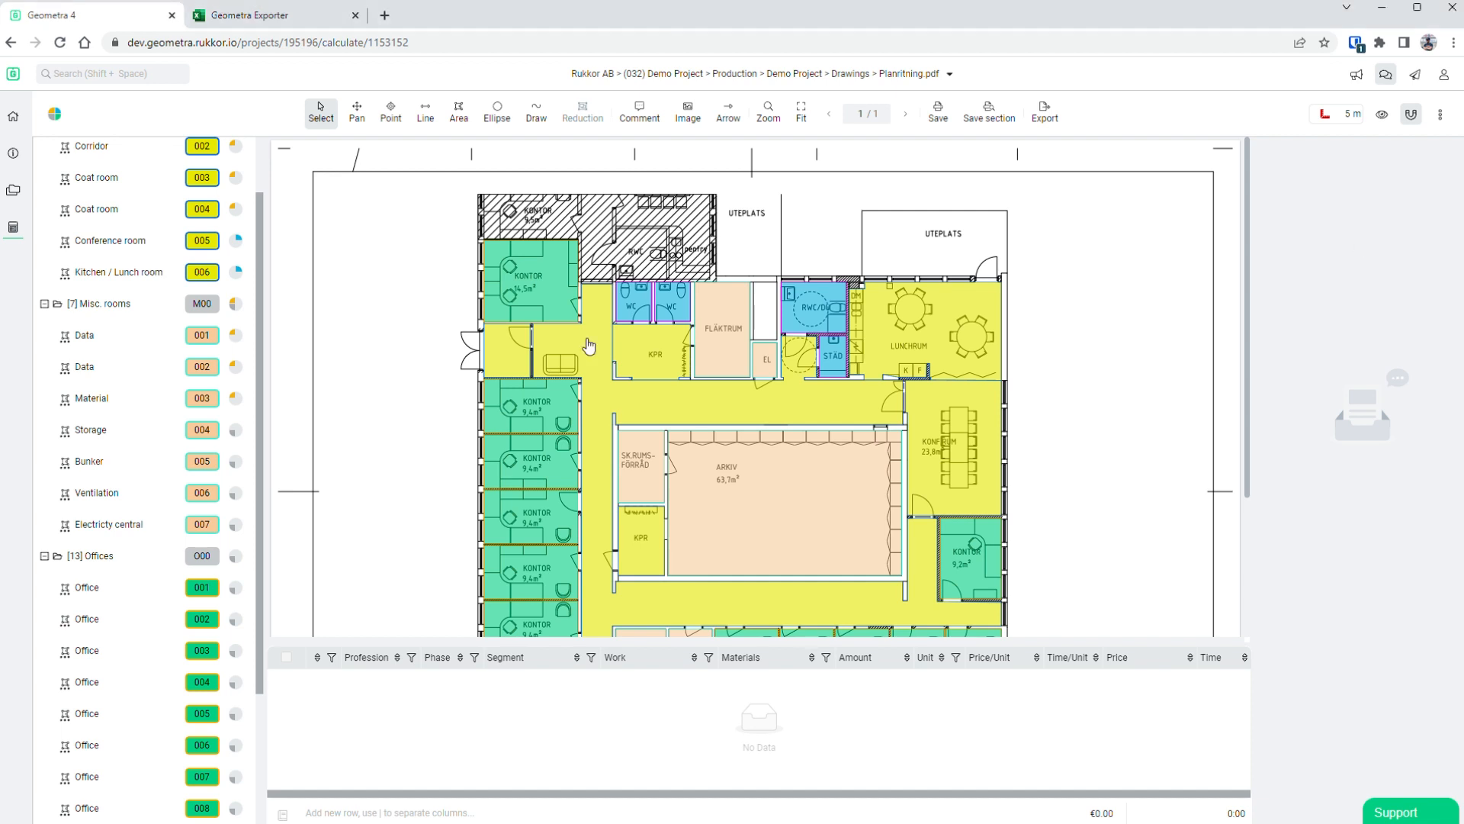
click(895, 347)
scroll(1004, 295, up, 5)
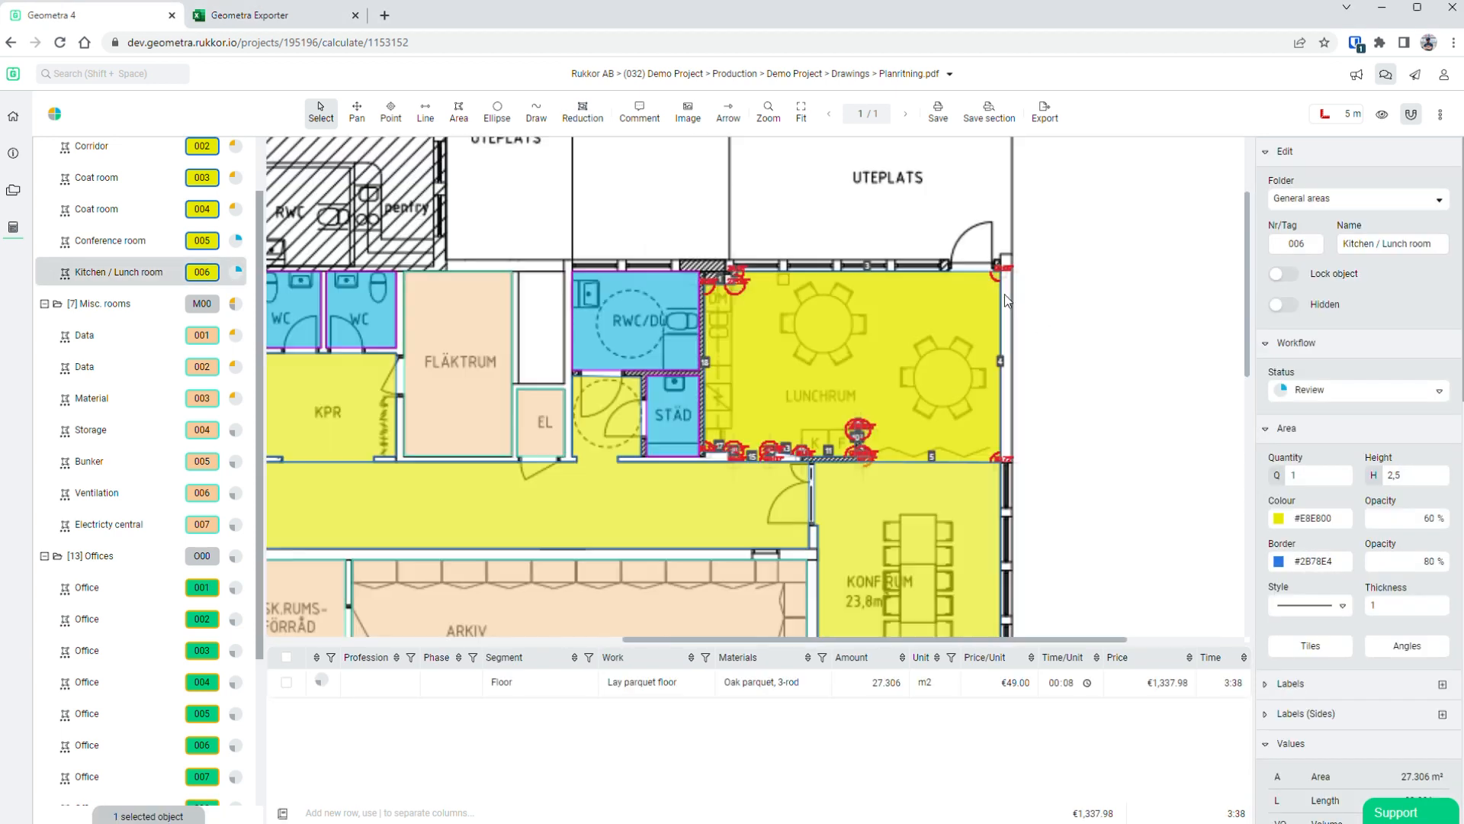
scroll(762, 366, down, 5)
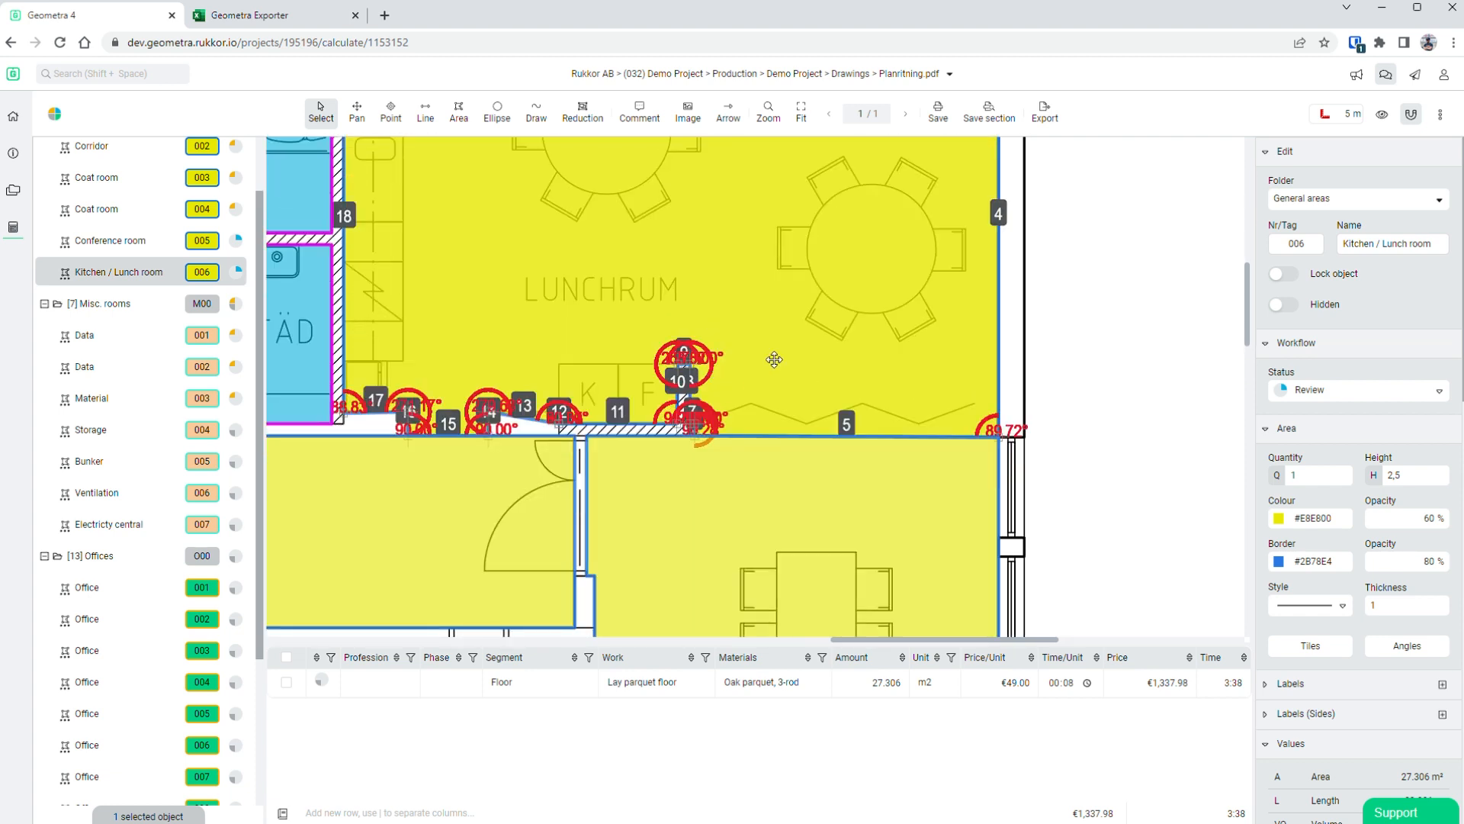
scroll(774, 356, up, 2)
click(1443, 118)
mouse_move(1220, 496)
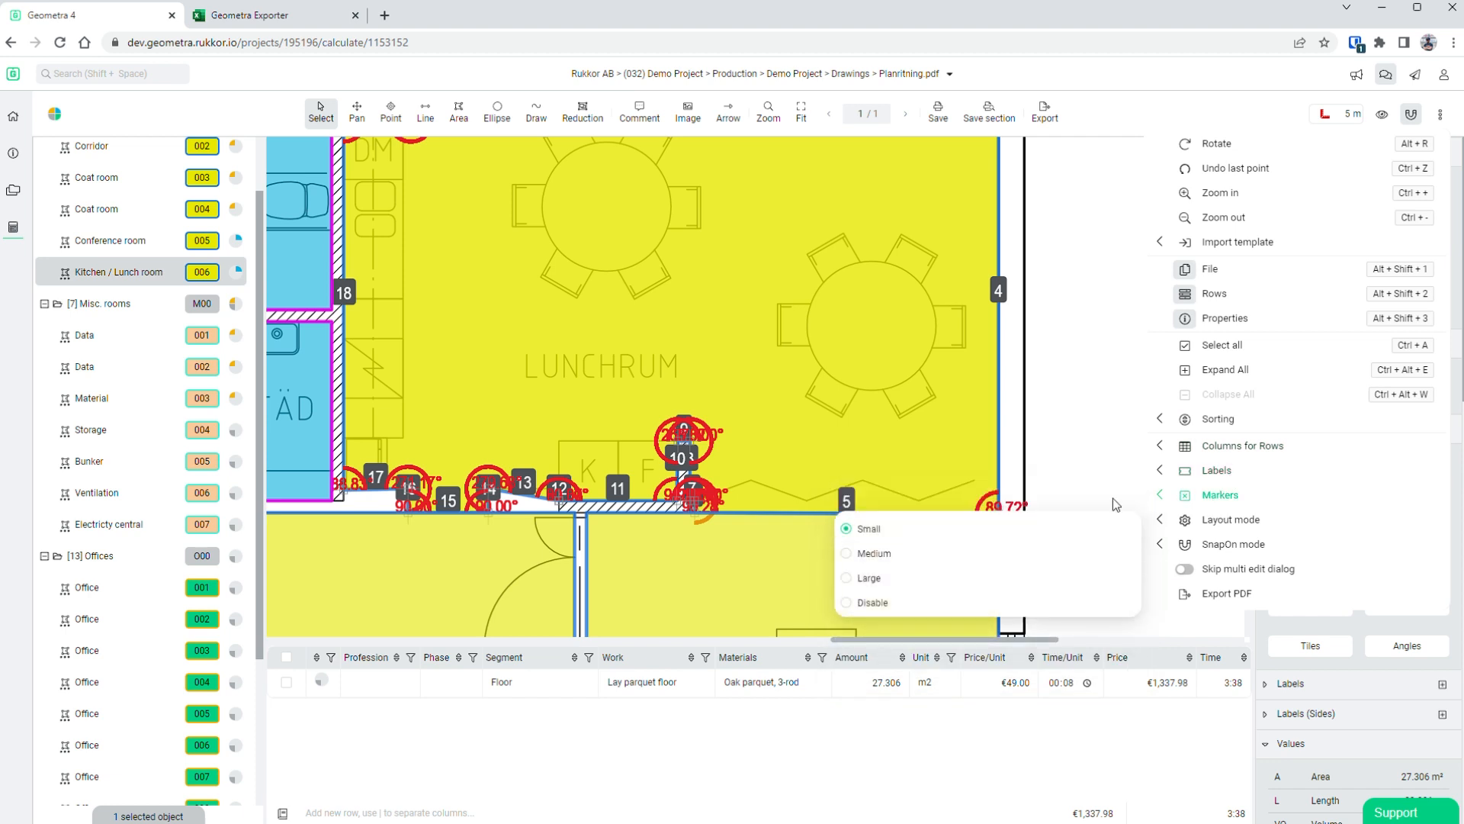
click(858, 604)
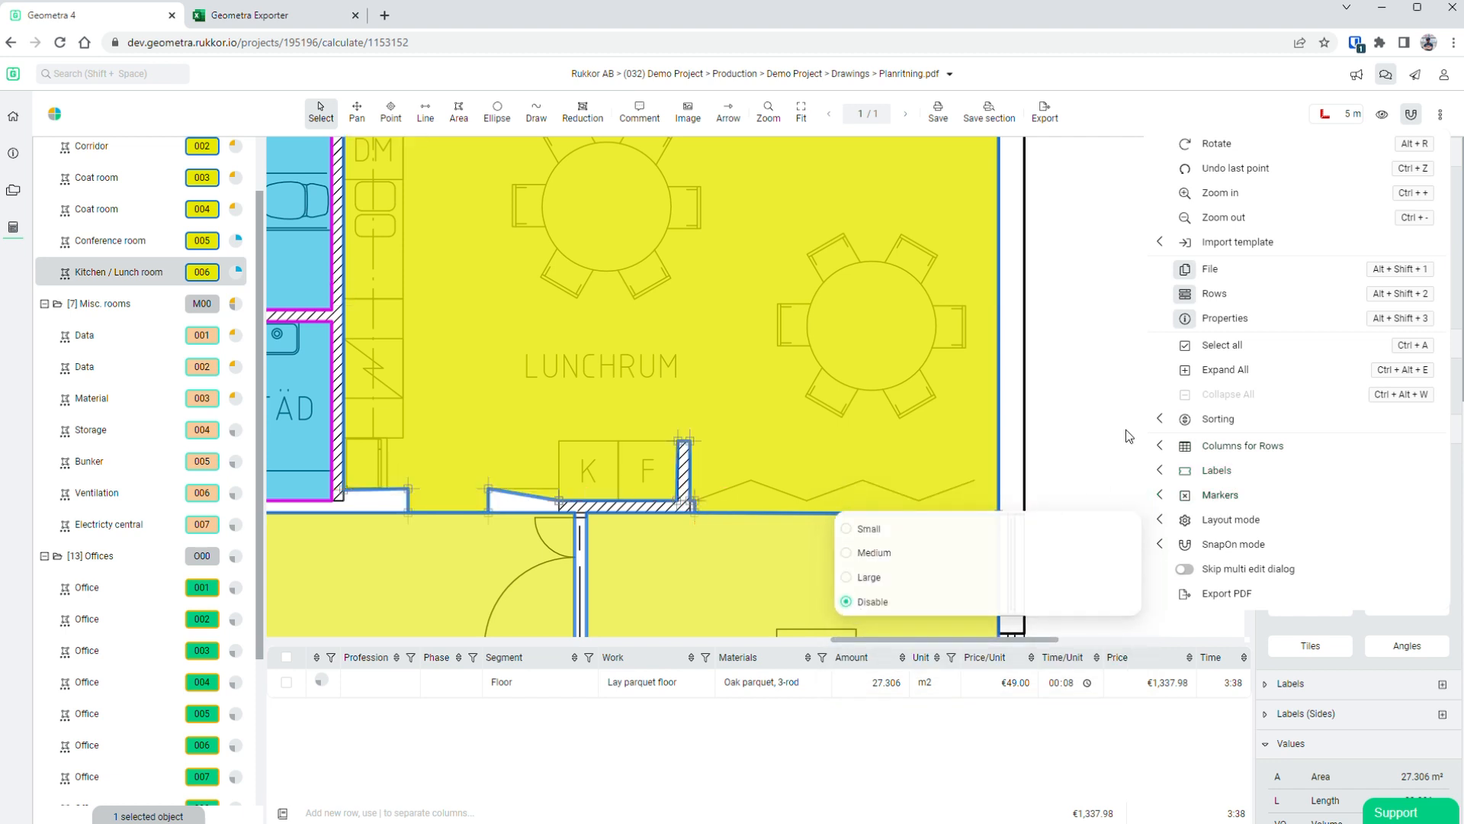
click(1124, 423)
scroll(1121, 408, down, 5)
scroll(1151, 405, up, 2)
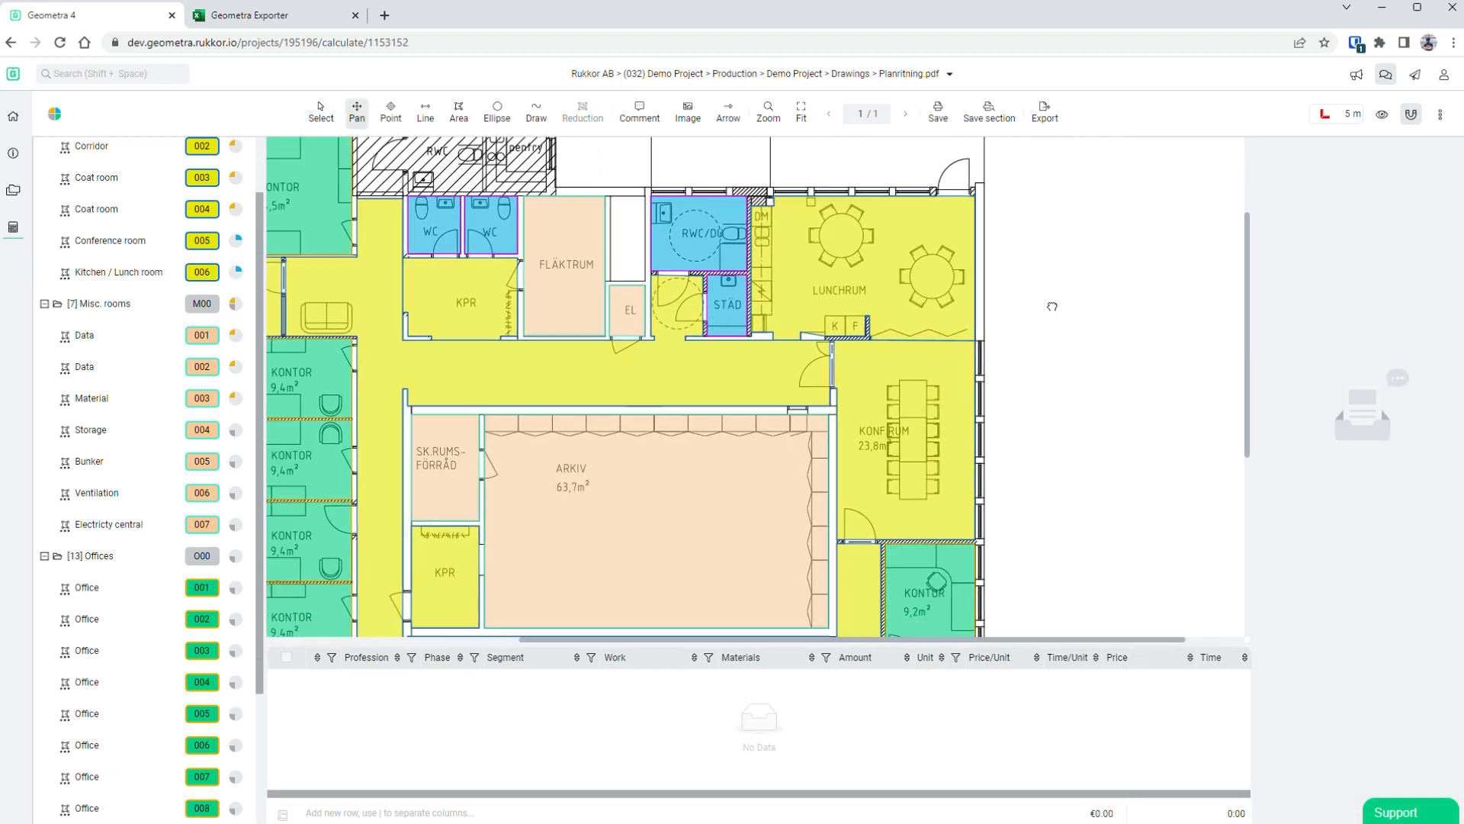
- Add a Net. Area label to the Kitchen / Lunch room and Conference room, and accept the multi edit
click(905, 288)
shift+click(924, 410)
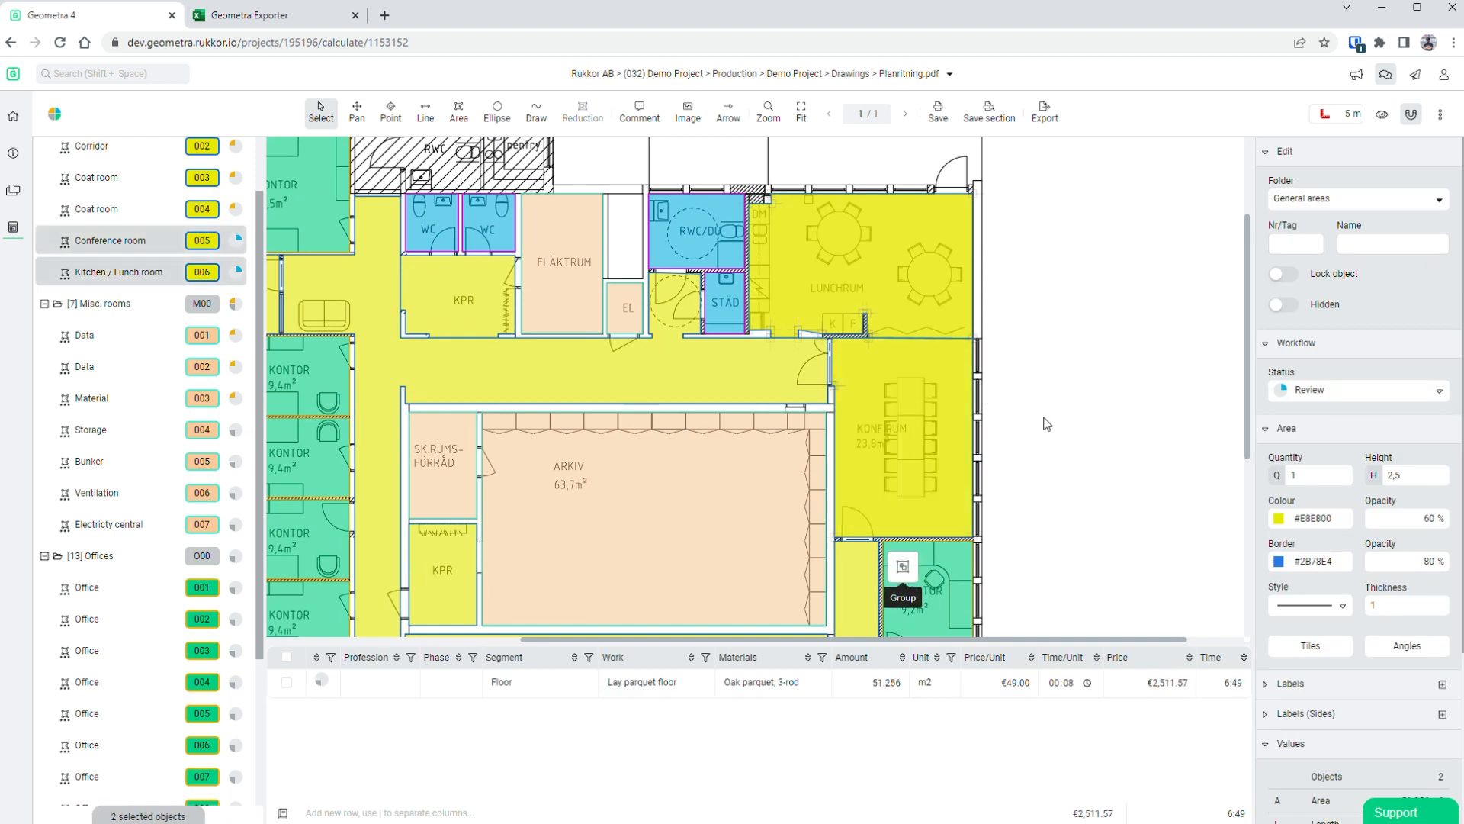
scroll(1400, 667, down, 1)
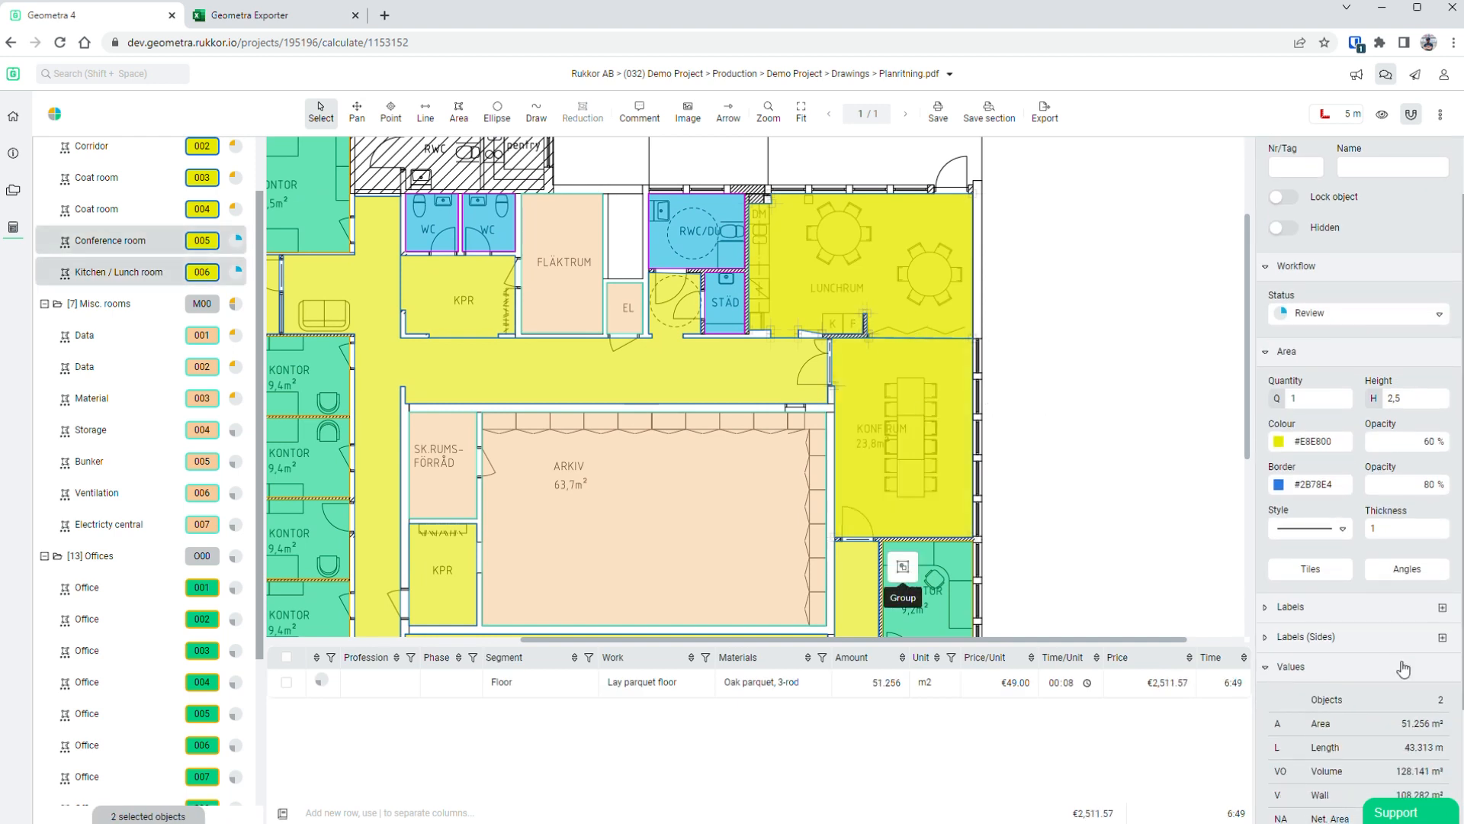
click(1449, 610)
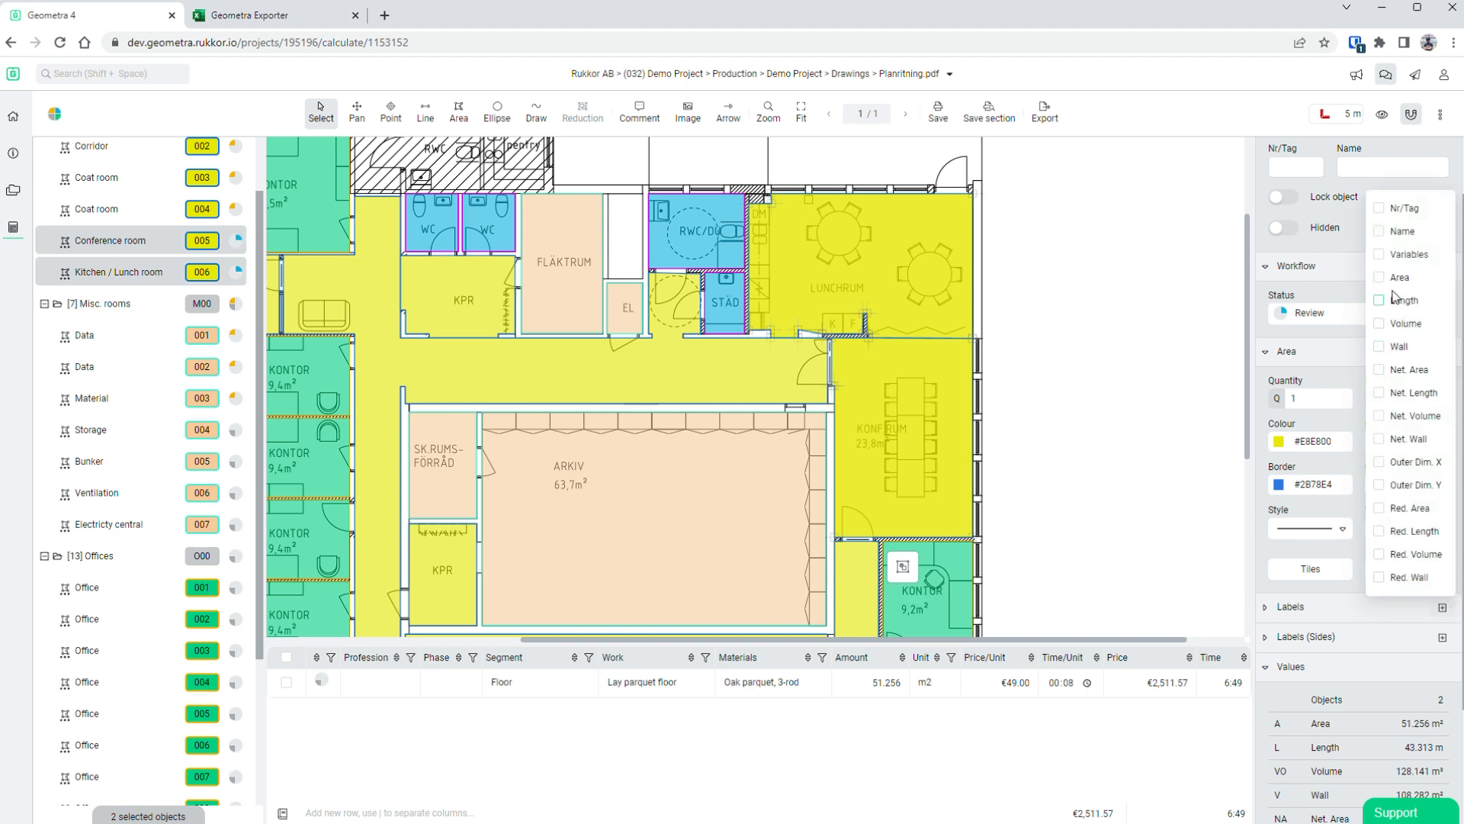
click(1380, 371)
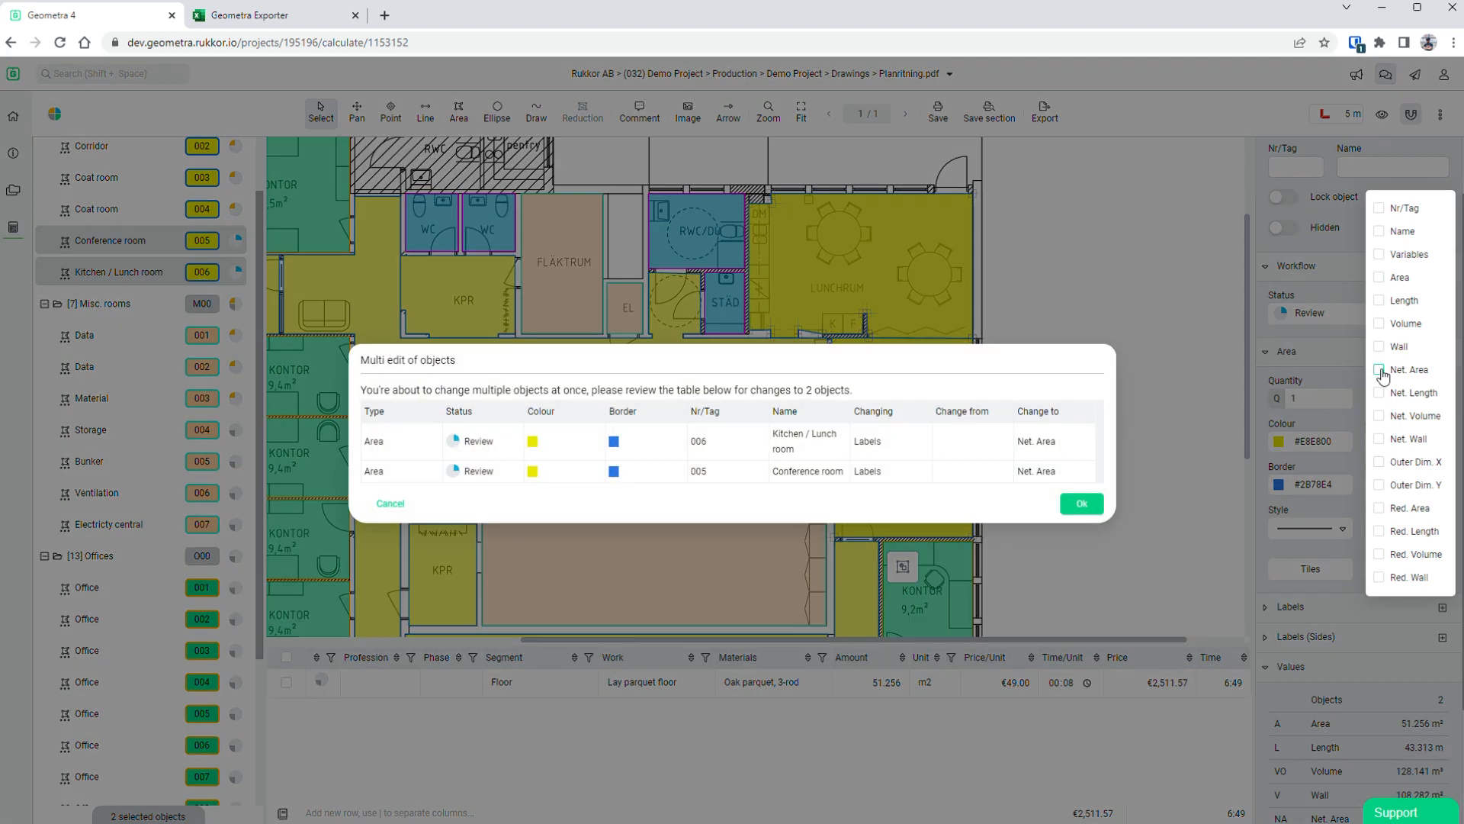
click(1083, 507)
click(1084, 503)
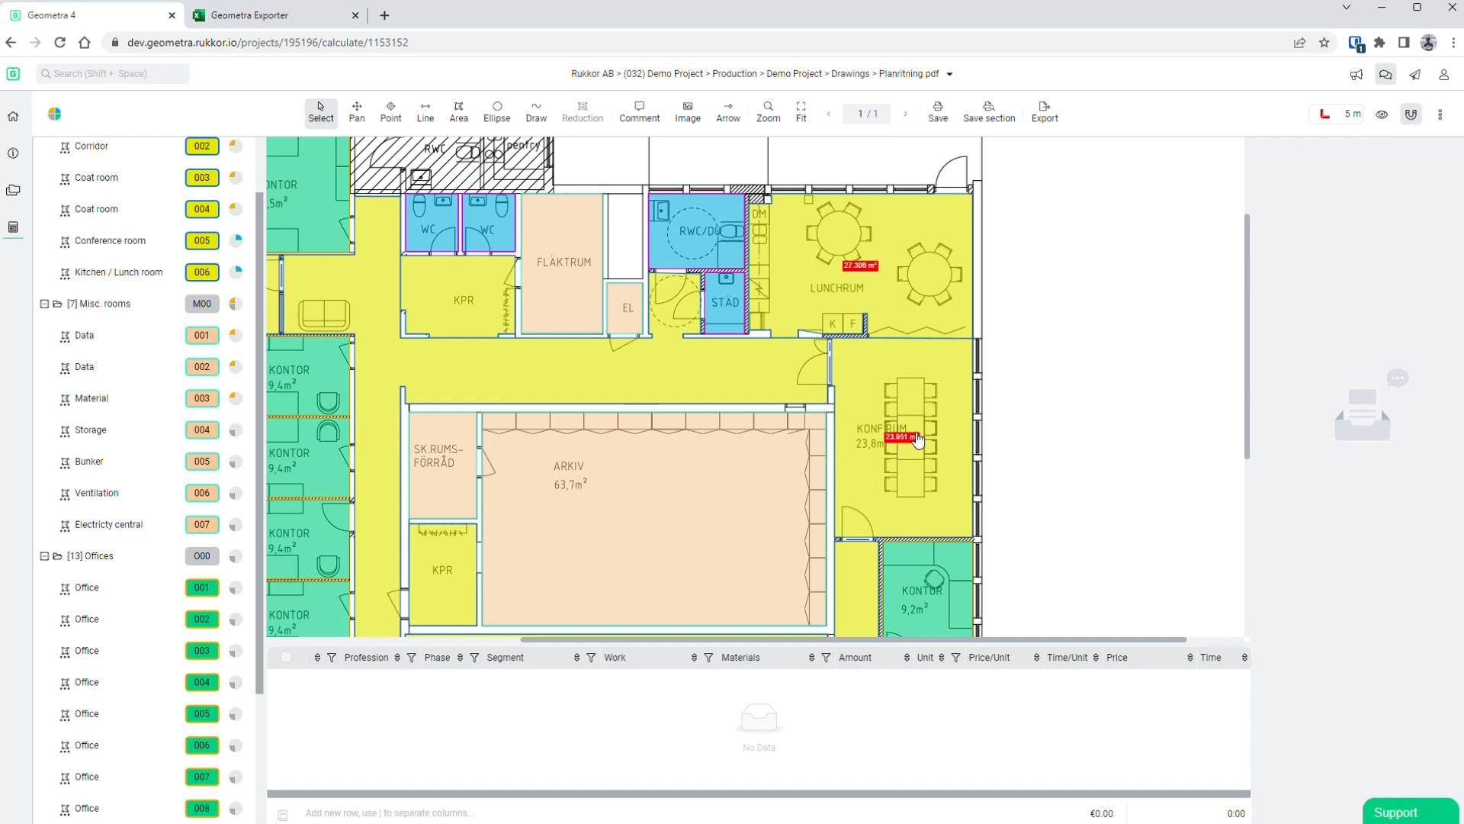
- Select the Kitchen / Lunch room and Conference room and expand their label settings
scroll(909, 455, up, 3)
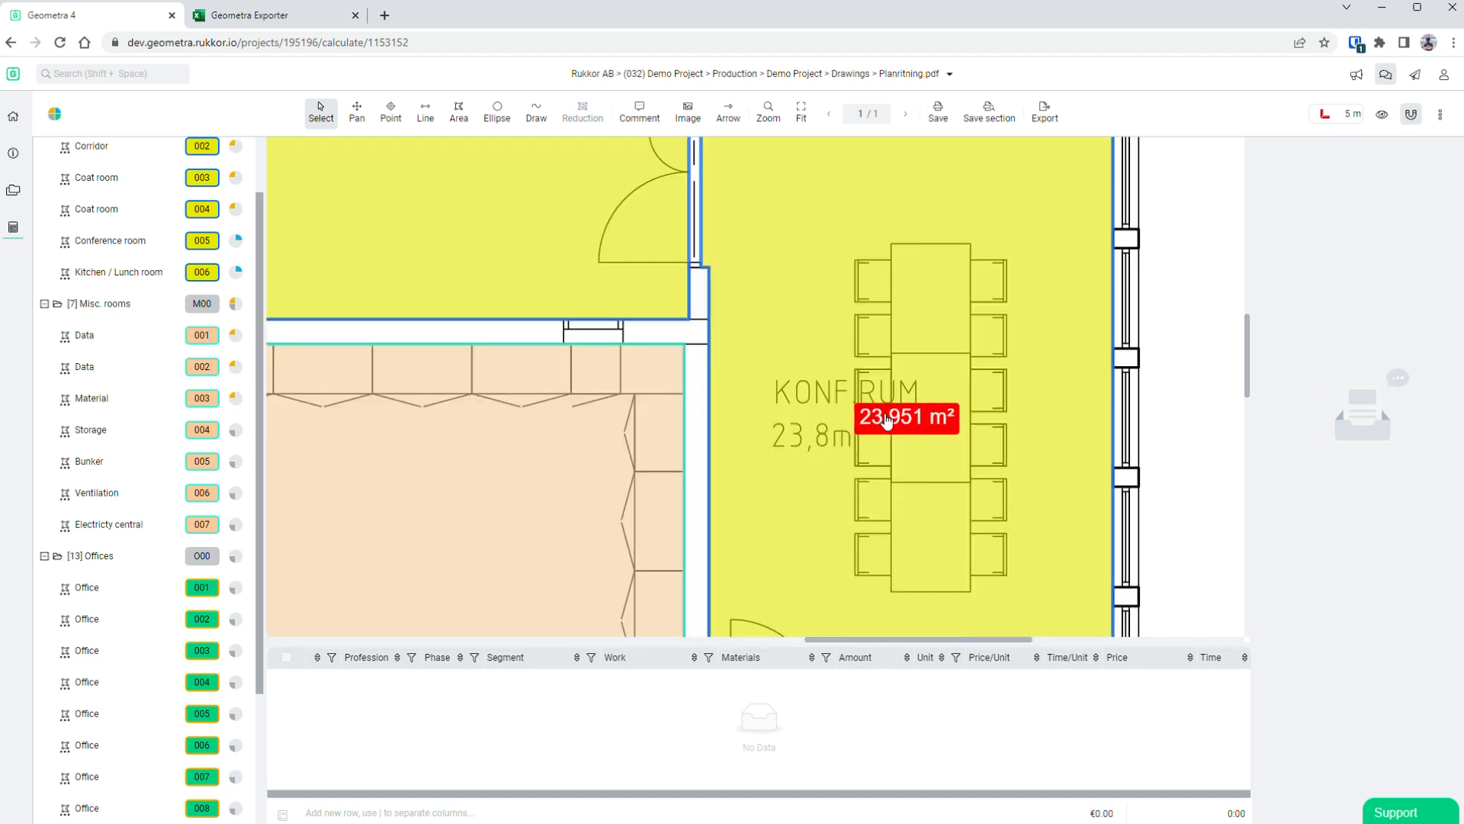
scroll(885, 423, up, 5)
scroll(833, 271, up, 1)
scroll(831, 285, down, 5)
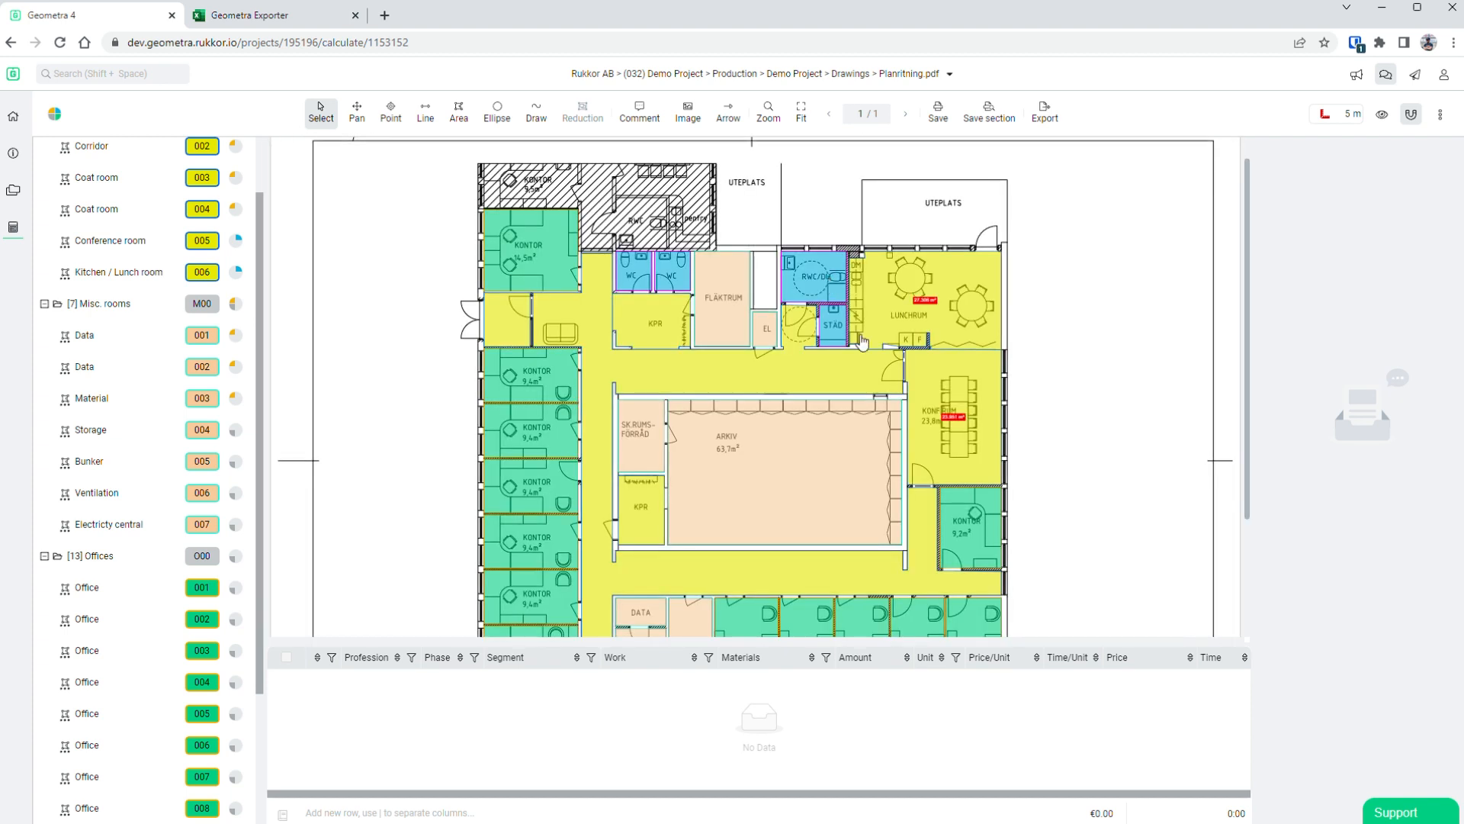
click(950, 392)
scroll(1395, 603, down, 2)
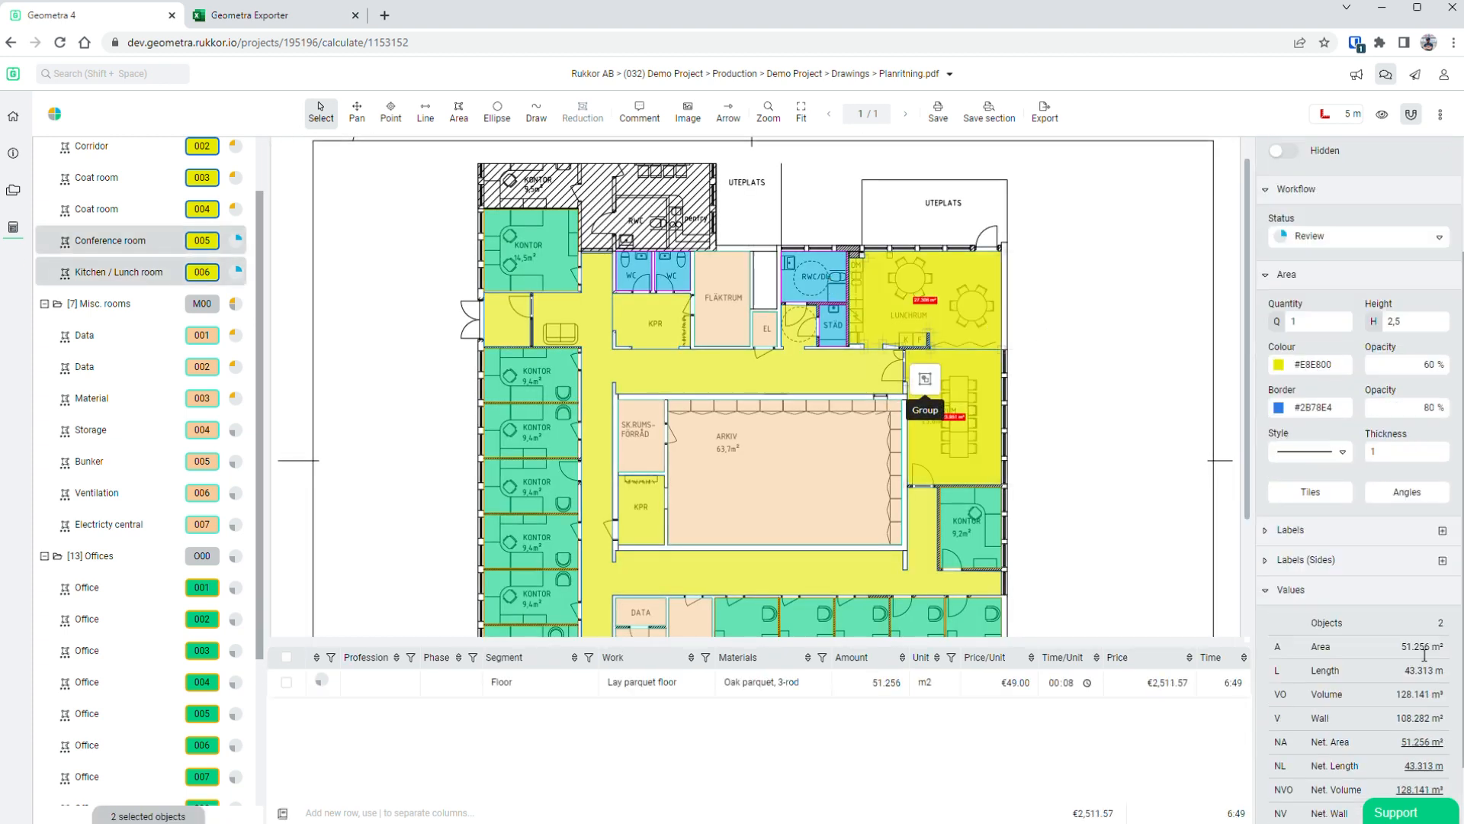
click(1324, 533)
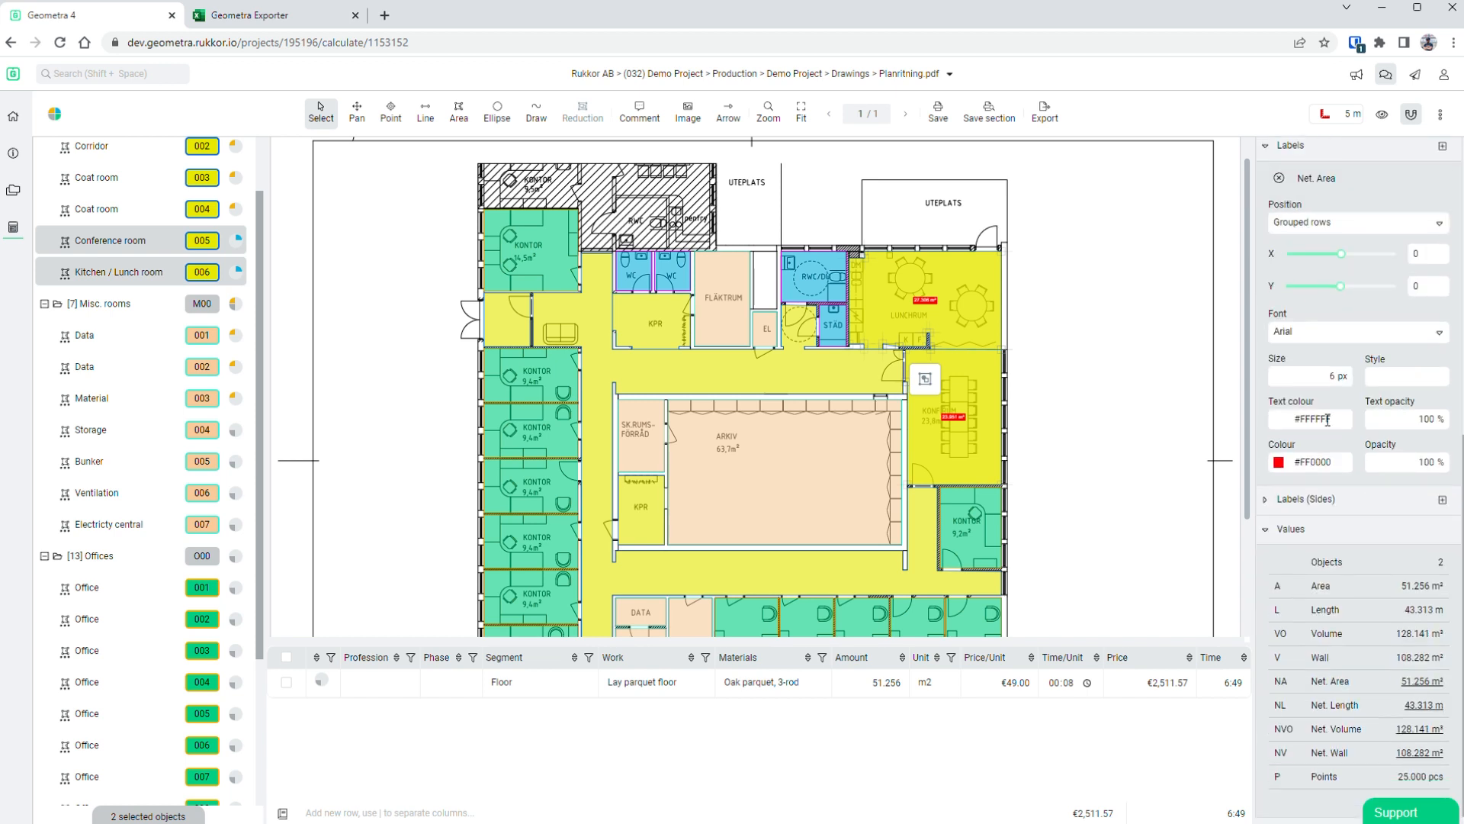
scroll(1372, 375, up, 1)
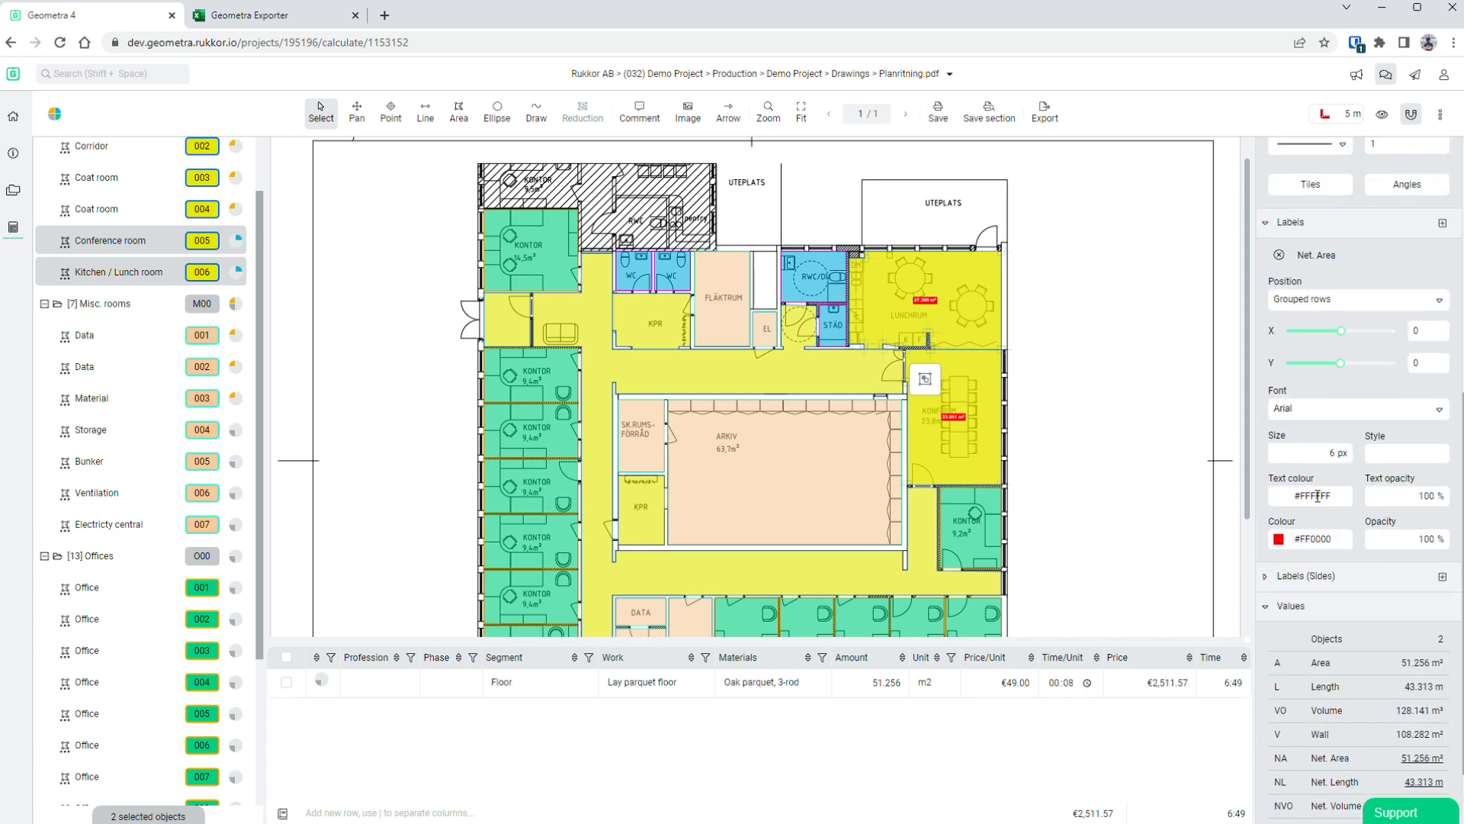
- Try a text size of 12 px on both rooms' Net. Area labels, and set it back to 6 px
double_click(1339, 455)
text(612)
drag(1340, 458, 1312, 455)
text(12)
key(Return)
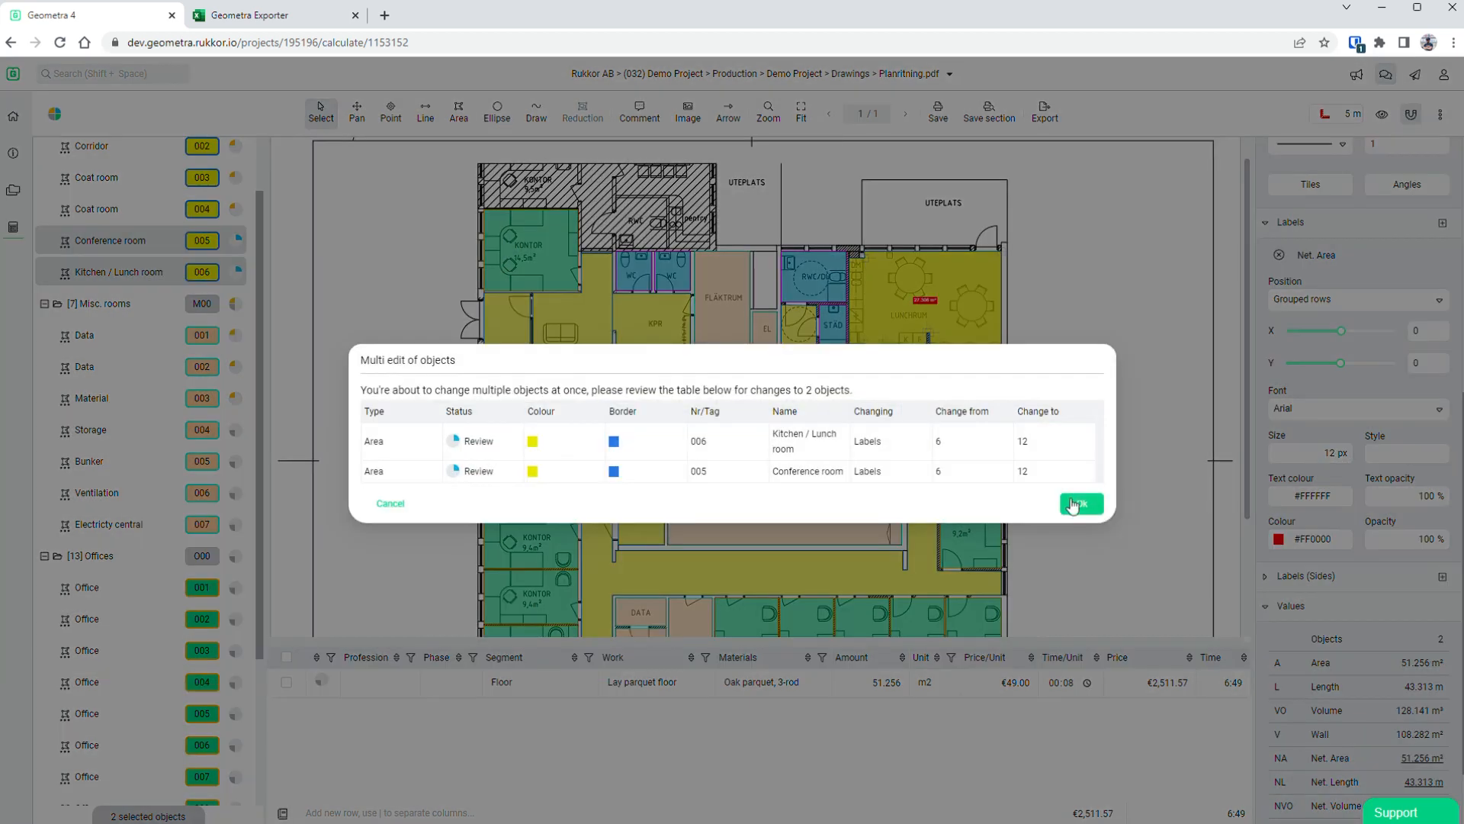
click(1076, 504)
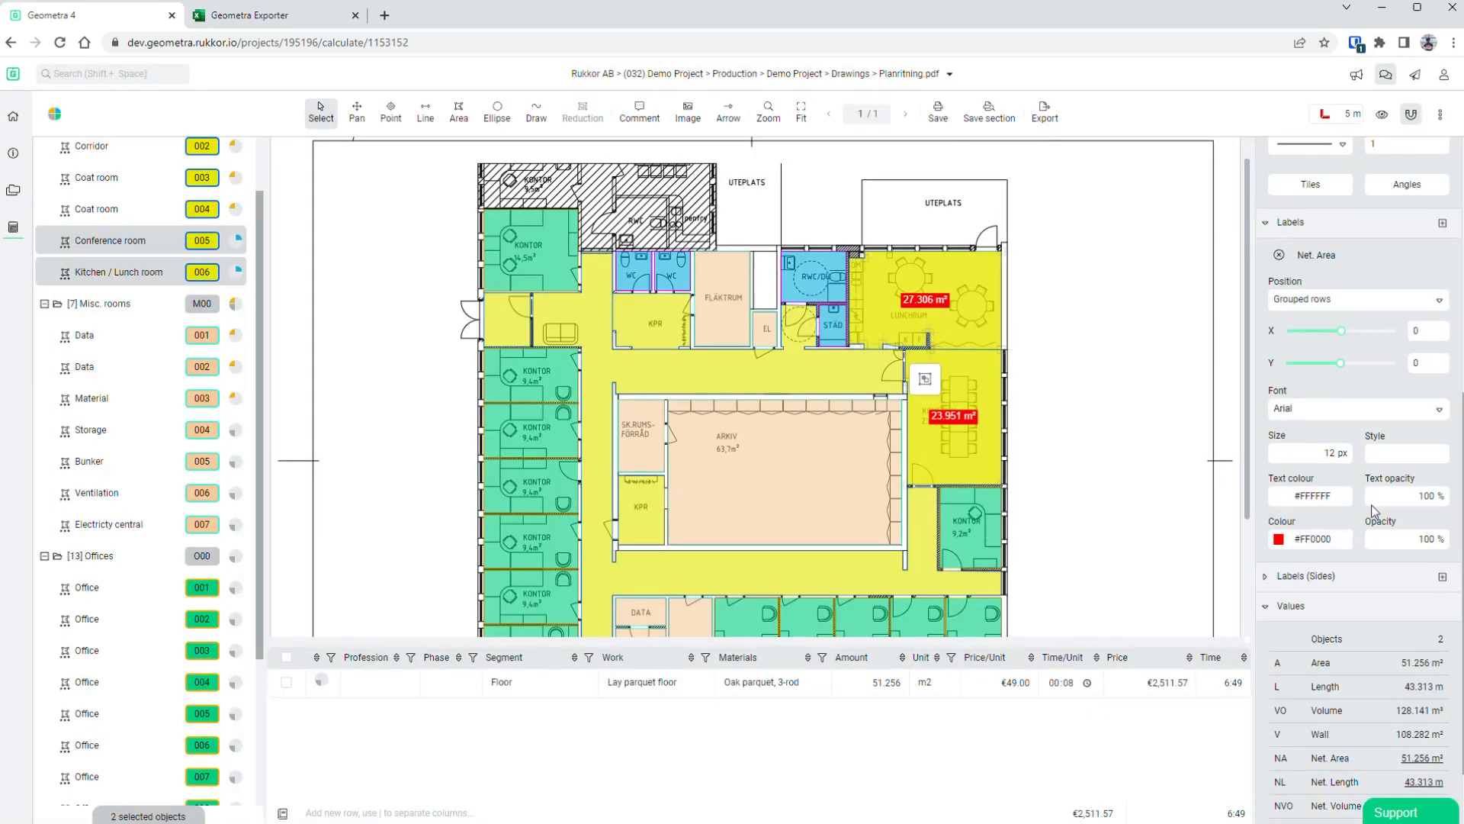
key(Return)
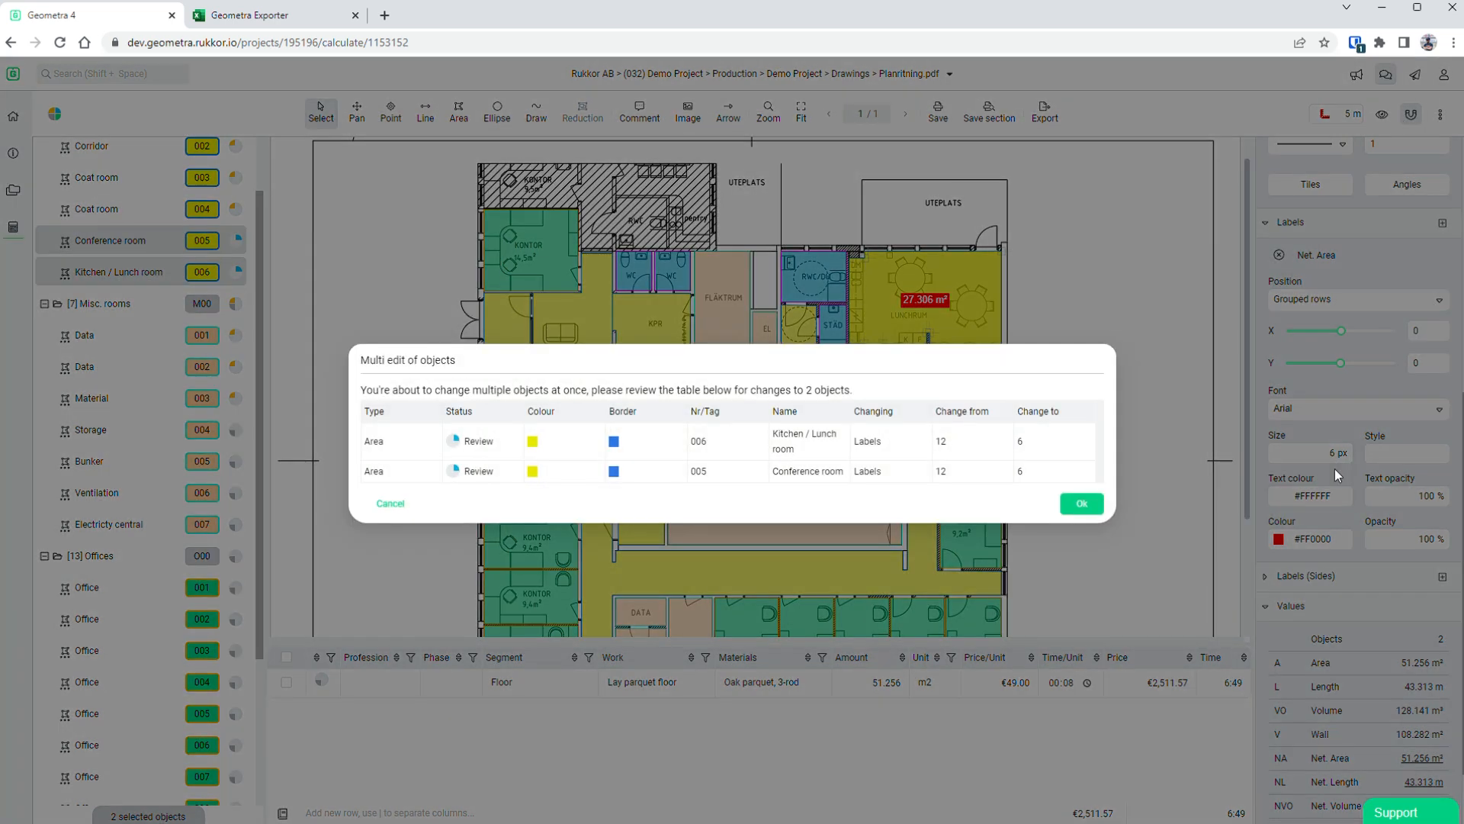
click(1078, 500)
- Try the Bold style on both rooms' Net. Area labels and remove it, accepting each multi edit
click(1407, 453)
click(1384, 480)
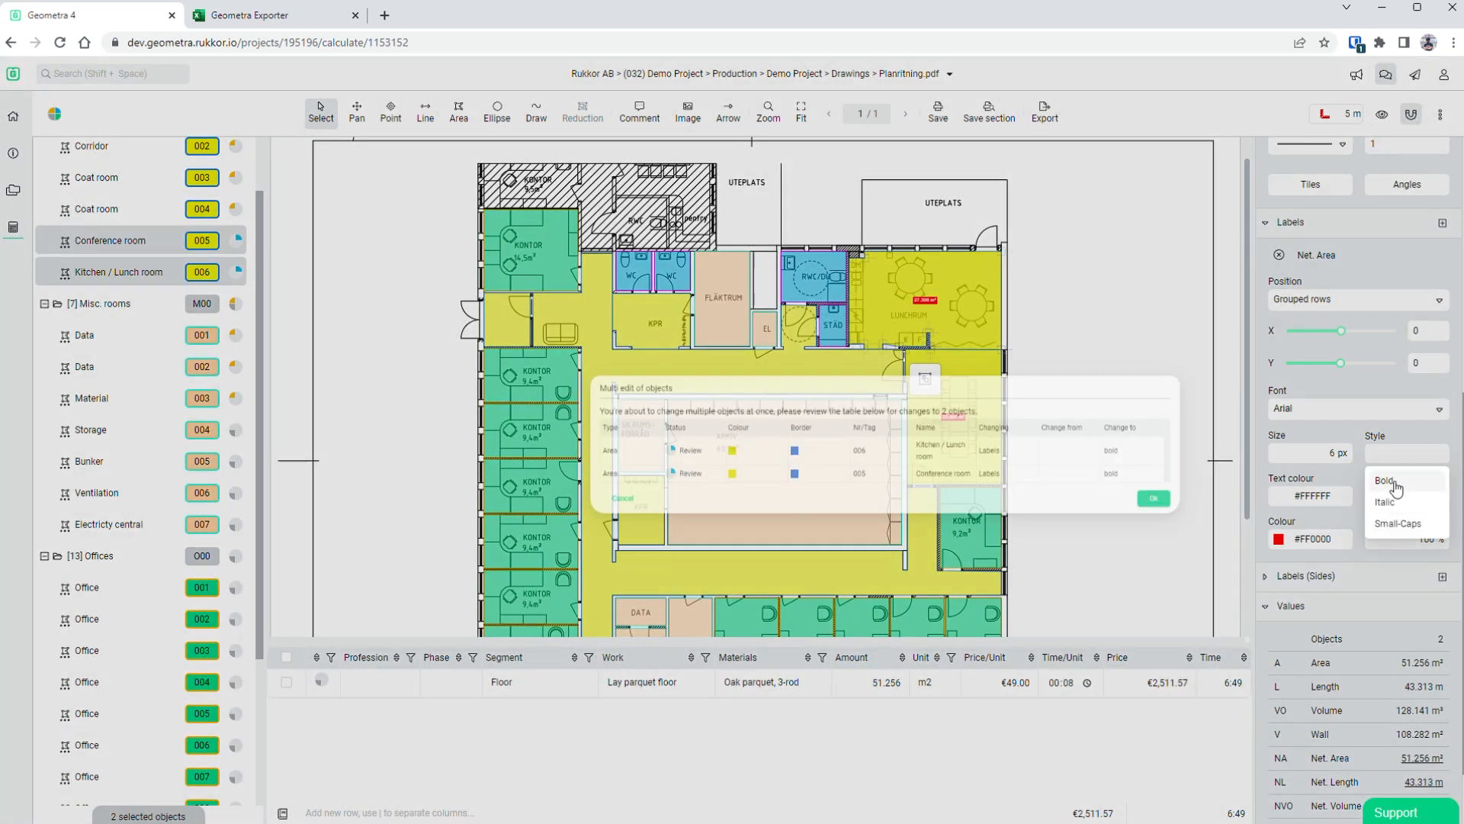
click(1081, 504)
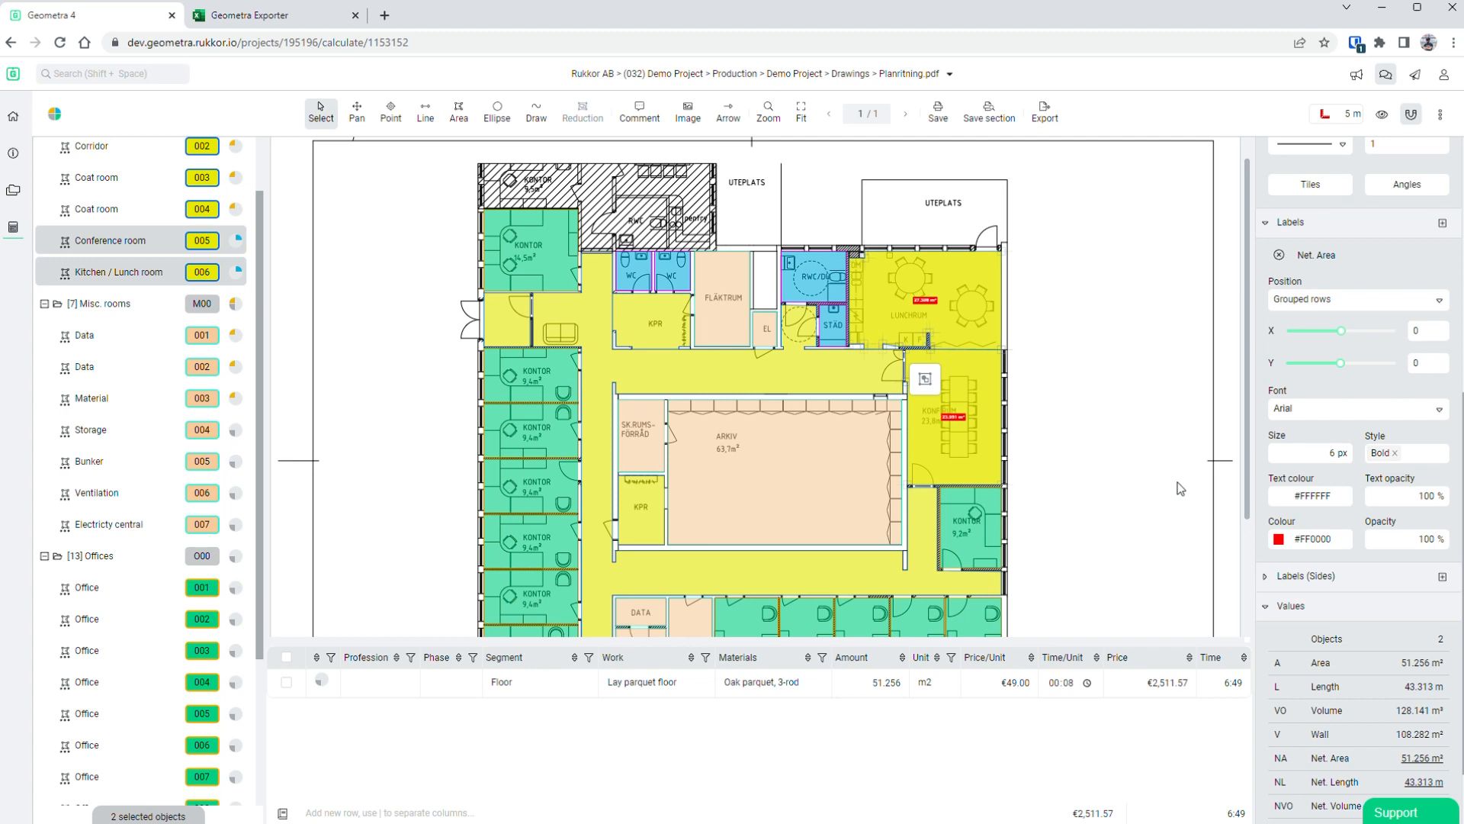
click(1395, 453)
click(1082, 503)
- Enable skipping the multi edit dialog in the drawing options
click(1440, 114)
click(1205, 570)
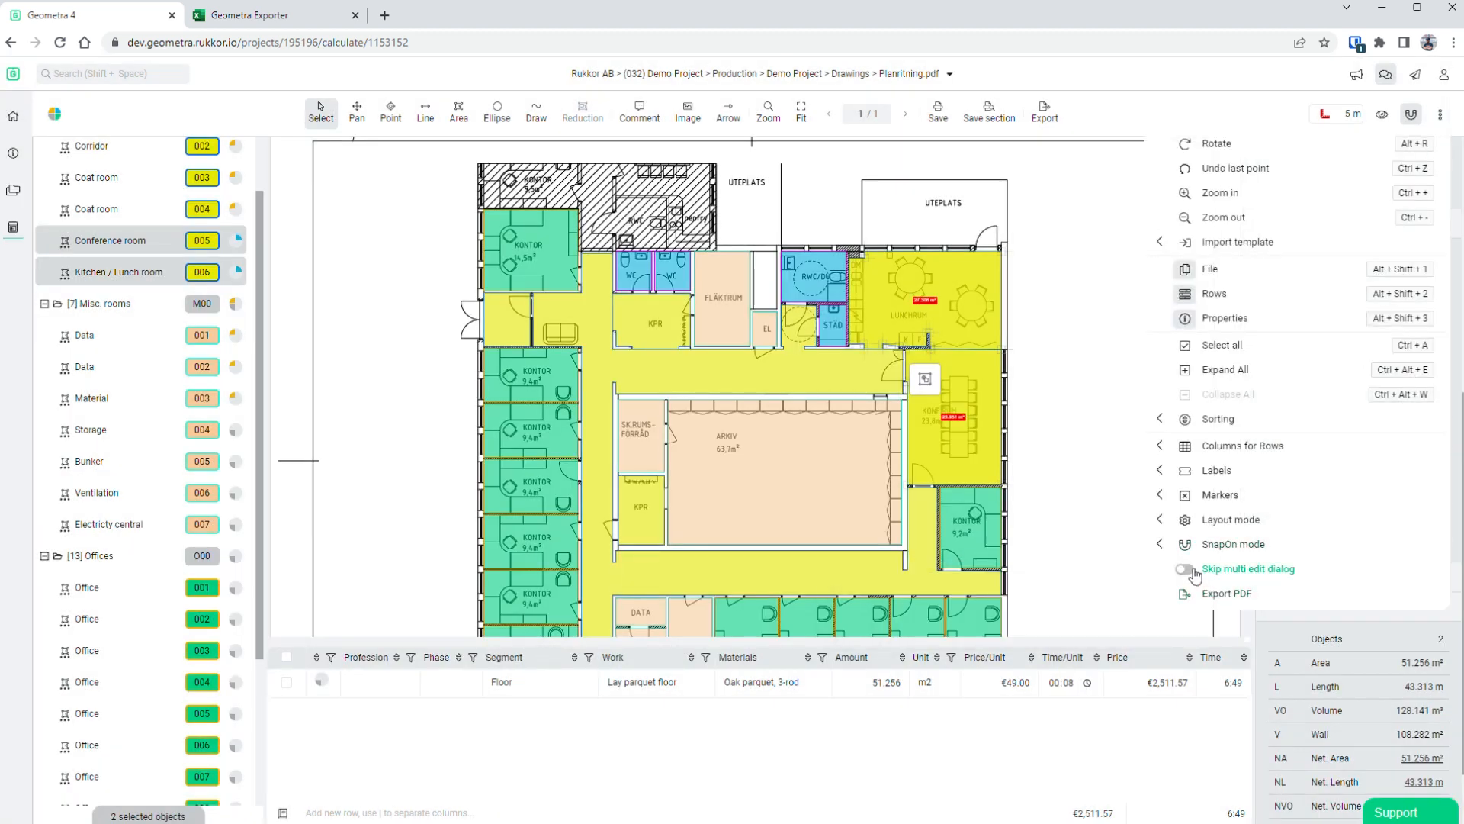
click(971, 394)
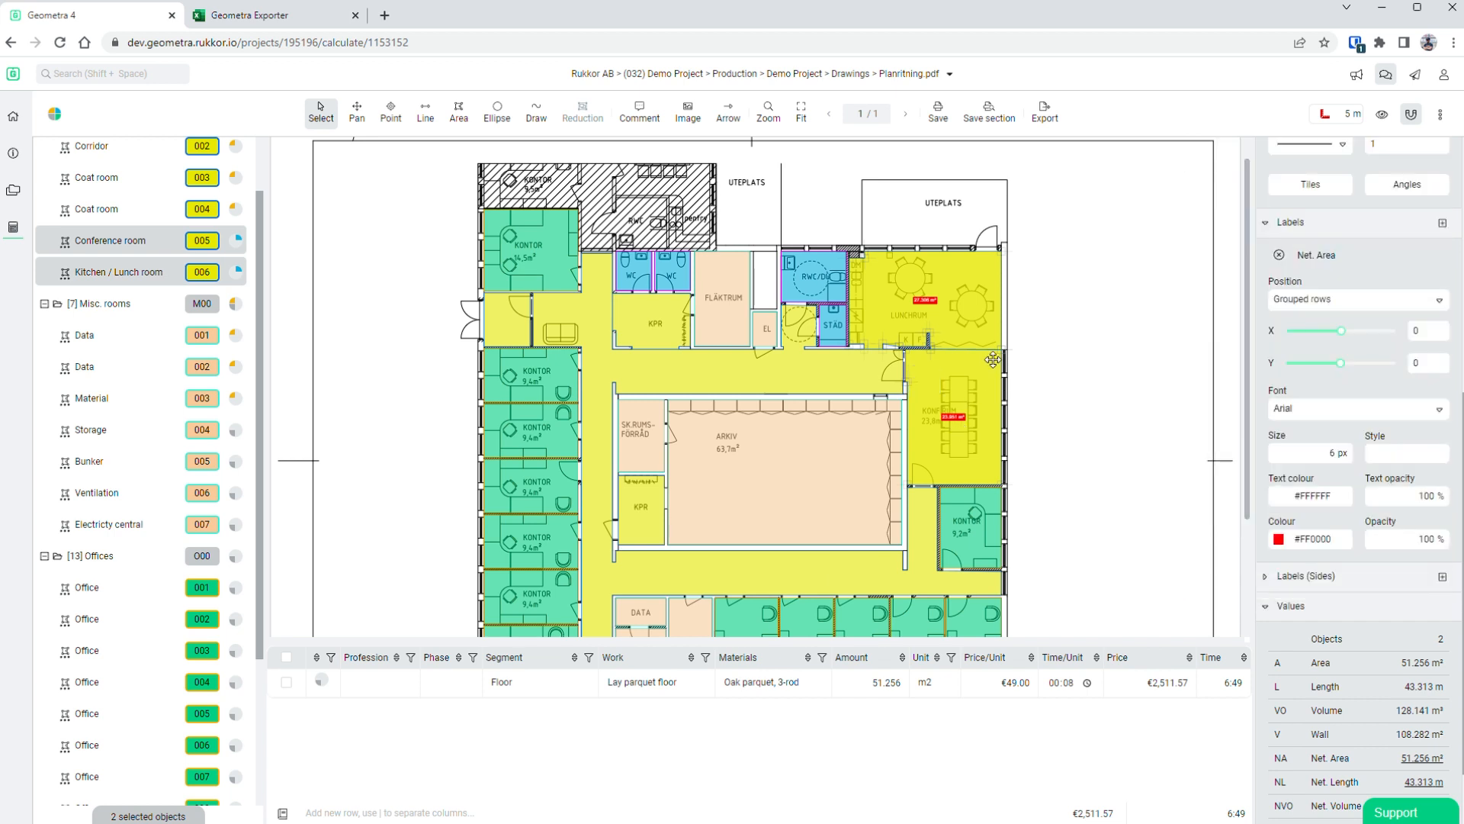
- Try the Italic style on both rooms' Net. Area labels and remove it
click(1403, 453)
click(1401, 502)
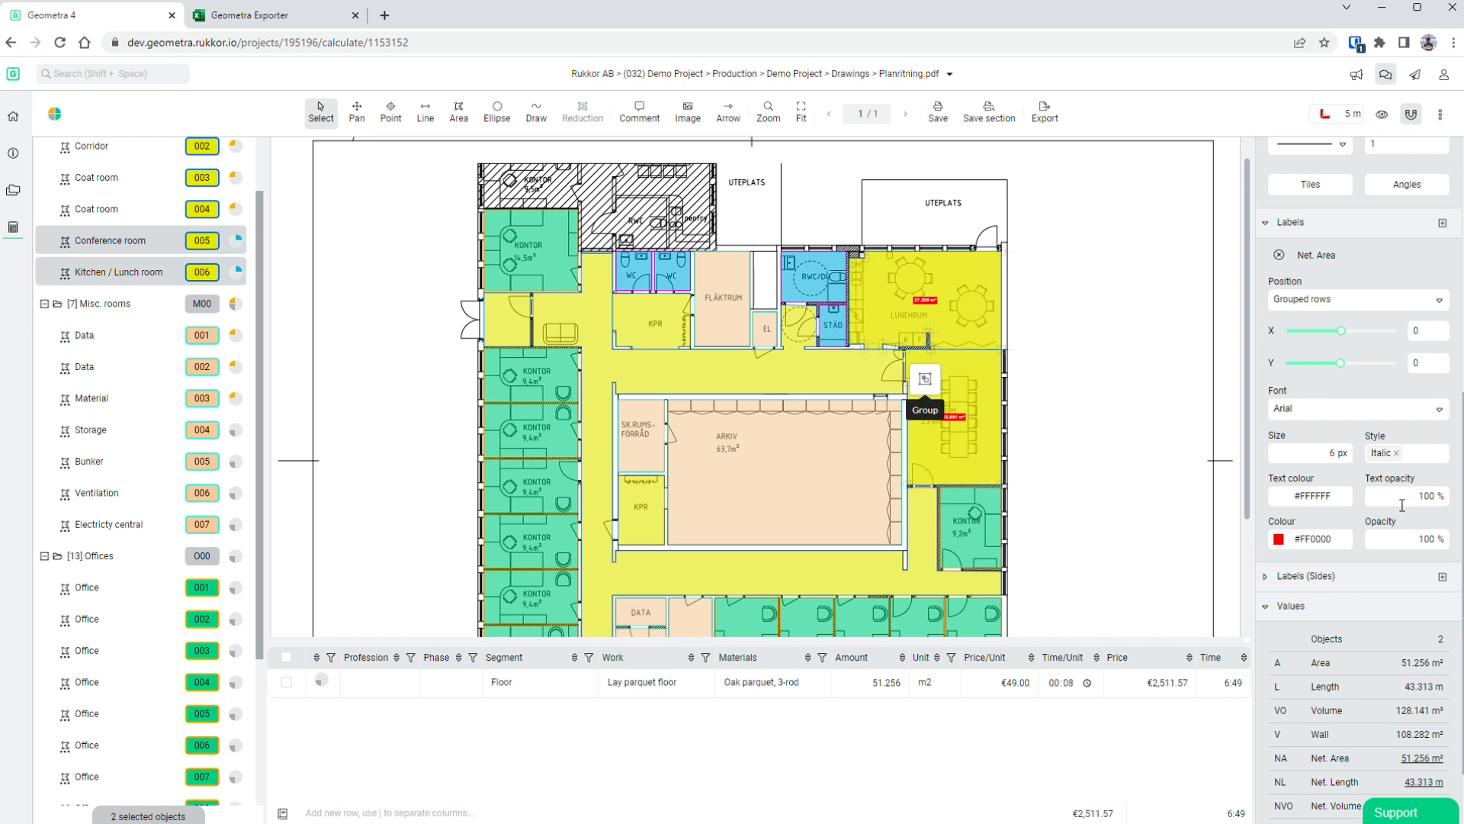
click(1398, 454)
- Set the text size of both rooms' Net. Area labels to 8 px and clear the selection
click(1338, 455)
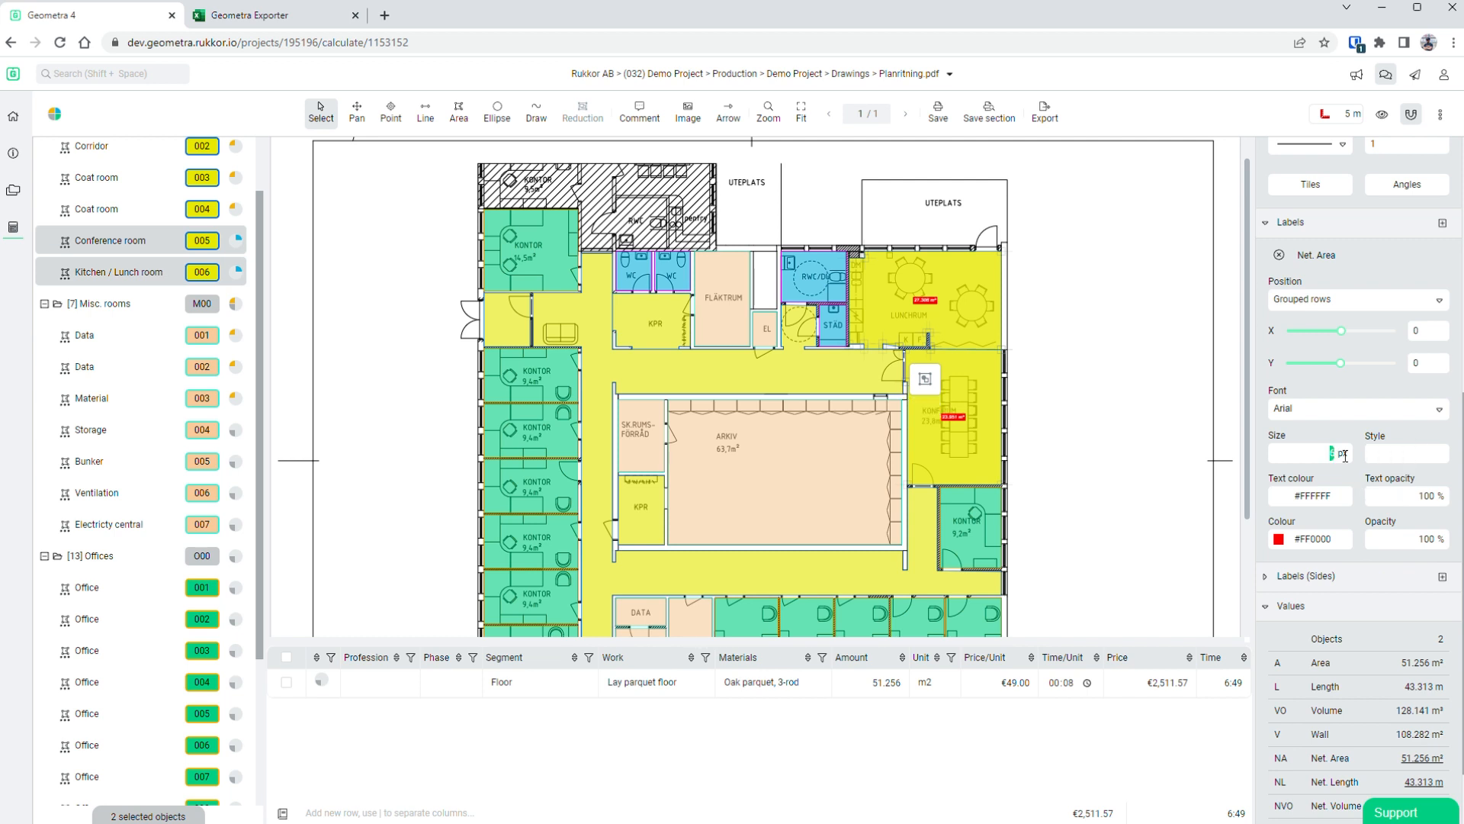
text(8)
key(Return)
click(1108, 404)
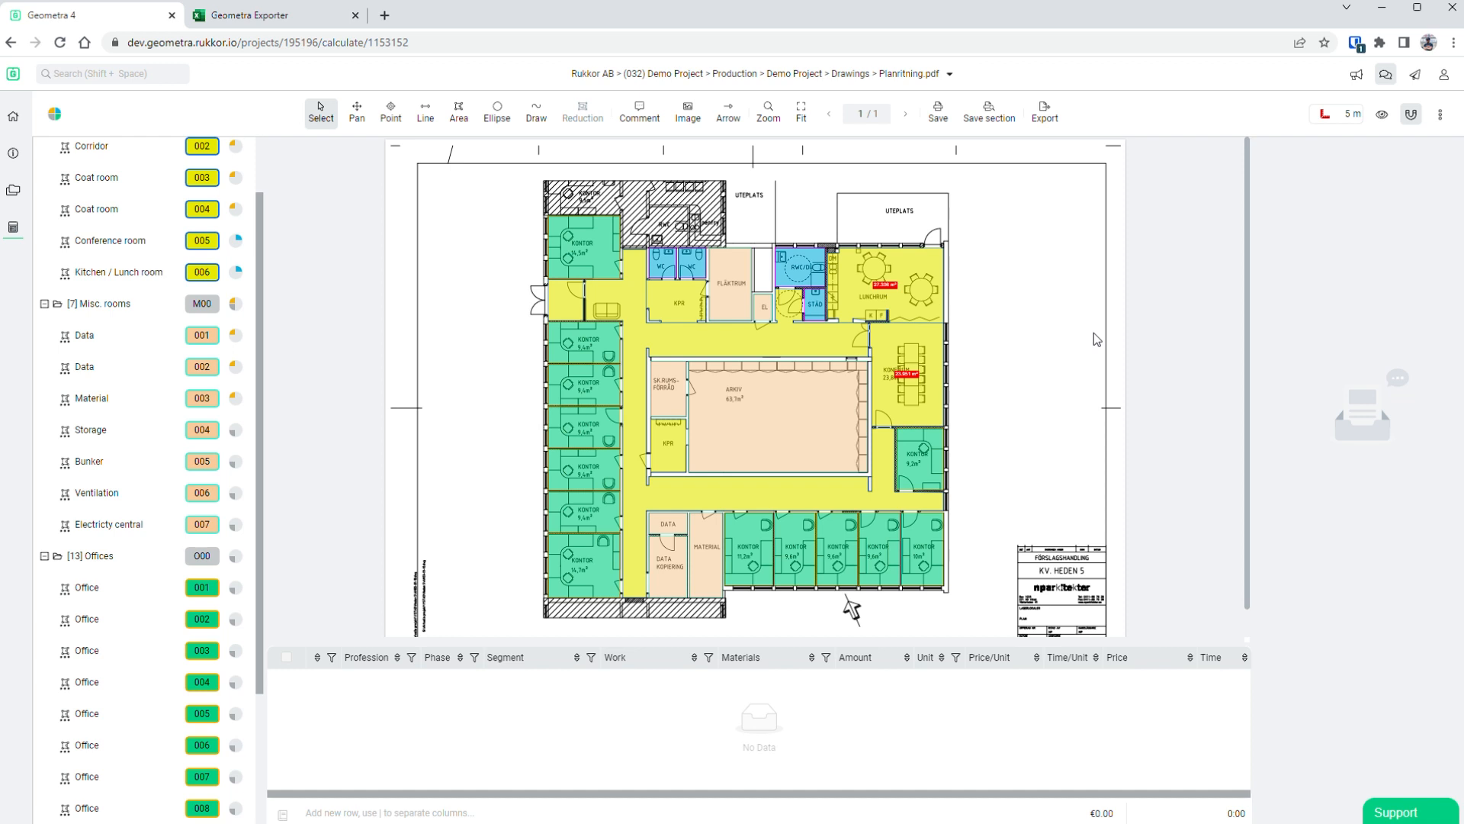
- With all objects selected, look over the Support options, close them, and clear the selection
key(ctrl+a)
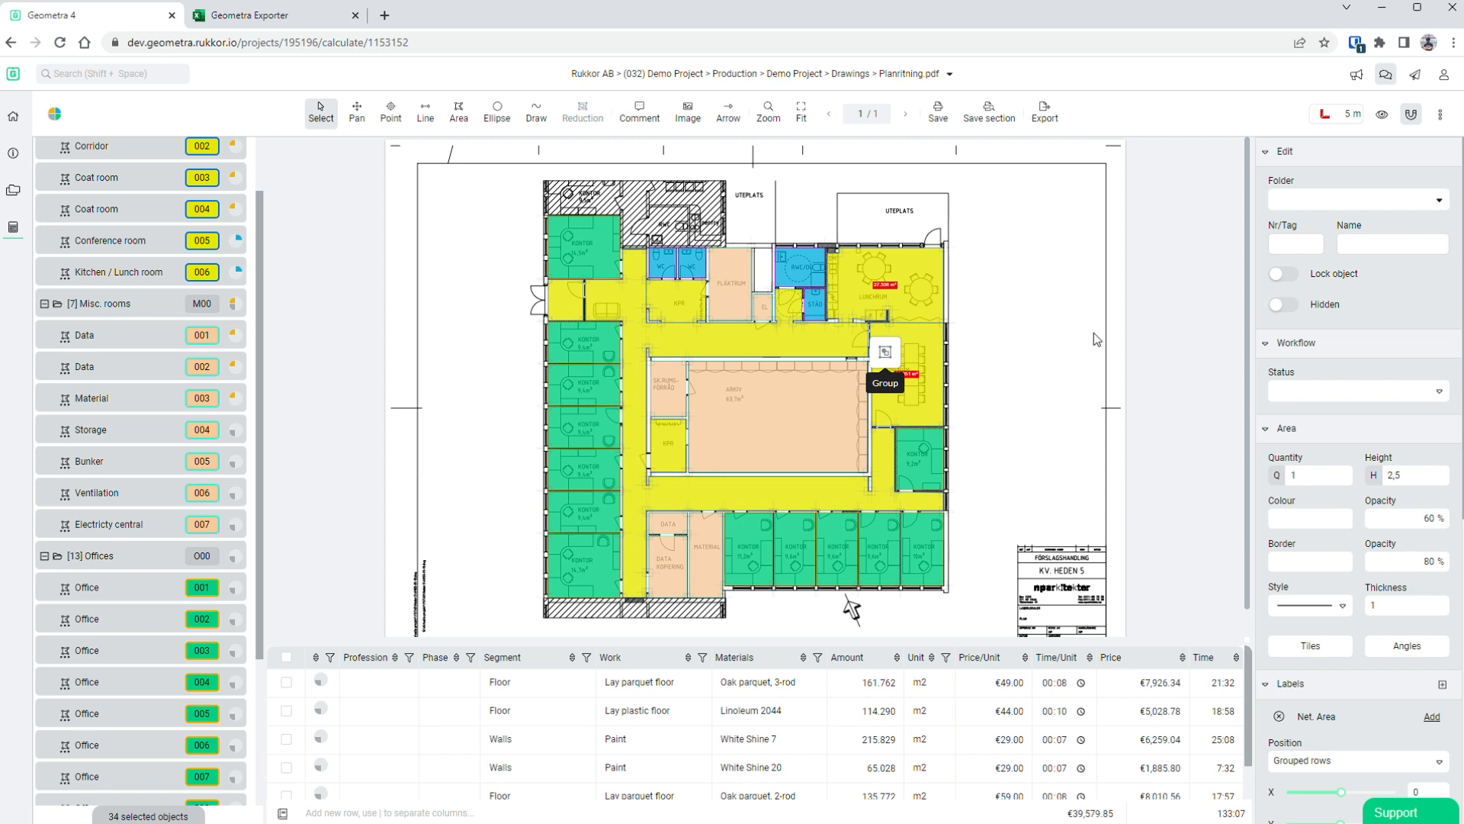
click(1394, 814)
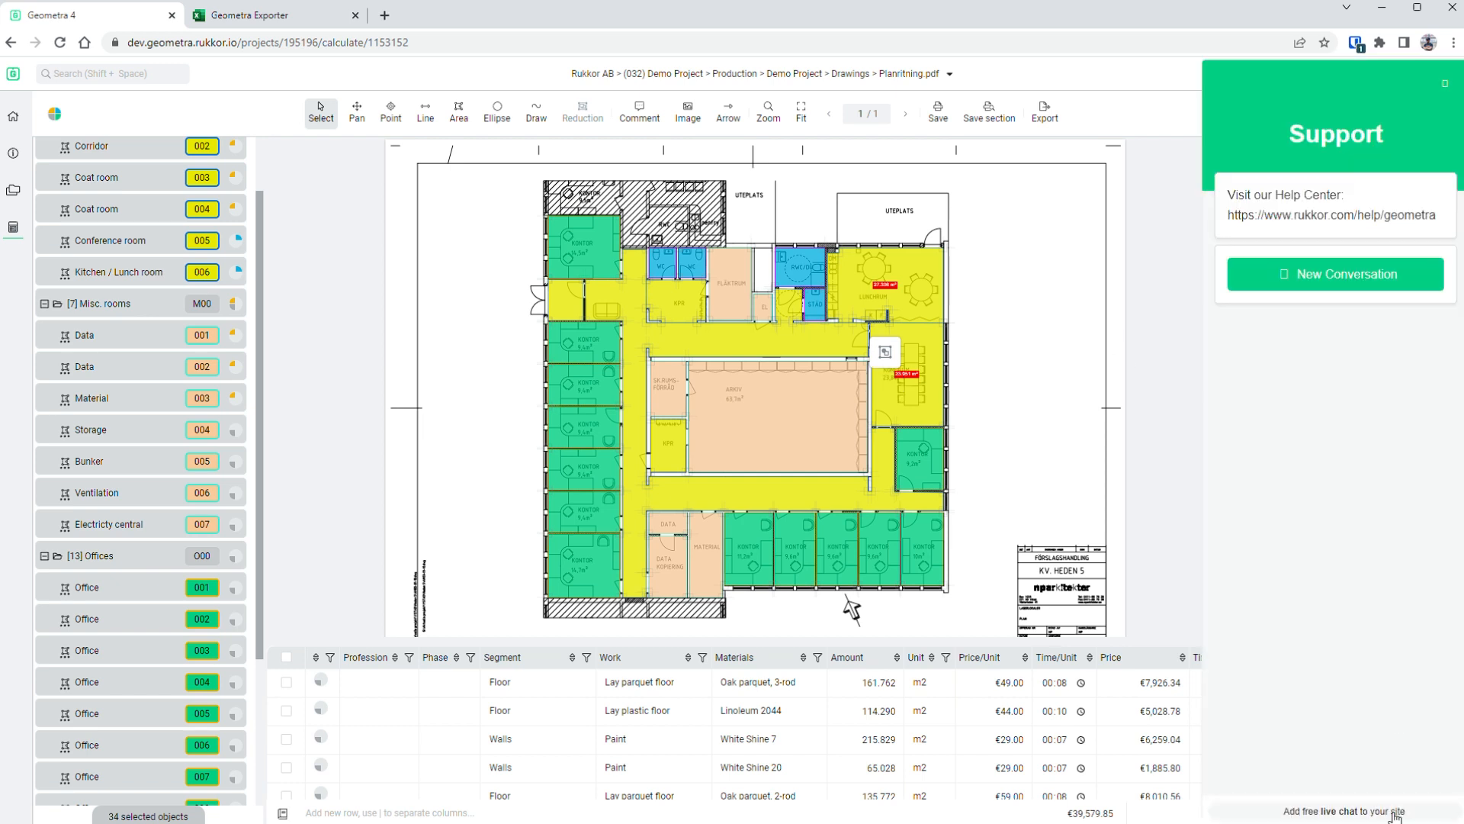
click(1452, 85)
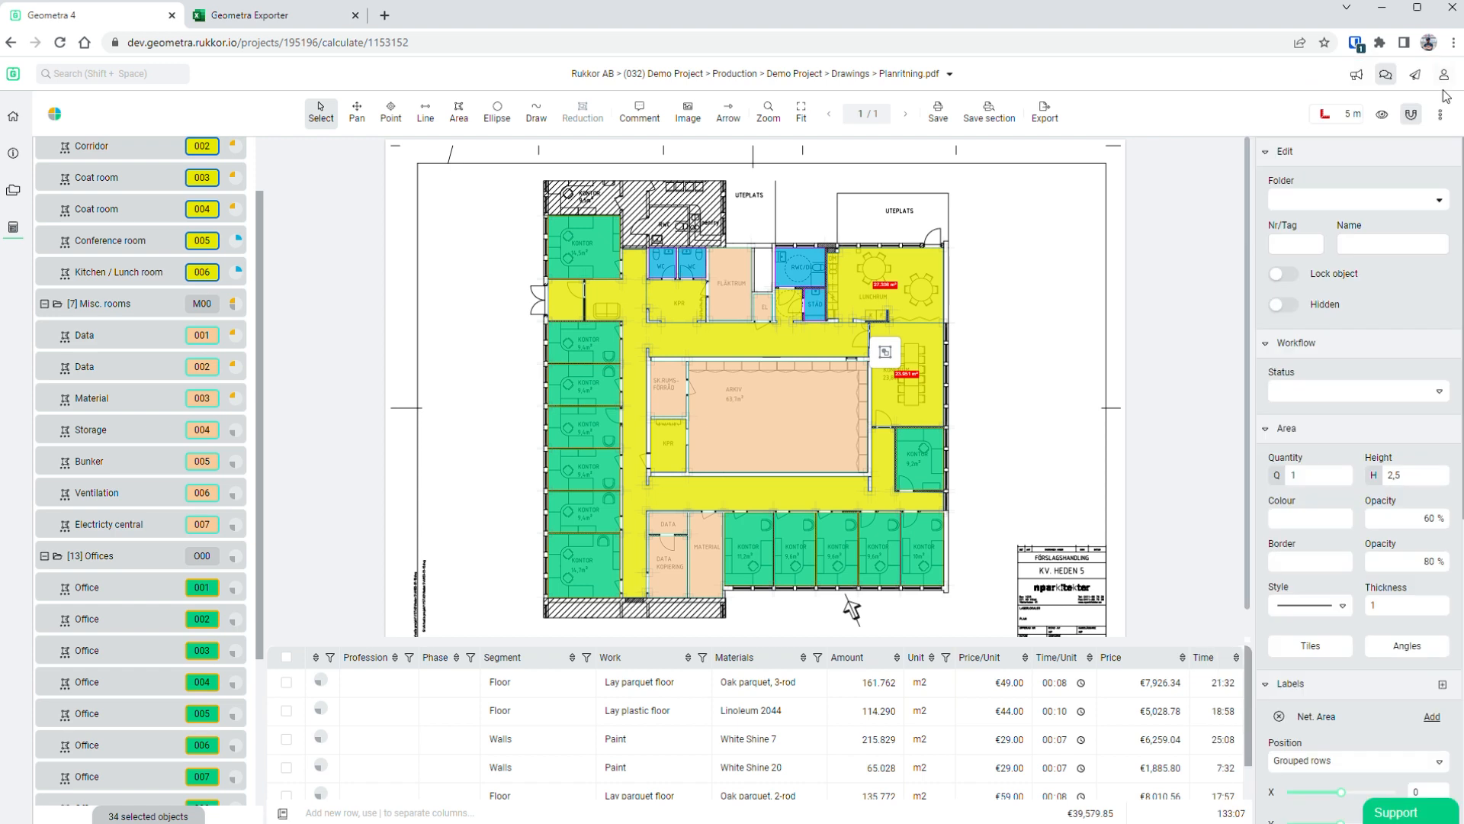
click(1122, 288)
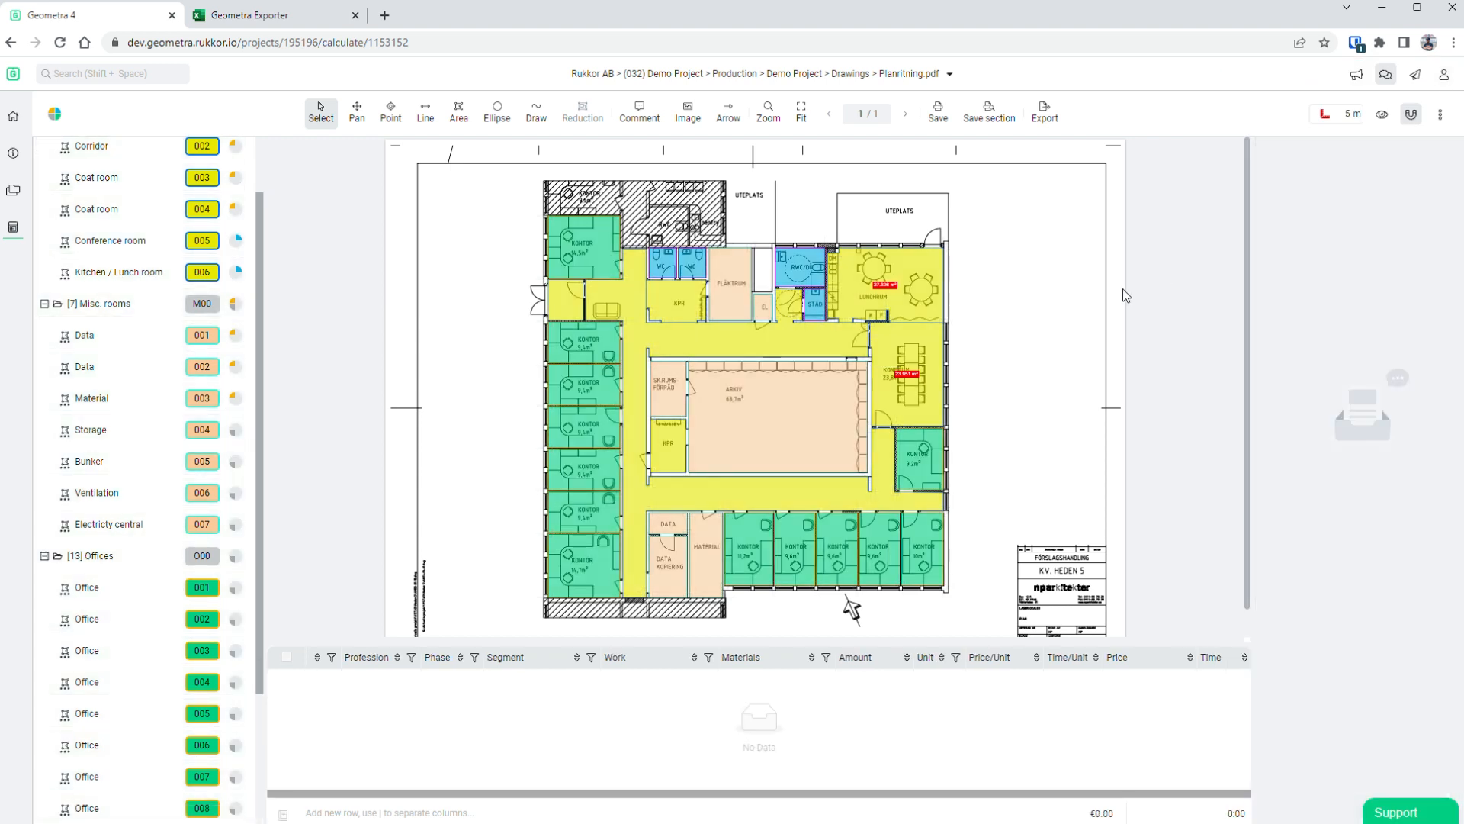